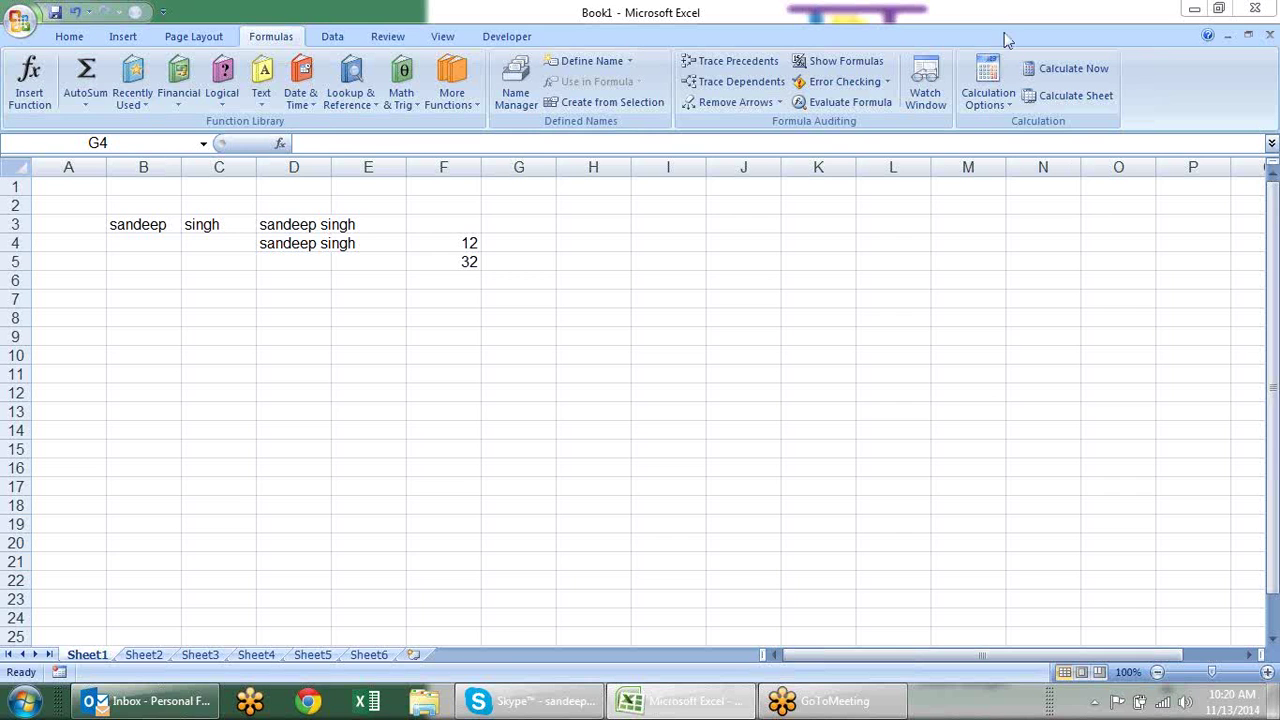
# Inspect the CONCATENATE formula in D4 without changing it.
pyautogui.click(300, 243)
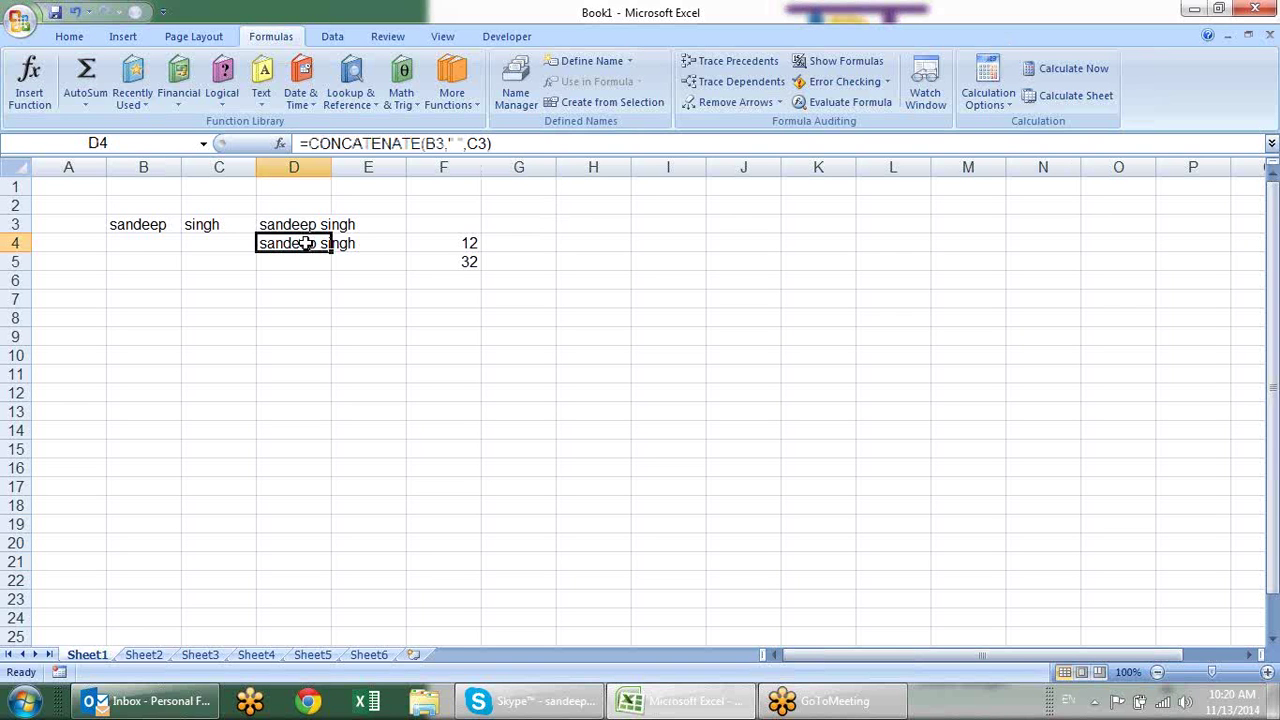
pyautogui.doubleClick(318, 244)
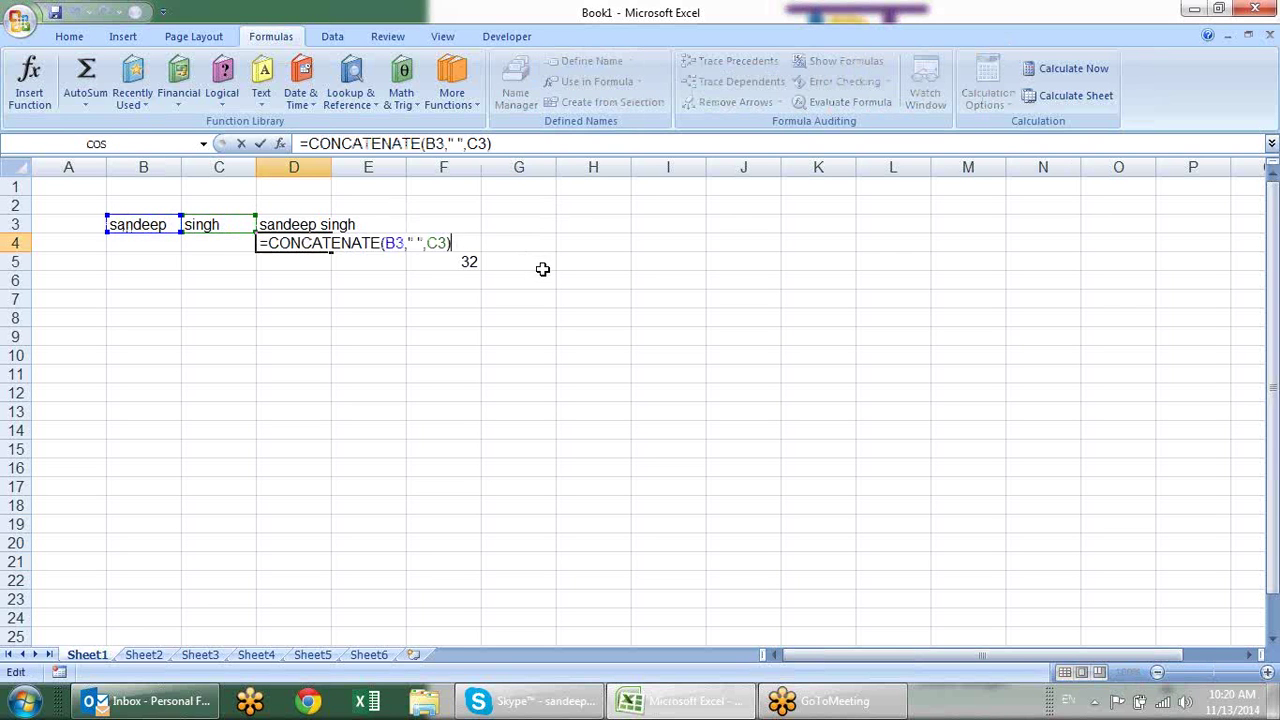
pyautogui.press('Escape')
pyautogui.click(466, 265)
pyautogui.click(505, 243)
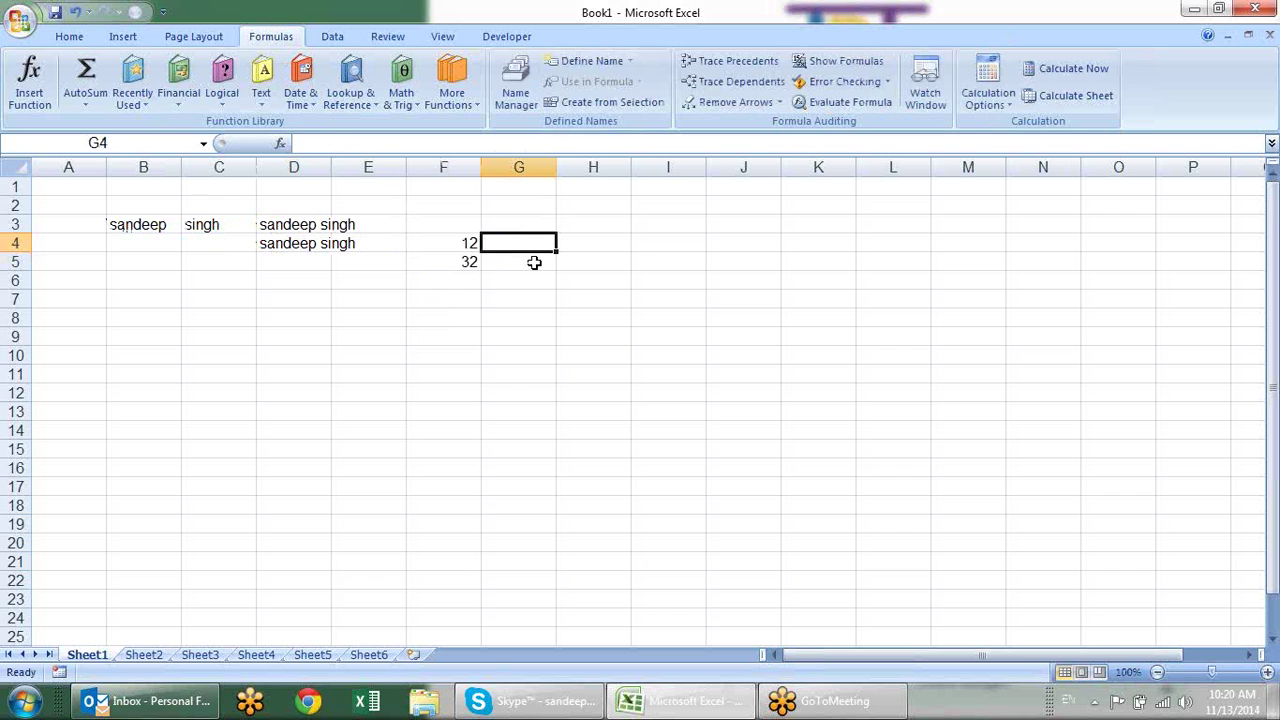
# Enter =FIXED(F4,2,FALSE) in G4.
pyautogui.write('=')
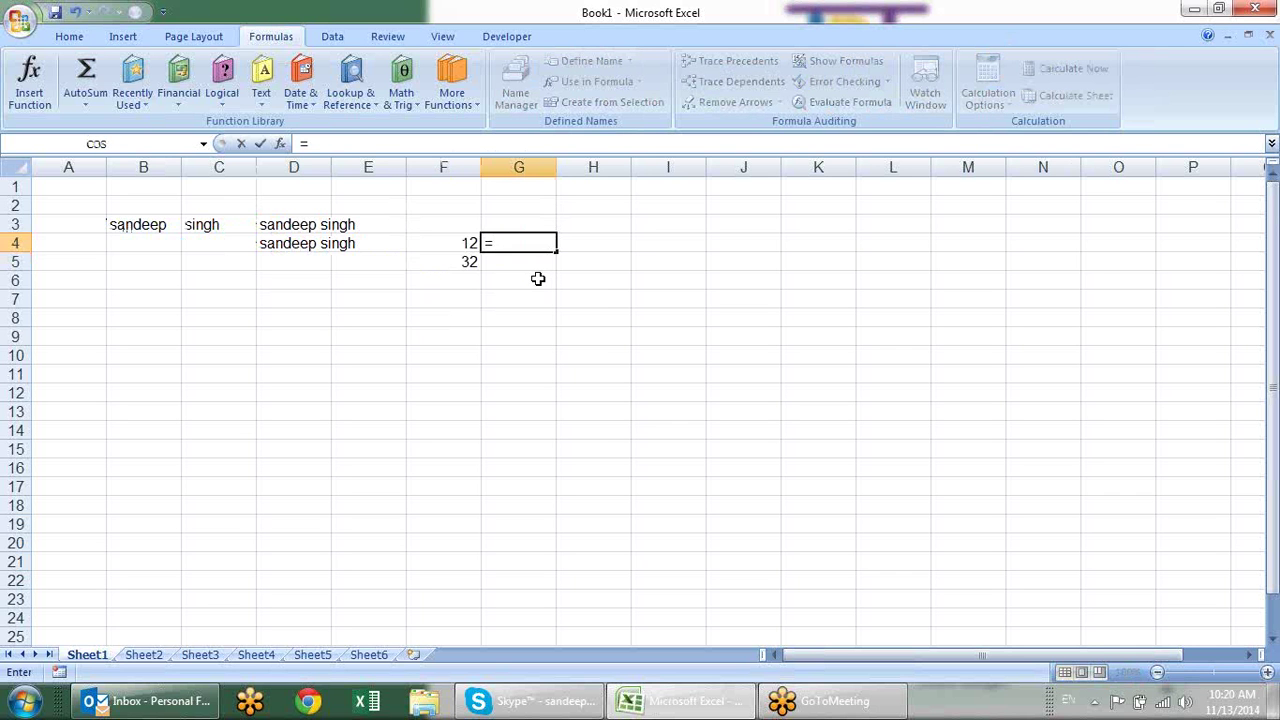
pyautogui.write('fix')
pyautogui.press('Tab')
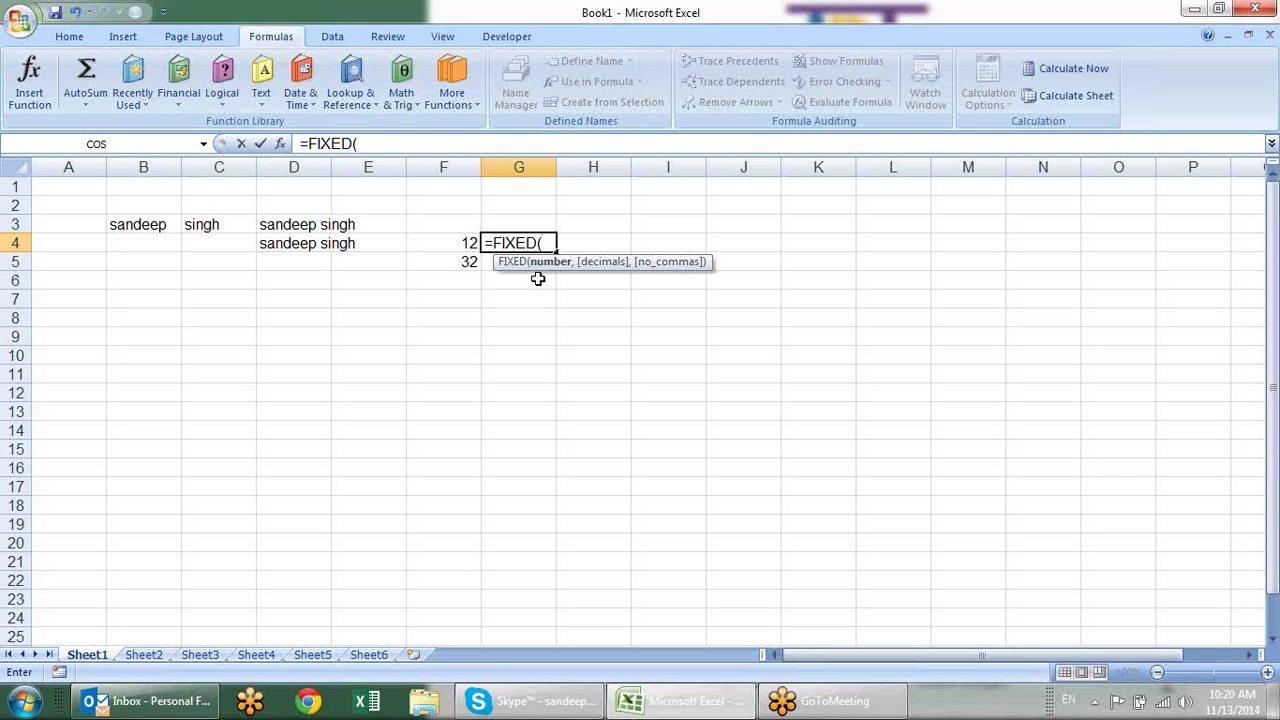
pyautogui.press('Left')
pyautogui.write(',')
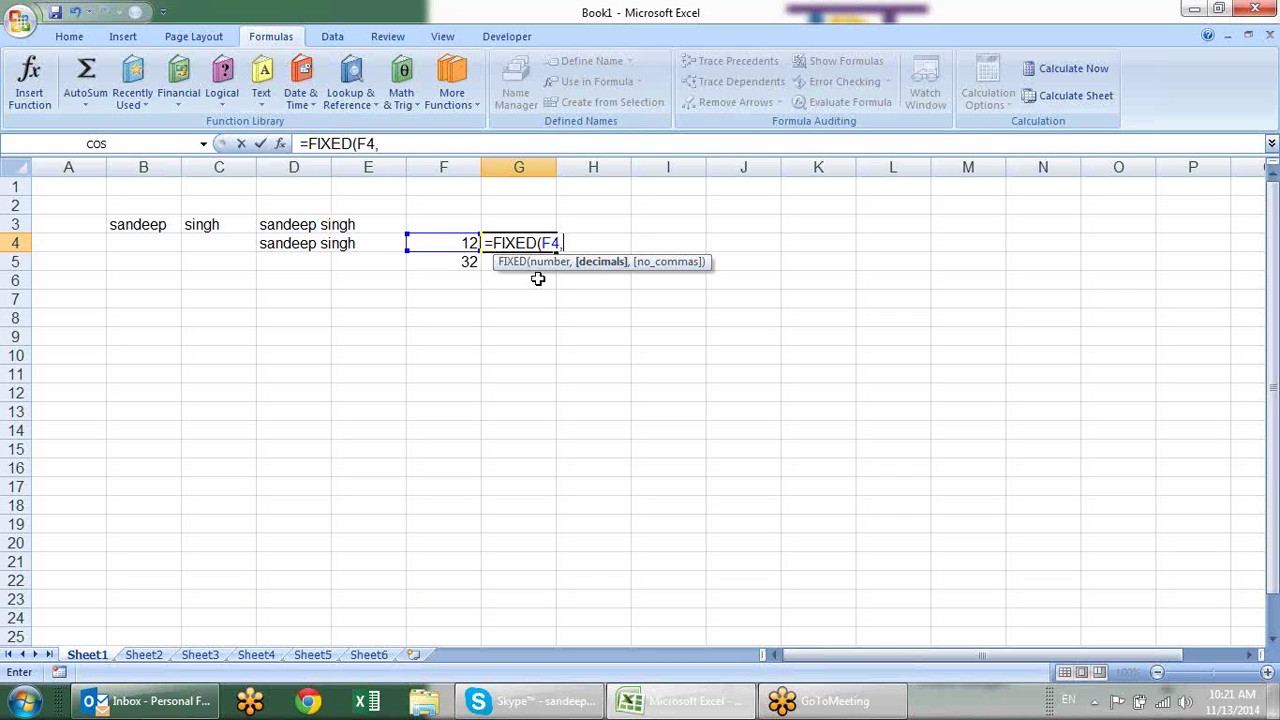
pyautogui.write('2')
pyautogui.write(',T')
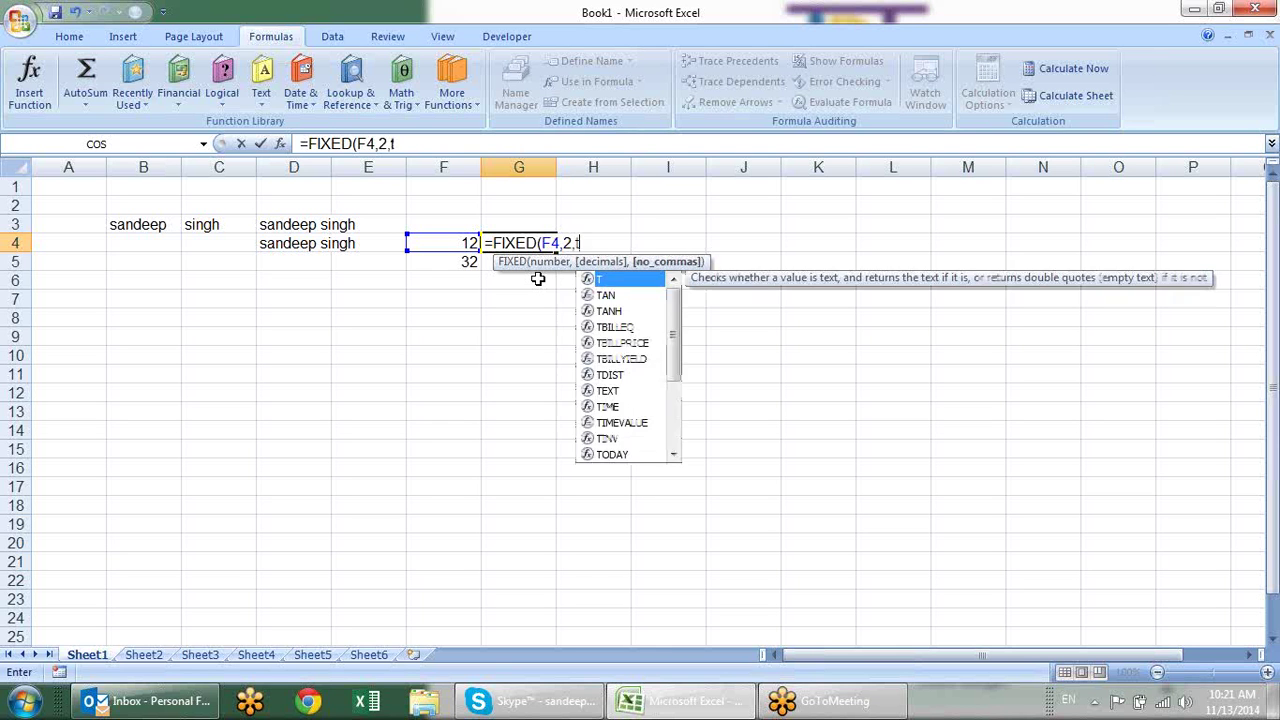
pyautogui.write('RUE')
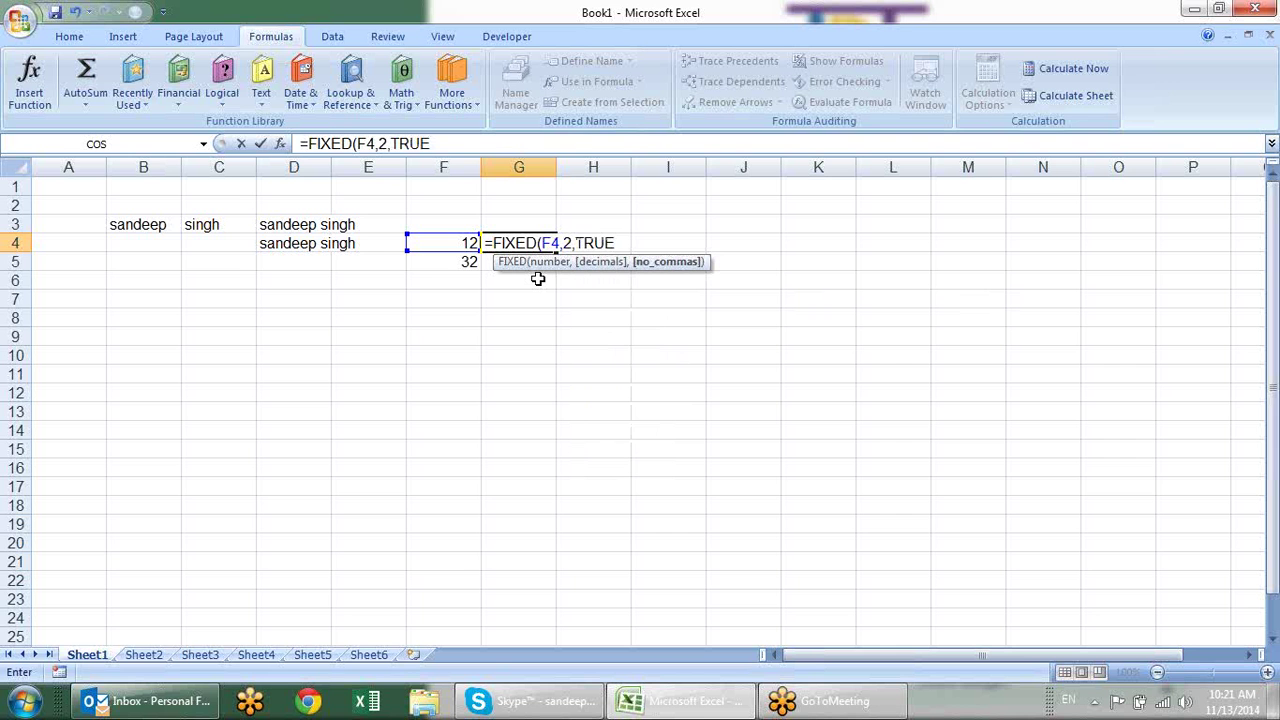
pyautogui.press('BackSpace')
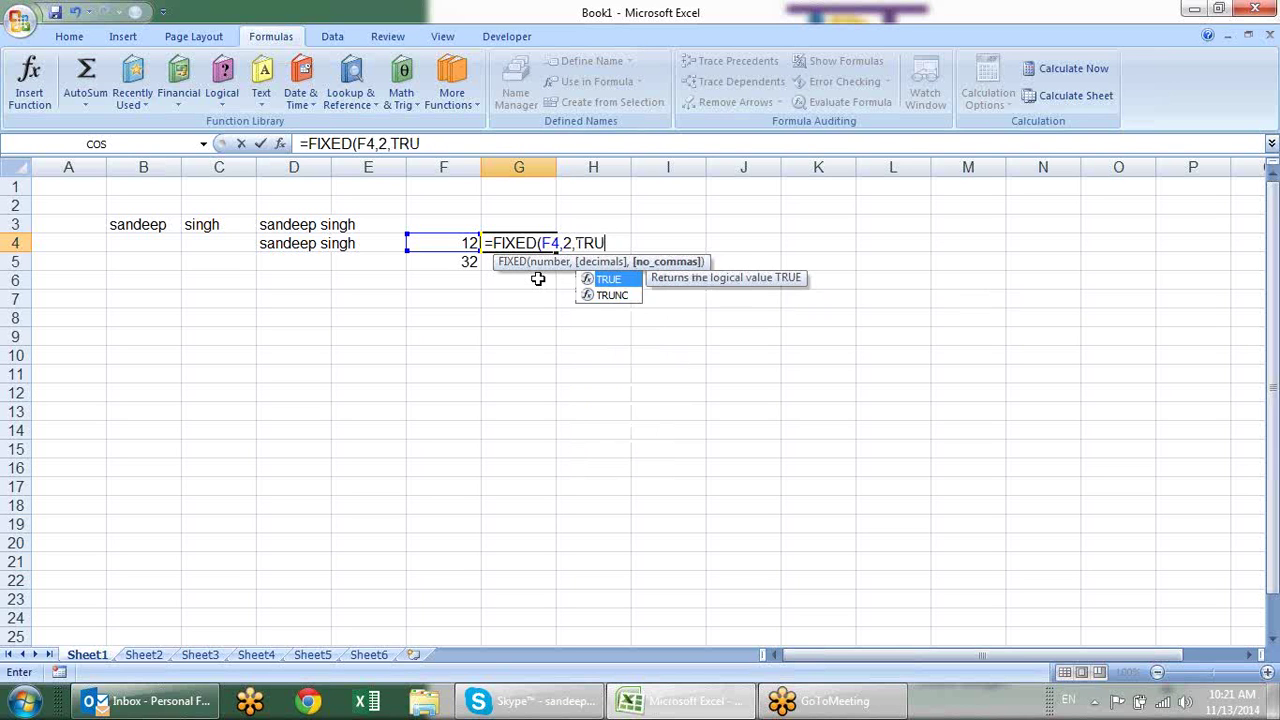
pyautogui.press('BackSpace')
pyautogui.press('BackSpace')
pyautogui.press('BackSpace')
pyautogui.write('fal')
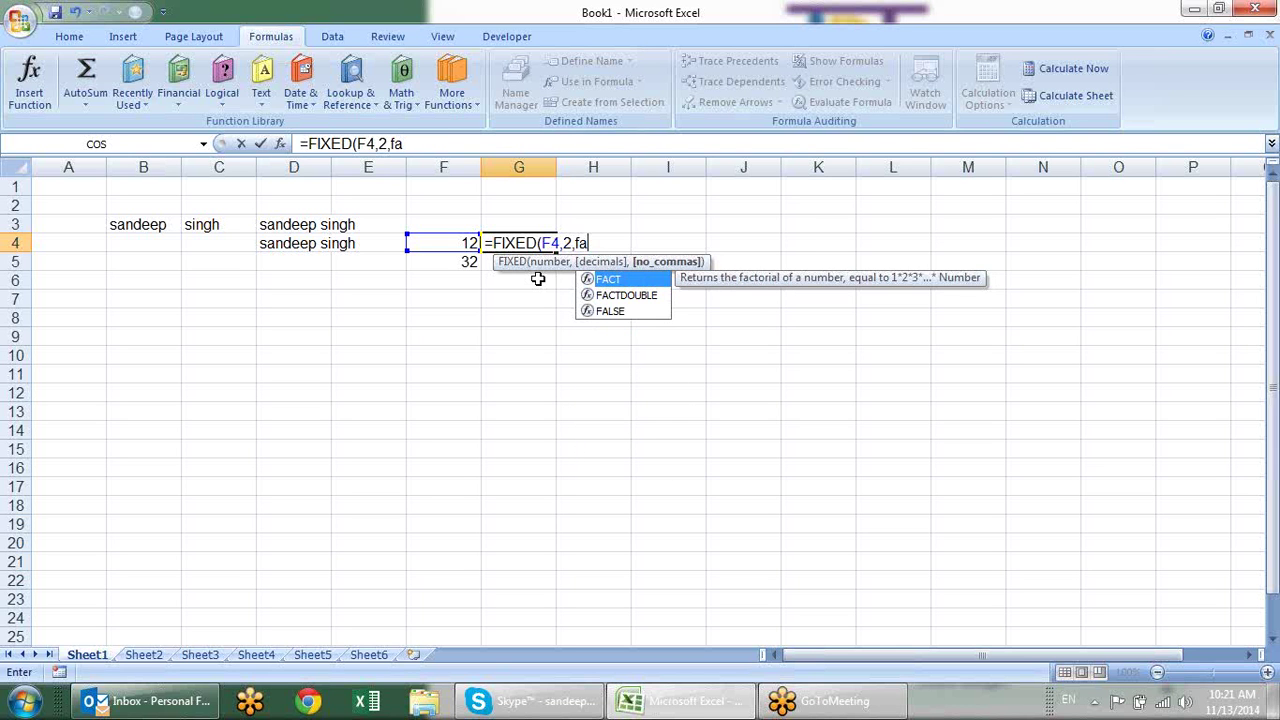
pyautogui.write('se')
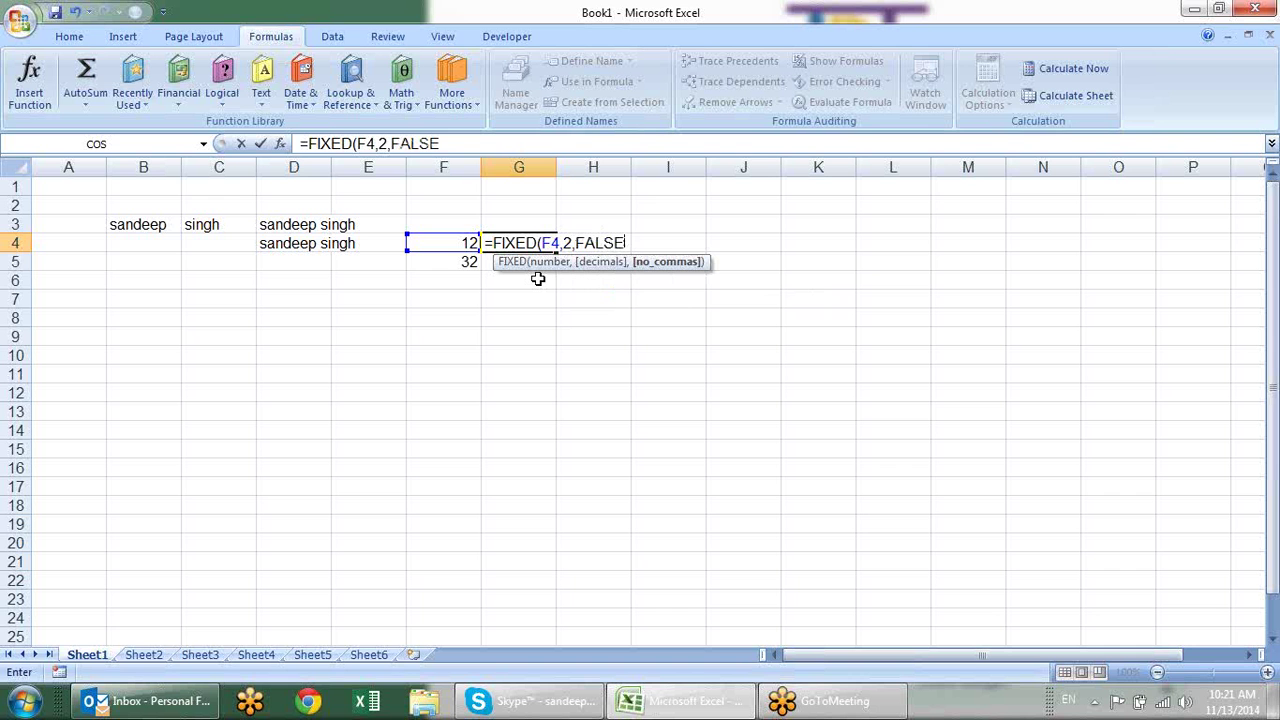
pyautogui.write(')')
pyautogui.press('Return')
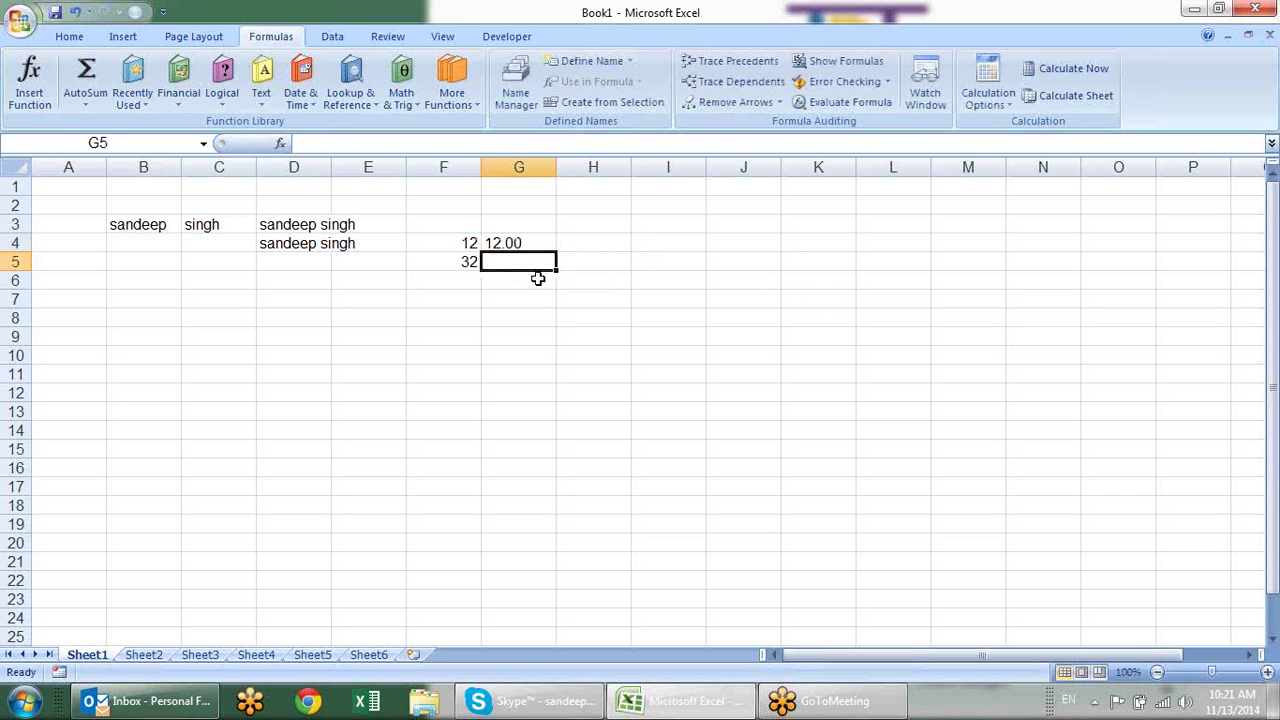
# Change F4 to 1233 and confirm G4 shows 1,233.00.
pyautogui.press('Up')
pyautogui.press('Left')
pyautogui.write('1233')
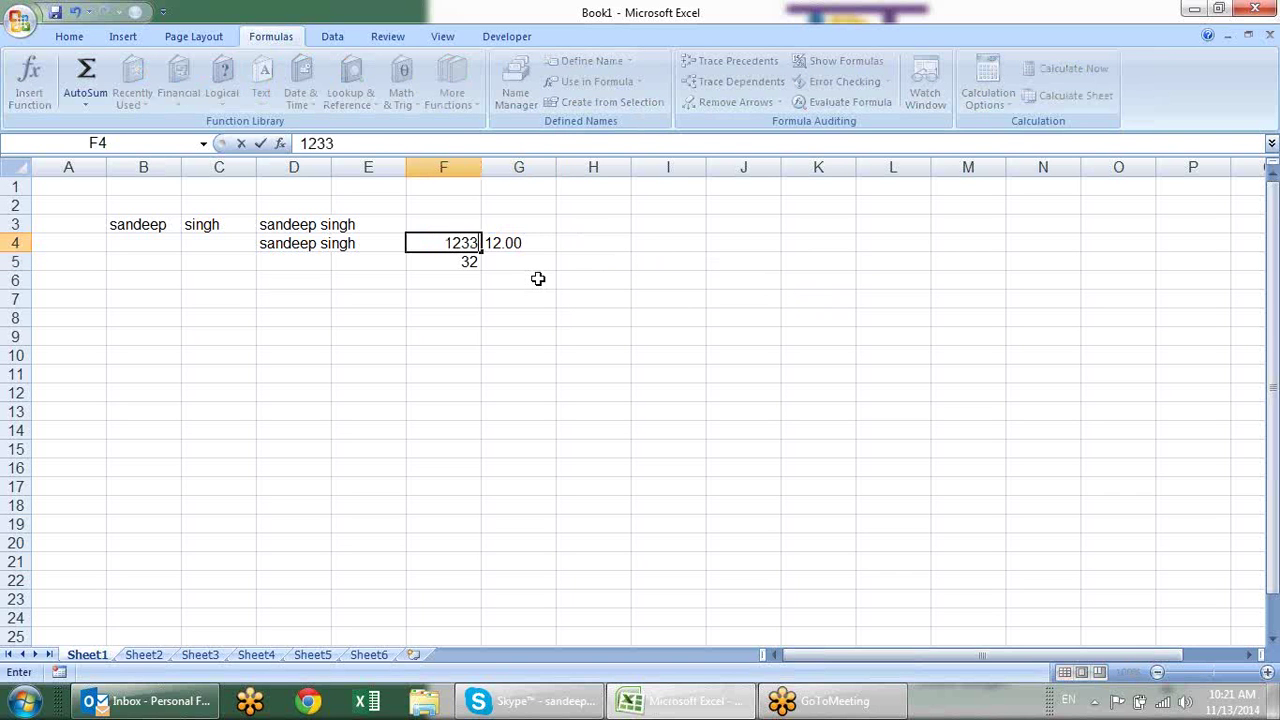
pyautogui.press('Return')
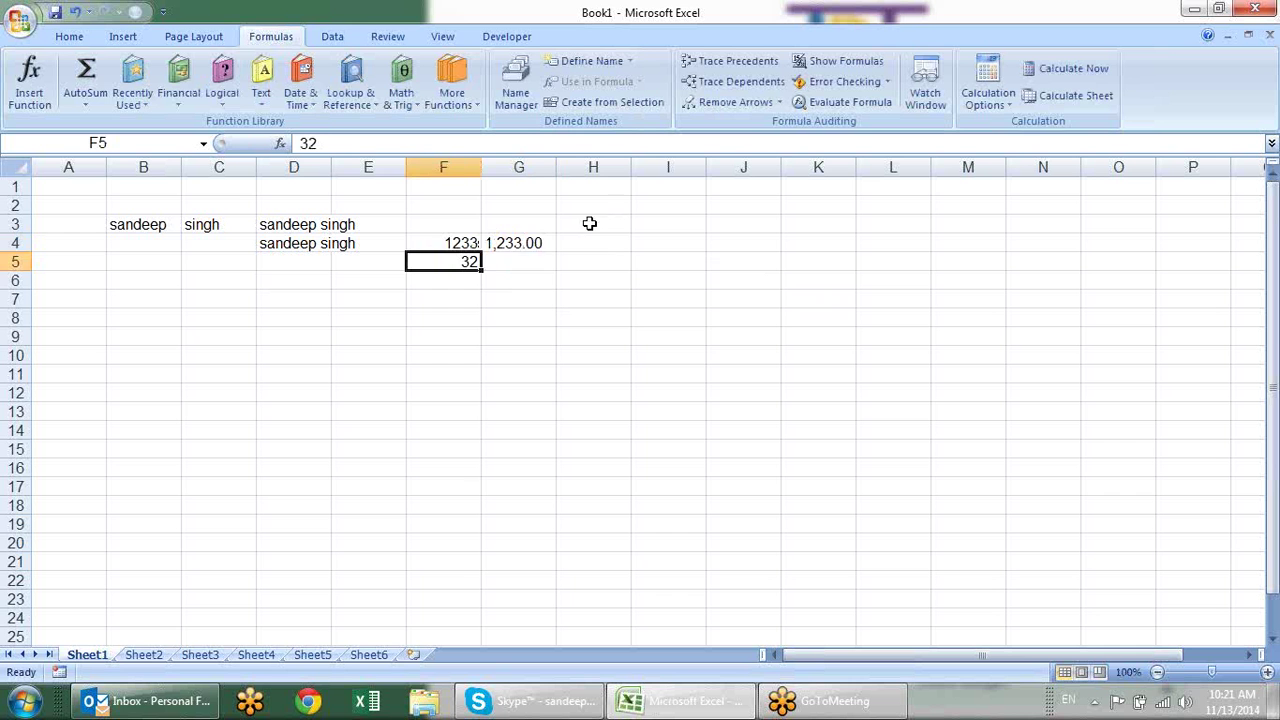
pyautogui.click(540, 243)
pyautogui.press('F2')
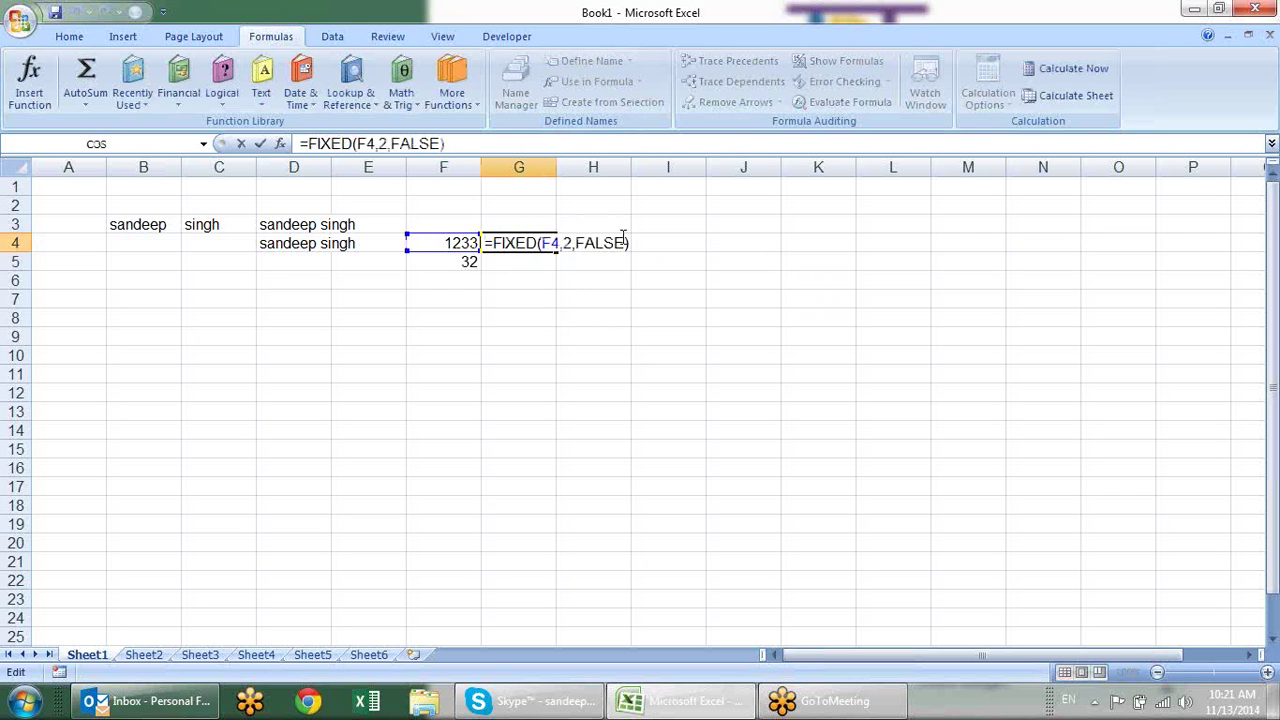
pyautogui.press('Escape')
pyautogui.click(520, 262)
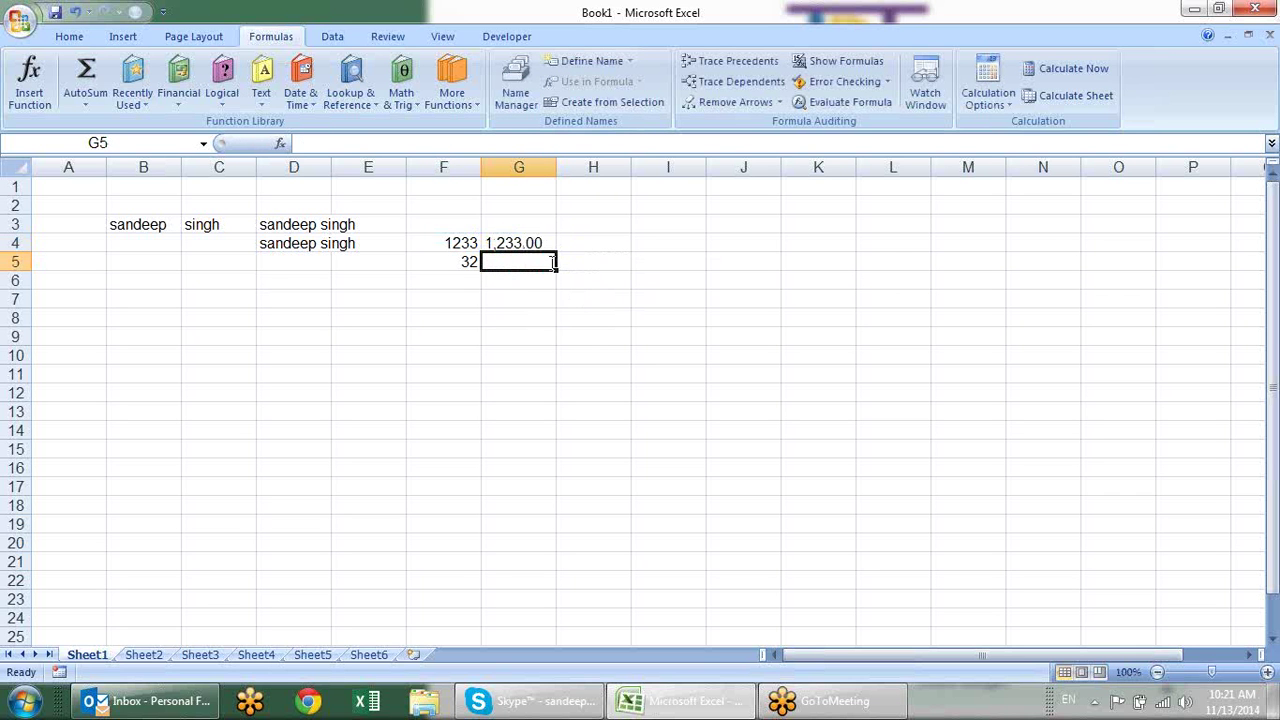
# Enter =DOLLAR(F5,2) in G5 so 32 displays as $32.00.
pyautogui.write('=DOL')
pyautogui.press('Tab')
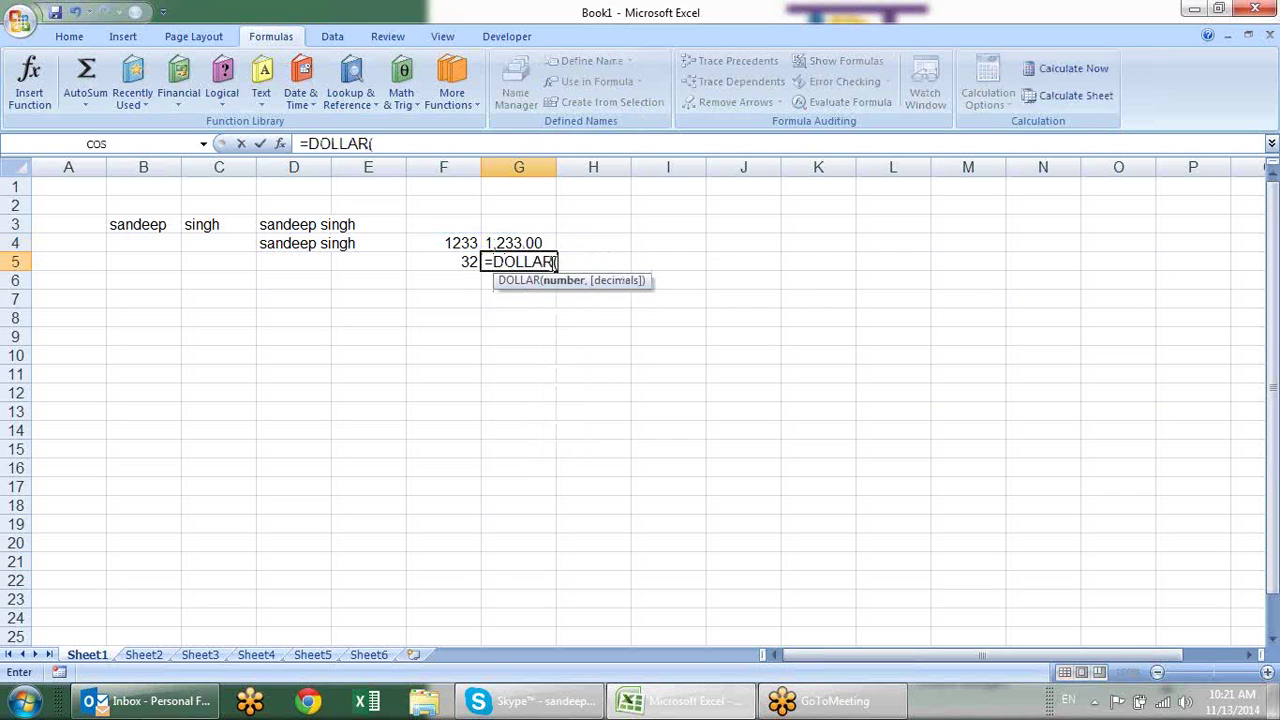
pyautogui.press('Left')
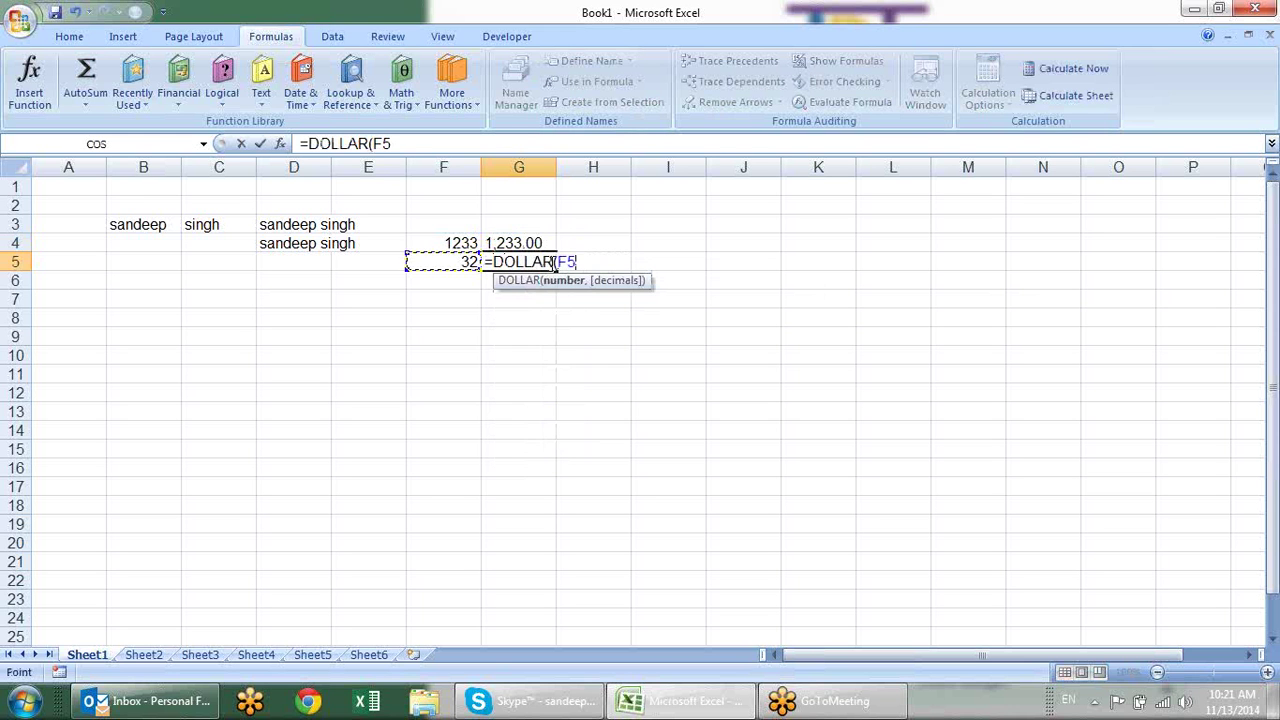
pyautogui.write(',')
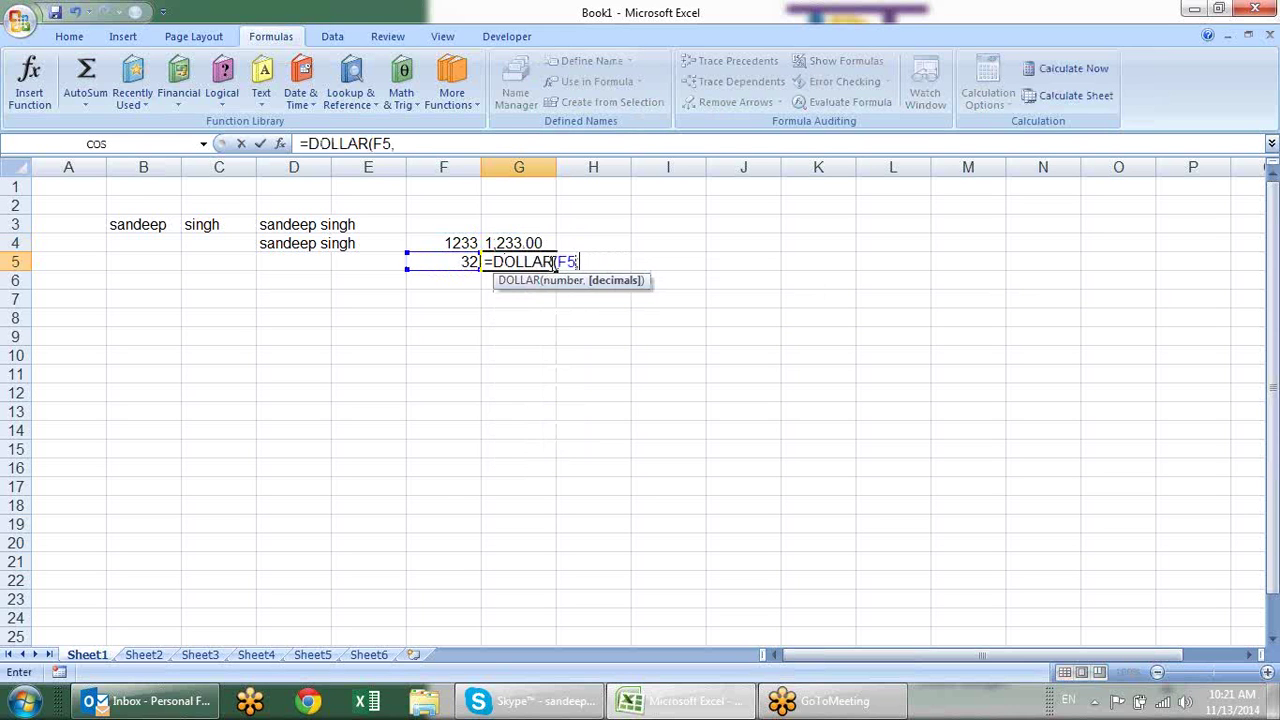
pyautogui.write('2)')
pyautogui.press('Return')
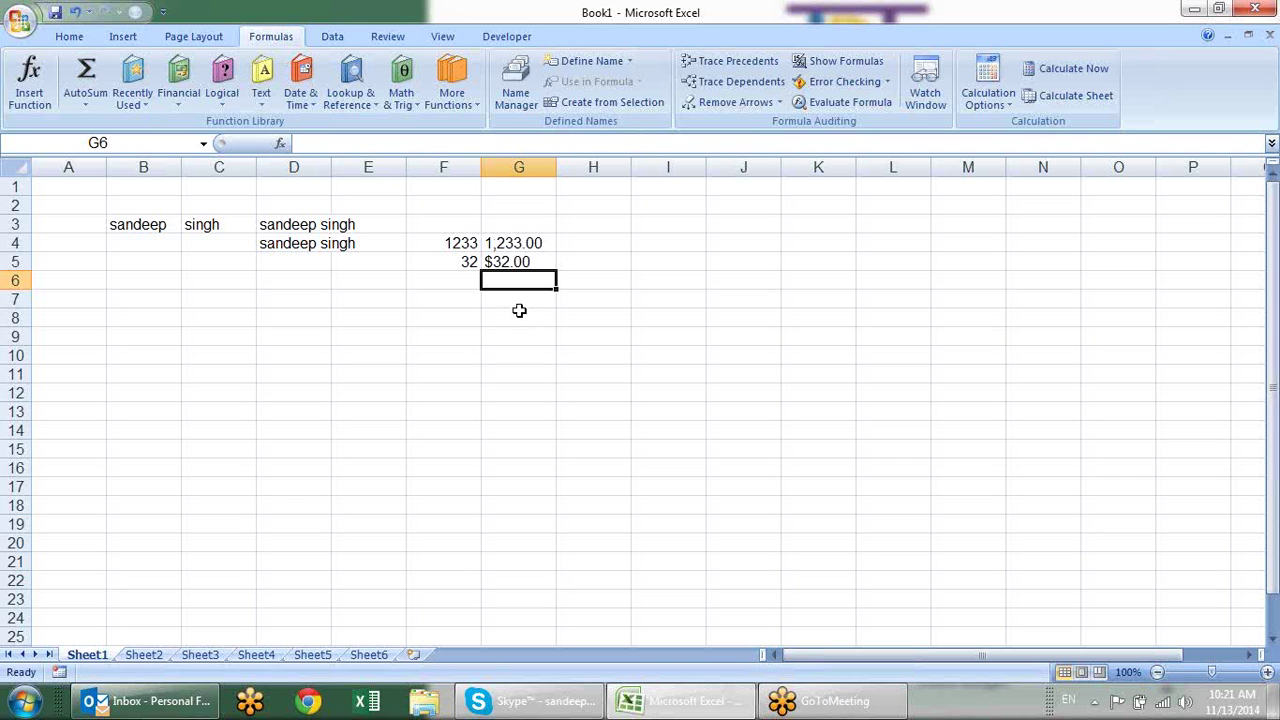
pyautogui.click(570, 263)
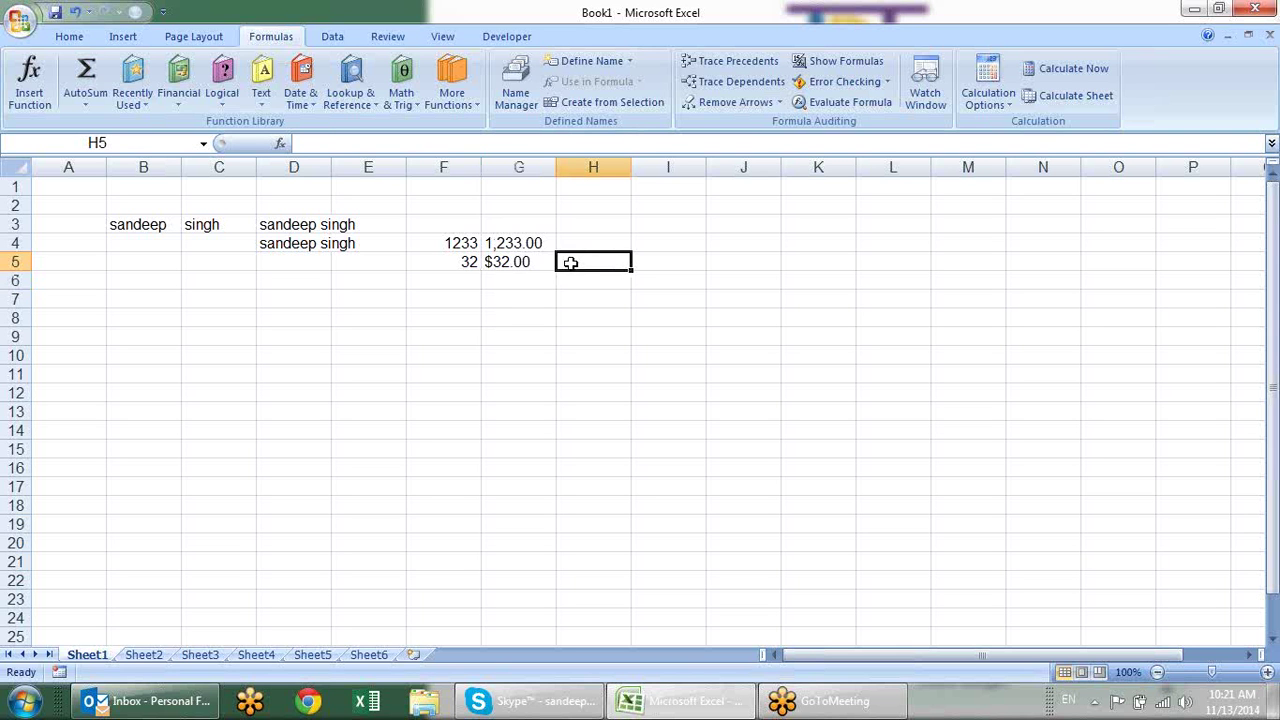
# Enter =TEXT(F5,"$0.00") in H5 to display $32.00.
pyautogui.write('=TE')
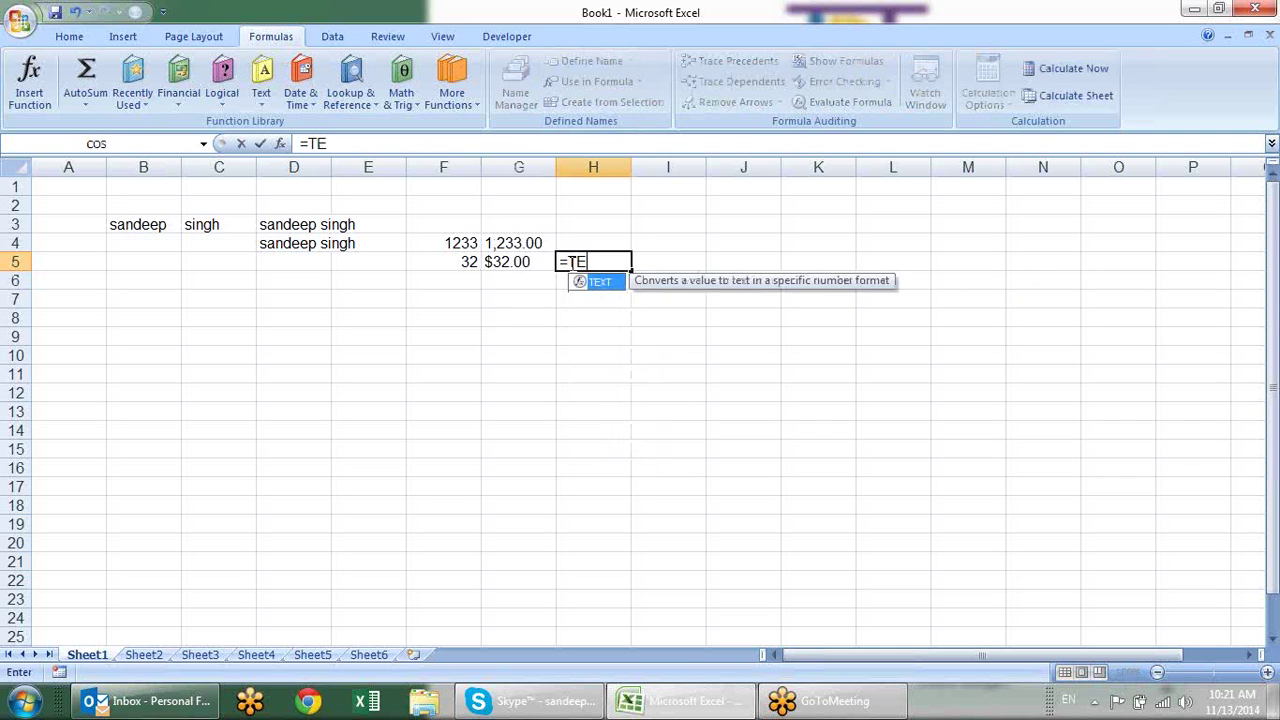
pyautogui.press('Tab')
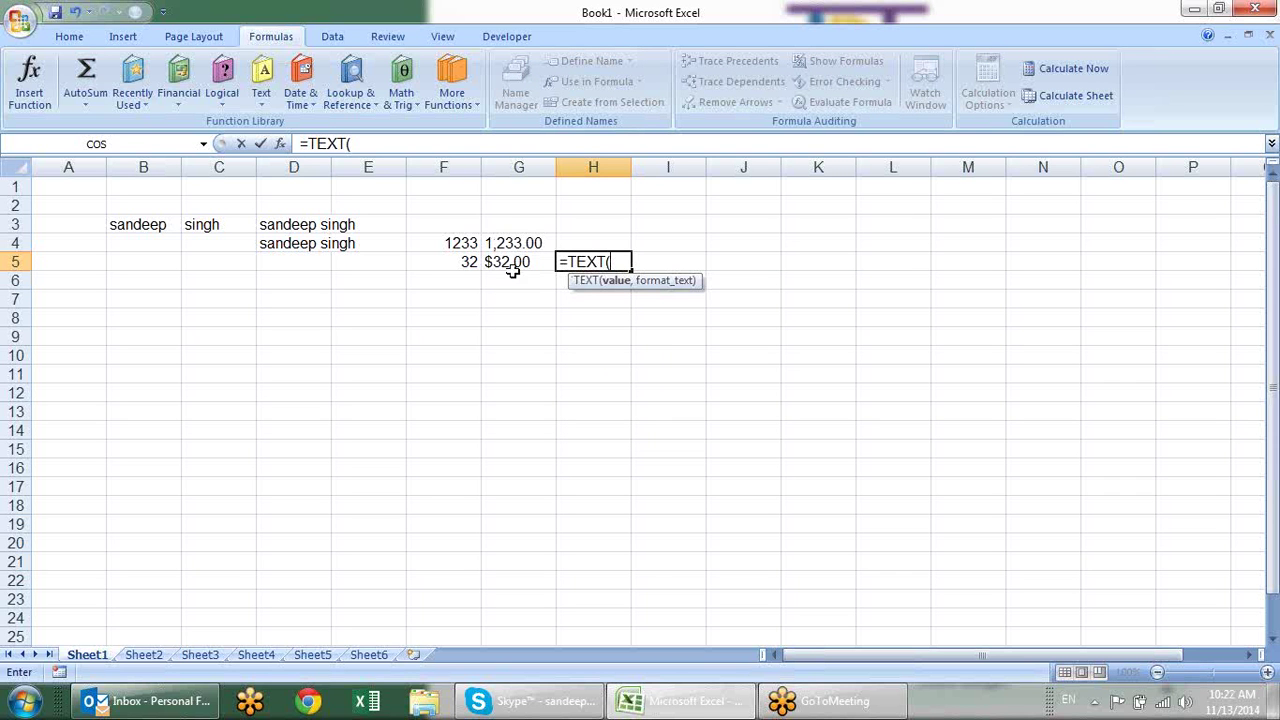
pyautogui.click(466, 261)
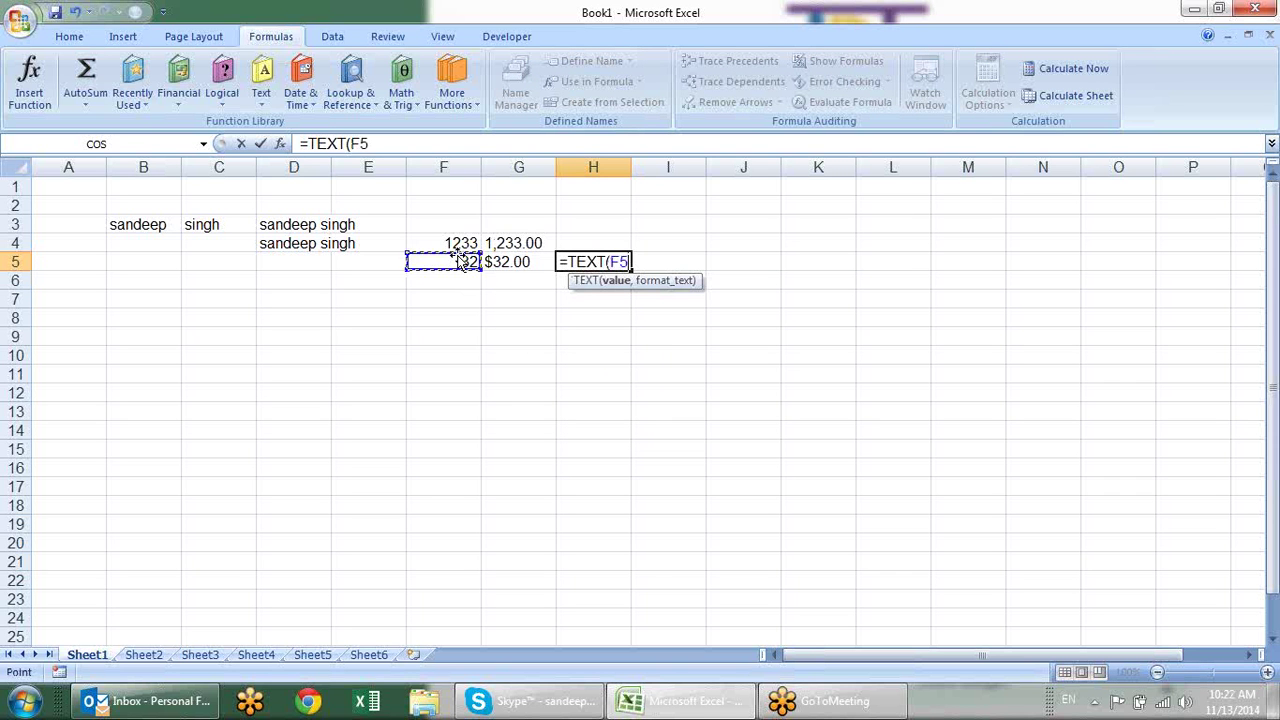
pyautogui.write(',')
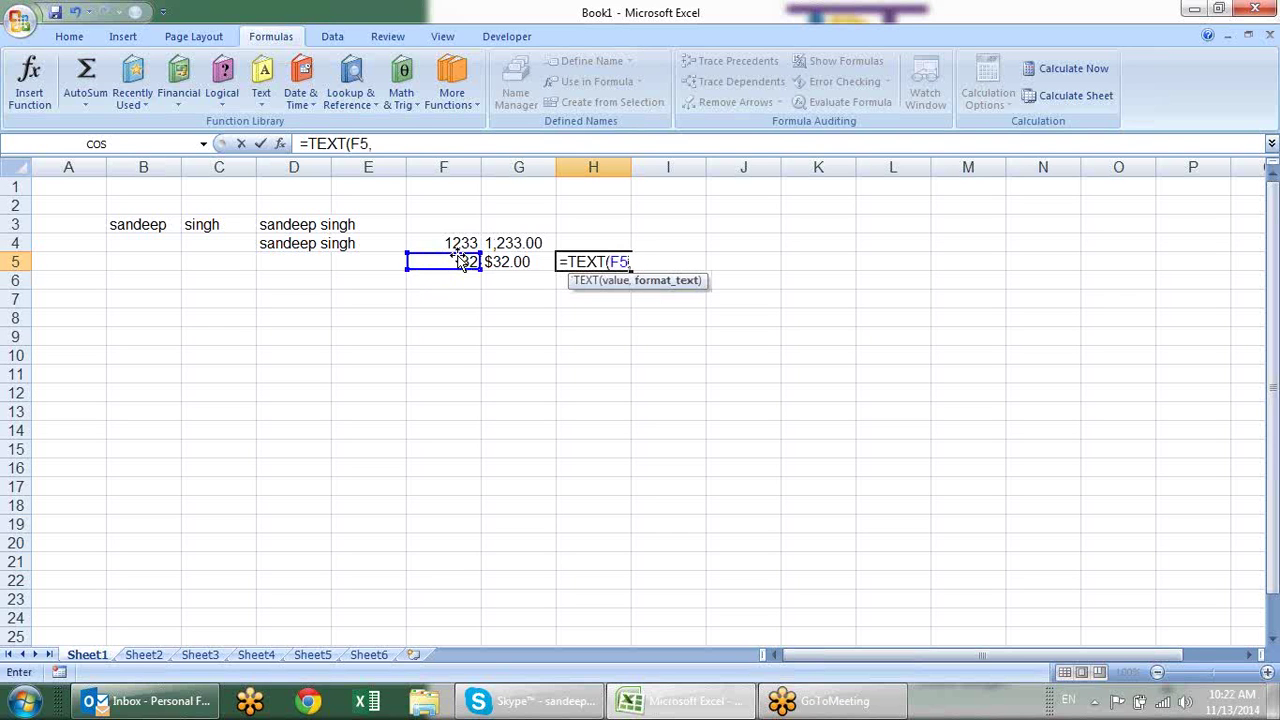
pyautogui.write('"')
pyautogui.write('$')
pyautogui.write('0.')
pyautogui.write('00')
pyautogui.write('")')
pyautogui.press('Return')
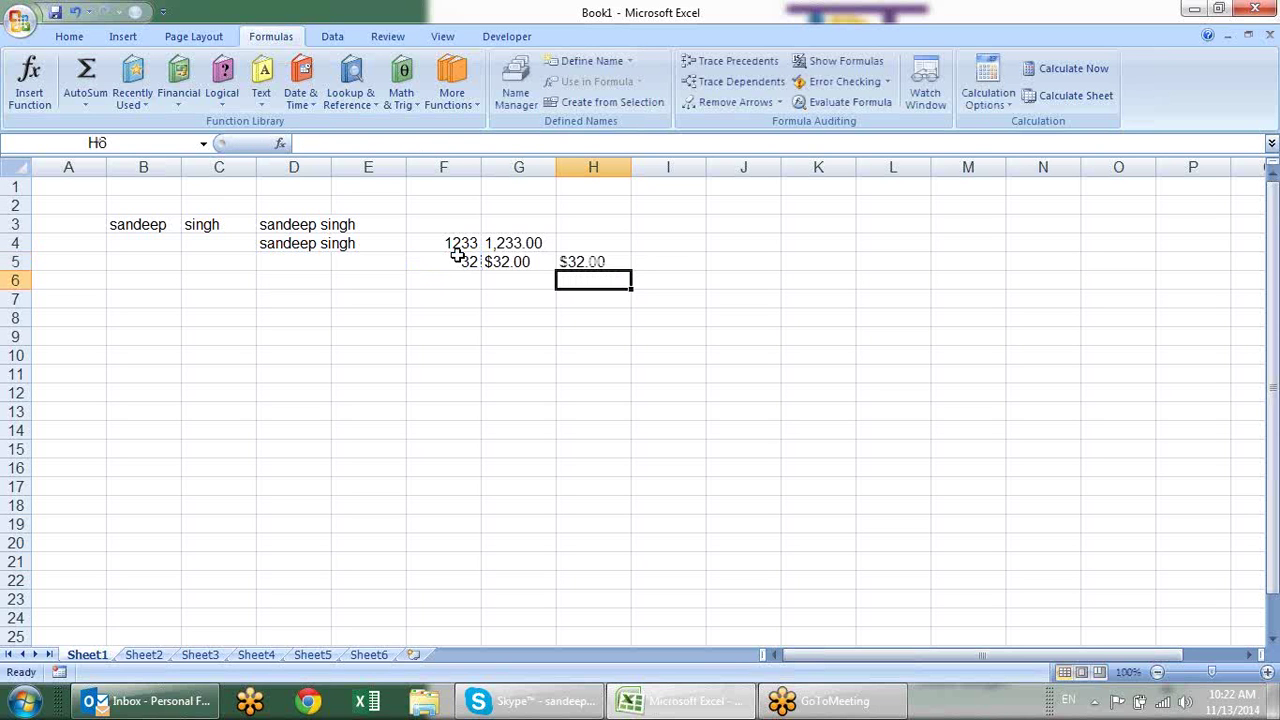
# Review the H5 TEXT formula without changing it.
pyautogui.press('Up')
pyautogui.press('F2')
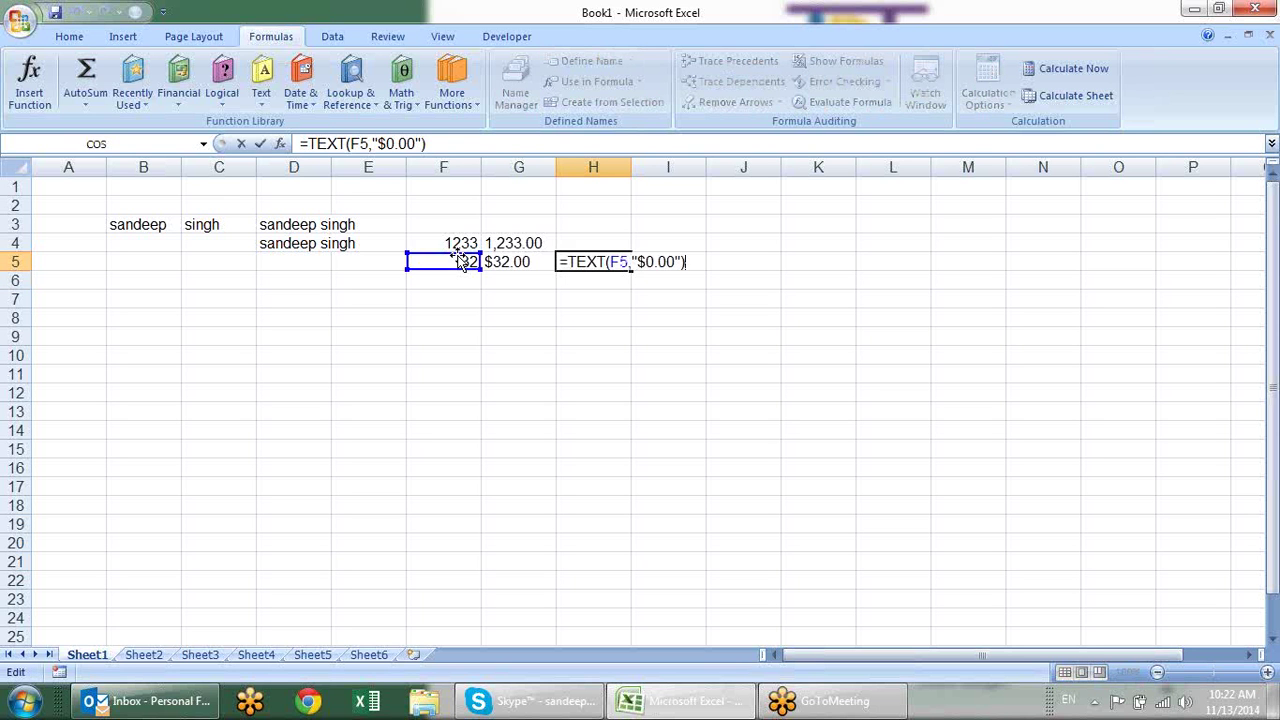
pyautogui.press('Return')
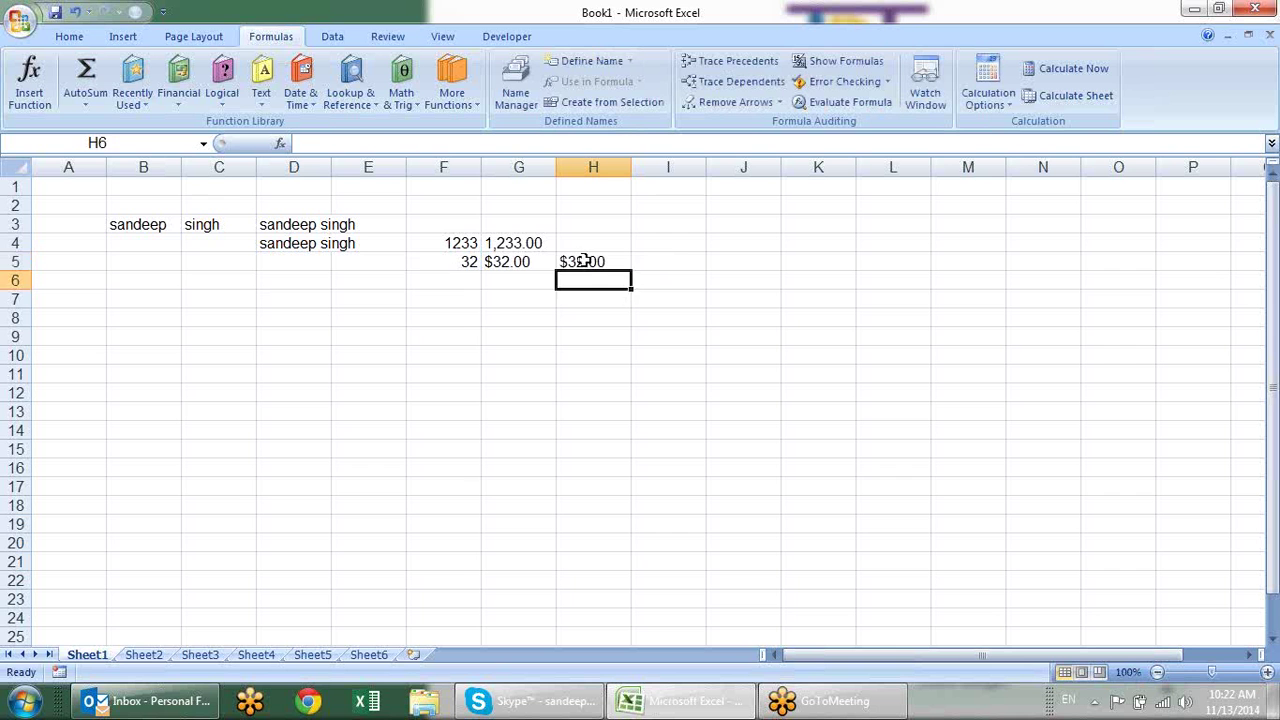
pyautogui.click(578, 261)
pyautogui.press('F2')
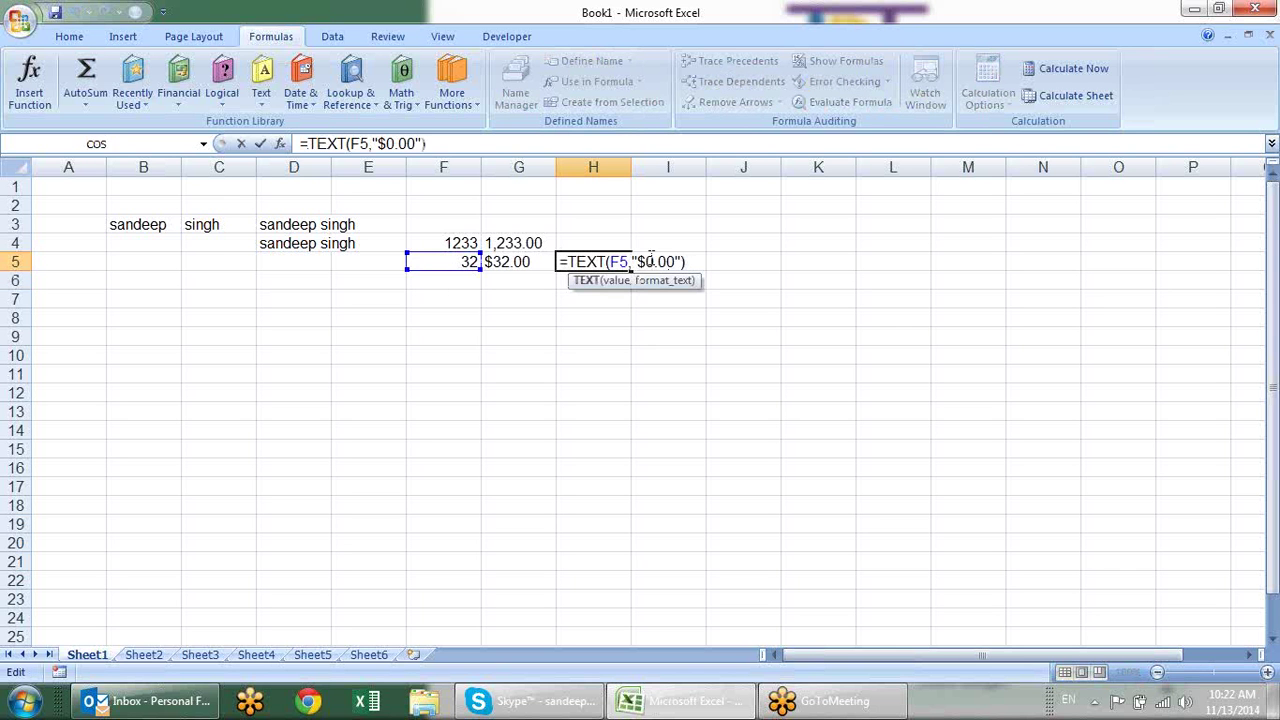
pyautogui.press('Return')
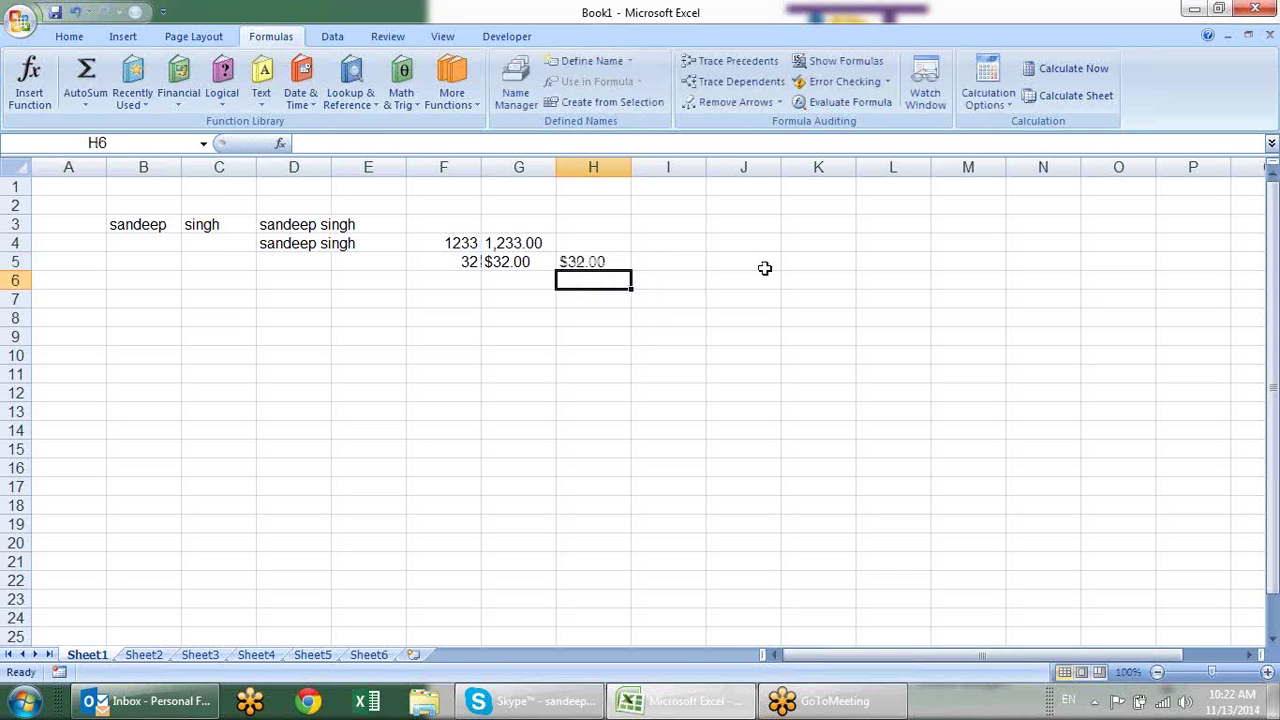
pyautogui.click(617, 259)
pyautogui.hotkey('ctrl', 'c')
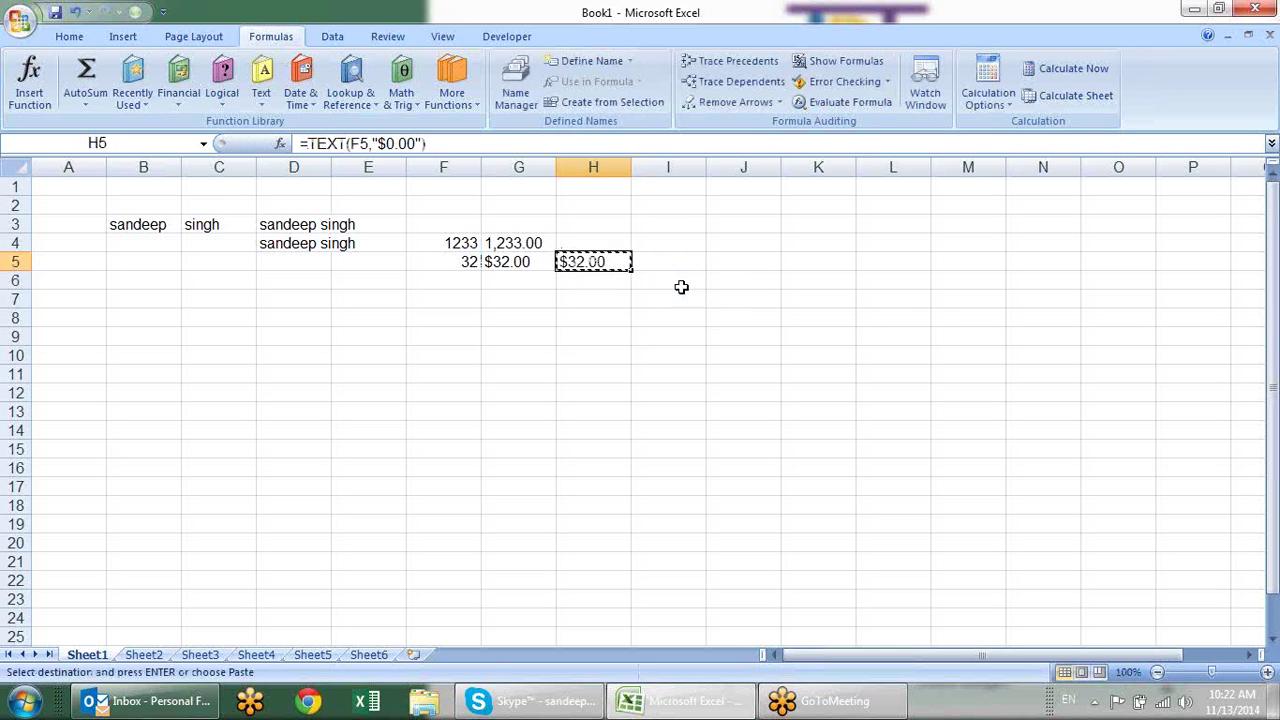
pyautogui.click(752, 266)
pyautogui.hotkey('ctrl', 'alt', 'v')
pyautogui.press('v')
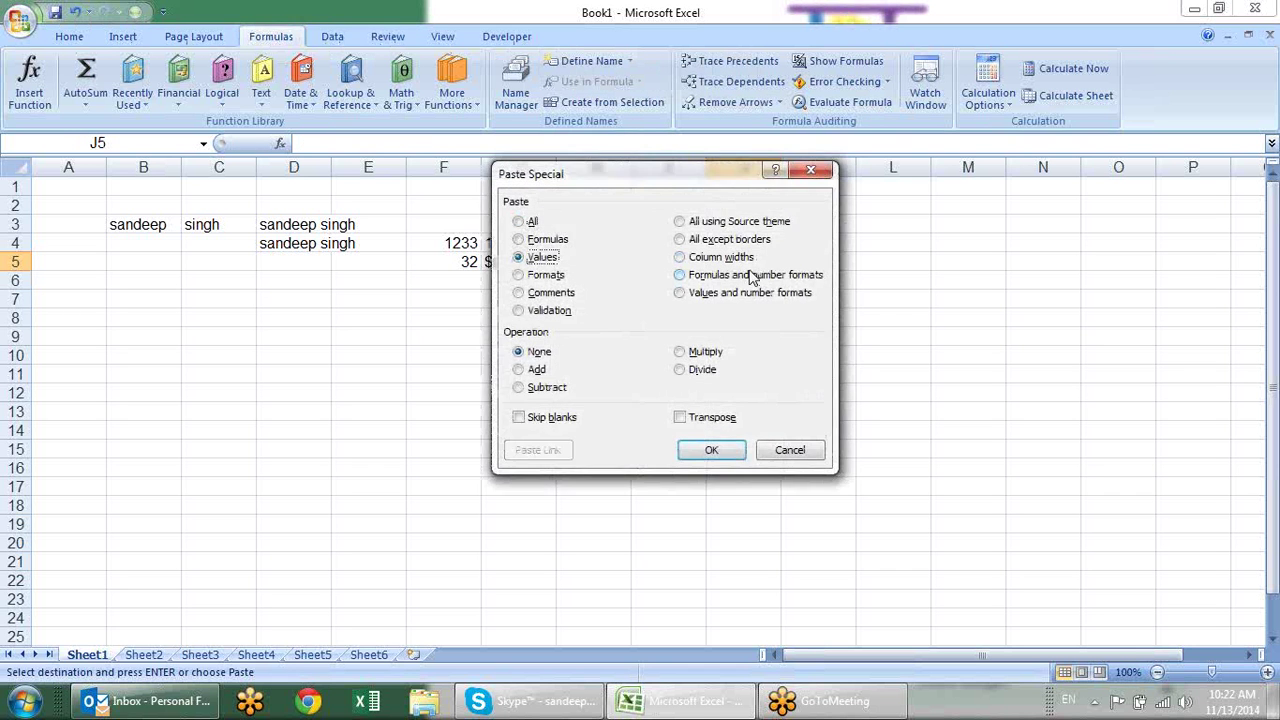
pyautogui.press('Return')
pyautogui.doubleClick(752, 266)
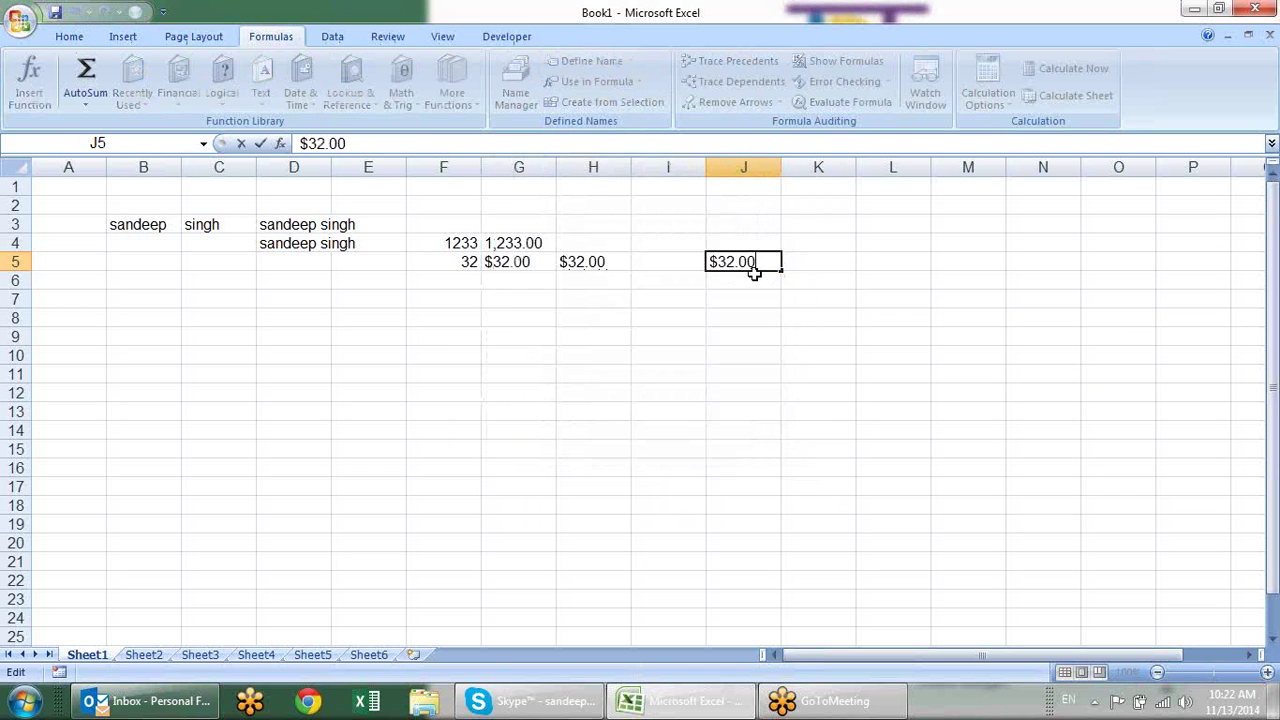
pyautogui.keyDown('shift'); pyautogui.click(703, 258); pyautogui.keyUp('shift')
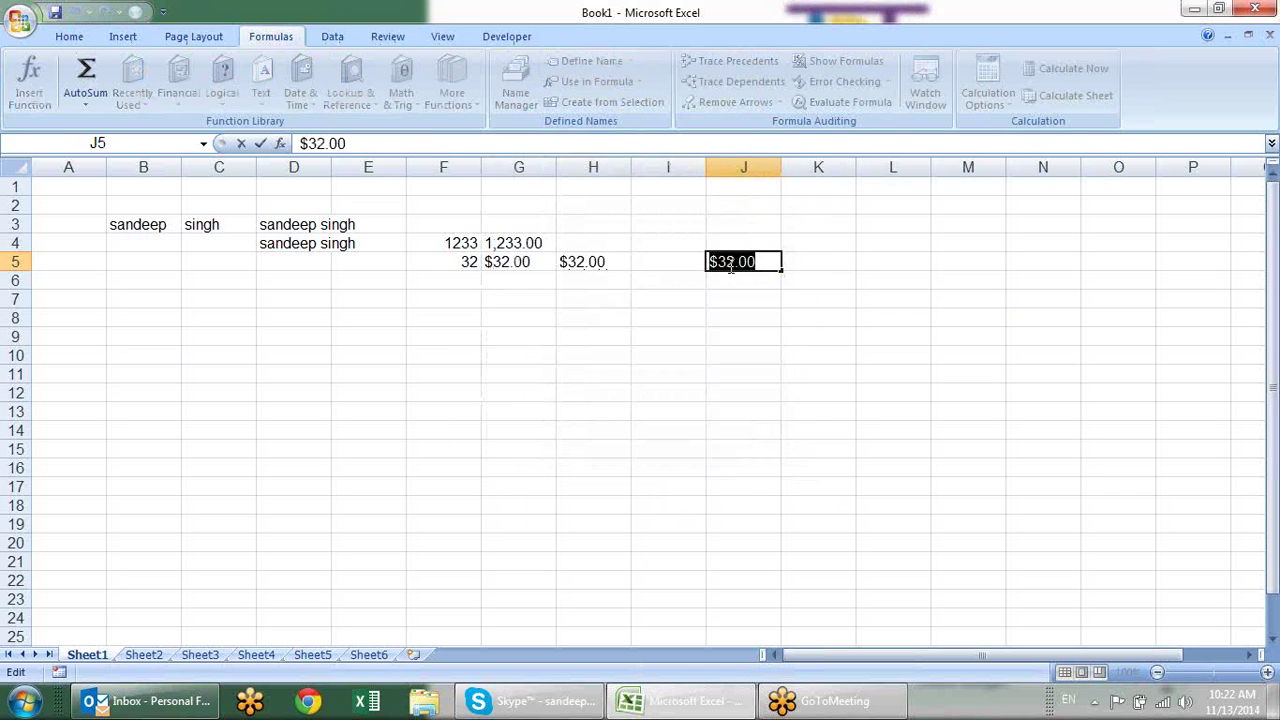
pyautogui.click(711, 261)
pyautogui.press('Escape')
pyautogui.press('Delete')
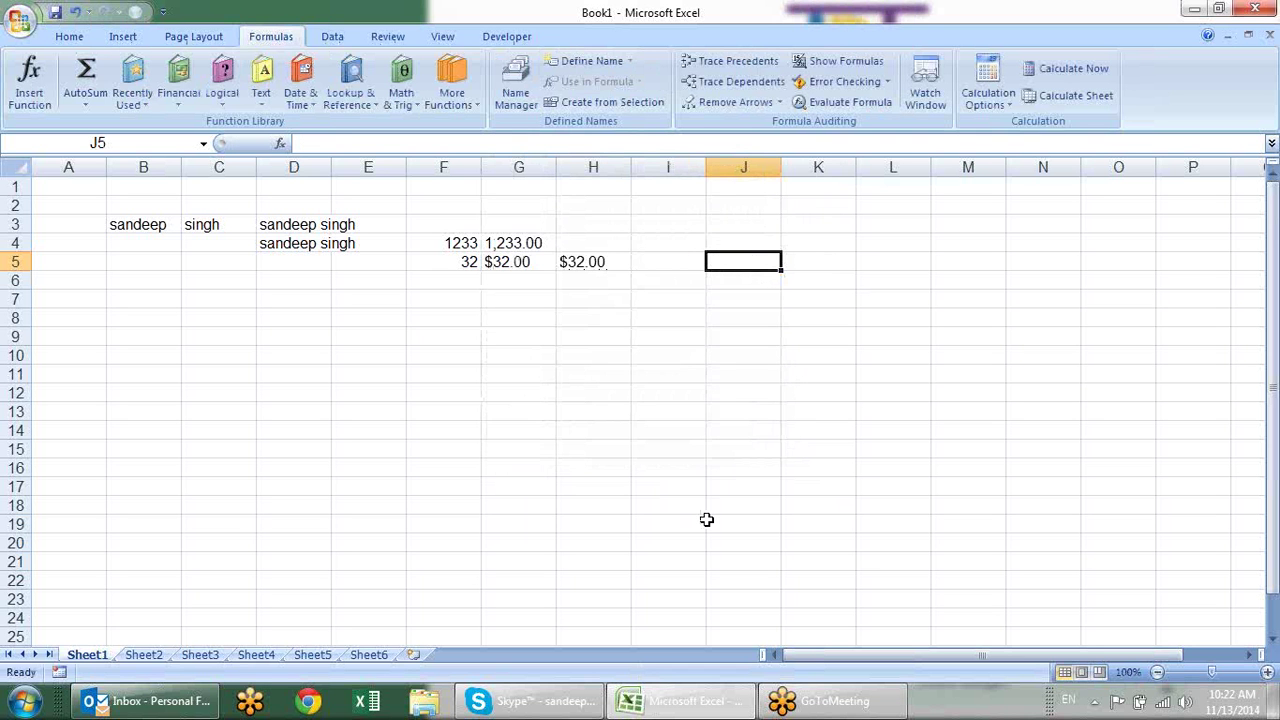
# Browse the Text functions list under Formulas, then close it.
pyautogui.click(415, 320)
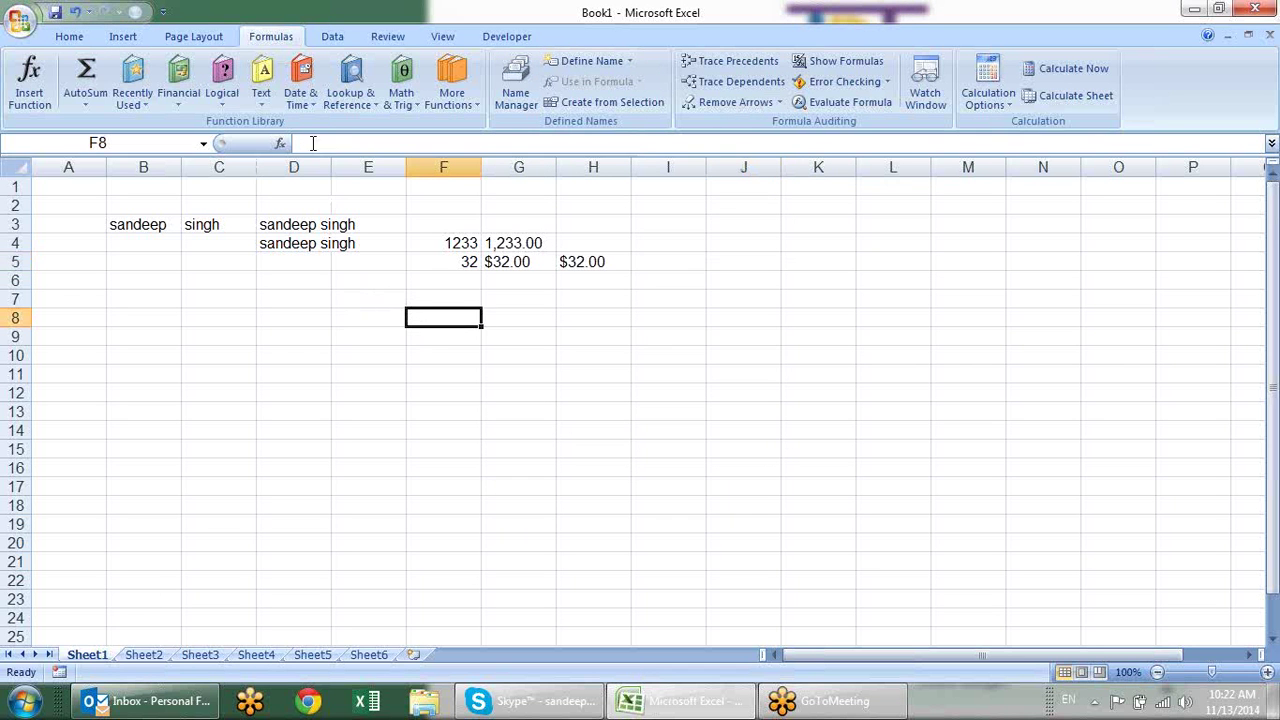
pyautogui.click(261, 80)
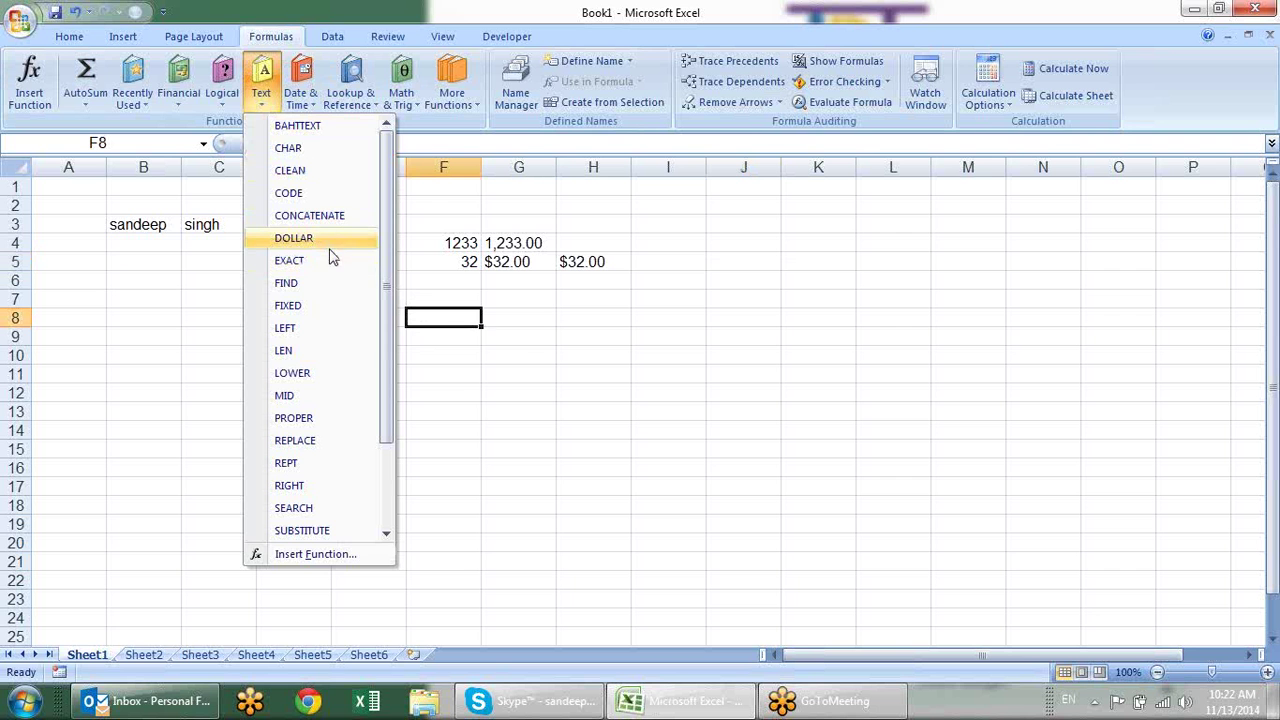
pyautogui.click(508, 300)
pyautogui.click(508, 300)
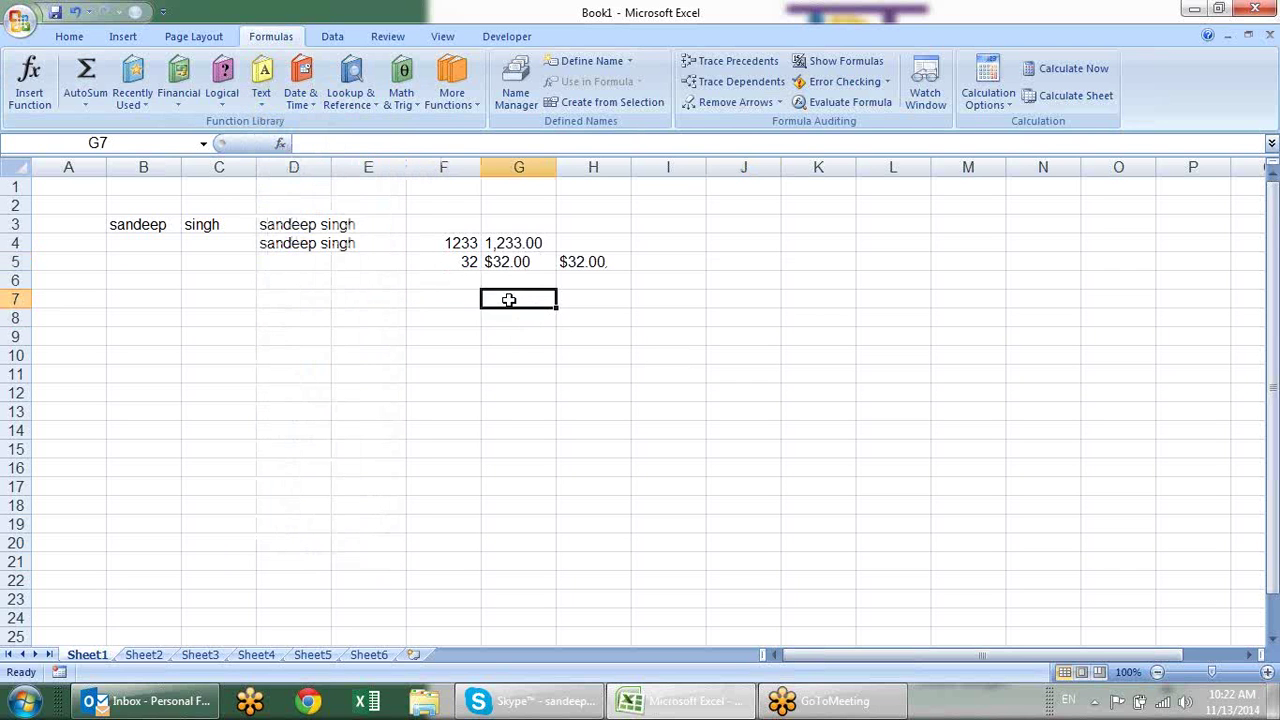
# Enter SANDEEP in F7 and sandeep in G7.
pyautogui.click(479, 300)
pyautogui.write('SAND')
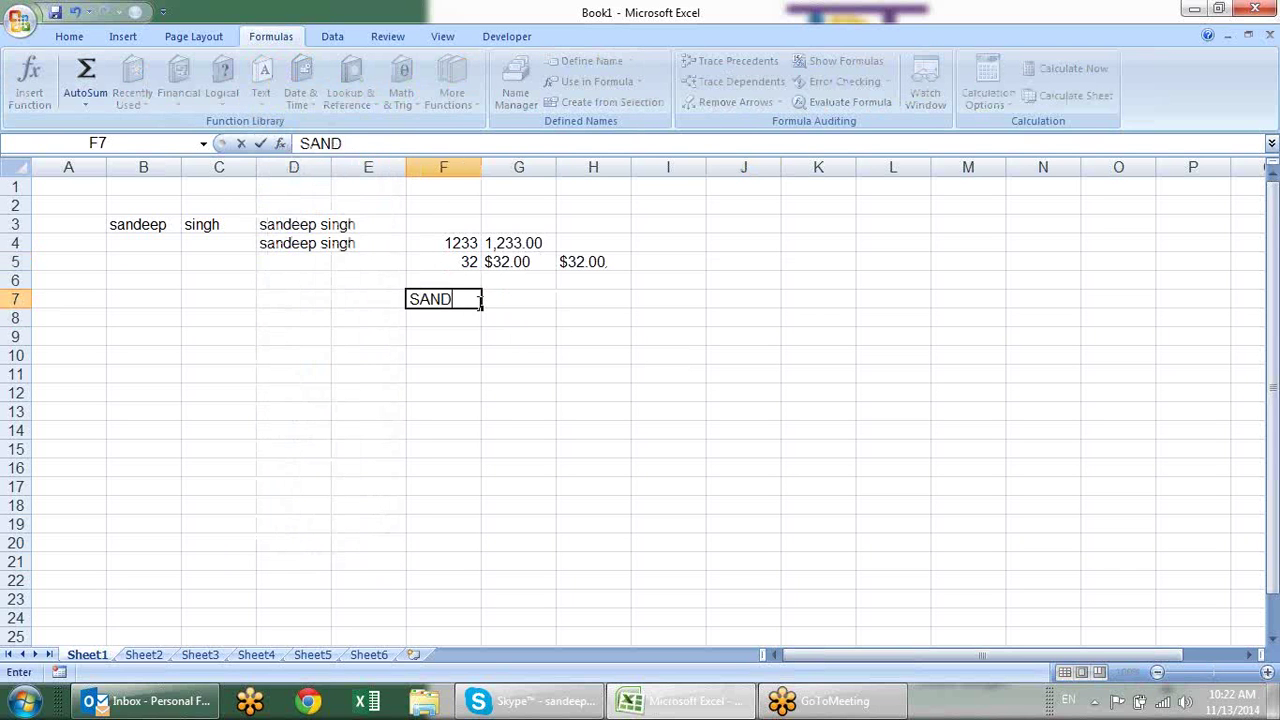
pyautogui.write('EEP')
pyautogui.press('Tab')
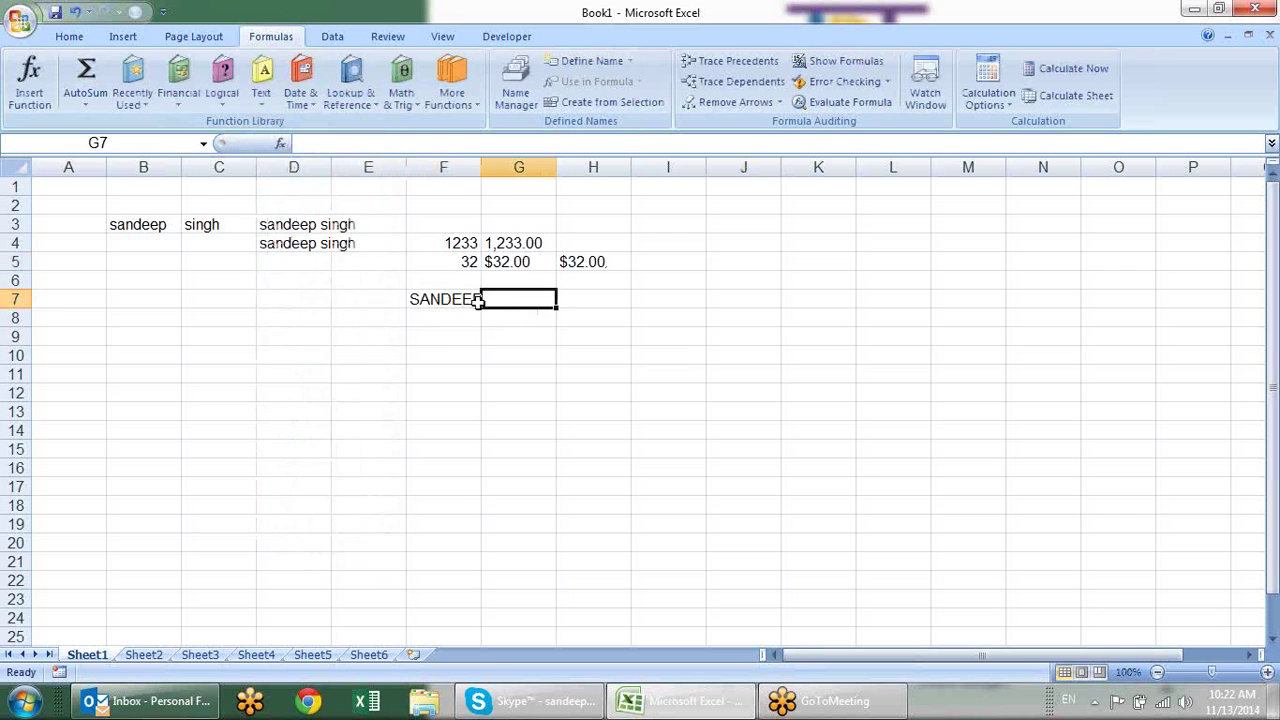
pyautogui.write('sandeep')
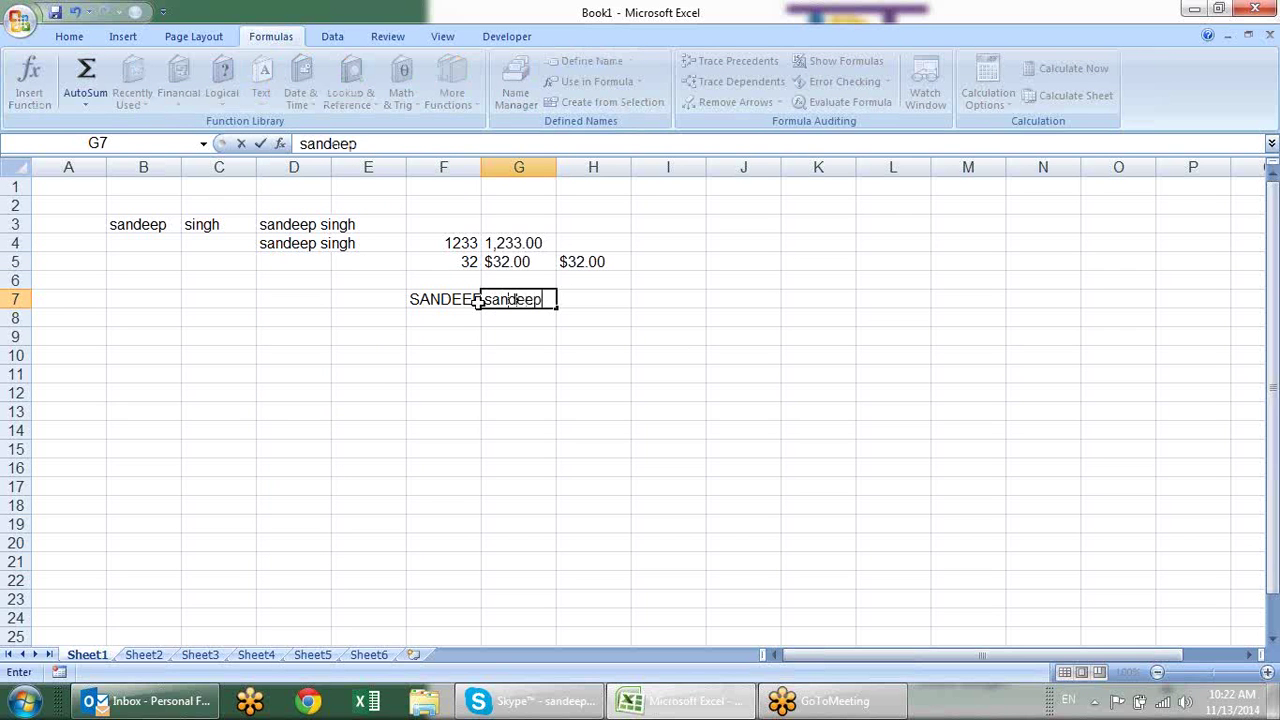
pyautogui.press('Tab')
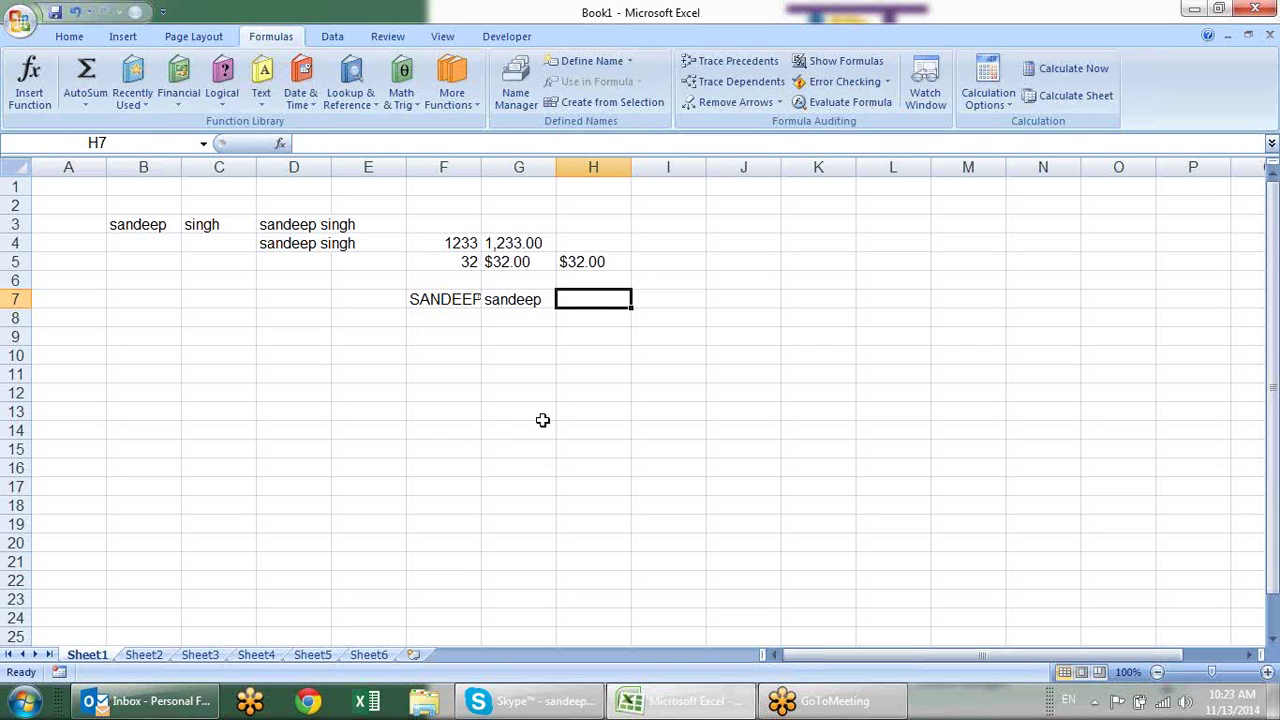
pyautogui.write('=')
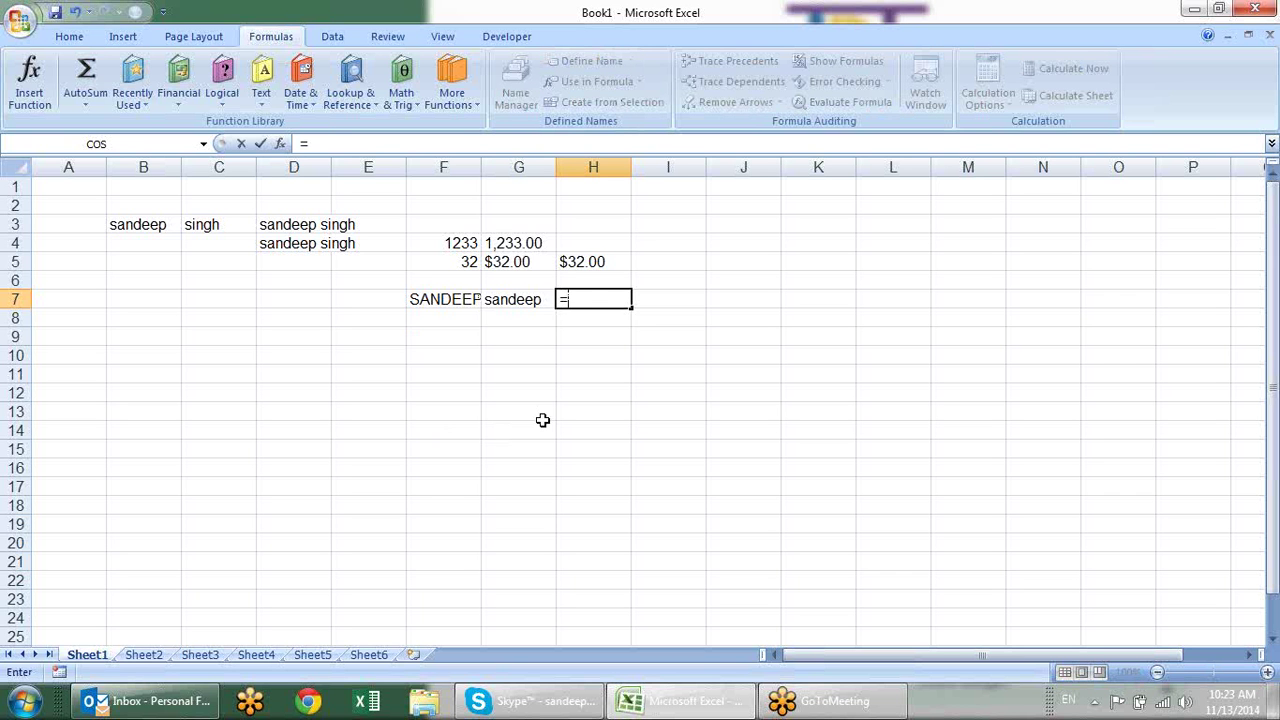
# Enter =F7=G7 in H7, which returns TRUE despite the different case.
pyautogui.press('Left')
pyautogui.press('Left')
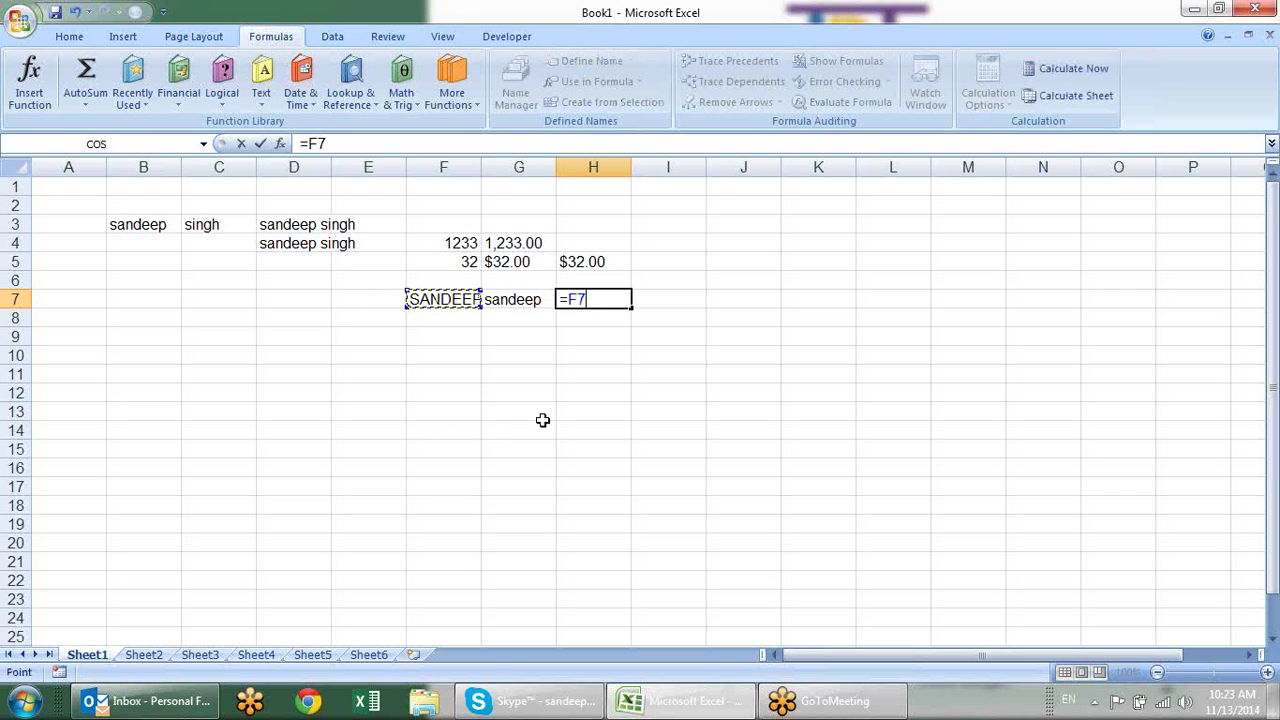
pyautogui.write('=')
pyautogui.press('Left')
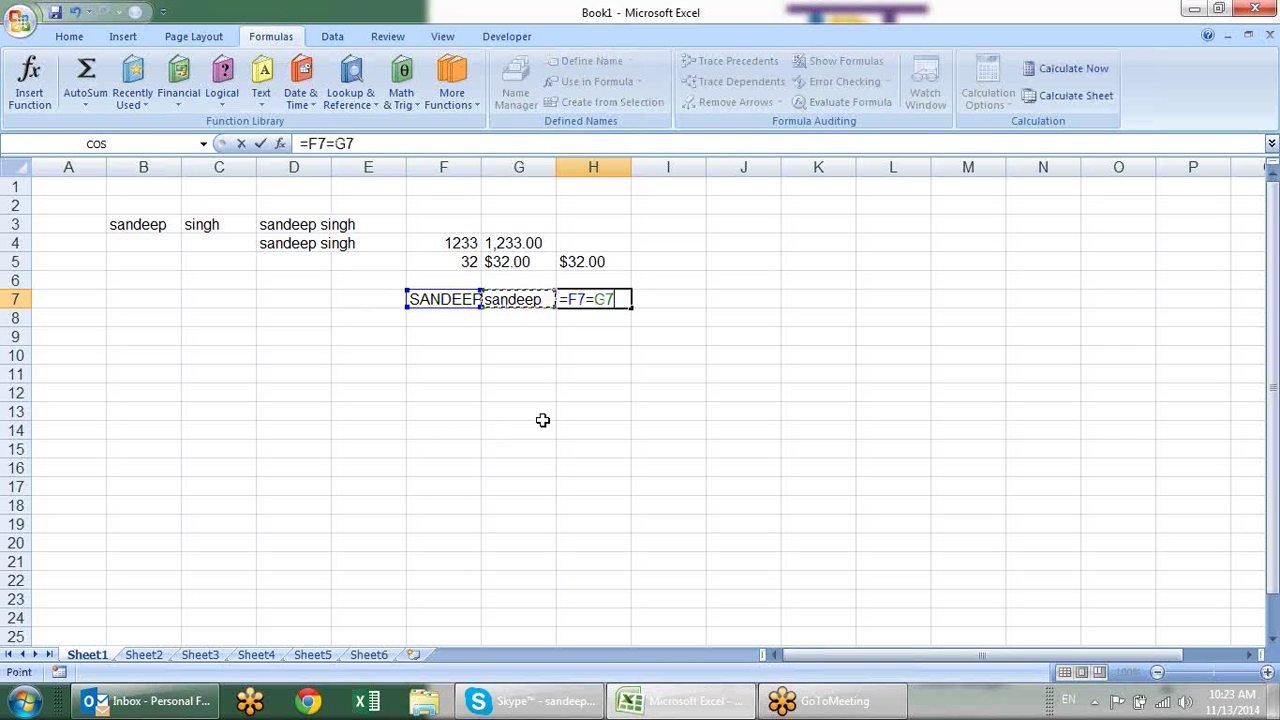
pyautogui.press('Return')
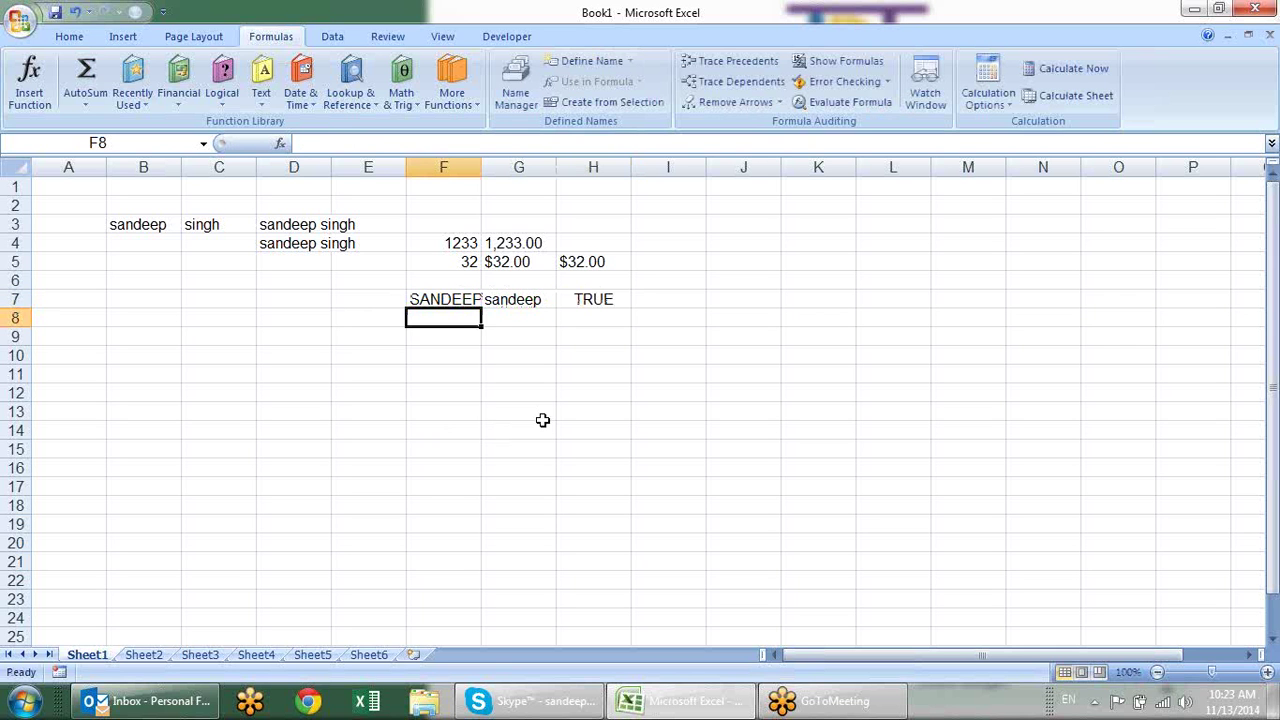
pyautogui.press('Up')
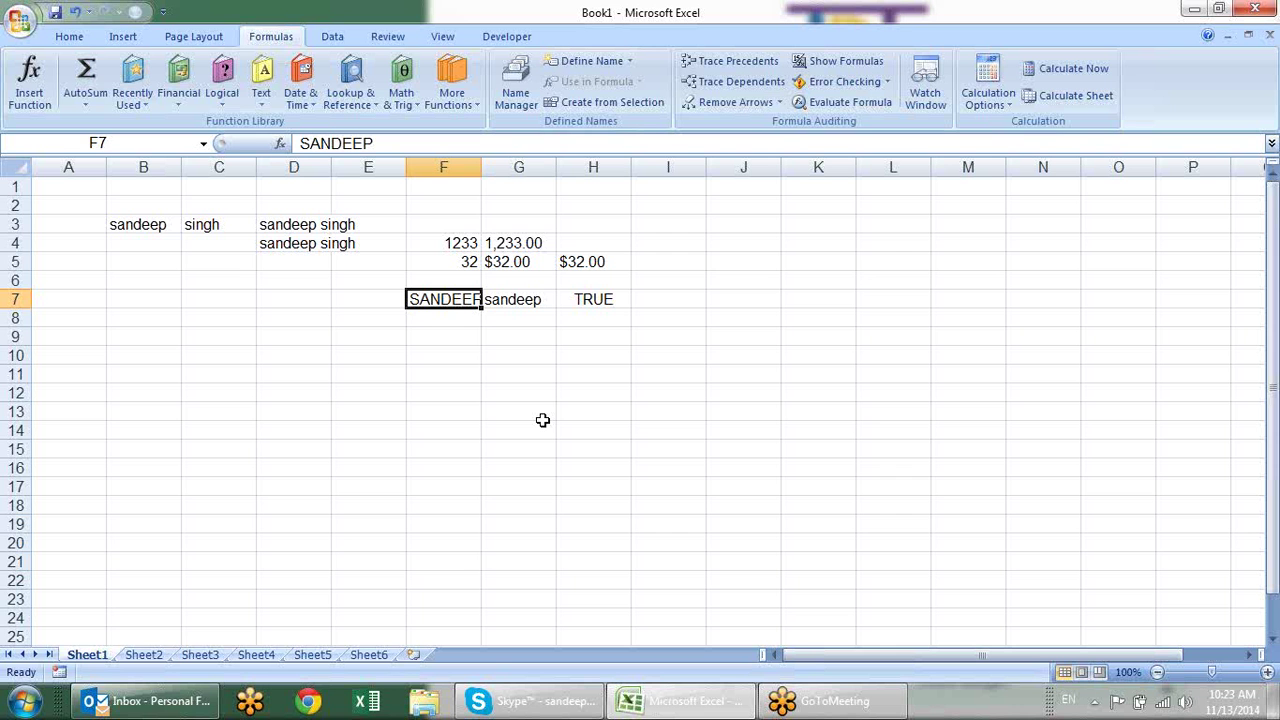
pyautogui.press('Right')
pyautogui.press('Right')
pyautogui.press('Right')
pyautogui.write('=')
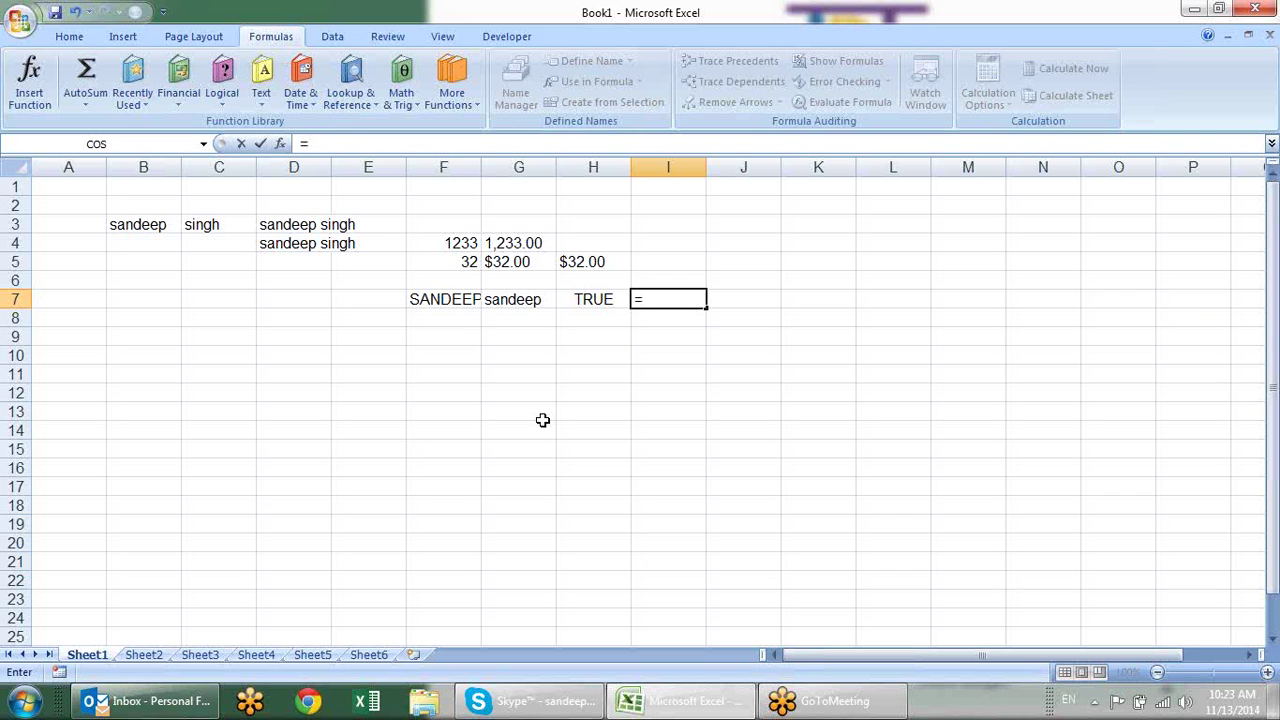
# Enter =EXACT(F7,G7) in I7 for a case-sensitive comparison.
pyautogui.write('E')
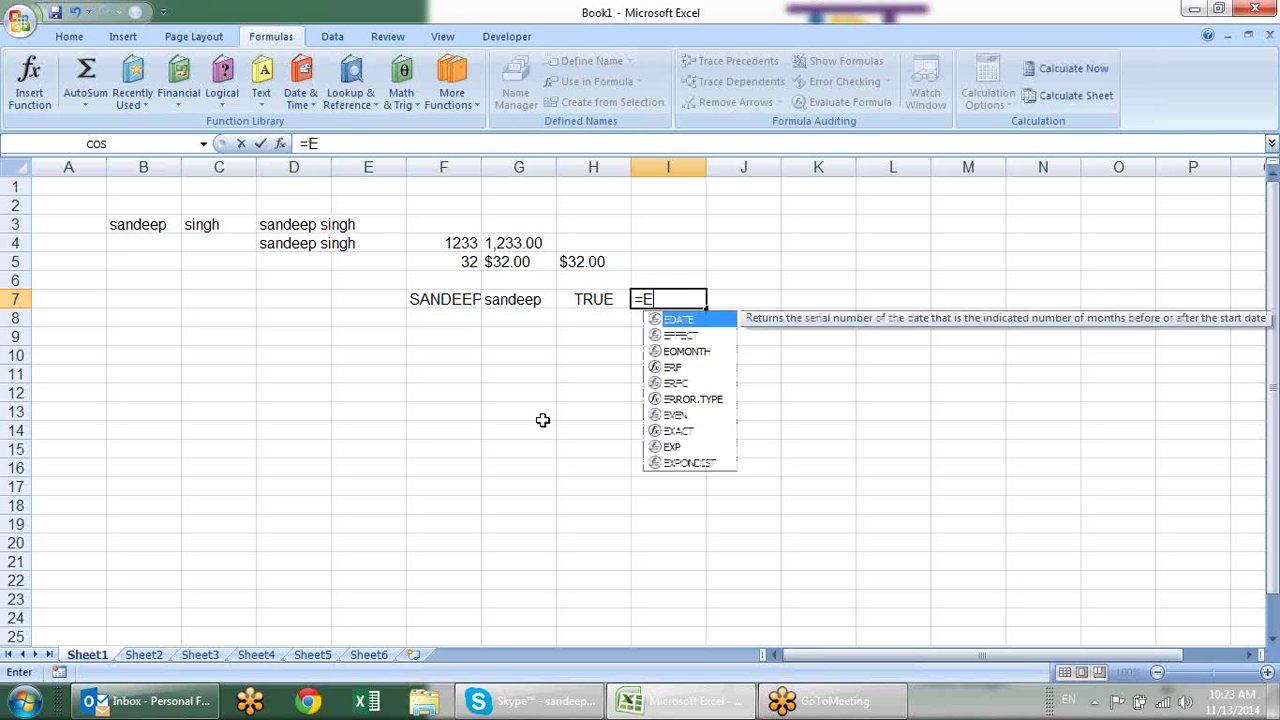
pyautogui.write('XACT(')
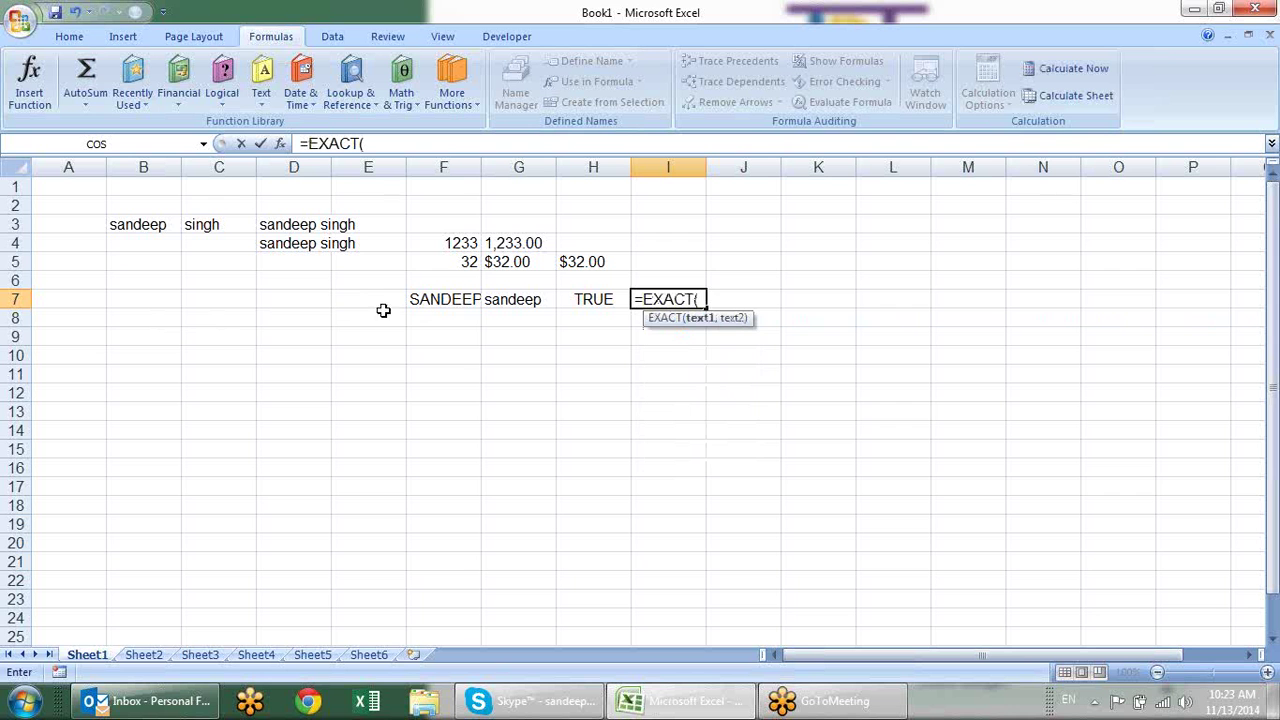
pyautogui.click(426, 302)
pyautogui.write(',')
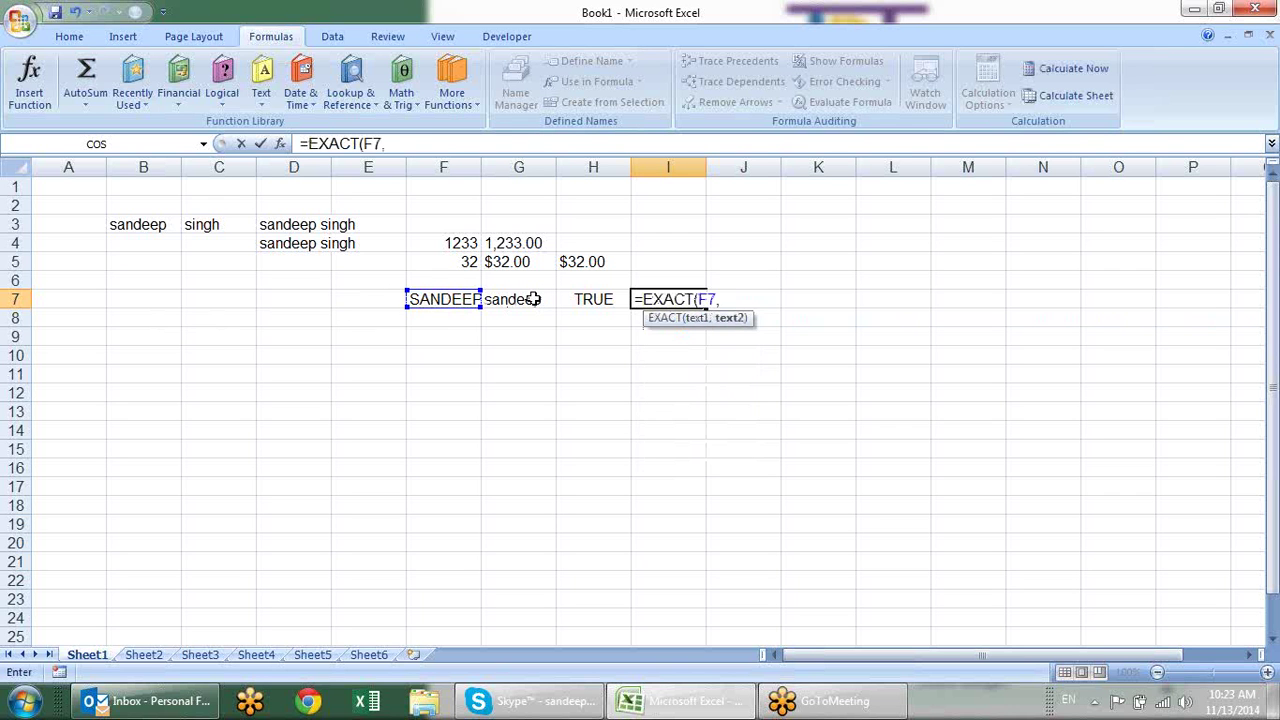
pyautogui.click(530, 299)
pyautogui.press('Return')
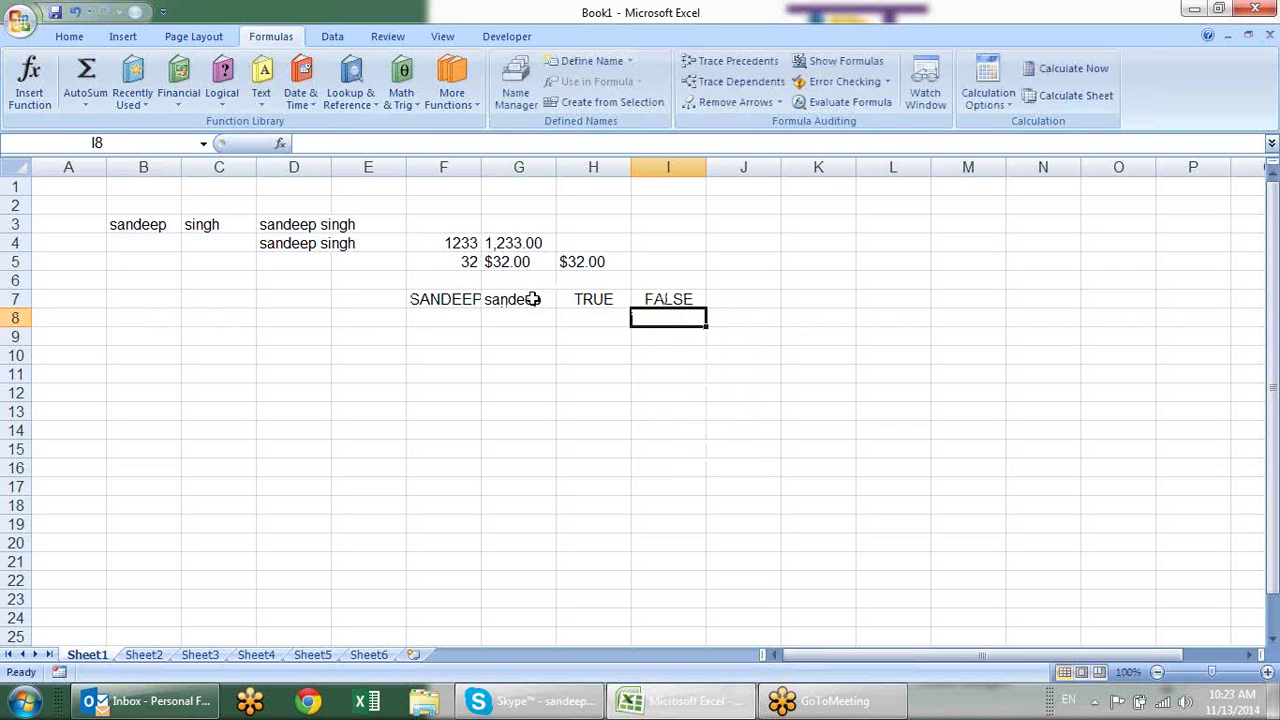
# Change G7 to SANDEEP and recommit H7 so EXACT shows TRUE.
pyautogui.click(515, 300)
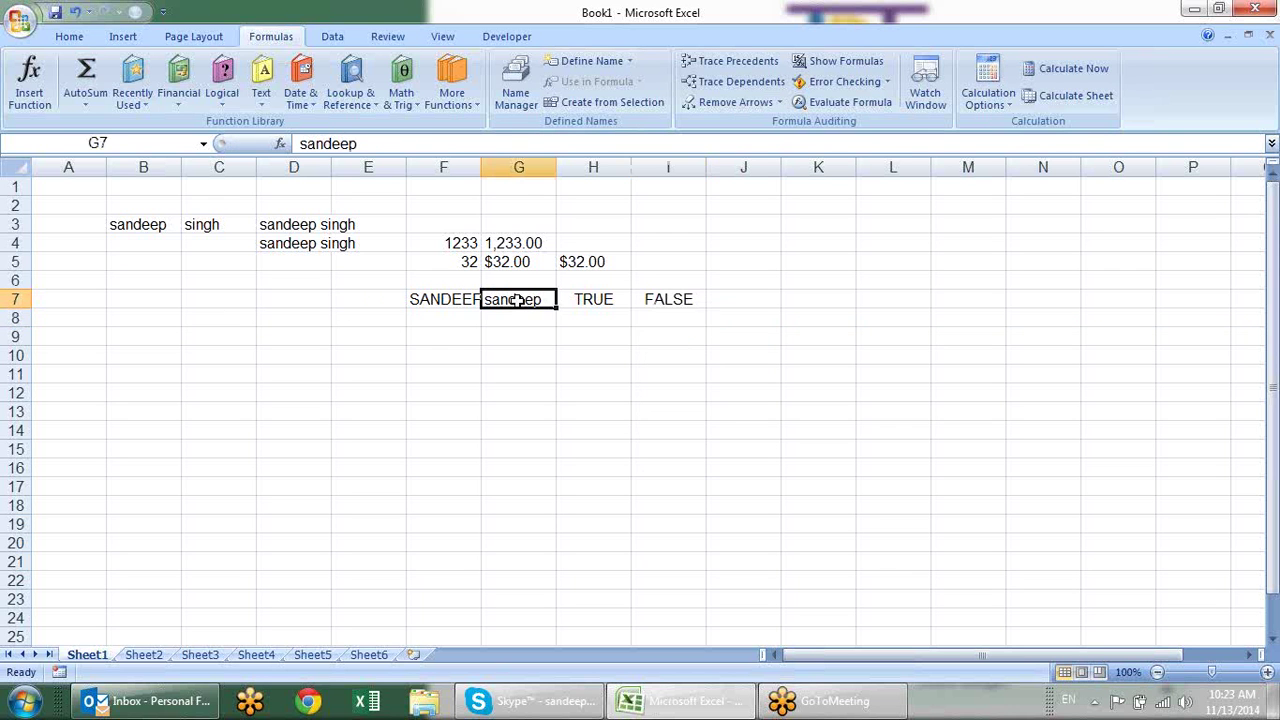
pyautogui.write('SANDEEP')
pyautogui.press('Return')
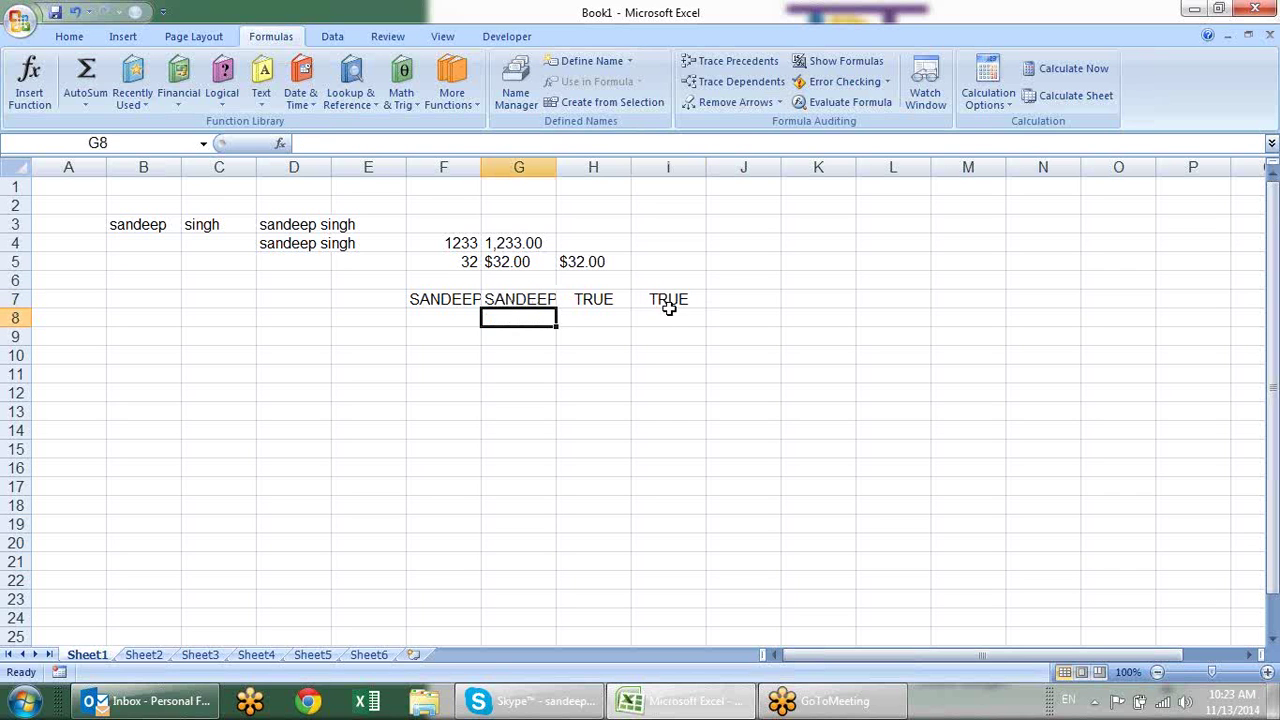
pyautogui.click(665, 298)
pyautogui.doubleClick(596, 298)
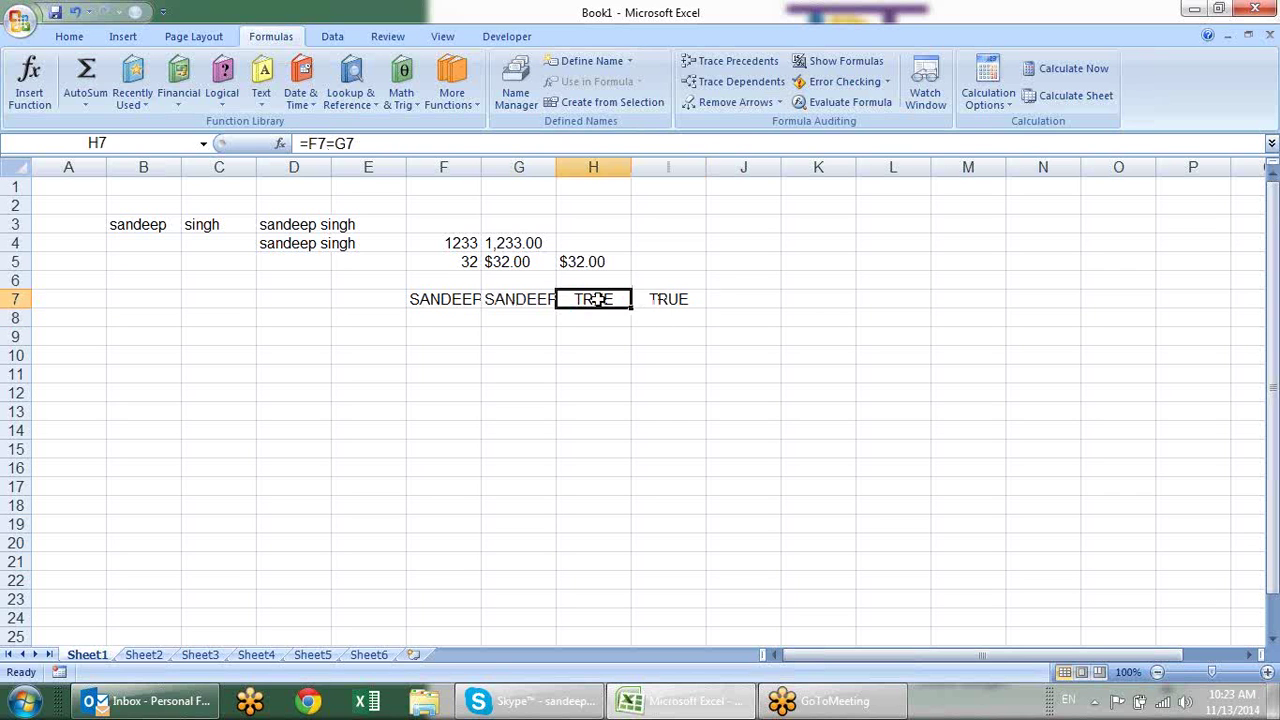
pyautogui.press('Return')
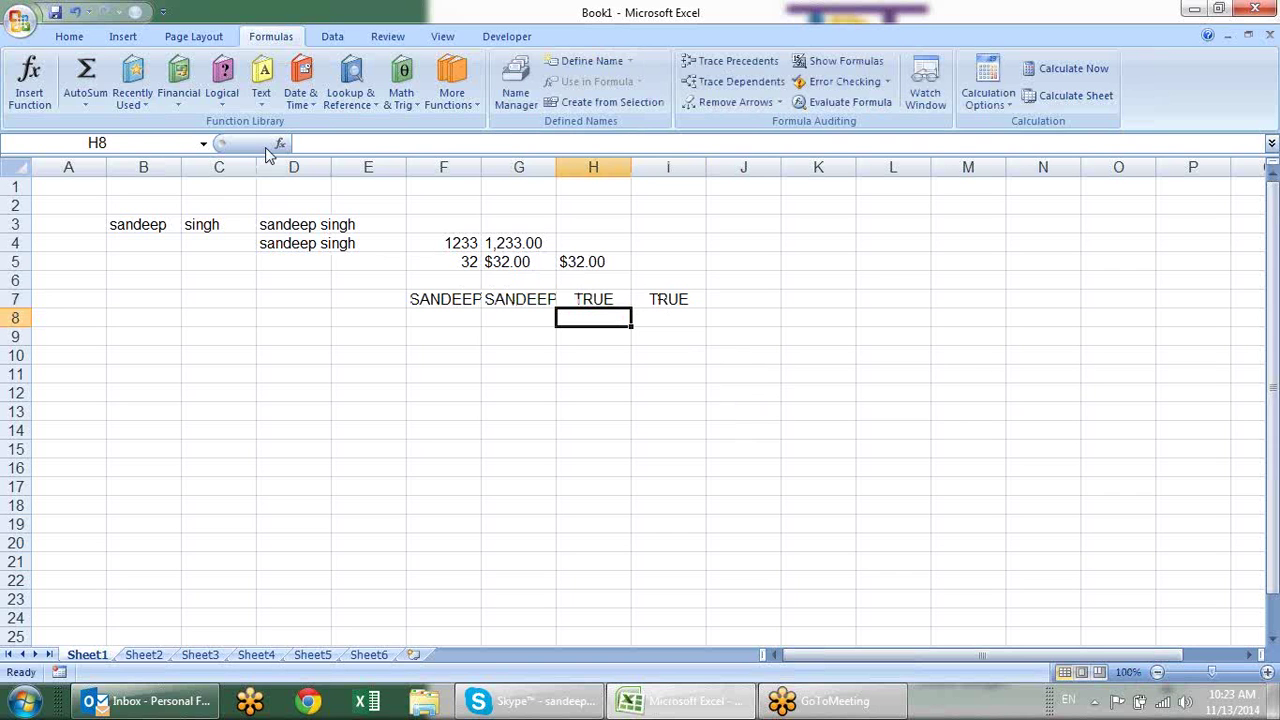
pyautogui.click(222, 95)
pyautogui.click(260, 100)
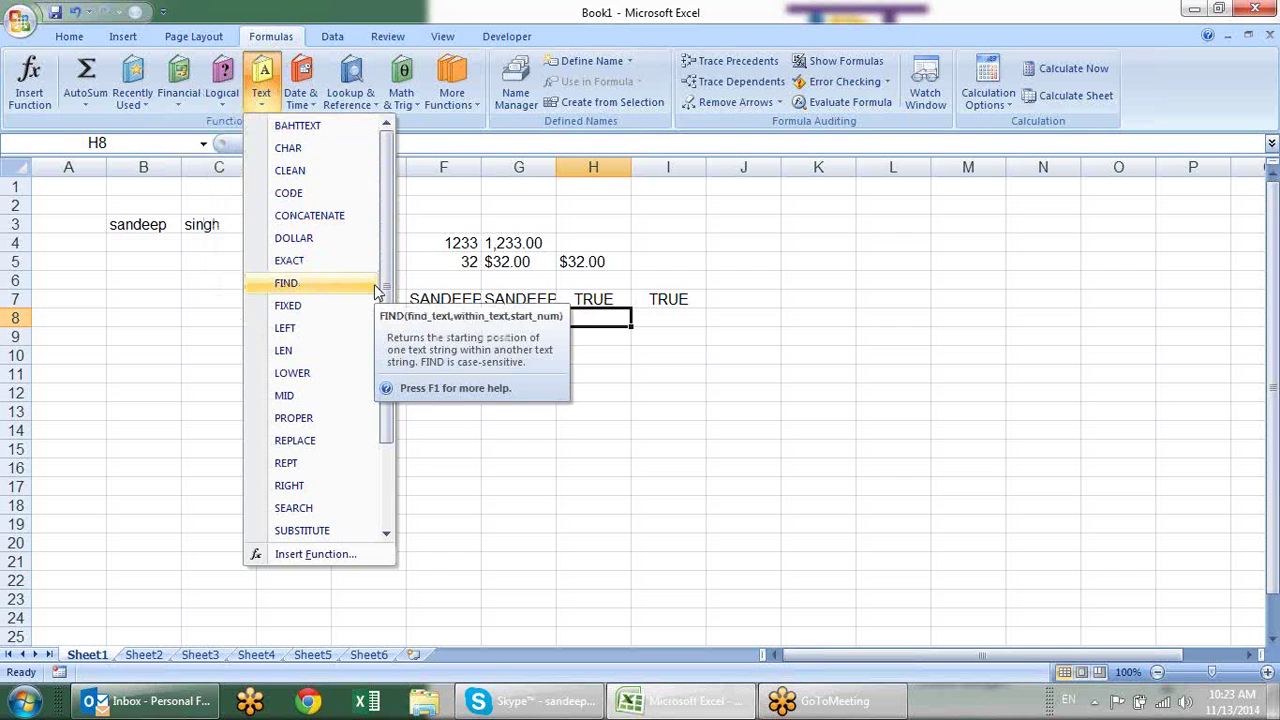
# Enter =LOWER(G7) in G8 to show sandeep.
pyautogui.click(634, 286)
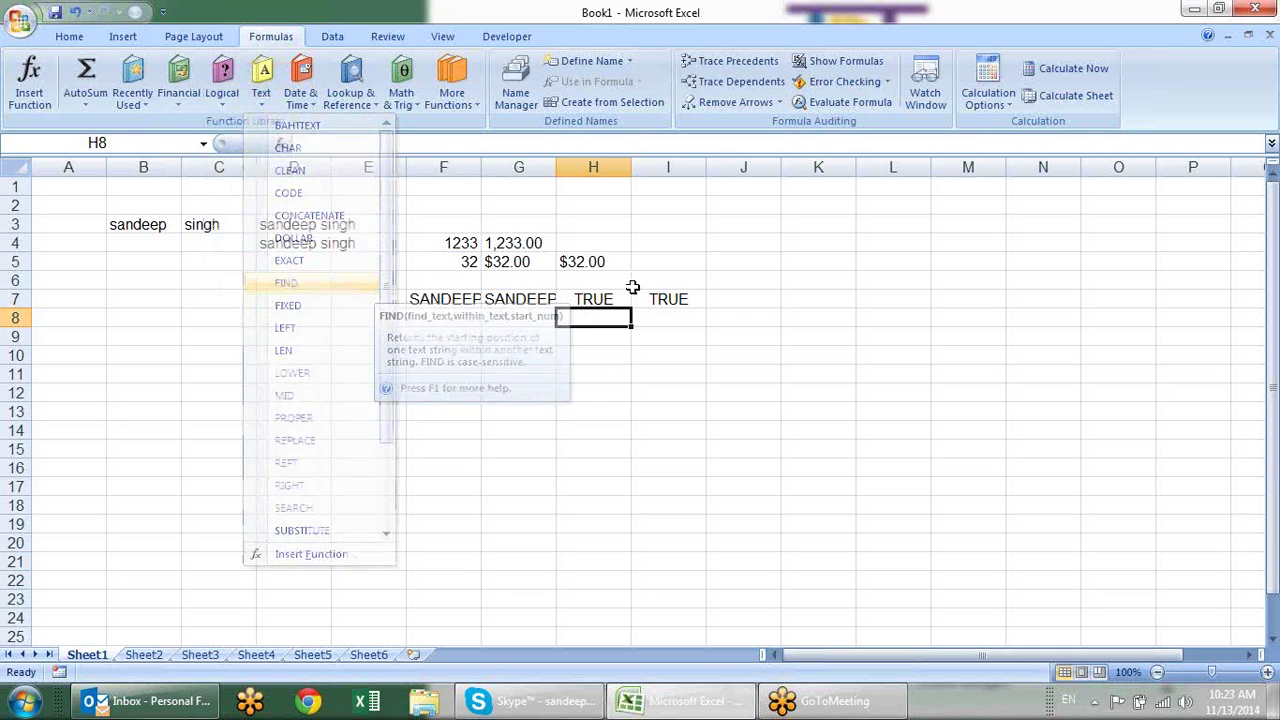
pyautogui.click(744, 301)
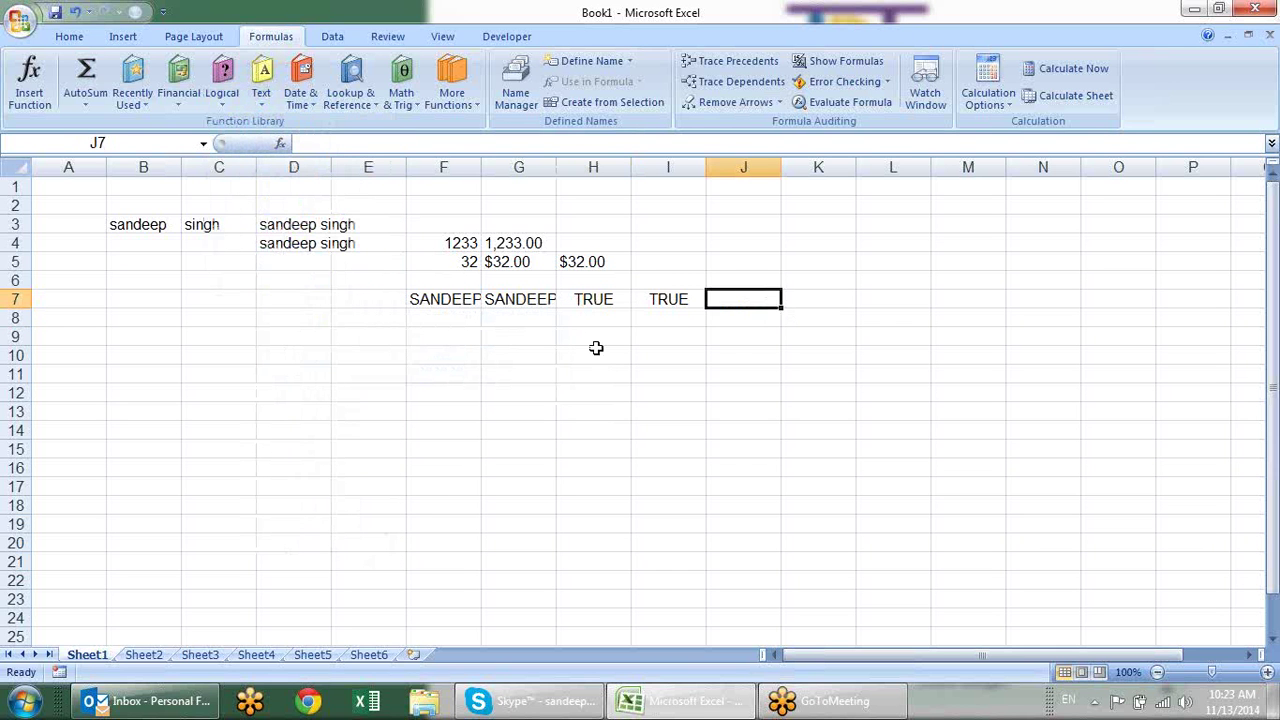
pyautogui.click(543, 320)
pyautogui.write('=')
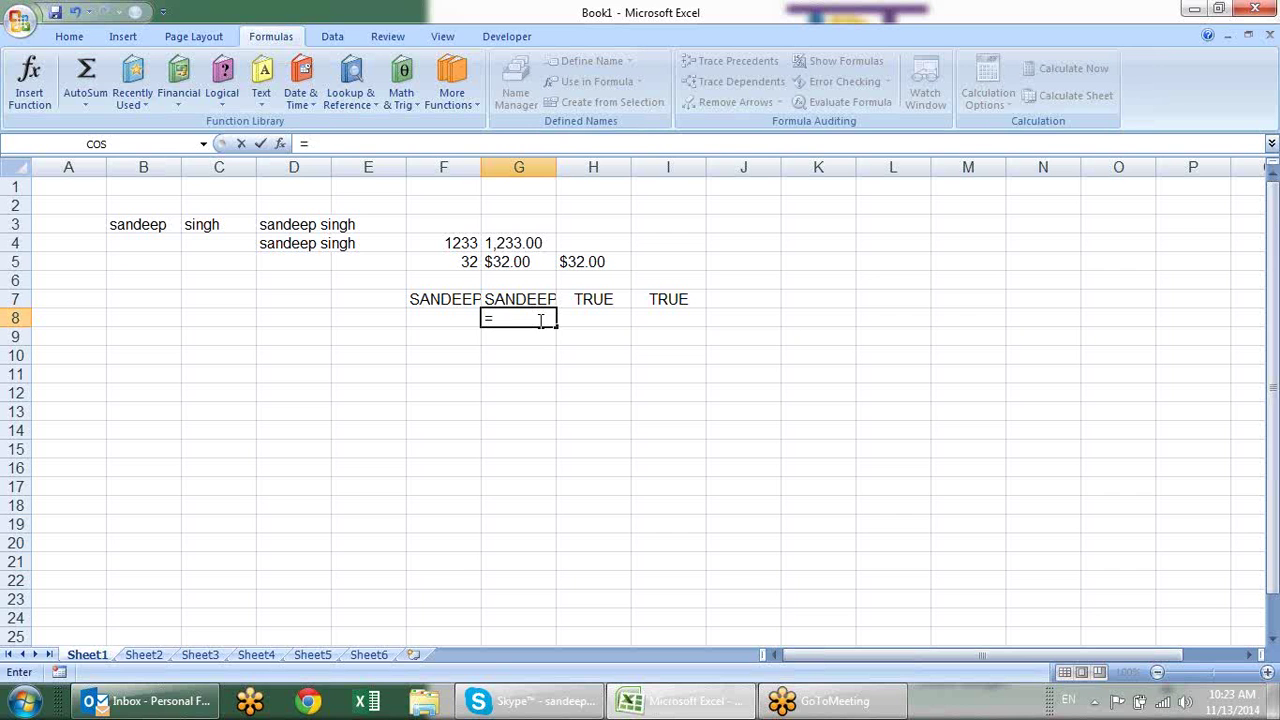
pyautogui.write('up')
pyautogui.press('BackSpace')
pyautogui.press('BackSpace')
pyautogui.write('low')
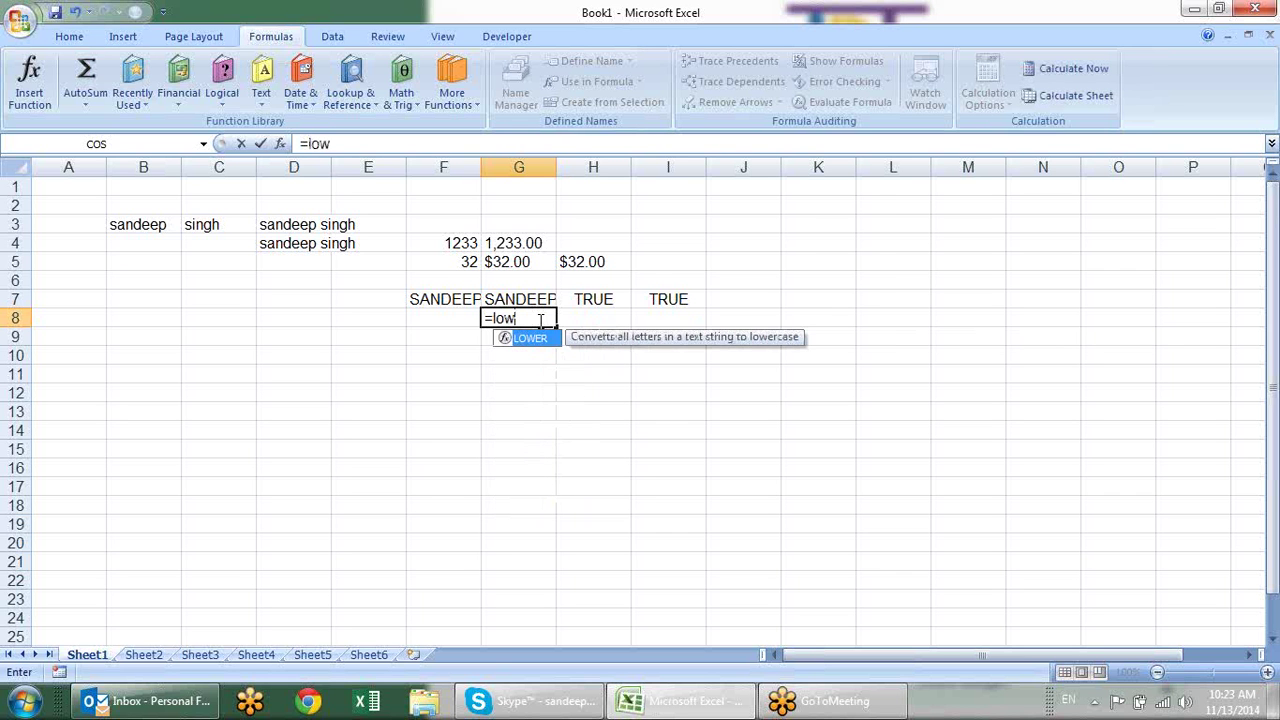
pyautogui.press('Tab')
pyautogui.press('Up')
pyautogui.press('Return')
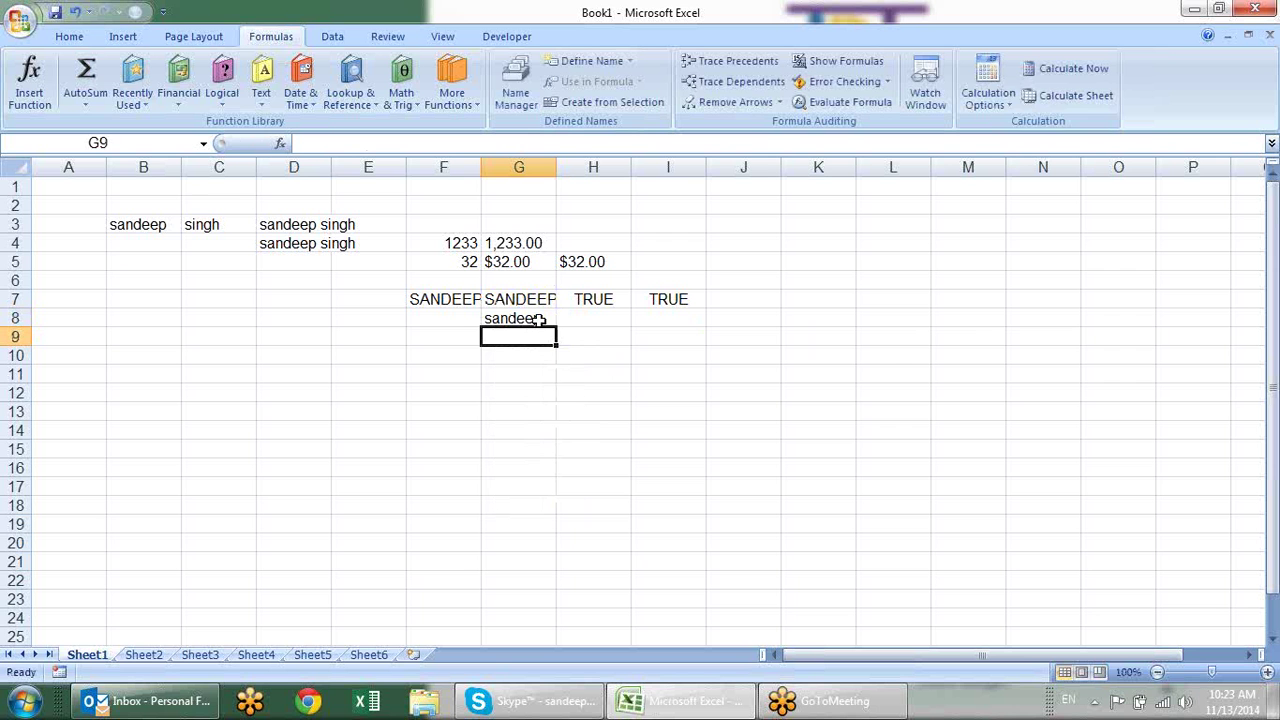
# Enter =UPPER(G8) in G9 to show SANDEEP.
pyautogui.write('=u')
pyautogui.write('p')
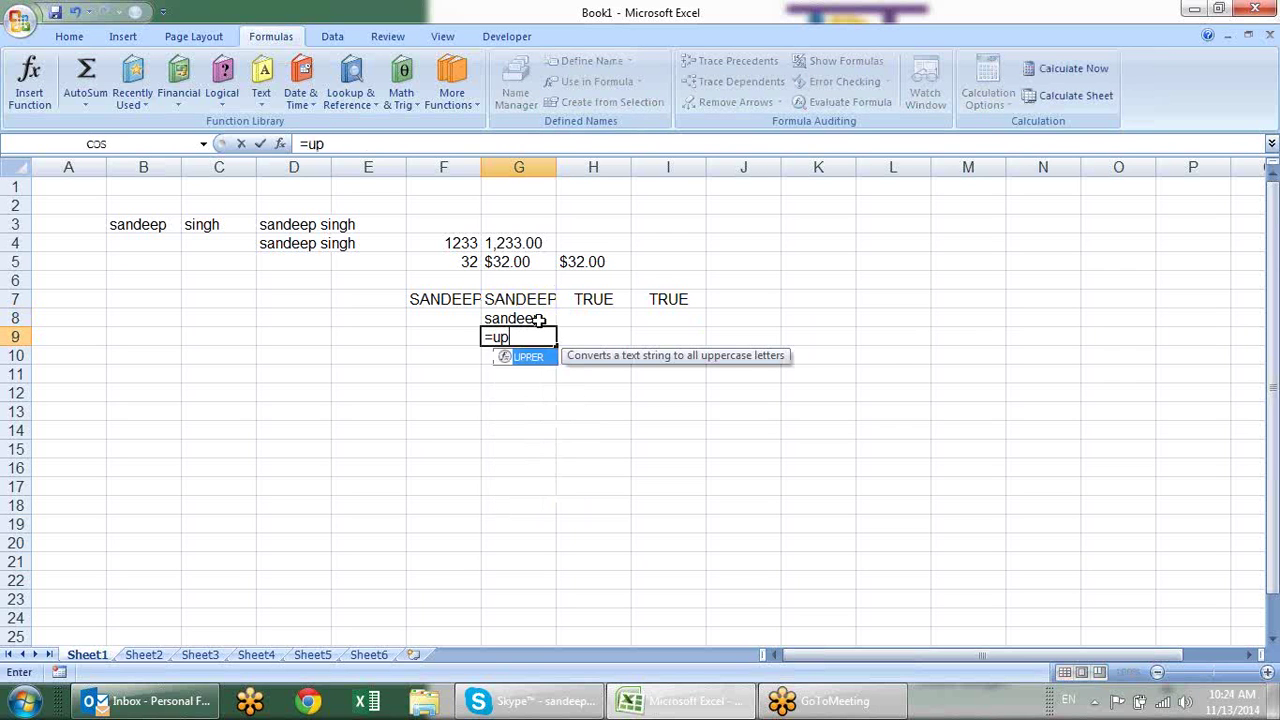
pyautogui.press('Tab')
pyautogui.click(538, 319)
pyautogui.press('Return')
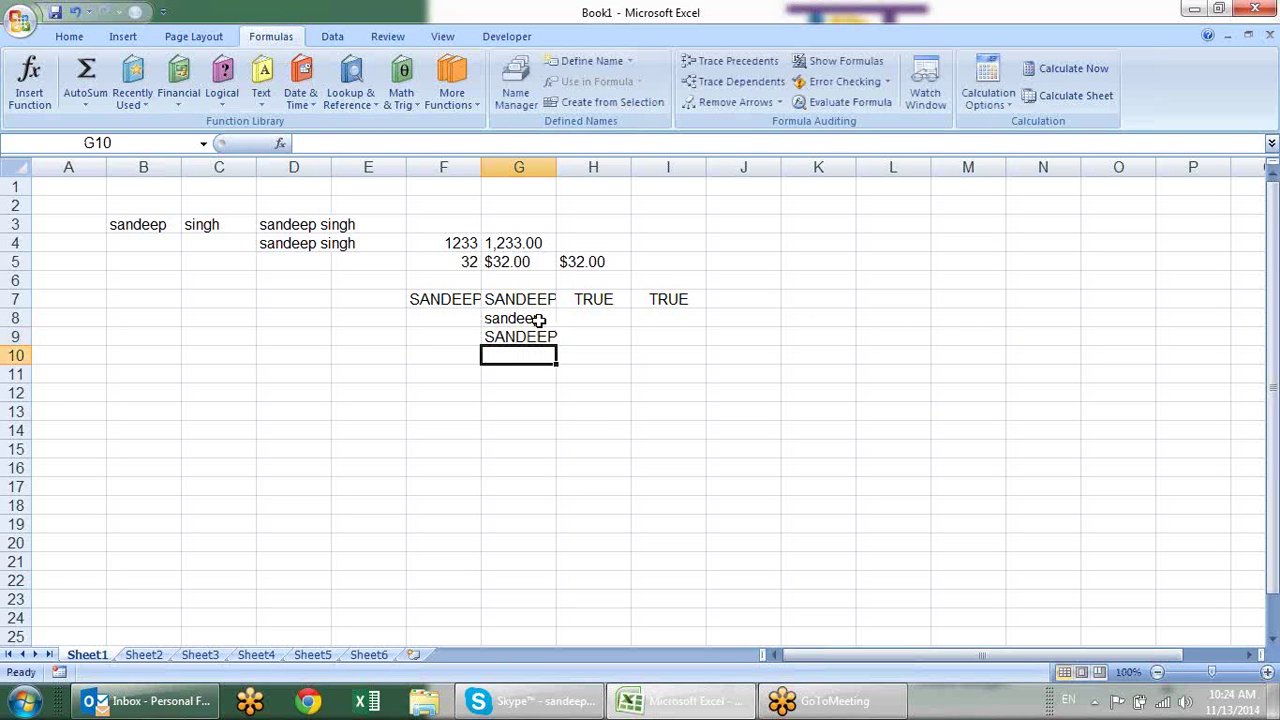
# Enter =PROPER(G9) in G10 to show Sandeep.
pyautogui.write('=pr')
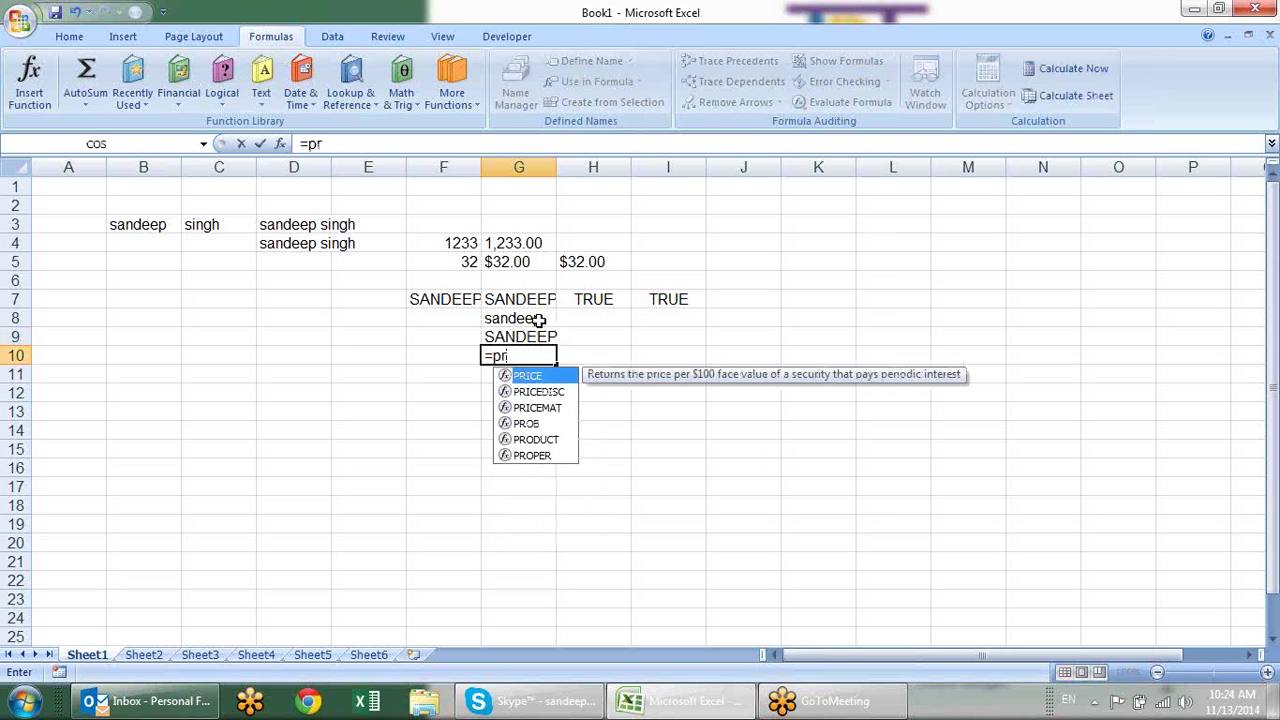
pyautogui.write('o')
pyautogui.press('Down')
pyautogui.press('Down')
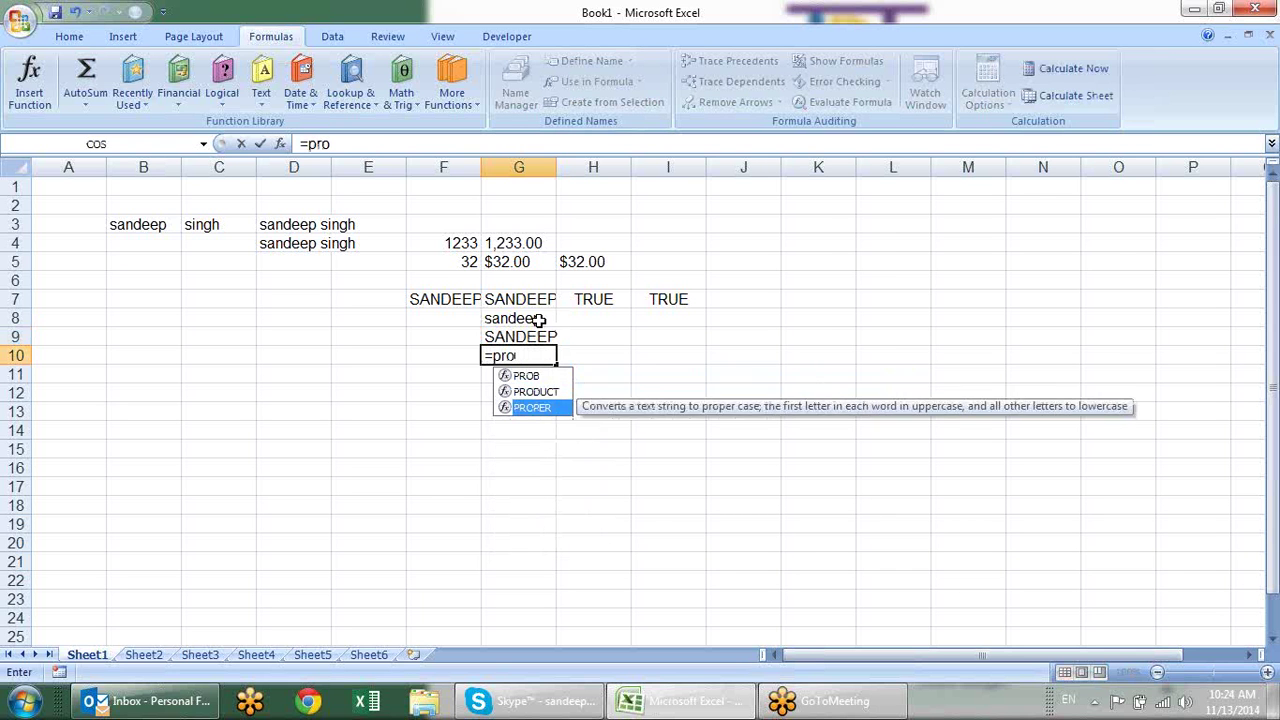
pyautogui.press('Tab')
pyautogui.press('Up')
pyautogui.press('Return')
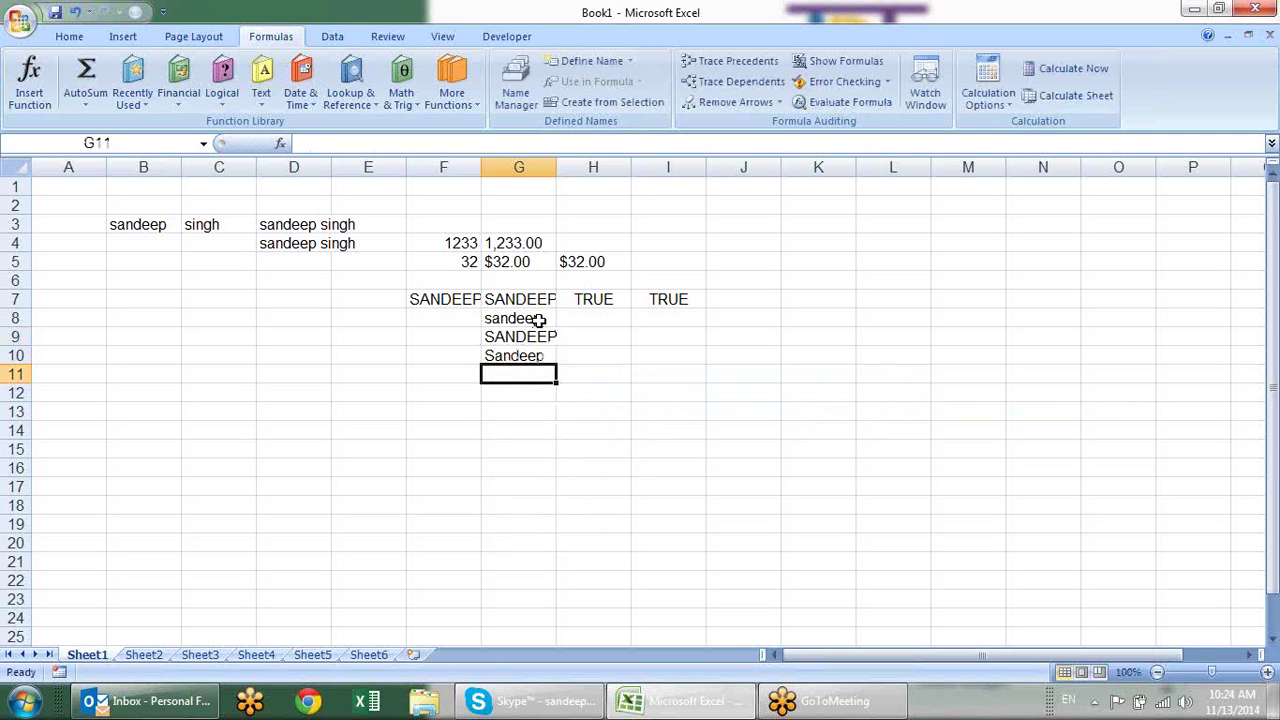
# Scroll through the Formulas > Text function list, then close it.
pyautogui.click(261, 82)
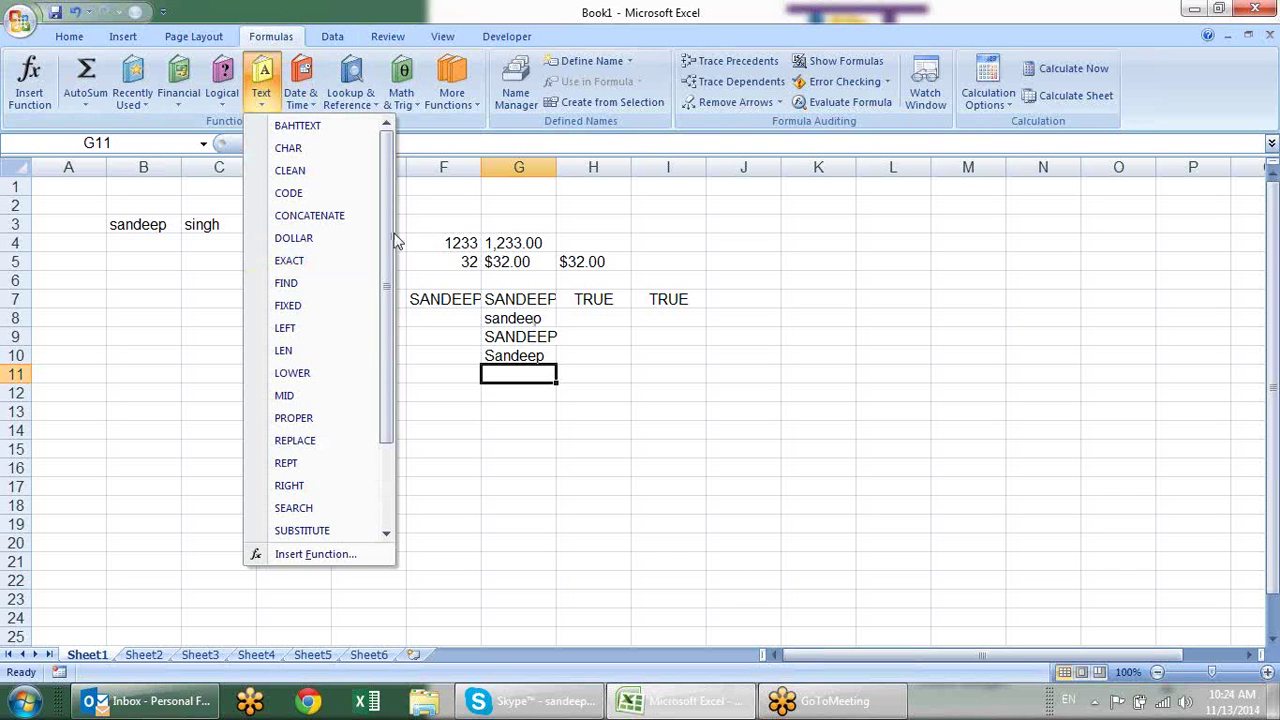
pyautogui.moveTo(392, 241); pyautogui.dragTo(392, 330)
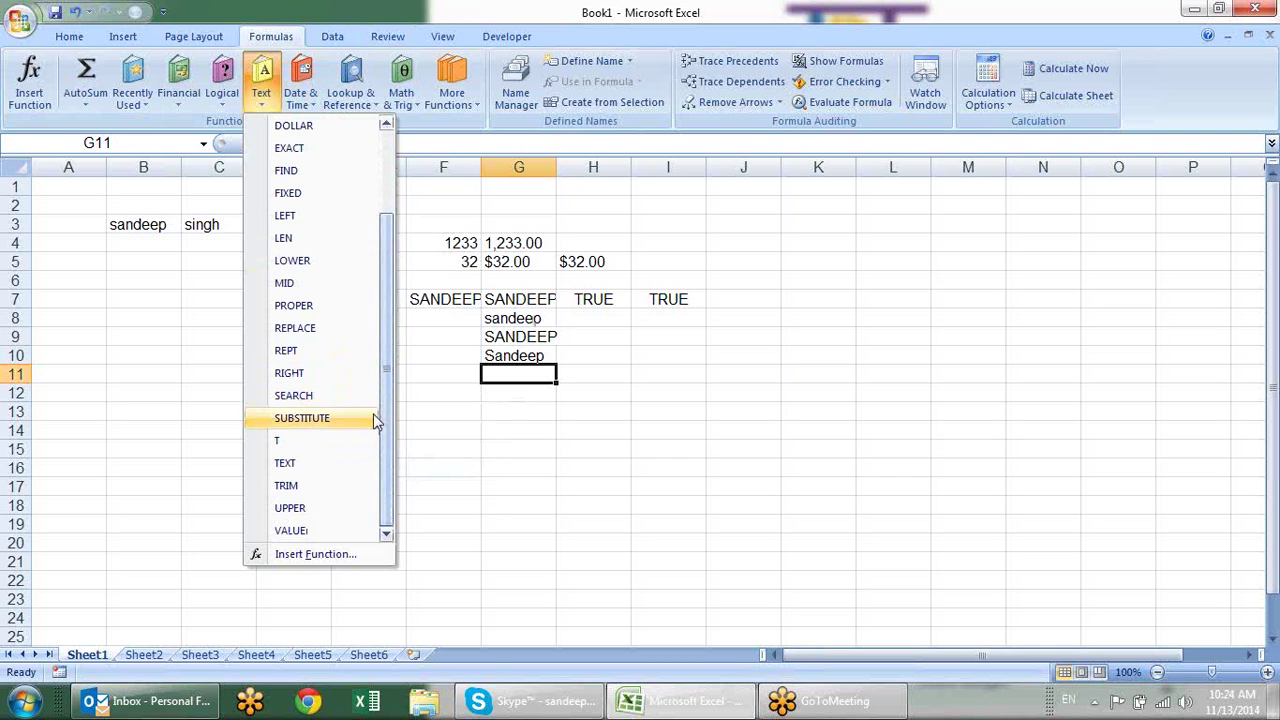
pyautogui.click(714, 306)
pyautogui.click(708, 336)
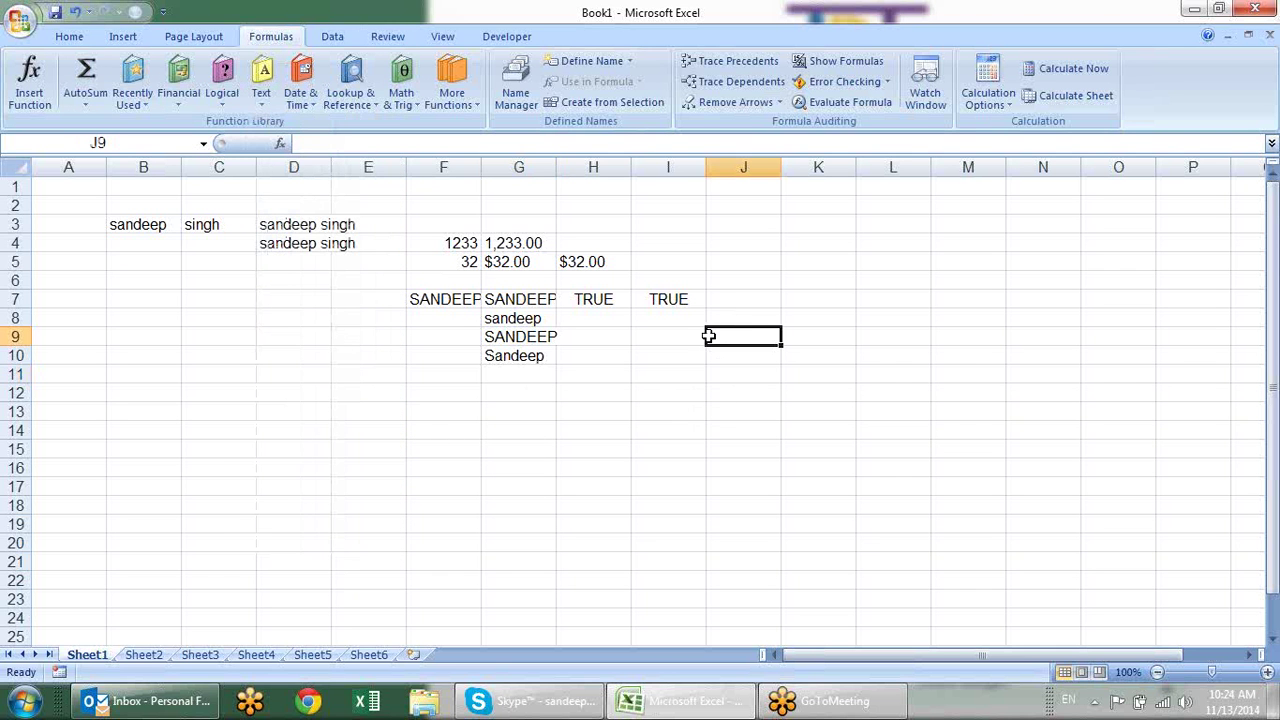
pyautogui.click(762, 248)
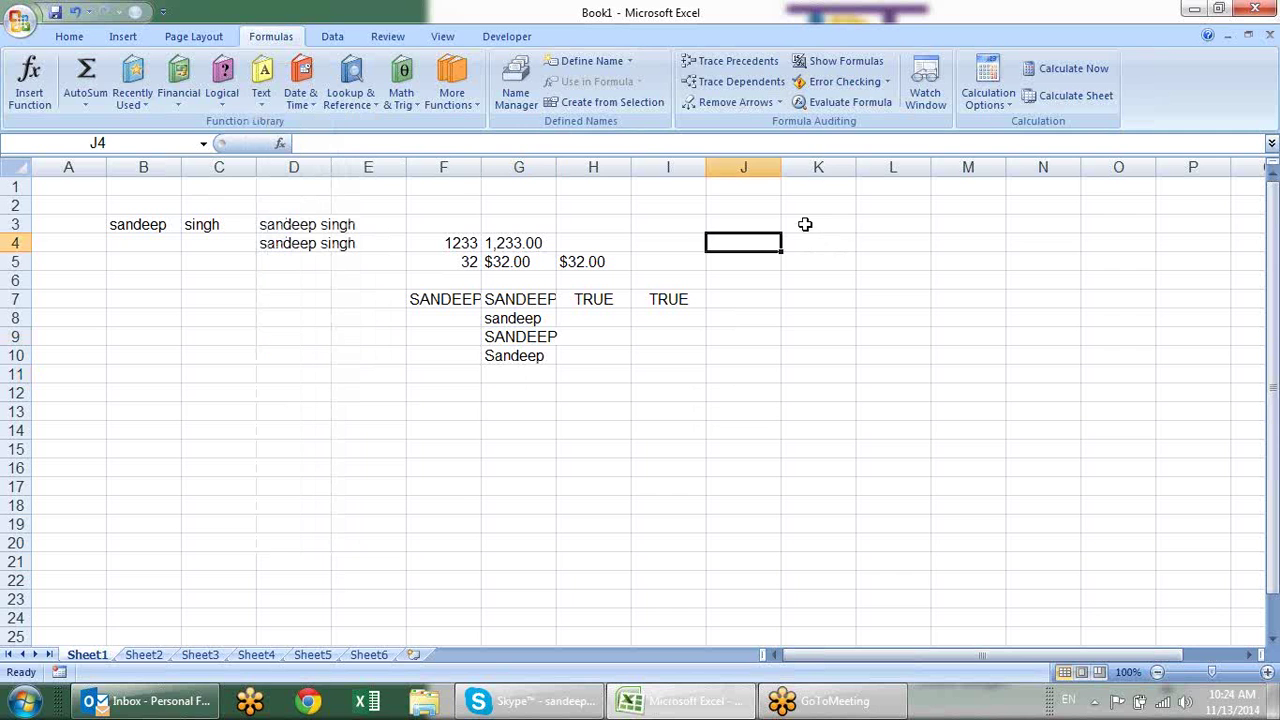
# Type headings substitute in K3 and replace in L3, and sandeep in J4.
pyautogui.click(805, 224)
pyautogui.write('substi')
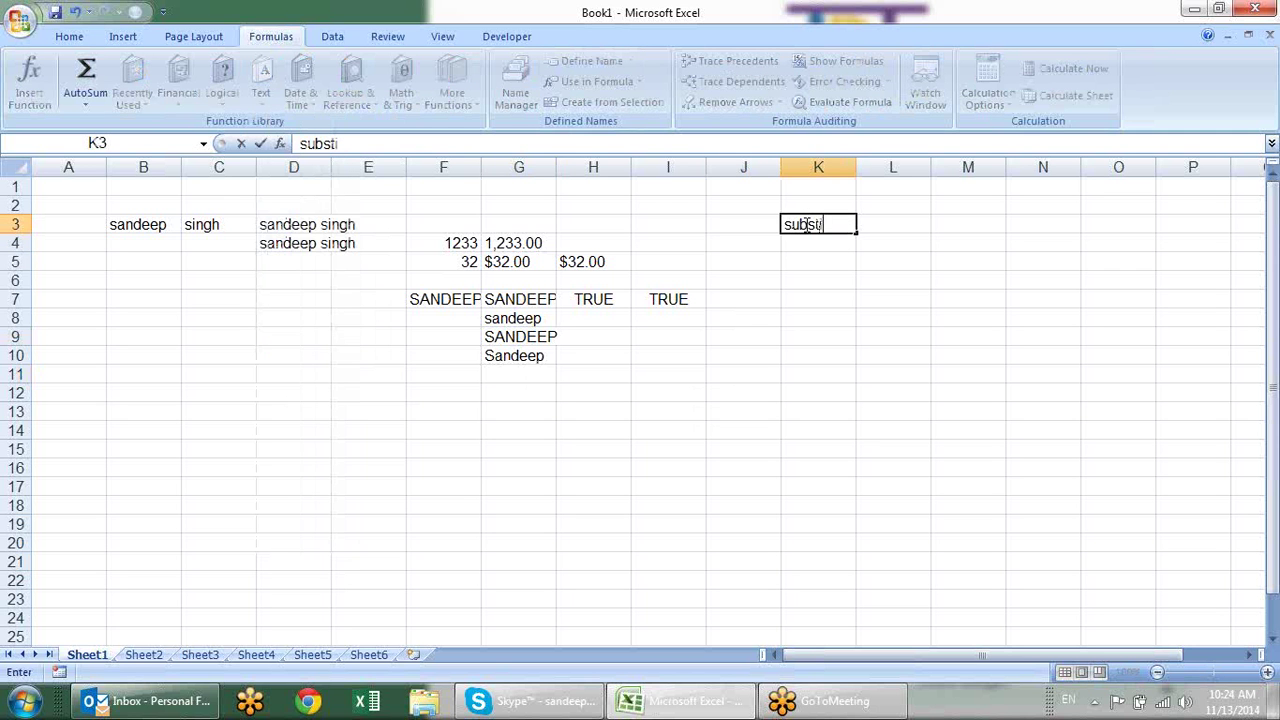
pyautogui.write('tute')
pyautogui.press('Tab')
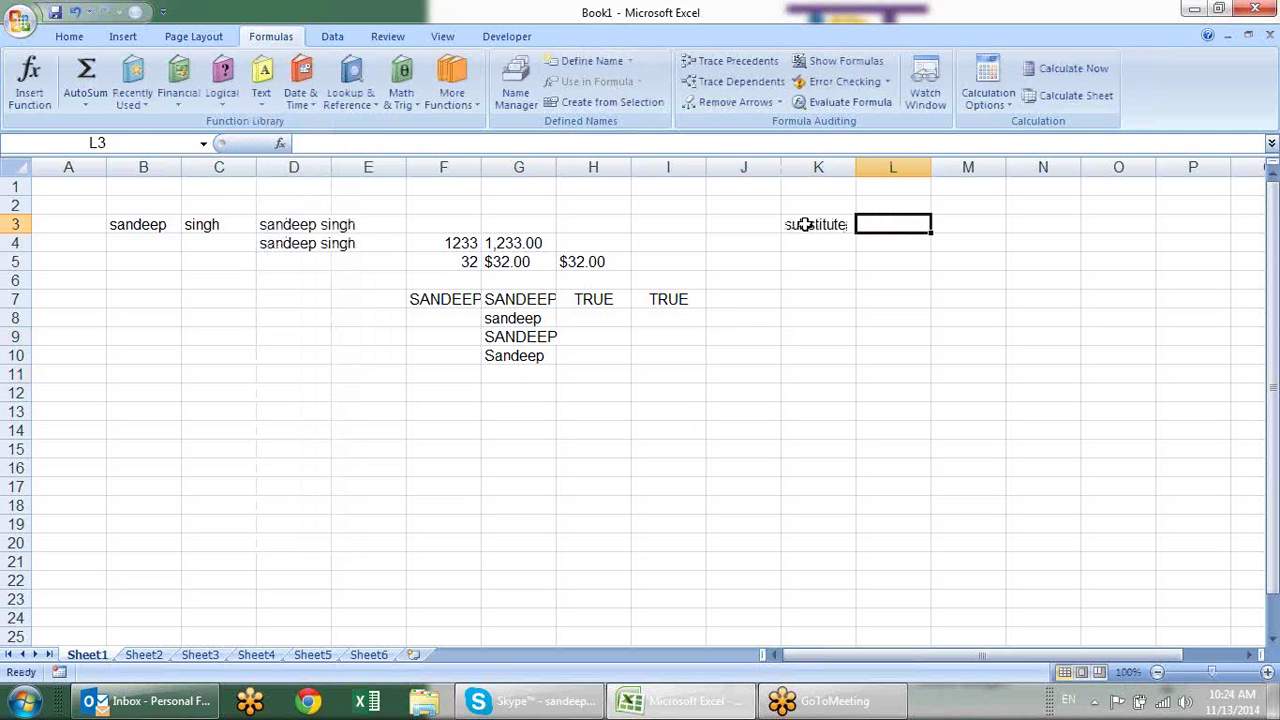
pyautogui.write('replace')
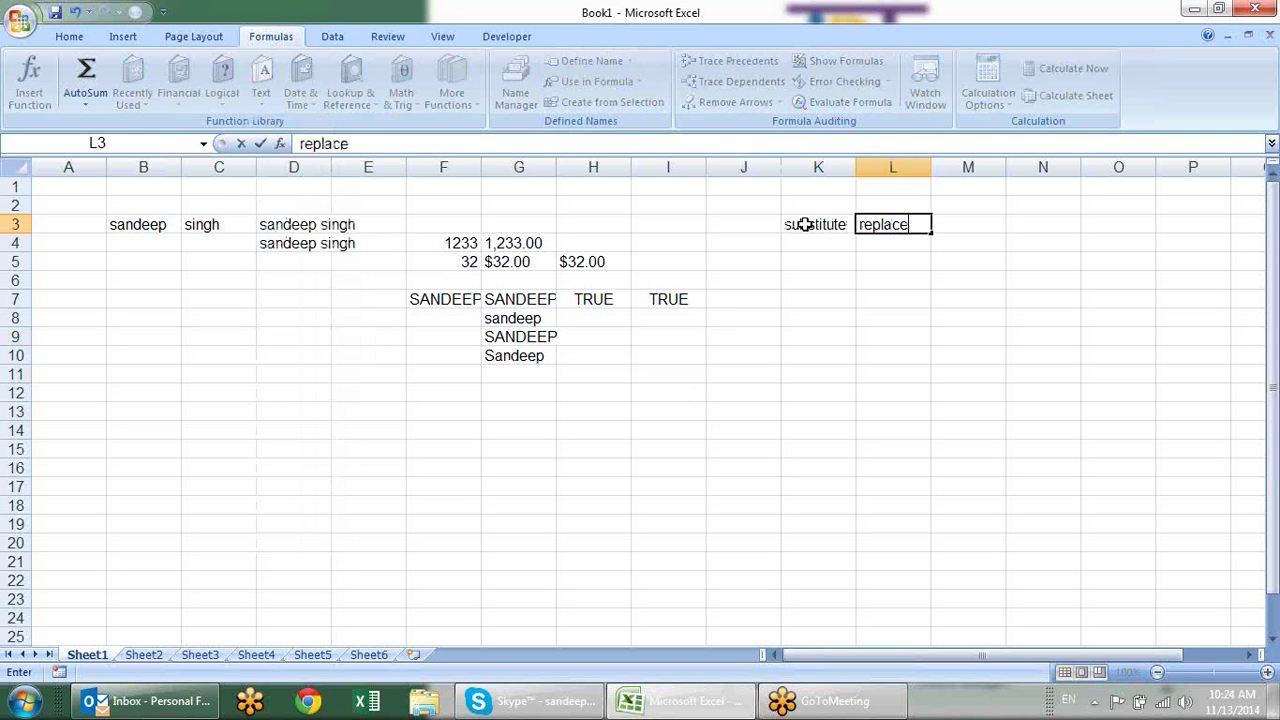
pyautogui.press('Return')
pyautogui.press('Left')
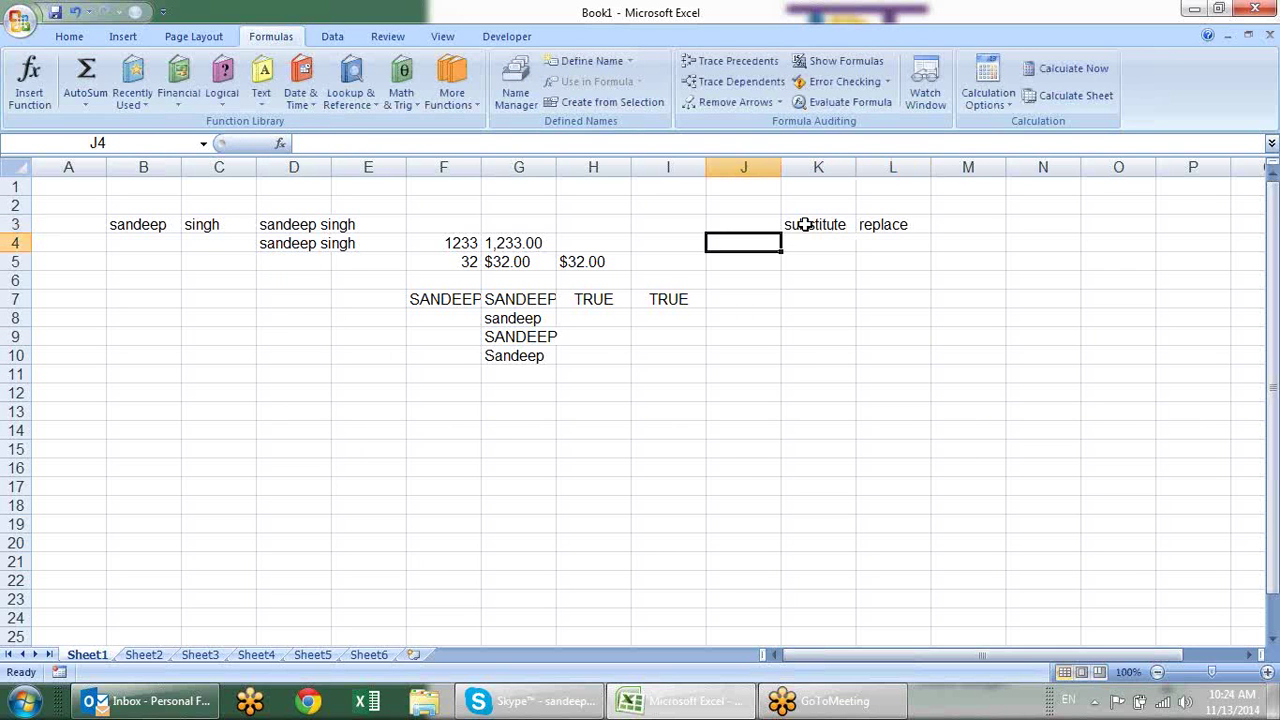
pyautogui.write('sandeep')
pyautogui.press('Tab')
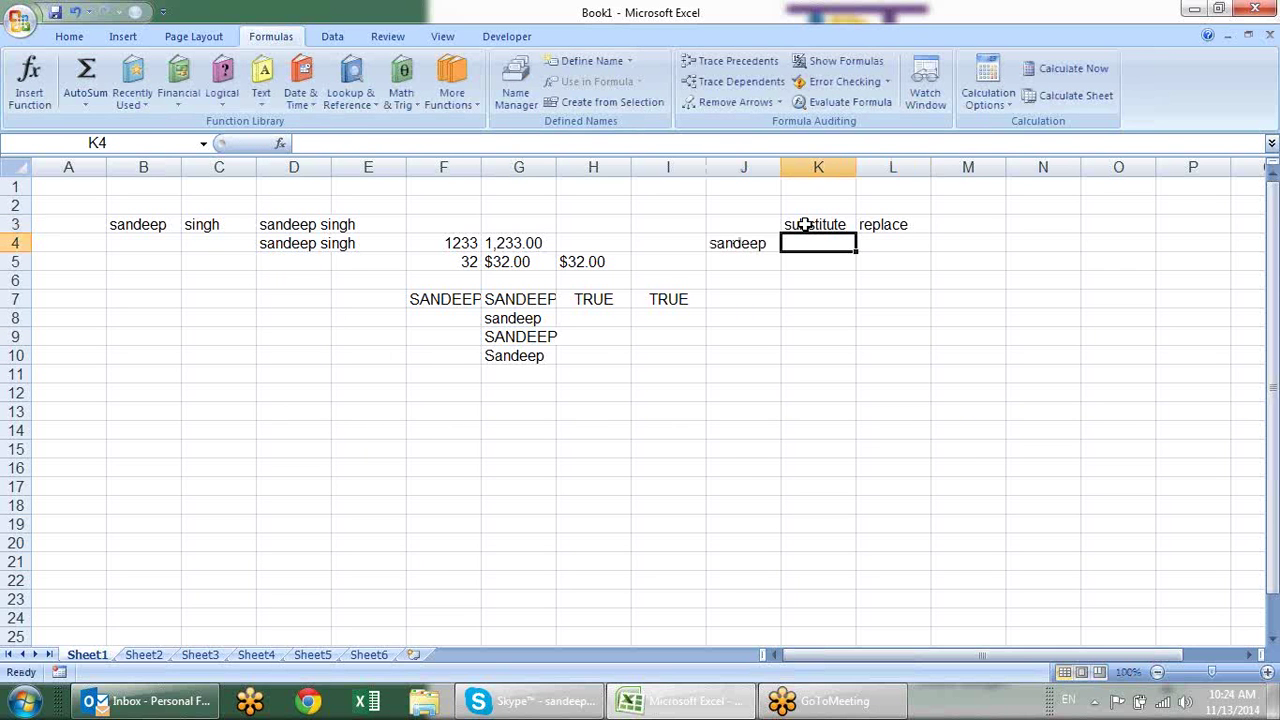
# Enter =SUBSTITUTE(J4,"a","u") in K4 under the substitute heading.
pyautogui.write('=')
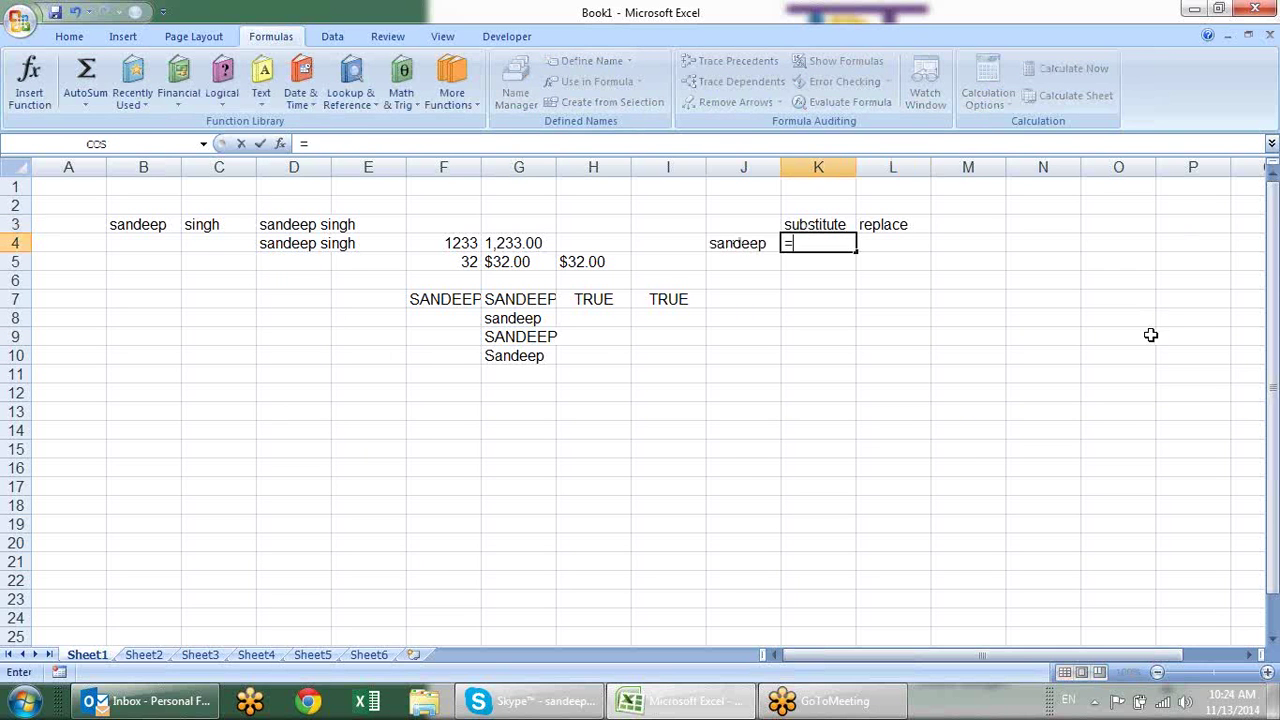
pyautogui.write('sub')
pyautogui.press('Tab')
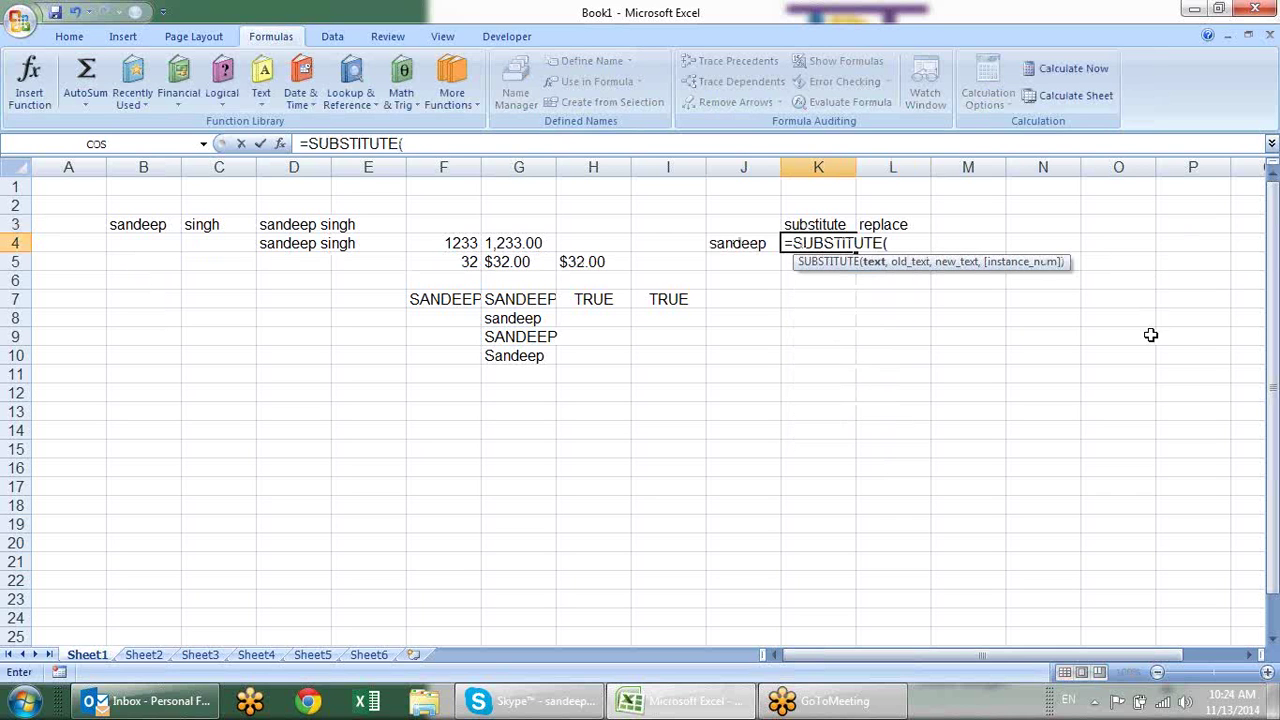
pyautogui.click(743, 245)
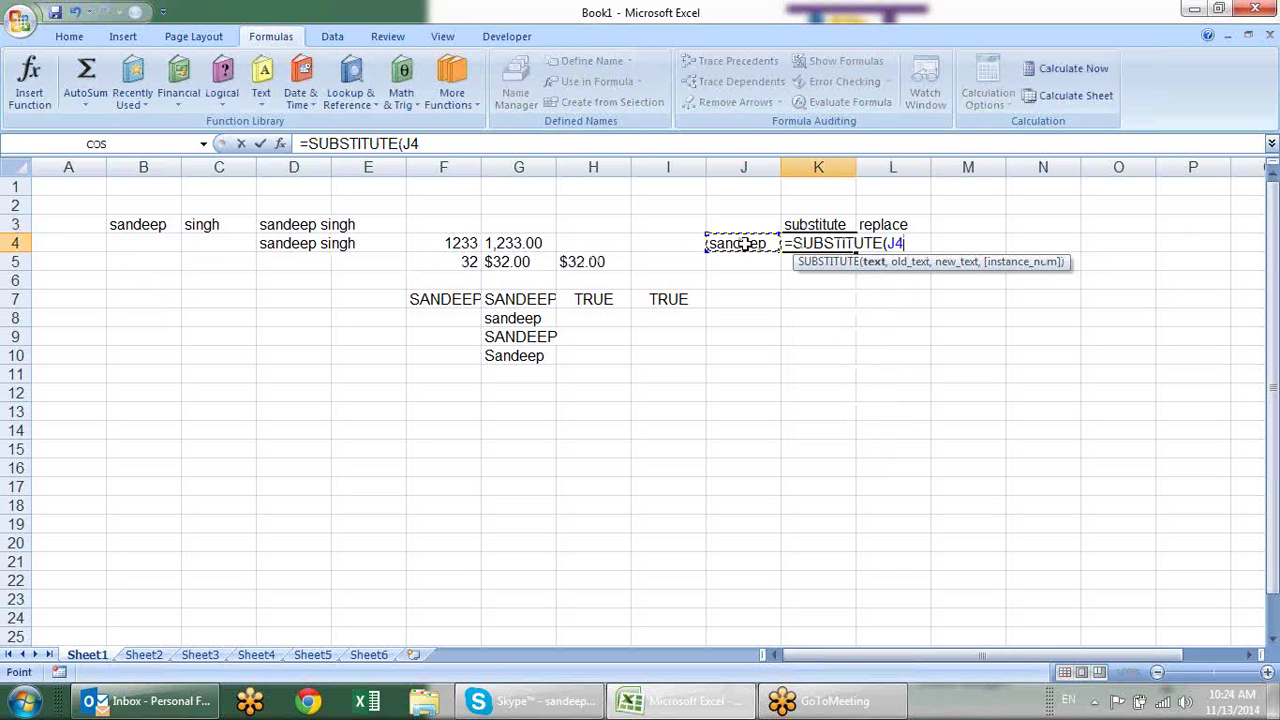
pyautogui.write(',')
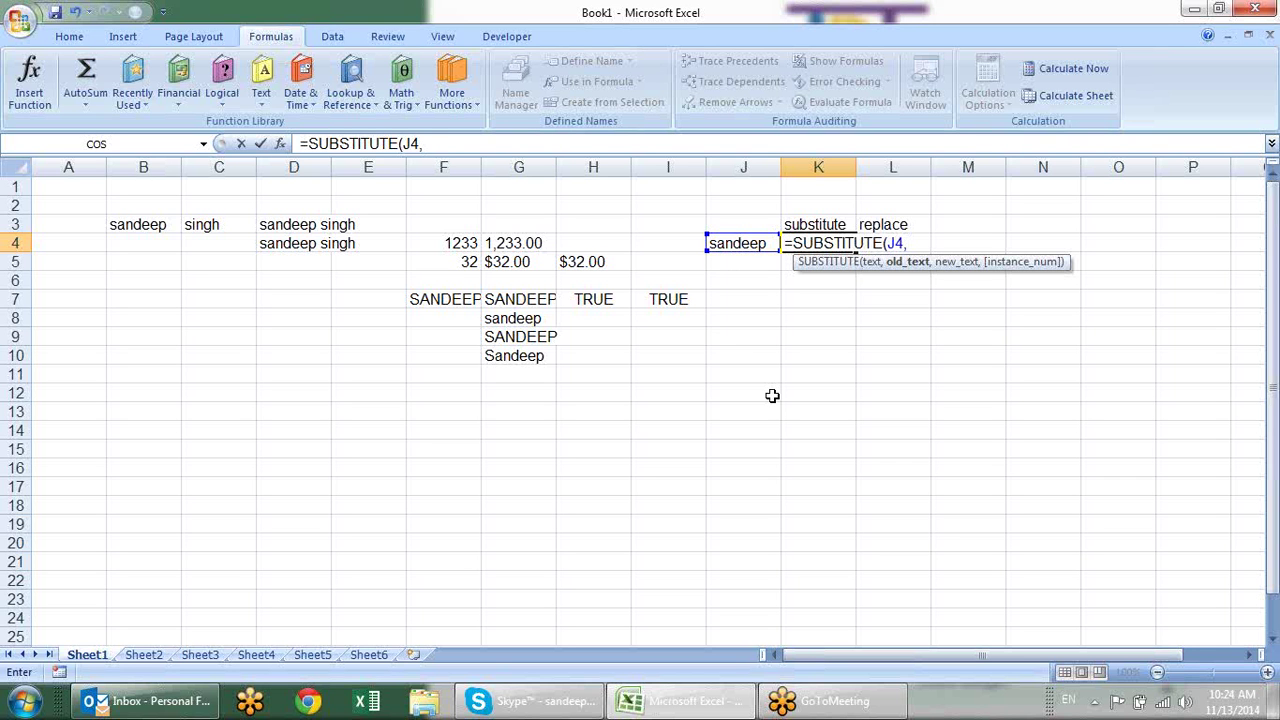
pyautogui.write('"a"')
pyautogui.write(',')
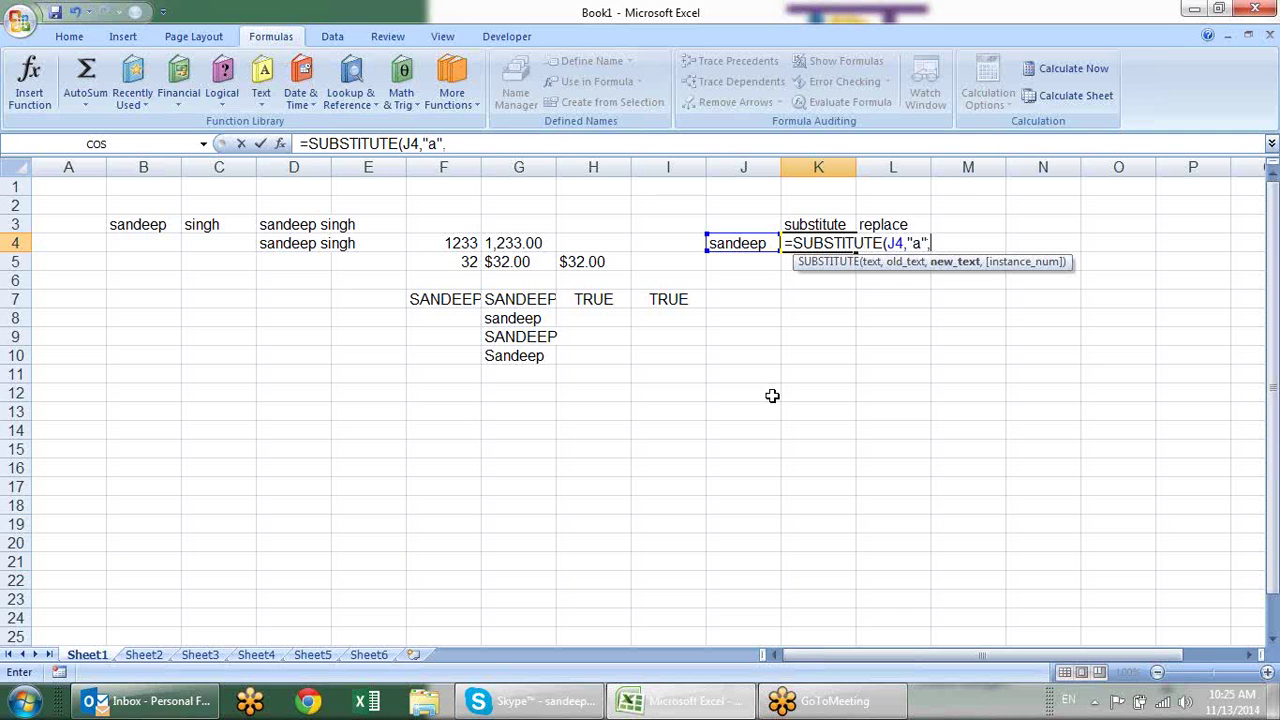
pyautogui.write('"U"')
pyautogui.press('BackSpace')
pyautogui.press('BackSpace')
pyautogui.write('u')
pyautogui.write('"')
pyautogui.press('Return')
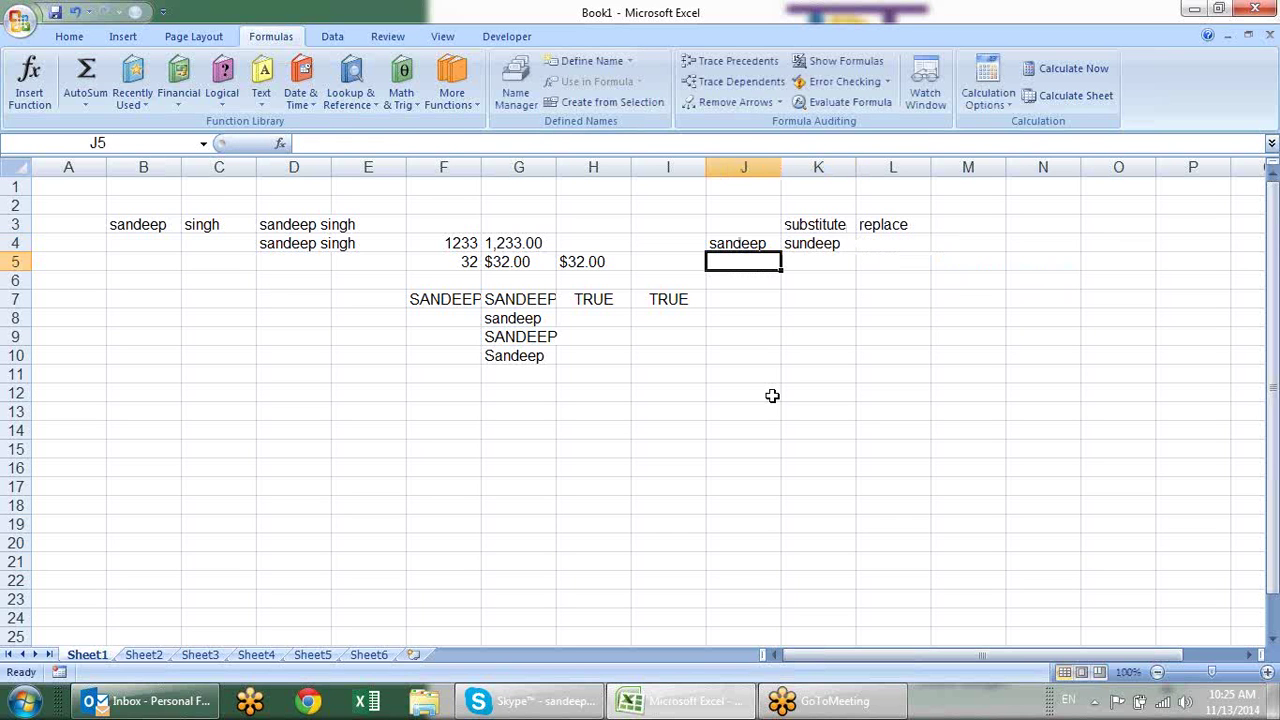
# Change K4's old text from "a" to "e", giving =SUBSTITUTE(J4,"e","u").
pyautogui.click(818, 246)
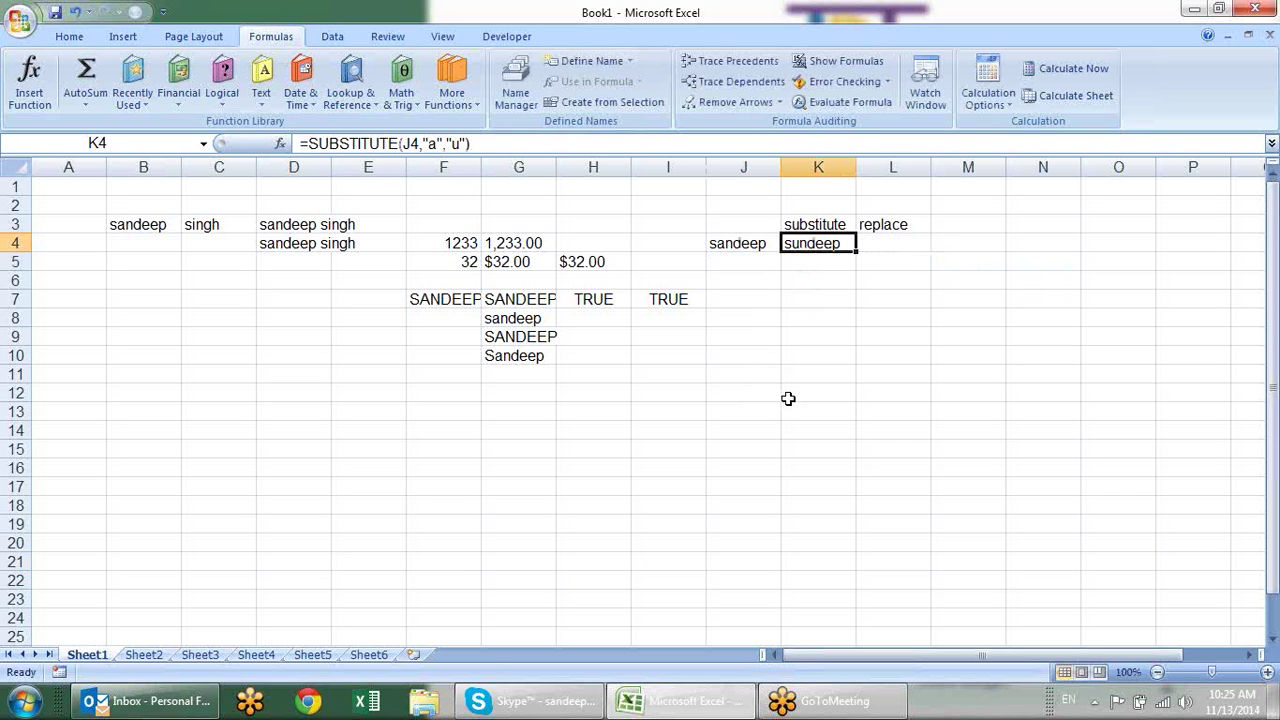
pyautogui.press('F2')
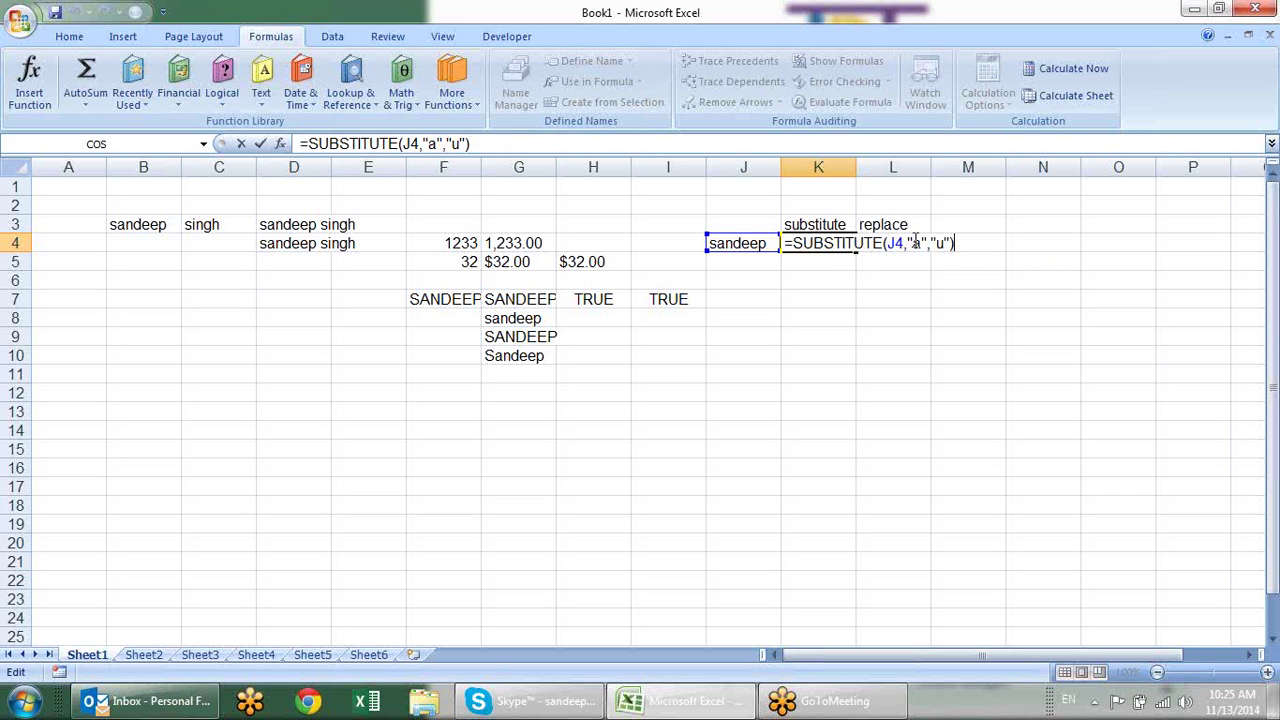
pyautogui.click(921, 243)
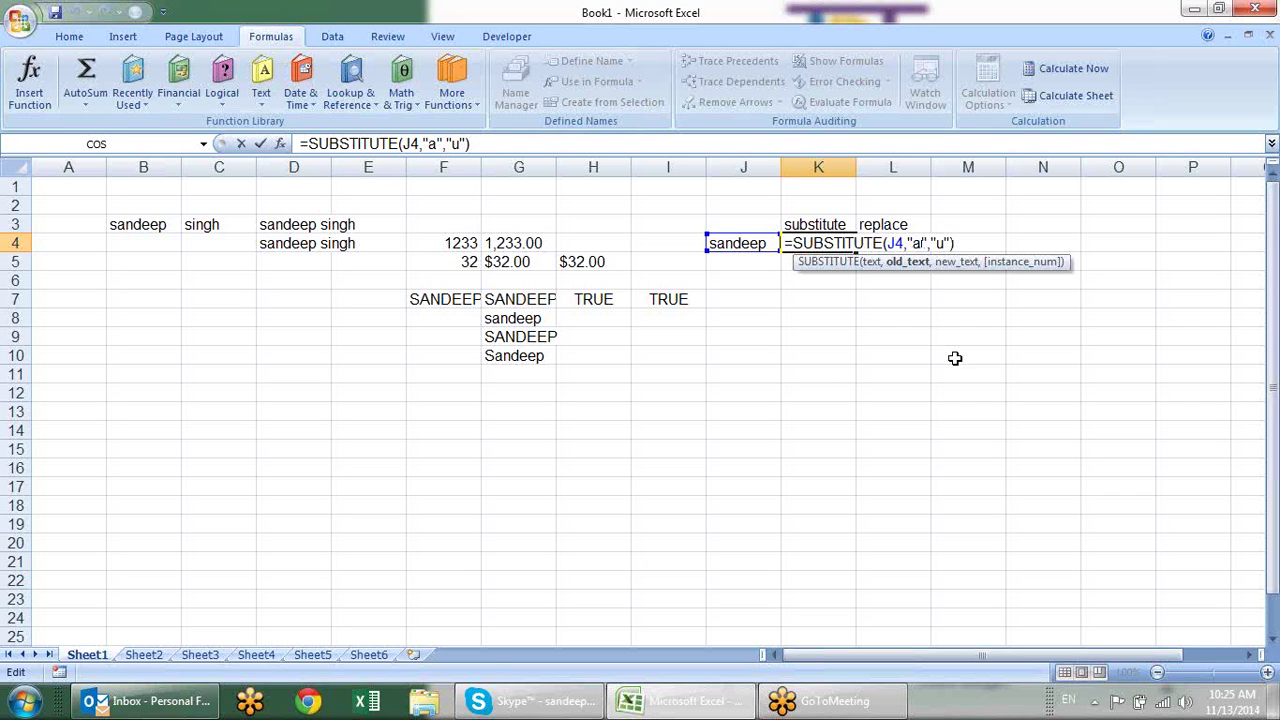
pyautogui.press('BackSpace')
pyautogui.write('e')
pyautogui.press('Return')
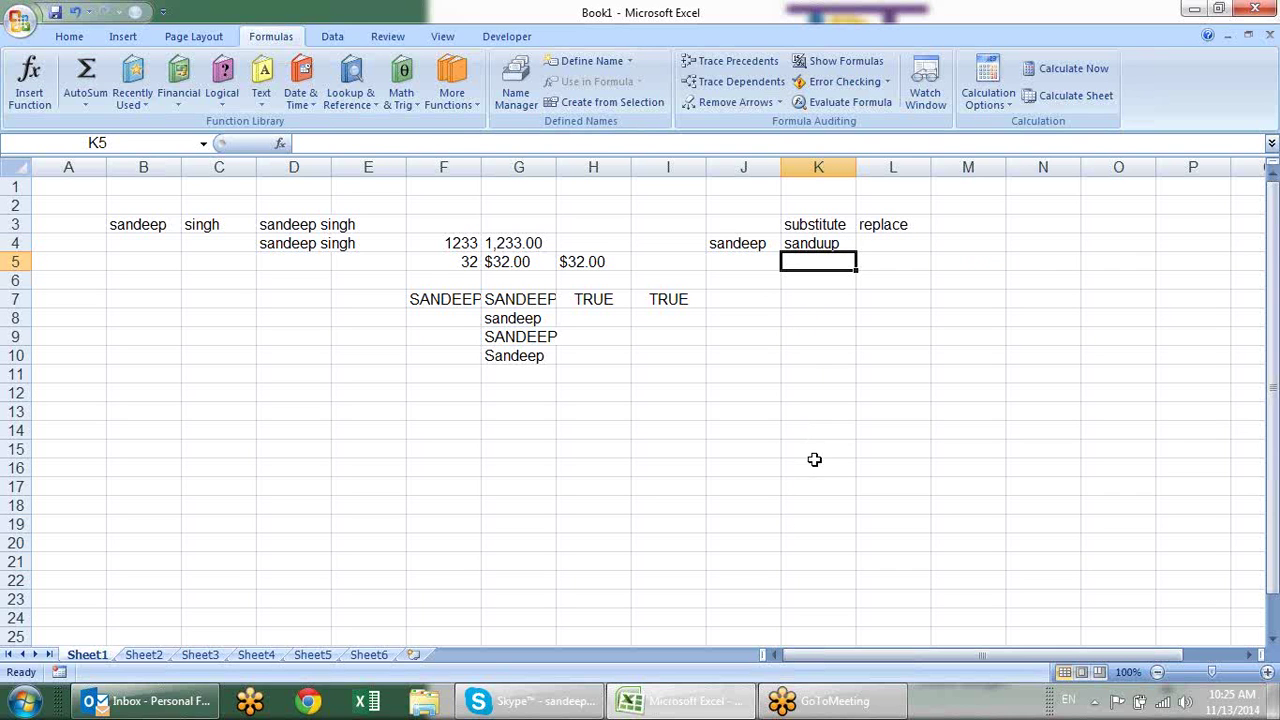
# Add instance number 2 to K4's formula so only the second e becomes u.
pyautogui.press('Up')
pyautogui.press('F2')
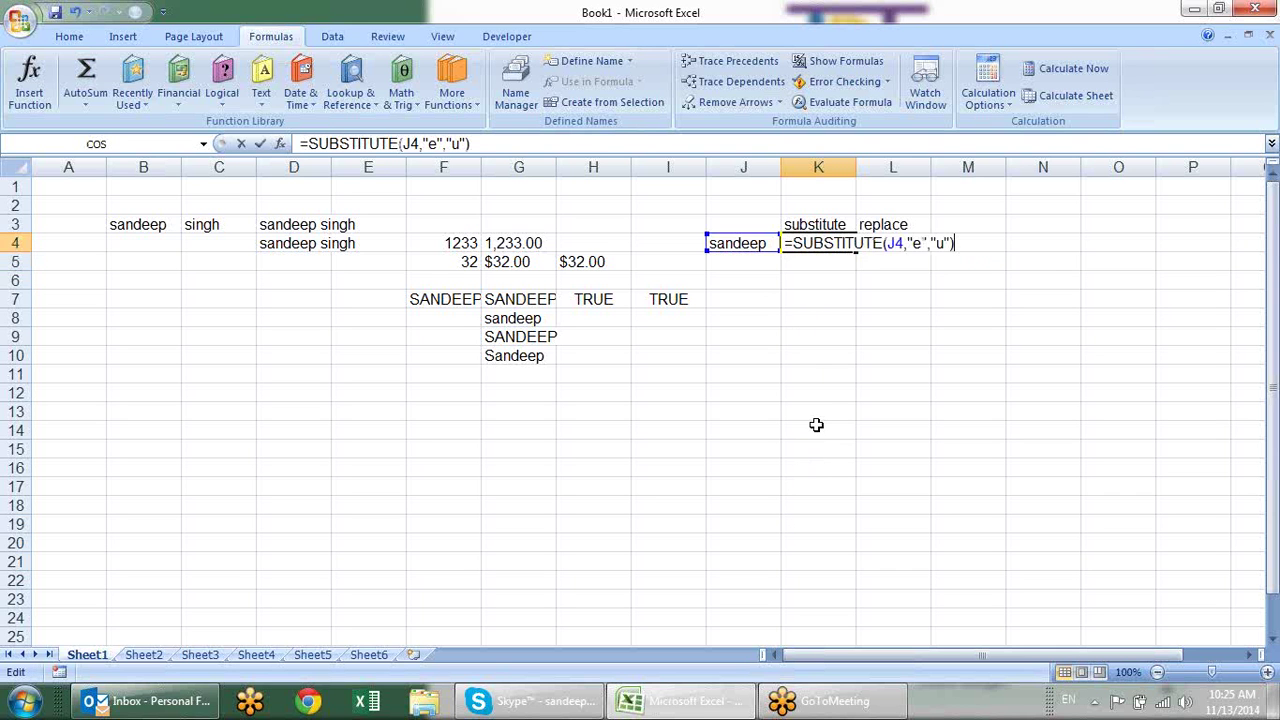
pyautogui.press('Left')
pyautogui.write(',')
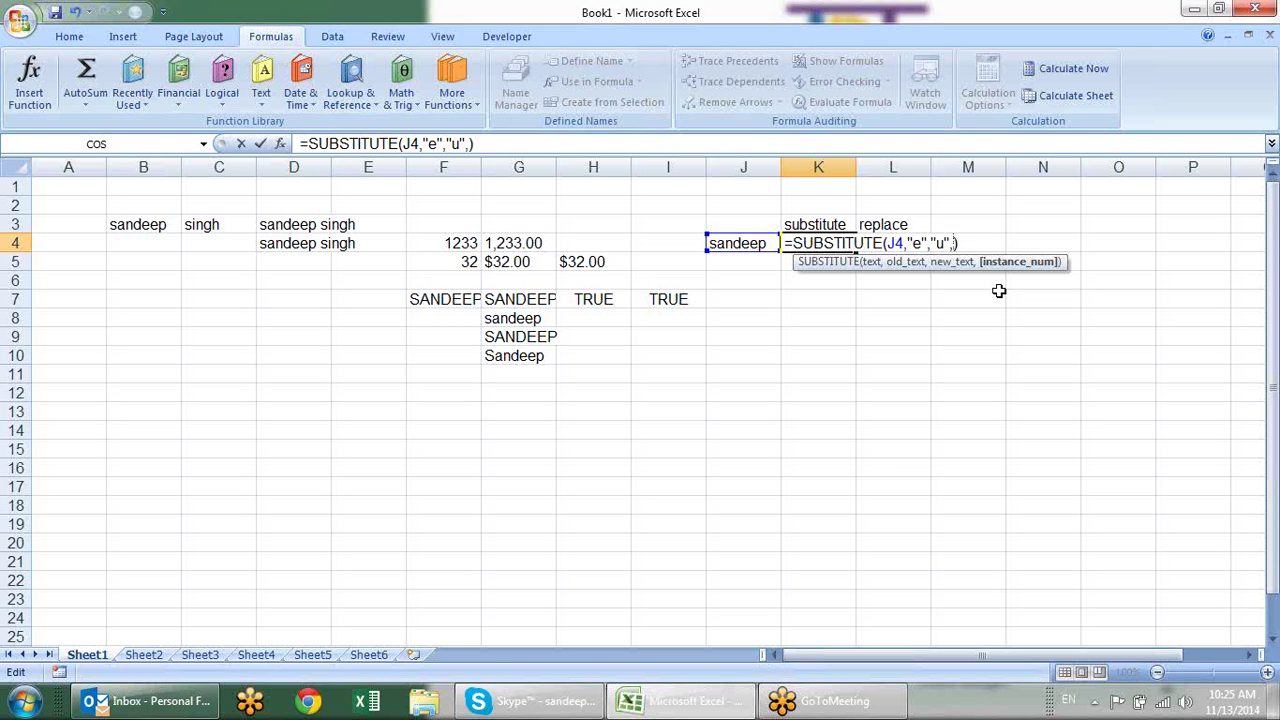
pyautogui.write('2')
pyautogui.press('Return')
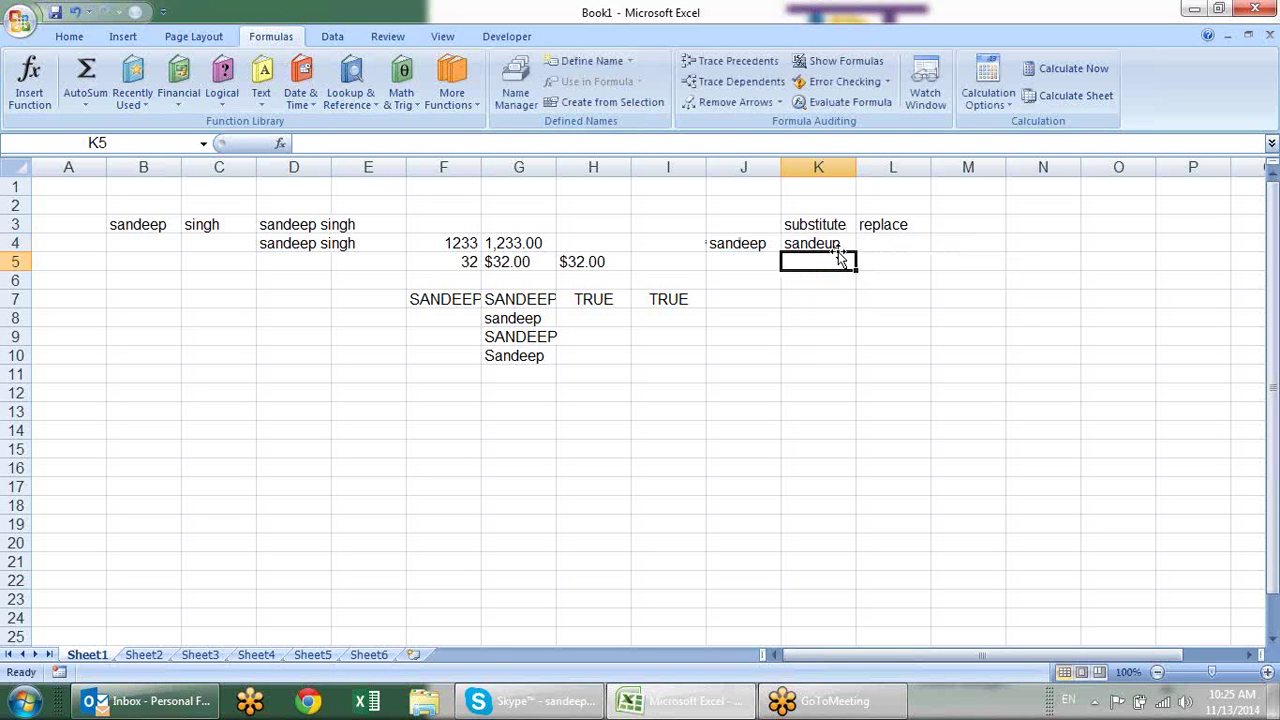
# Change K4's instance number to 1 so only the first e is replaced.
pyautogui.click(838, 246)
pyautogui.press('F2')
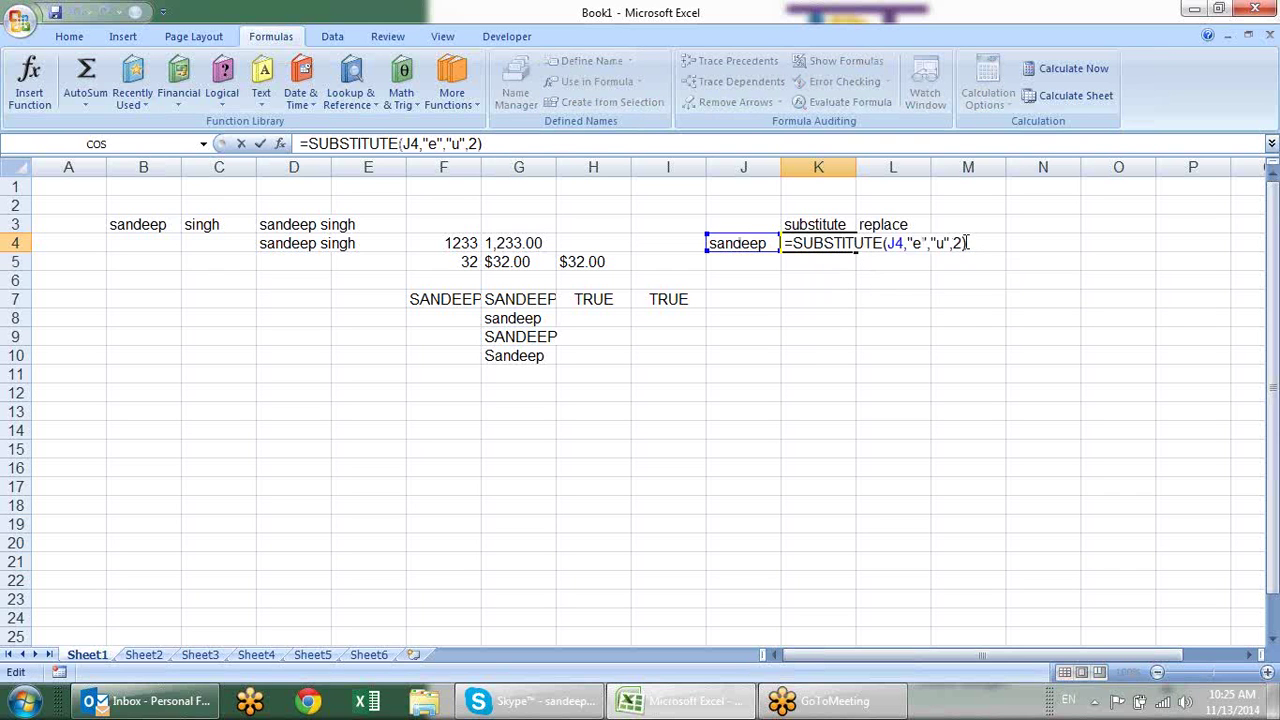
pyautogui.press('Left')
pyautogui.press('BackSpace')
pyautogui.write('1')
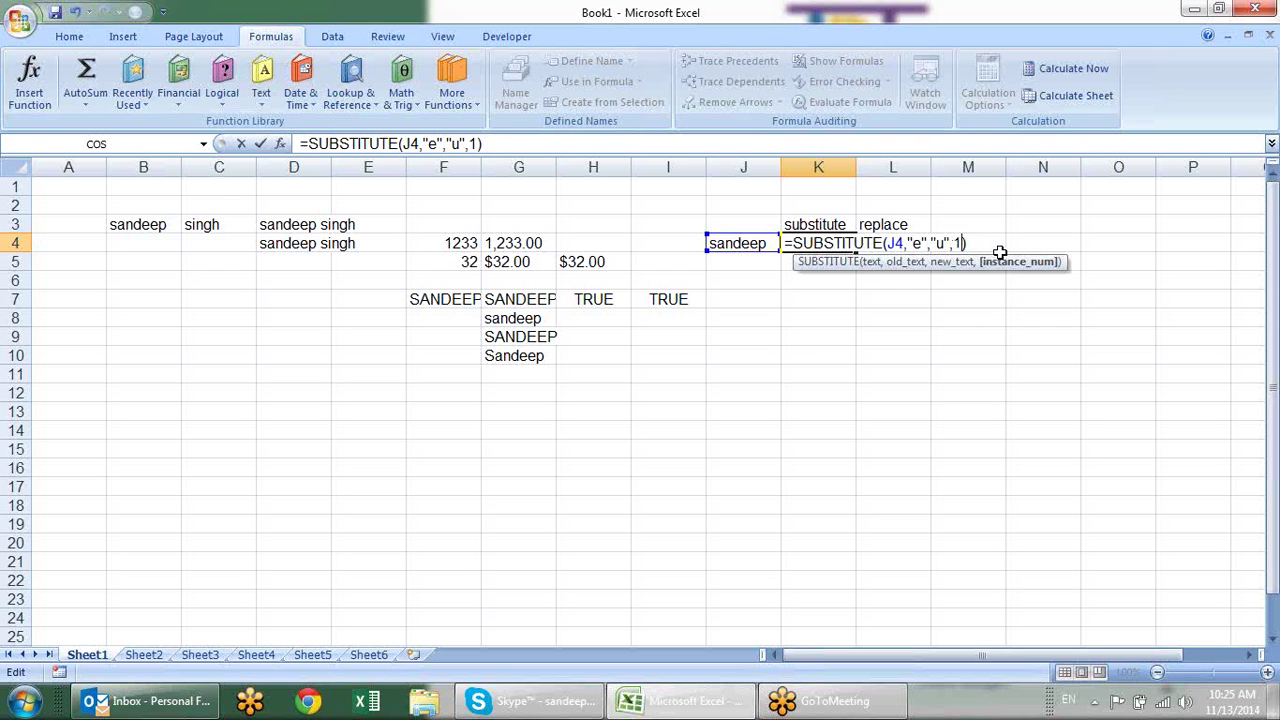
pyautogui.press('Return')
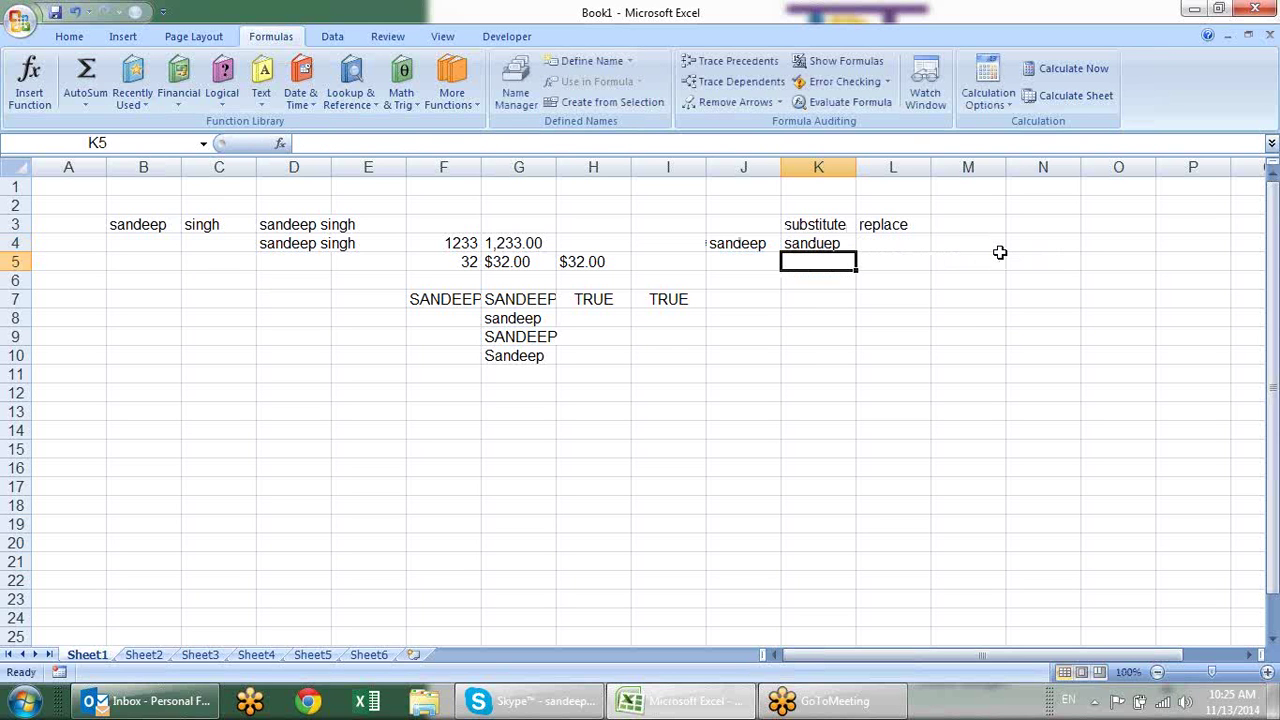
# Remove the instance-number argument so every e in sandeep becomes u.
pyautogui.press('Up')
pyautogui.press('F2')
pyautogui.press('Left')
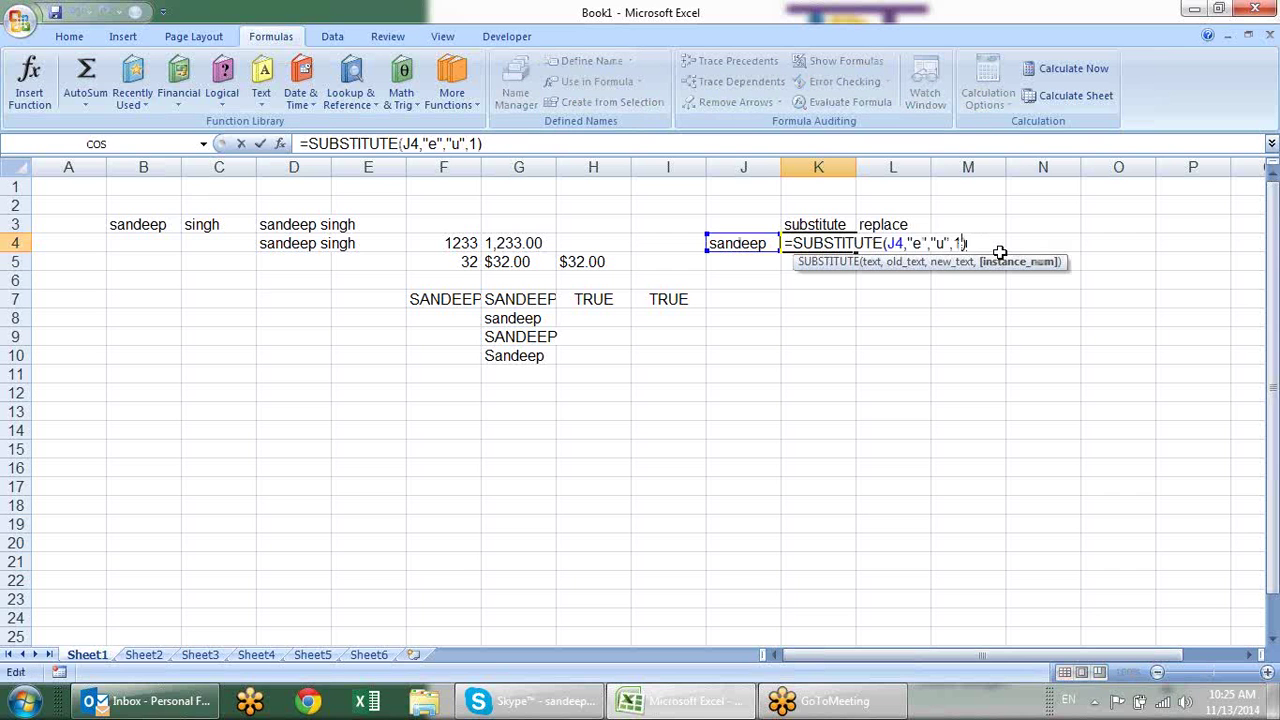
pyautogui.press('BackSpace')
pyautogui.press('BackSpace')
pyautogui.press('Return')
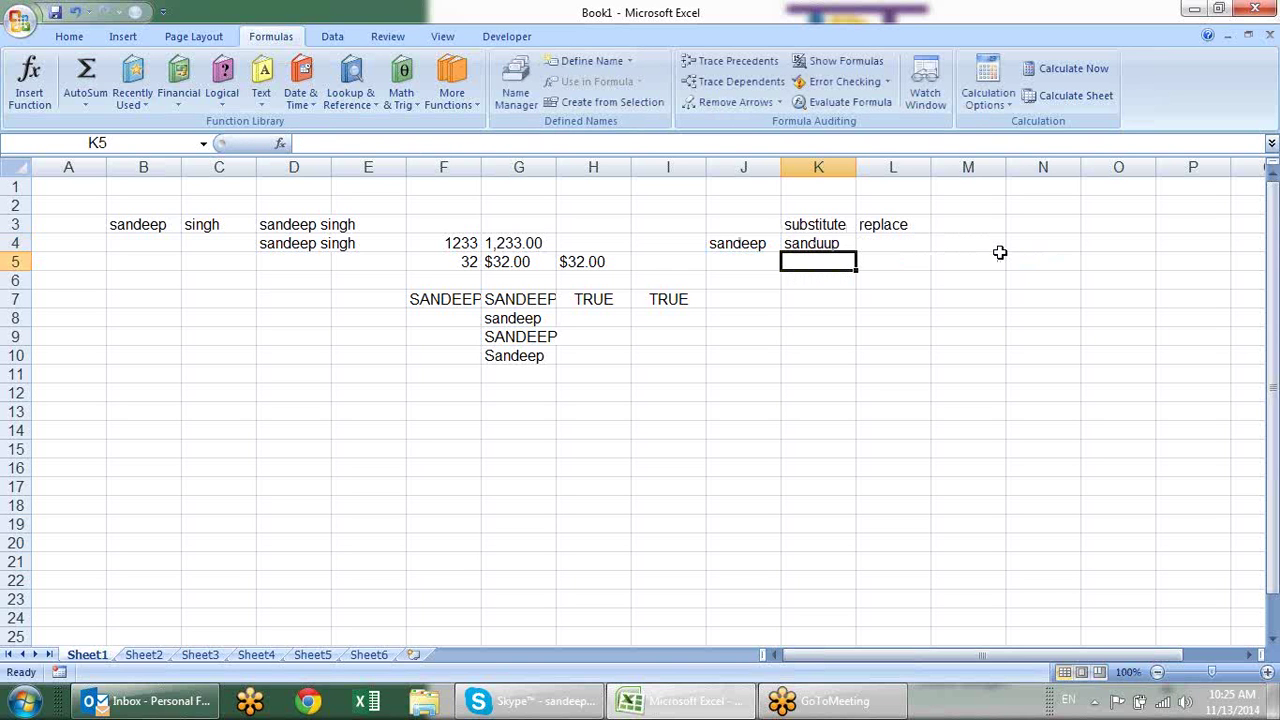
# Try "uo" as the replacement text in K4's SUBSTITUTE formula.
pyautogui.press('Up')
pyautogui.press('Right')
pyautogui.press('Left')
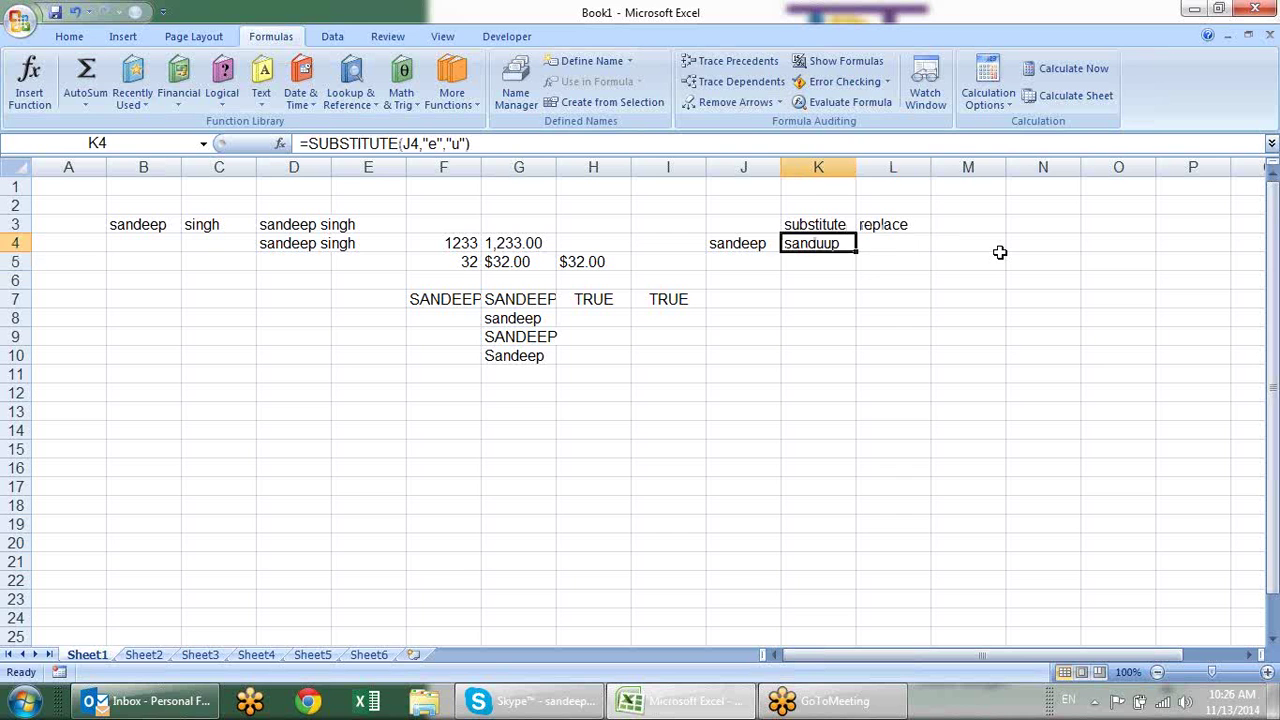
pyautogui.press('F2')
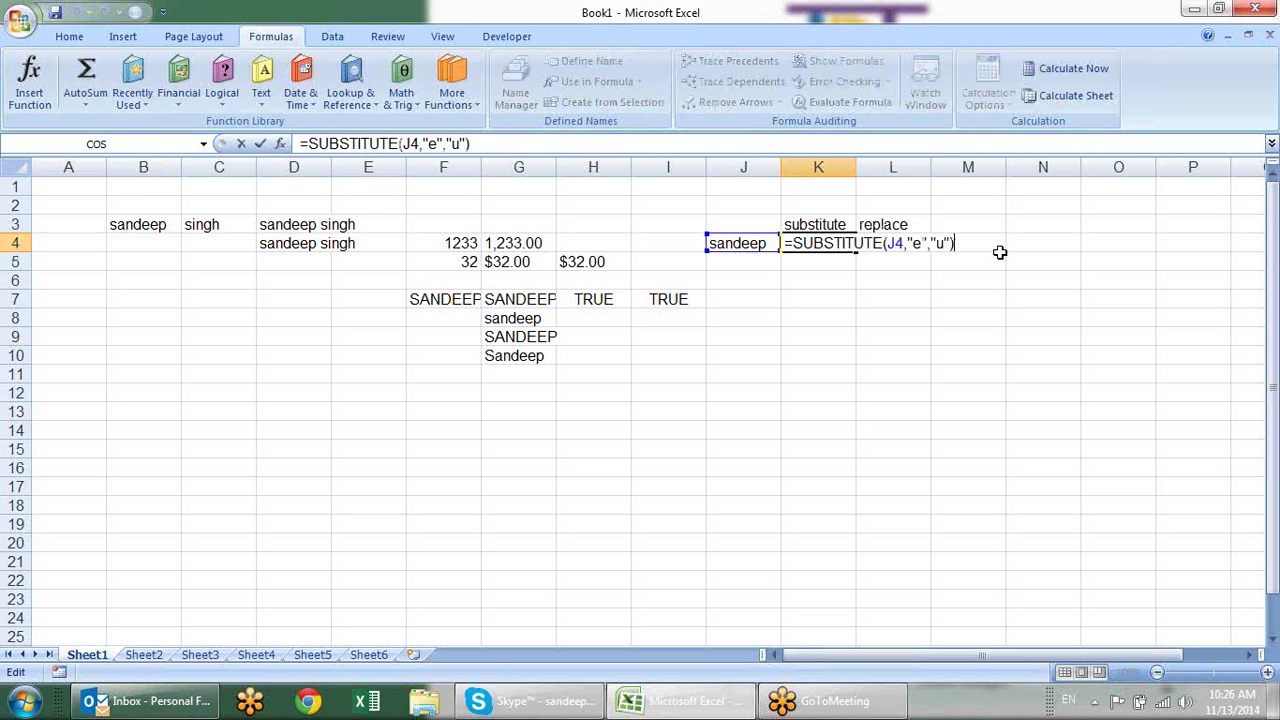
pyautogui.press('Left')
pyautogui.press('Left')
pyautogui.press('Left')
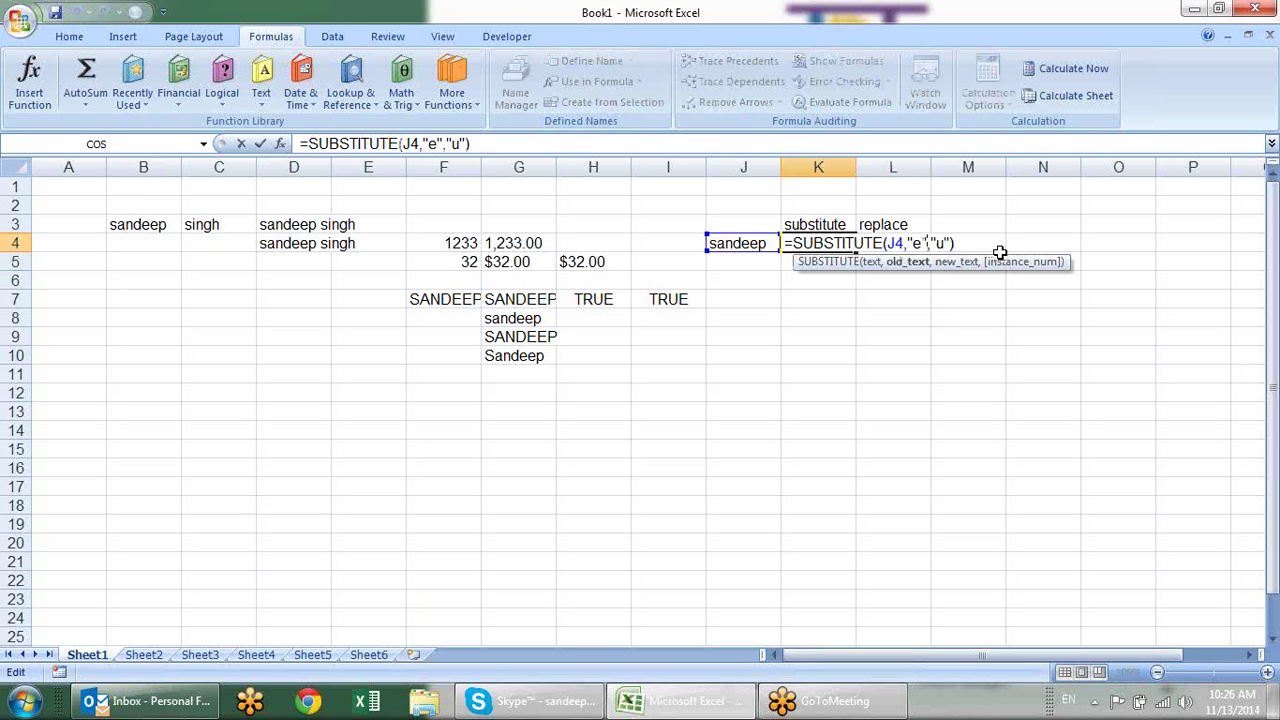
pyautogui.press('Right')
pyautogui.press('Right')
pyautogui.press('Right')
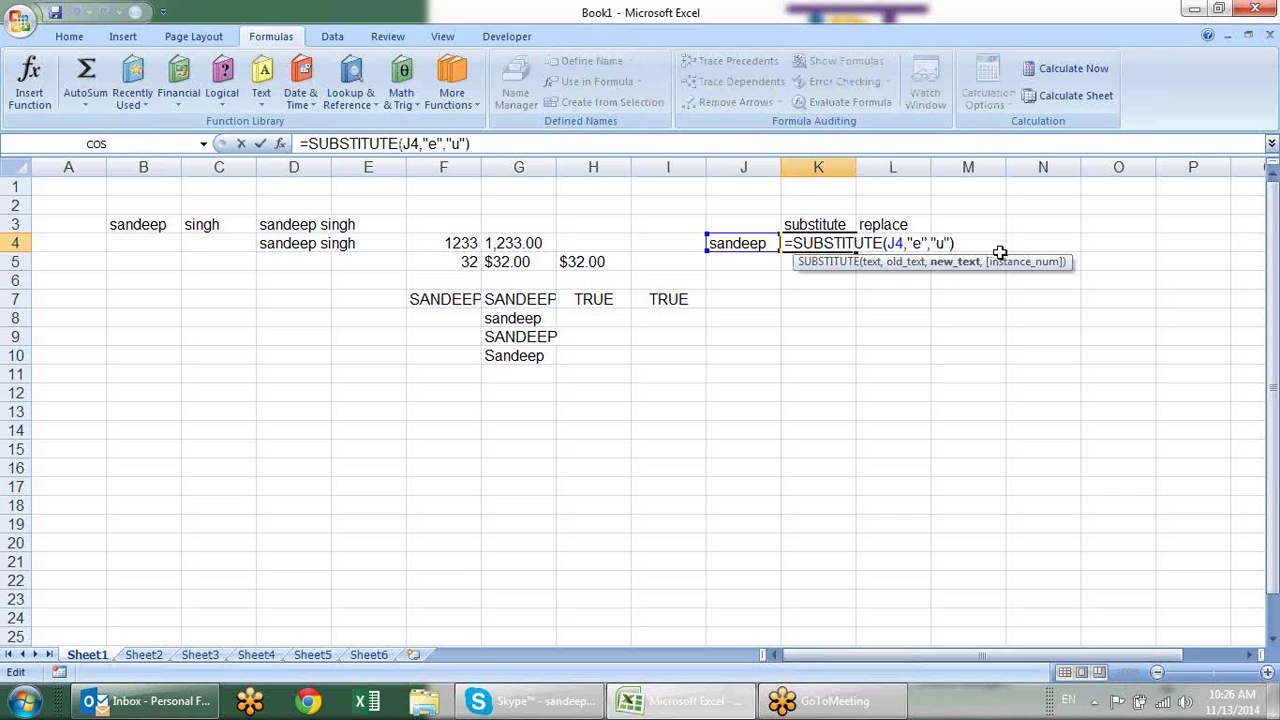
pyautogui.write('o')
pyautogui.press('Return')
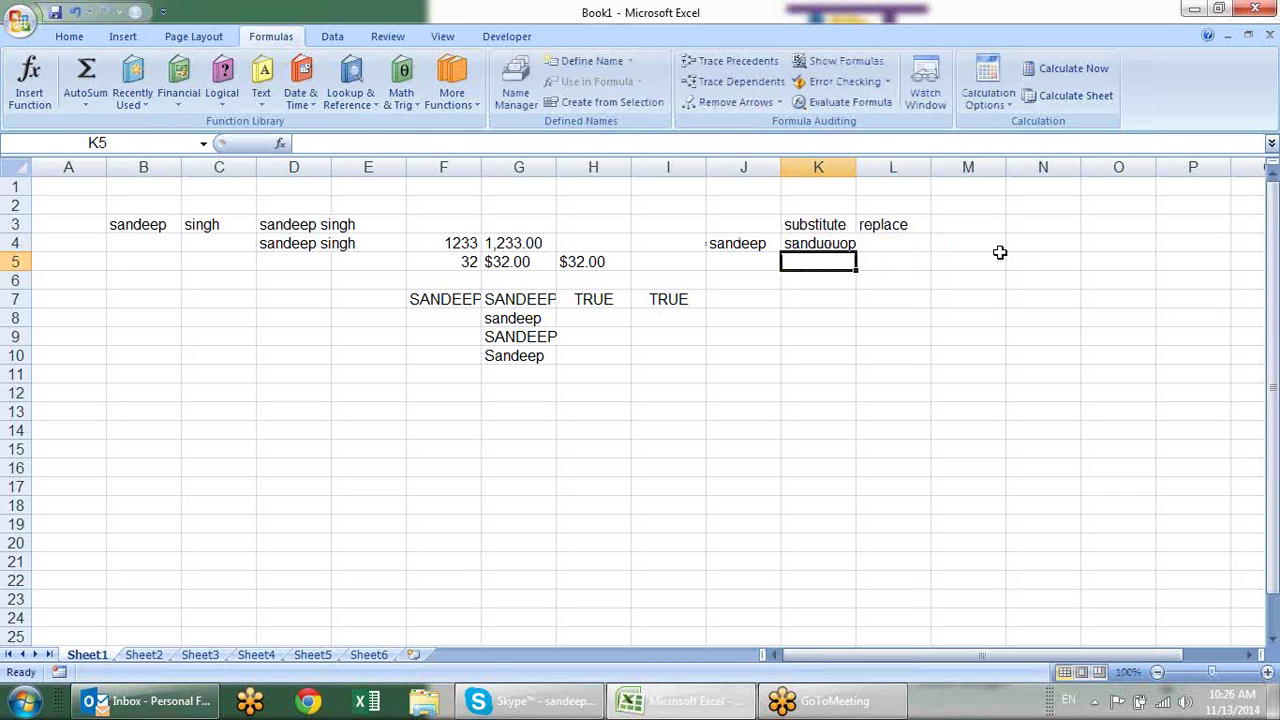
# Revert K4's replacement text to "u" so it shows sanduup again.
pyautogui.press('Up')
pyautogui.press('F2')
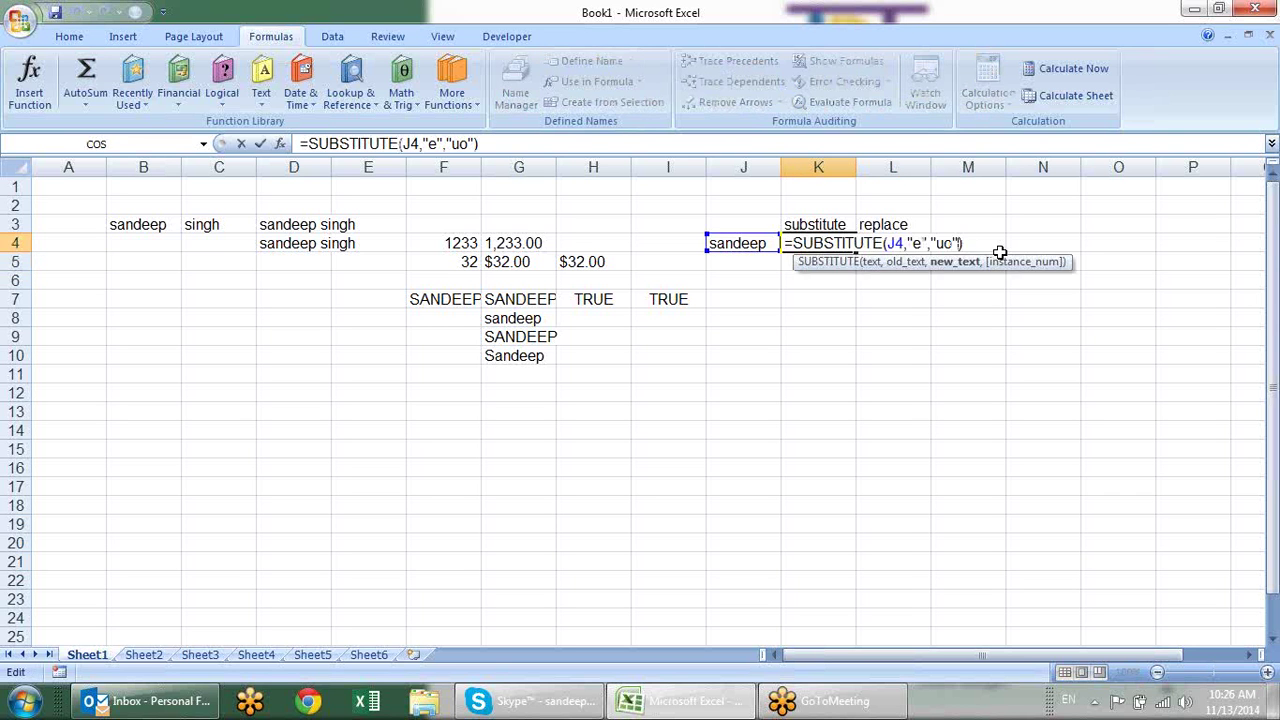
pyautogui.press('Left')
pyautogui.press('Left')
pyautogui.press('BackSpace')
pyautogui.press('Return')
pyautogui.press('Up')
pyautogui.press('Right')
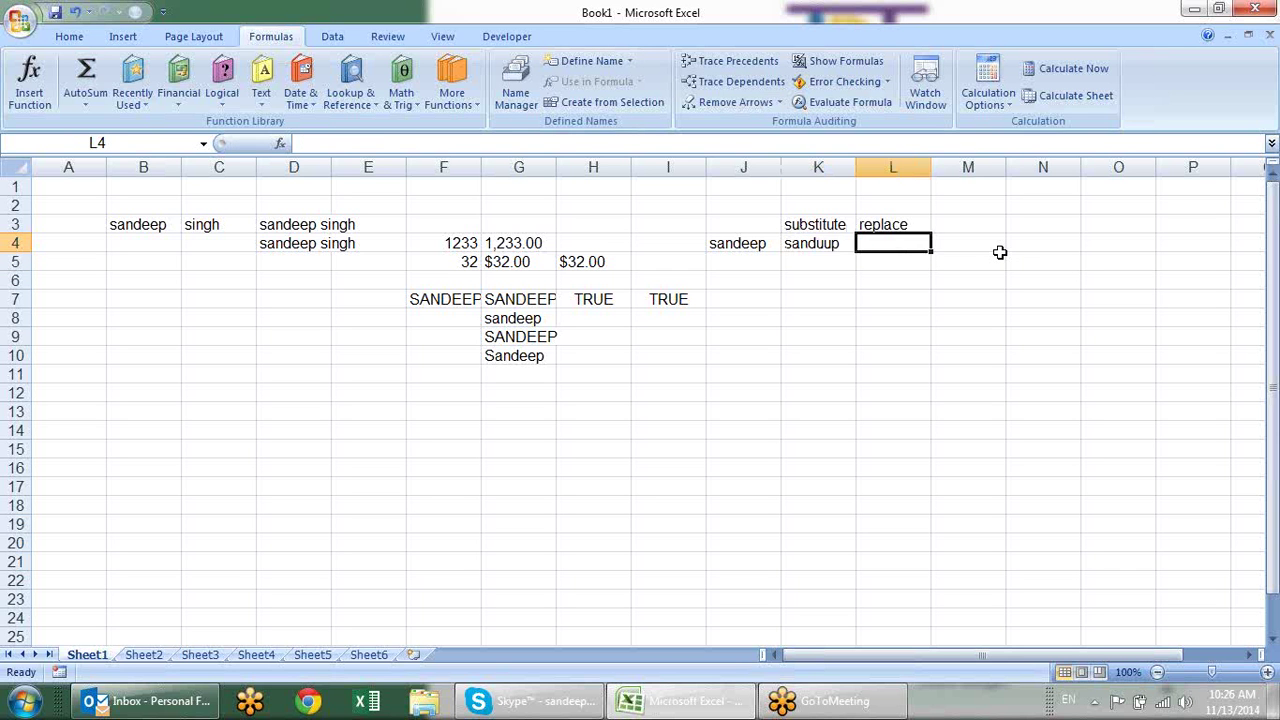
pyautogui.press('Left')
pyautogui.press('Right')
# Enter =REPLACE(J4,2,1,"u") in L4, swapping the second character of sandeep to give sundeep.
pyautogui.write('=')
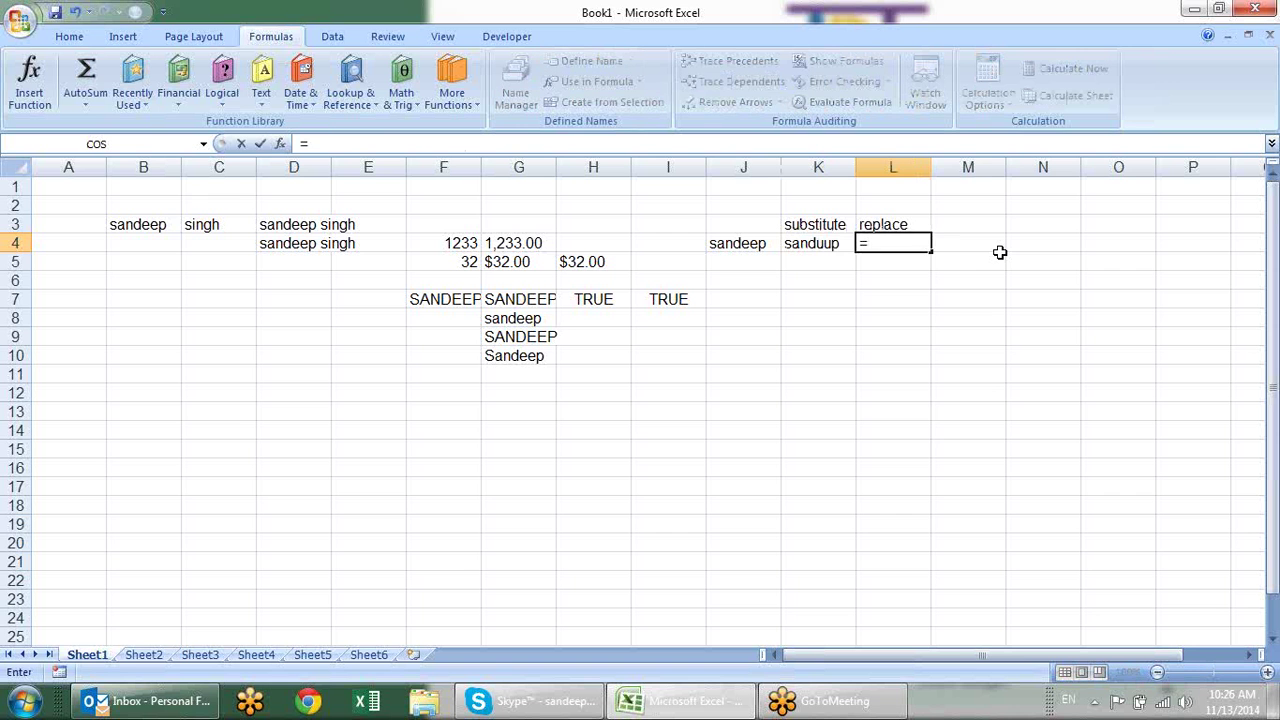
pyautogui.write('repl')
pyautogui.press('Tab')
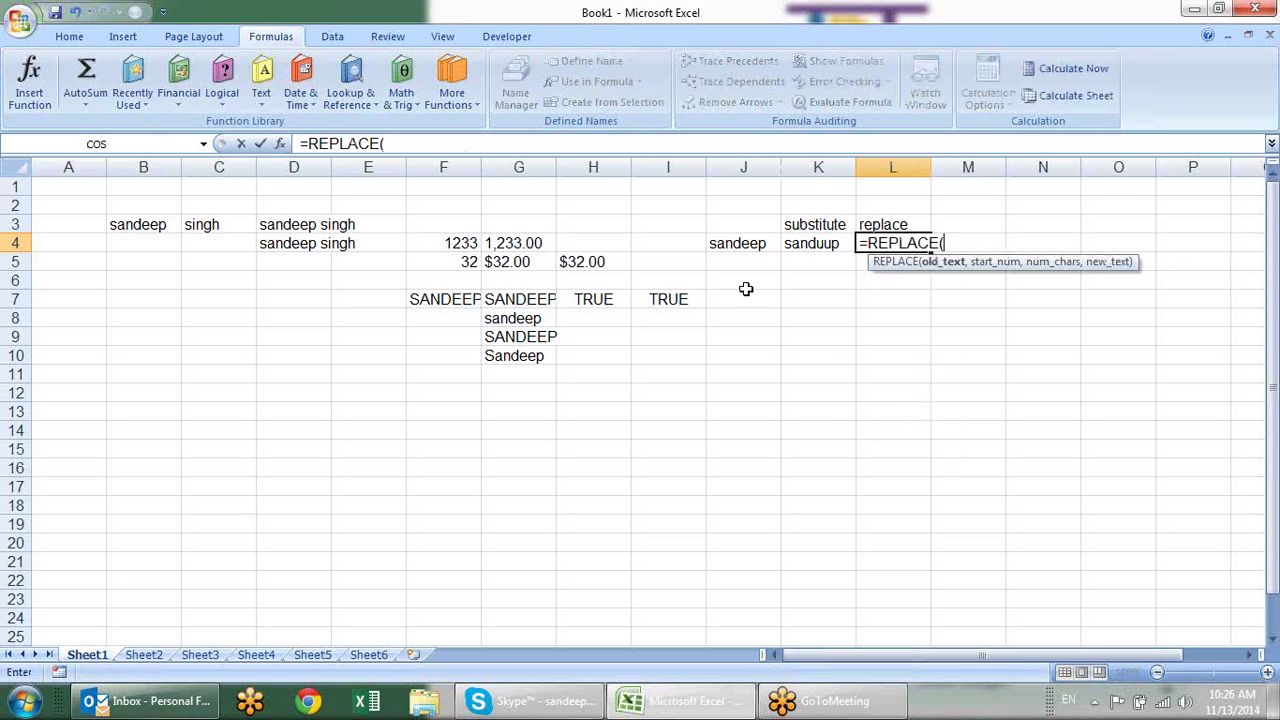
pyautogui.click(742, 247)
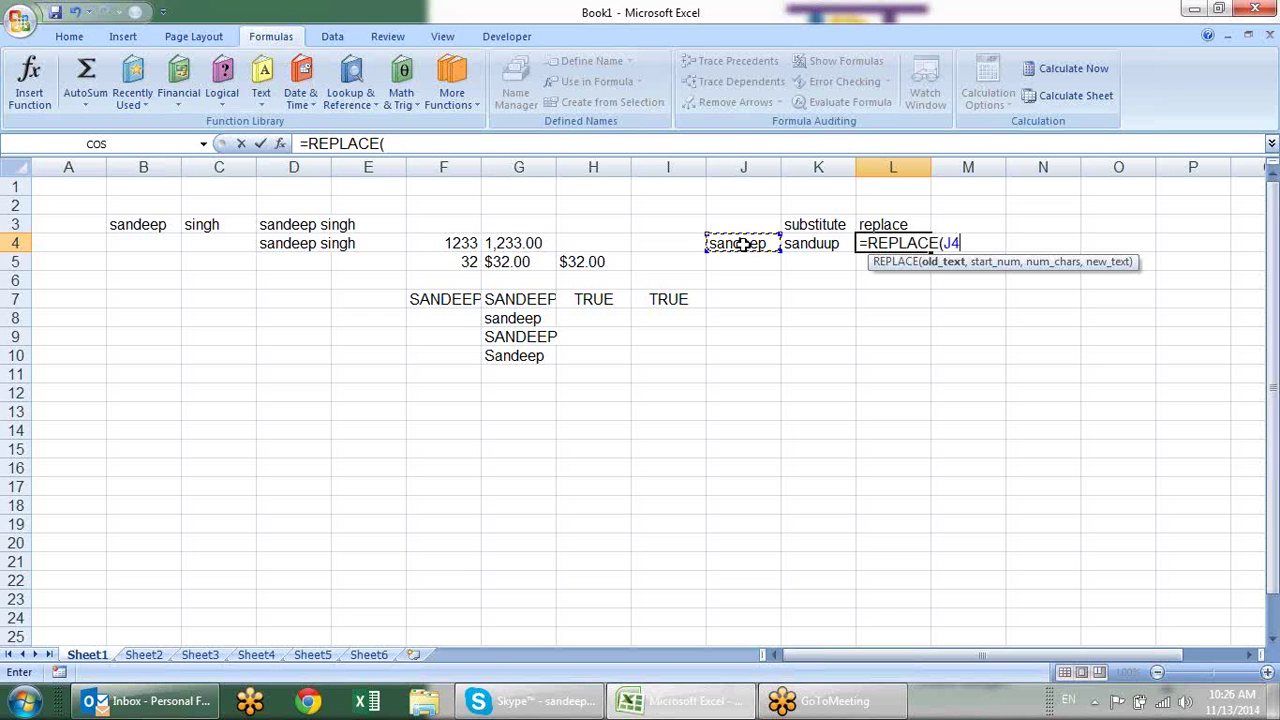
pyautogui.write(',')
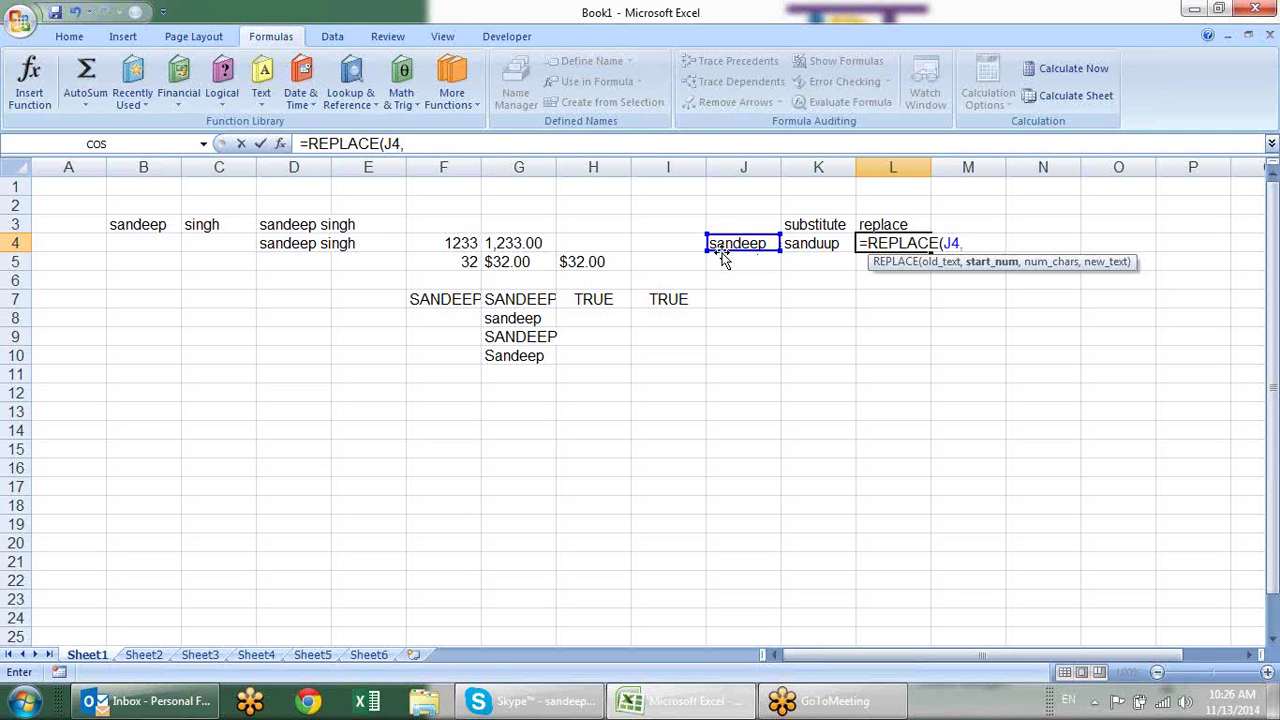
pyautogui.write('2')
pyautogui.write(',')
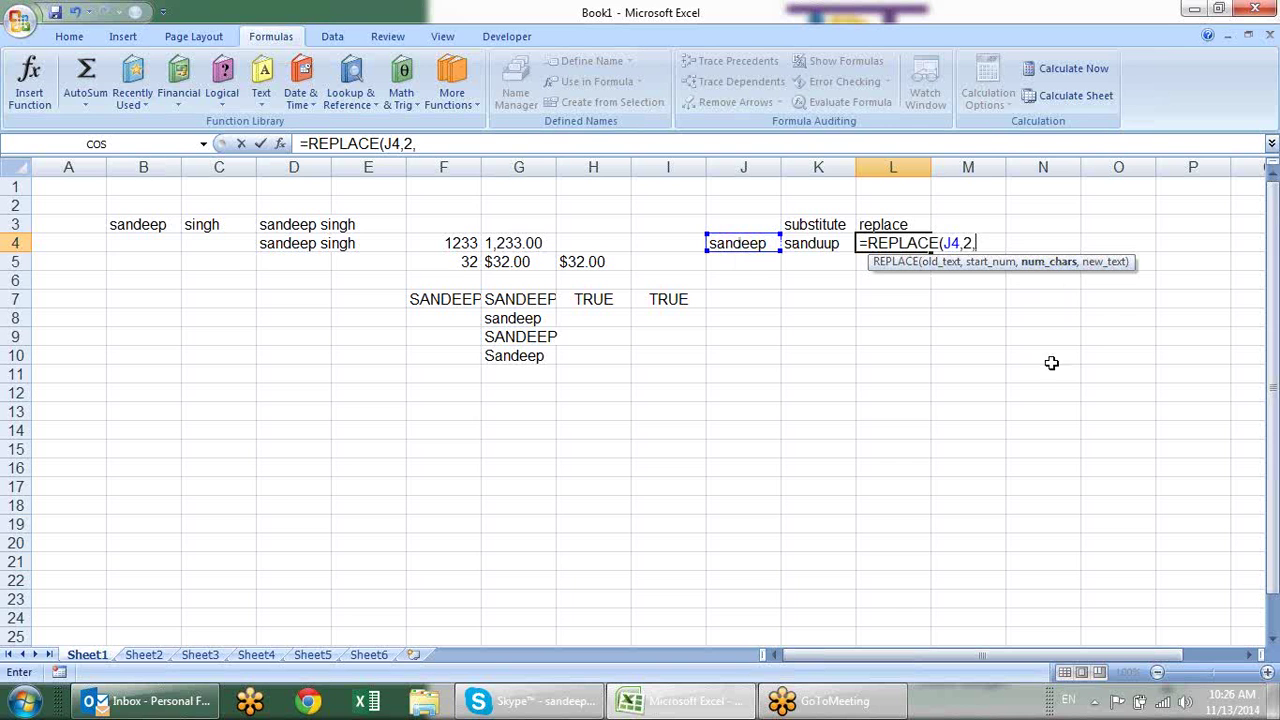
pyautogui.write('1')
pyautogui.write(',')
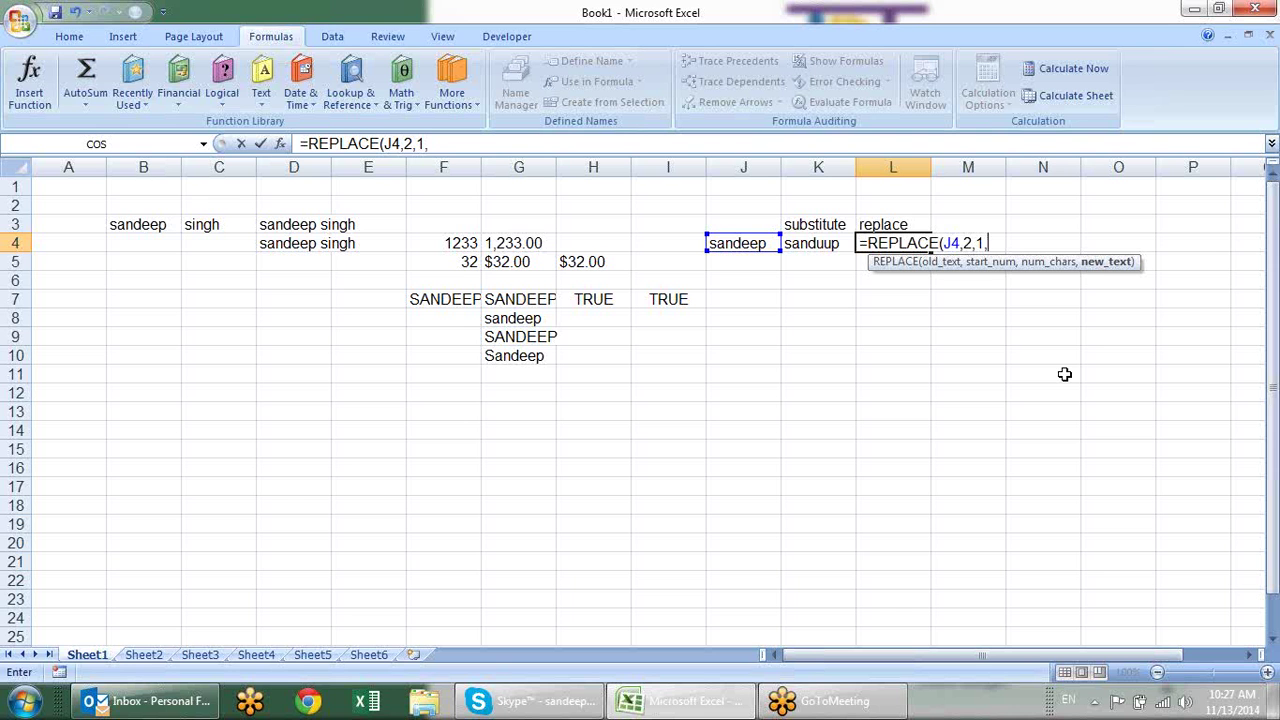
pyautogui.write('"')
pyautogui.write('u')
pyautogui.write('")')
pyautogui.press('Return')
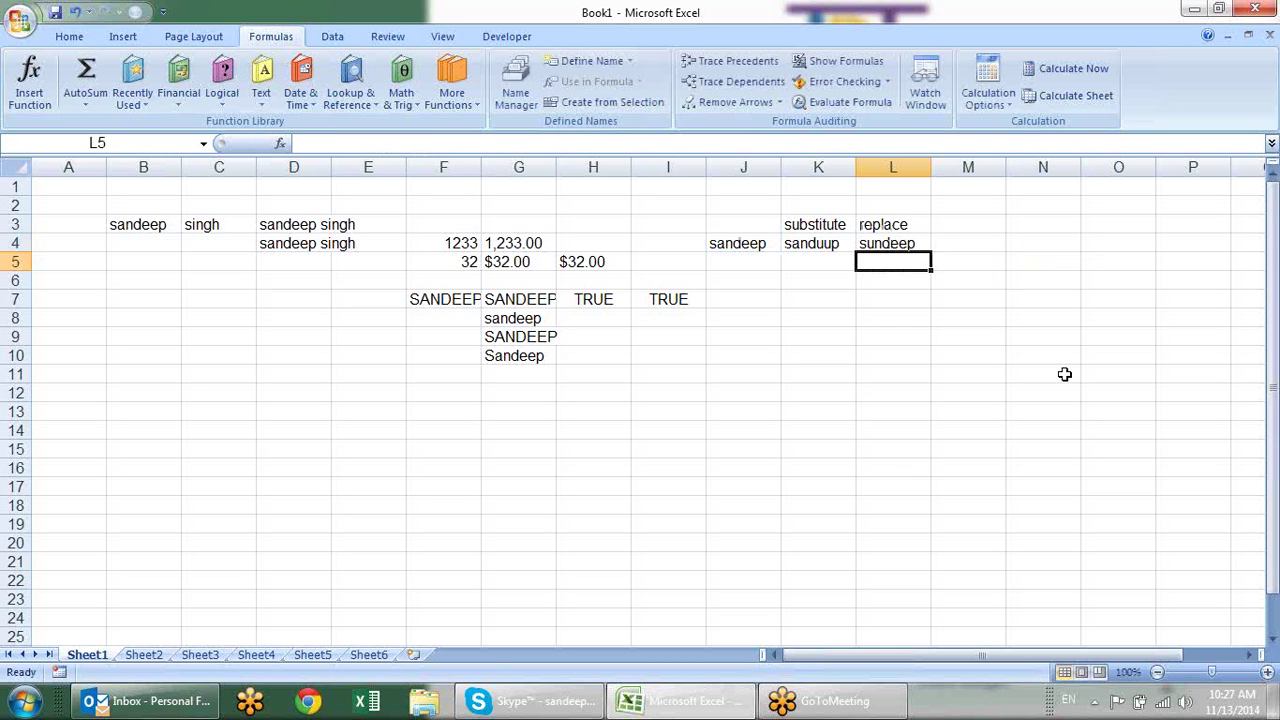
pyautogui.press('Up')
pyautogui.press('Left')
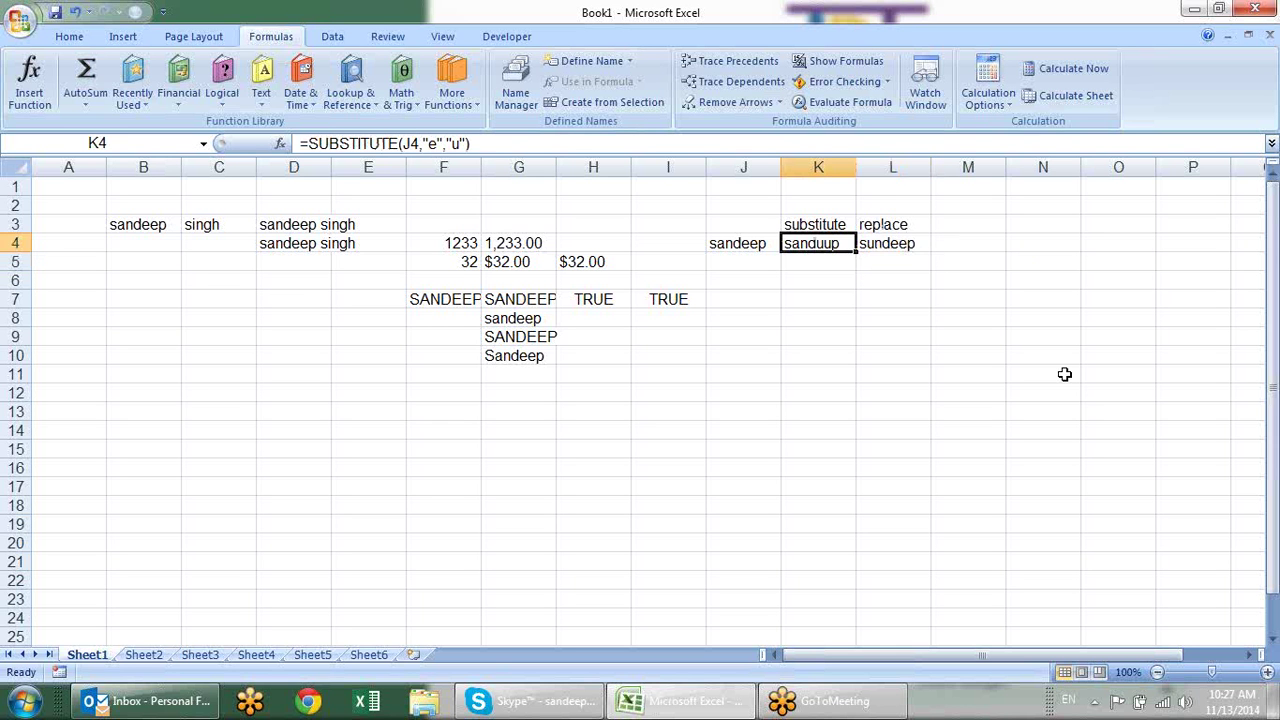
pyautogui.press('Right')
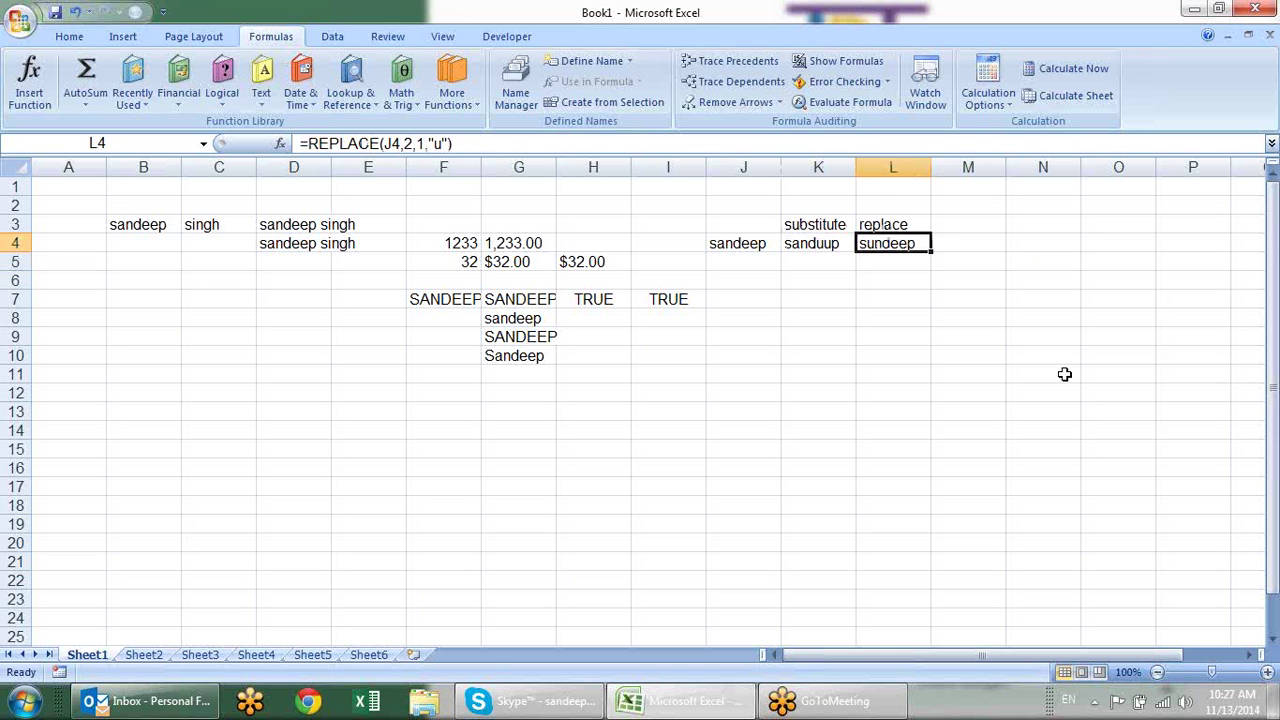
pyautogui.press('Down')
pyautogui.press('Down')
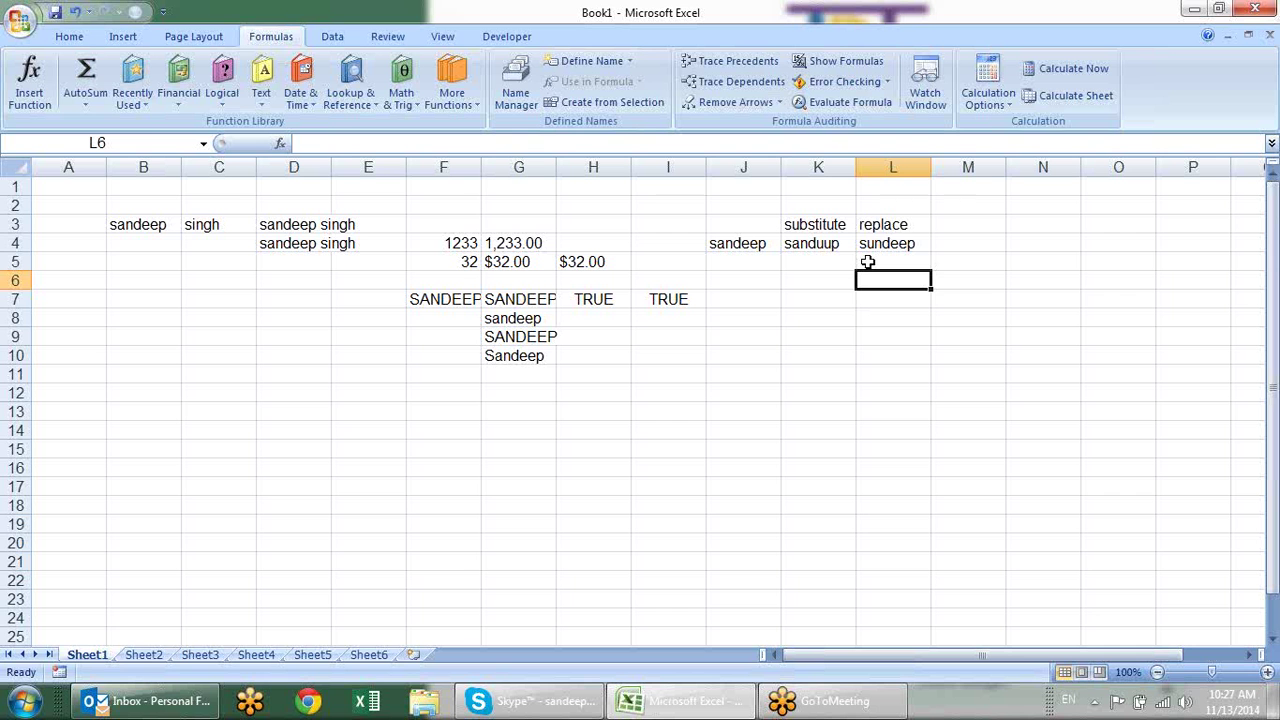
# Change K4's formula to =SUBSTITUTE(J4,"a","i").
pyautogui.doubleClick(889, 243)
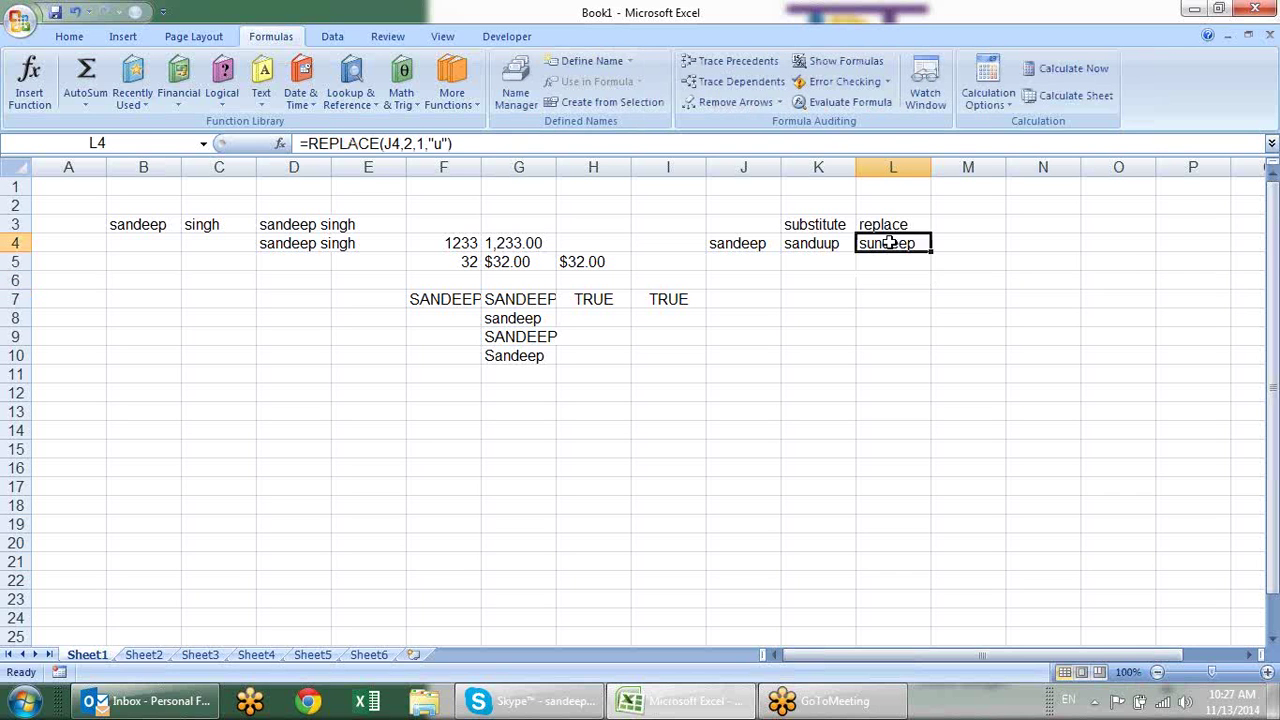
pyautogui.press('Escape')
pyautogui.click(832, 248)
pyautogui.press('F2')
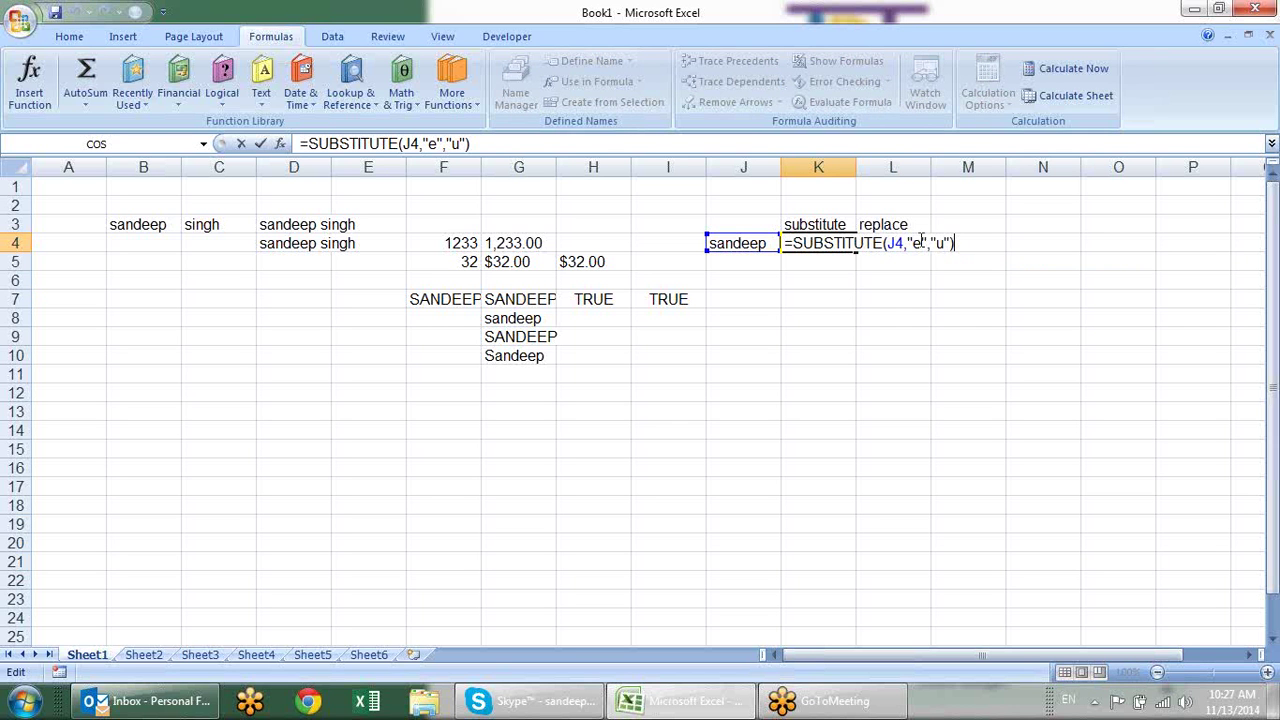
pyautogui.click(918, 244)
pyautogui.press('BackSpace')
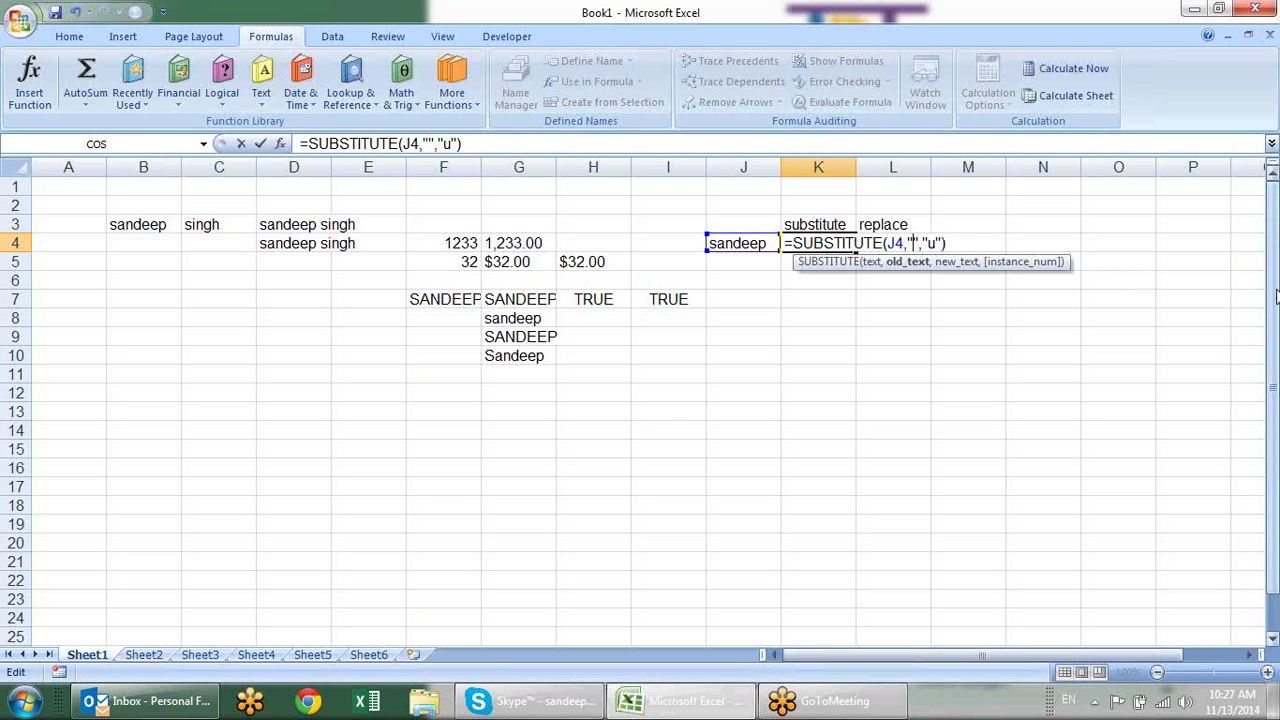
pyautogui.write('a')
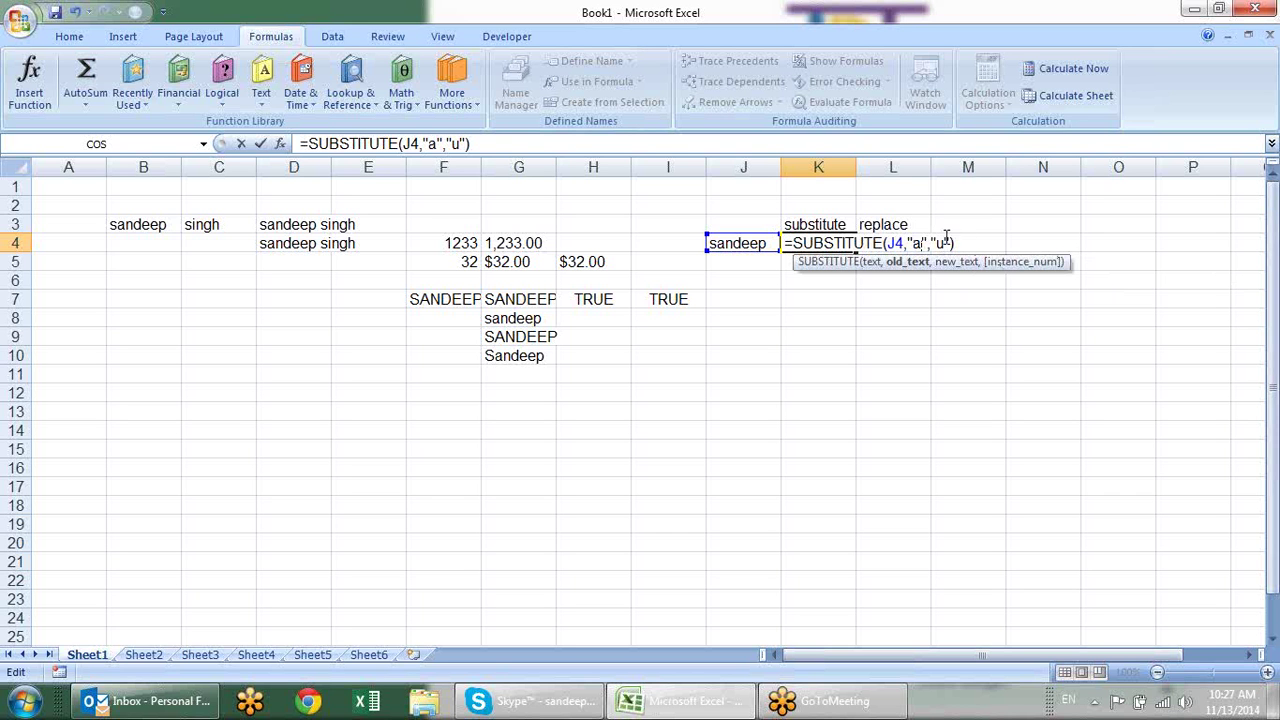
pyautogui.click(947, 242)
pyautogui.press('BackSpace')
pyautogui.write('i')
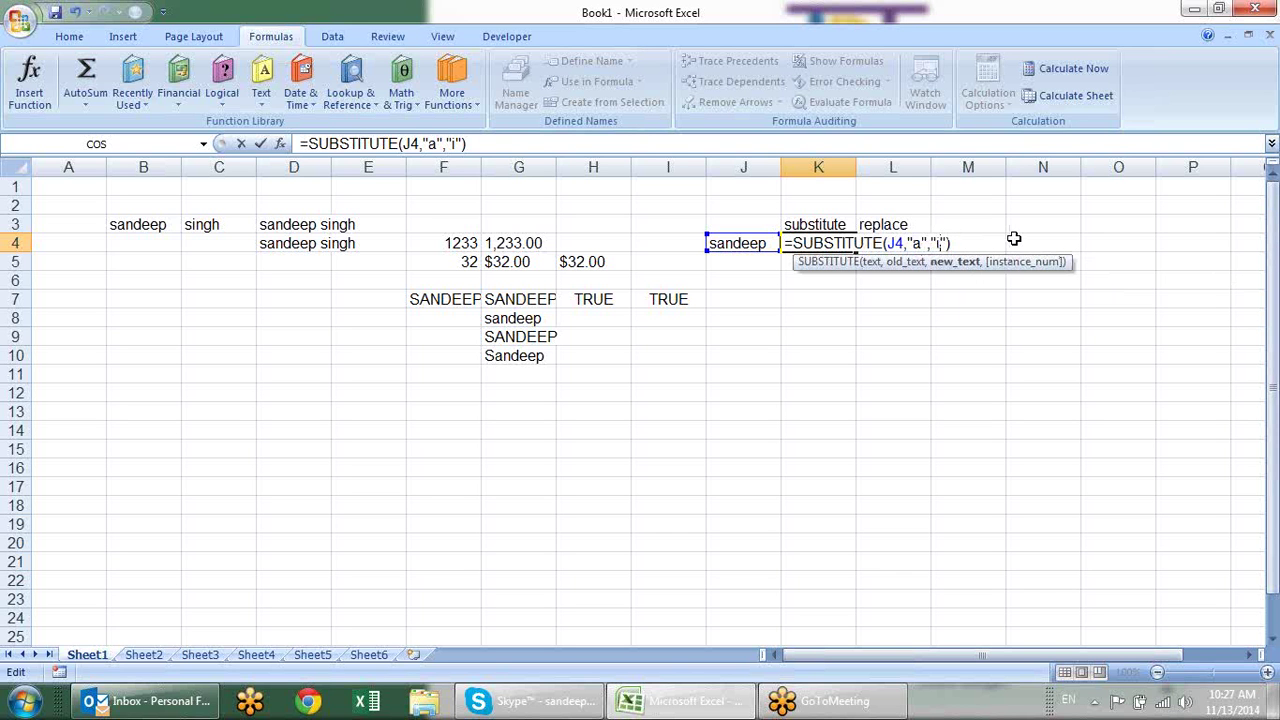
pyautogui.press('Return')
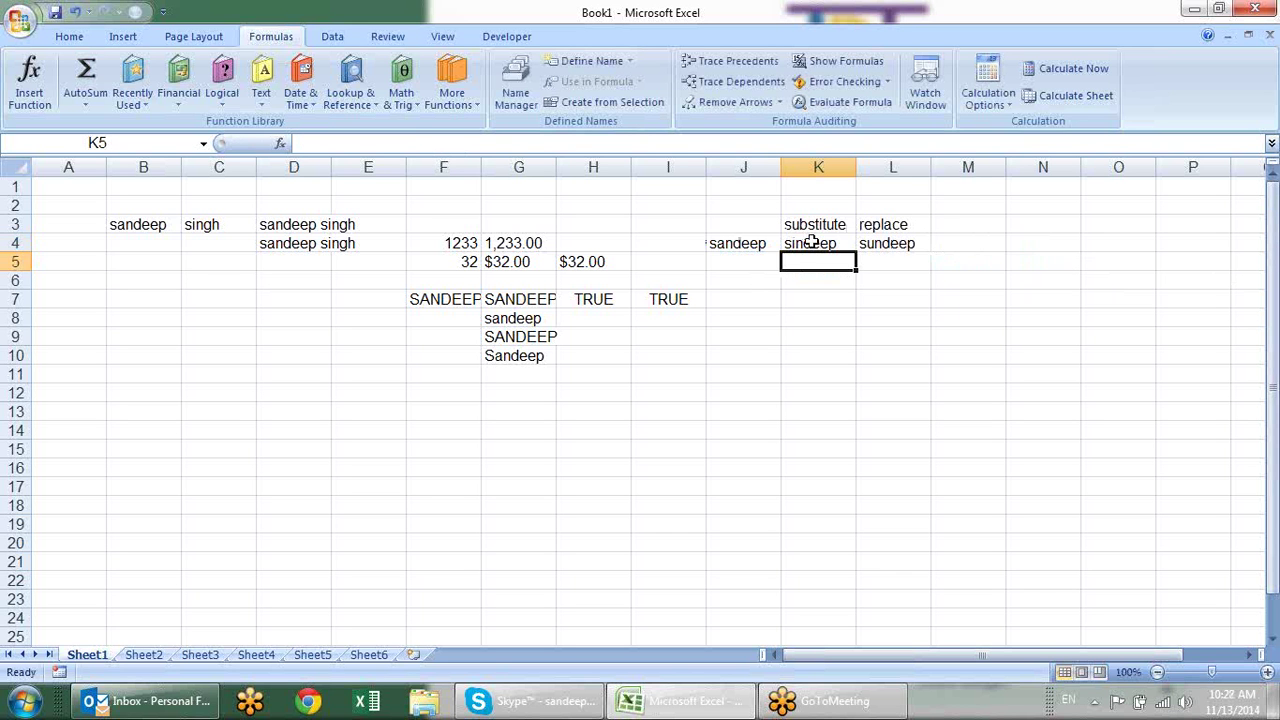
# Wrap it in an outer SUBSTITUTE replacing "e" with "u", so K4 shows sinduup.
pyautogui.click(814, 246)
pyautogui.doubleClick(828, 236)
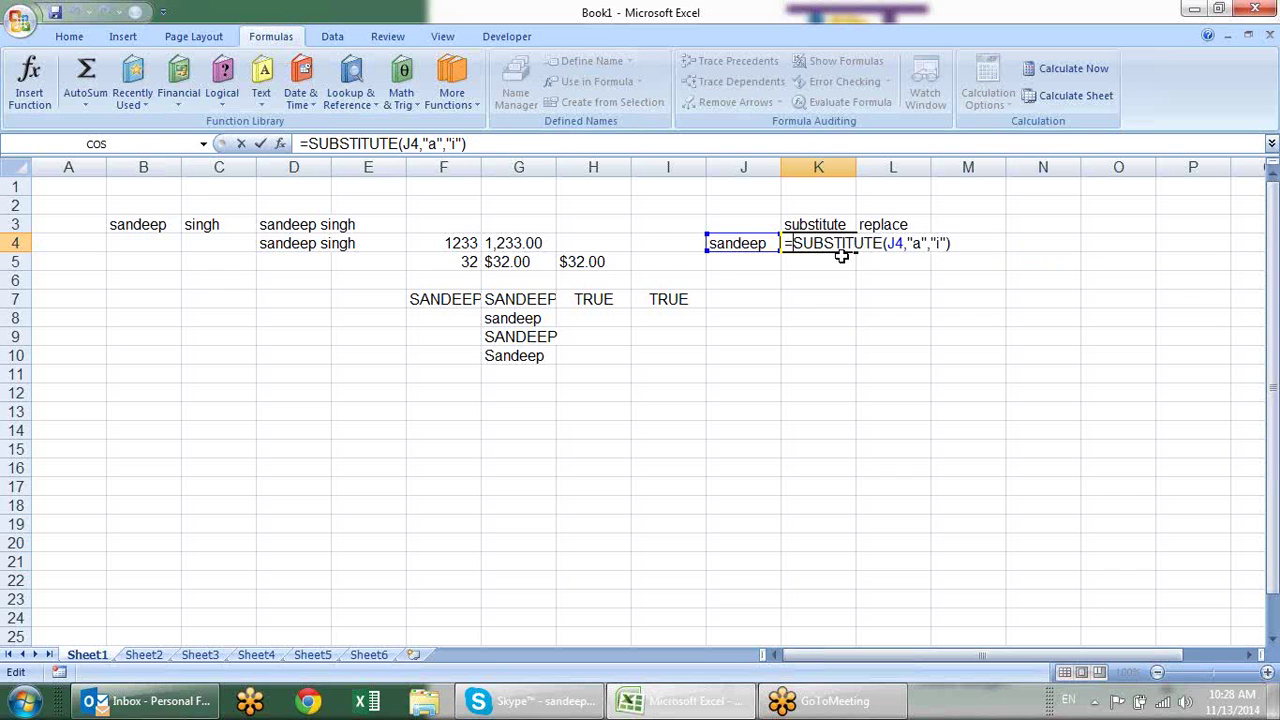
pyautogui.write('sub')
pyautogui.doubleClick(880, 263)
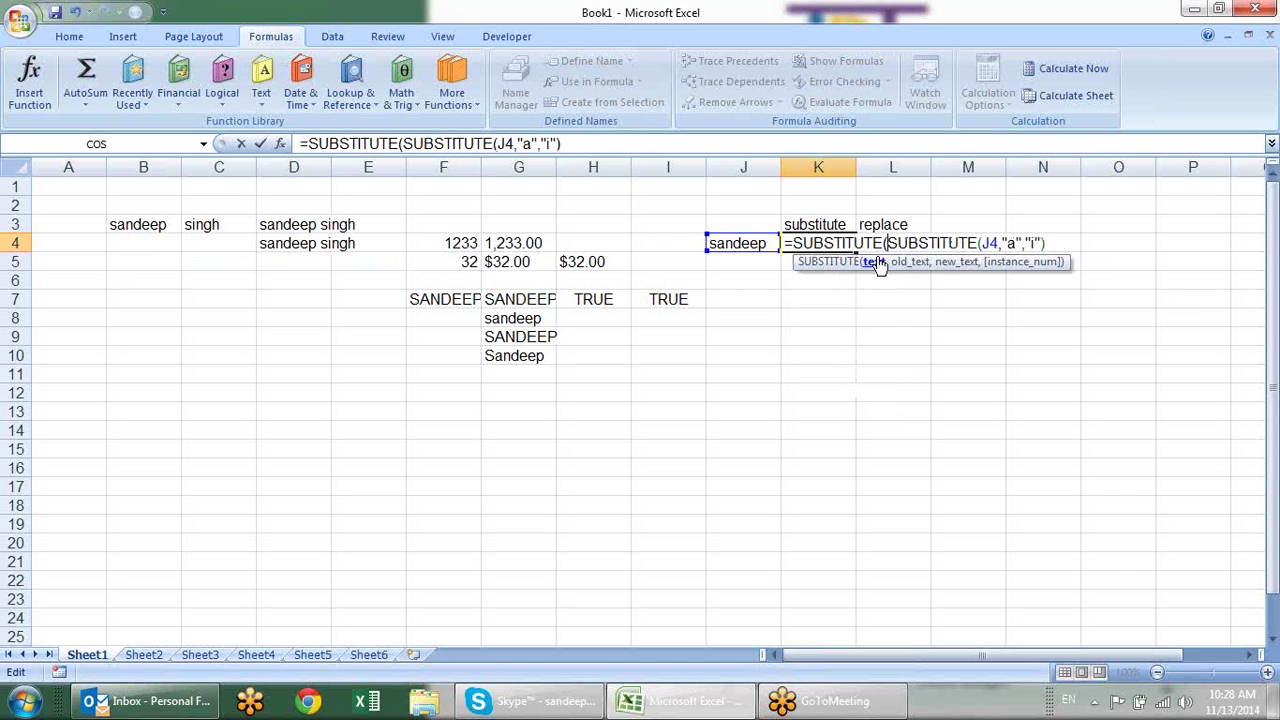
pyautogui.click(874, 264)
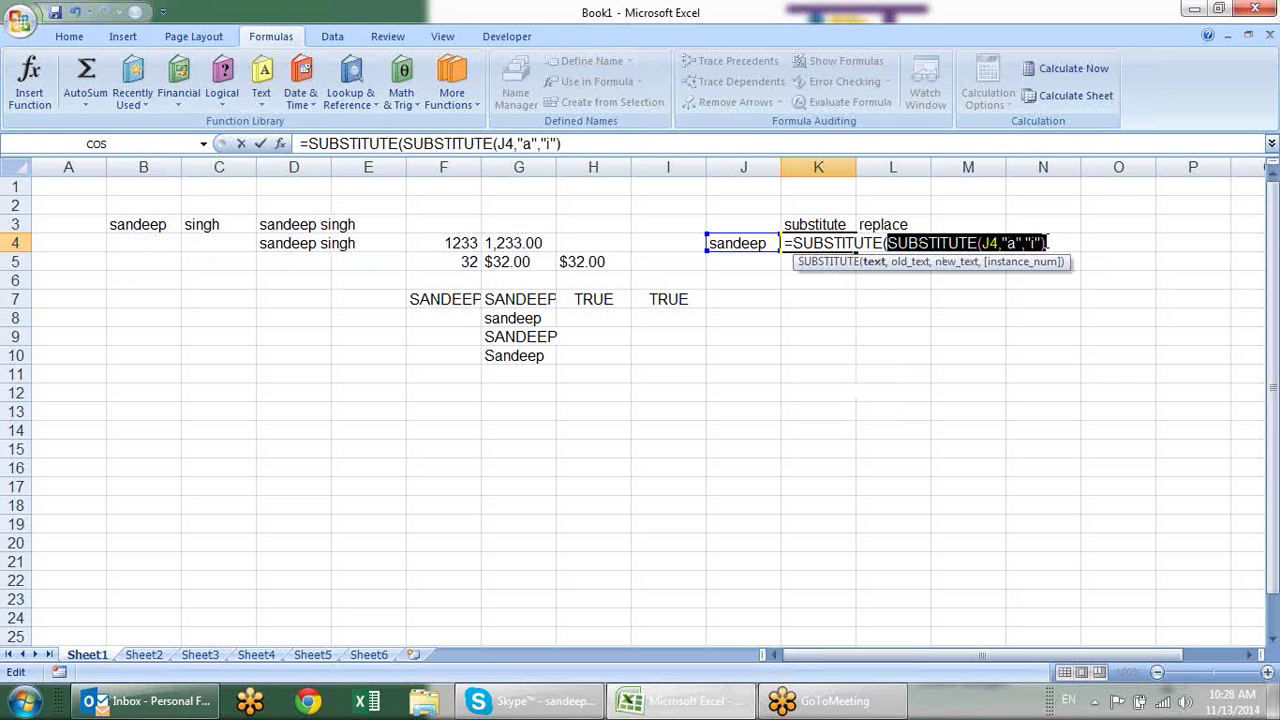
pyautogui.click(1064, 241)
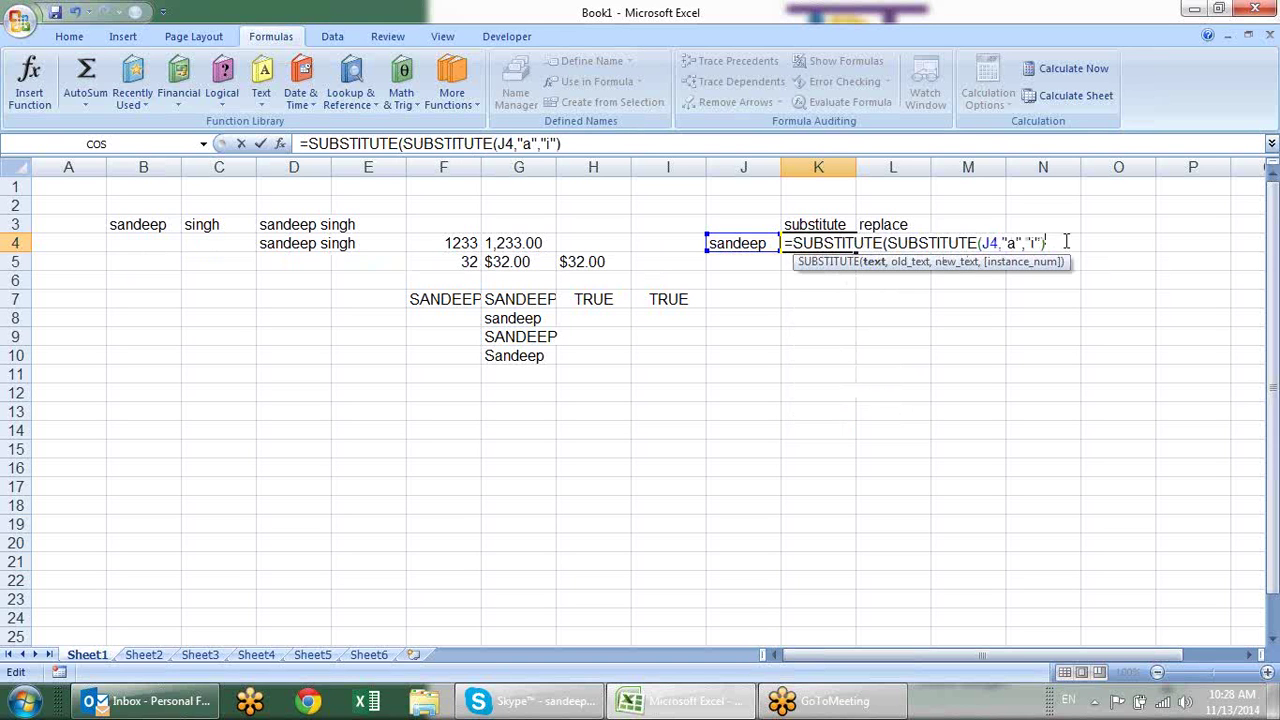
pyautogui.write(',"')
pyautogui.write('E"')
pyautogui.press('BackSpace')
pyautogui.press('BackSpace')
pyautogui.write('e')
pyautogui.write('",')
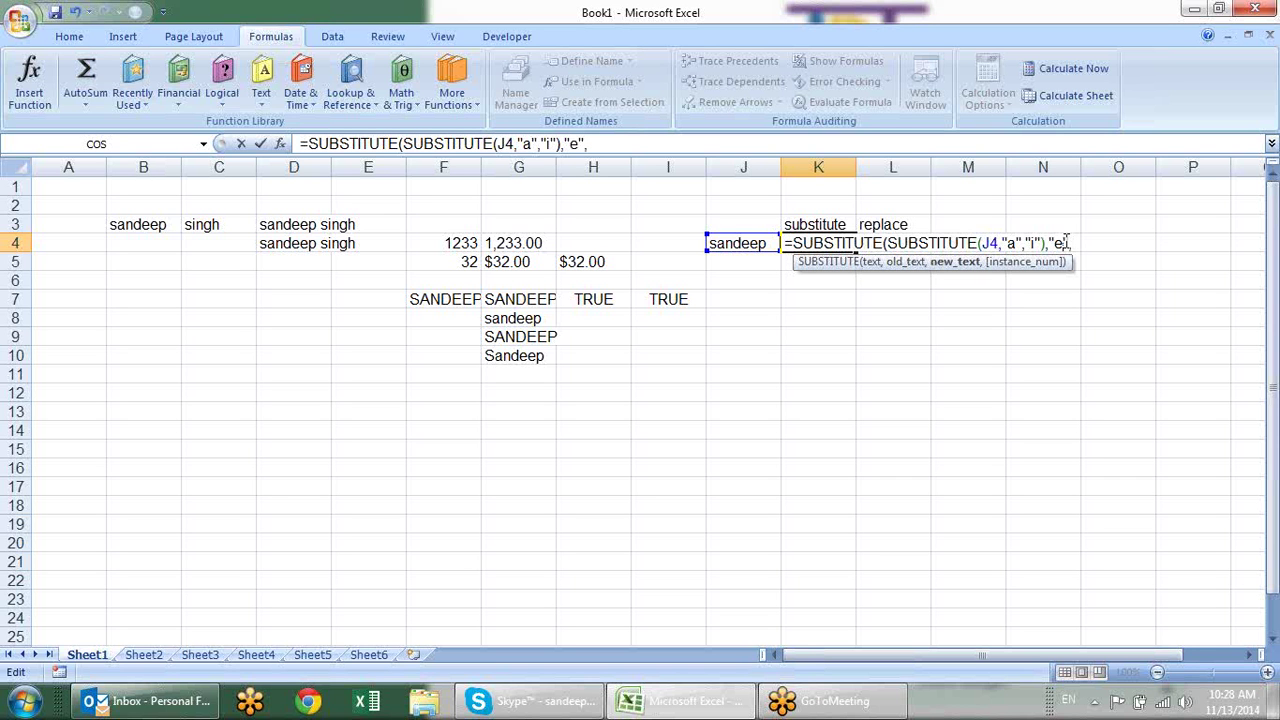
pyautogui.write('"U')
pyautogui.press('BackSpace')
pyautogui.write('u"')
pyautogui.write(')')
pyautogui.press('Return')
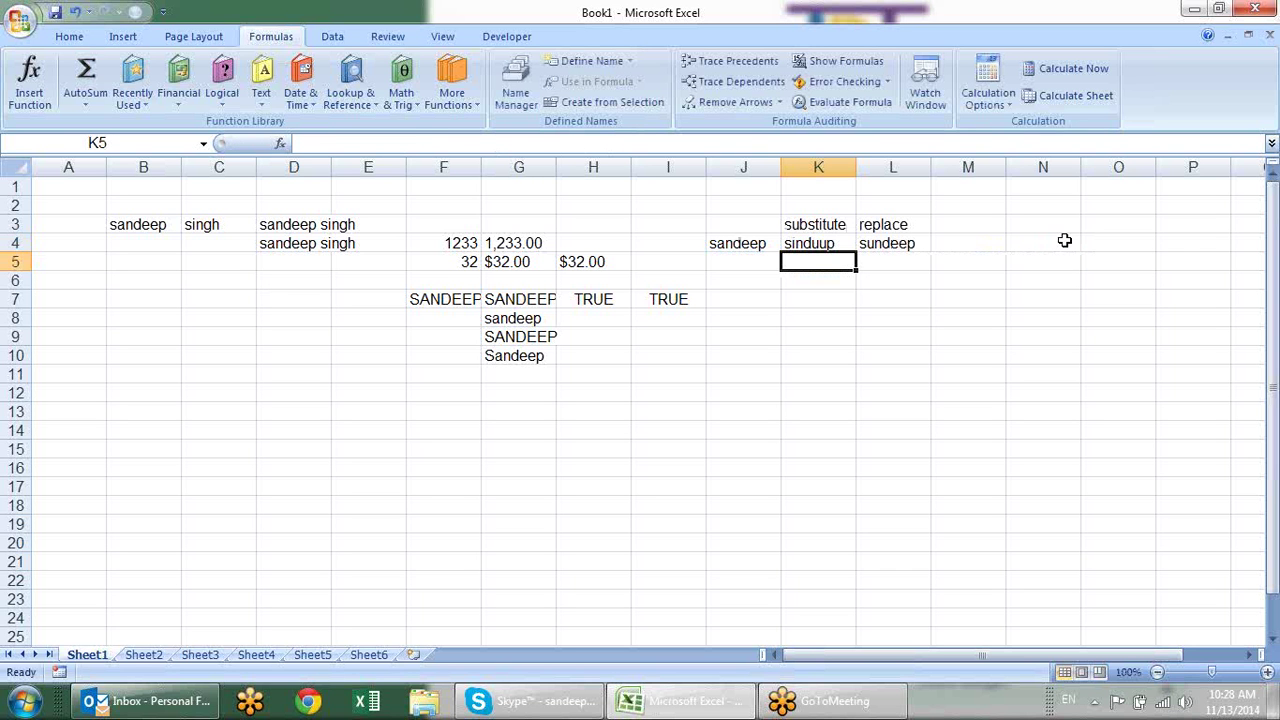
pyautogui.press('Up')
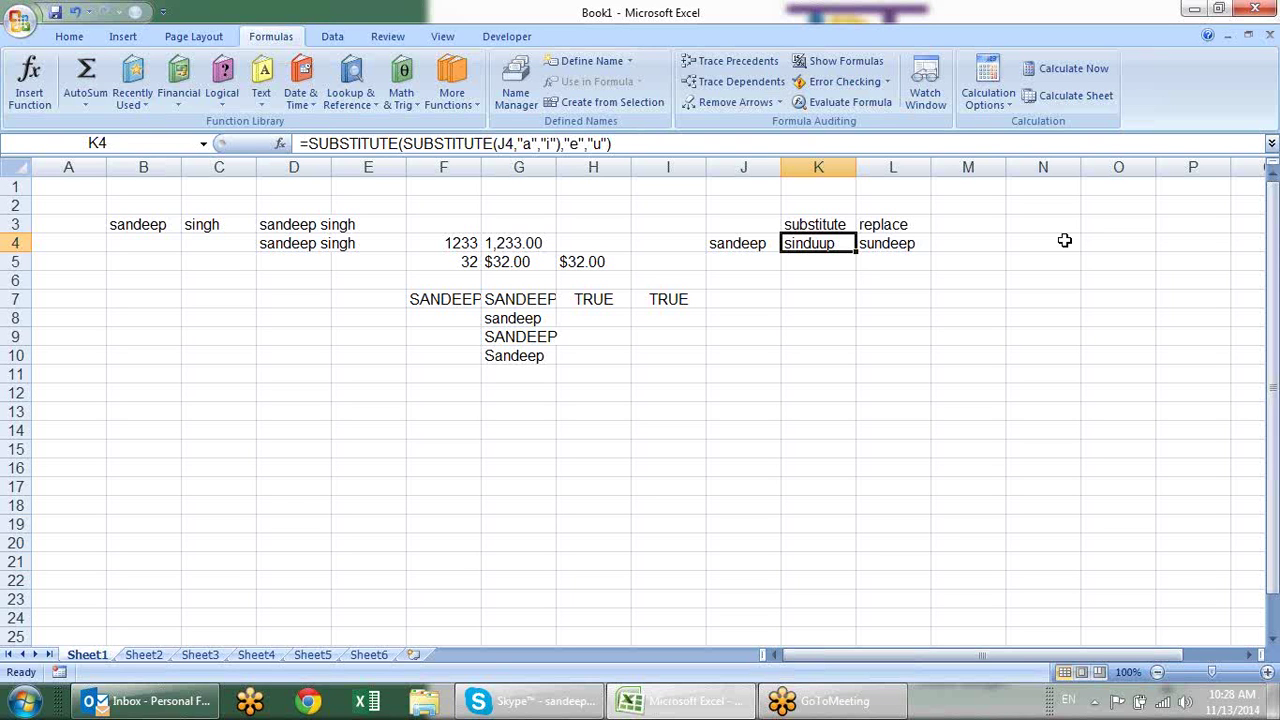
pyautogui.press('Down')
pyautogui.press('Down')
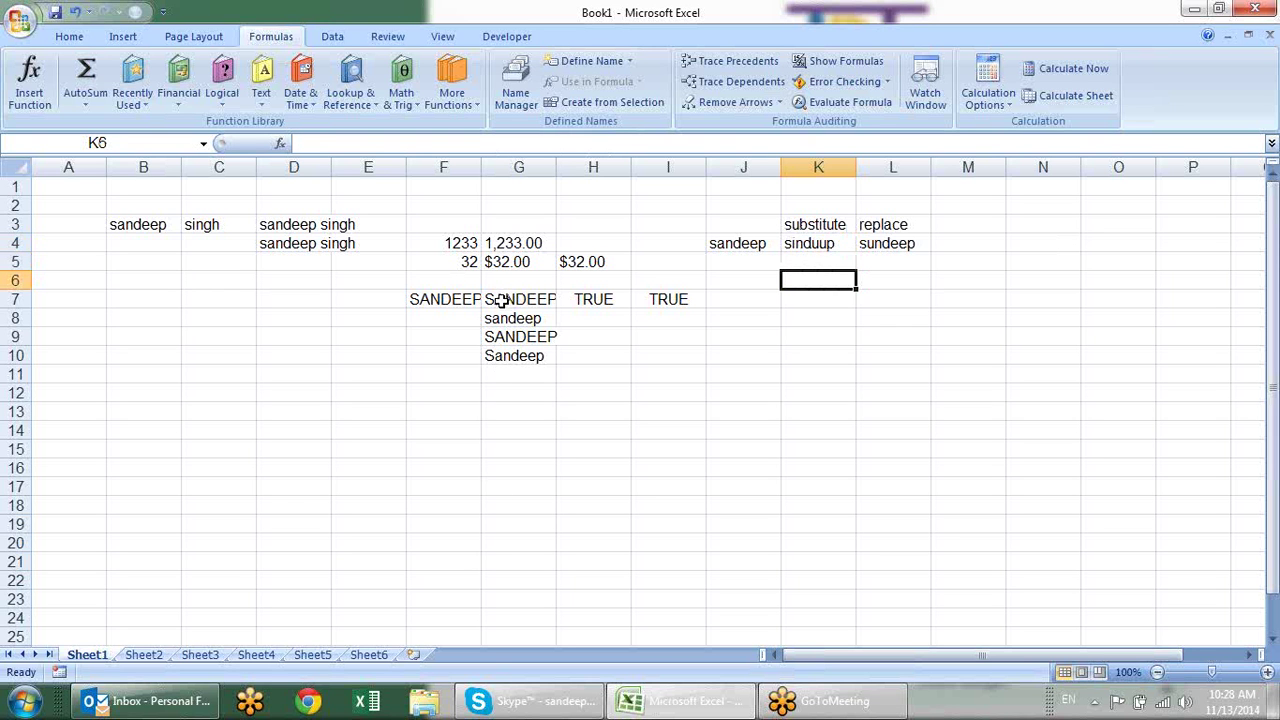
pyautogui.click(262, 85)
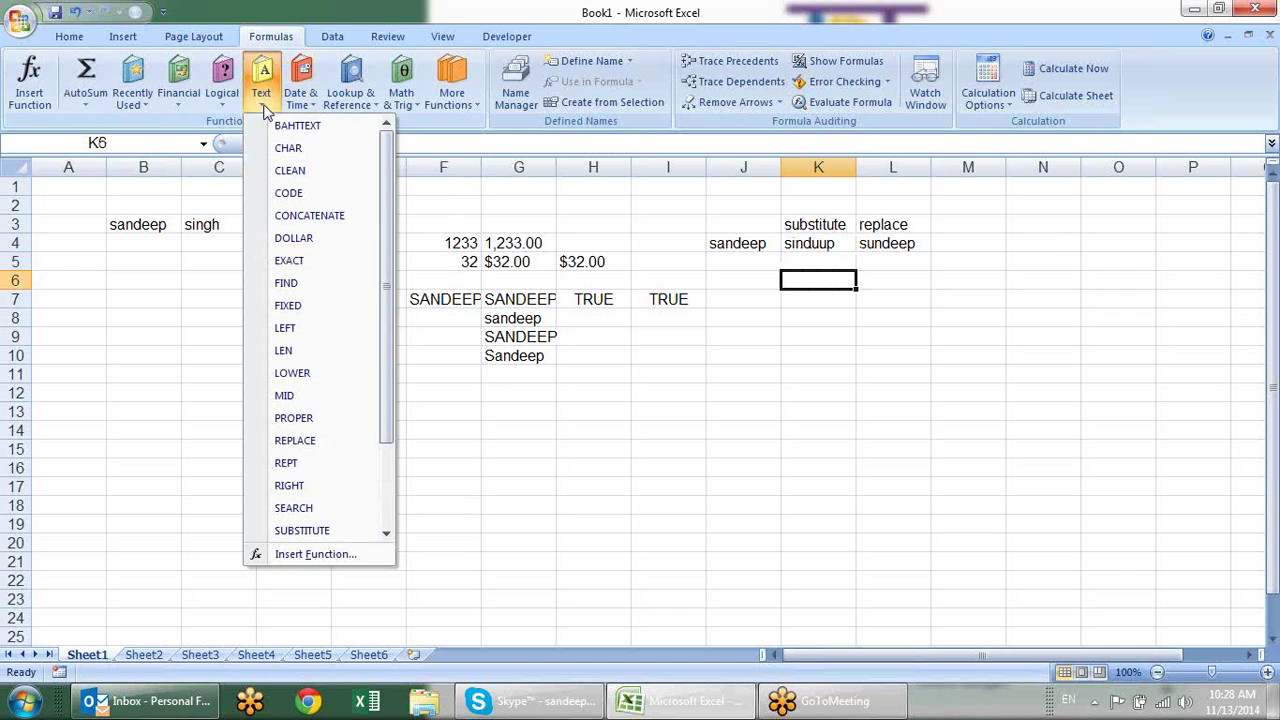
pyautogui.click(391, 188)
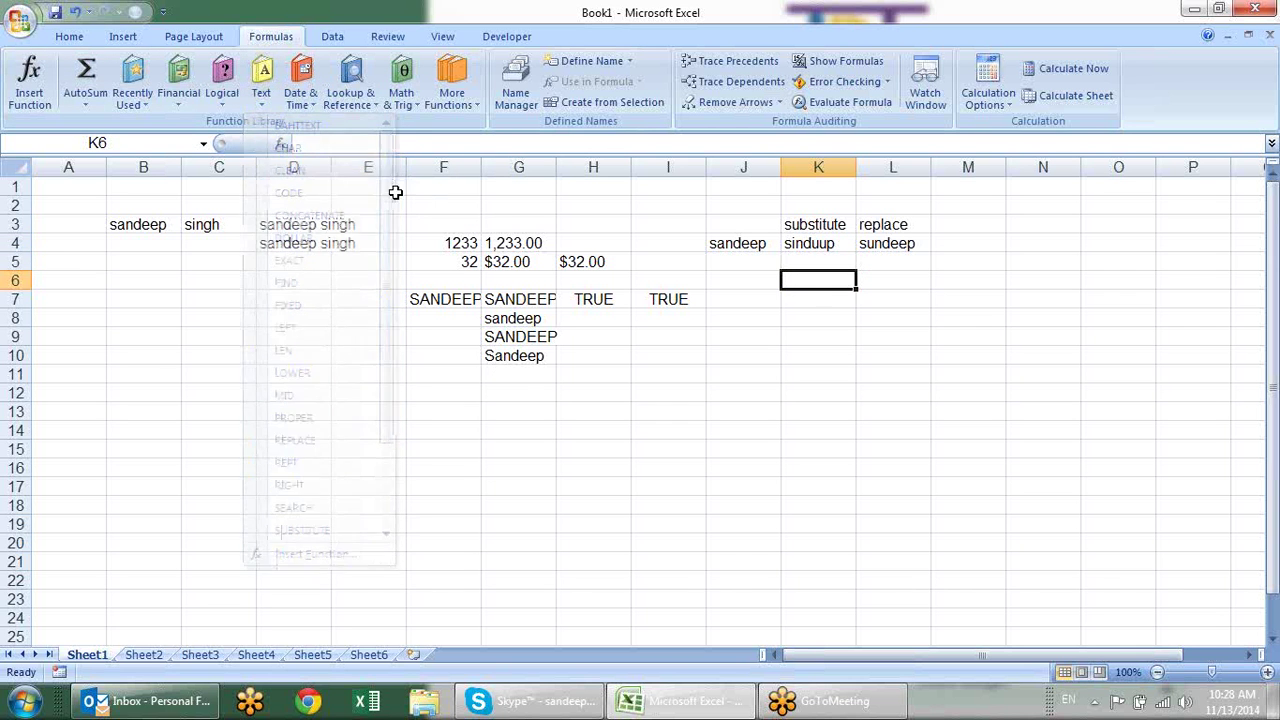
pyautogui.click(260, 90)
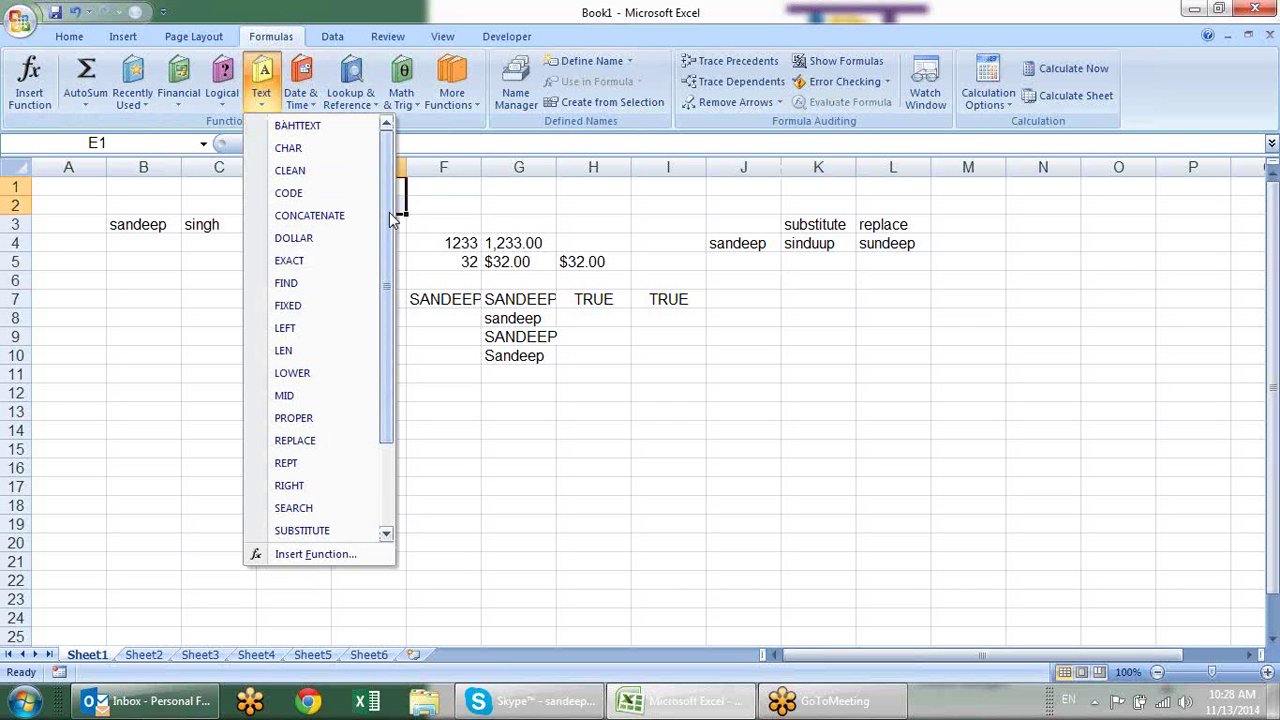
pyautogui.scroll(-1, 388, 275)
pyautogui.scroll(-1, 388, 275)
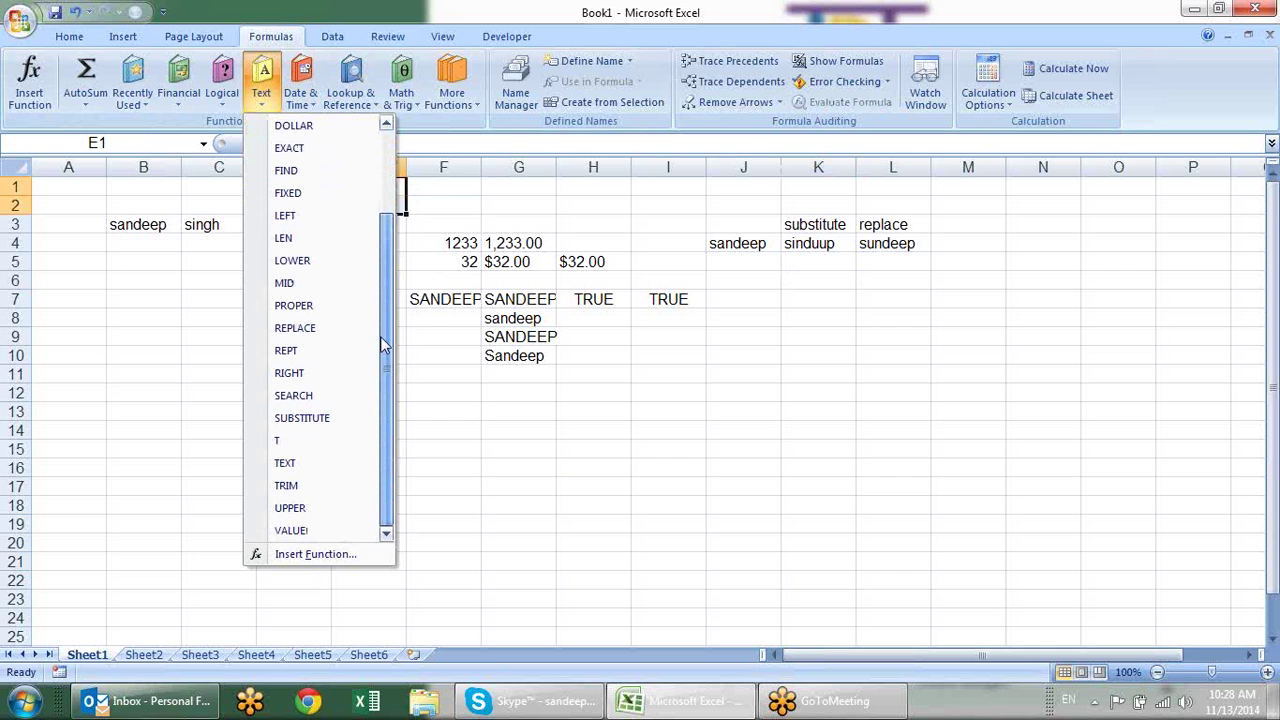
pyautogui.click(709, 423)
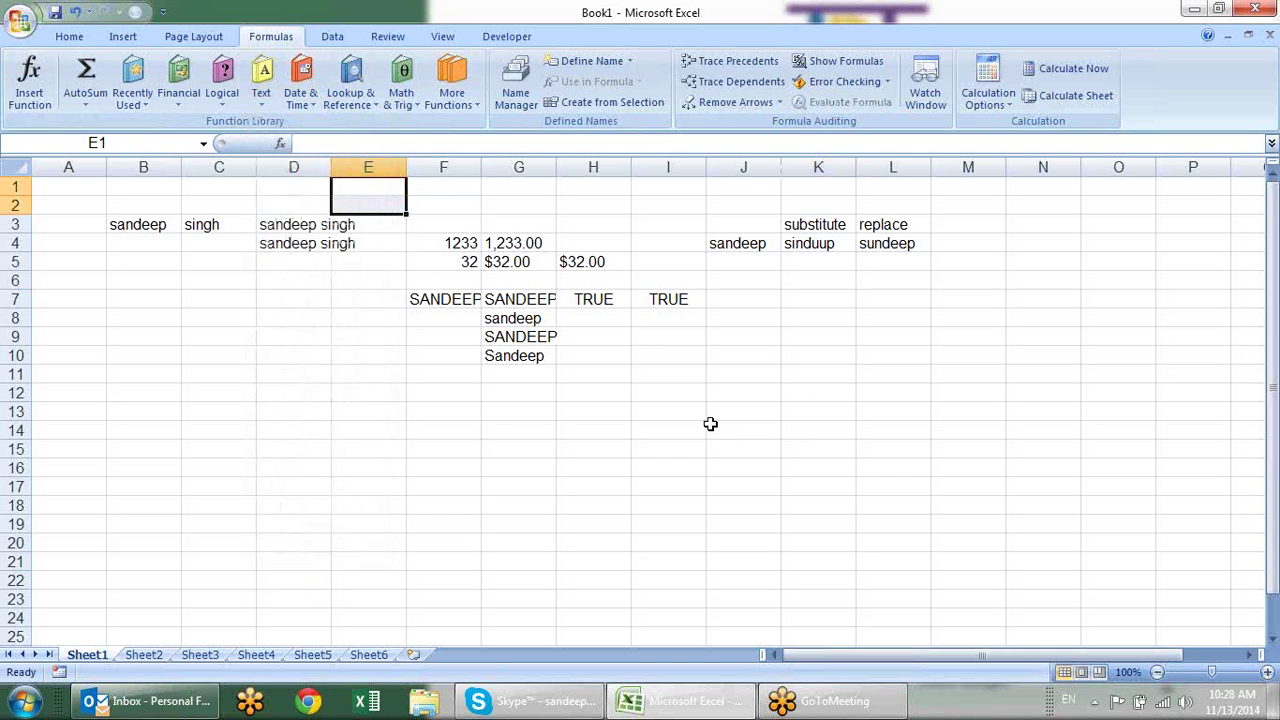
# Enter a space-padded sandeep in D13 and =LEN(D13) in E13, giving 9.
pyautogui.click(325, 410)
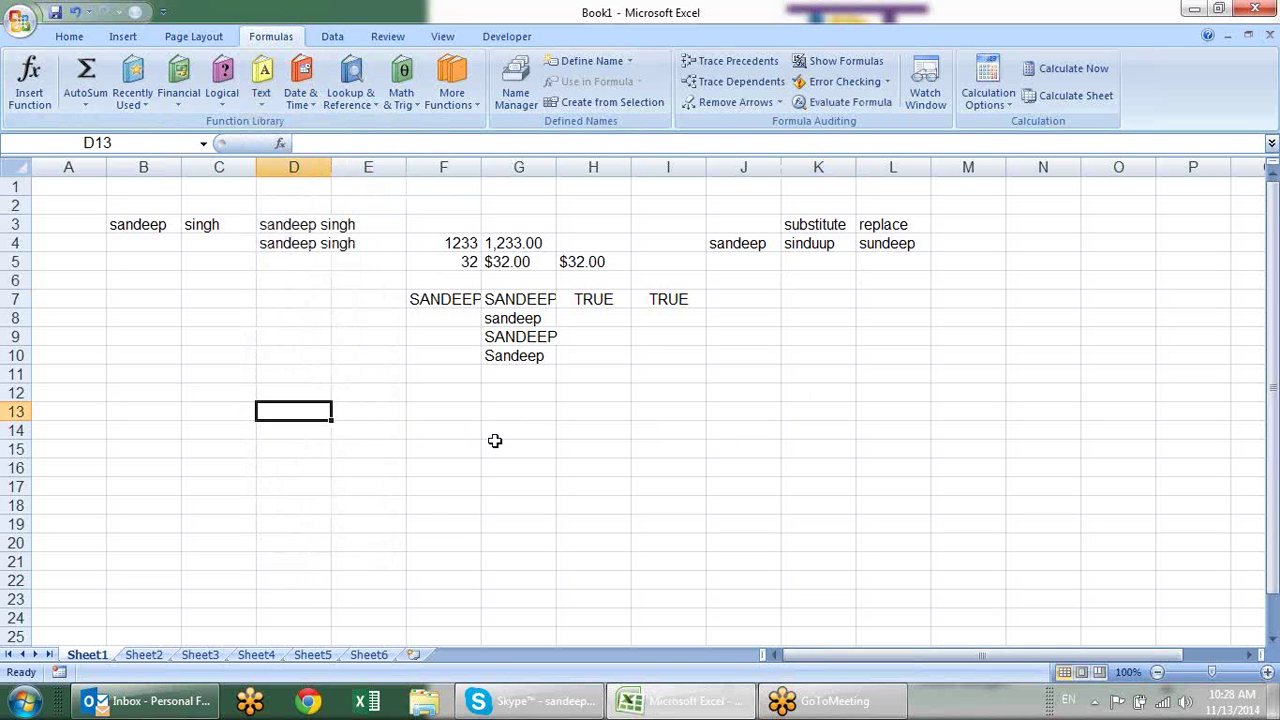
pyautogui.write('sandee')
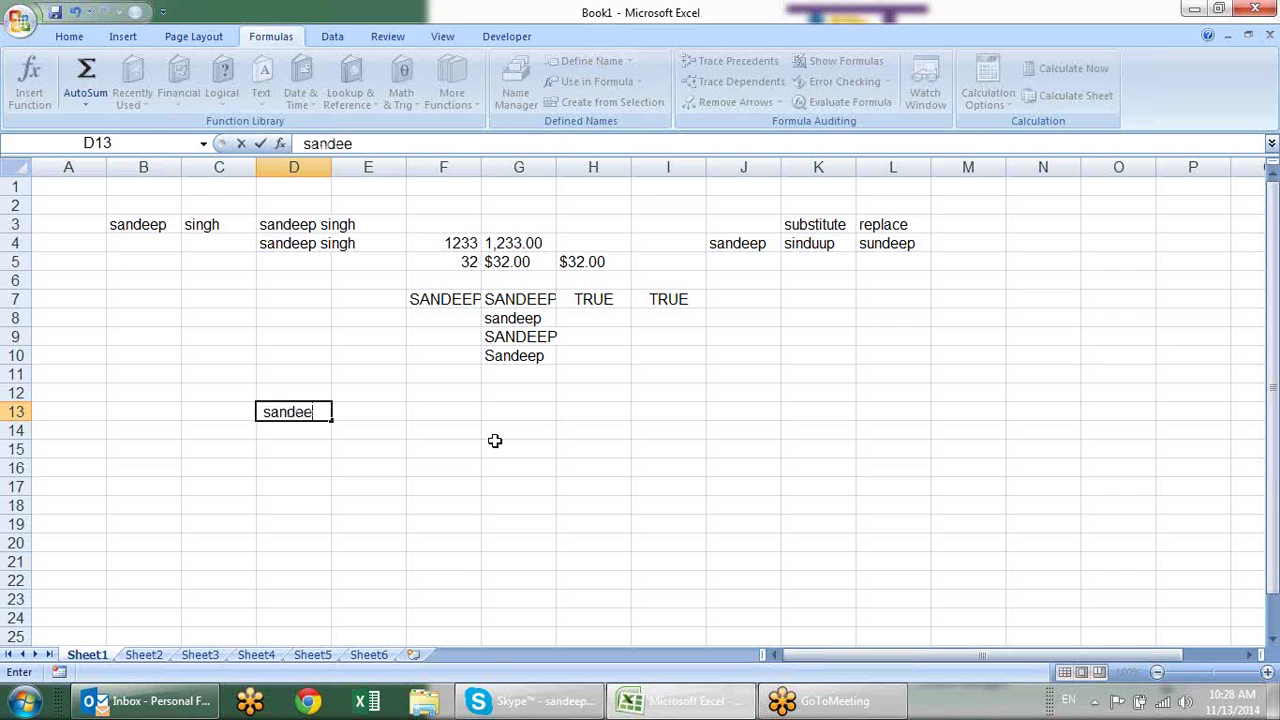
pyautogui.write('p')
pyautogui.press('Return')
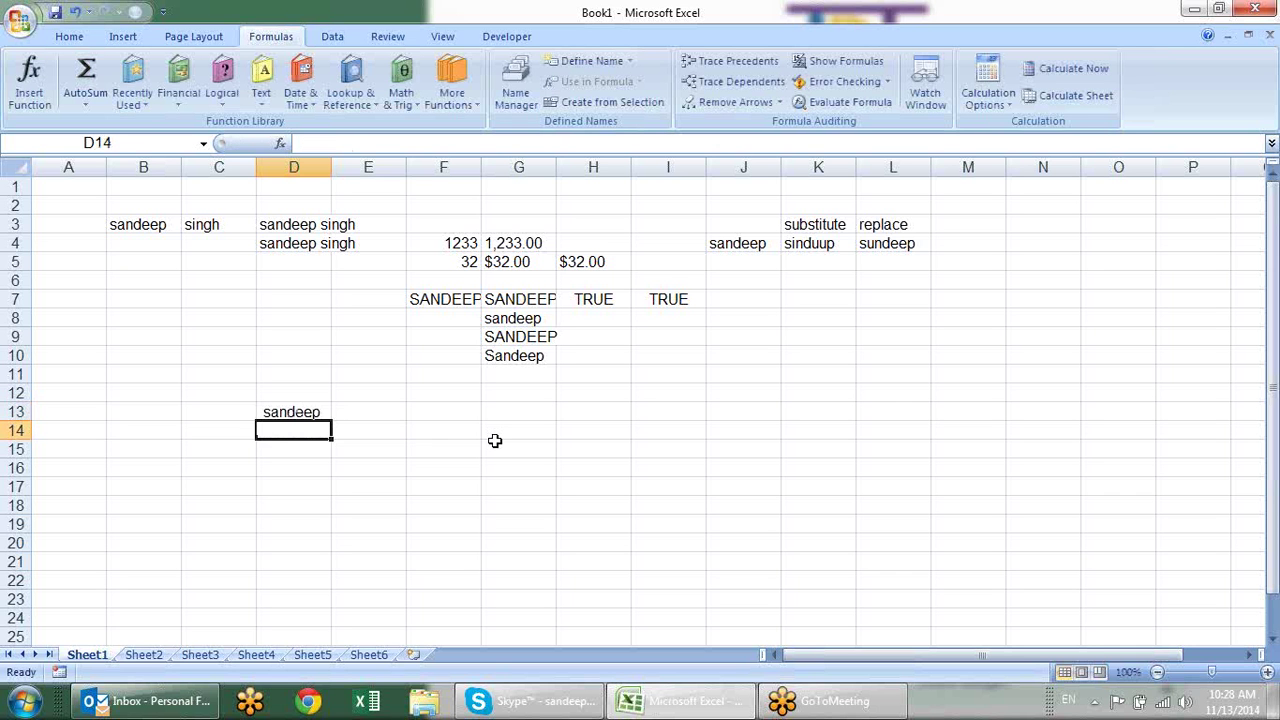
pyautogui.press('Up')
pyautogui.press('Right')
pyautogui.write('=')
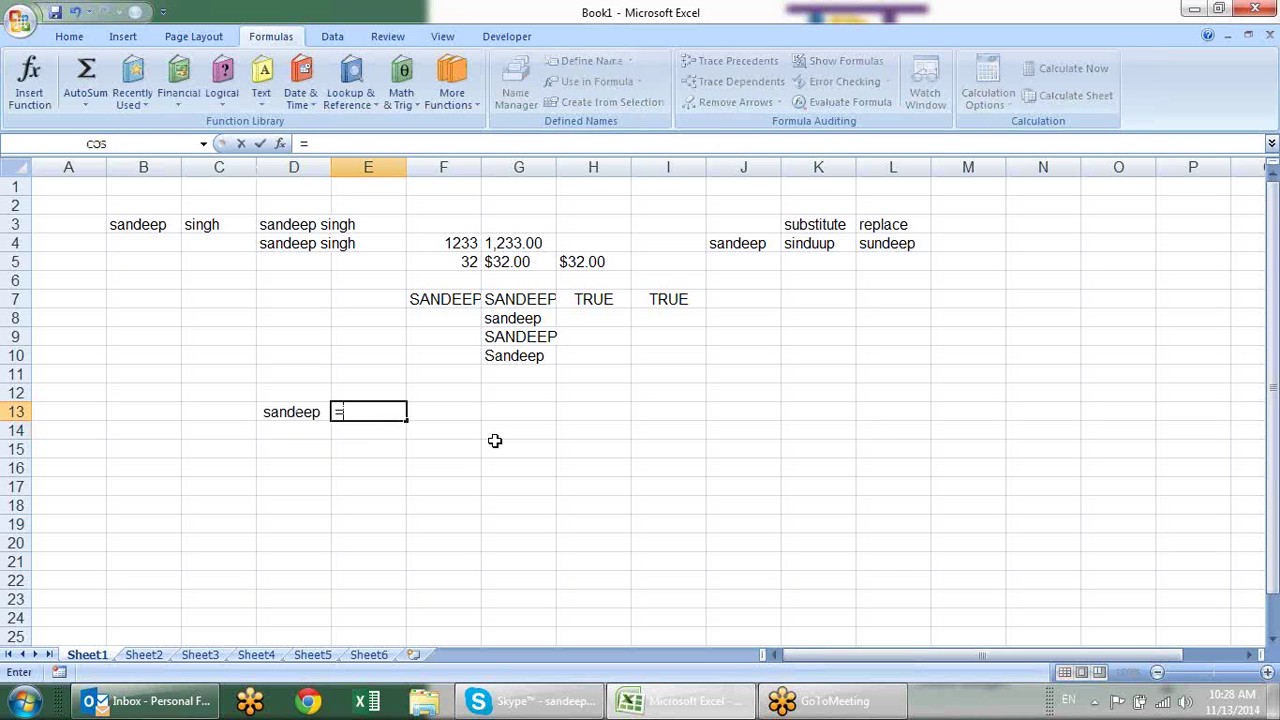
pyautogui.write('len')
pyautogui.press('Tab')
pyautogui.press('Left')
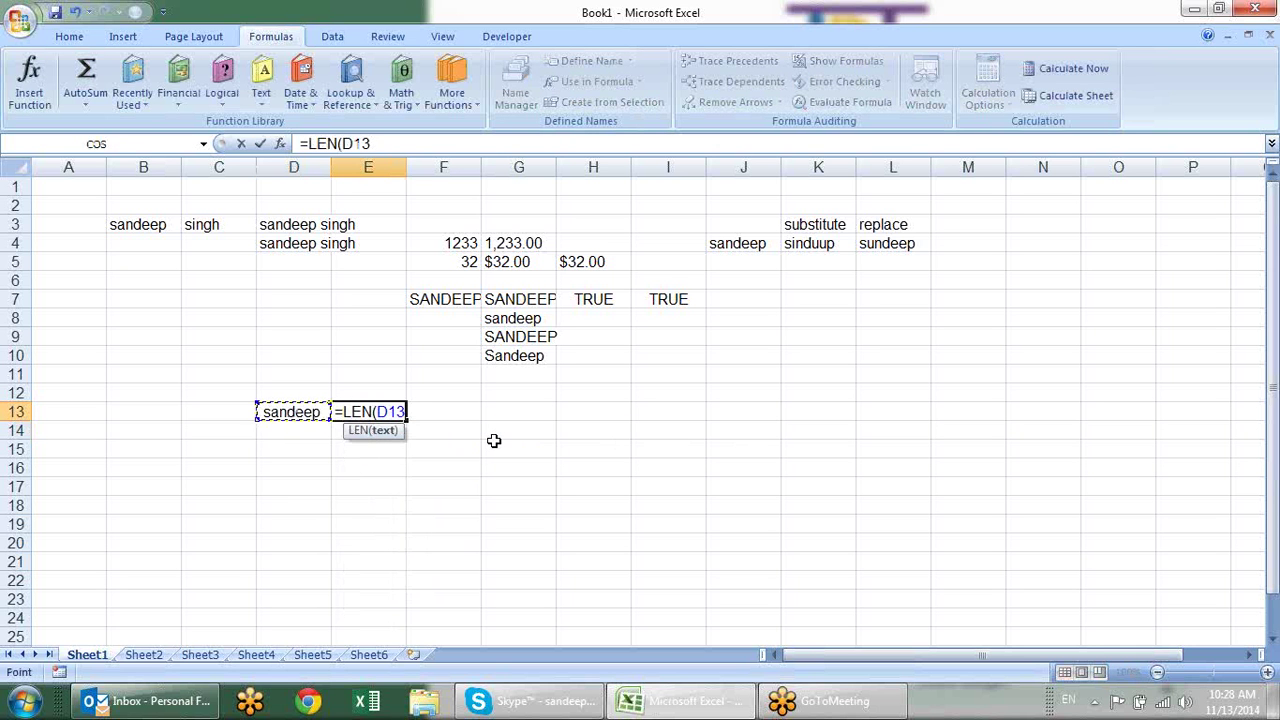
pyautogui.press('Return')
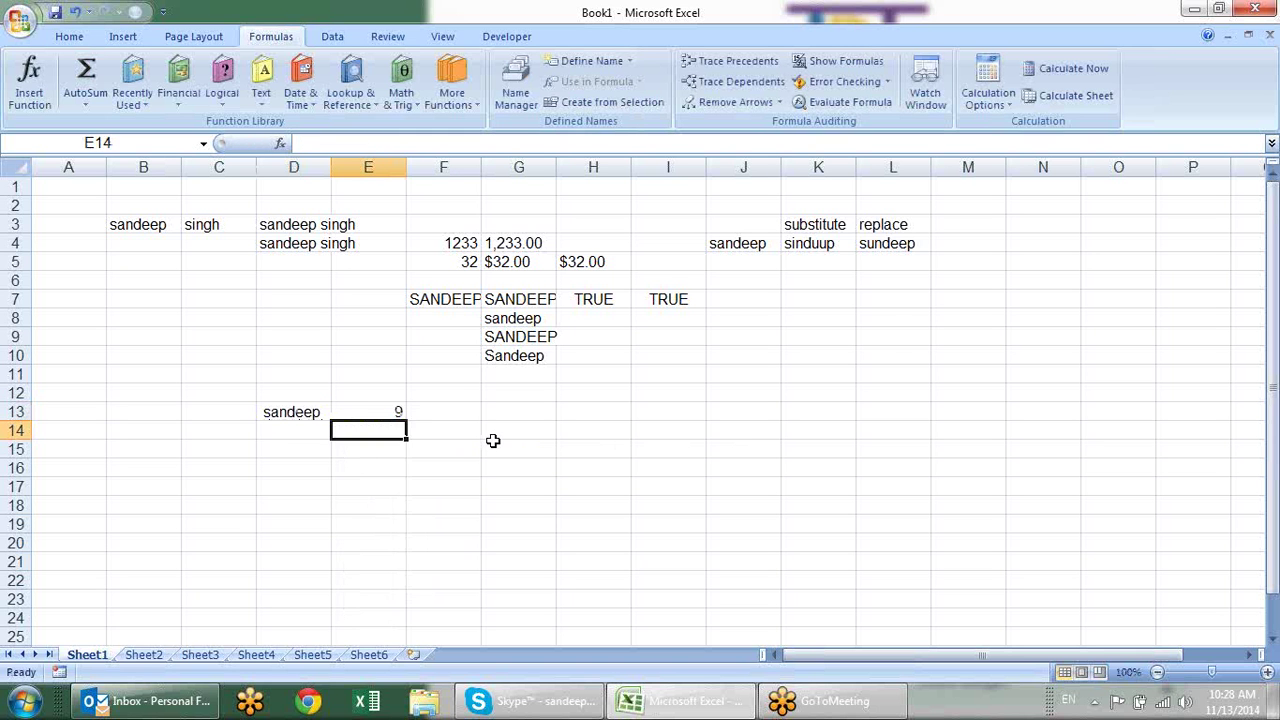
# Put =TRIM(D13) in D14 and fill the LEN formula down to E14, giving 7.
pyautogui.press('Left')
pyautogui.write('=trim')
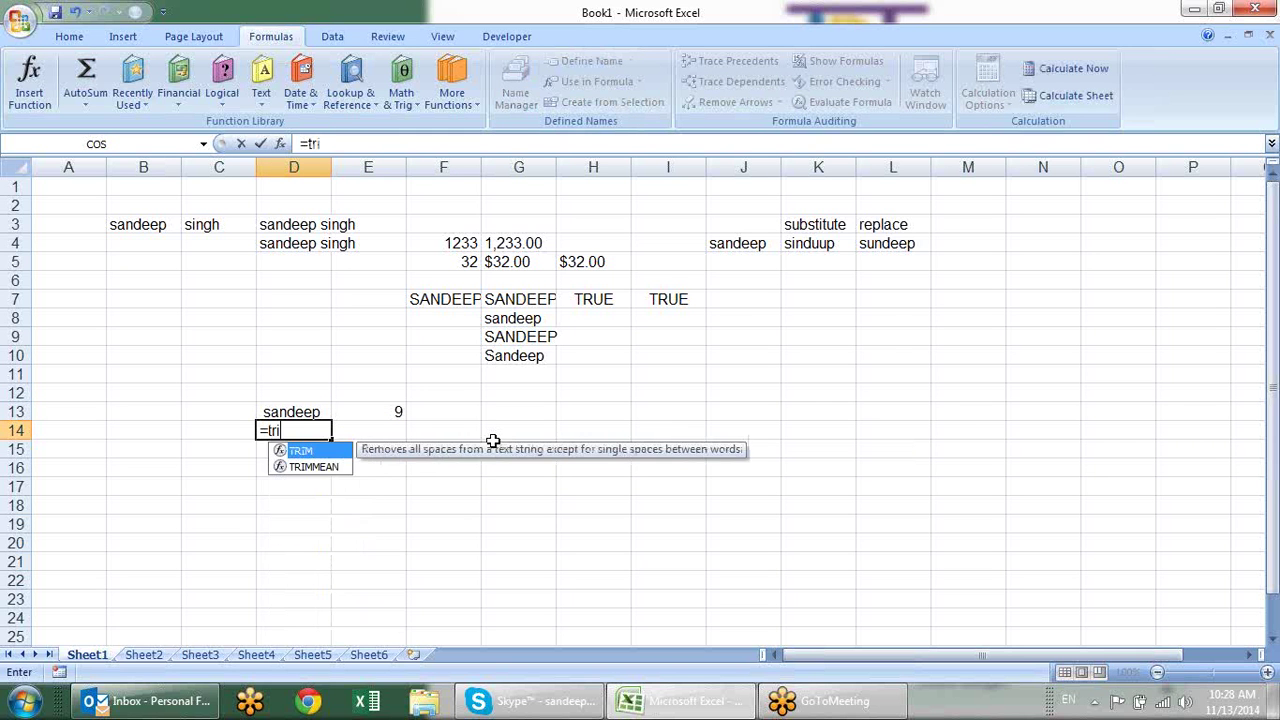
pyautogui.press('Tab')
pyautogui.press('Up')
pyautogui.press('Return')
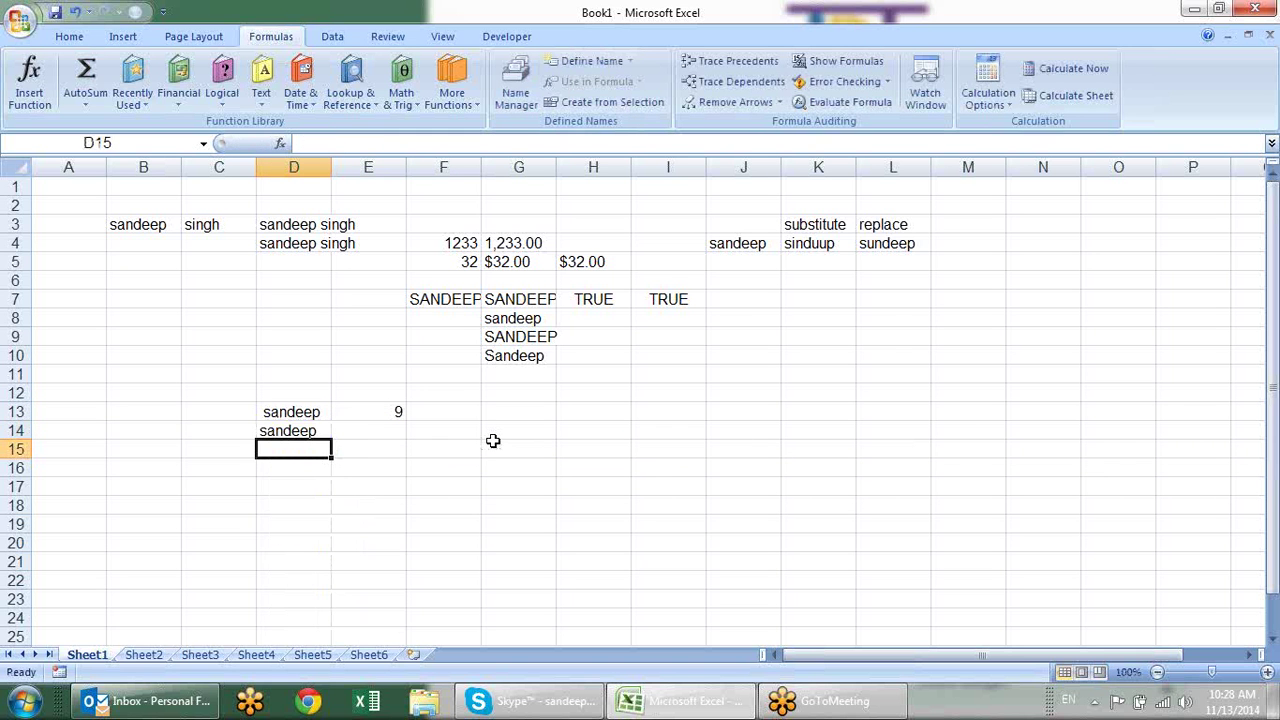
pyautogui.press('Up')
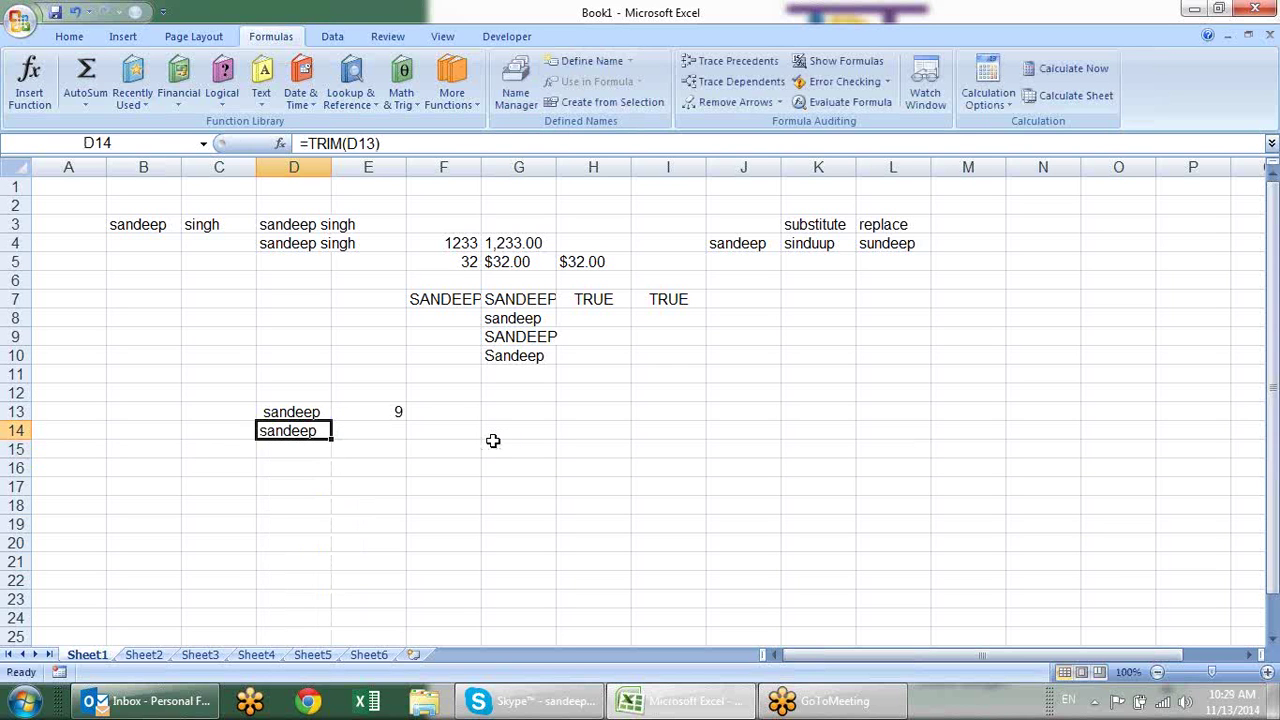
pyautogui.press('Right')
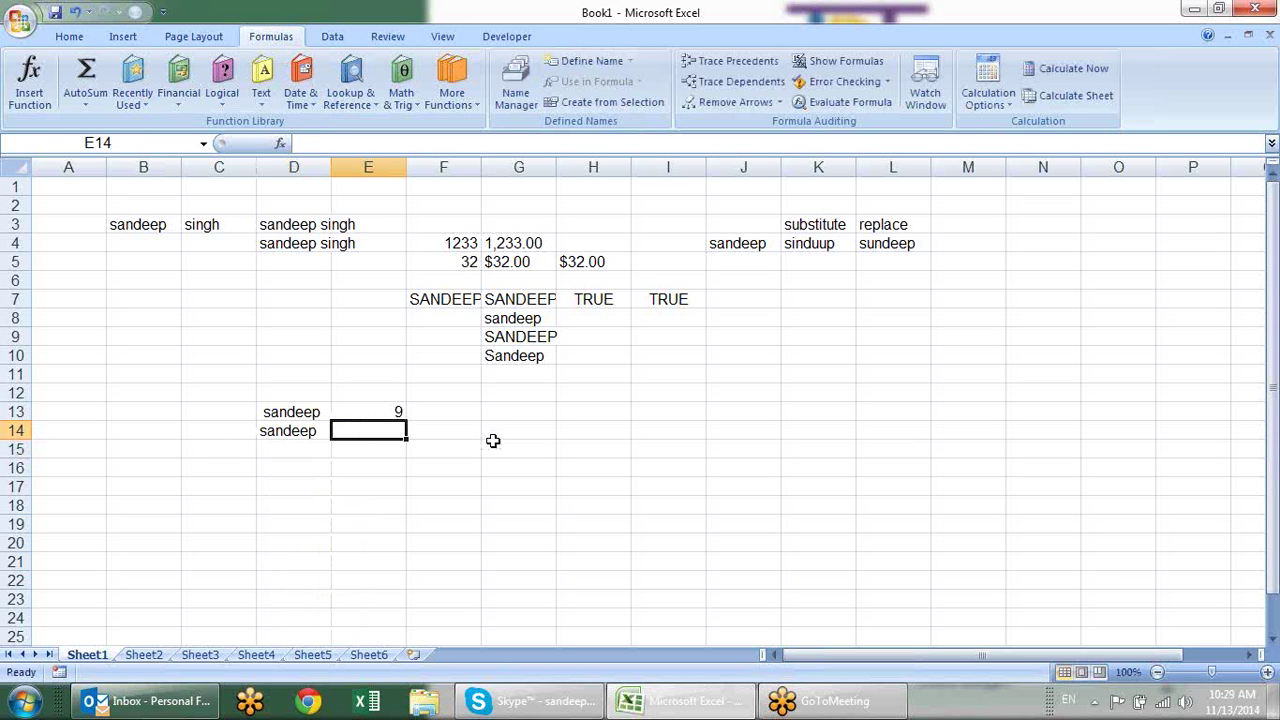
pyautogui.hotkey('ctrl', 'd')
# Append singh to D13's text, making it sandeep singh with length 15.
pyautogui.press('Left')
pyautogui.press('F2')
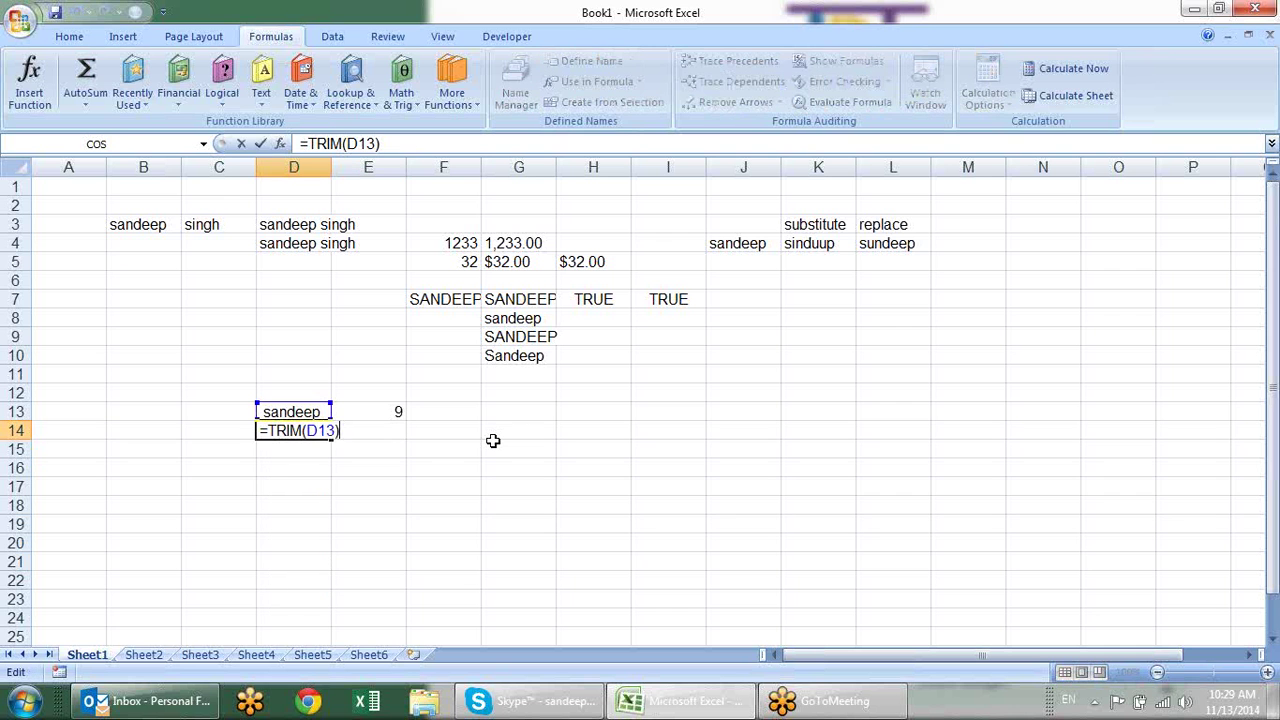
pyautogui.press('Escape')
pyautogui.press('Up')
pyautogui.press('F2')
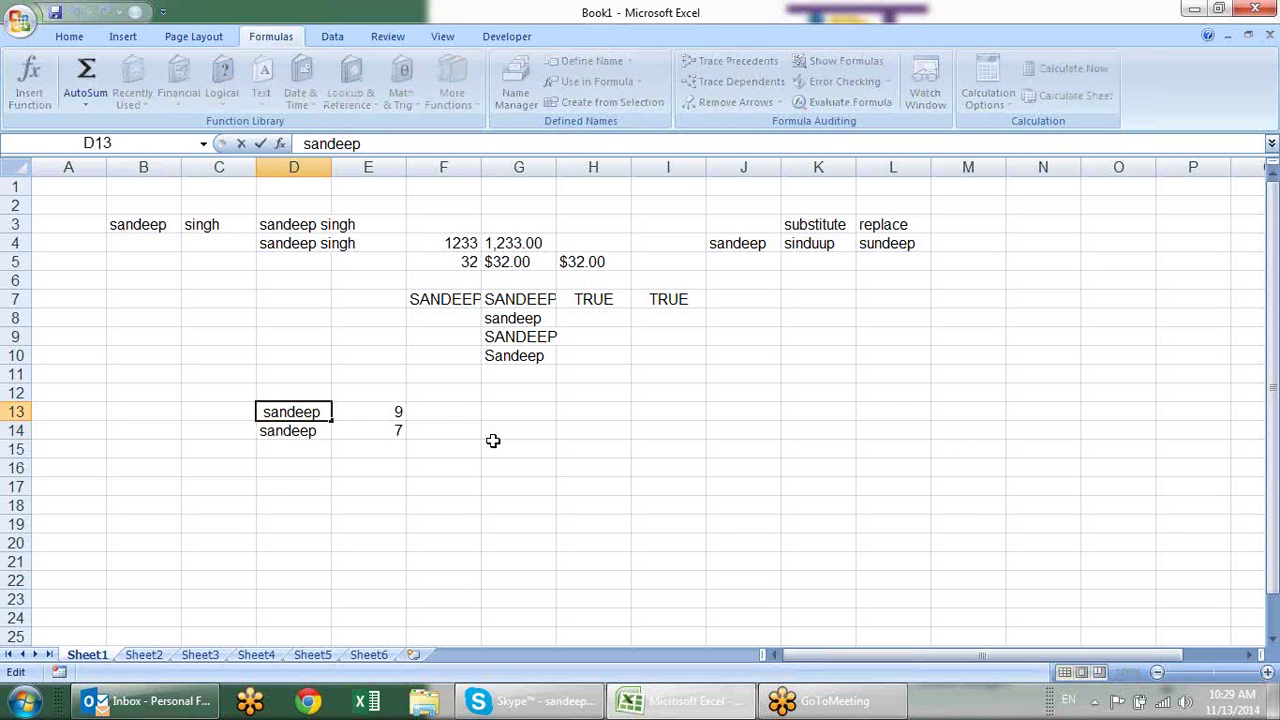
pyautogui.write('singh')
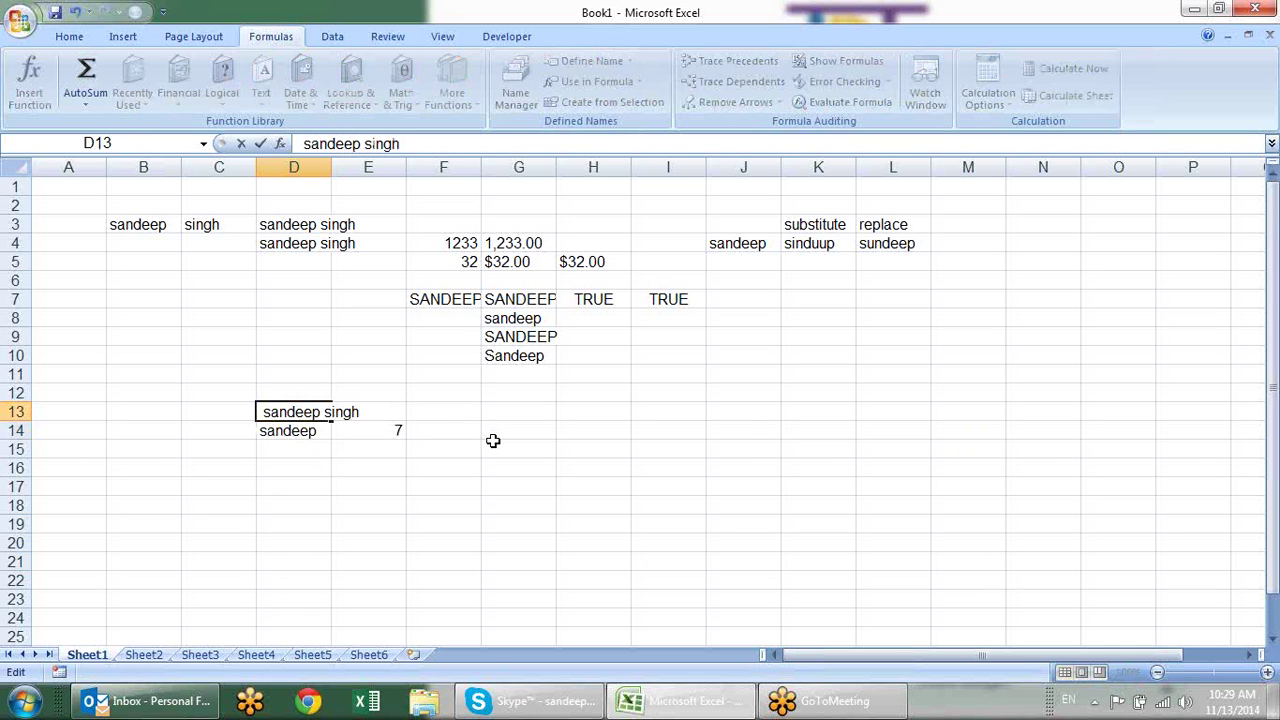
pyautogui.press('Return')
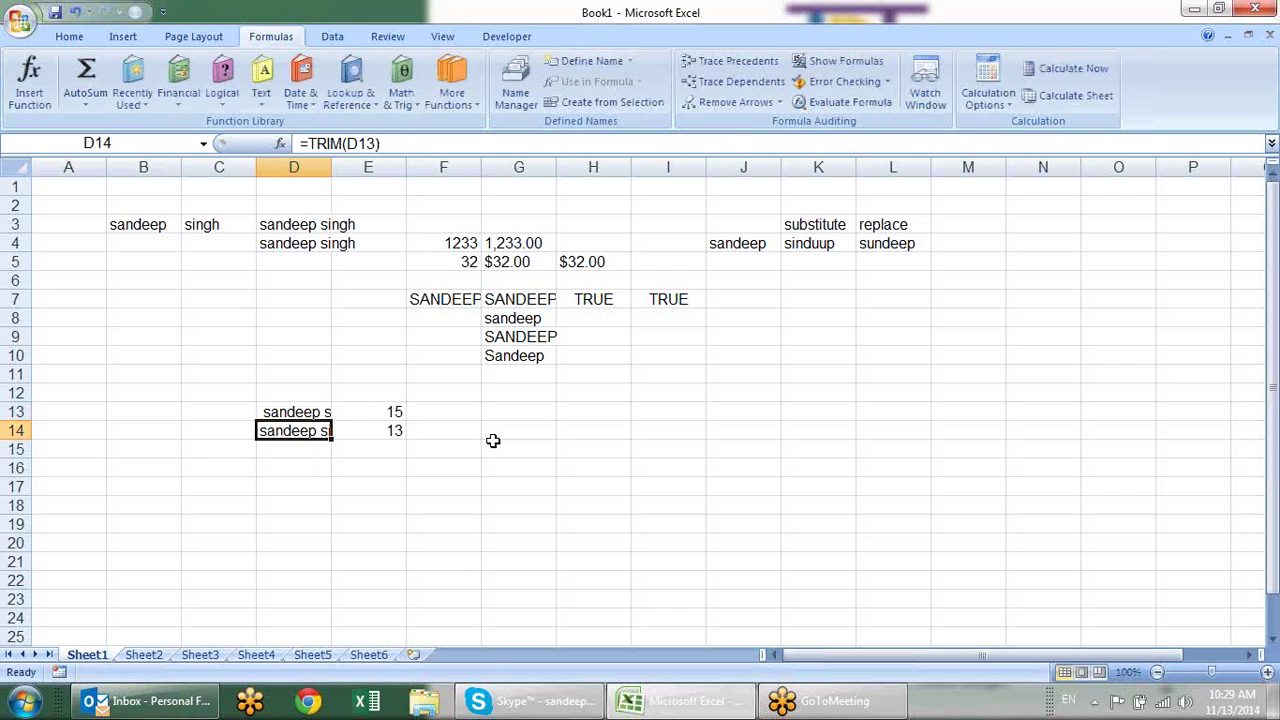
# Autofit column D to show the full text, then reselect D13.
pyautogui.doubleClick(331, 166)
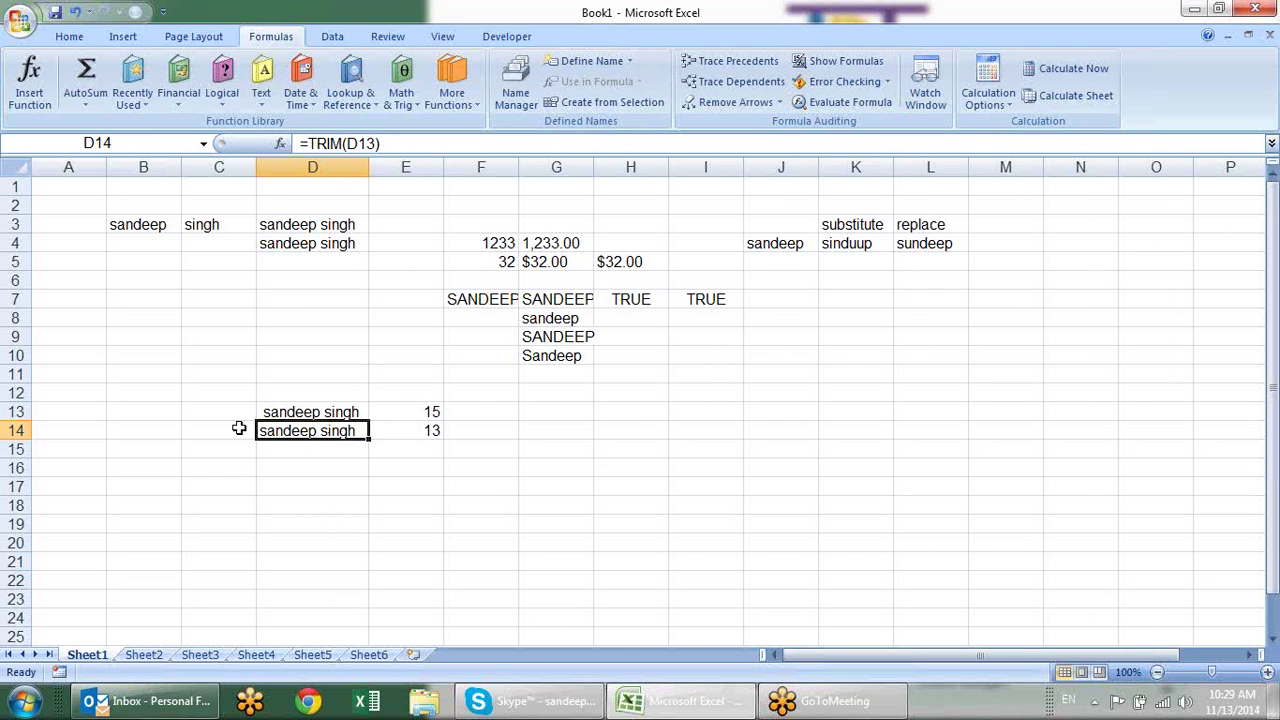
pyautogui.click(354, 490)
pyautogui.click(309, 428)
pyautogui.click(507, 457)
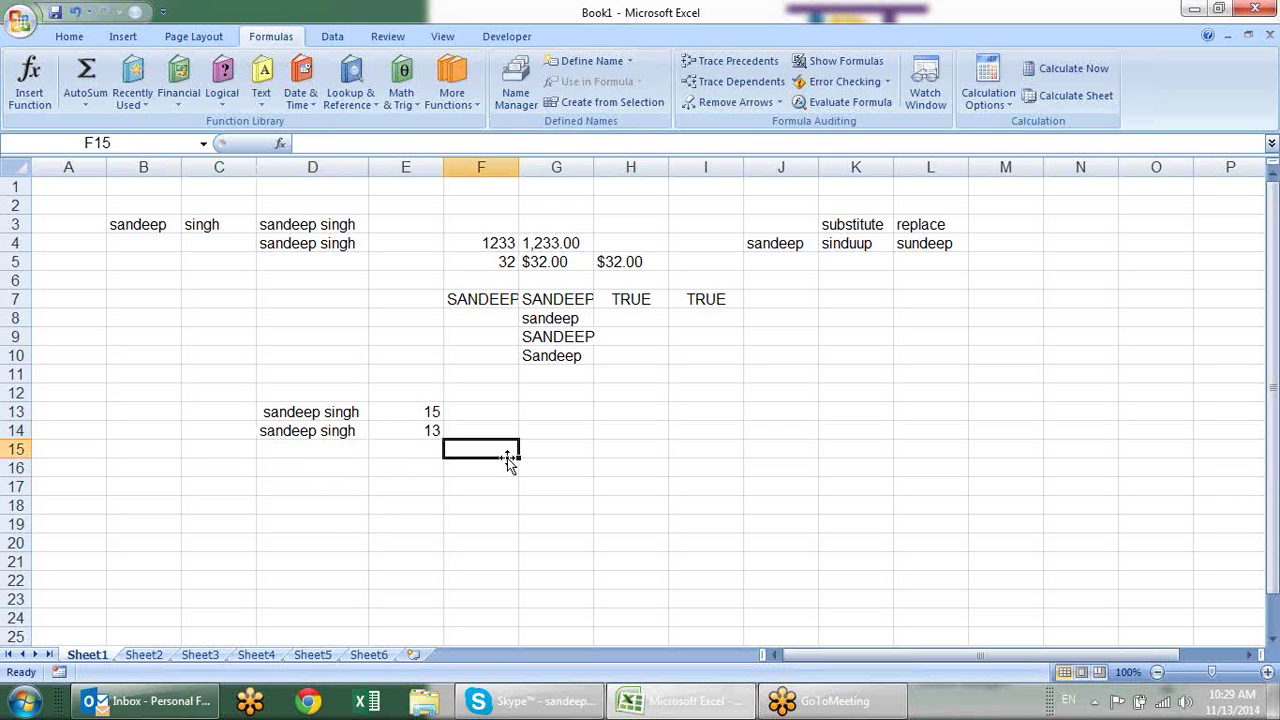
pyautogui.click(342, 409)
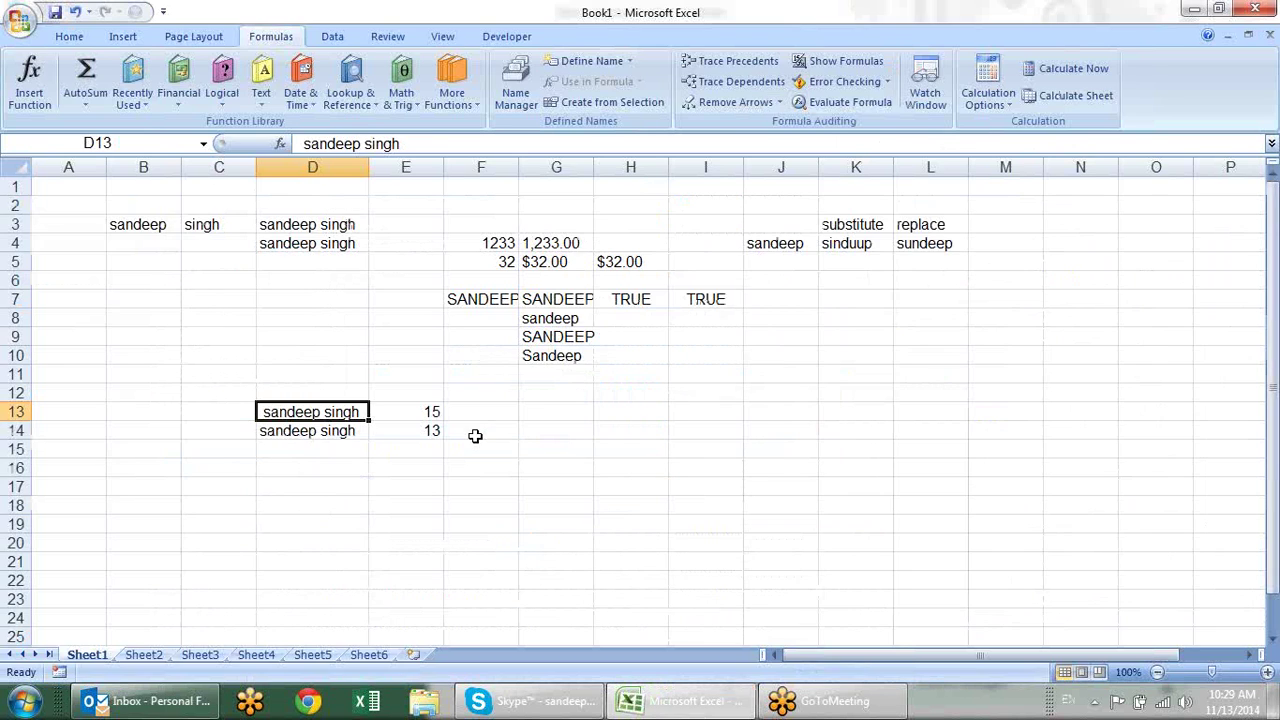
pyautogui.hotkey('alt', 'Tab')
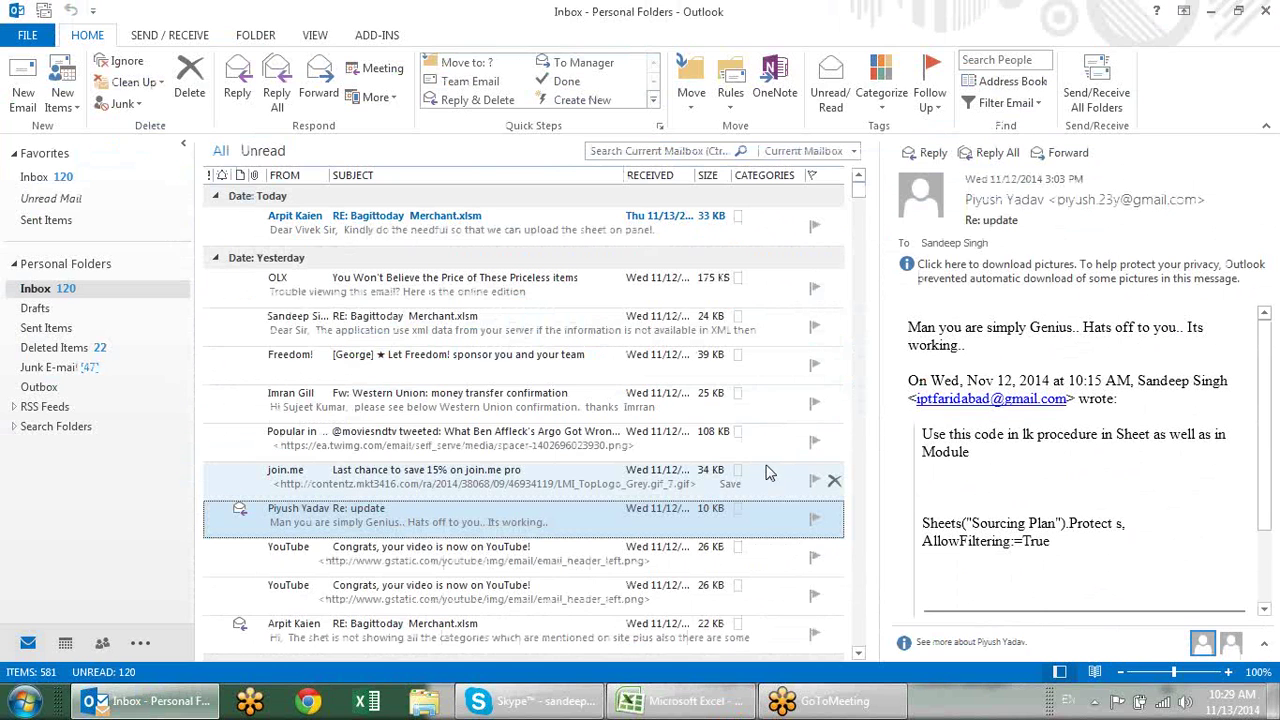
pyautogui.hotkey('alt', 'Tab')
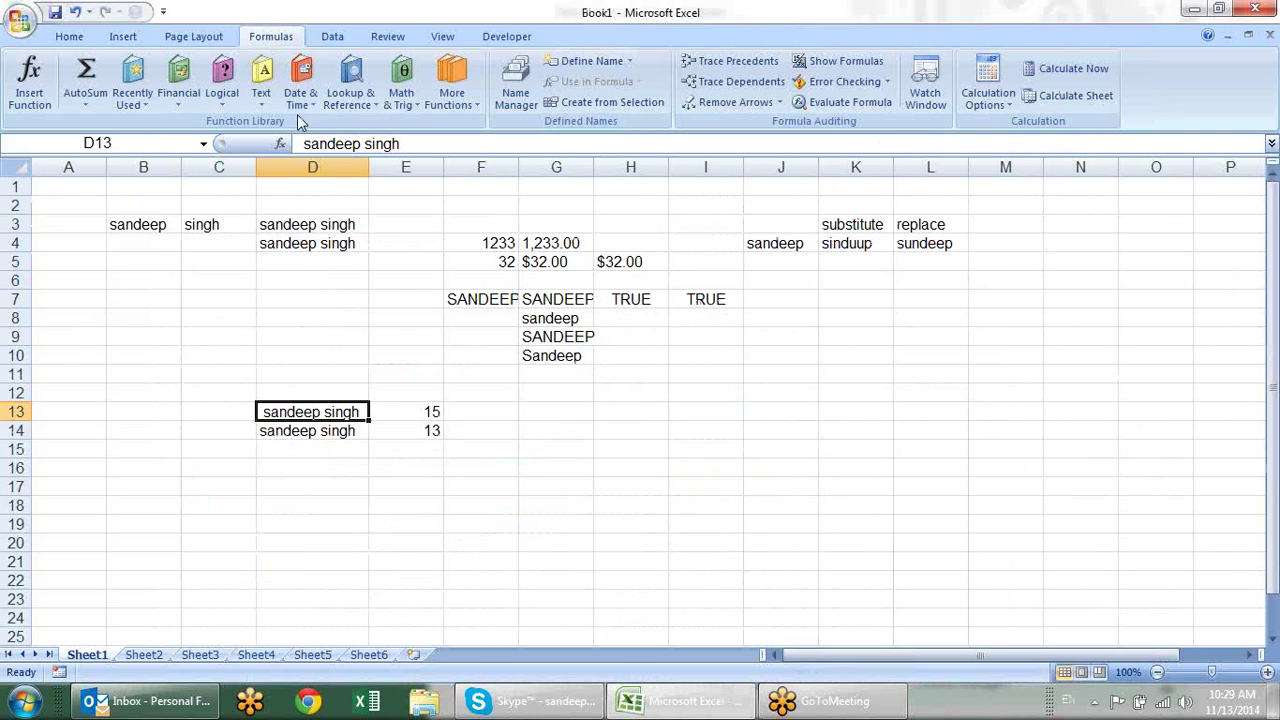
pyautogui.click(261, 85)
pyautogui.moveTo(392, 287); pyautogui.dragTo(374, 407)
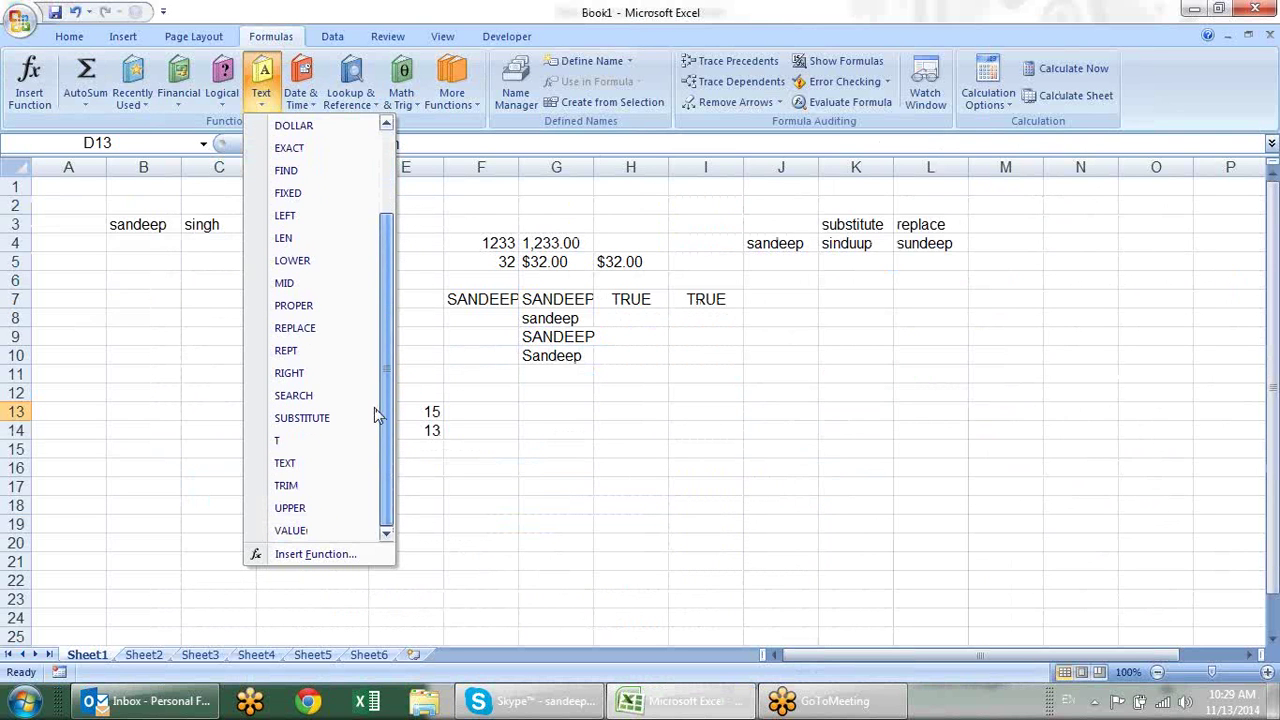
pyautogui.click(684, 412)
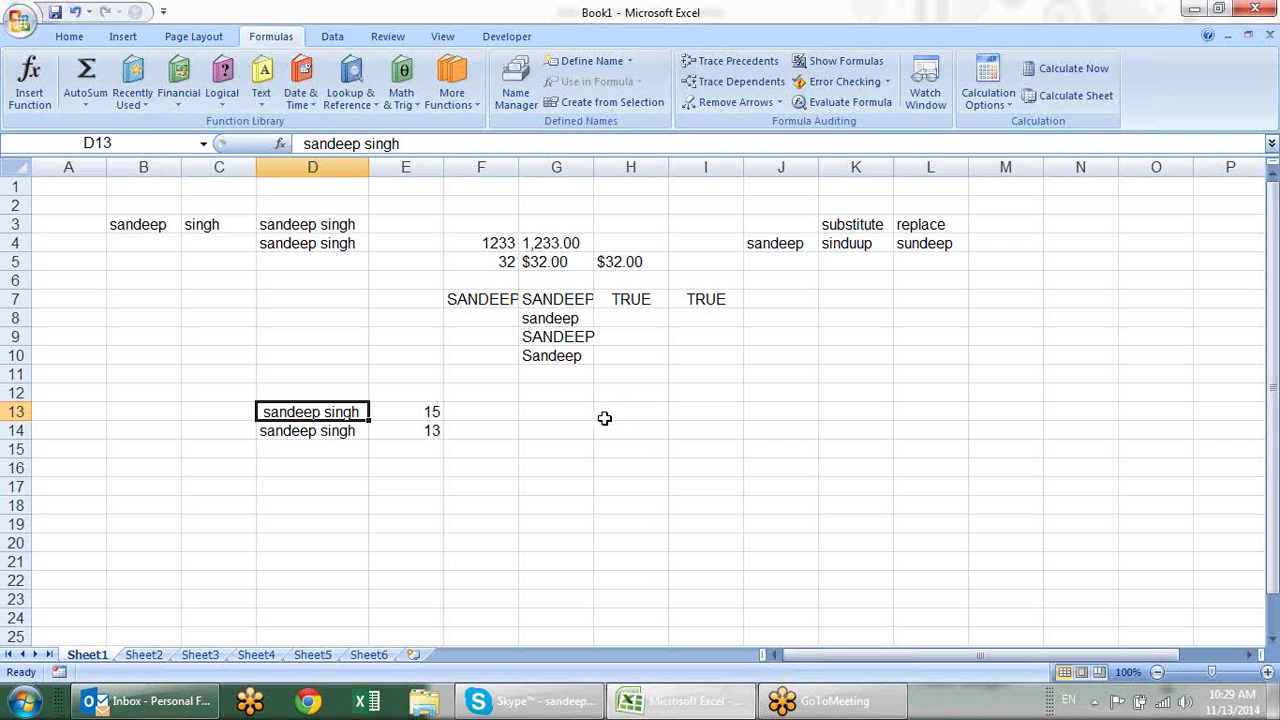
pyautogui.click(526, 410)
# Enter =TEXT(D14,"Mr. @") in G14 to prefix the D14 name with Mr.
pyautogui.write('=')
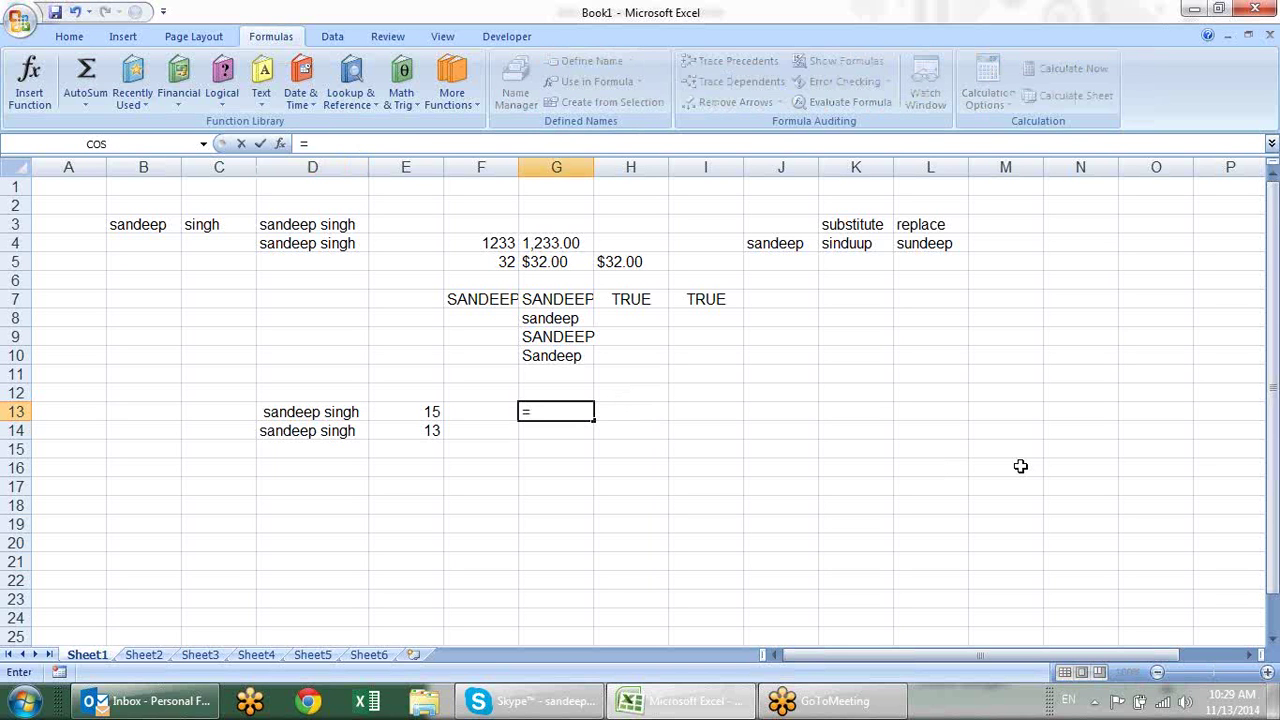
pyautogui.press('Escape')
pyautogui.press('Return')
pyautogui.write('=')
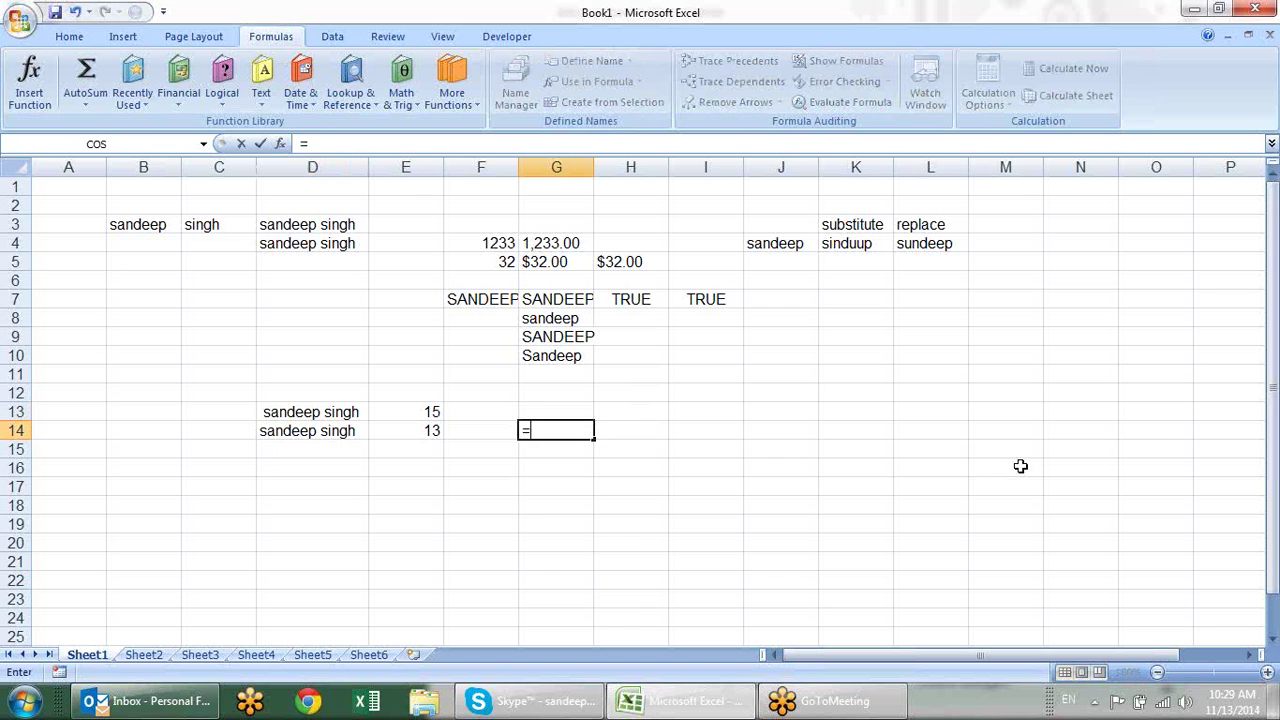
pyautogui.write('te')
pyautogui.press('Tab')
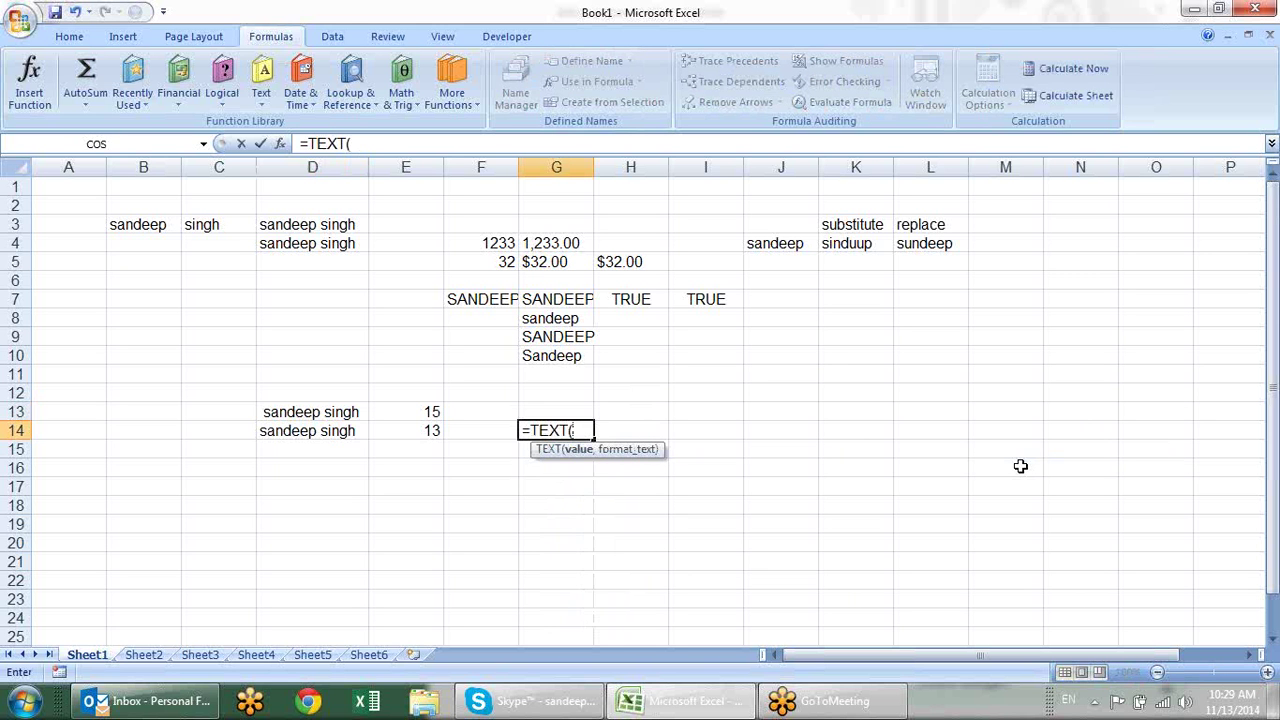
pyautogui.click(343, 430)
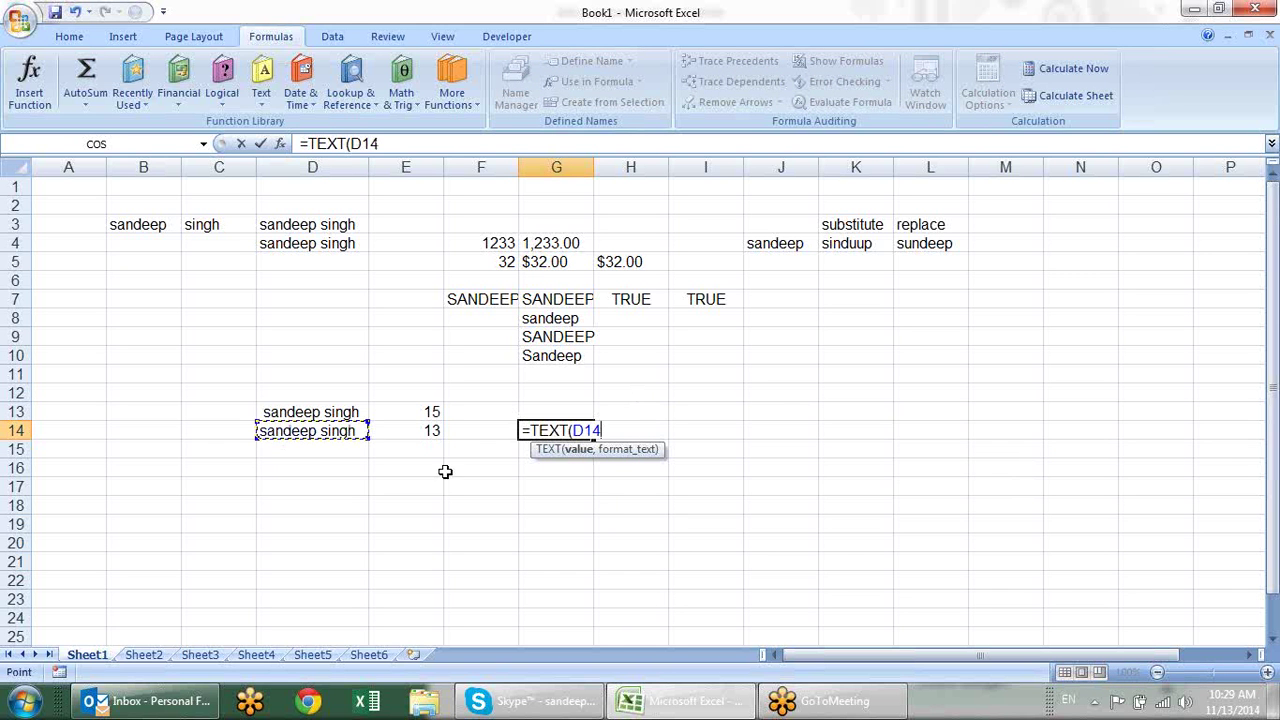
pyautogui.write(',')
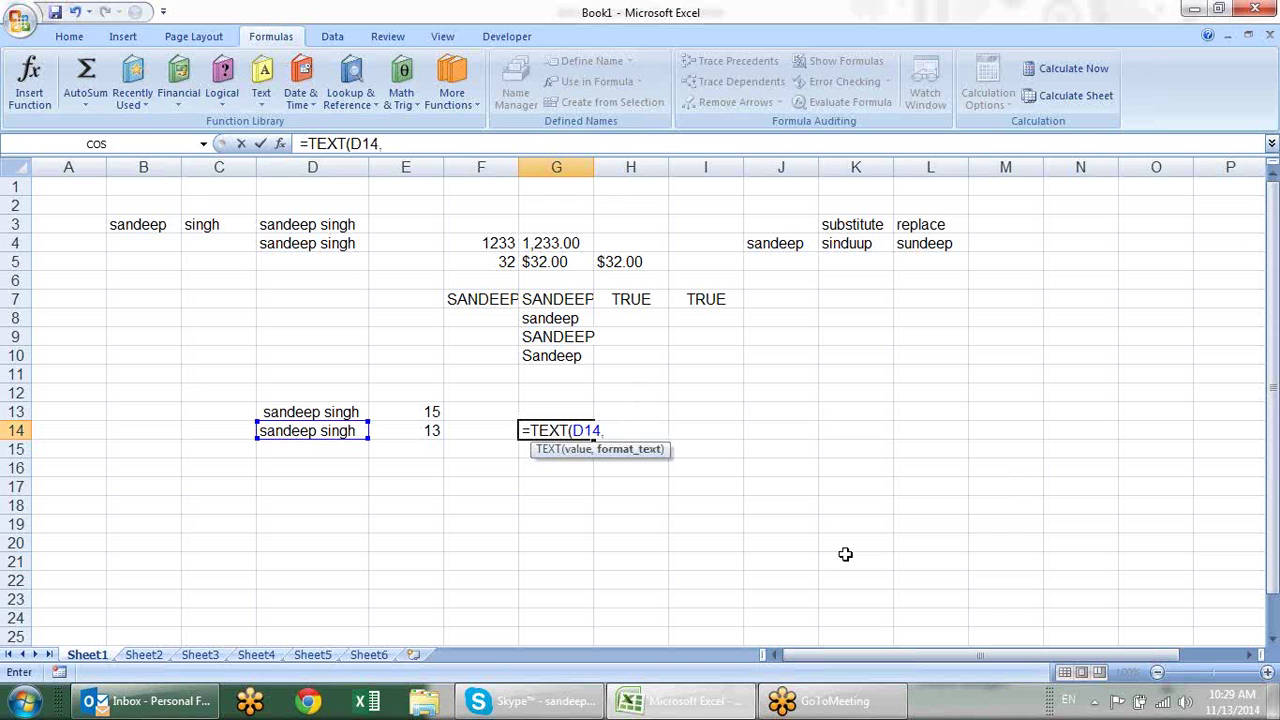
pyautogui.write('"Mr.')
pyautogui.write(' @')
pyautogui.write('")')
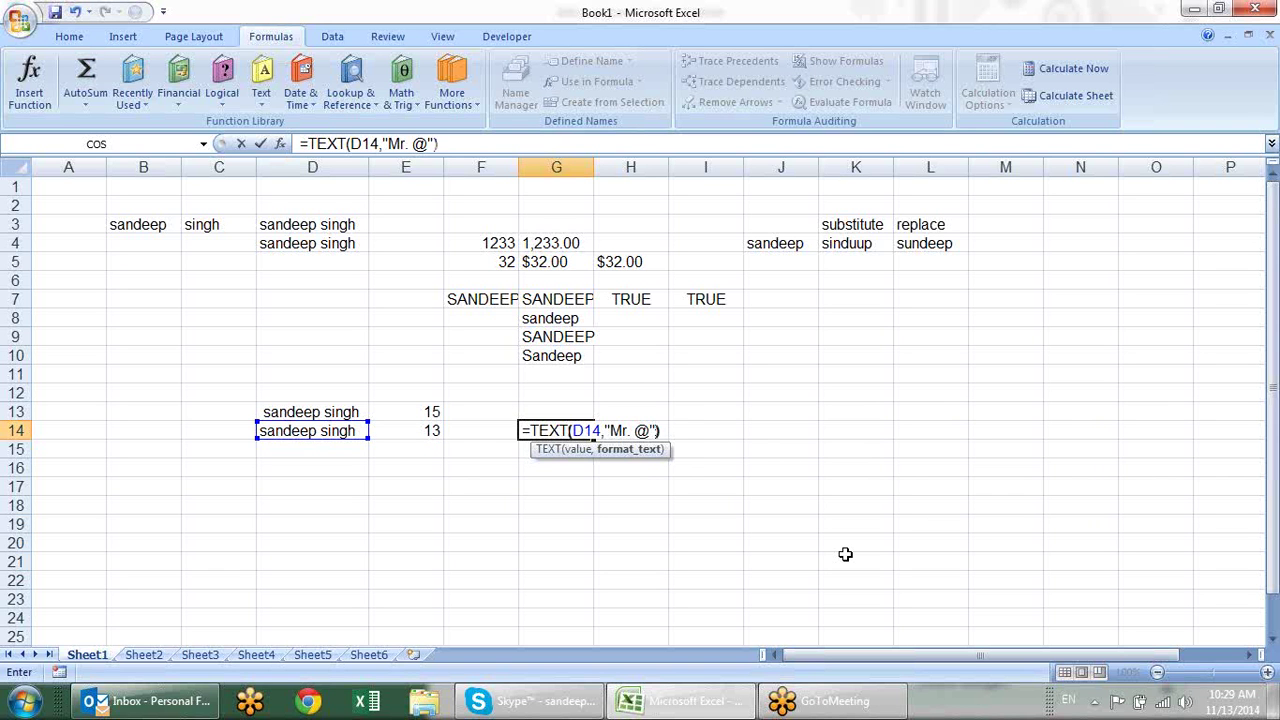
pyautogui.press('Return')
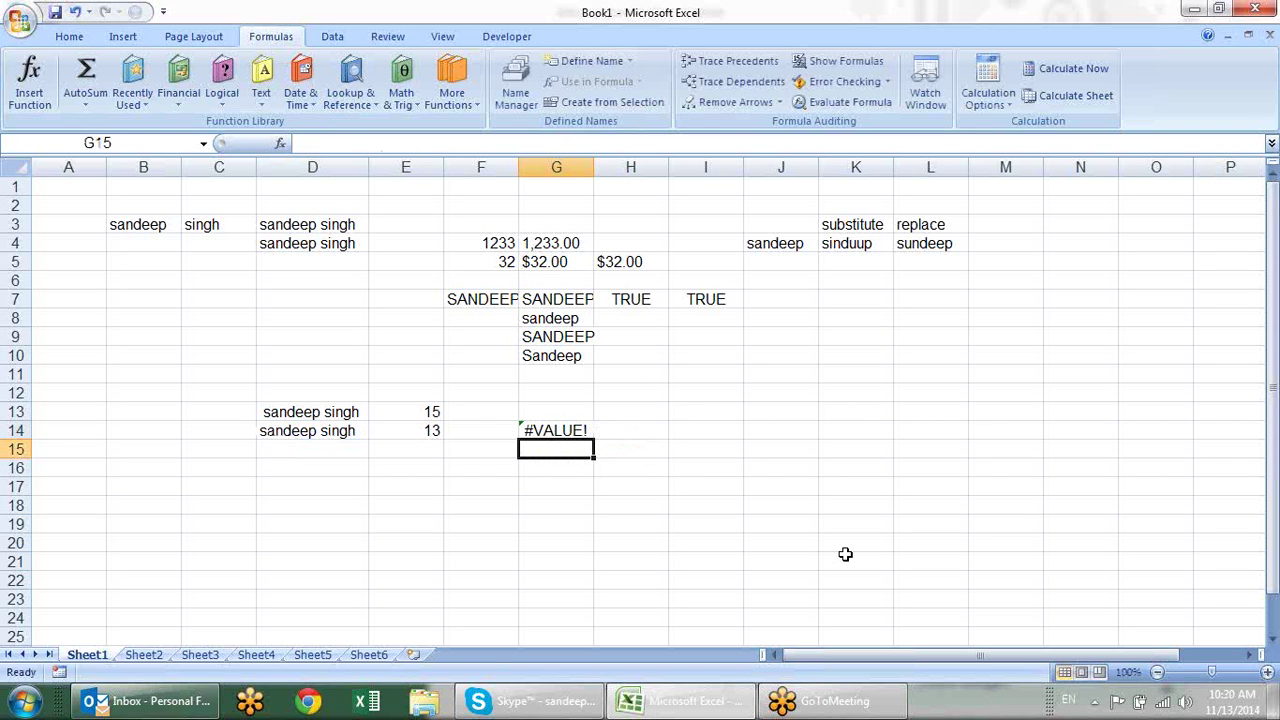
# Revise the quote marks around Mr. and the @ placeholder in G14's TEXT formula.
pyautogui.press('Up')
pyautogui.press('F2')
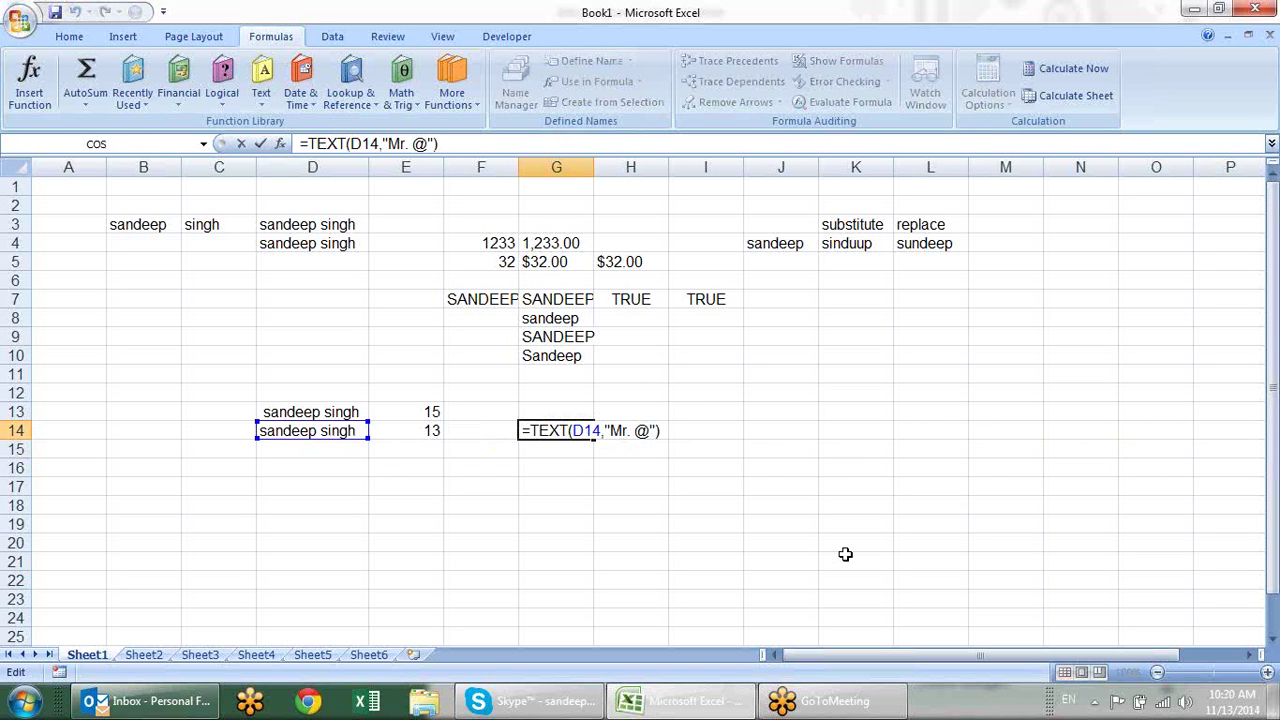
pyautogui.press('Left')
pyautogui.press('Left')
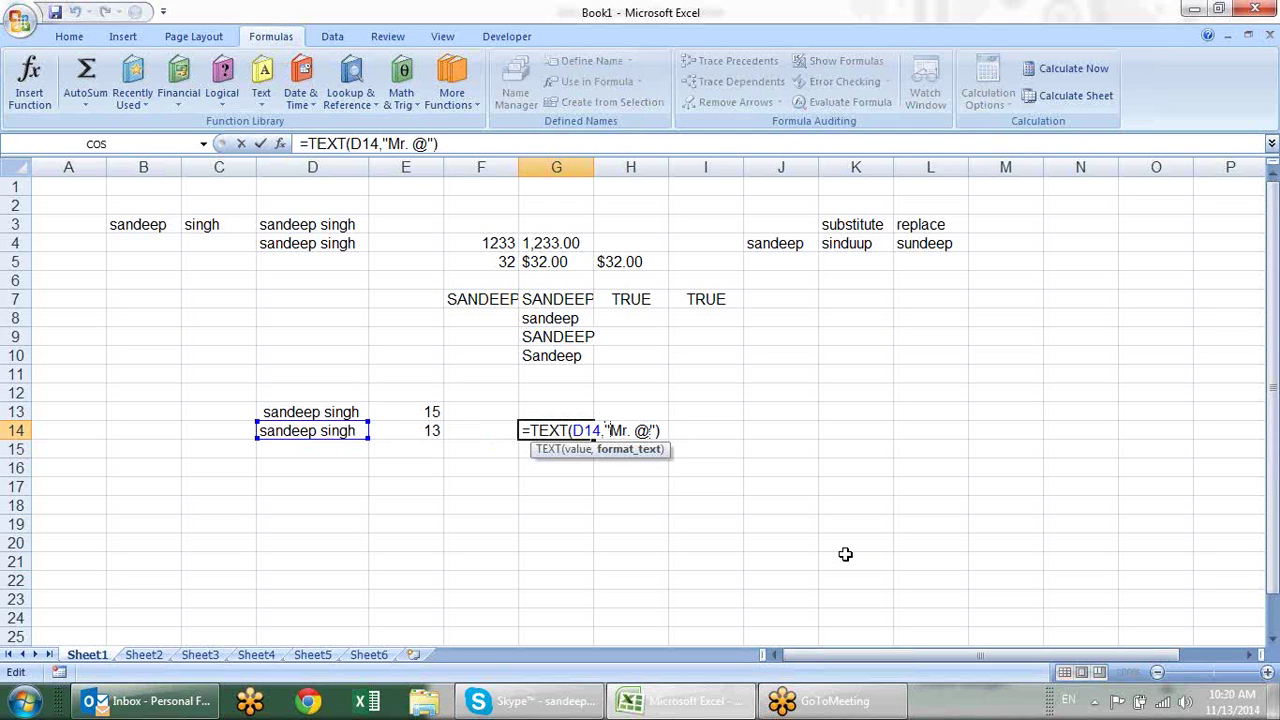
pyautogui.write('"')
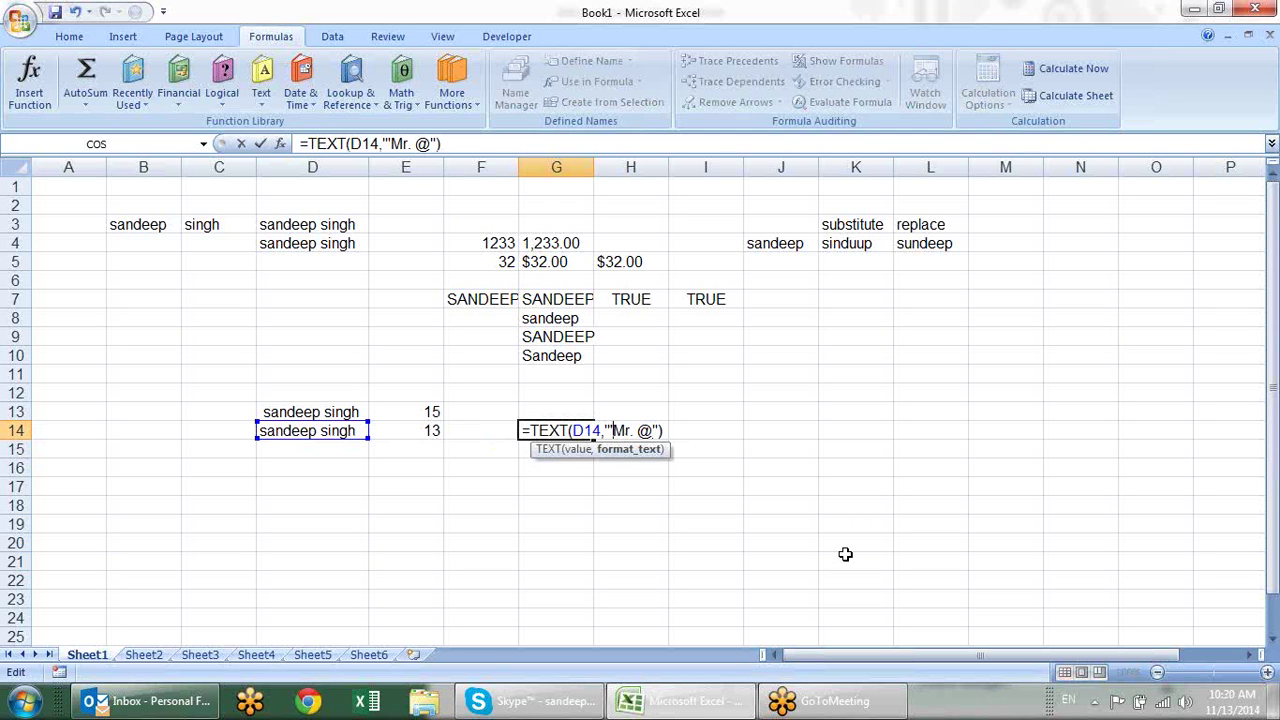
pyautogui.press('Right')
pyautogui.press('Right')
pyautogui.press('Right')
pyautogui.press('Right')
pyautogui.write("'")
pyautogui.press('Return')
pyautogui.press('Up')
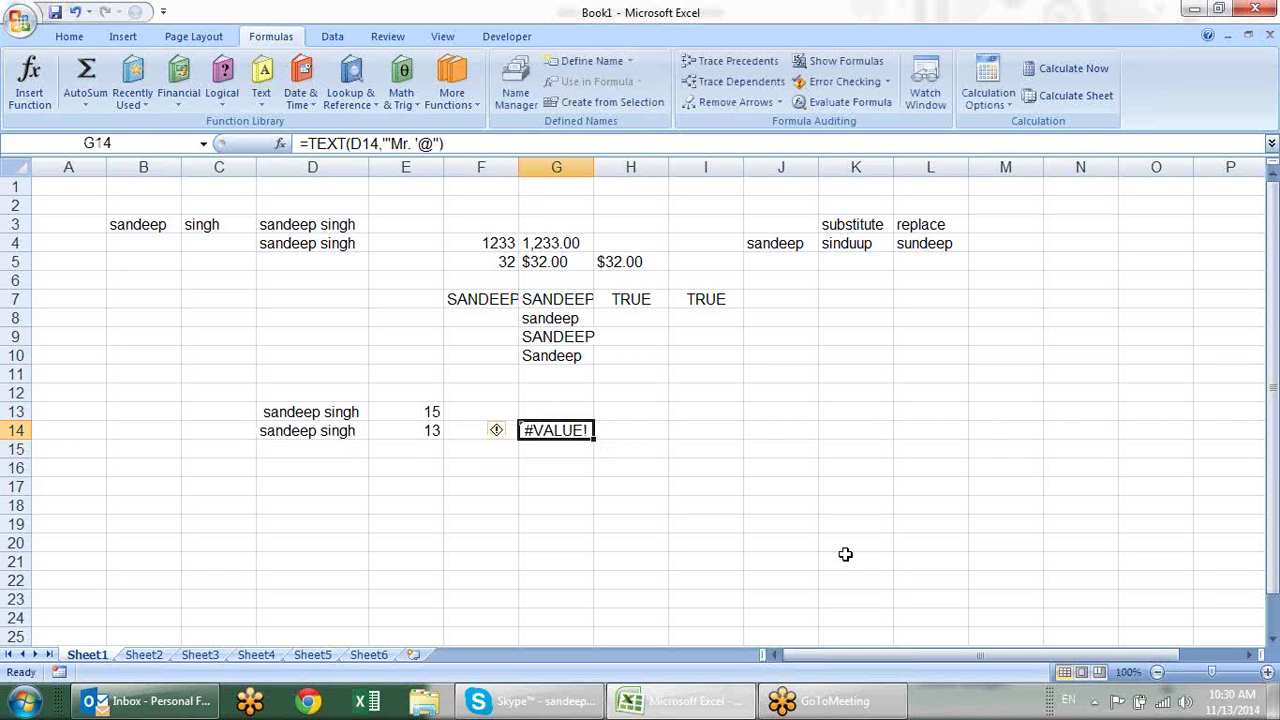
pyautogui.press('F2')
pyautogui.press('Left')
pyautogui.press('Left')
pyautogui.press('Left')
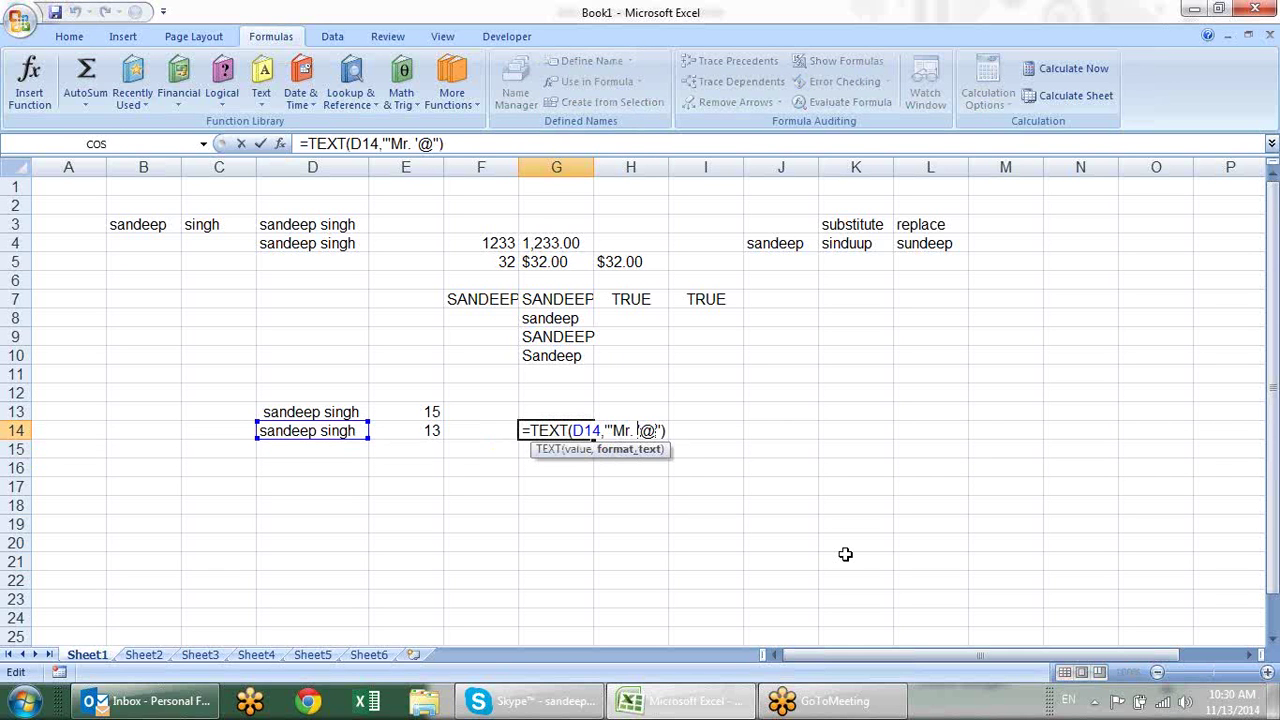
pyautogui.press('BackSpace')
pyautogui.press('Return')
pyautogui.press('Up')
pyautogui.press('F2')
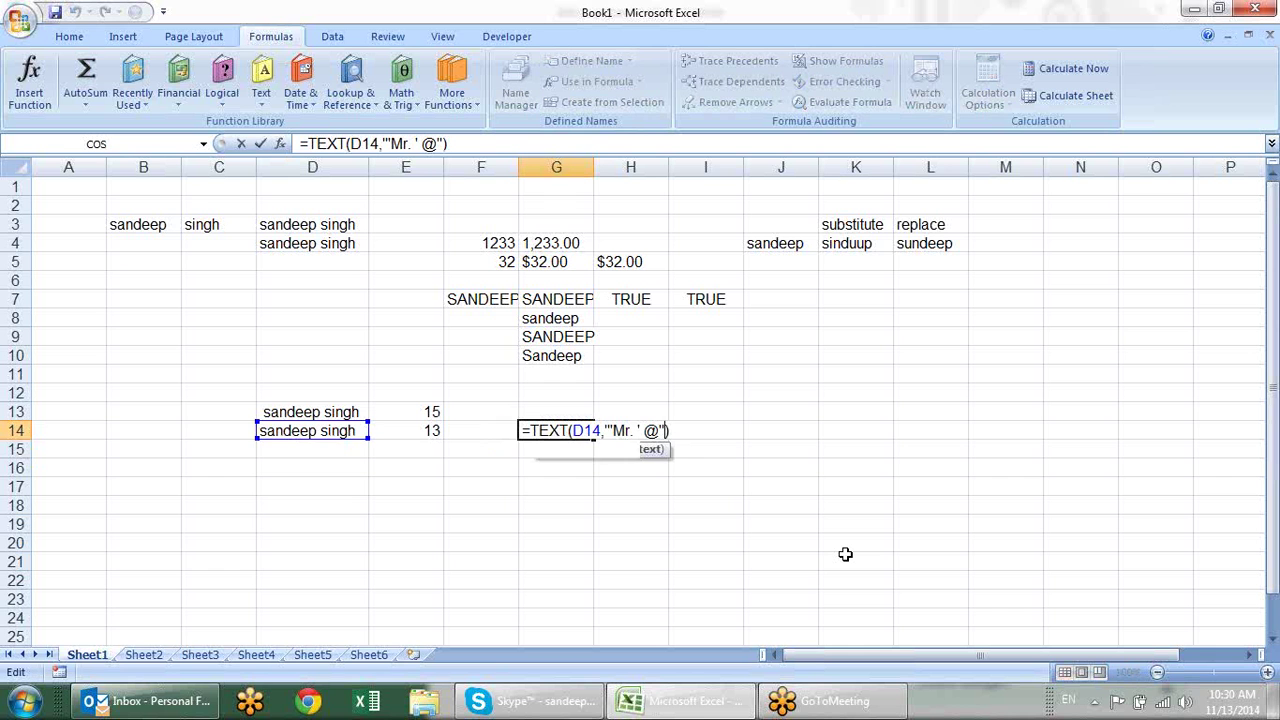
pyautogui.press('Left')
pyautogui.press('Left')
pyautogui.press('Left')
pyautogui.press('Left')
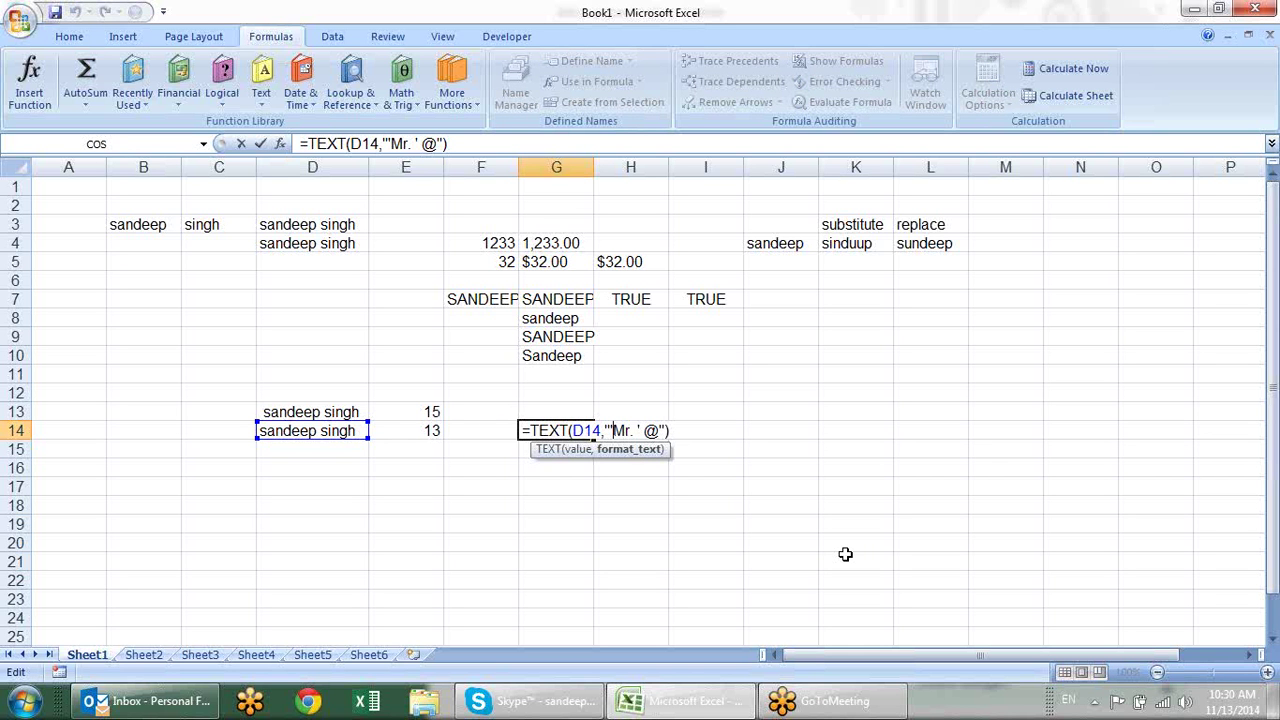
pyautogui.press('BackSpace')
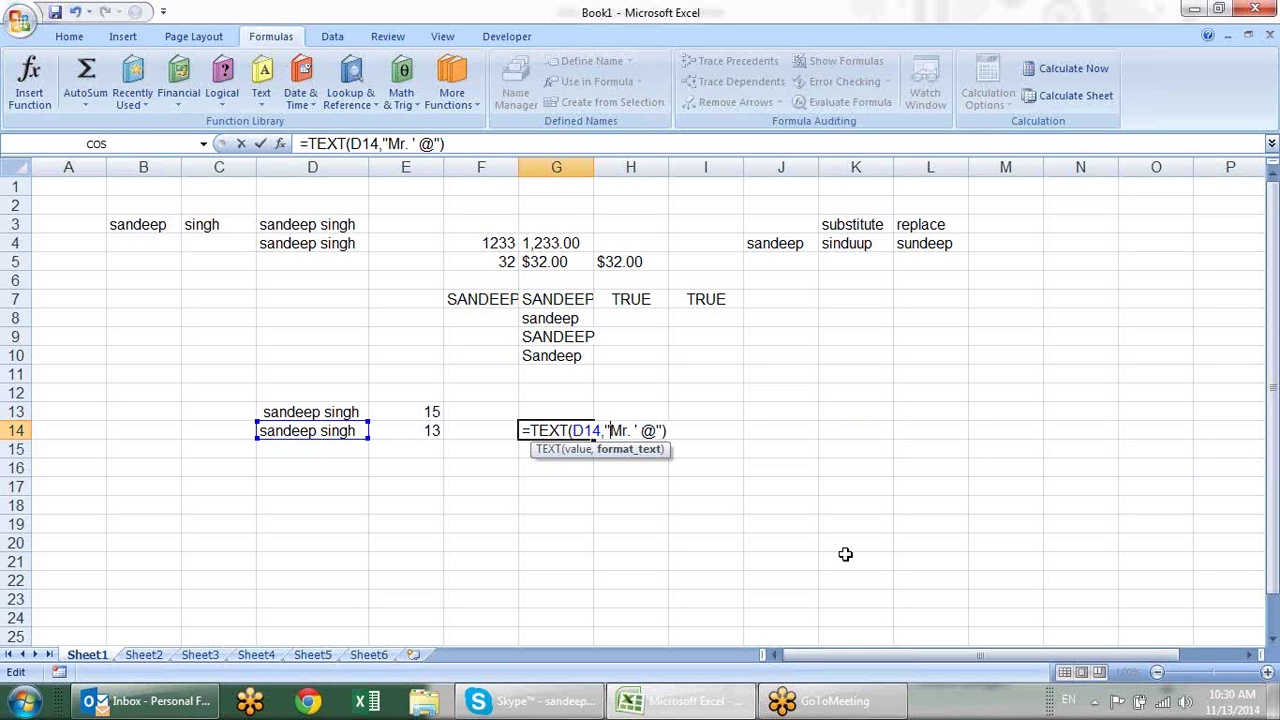
pyautogui.write('"')
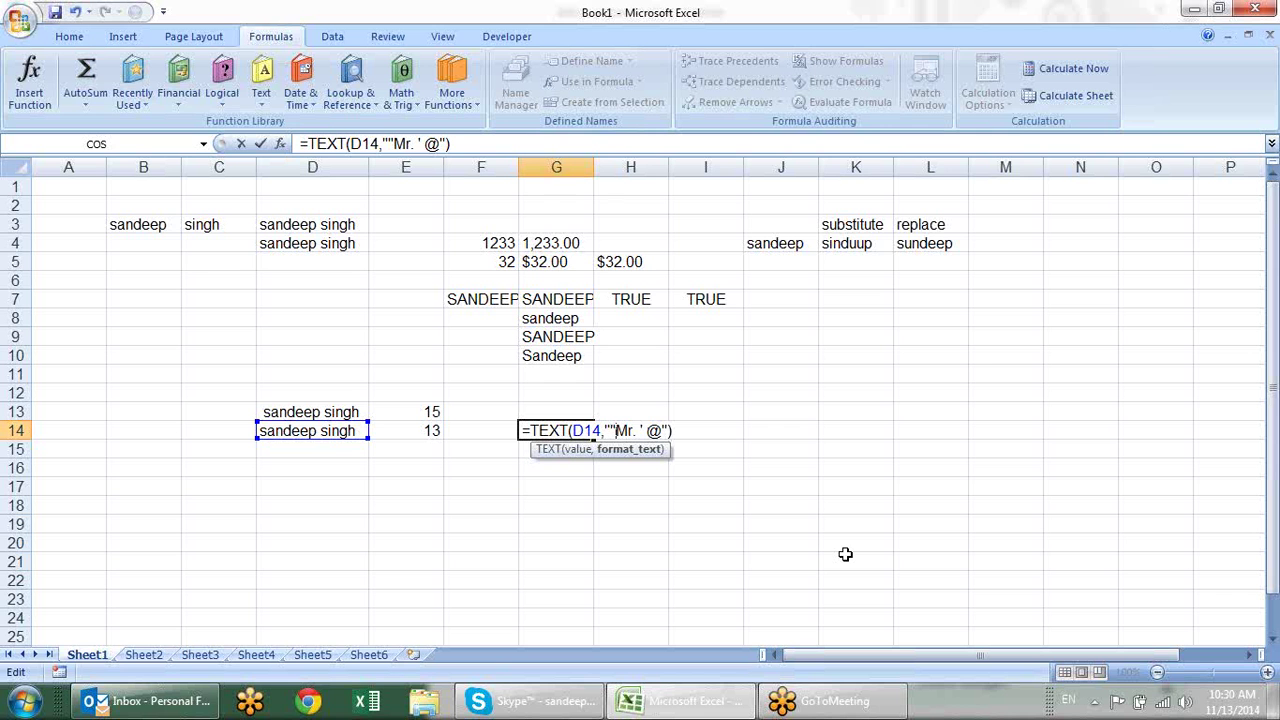
pyautogui.write('"')
pyautogui.press('Right')
pyautogui.press('Right')
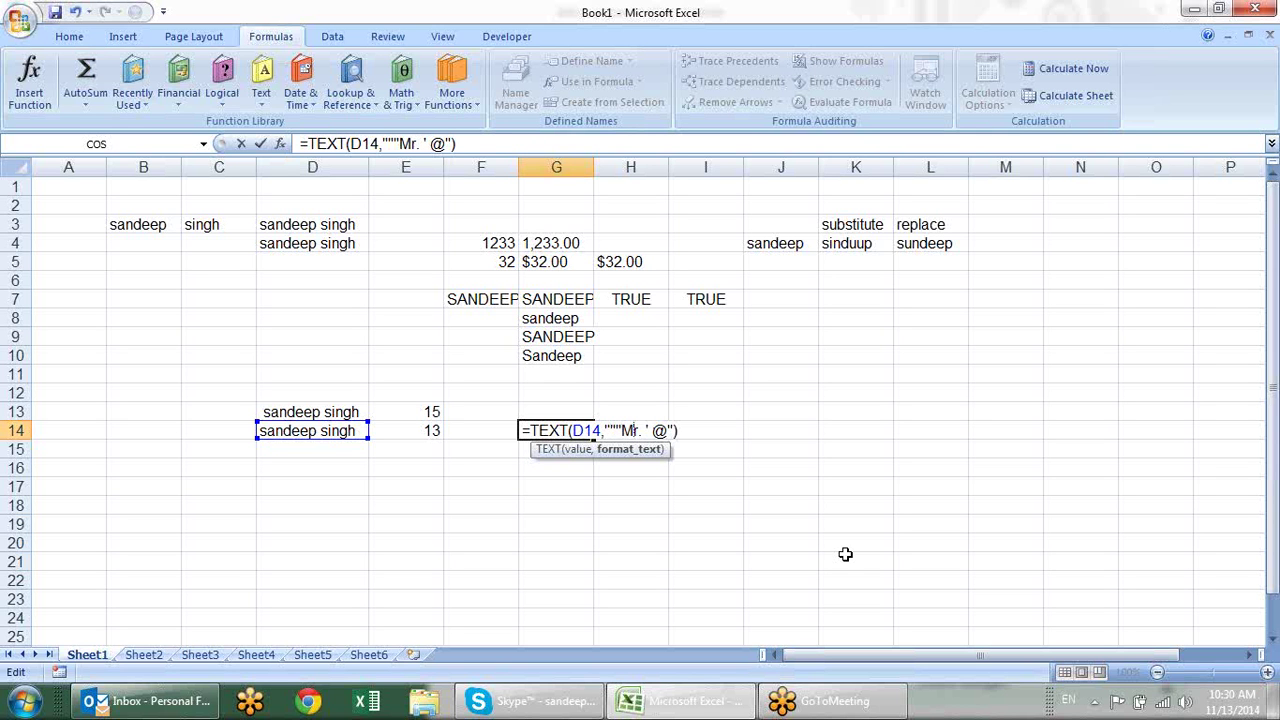
pyautogui.press('Right')
pyautogui.press('Right')
pyautogui.press('Right')
pyautogui.press('BackSpace')
pyautogui.write('""')
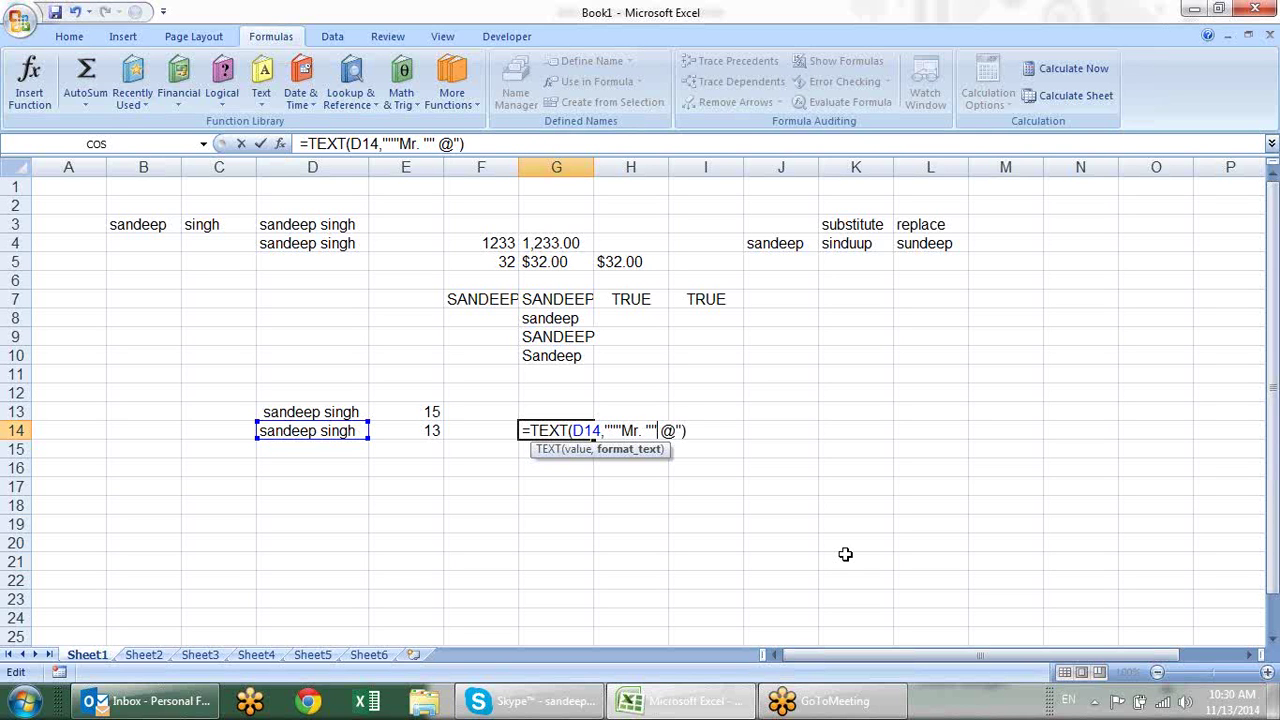
pyautogui.press('Return')
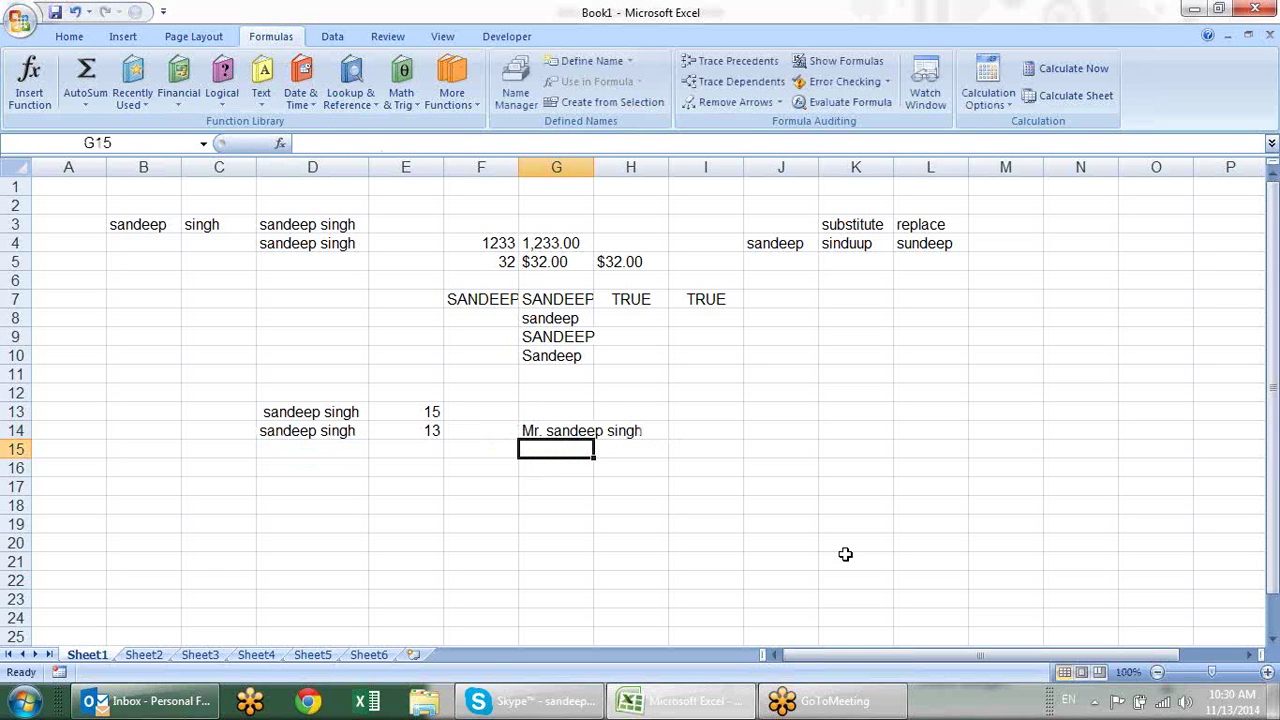
# Recommit G14's TEXT formula unchanged and open Format Cells on the Custom category.
pyautogui.press('Up')
pyautogui.press('F2')
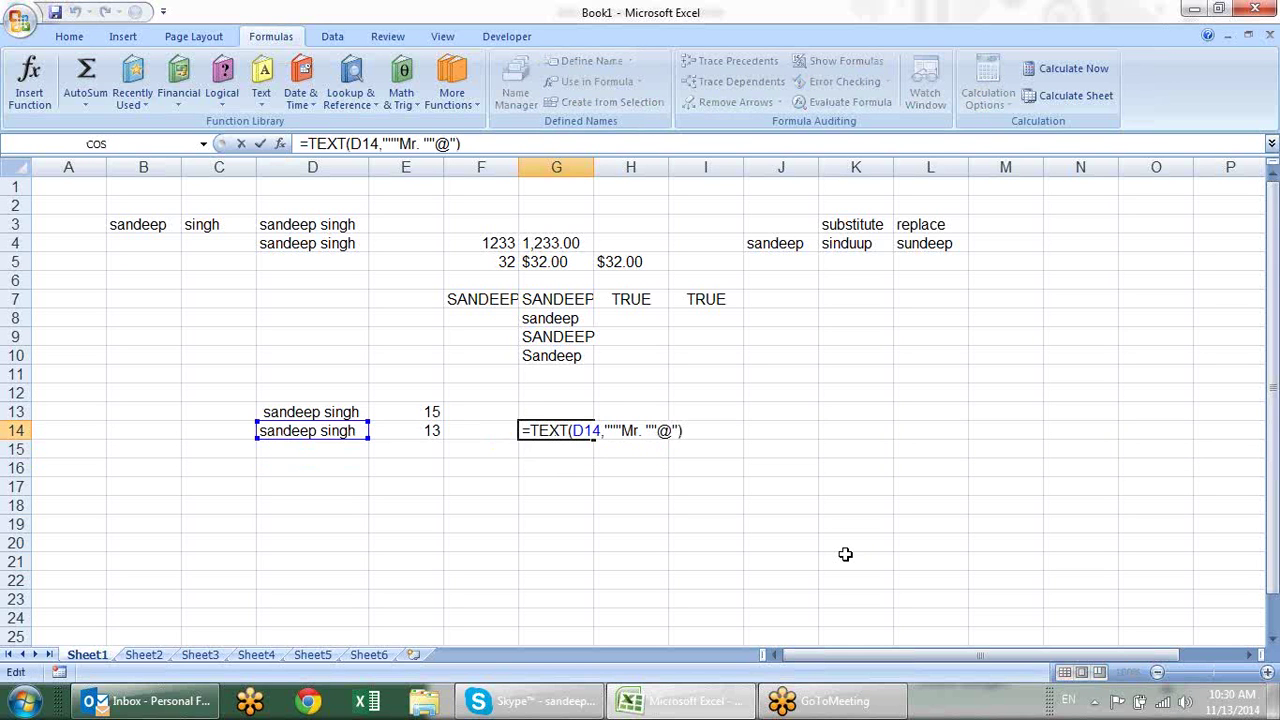
pyautogui.press('Left')
pyautogui.press('Left')
pyautogui.press('Left')
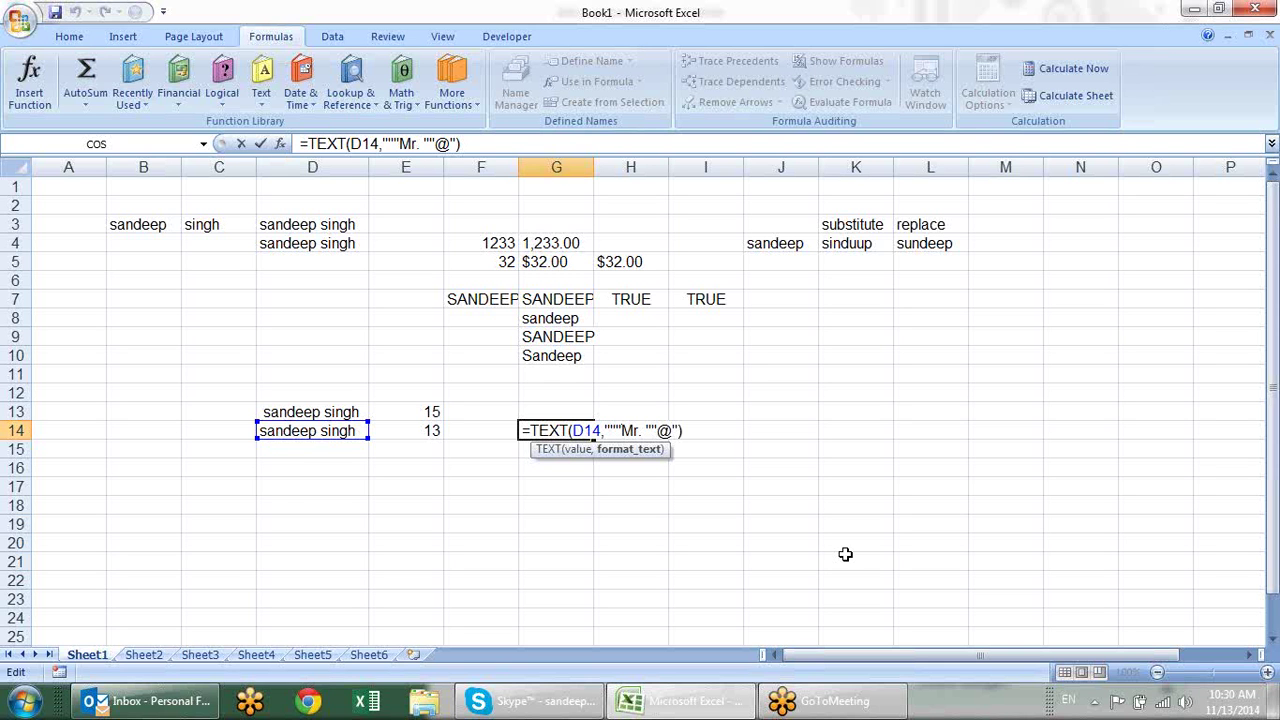
pyautogui.press('Return')
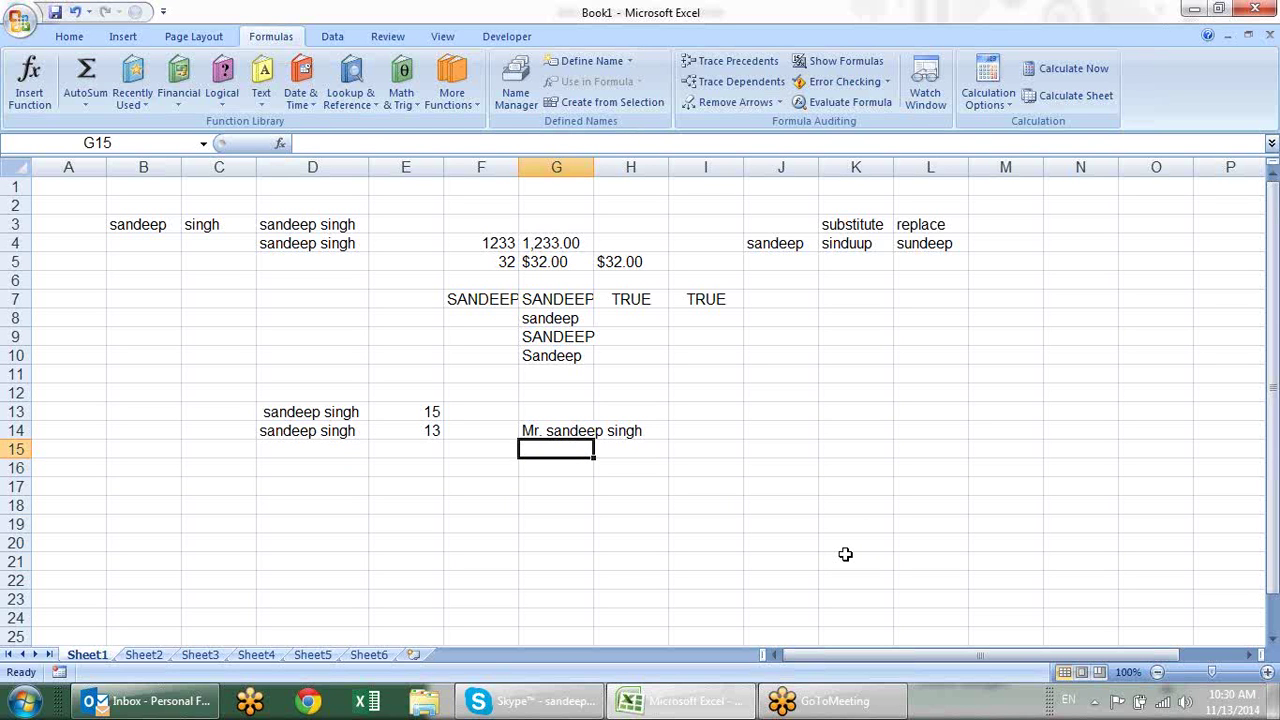
pyautogui.press('Up')
pyautogui.press('F2')
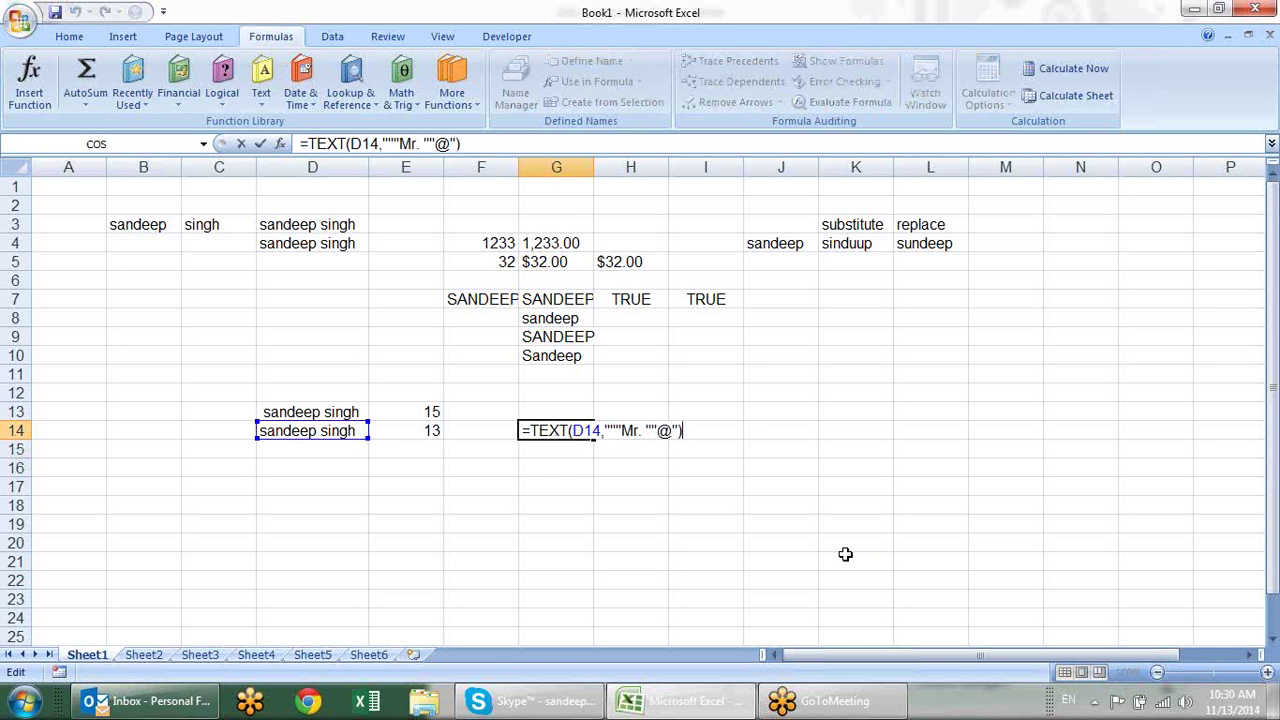
pyautogui.press('Left')
pyautogui.press('Left')
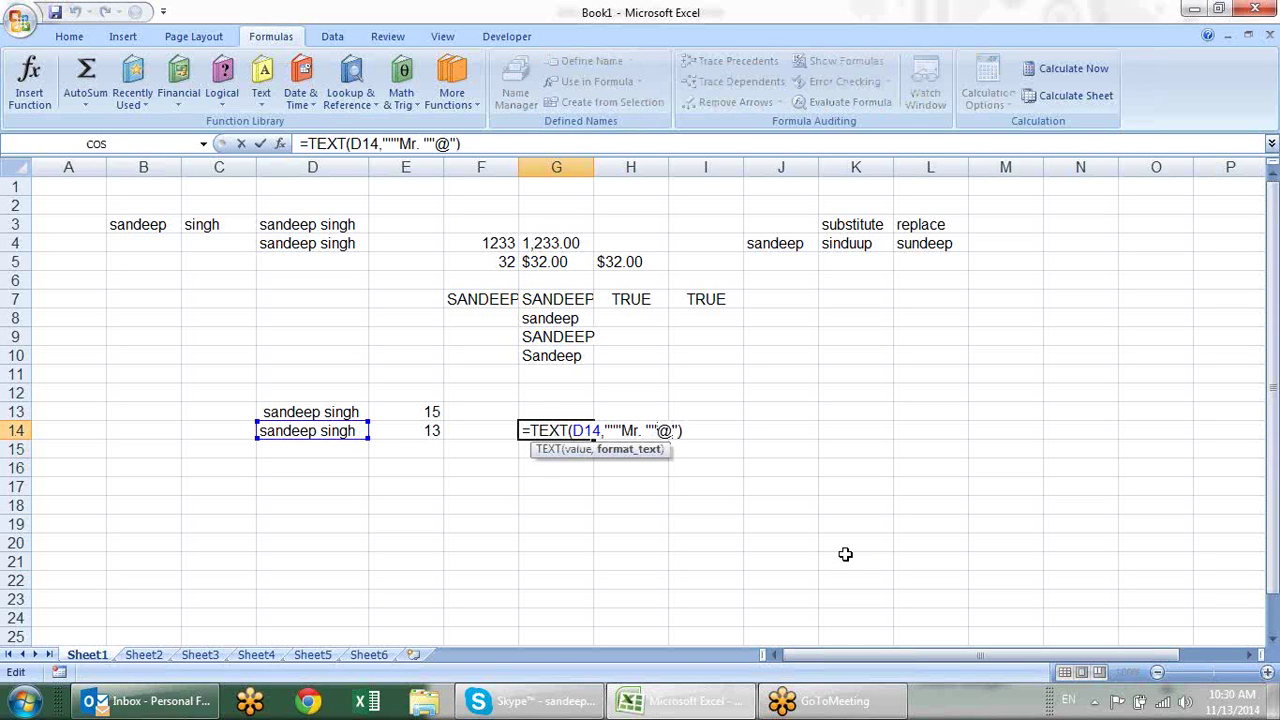
pyautogui.hotkey('ctrl', 'Return')
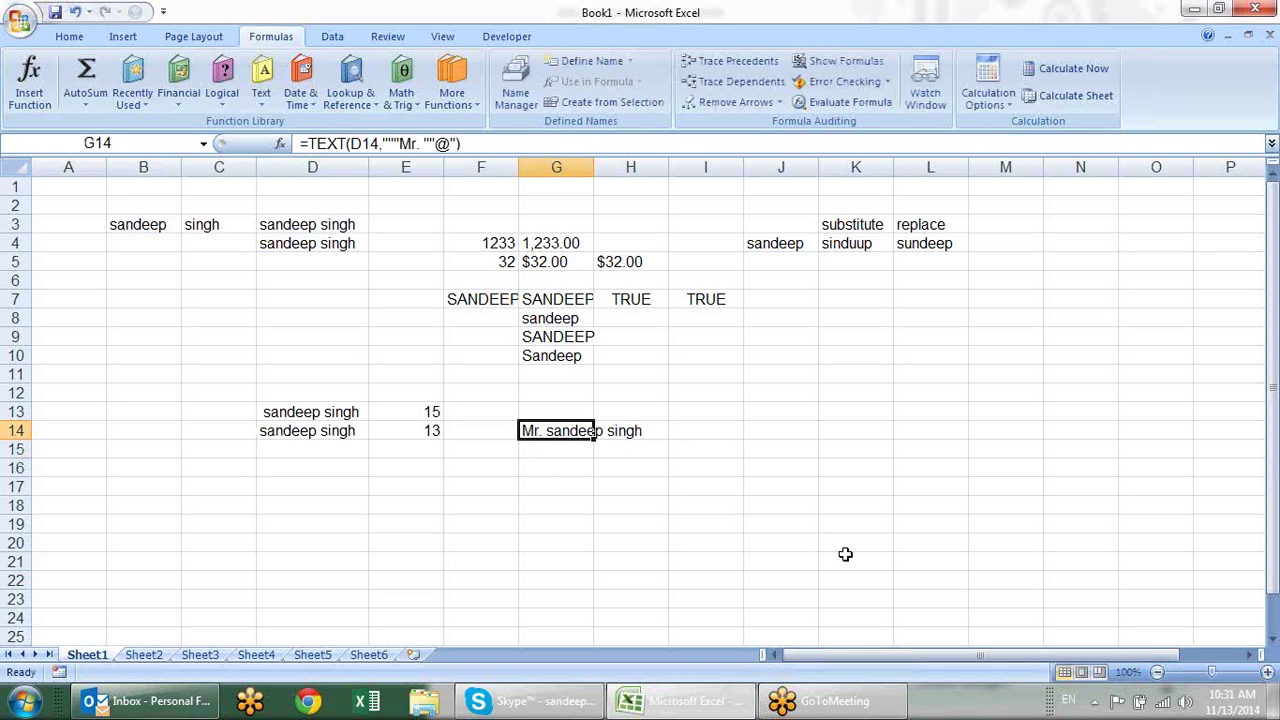
pyautogui.hotkey('ctrl', '1')
pyautogui.click(490, 320)
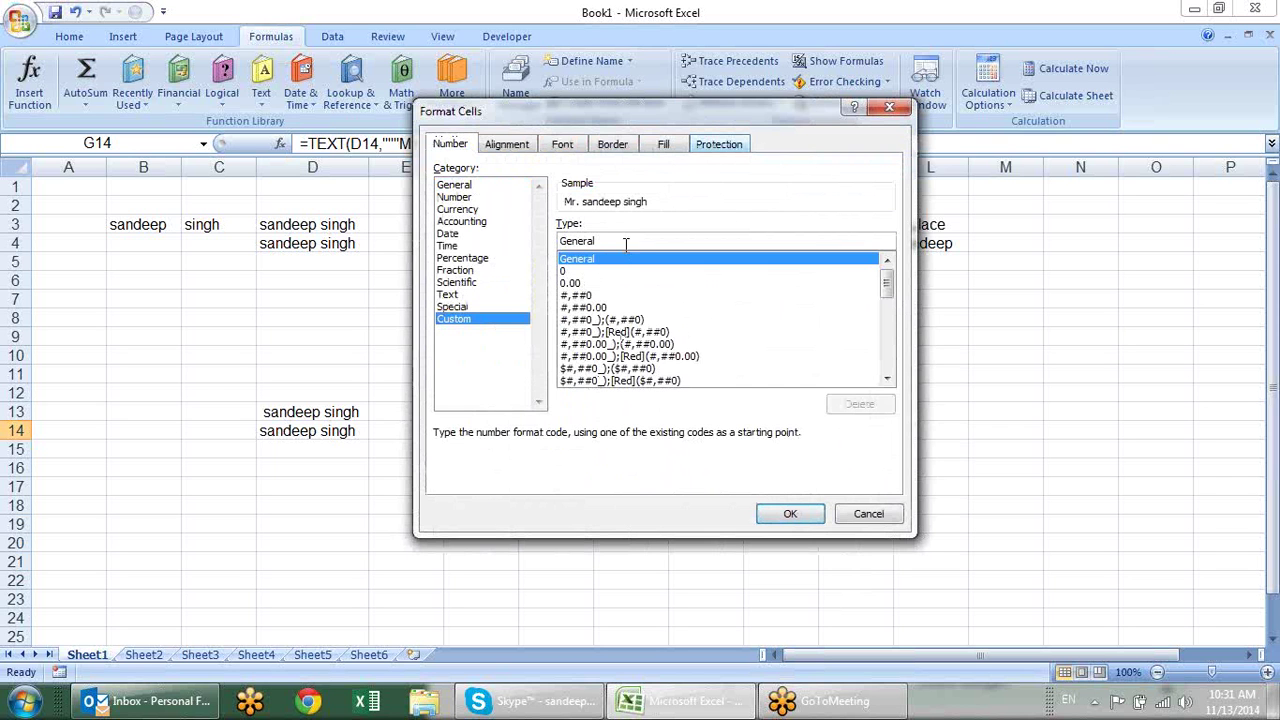
# Start typing "Mr into the custom format code, then cancel Format Cells.
pyautogui.press('Tab')
pyautogui.write('"')
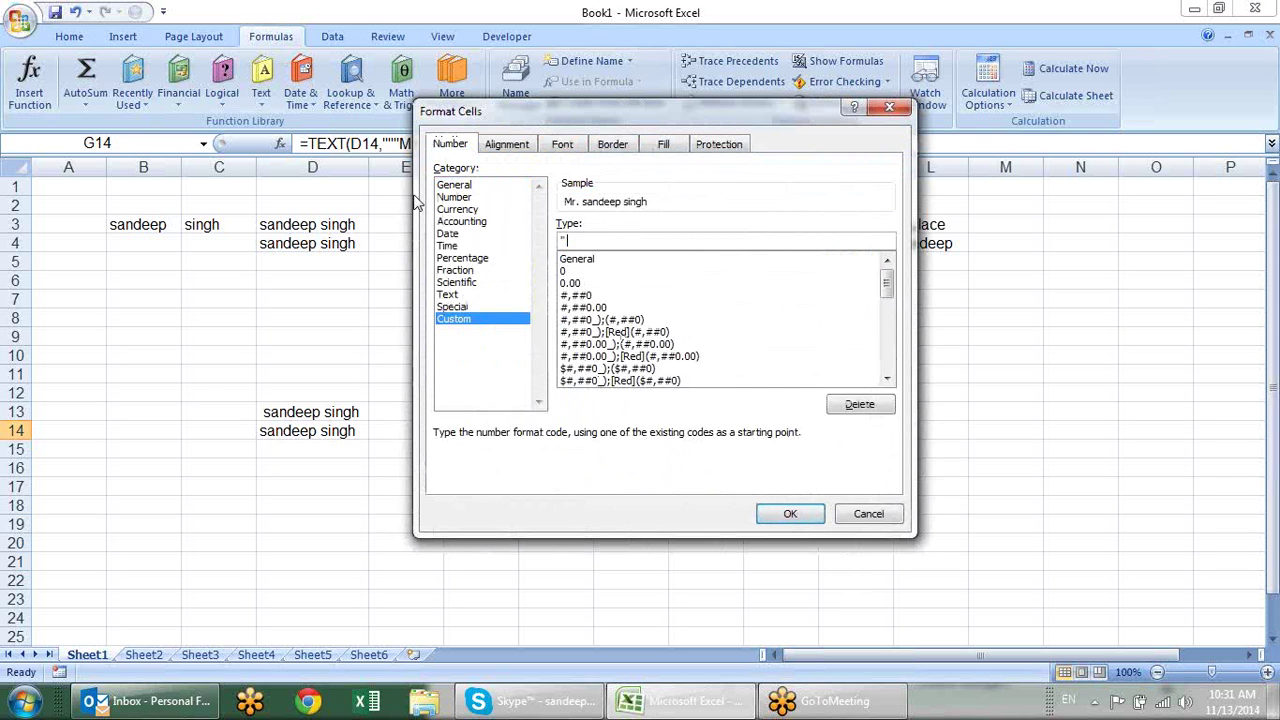
pyautogui.write('Mr')
pyautogui.press('Escape')
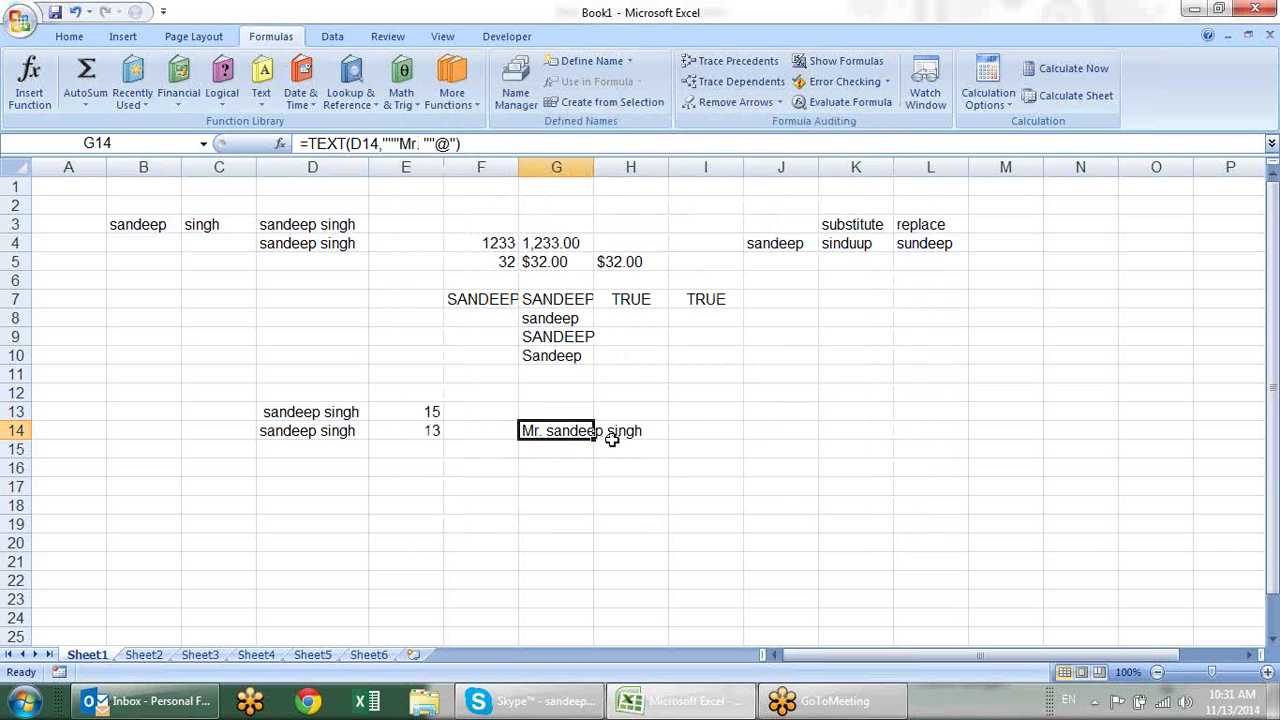
# Highlight the quote marks in G14's TEXT formula and keep the Mr. result.
pyautogui.press('F2')
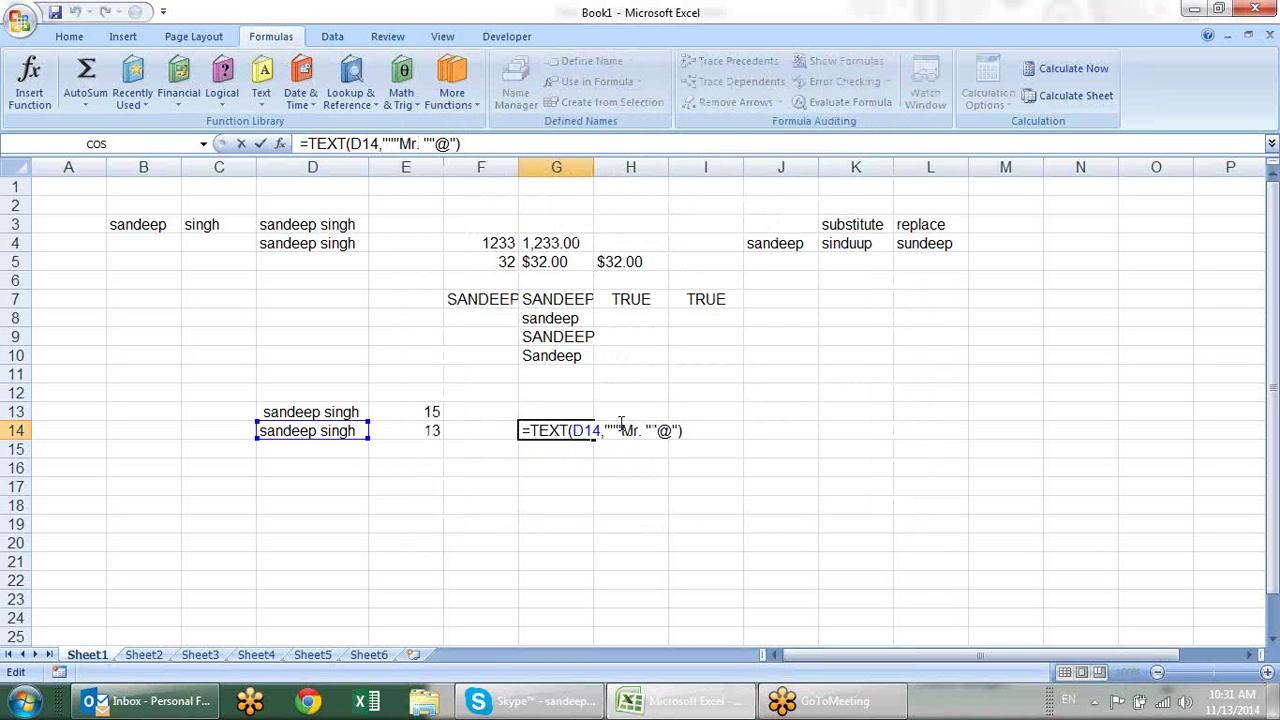
pyautogui.doubleClick(615, 430)
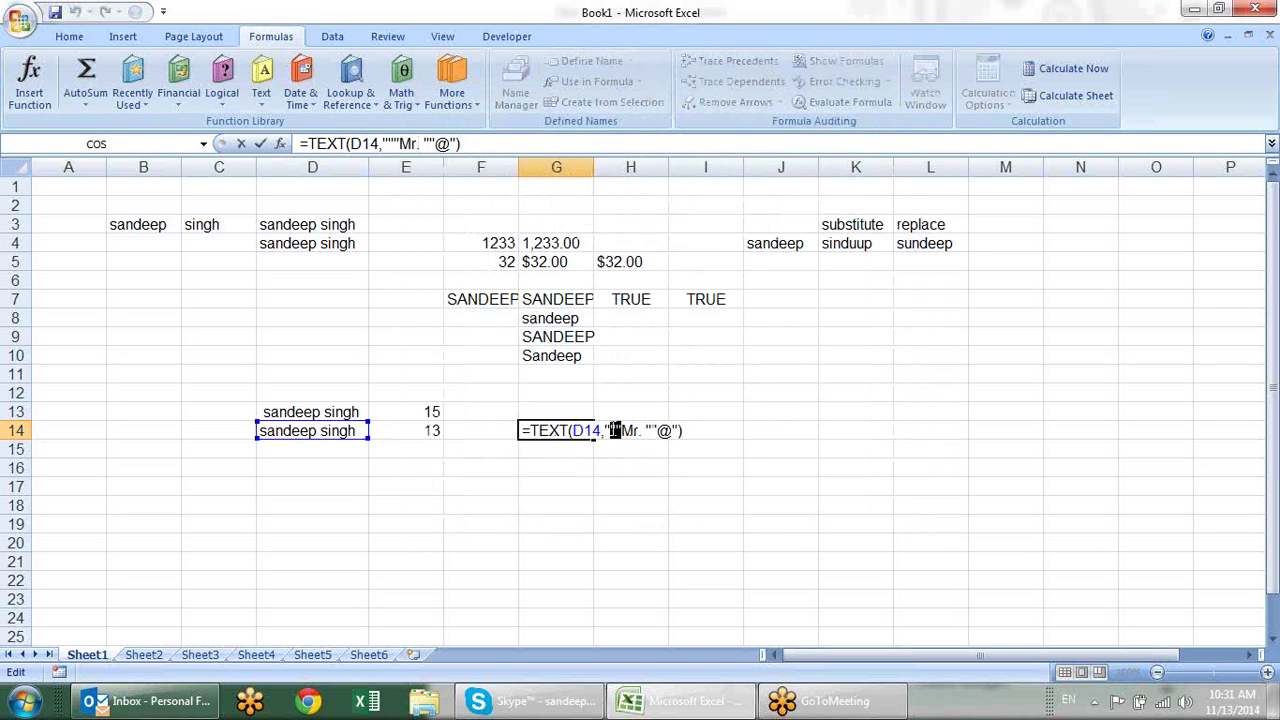
pyautogui.doubleClick(656, 430)
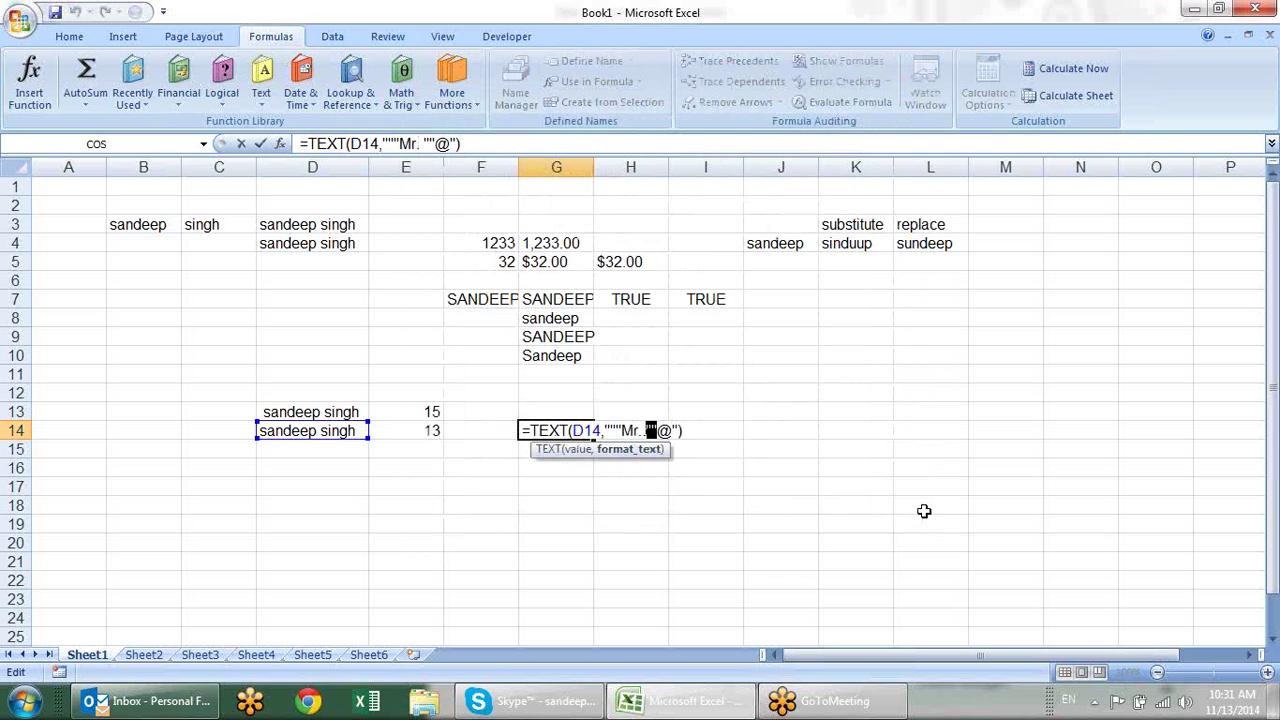
pyautogui.press('Return')
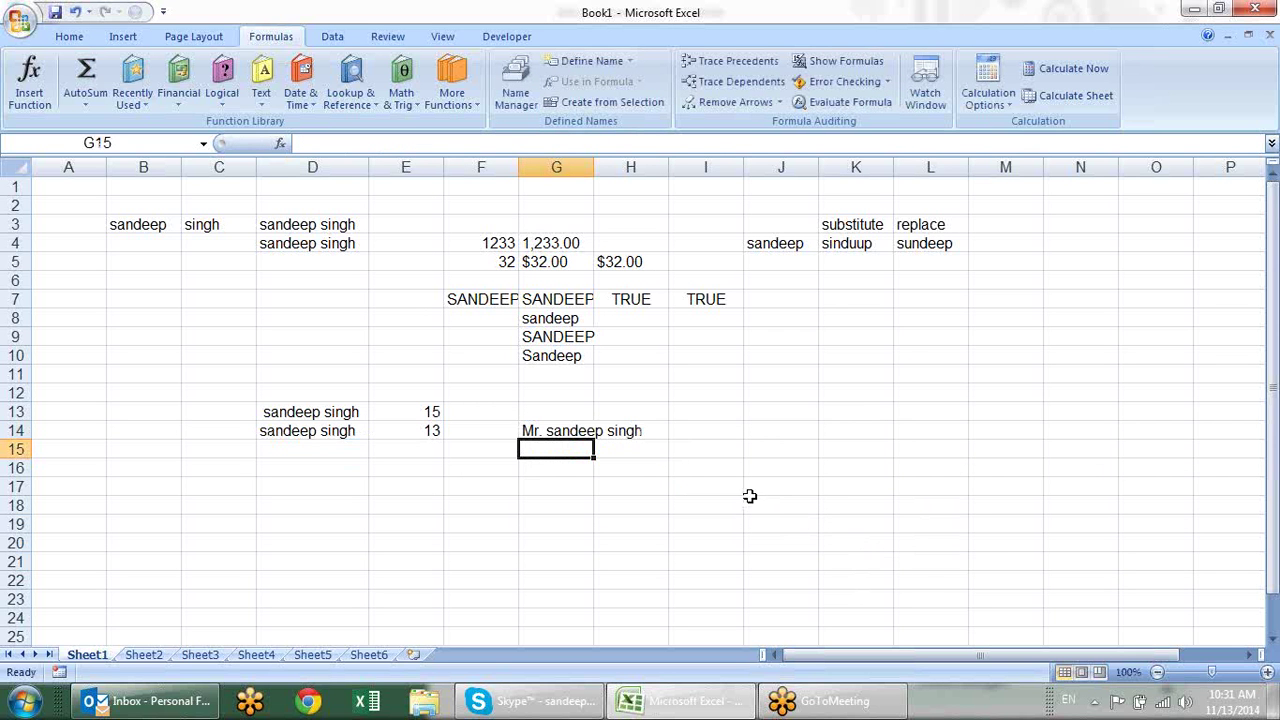
# Enter sample values 12, 12, 52, sdf, df, df and 25 into J10:J16.
pyautogui.click(819, 394)
pyautogui.click(795, 359)
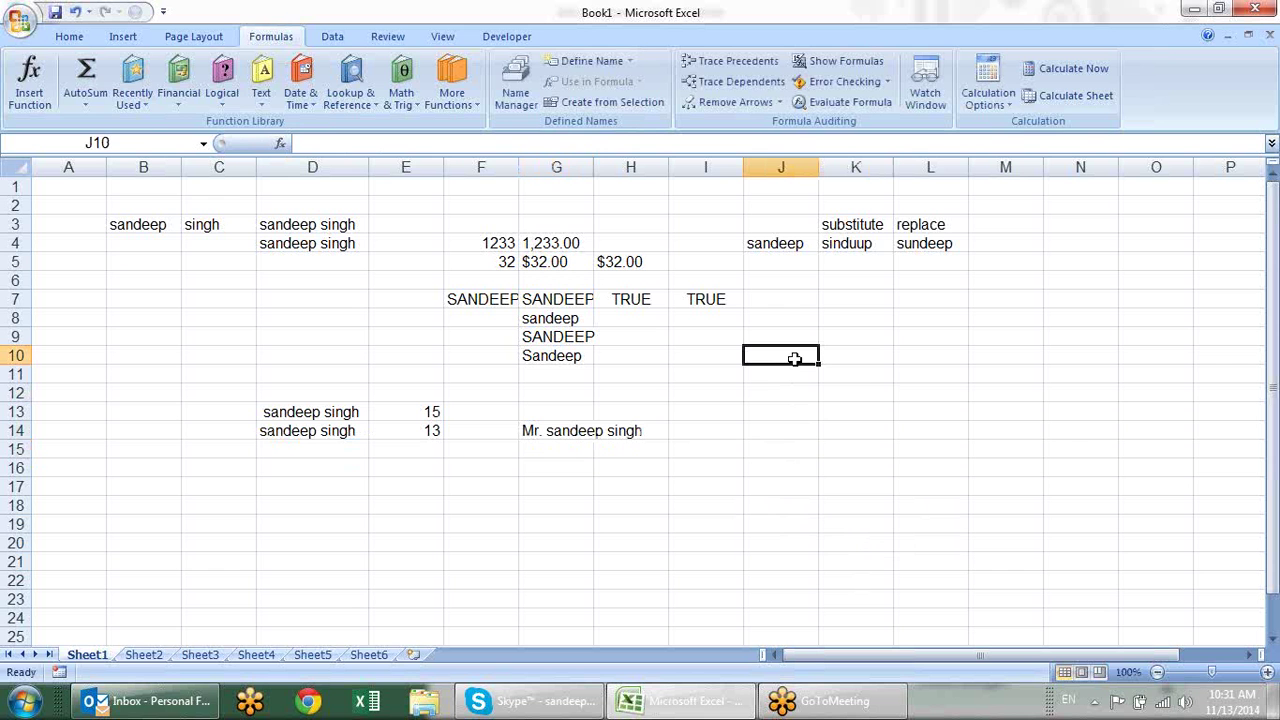
pyautogui.write('12')
pyautogui.press('Return')
pyautogui.write('12')
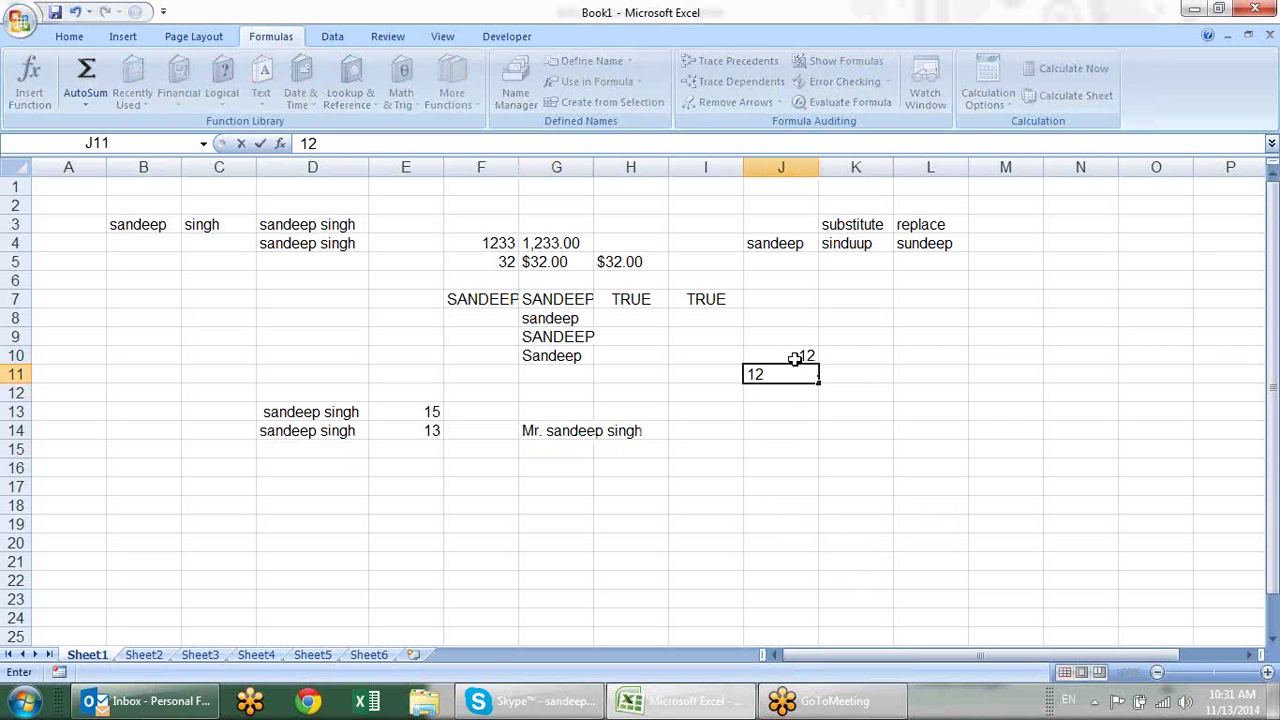
pyautogui.press('Return')
pyautogui.write('52')
pyautogui.press('Return')
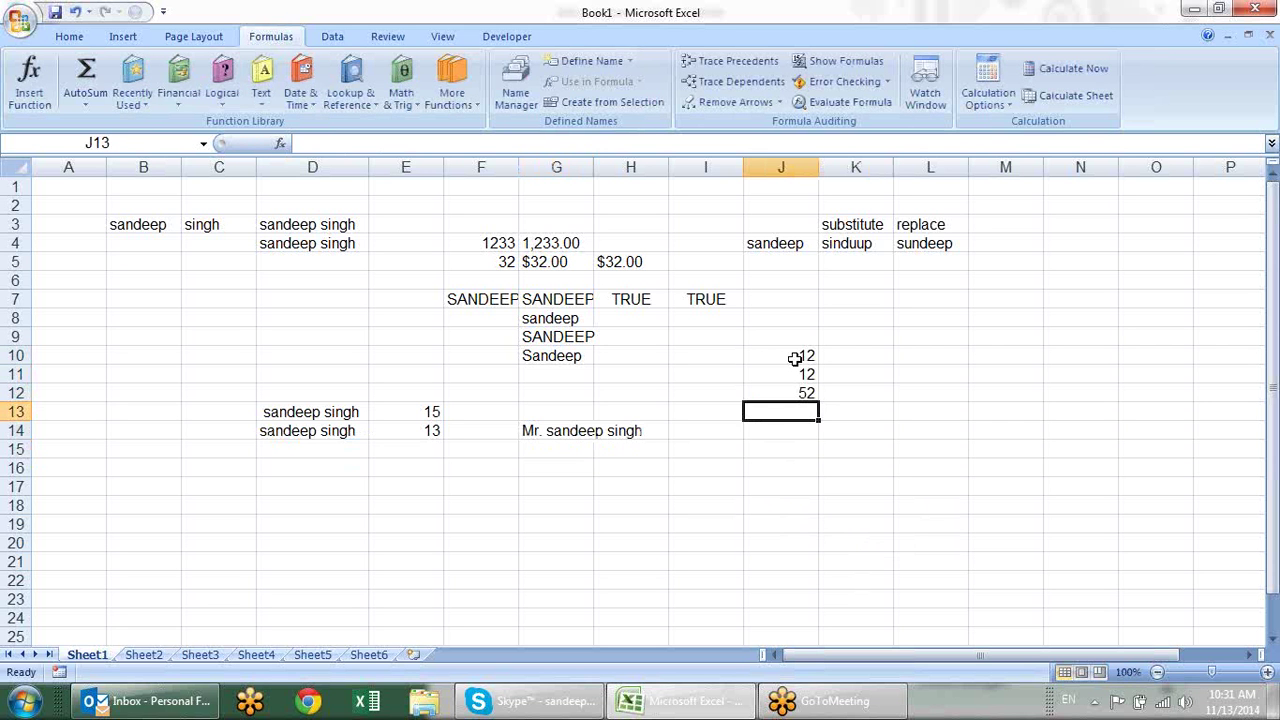
pyautogui.write('sdf')
pyautogui.press('Return')
pyautogui.write('df')
pyautogui.press('Return')
pyautogui.write('df')
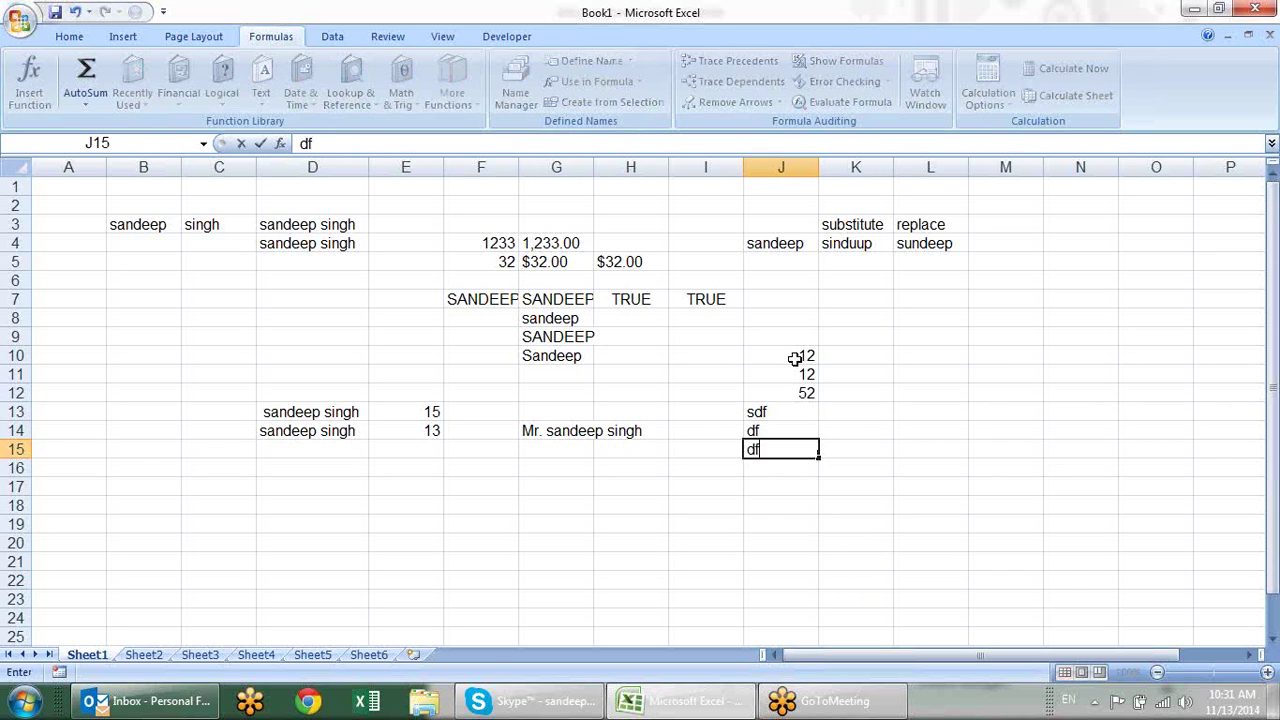
pyautogui.press('Return')
pyautogui.write('25')
pyautogui.press('Return')
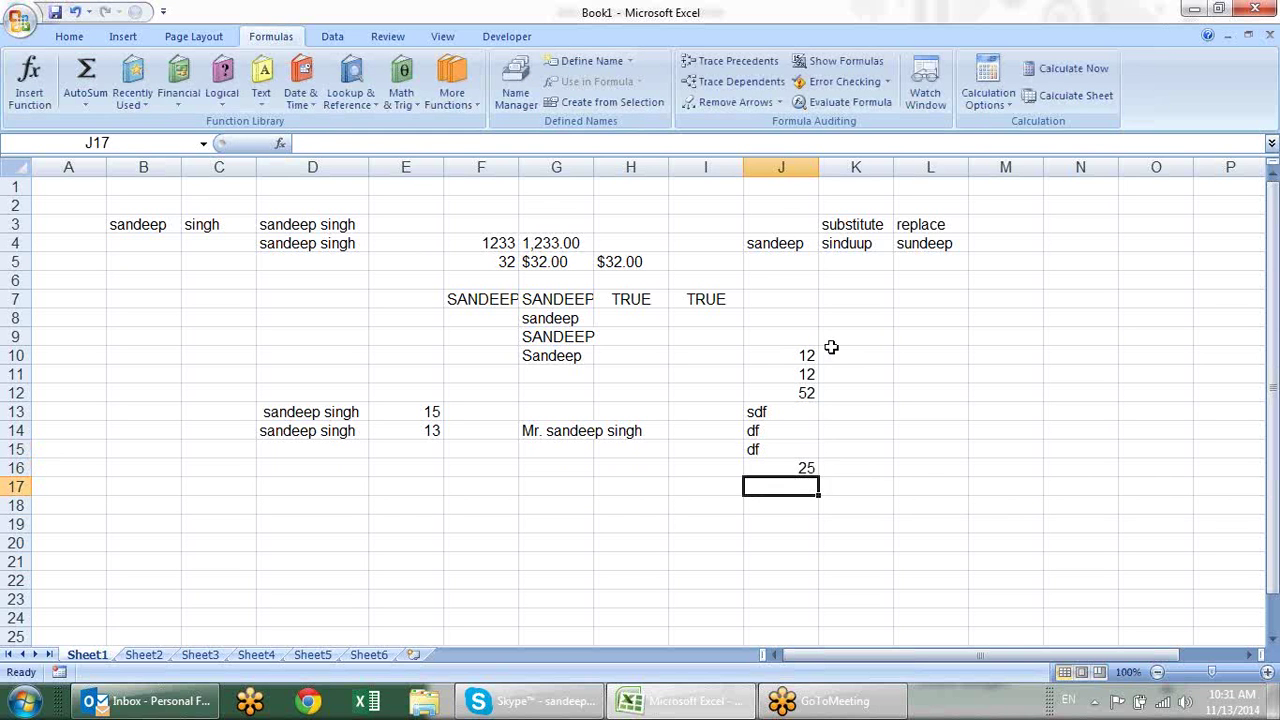
# Add headings T in K9 and N in L9.
pyautogui.click(847, 344)
pyautogui.write('T')
pyautogui.press('Tab')
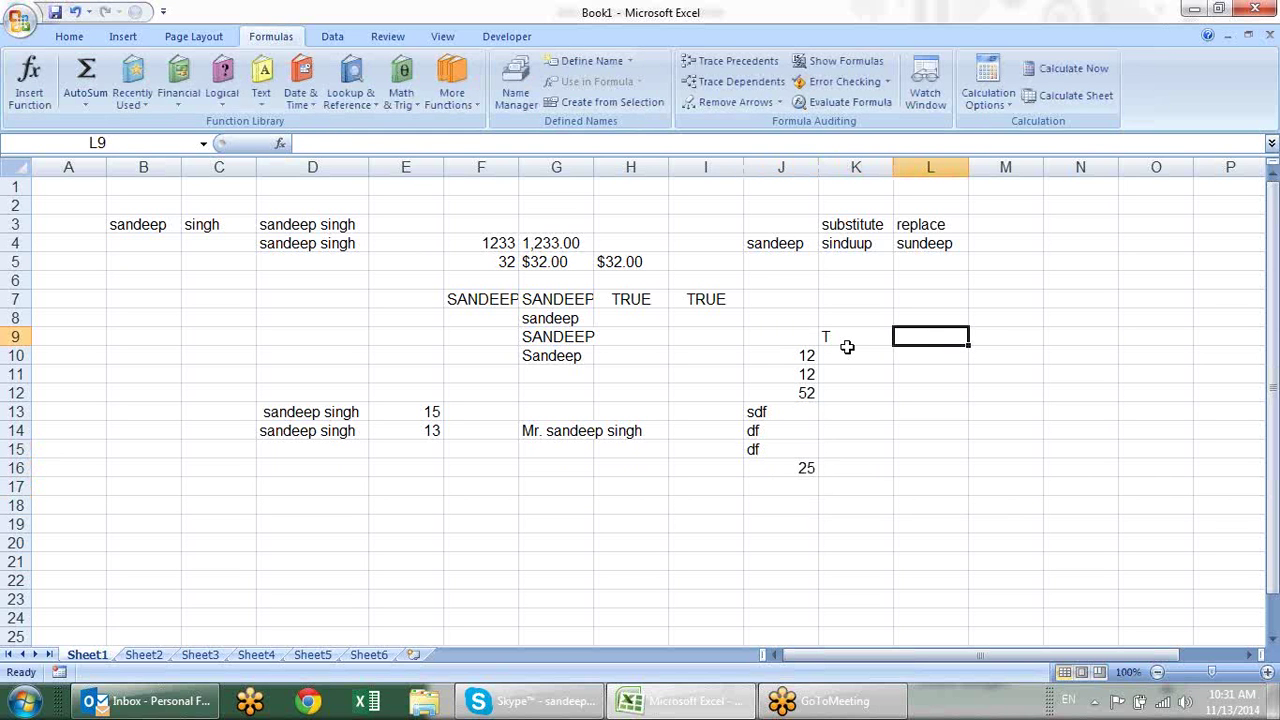
pyautogui.write('N')
pyautogui.press('Return')
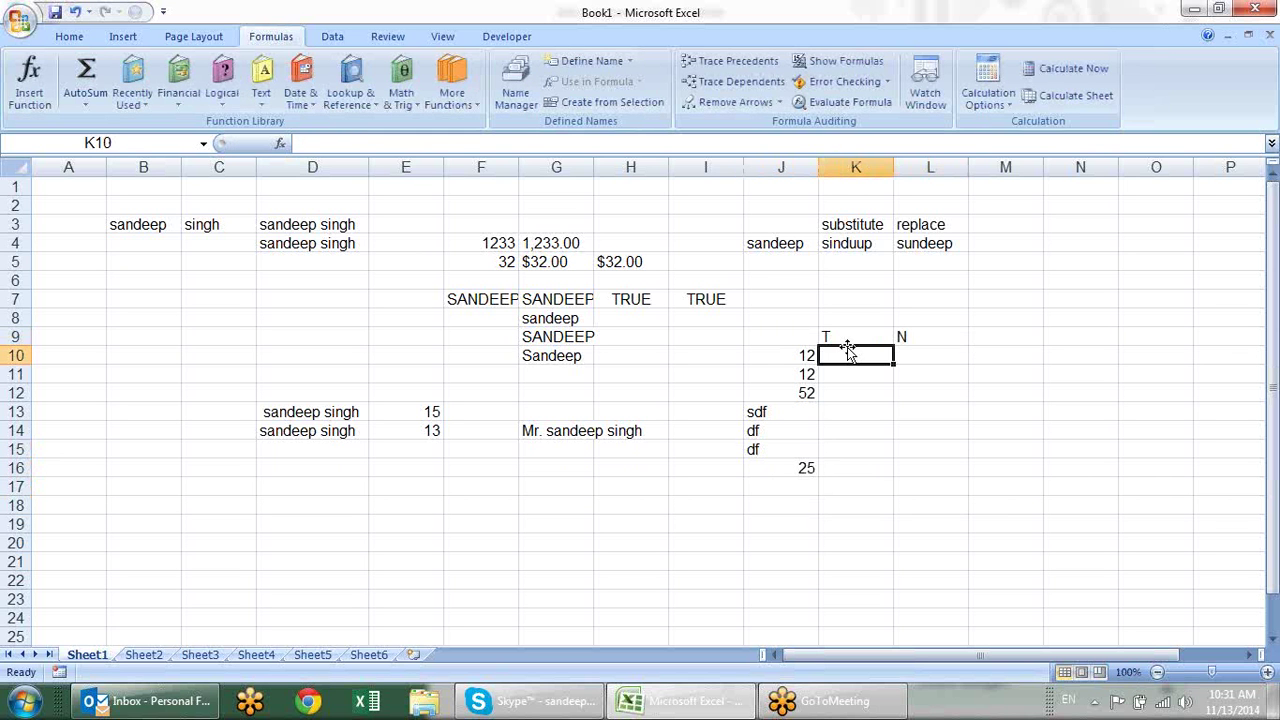
# Enter =T(J10) in K10 and fill it down to K16.
pyautogui.write('=t')
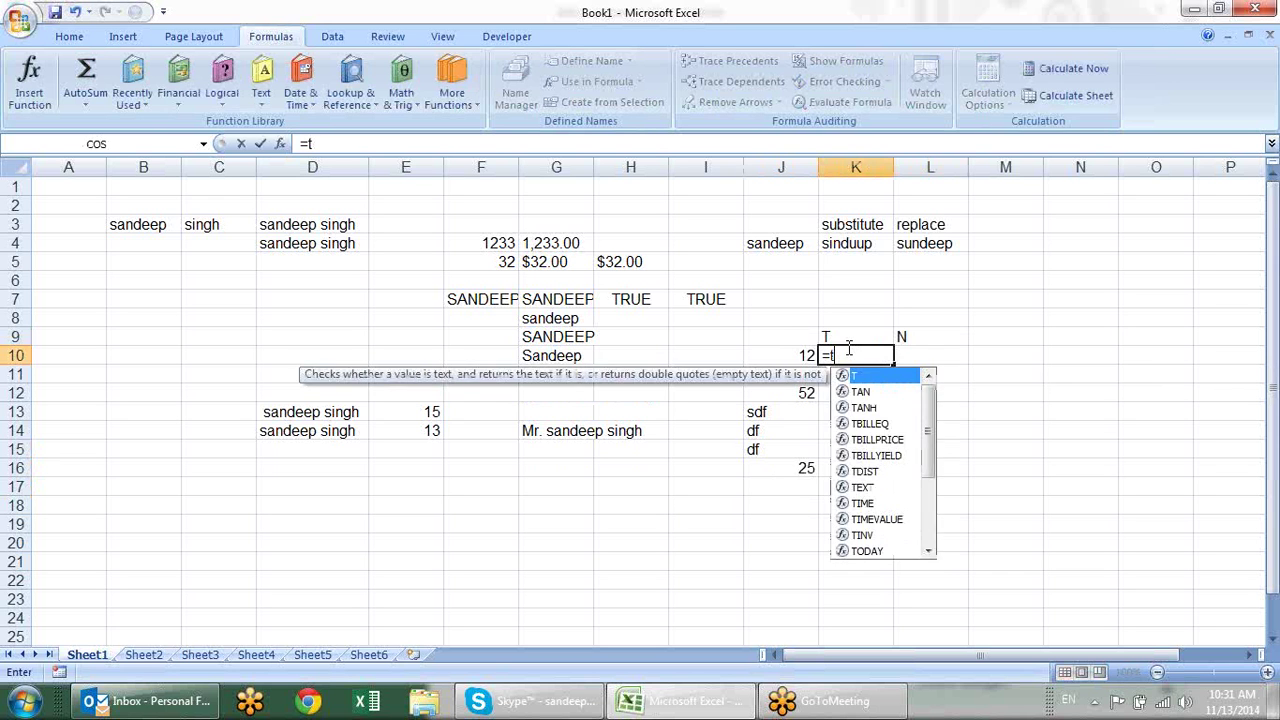
pyautogui.write('t')
pyautogui.press('BackSpace')
pyautogui.press('Tab')
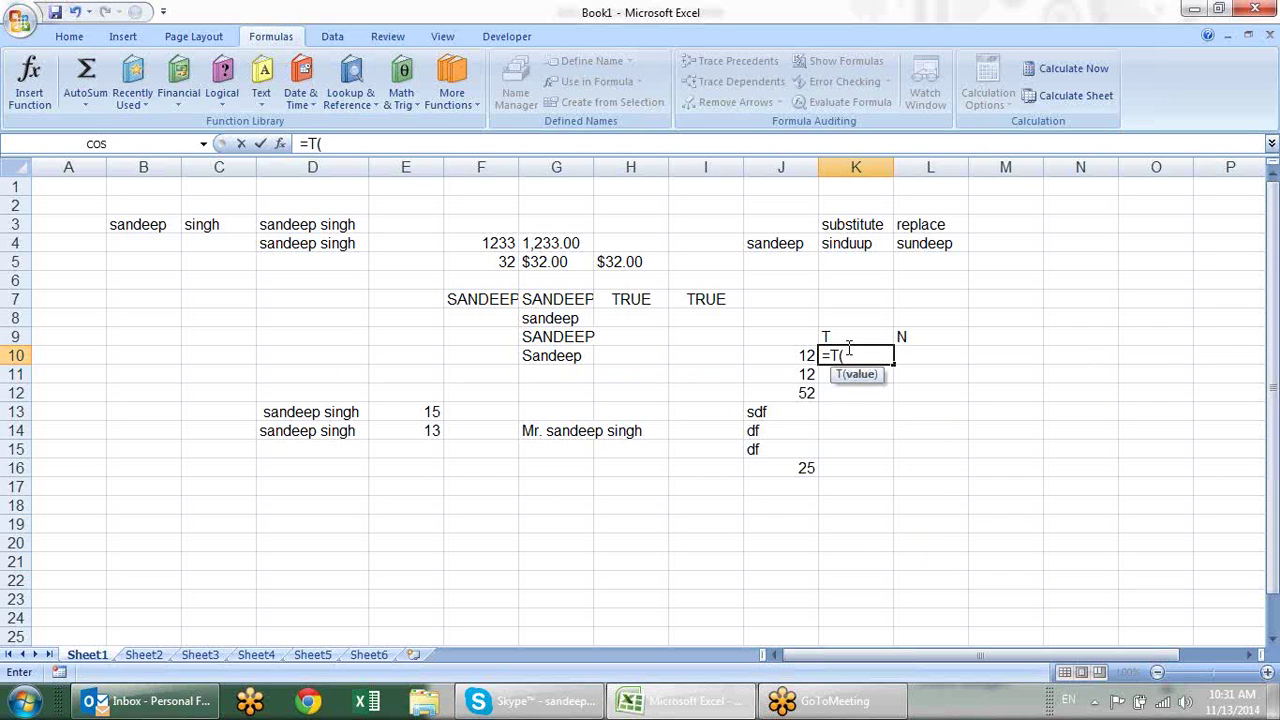
pyautogui.press('Left')
pyautogui.press('Return')
pyautogui.click(848, 352)
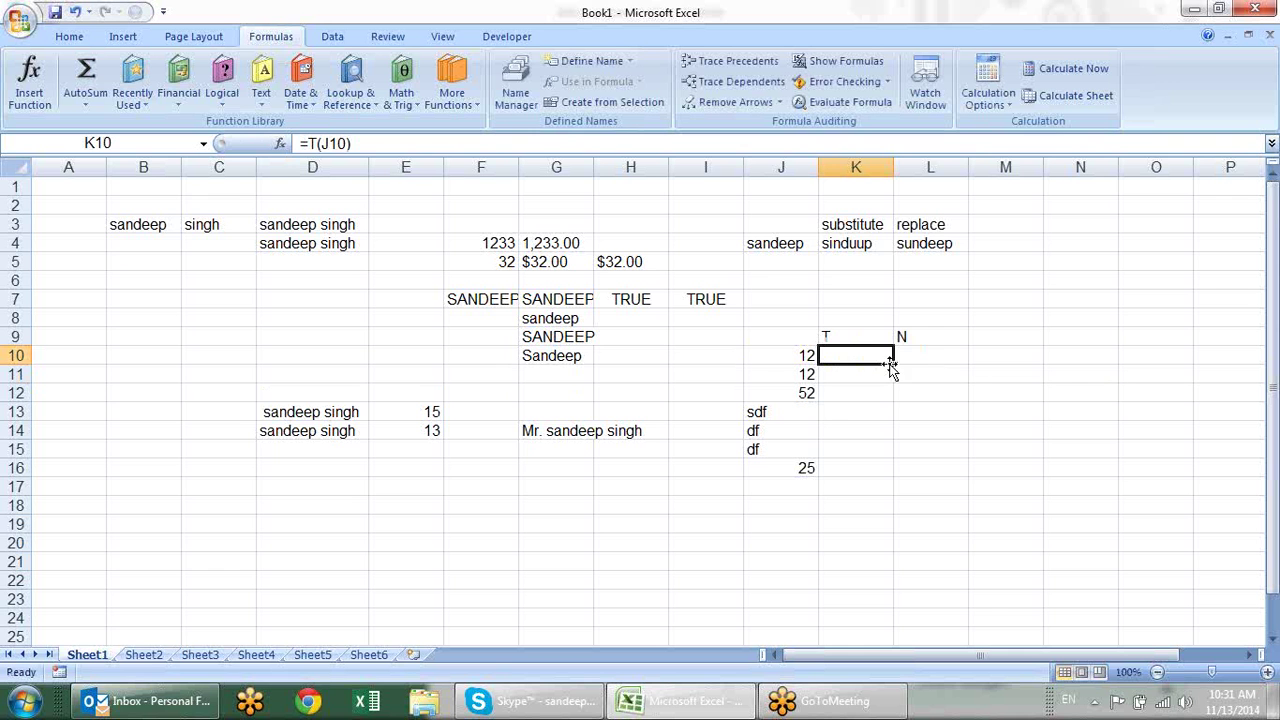
pyautogui.moveTo(894, 364); pyautogui.dragTo(895, 472)
# Enter =N(J10) in L10 and copy it down to L16.
pyautogui.click(932, 350)
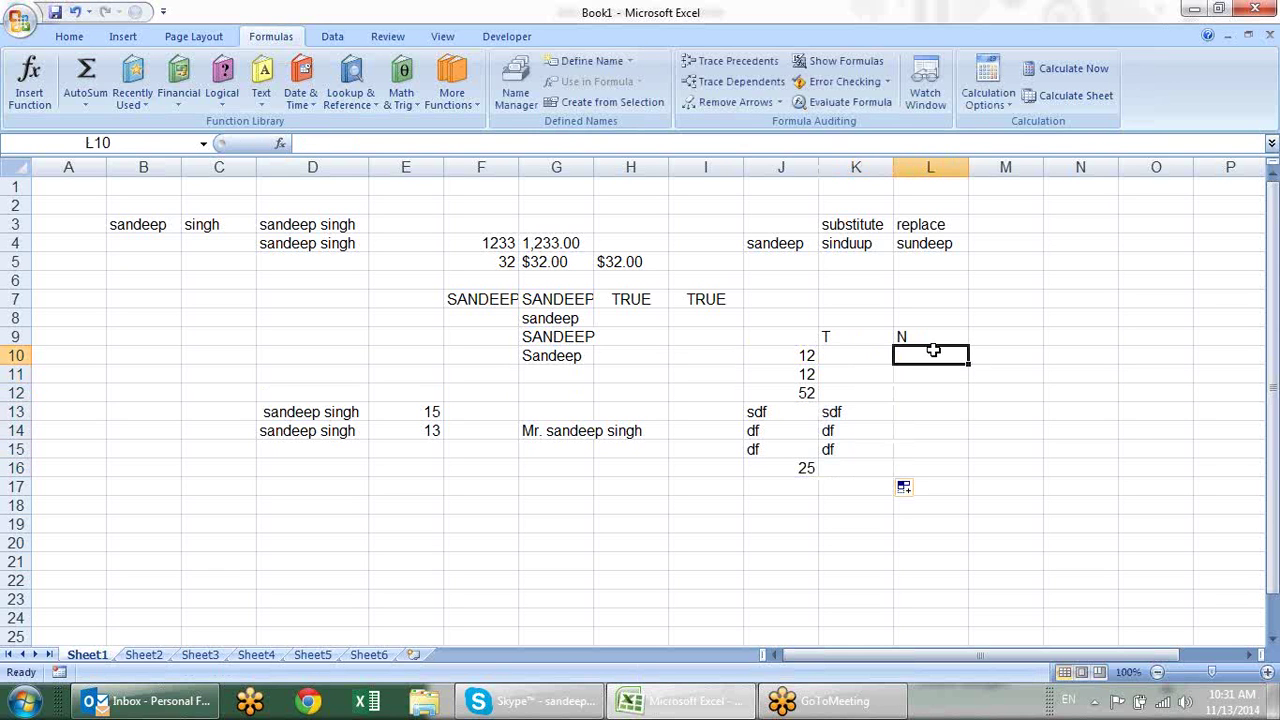
pyautogui.write('=n')
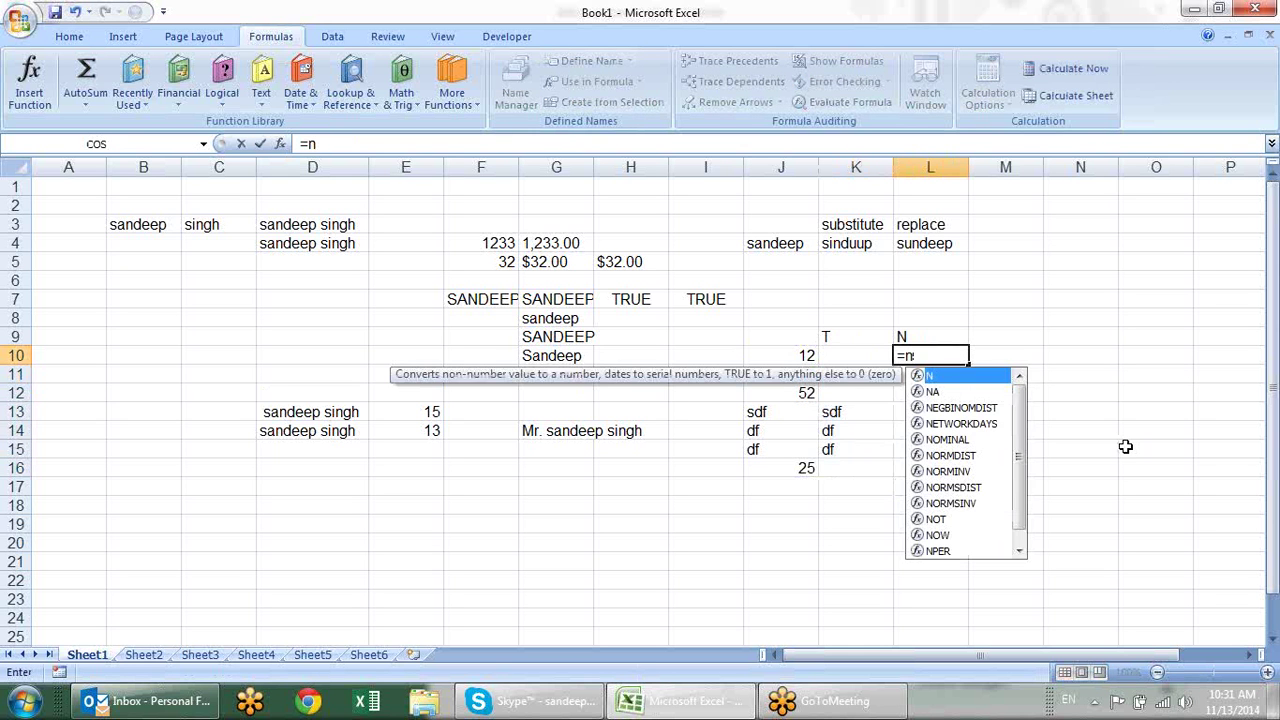
pyautogui.press('Tab')
pyautogui.click(805, 358)
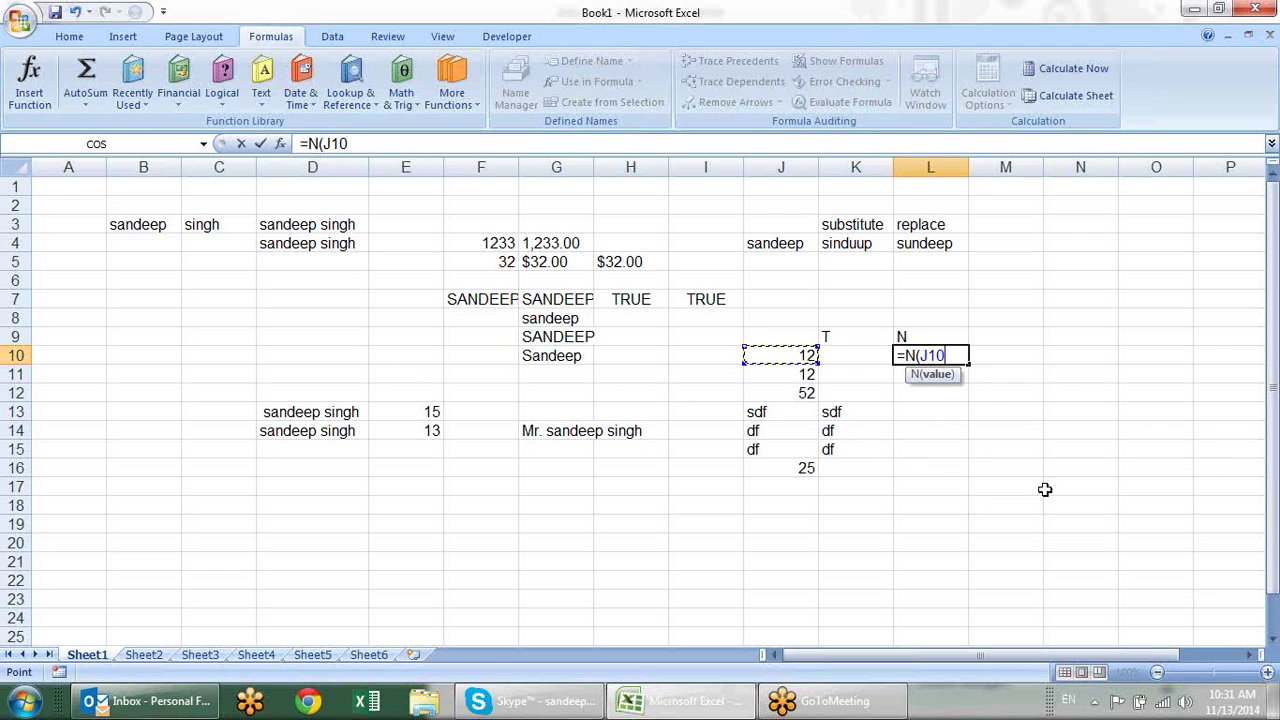
pyautogui.write(')')
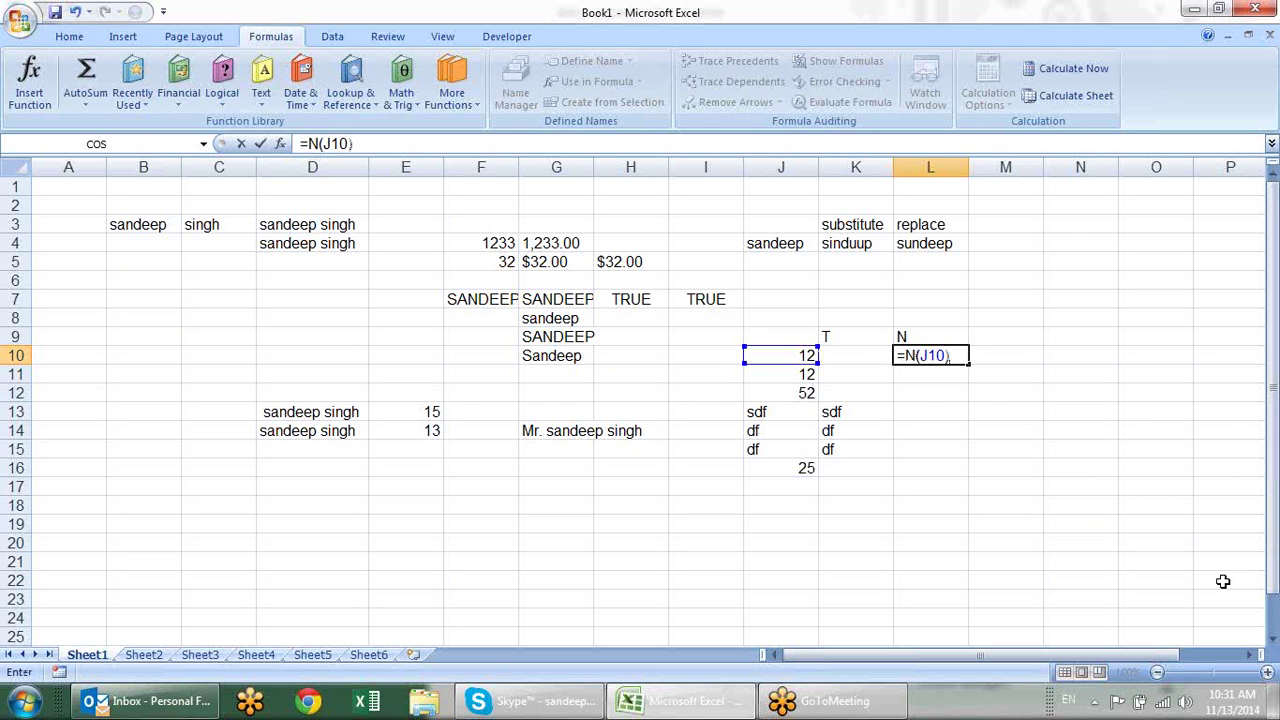
pyautogui.press('Return')
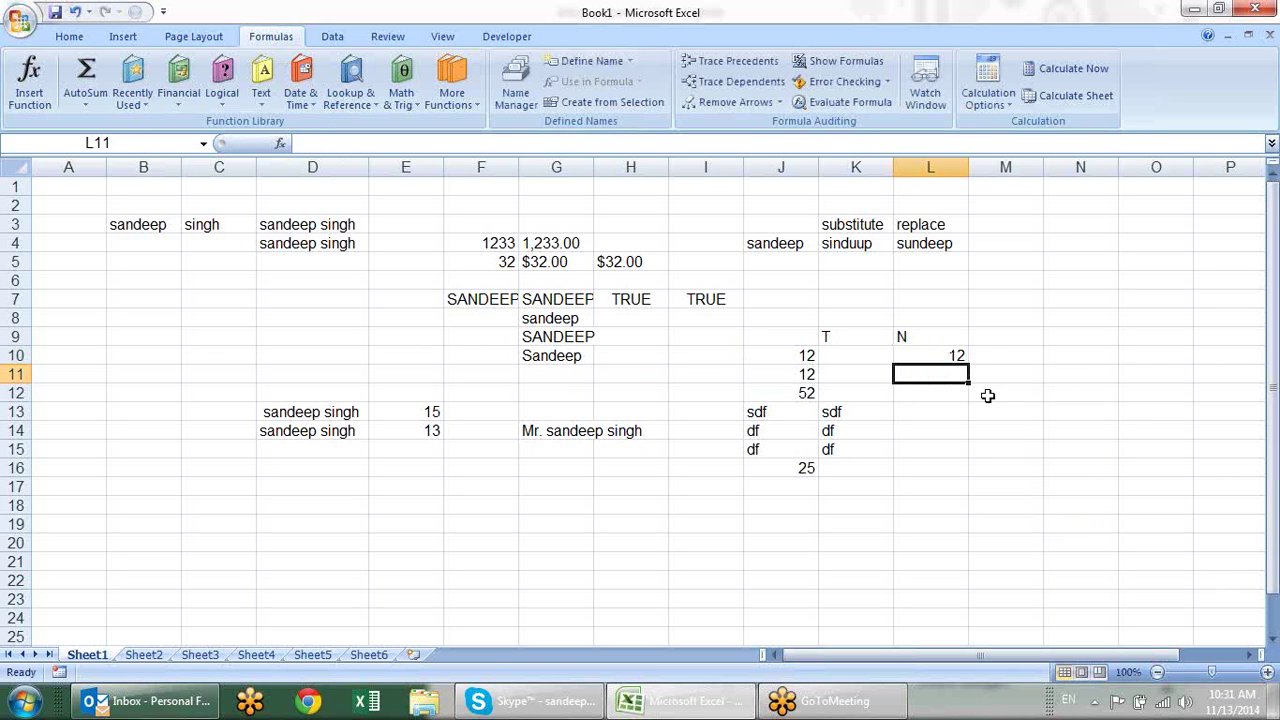
pyautogui.click(958, 362)
pyautogui.click(970, 367)
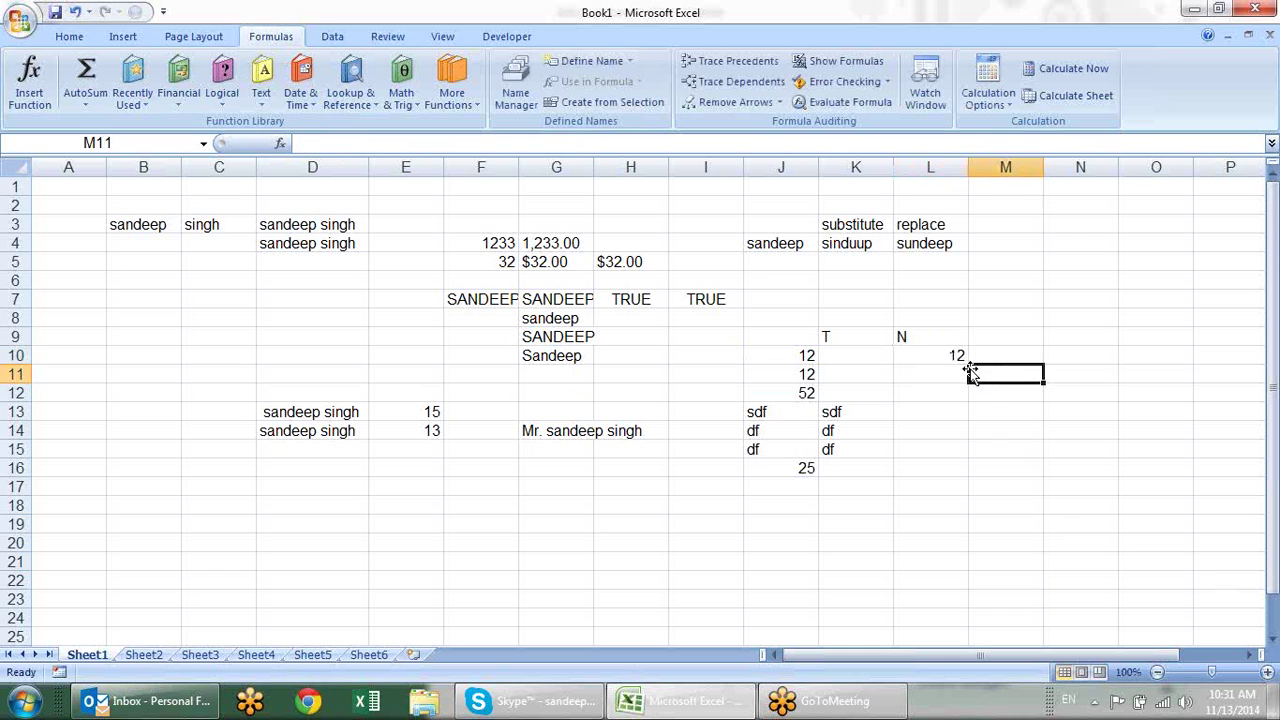
pyautogui.click(963, 356)
pyautogui.doubleClick(969, 365)
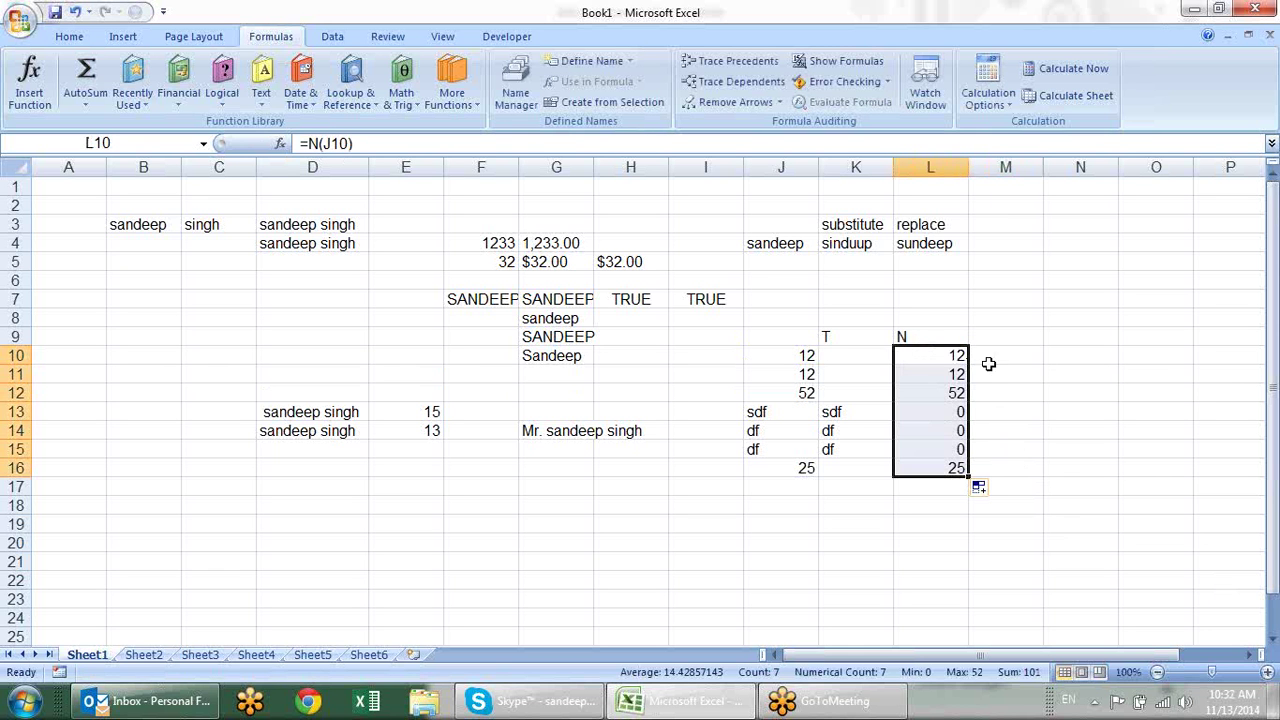
# Check the T and N results beside the text entries, then edit L10's formula.
pyautogui.click(962, 425)
pyautogui.click(864, 428)
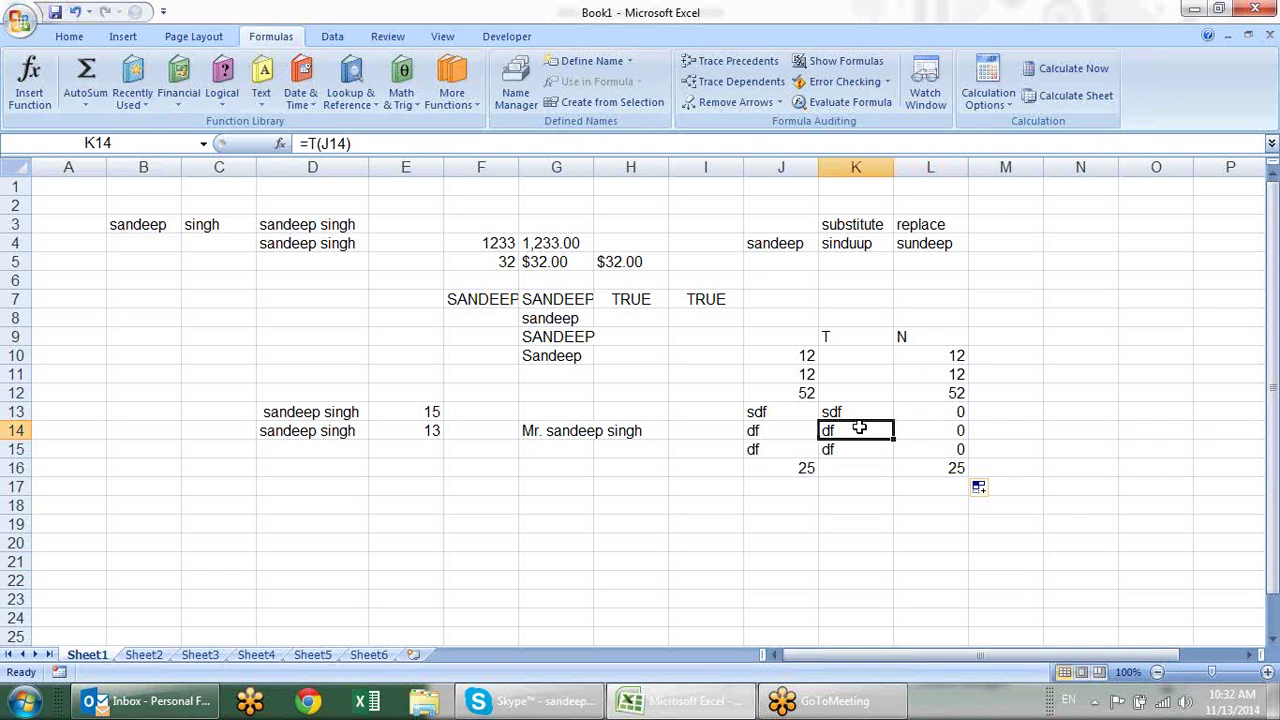
pyautogui.click(950, 410)
pyautogui.click(943, 357)
pyautogui.doubleClick(928, 358)
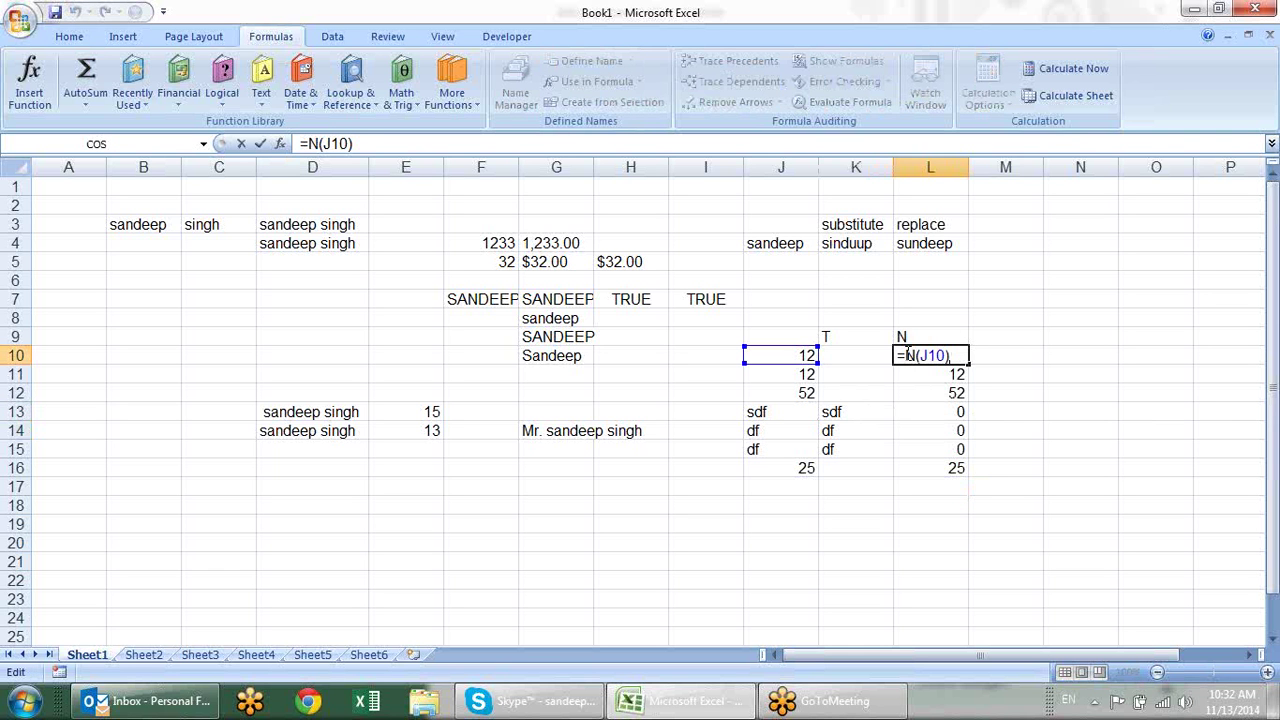
# Change L10's formula to =IF(N(J10)=0,"",N(J10)).
pyautogui.write('IF(')
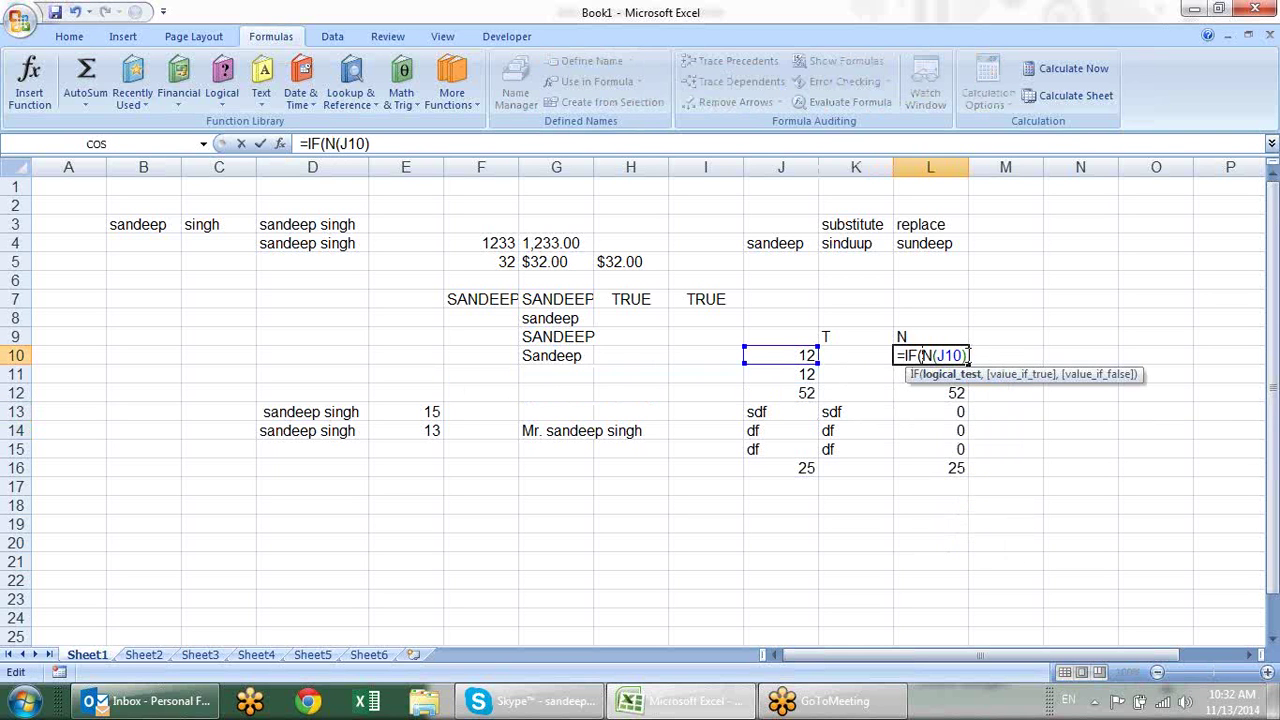
pyautogui.click(921, 355)
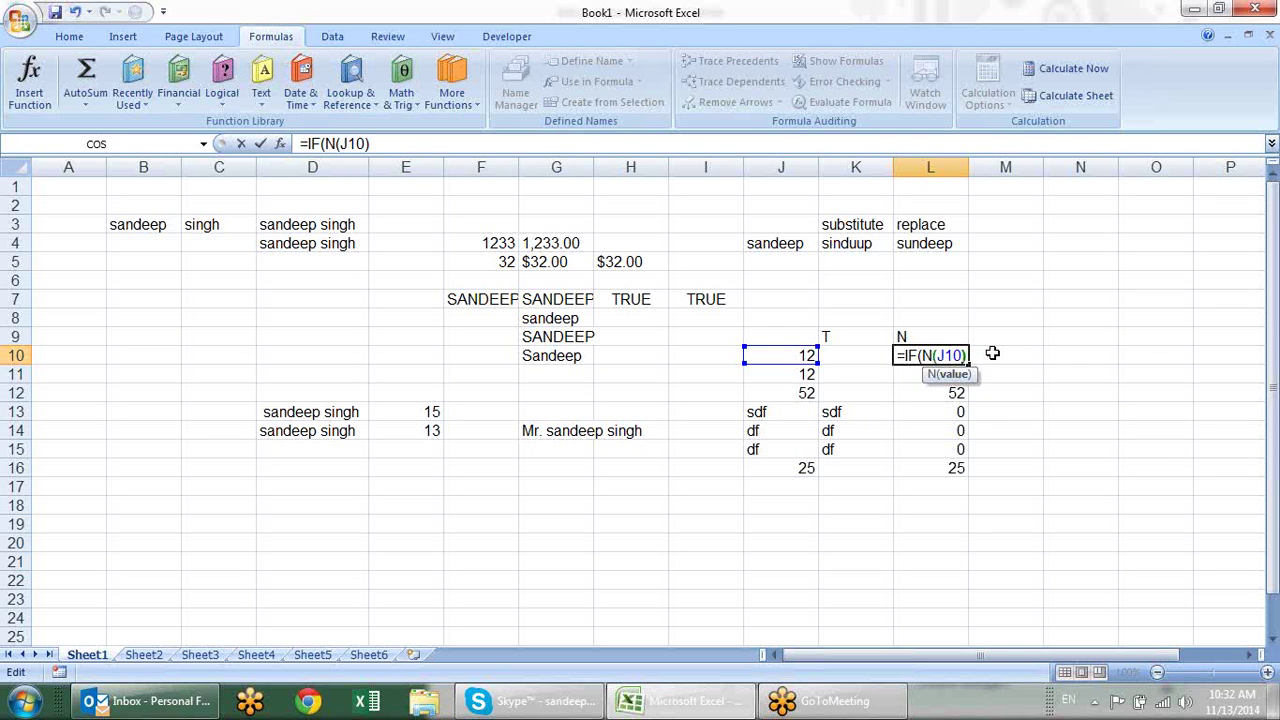
pyautogui.hotkey('shift', 'Left')
pyautogui.hotkey('shift', 'Left')
pyautogui.hotkey('shift', 'Left')
pyautogui.hotkey('shift', 'Left')
pyautogui.hotkey('shift', 'Left')
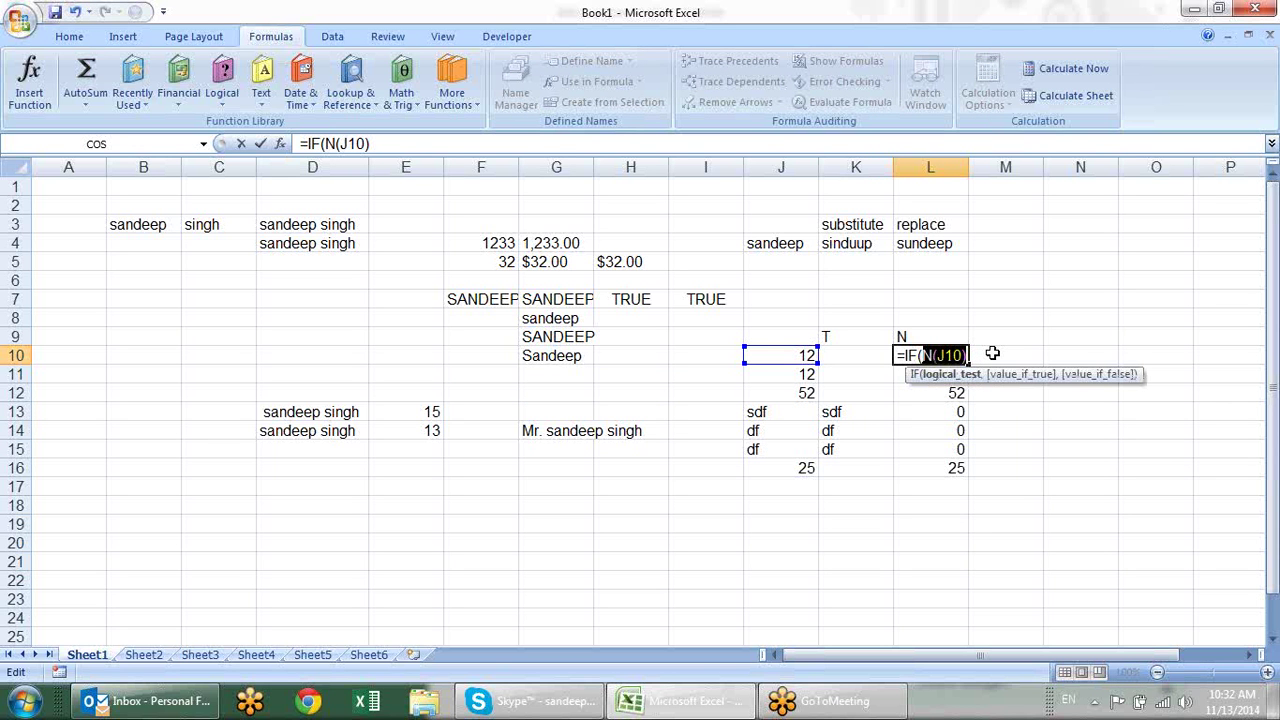
pyautogui.press('Right')
pyautogui.press('Right')
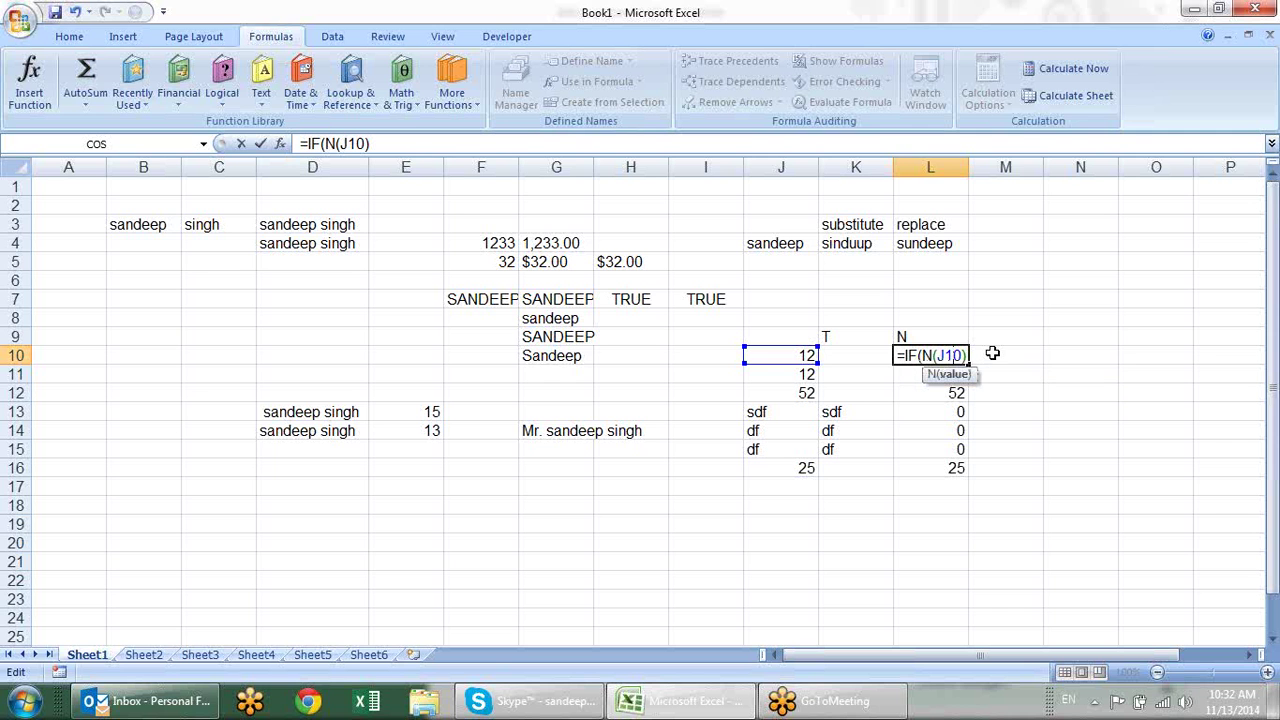
pyautogui.press('Right')
pyautogui.write('=')
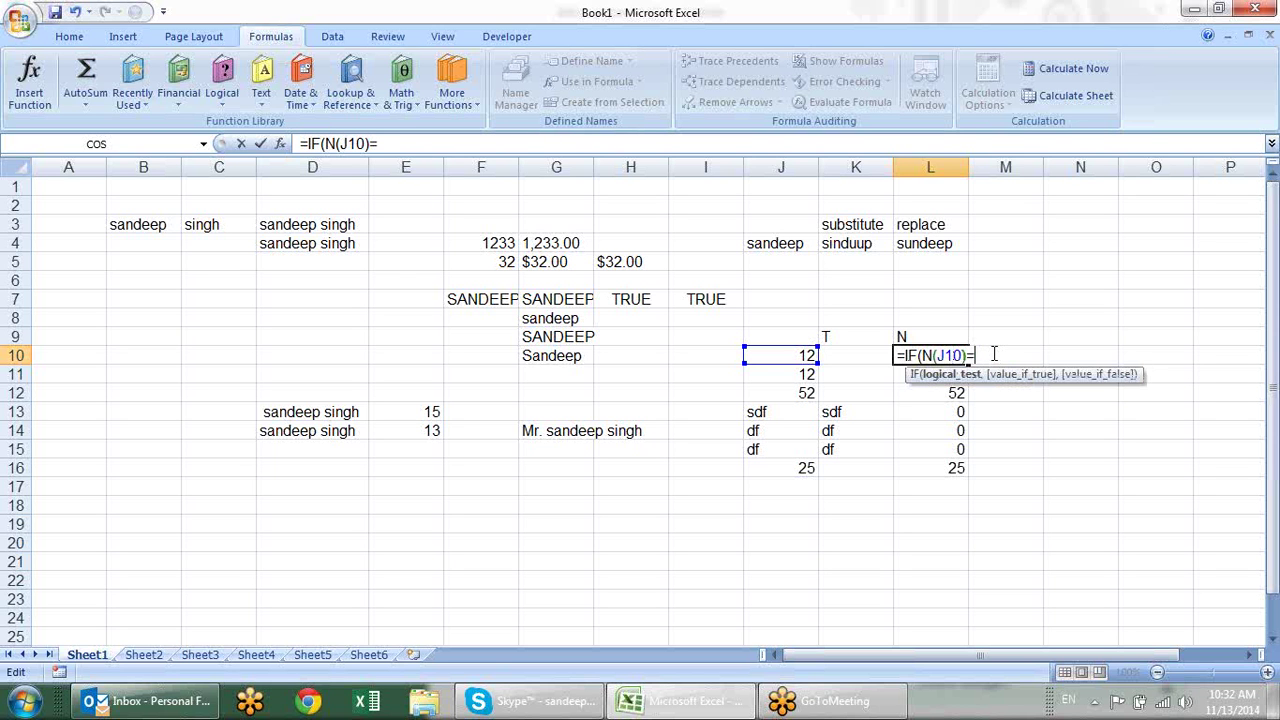
pyautogui.write('0')
pyautogui.write(',""')
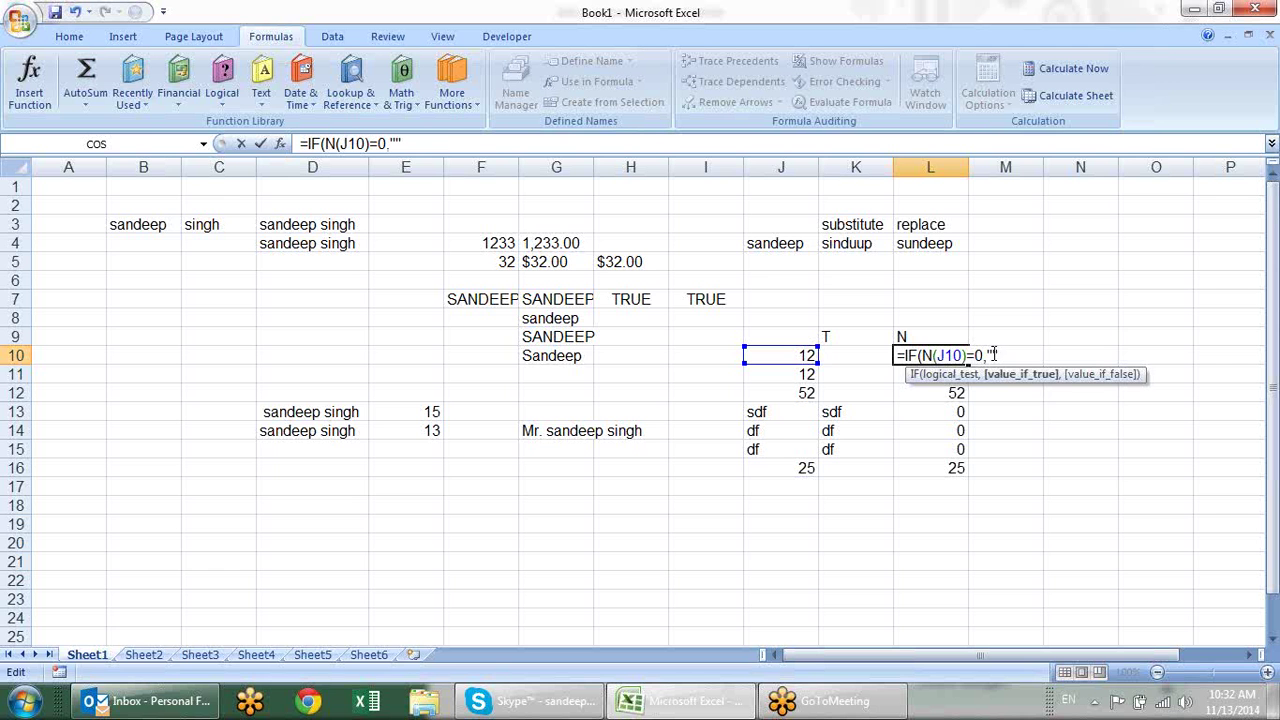
pyautogui.write(',N(J10)')
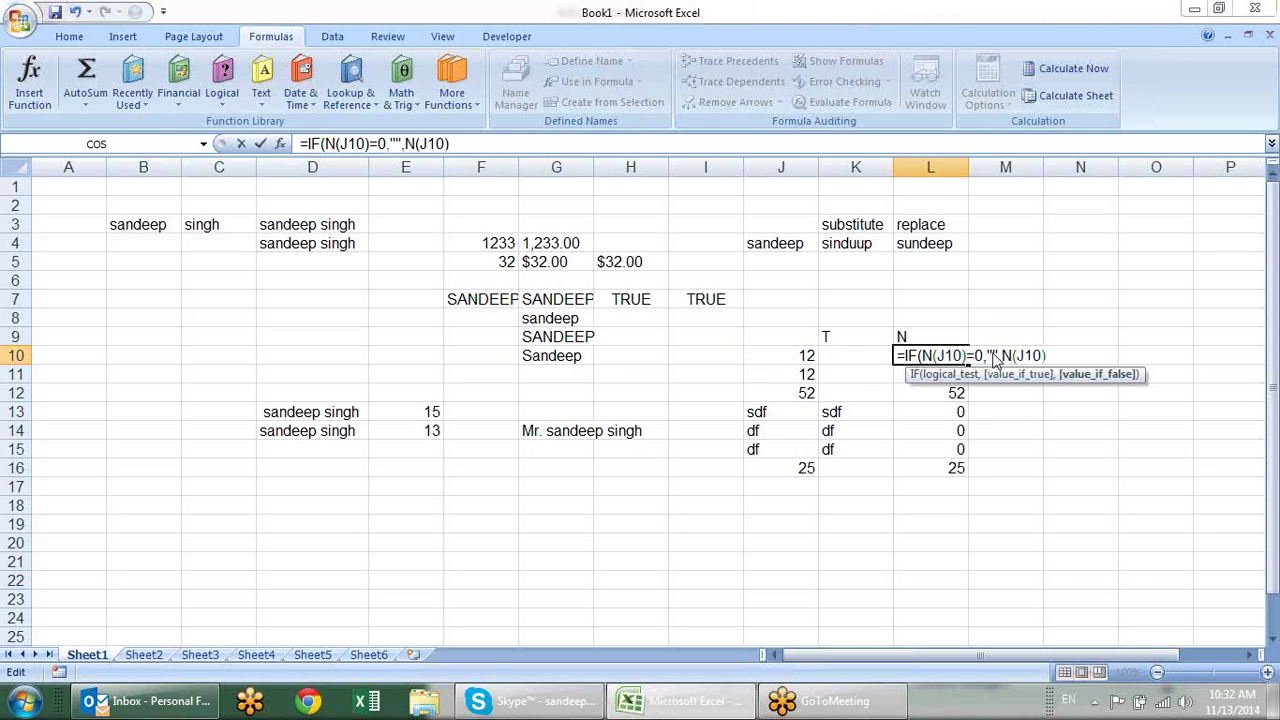
pyautogui.press('Return')
pyautogui.press('Return')
# Fill the IF formula down to L16 so the text rows show blanks.
pyautogui.click(962, 355)
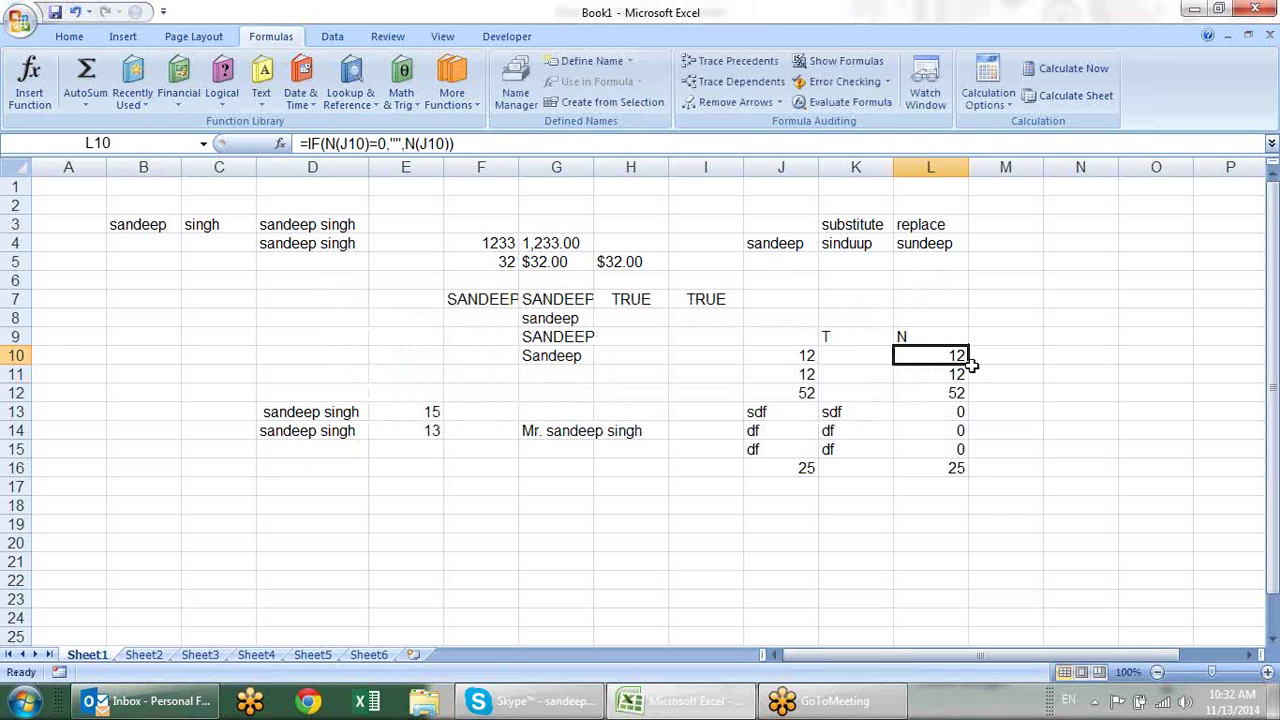
pyautogui.moveTo(968, 363); pyautogui.dragTo(968, 472)
pyautogui.click(1005, 505)
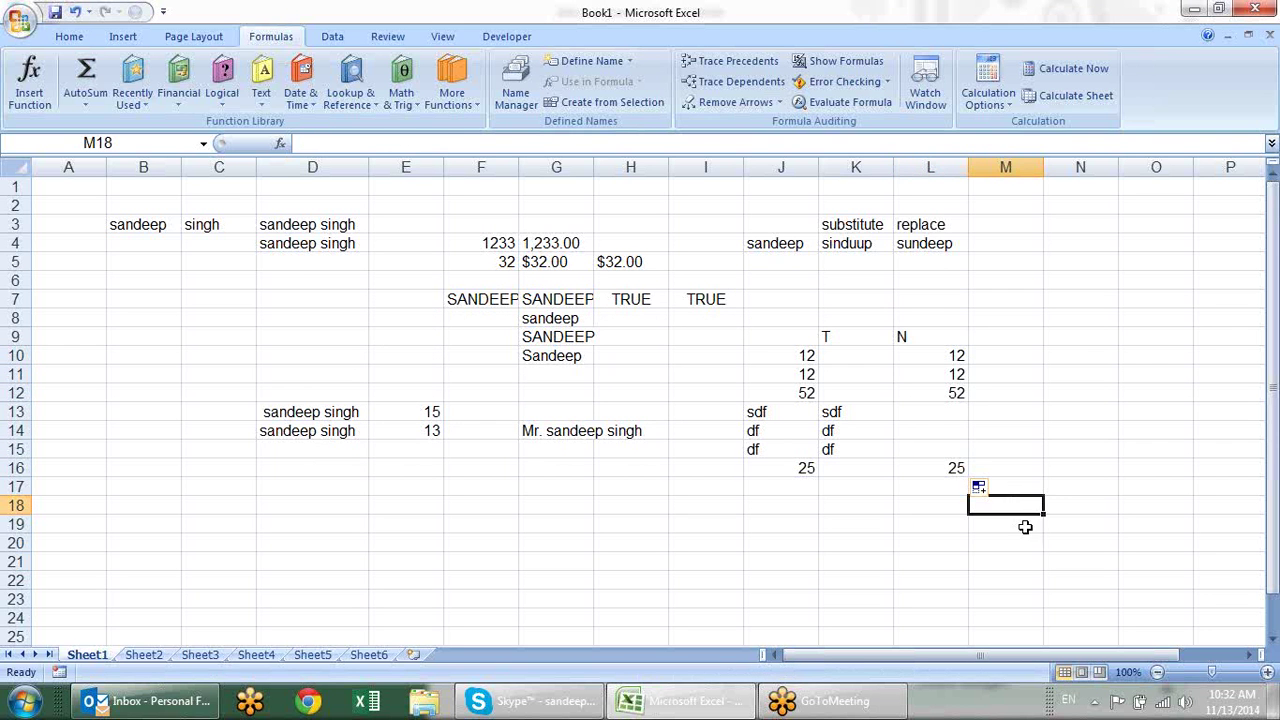
pyautogui.click(872, 376)
pyautogui.click(935, 356)
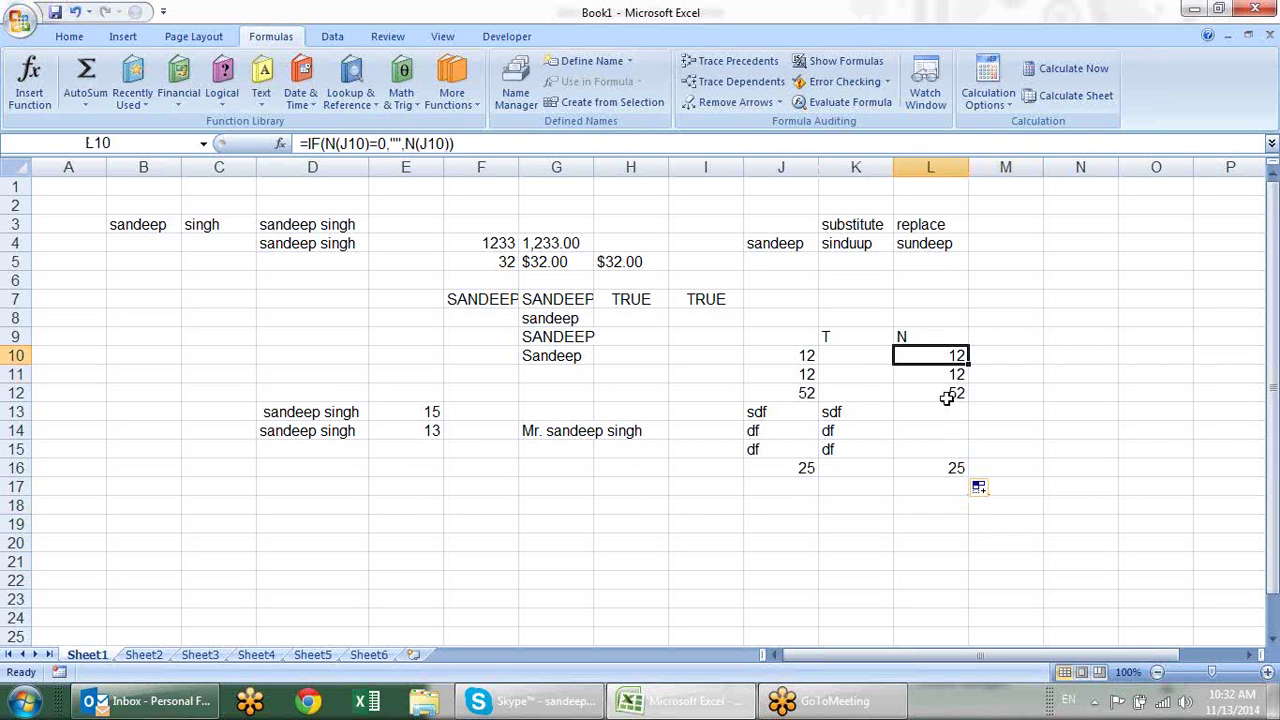
pyautogui.click(1030, 391)
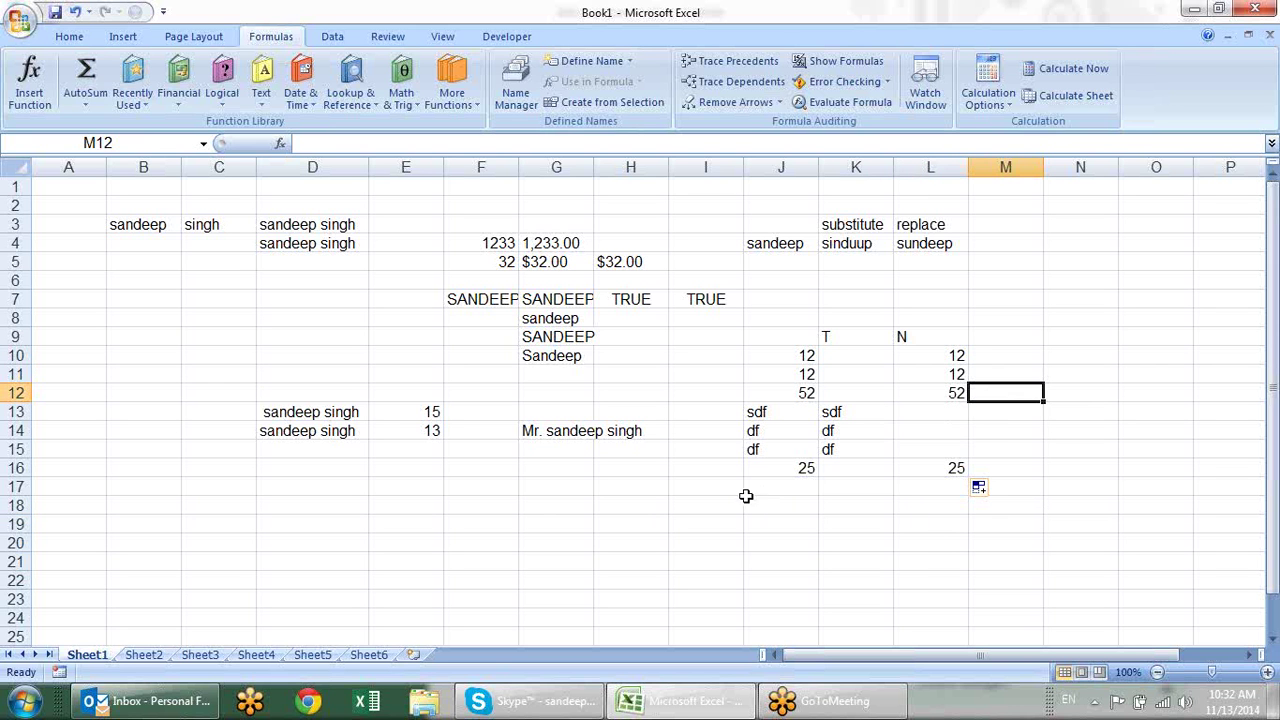
pyautogui.click(657, 484)
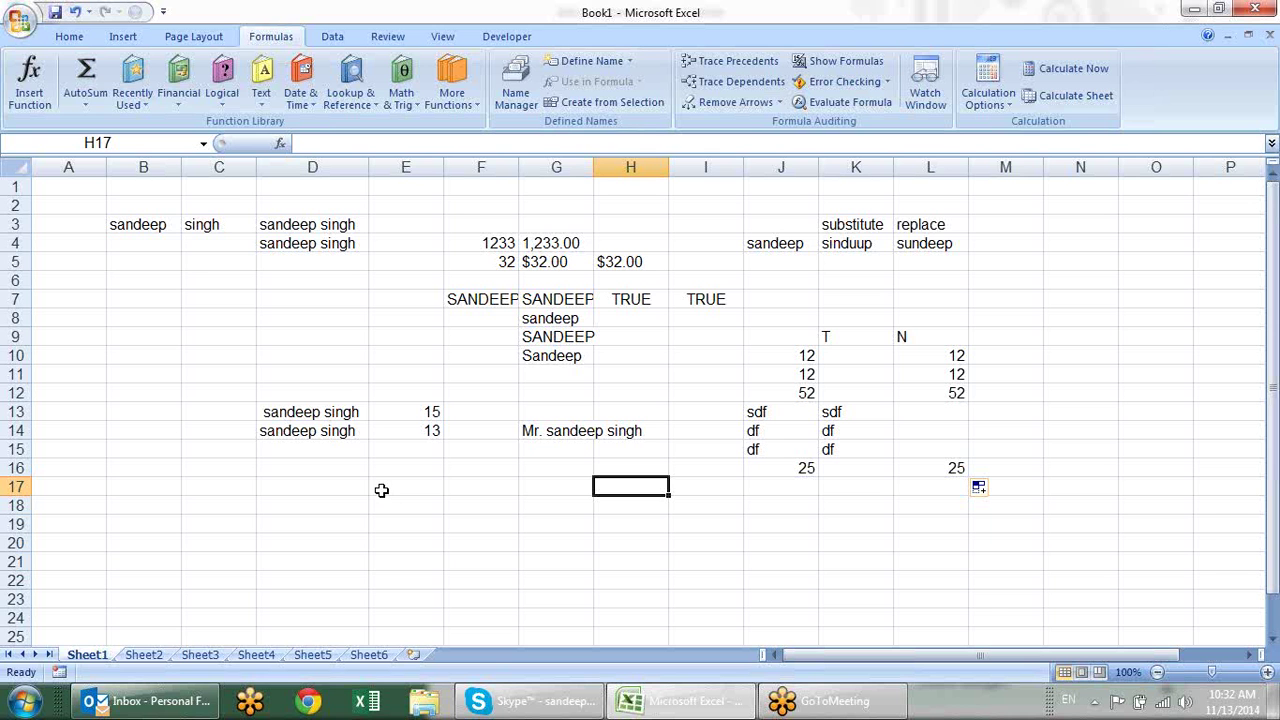
# Append 121 to the text in J13 so it reads sdf121.
pyautogui.click(805, 412)
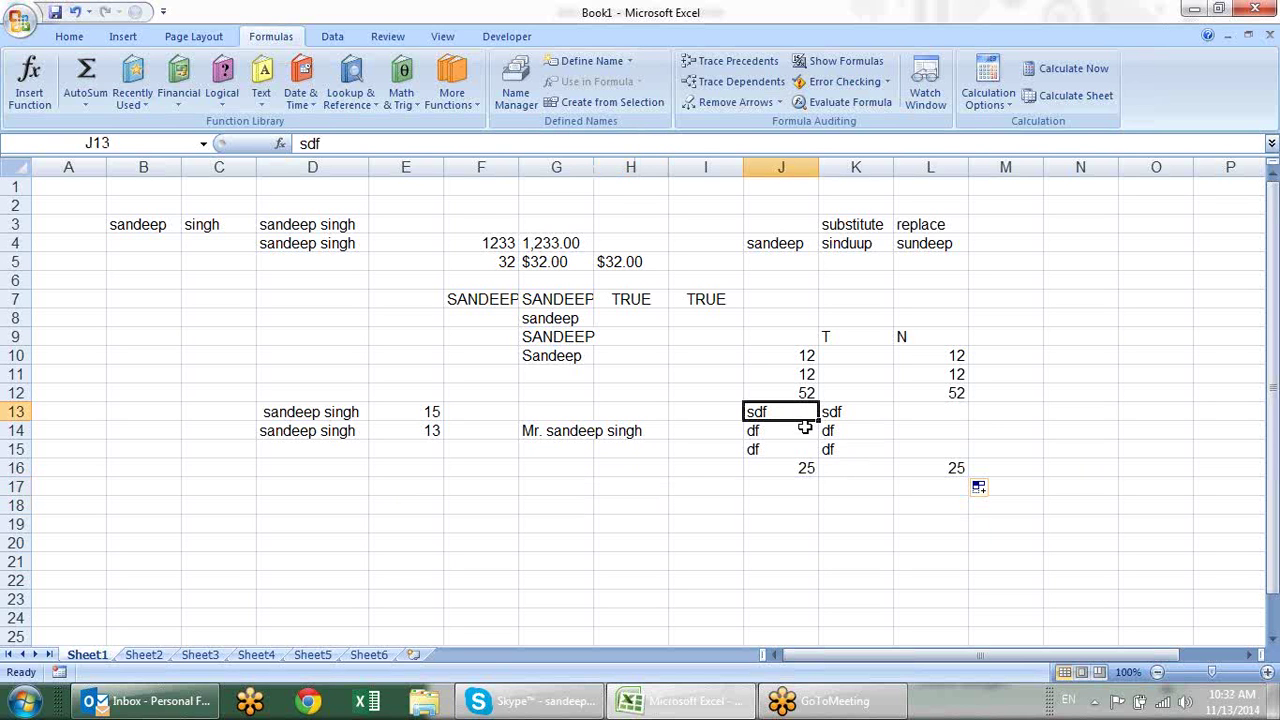
pyautogui.click(808, 375)
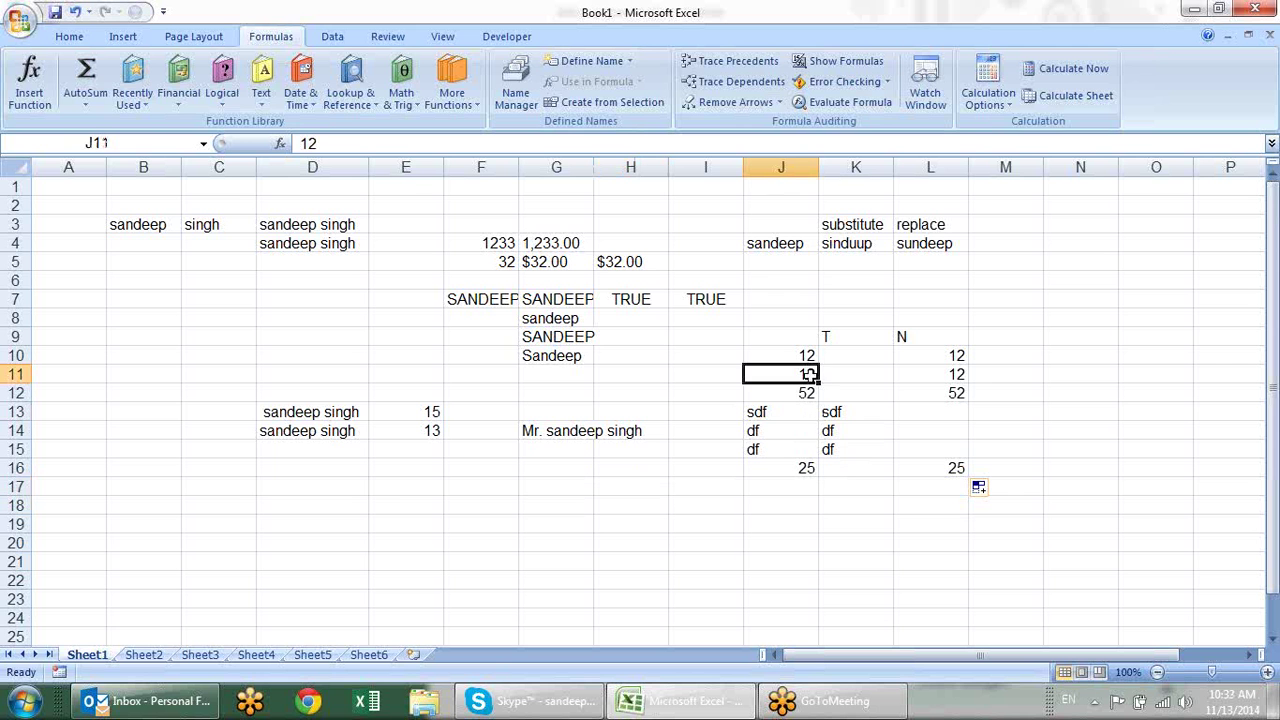
pyautogui.click(805, 412)
pyautogui.doubleClick(805, 412)
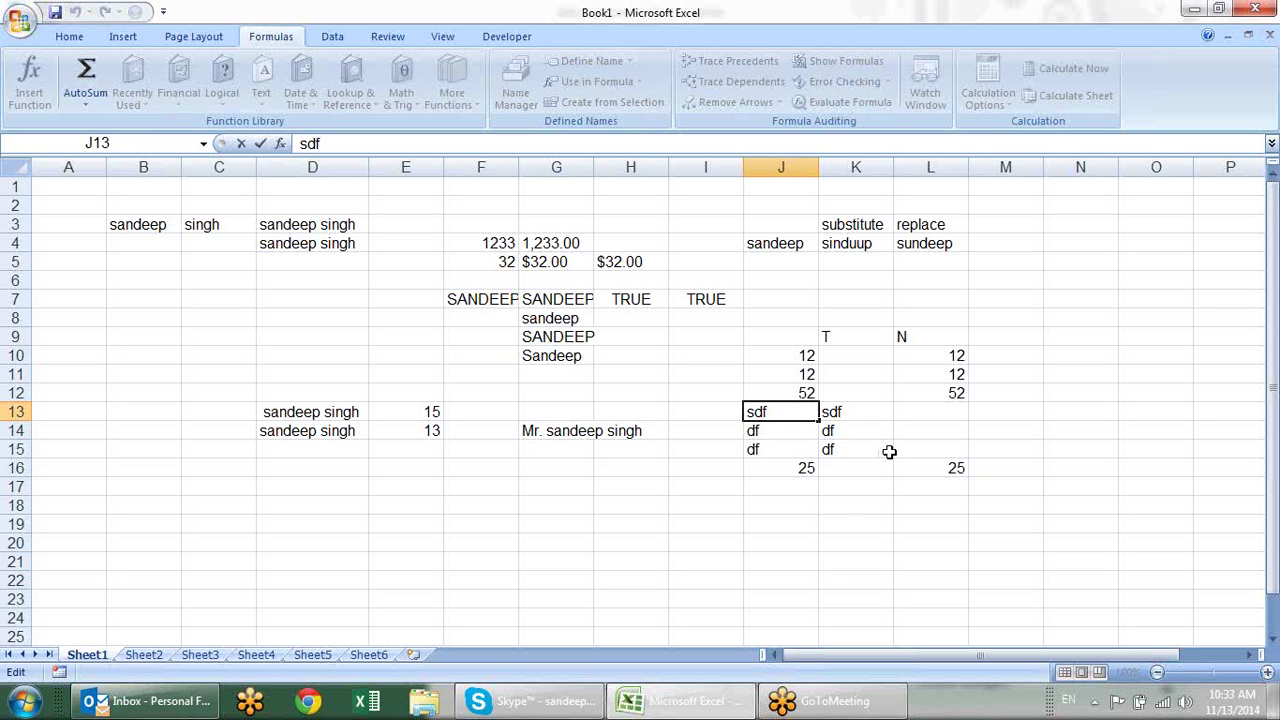
pyautogui.write('121')
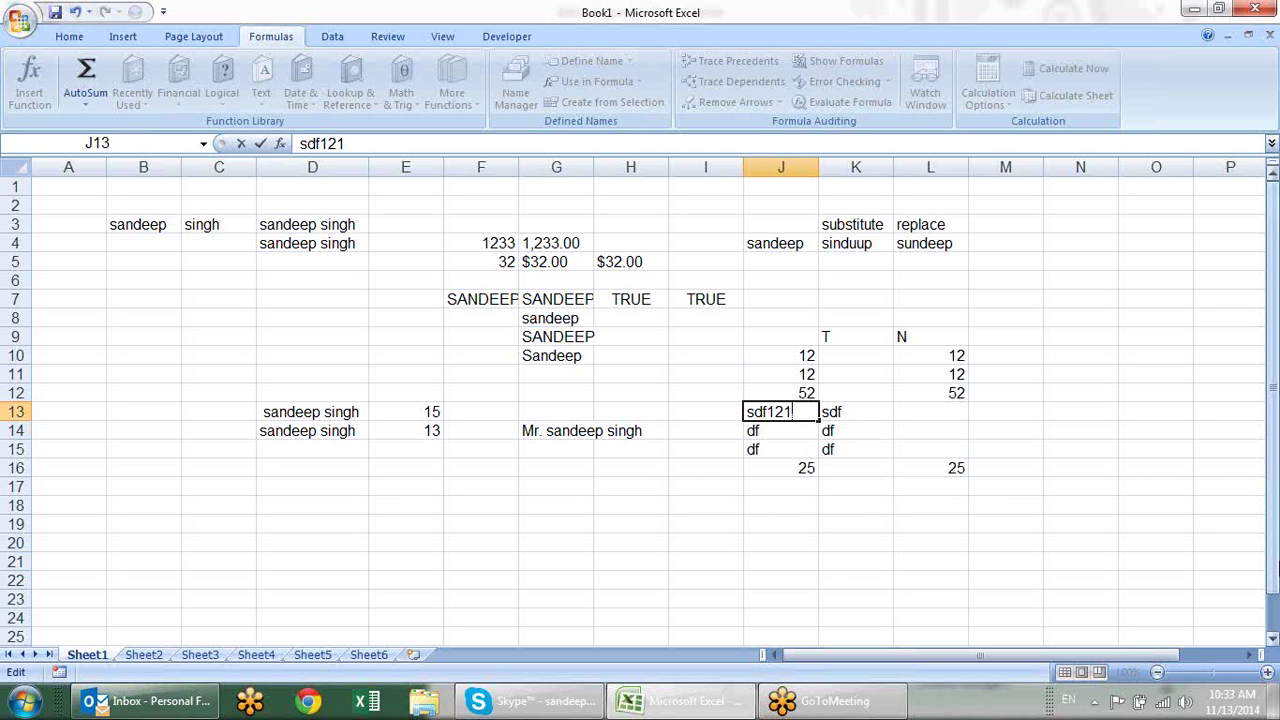
pyautogui.press('Return')
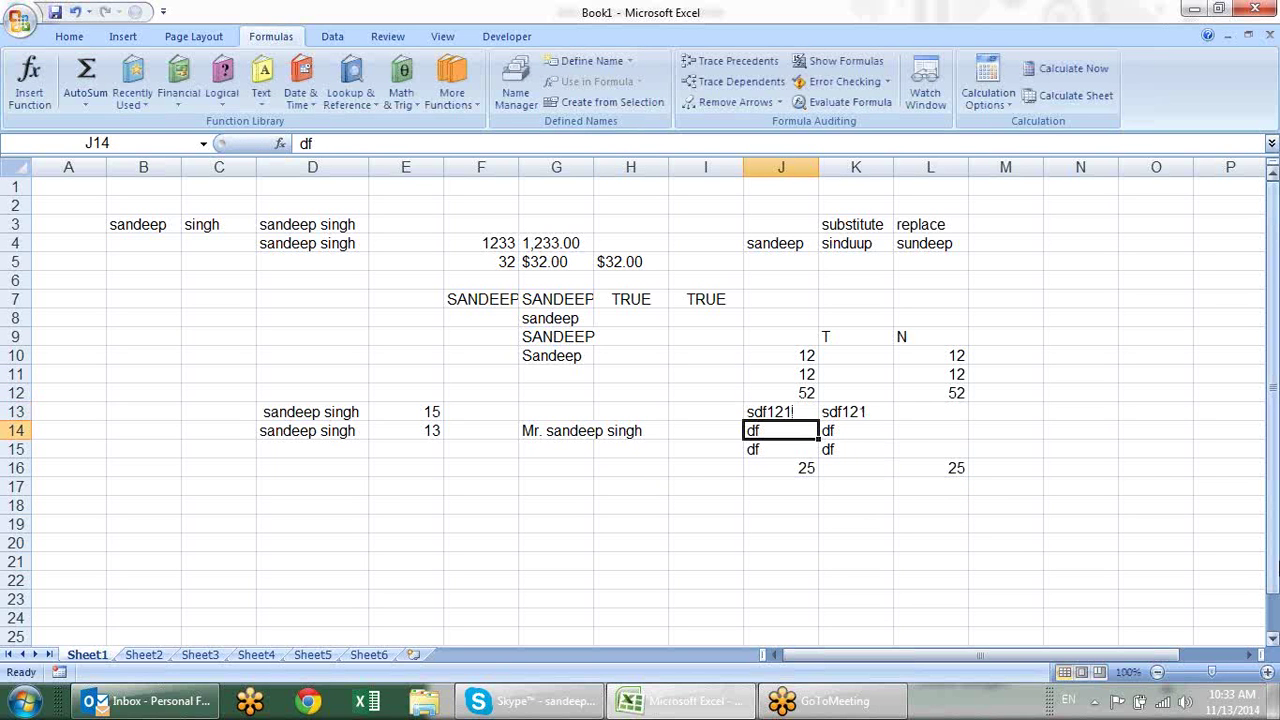
# Check the =T() results in K13:K15, confirming K13 now returns sdf121.
pyautogui.press('F2')
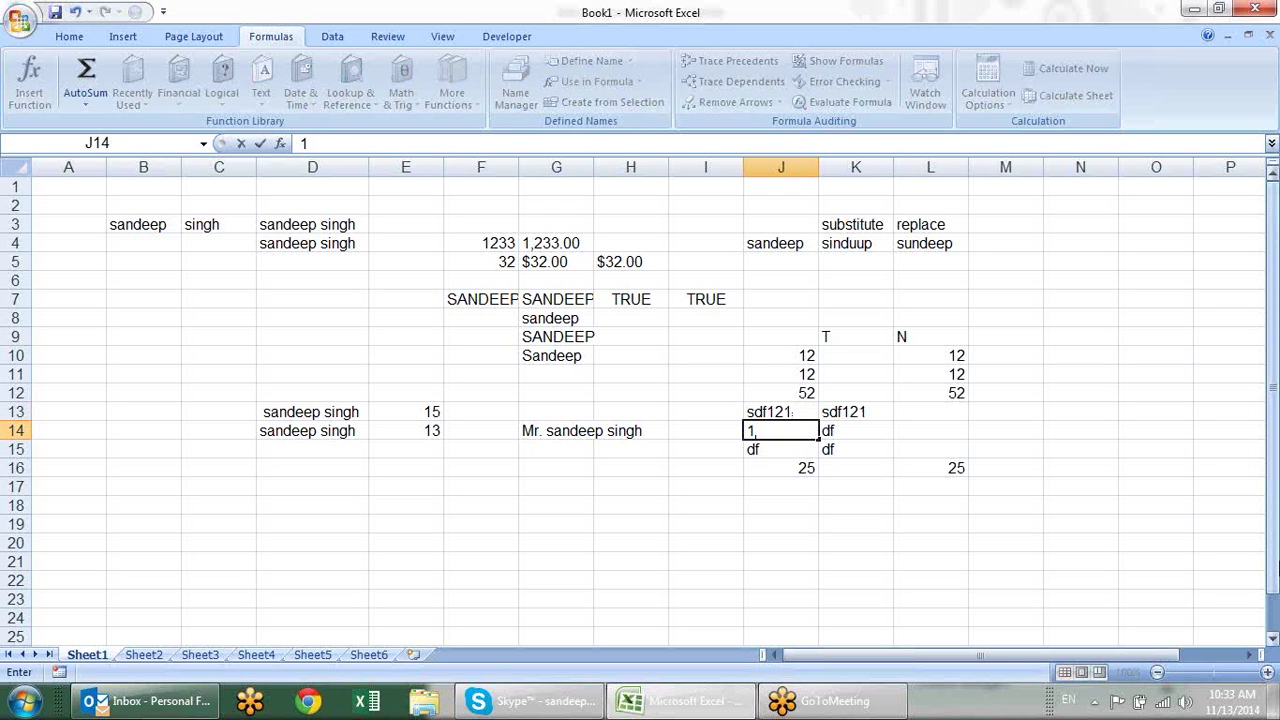
pyautogui.press('Escape')
pyautogui.click(855, 412)
pyautogui.press('Down')
pyautogui.press('Down')
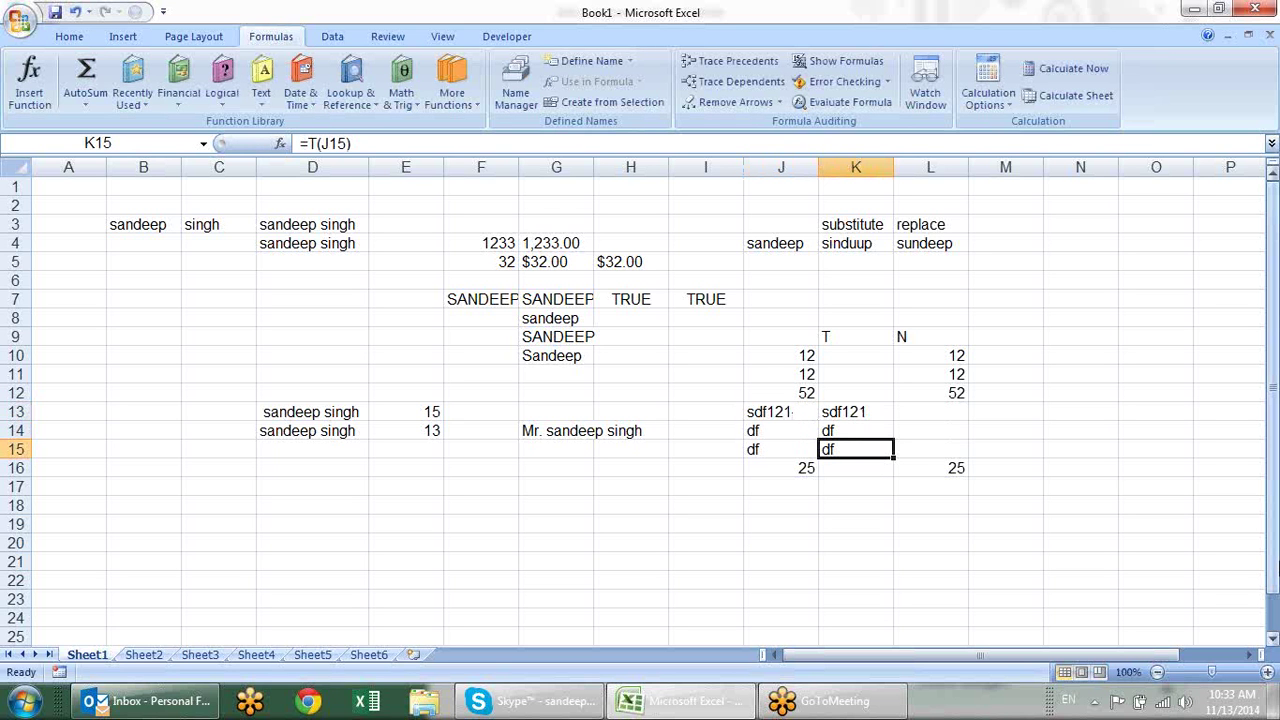
pyautogui.press('Up')
pyautogui.press('Up')
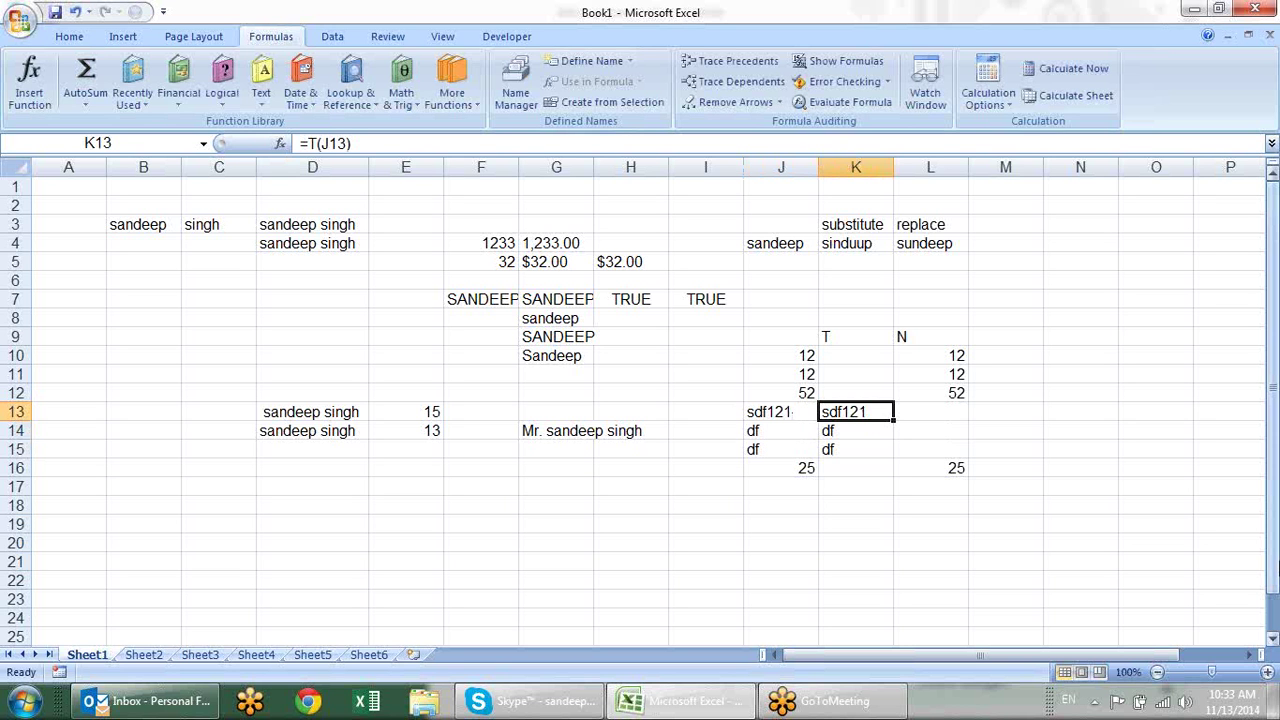
pyautogui.press('Down')
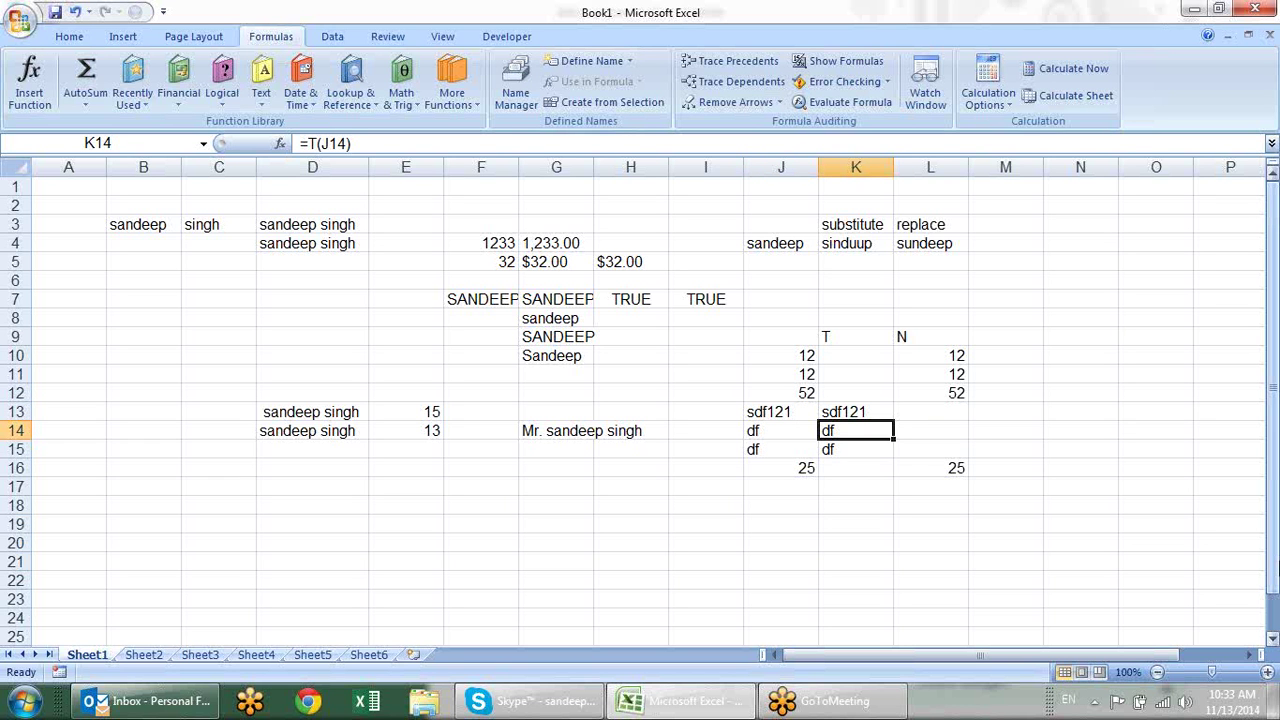
pyautogui.press('Down')
pyautogui.press('Up')
pyautogui.press('Down')
pyautogui.press('Down')
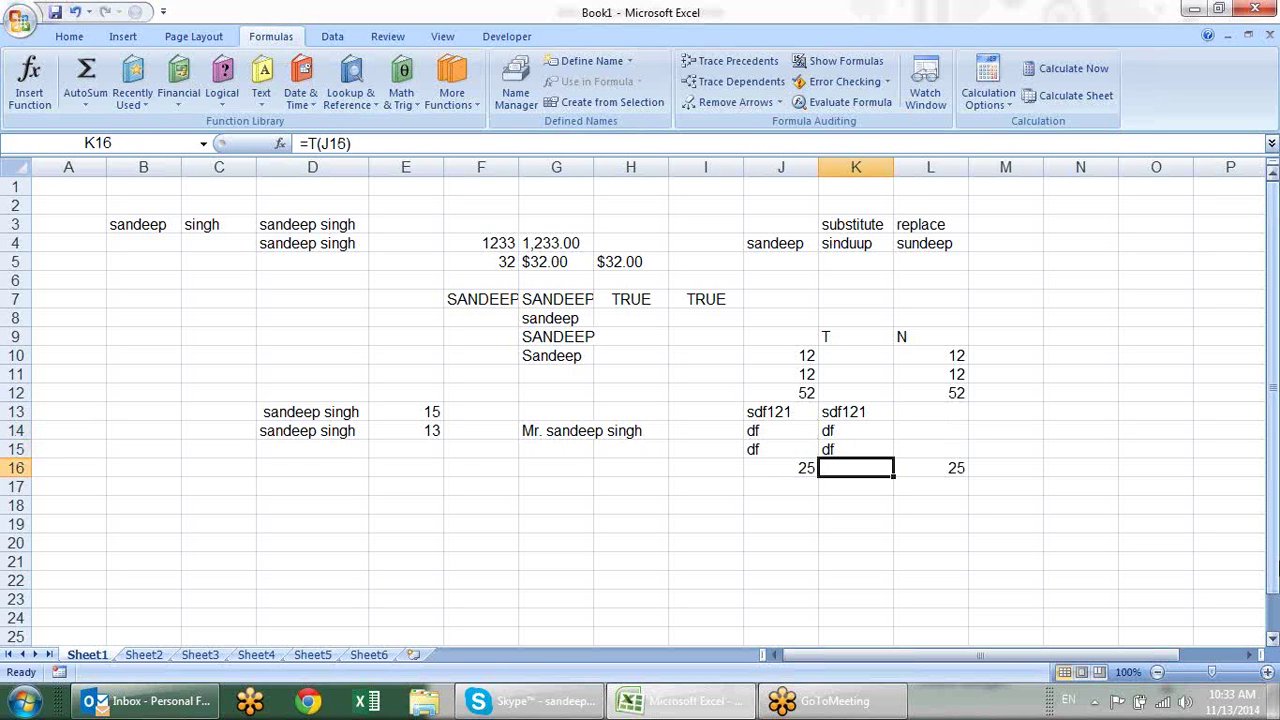
pyautogui.press('Down')
pyautogui.press('Left')
pyautogui.press('Left')
pyautogui.press('Left')
pyautogui.press('Left')
pyautogui.press('Left')
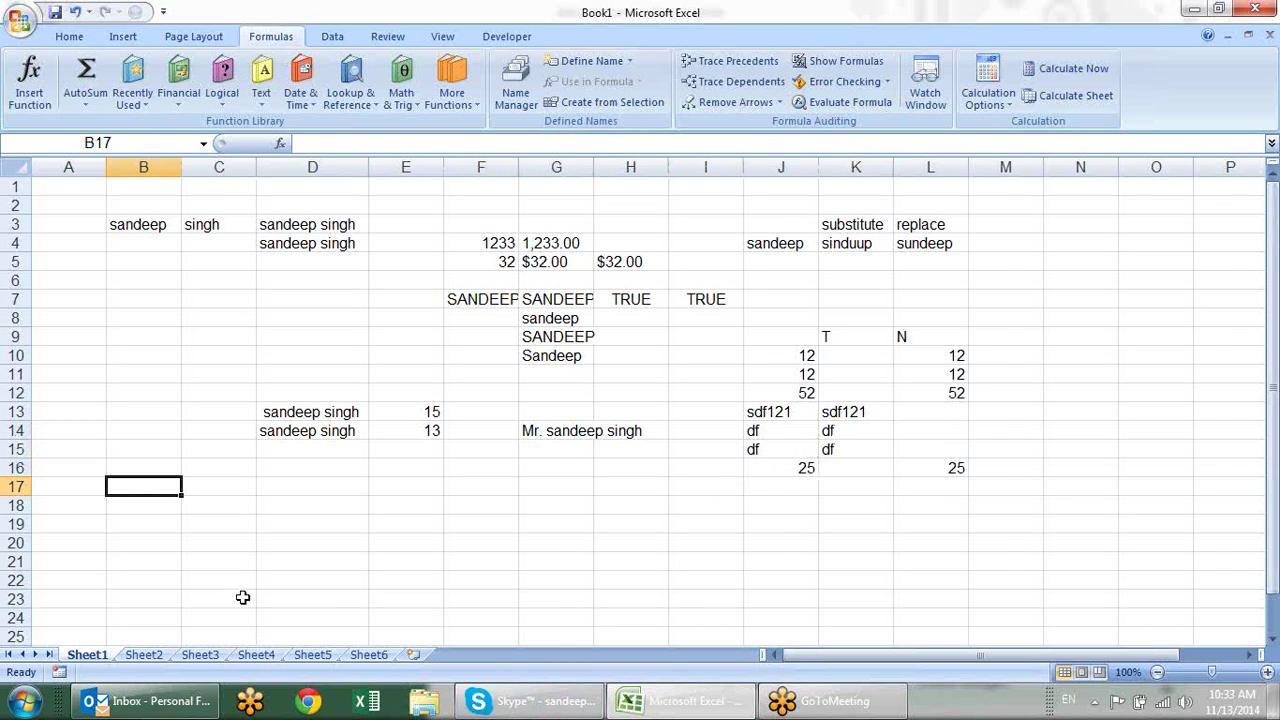
# On Sheet2, enter a Name heading and two full names in A1:A3, then autofit column A.
pyautogui.click(150, 655)
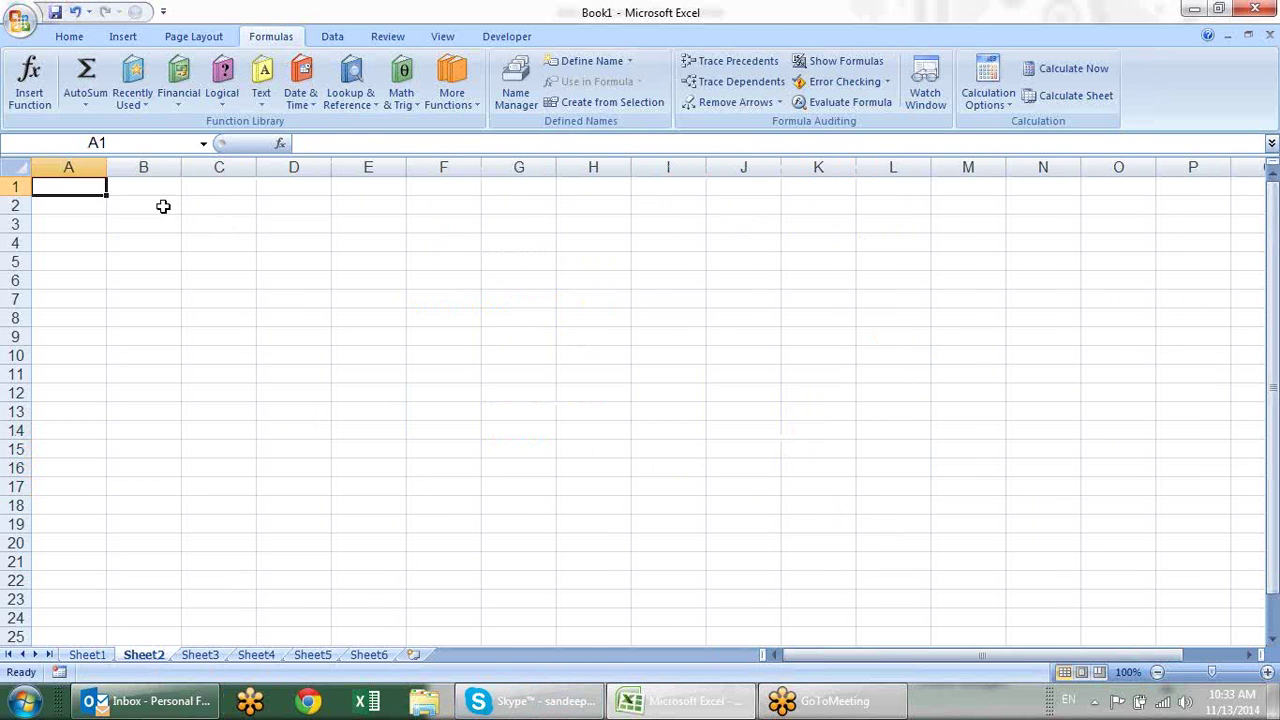
pyautogui.click(165, 206)
pyautogui.click(84, 206)
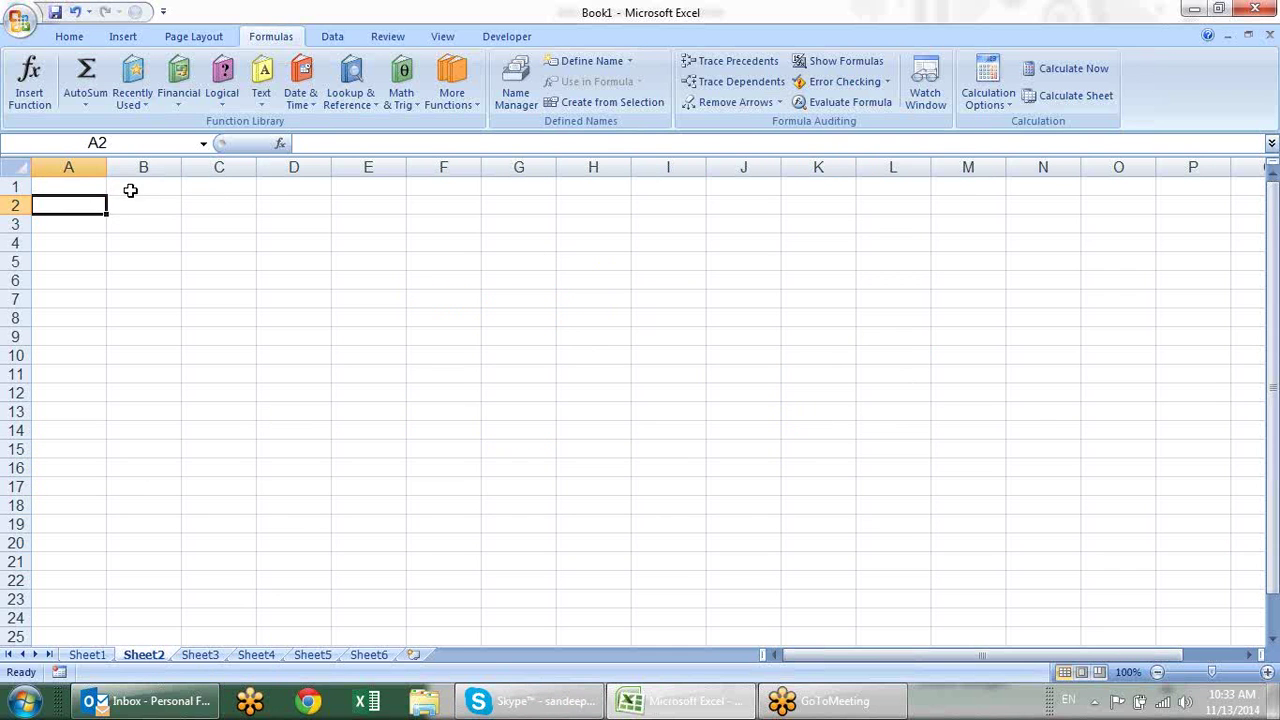
pyautogui.click(86, 189)
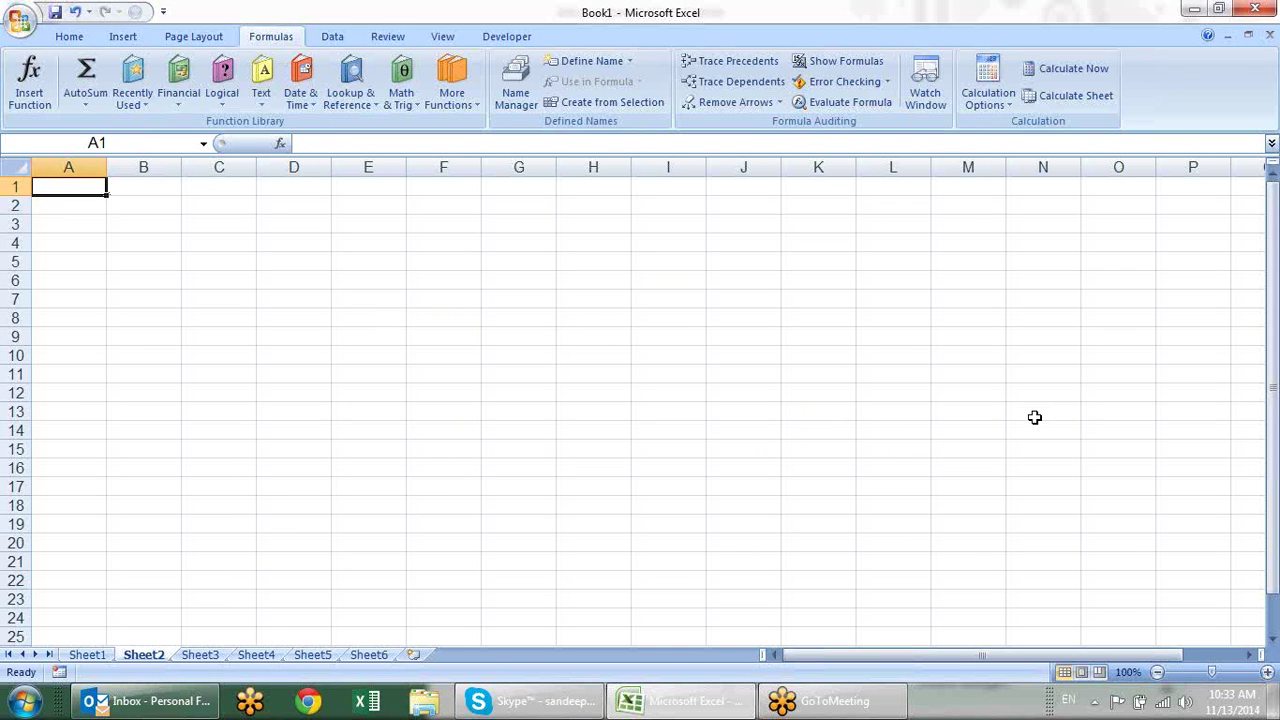
pyautogui.write('Nam')
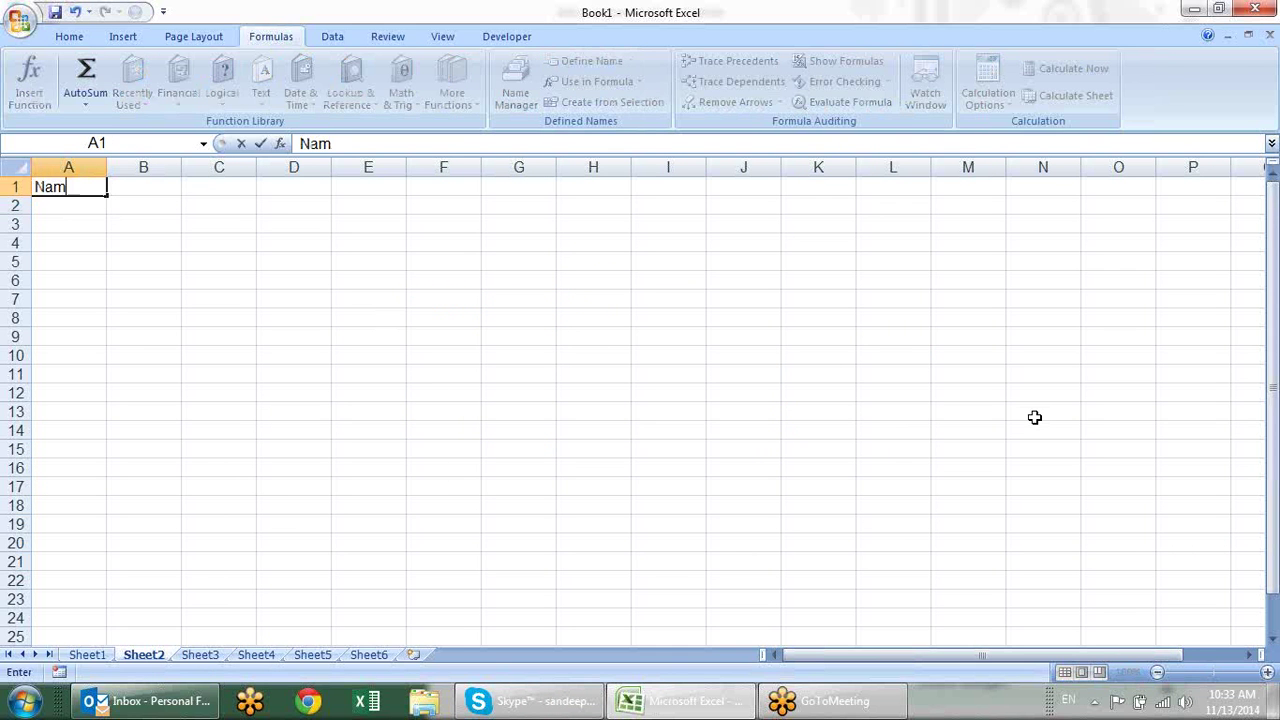
pyautogui.write('e')
pyautogui.press('Return')
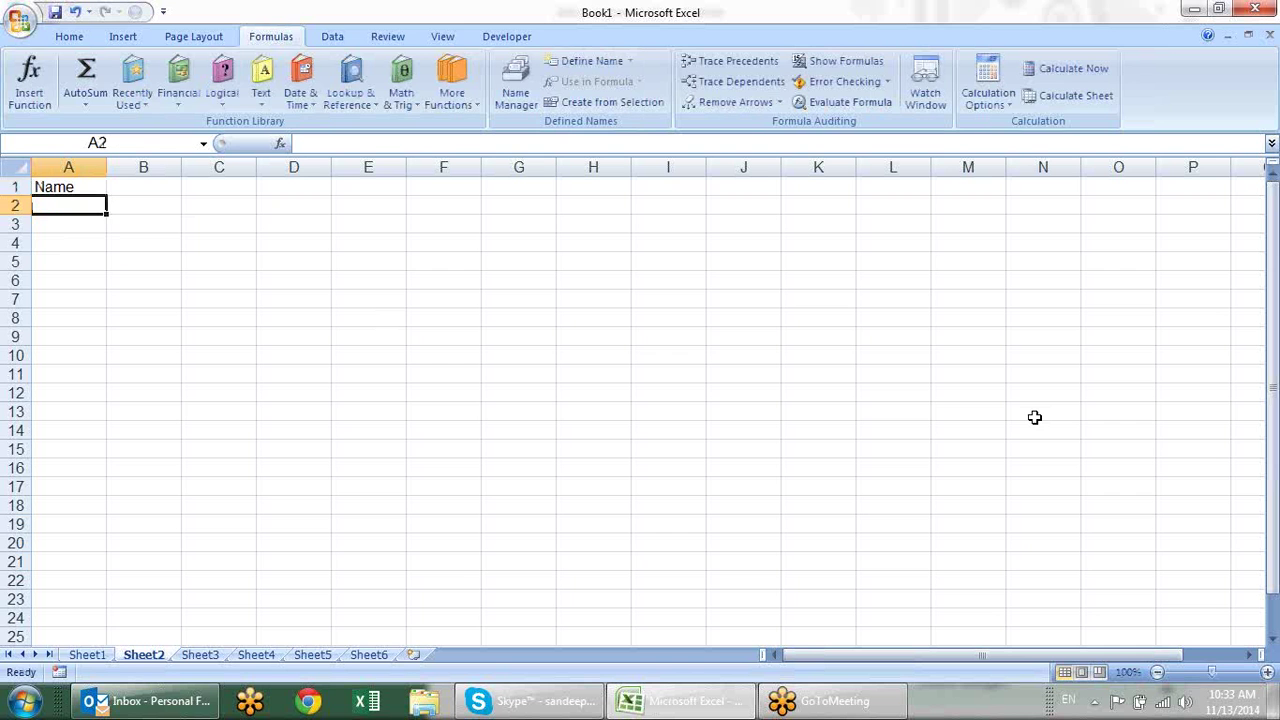
pyautogui.write('Sandeep Kuma')
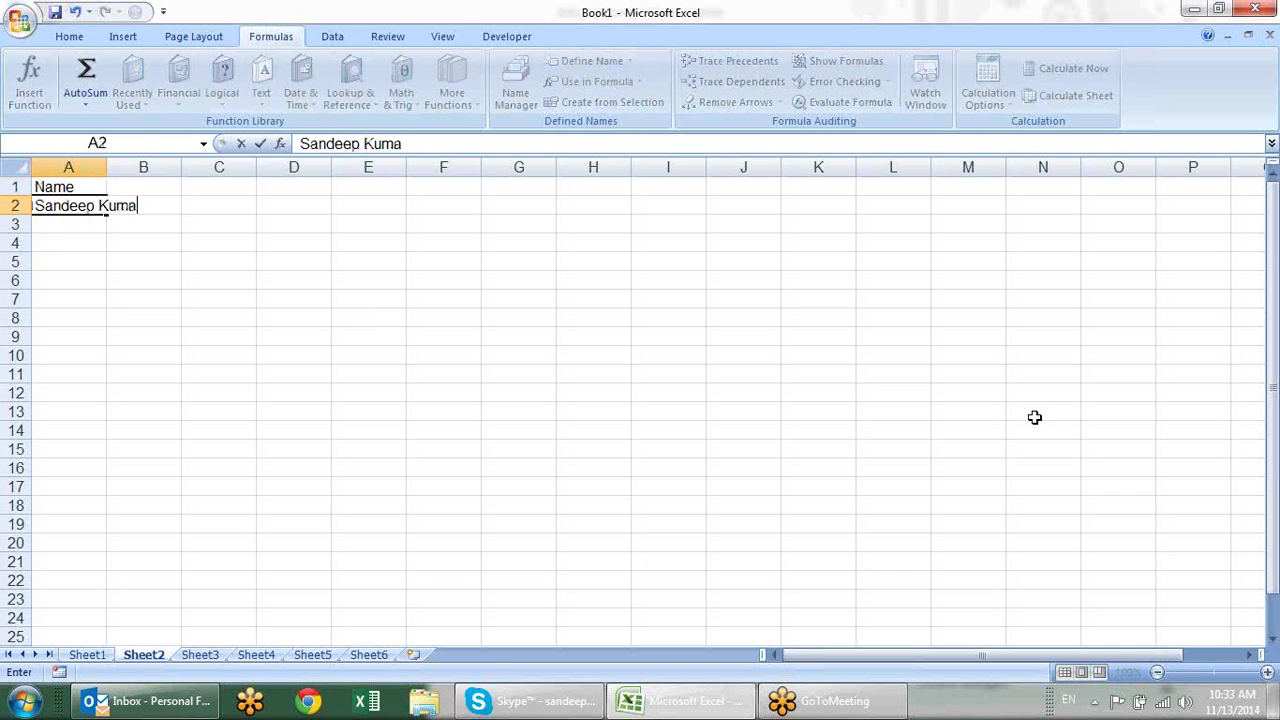
pyautogui.write('r singh')
pyautogui.press('Return')
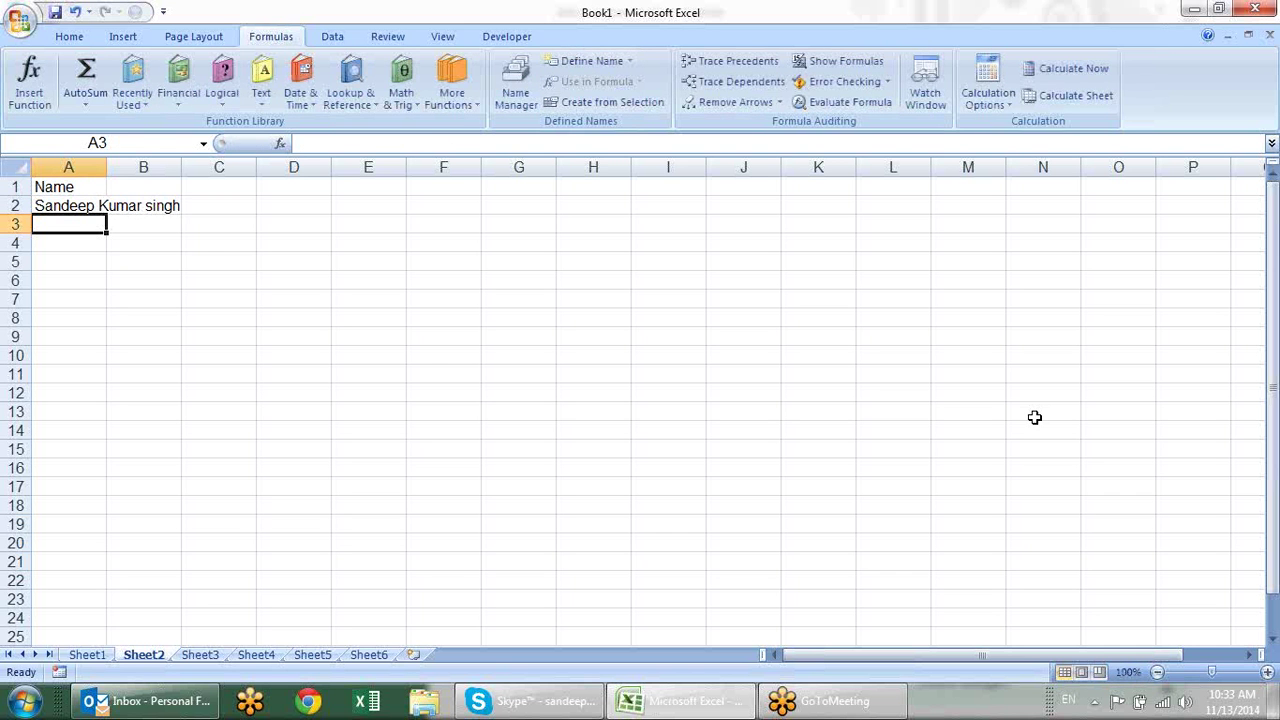
pyautogui.write('Pradeep')
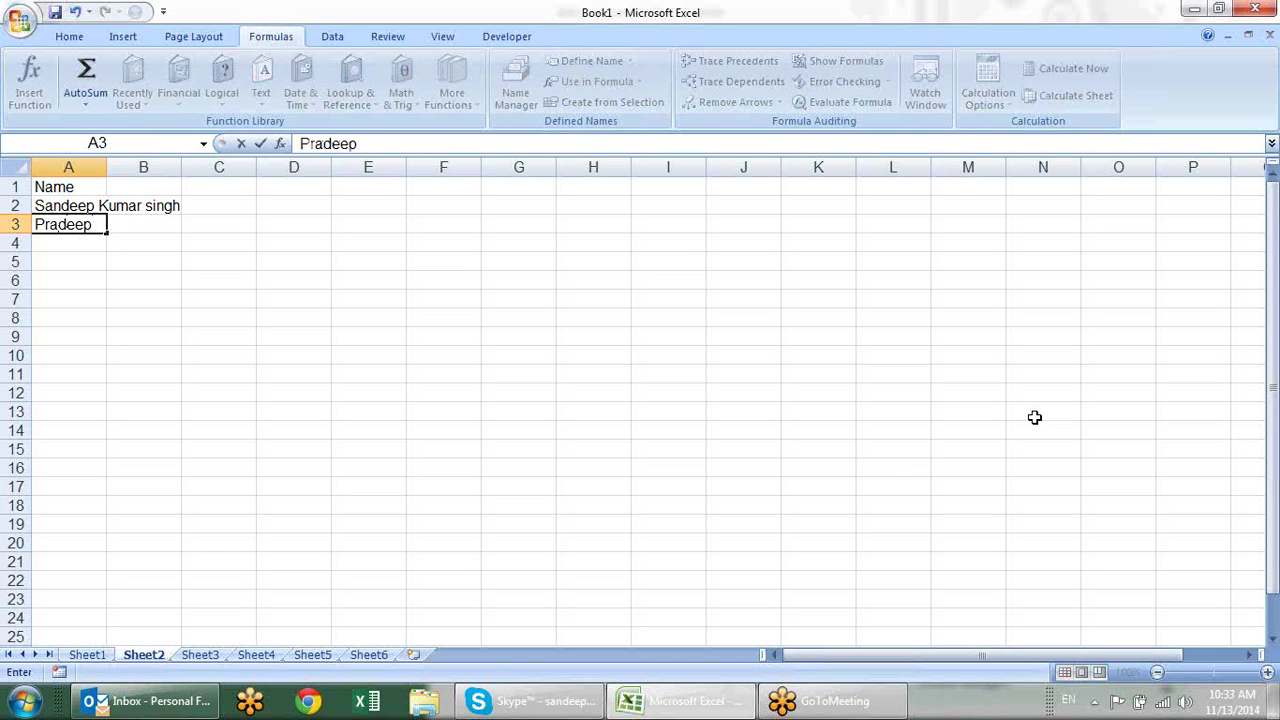
pyautogui.write(' singh')
pyautogui.write(' padey')
pyautogui.press('Return')
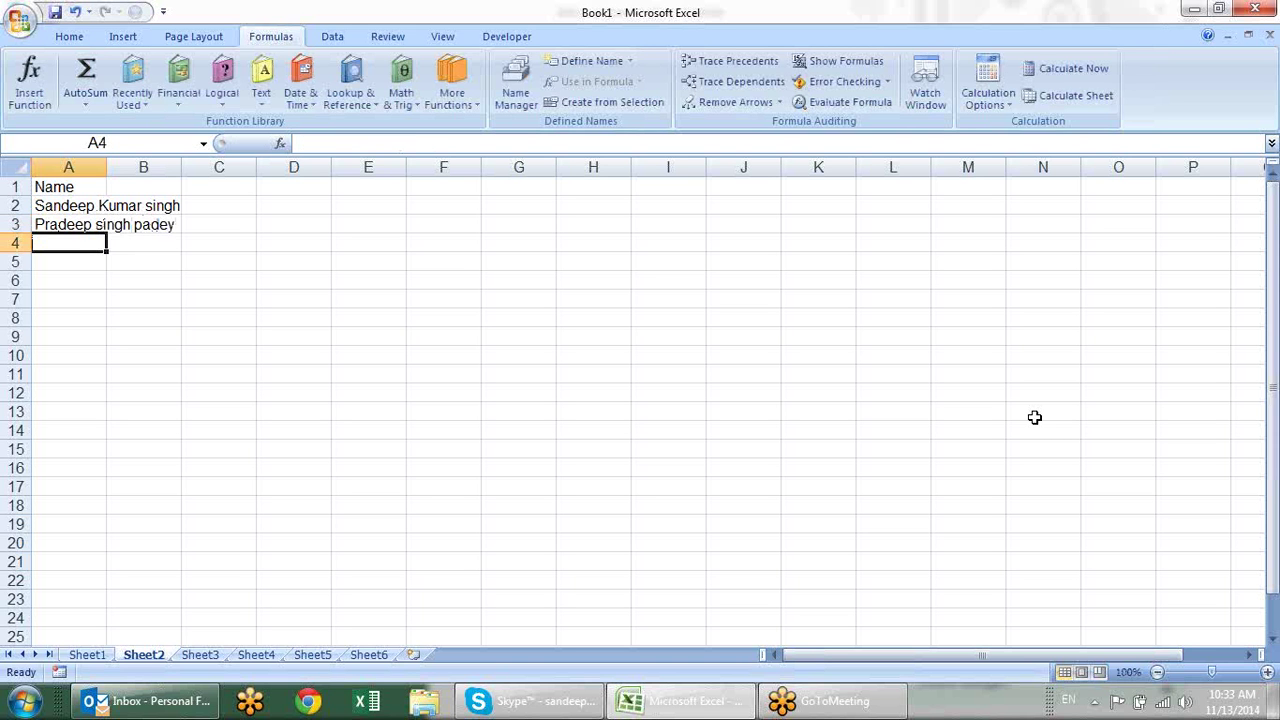
pyautogui.click(104, 171)
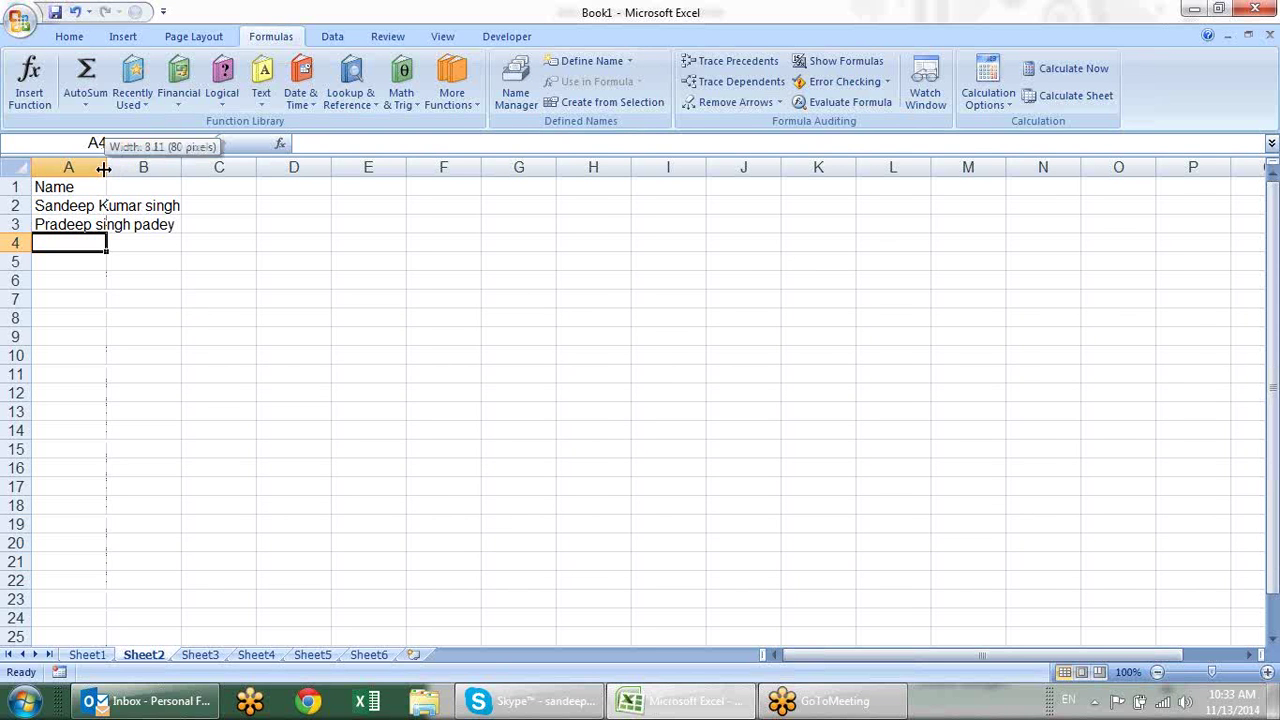
pyautogui.doubleClick(104, 171)
# Add the headers First Name, Mid Name and Last Name in B1:D1 and select columns B:D.
pyautogui.click(197, 195)
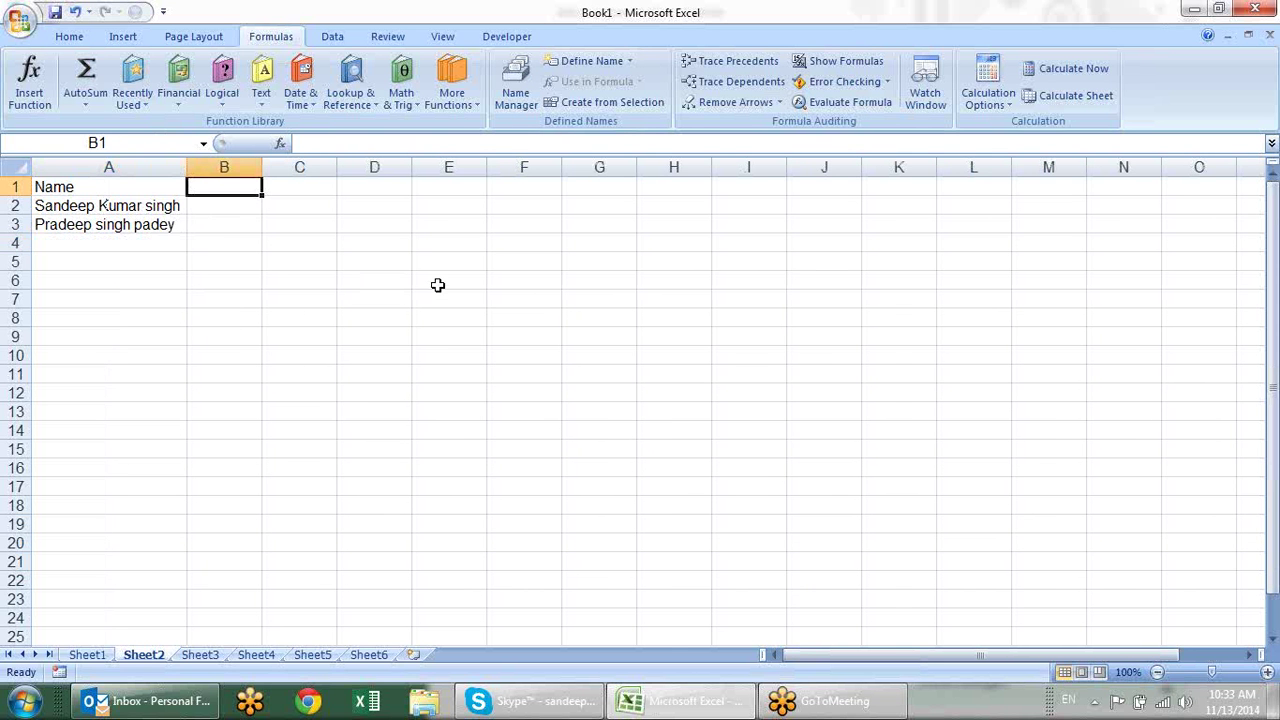
pyautogui.write('F')
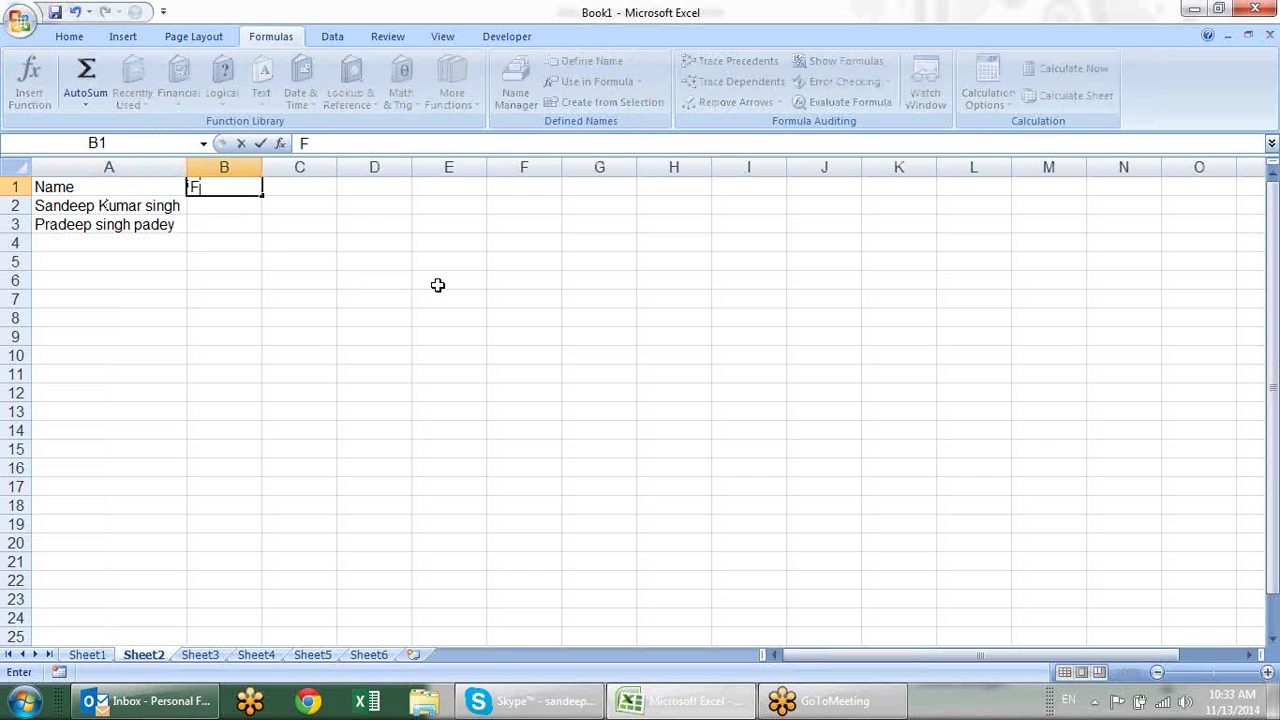
pyautogui.write('irst Na')
pyautogui.write('me')
pyautogui.press('Tab')
pyautogui.write('M')
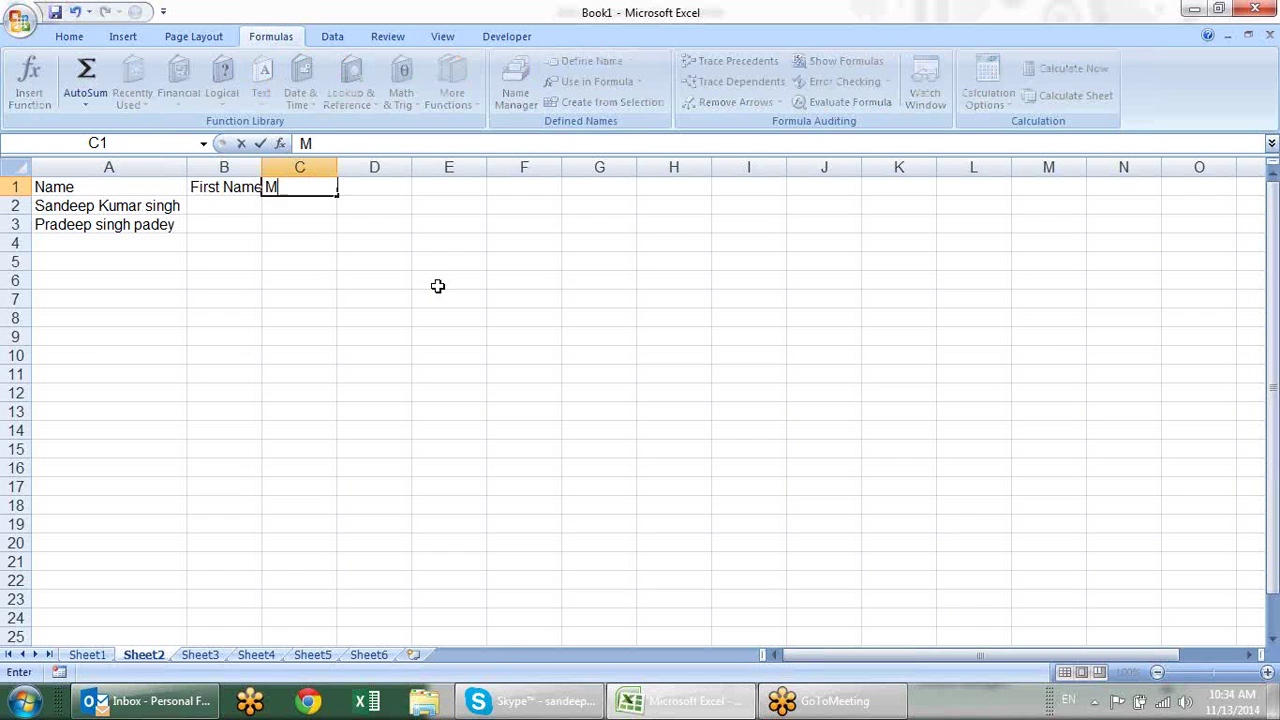
pyautogui.write('id')
pyautogui.press('BackSpace')
pyautogui.write('d ')
pyautogui.write('Name')
pyautogui.press('Tab')
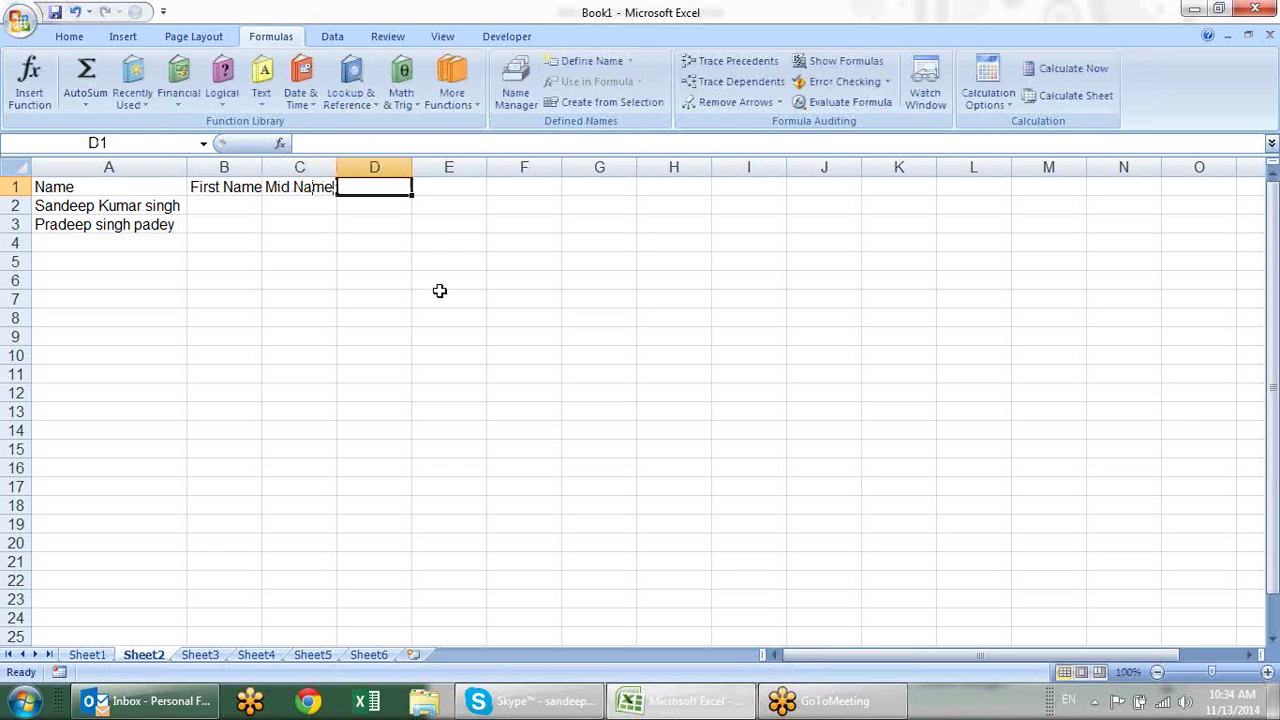
pyautogui.write('Last Na')
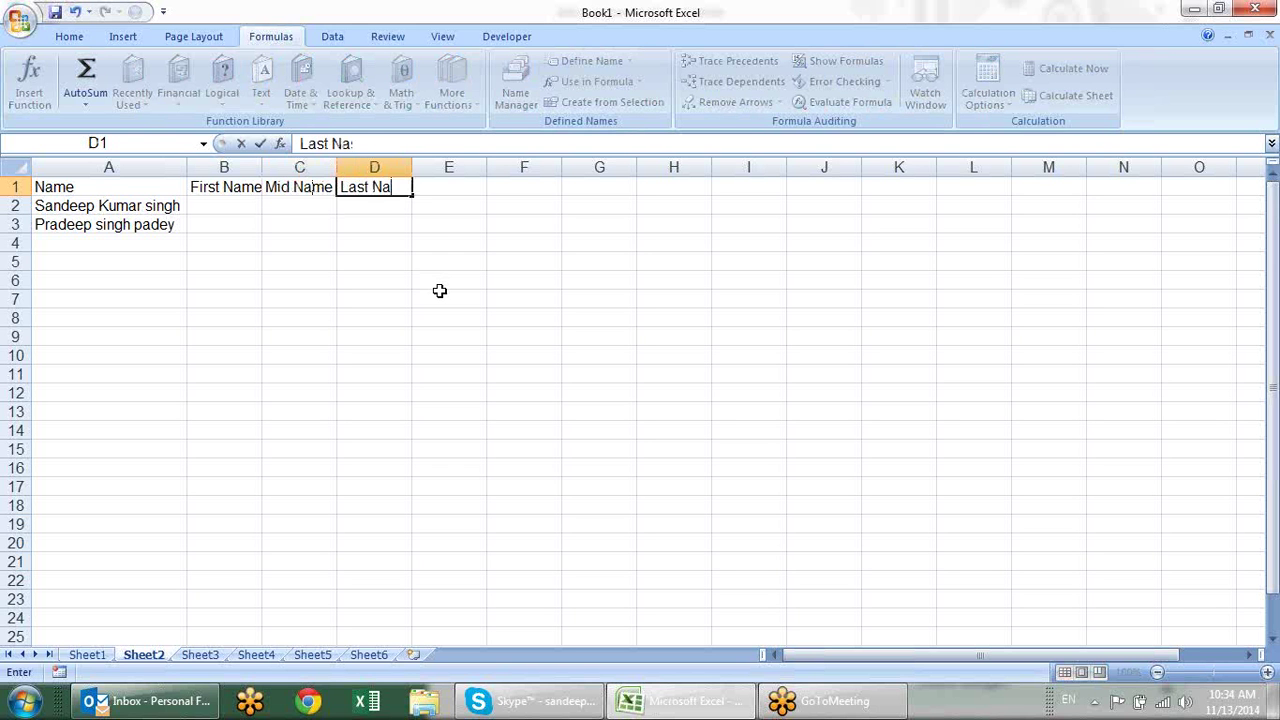
pyautogui.write('me')
pyautogui.press('Return')
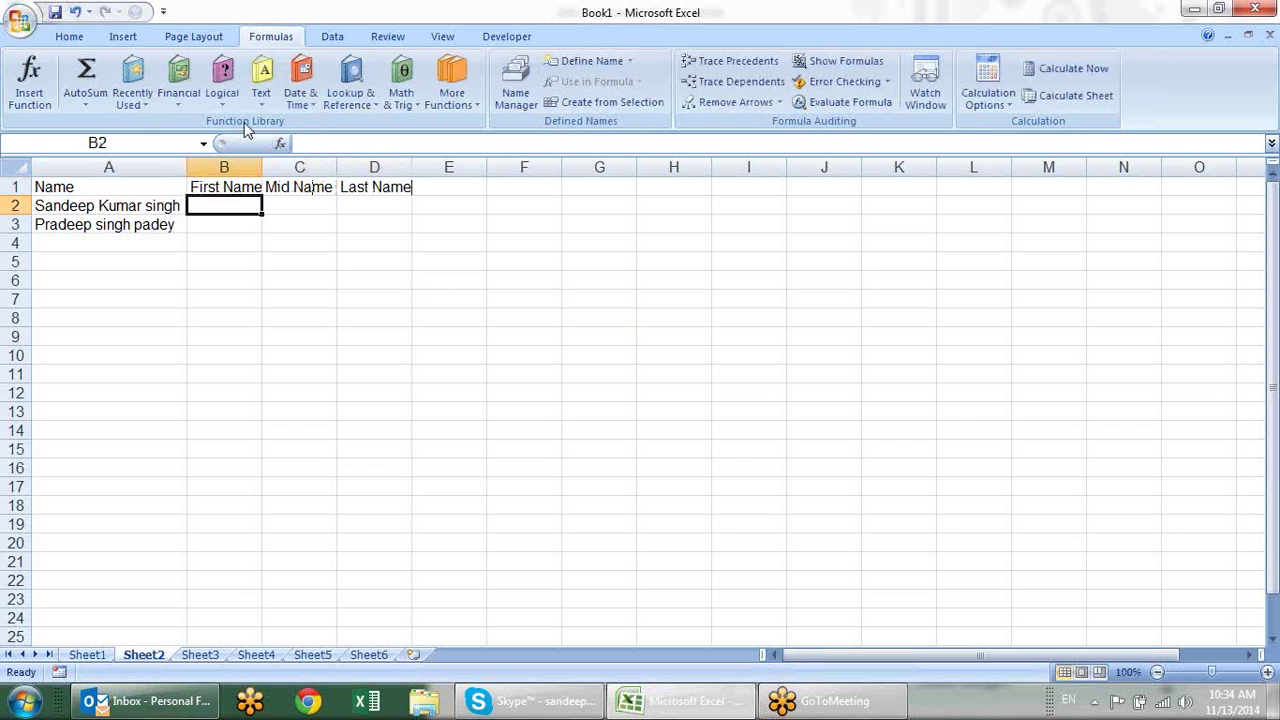
pyautogui.moveTo(228, 166)
pyautogui.mouseDown()
pyautogui.moveTo(370, 144)
pyautogui.moveTo(421, 166)
pyautogui.moveTo(541, 166)
pyautogui.mouseUp()
# Widen columns B:D and enter =LEFT(A2,7) in B2 to extract the first name.
pyautogui.click(620, 244)
pyautogui.click(302, 205)
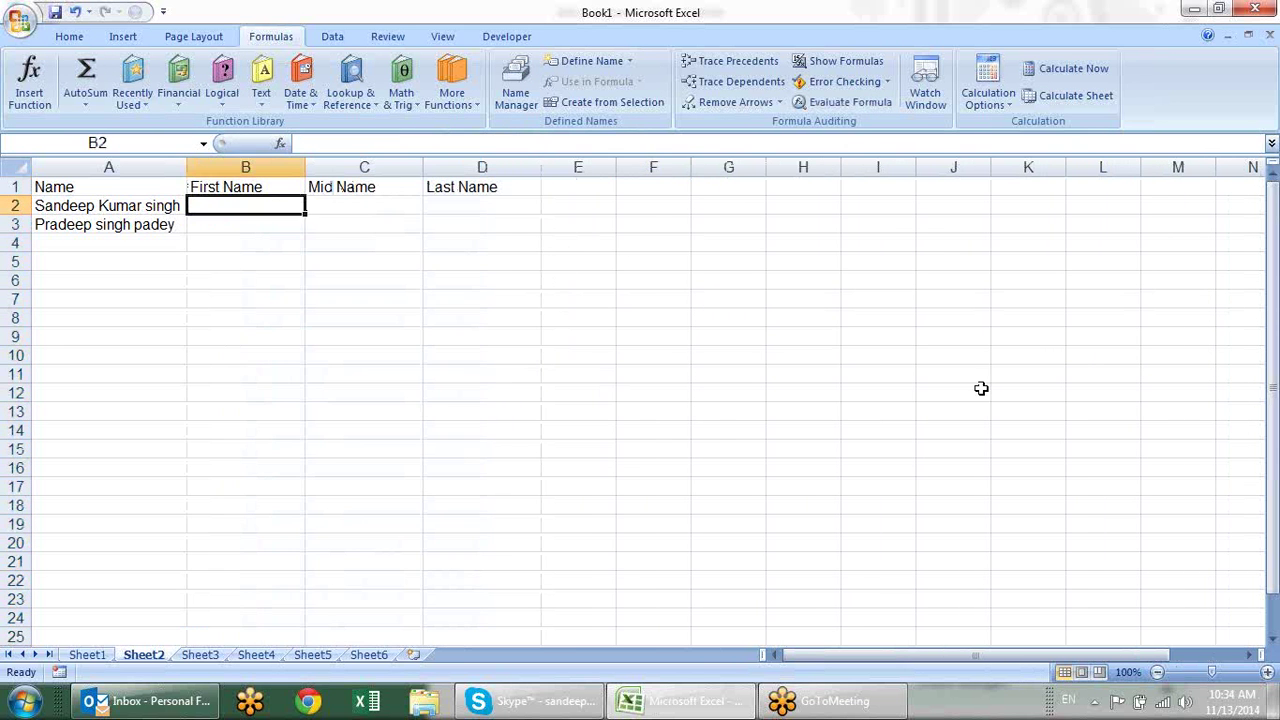
pyautogui.write('=')
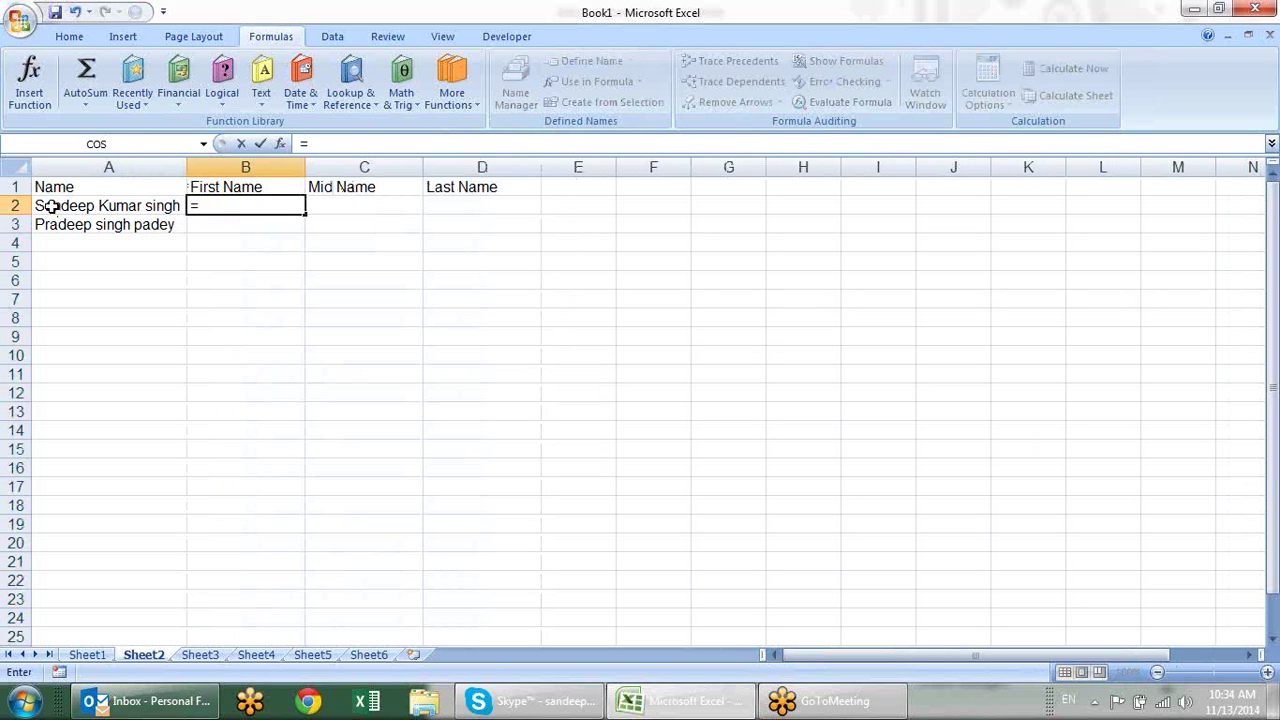
pyautogui.write('lef')
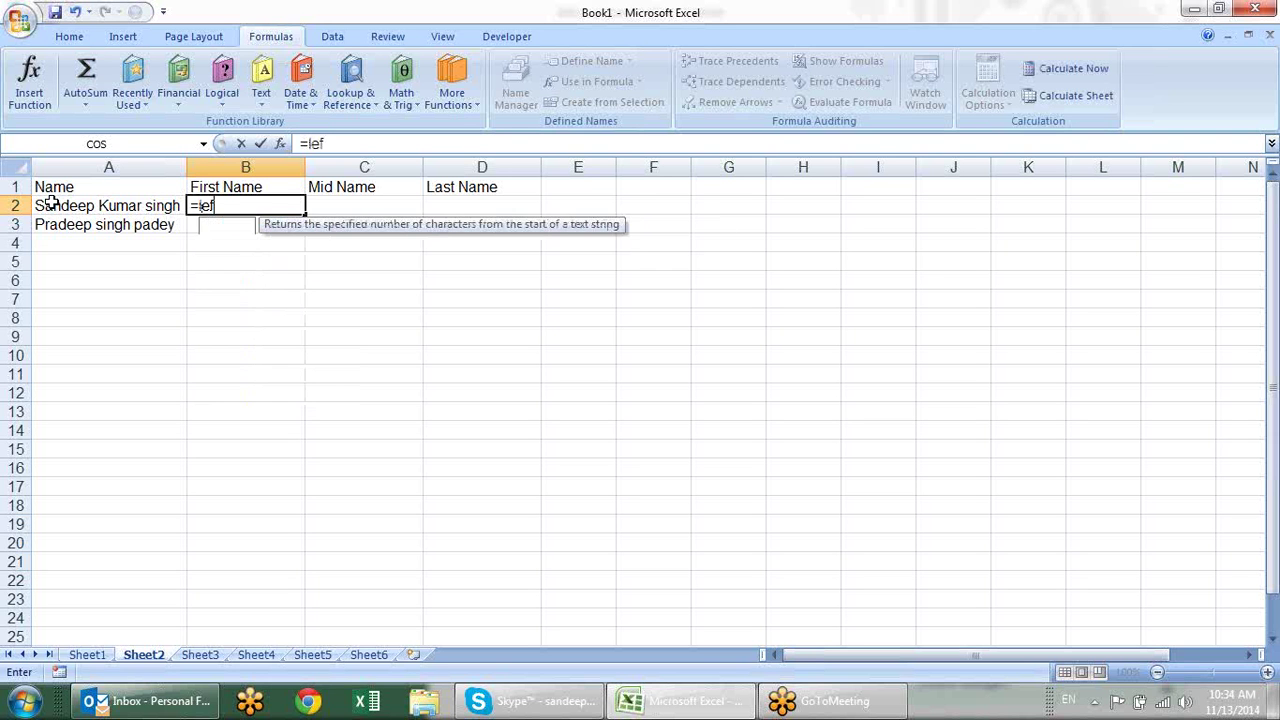
pyautogui.press('Tab')
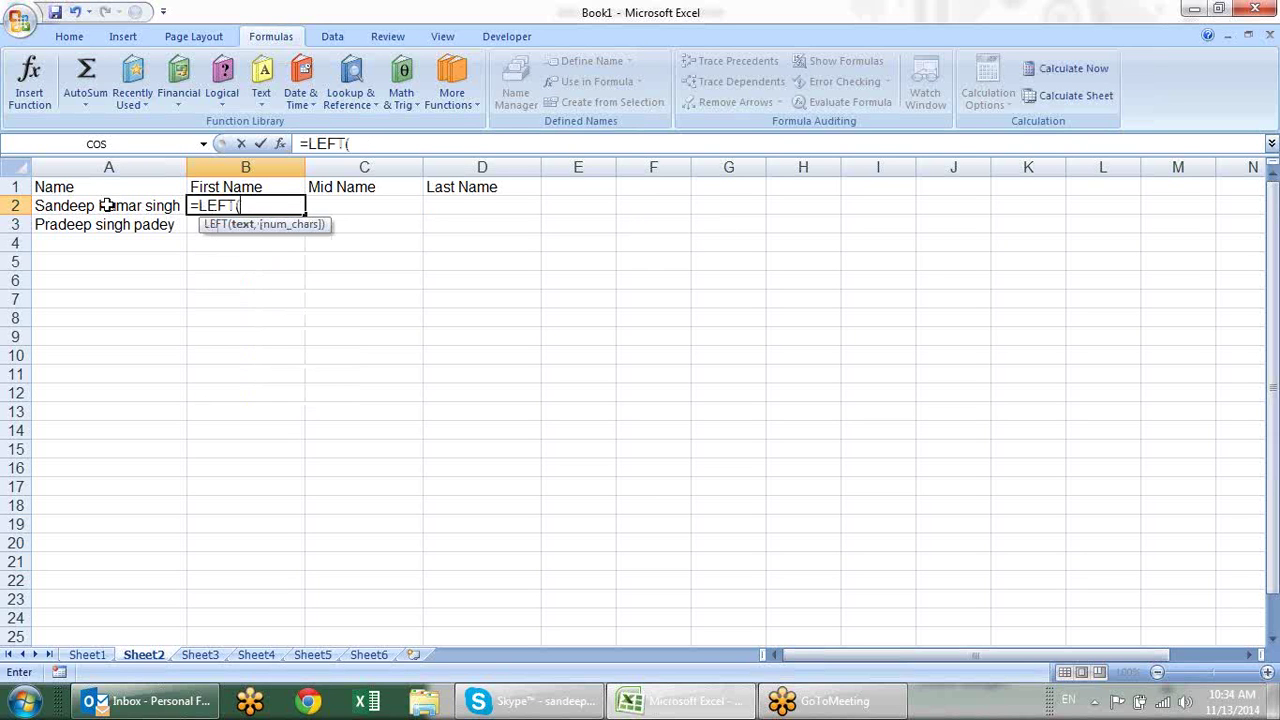
pyautogui.click(107, 205)
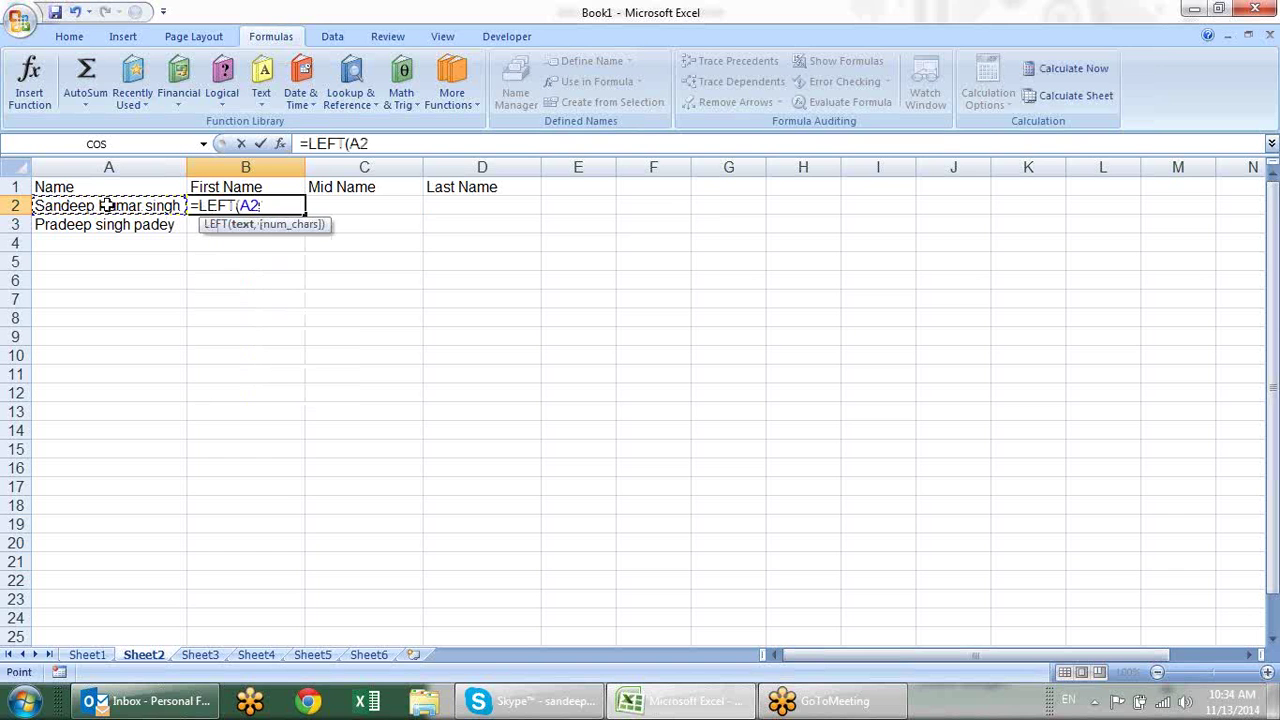
pyautogui.write(',')
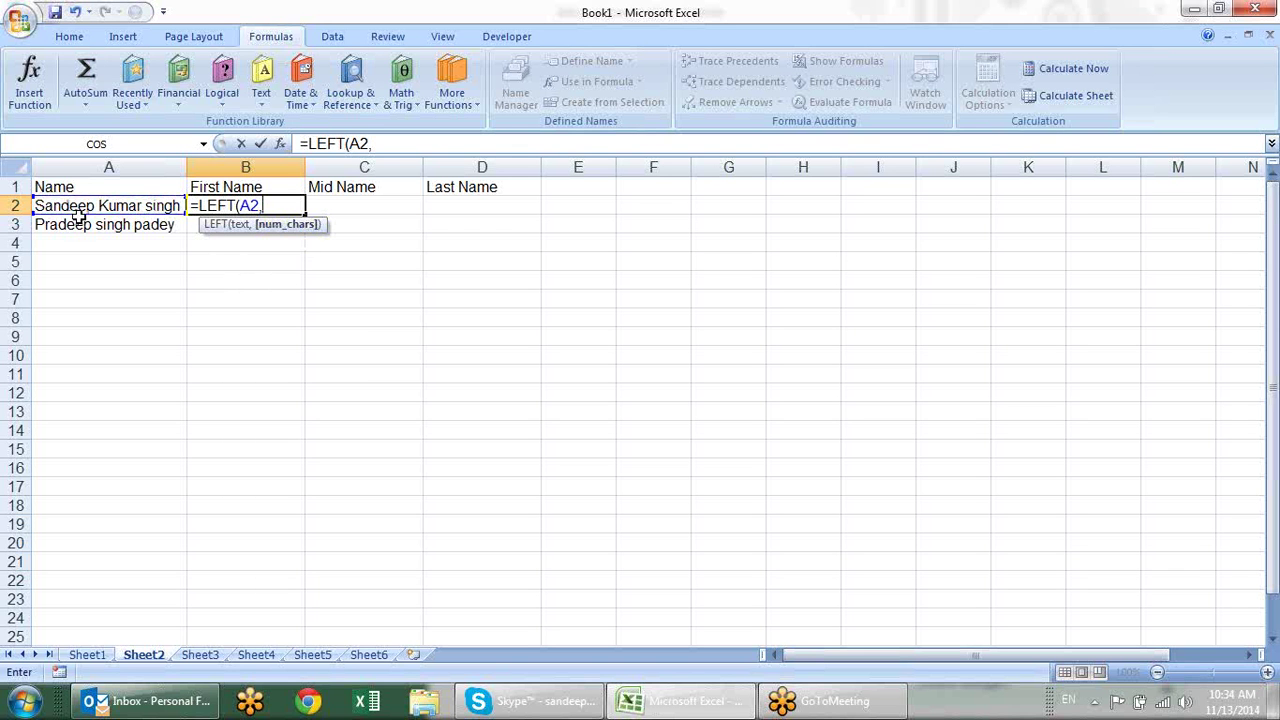
pyautogui.write('7)')
pyautogui.press('Return')
# Enter =RIGHT(A2,5) in D2 to return the last name.
pyautogui.press('Up')
pyautogui.press('Right')
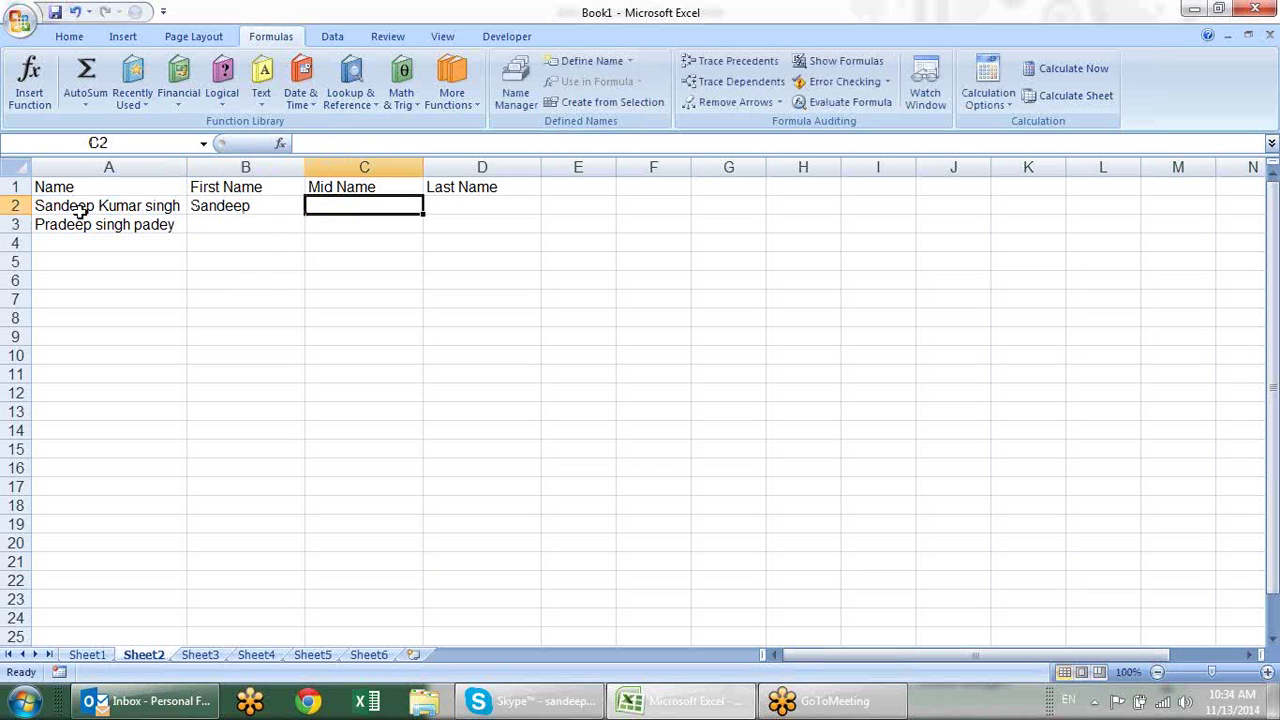
pyautogui.press('Right')
pyautogui.write('righ')
pyautogui.press('BackSpace')
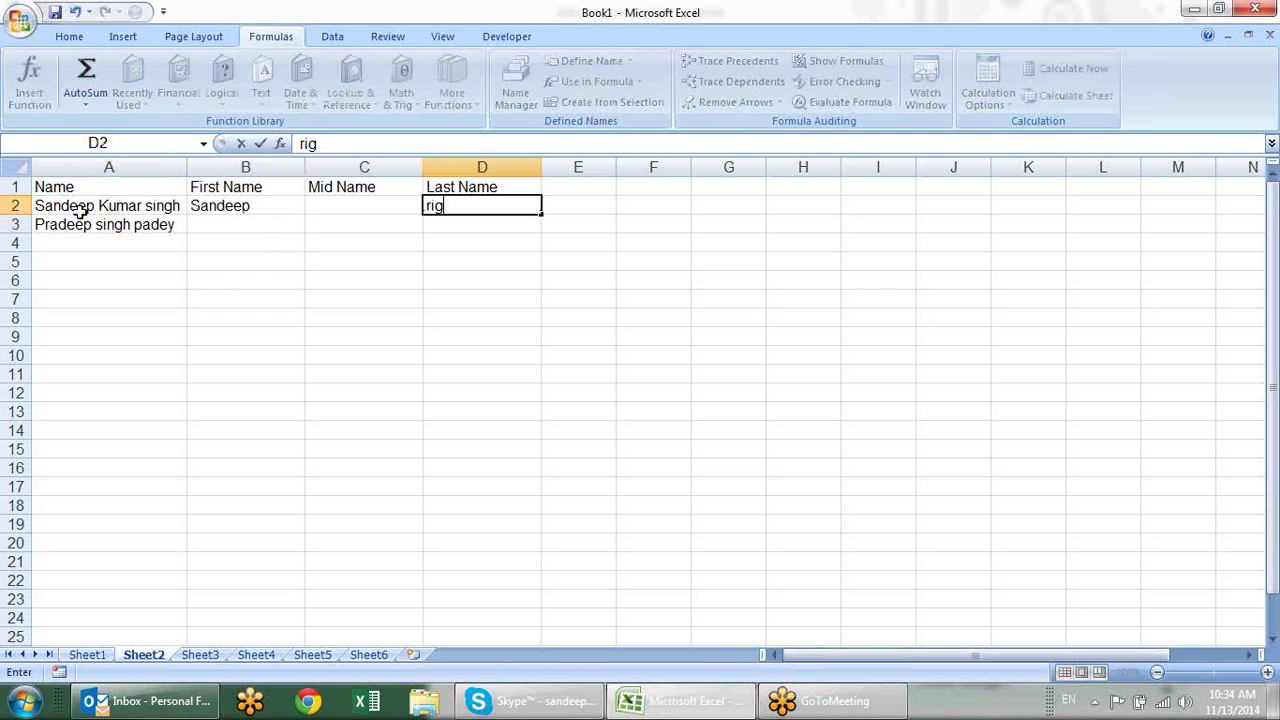
pyautogui.press('BackSpace')
pyautogui.press('BackSpace')
pyautogui.press('BackSpace')
pyautogui.write('=righ')
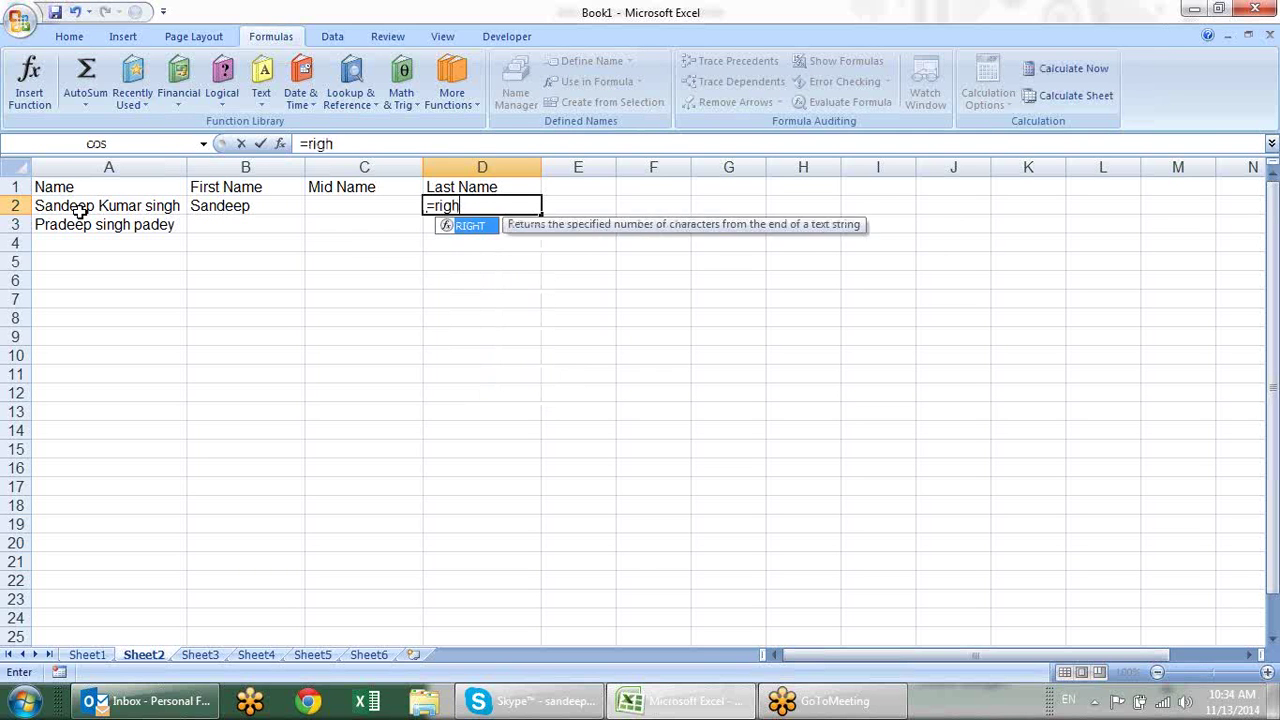
pyautogui.press('Tab')
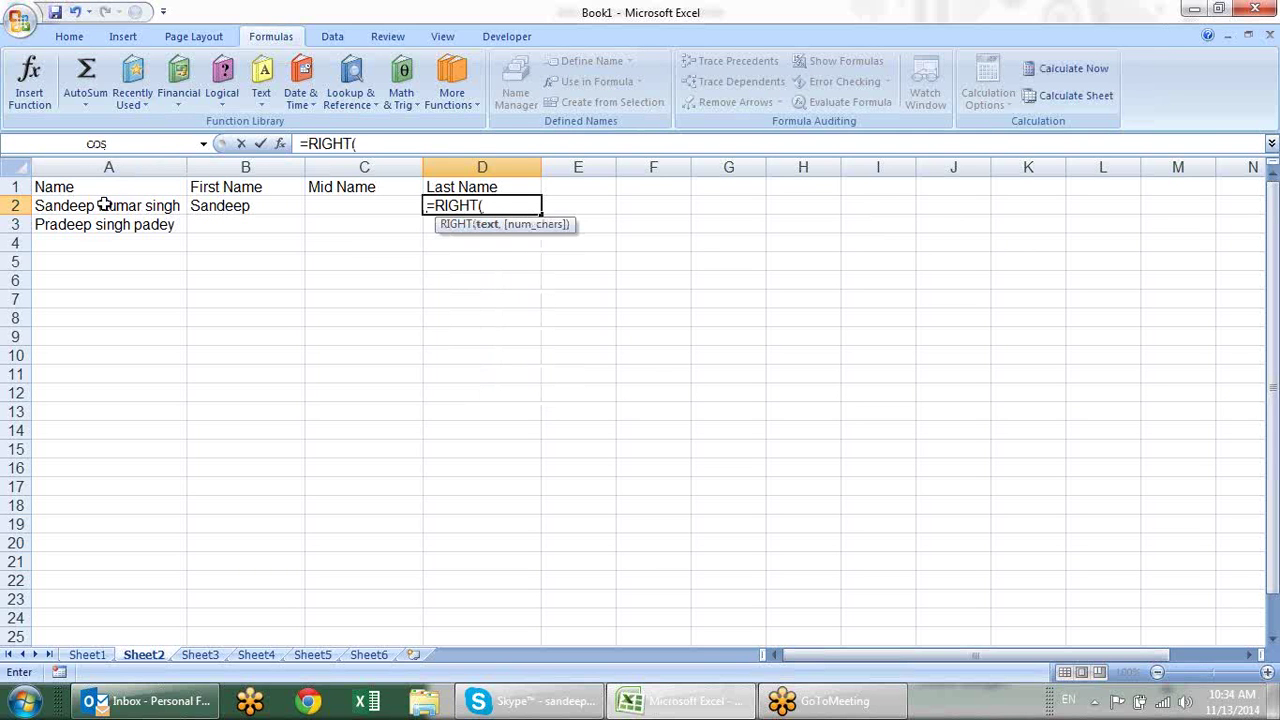
pyautogui.click(104, 205)
pyautogui.write(',5')
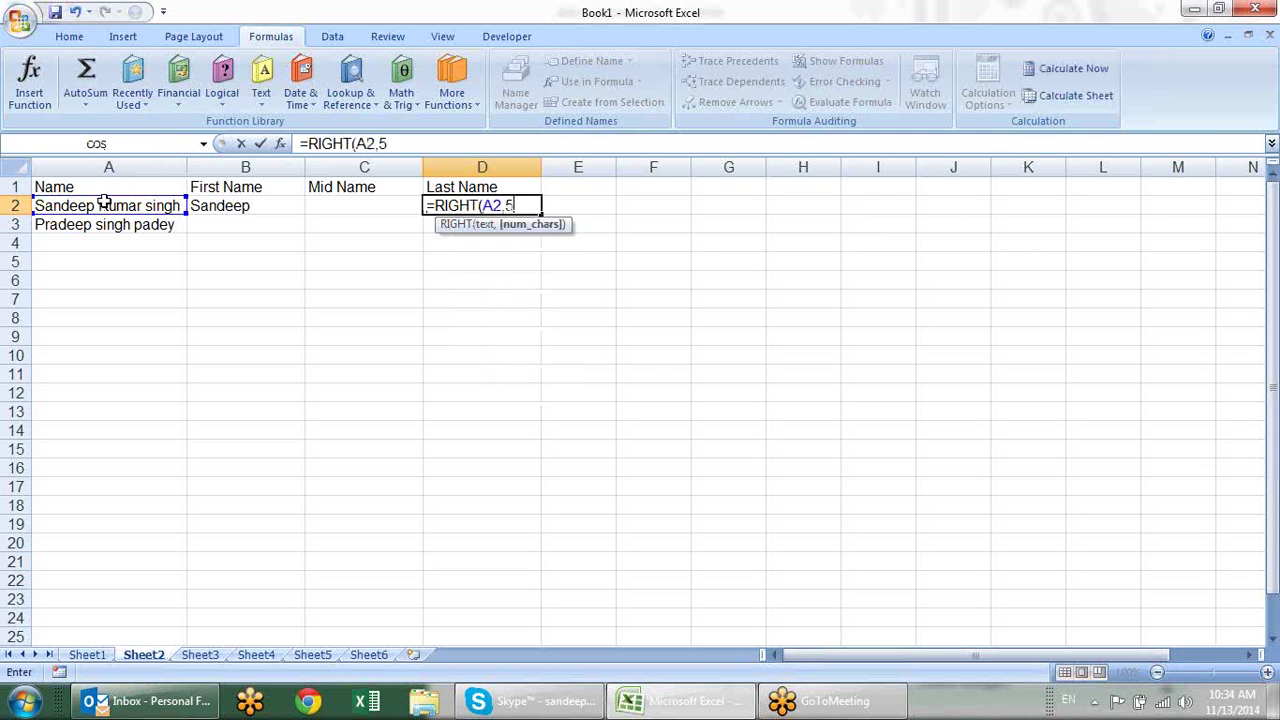
pyautogui.press('Return')
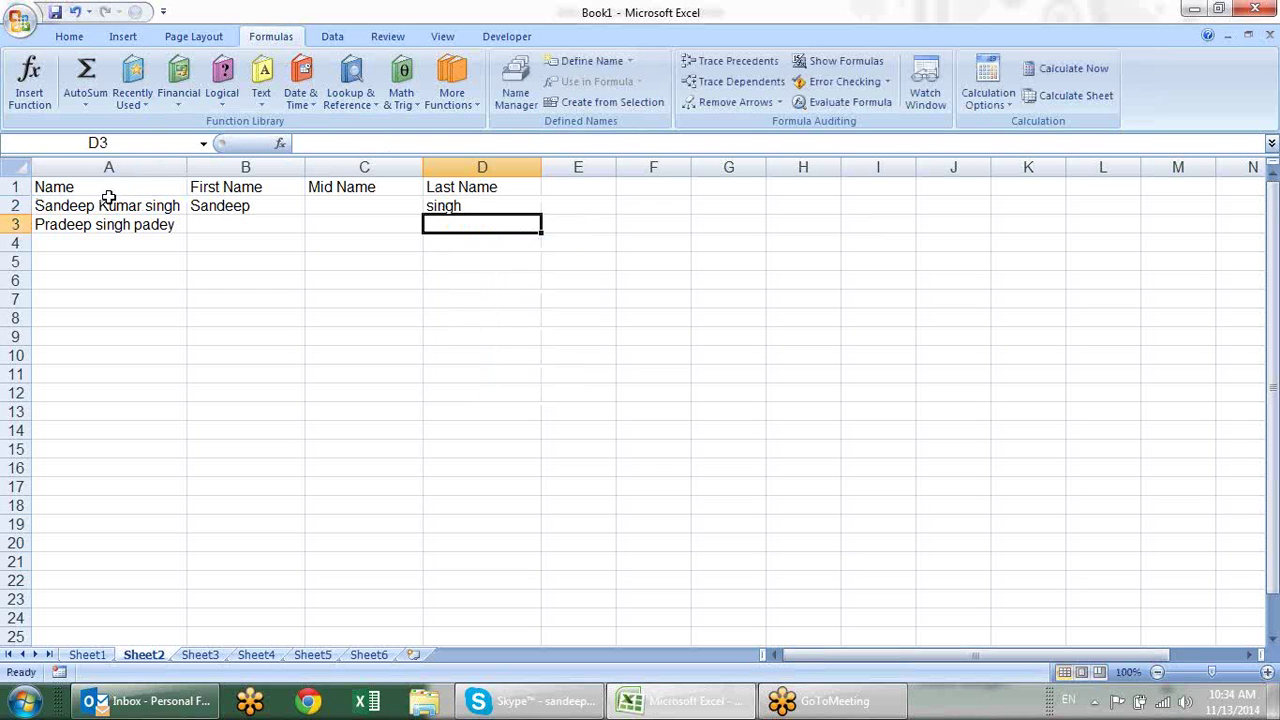
# In C2, begin a MID formula on A2 starting at character 9.
pyautogui.click(320, 203)
pyautogui.write('=')
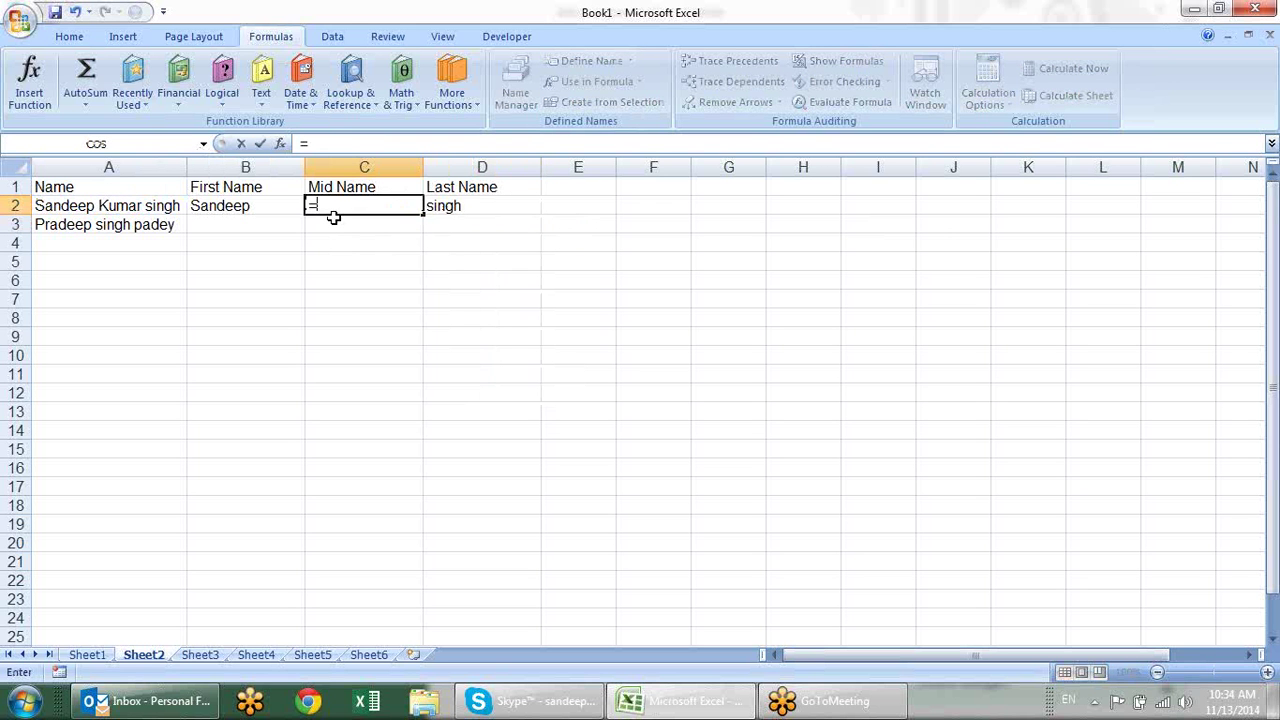
pyautogui.write('mid')
pyautogui.press('Tab')
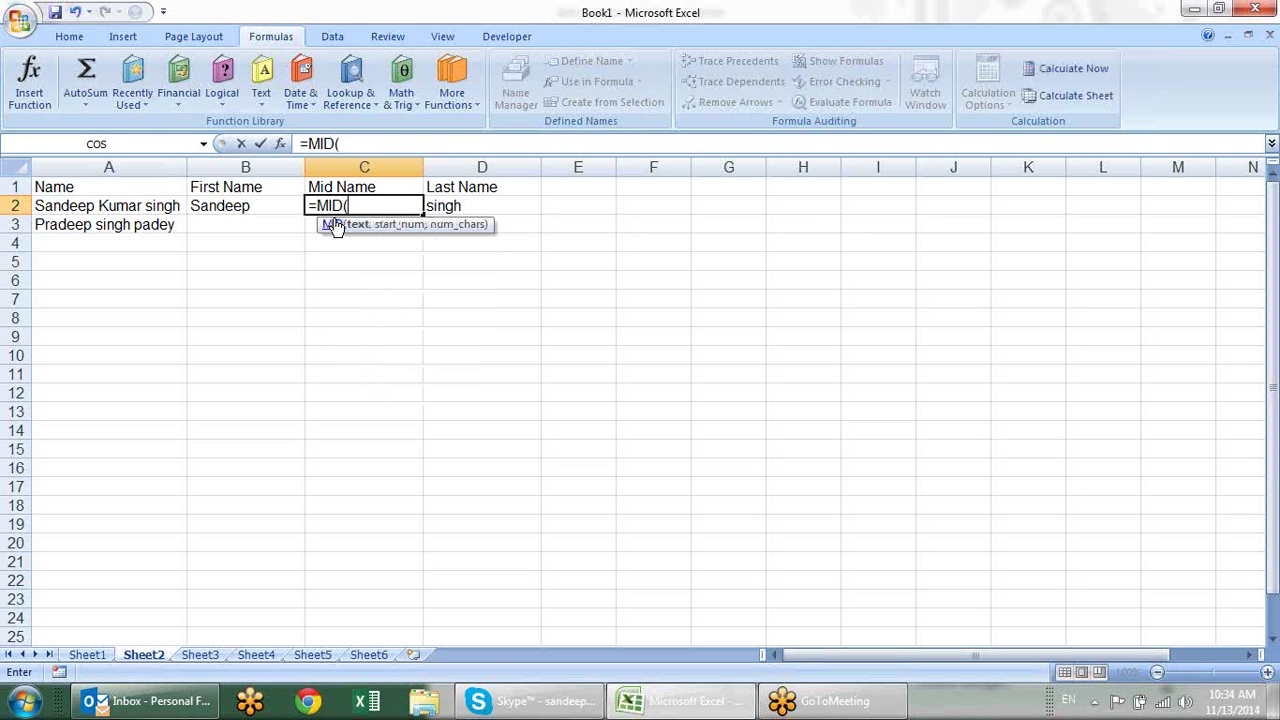
pyautogui.click(172, 205)
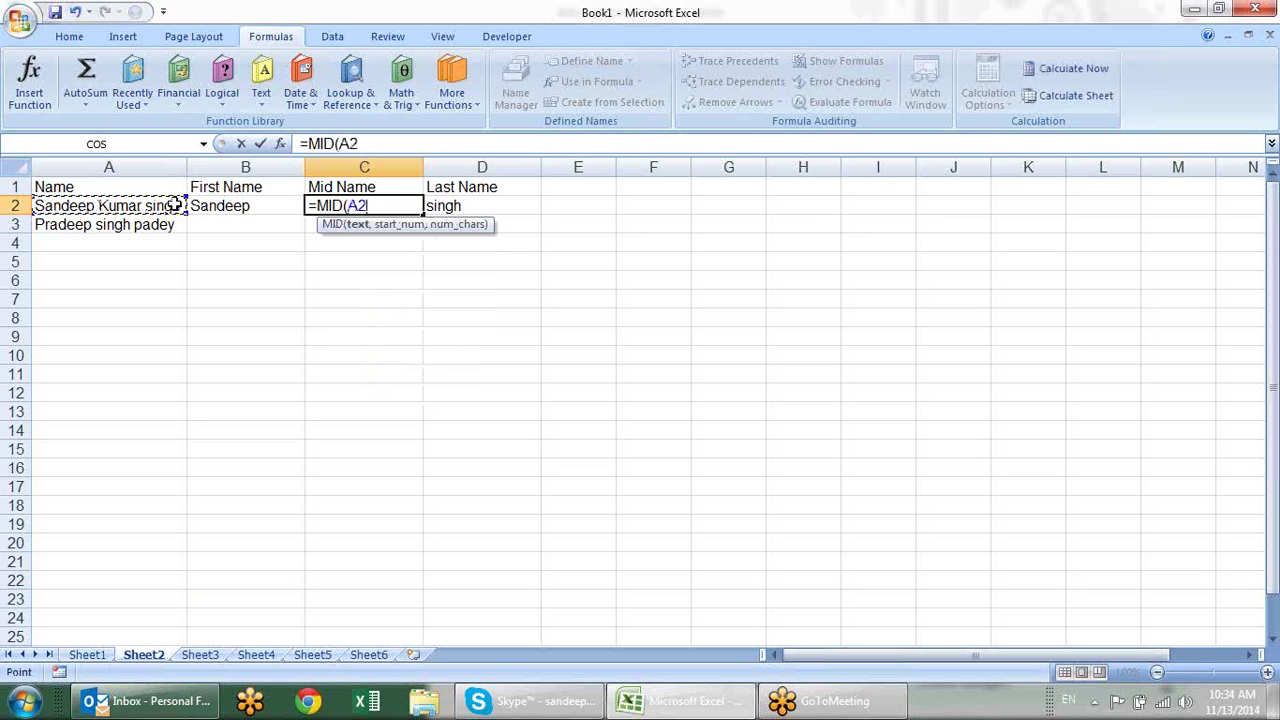
pyautogui.write(',')
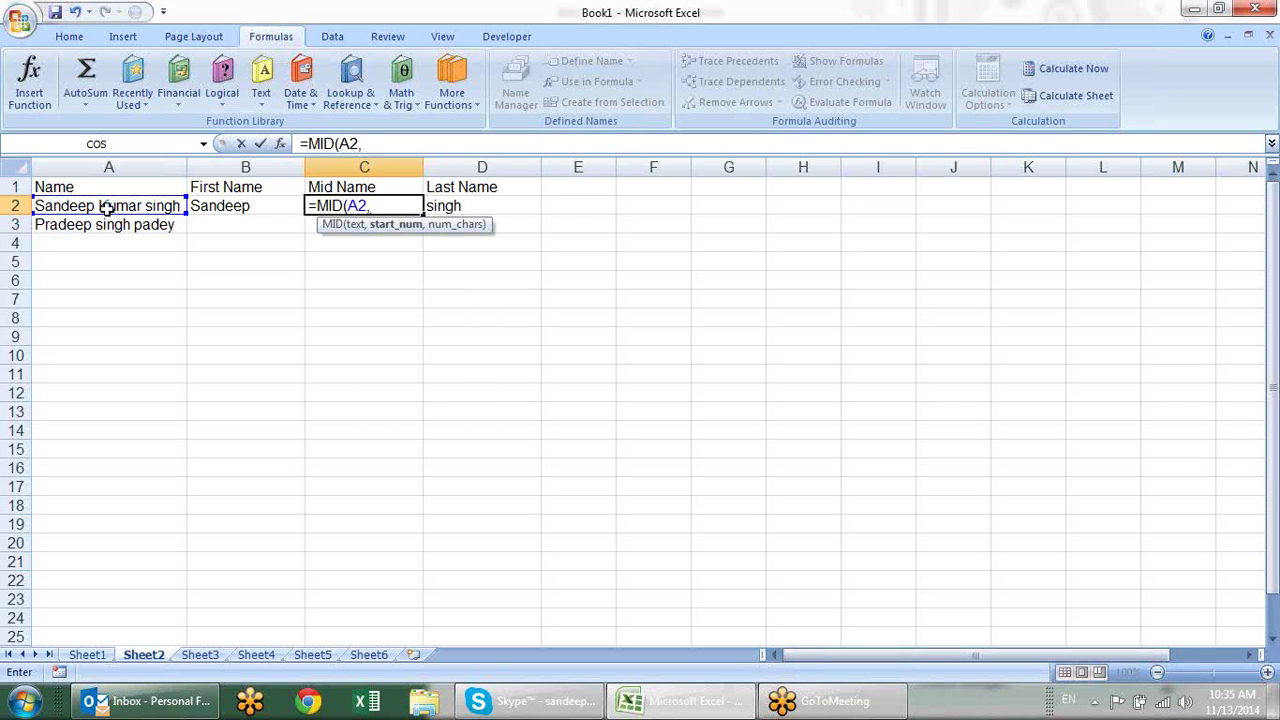
pyautogui.write('9')
pyautogui.write(',')
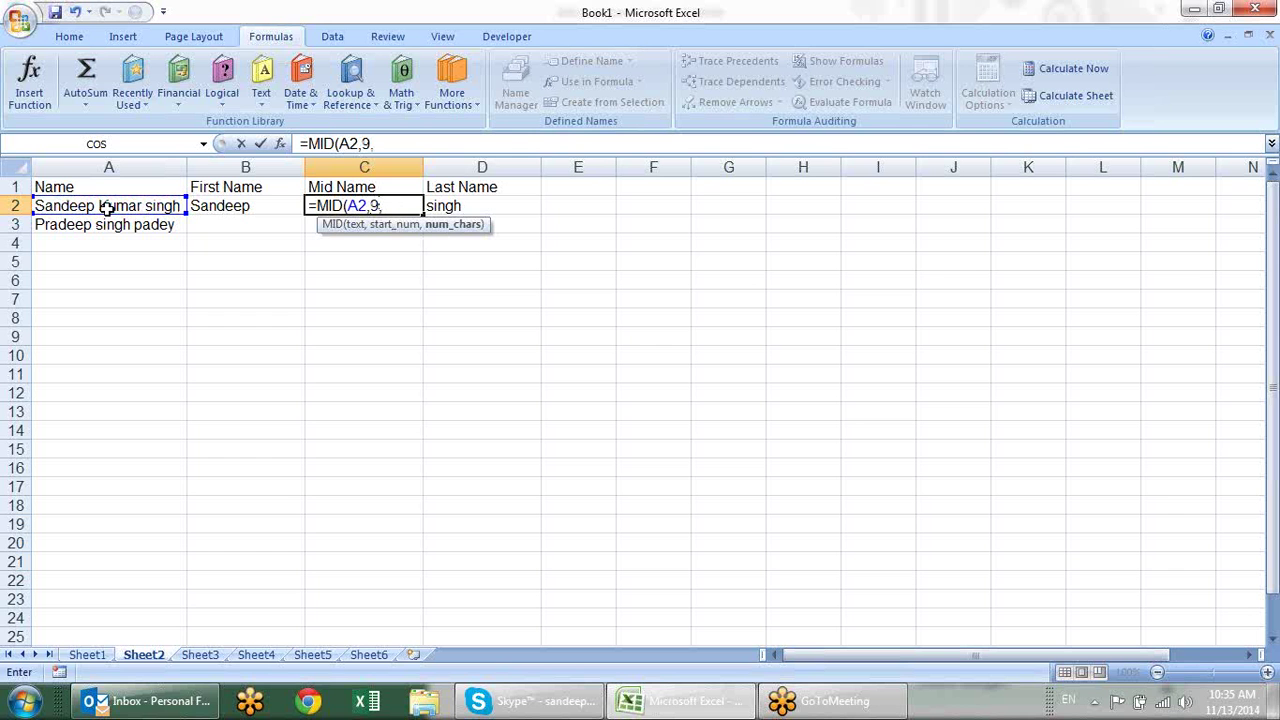
pyautogui.write('5')
# Commit the MID formula, fill the row 2 formulas down to row 3, and add the missing n to A3's surname.
pyautogui.press('Return')
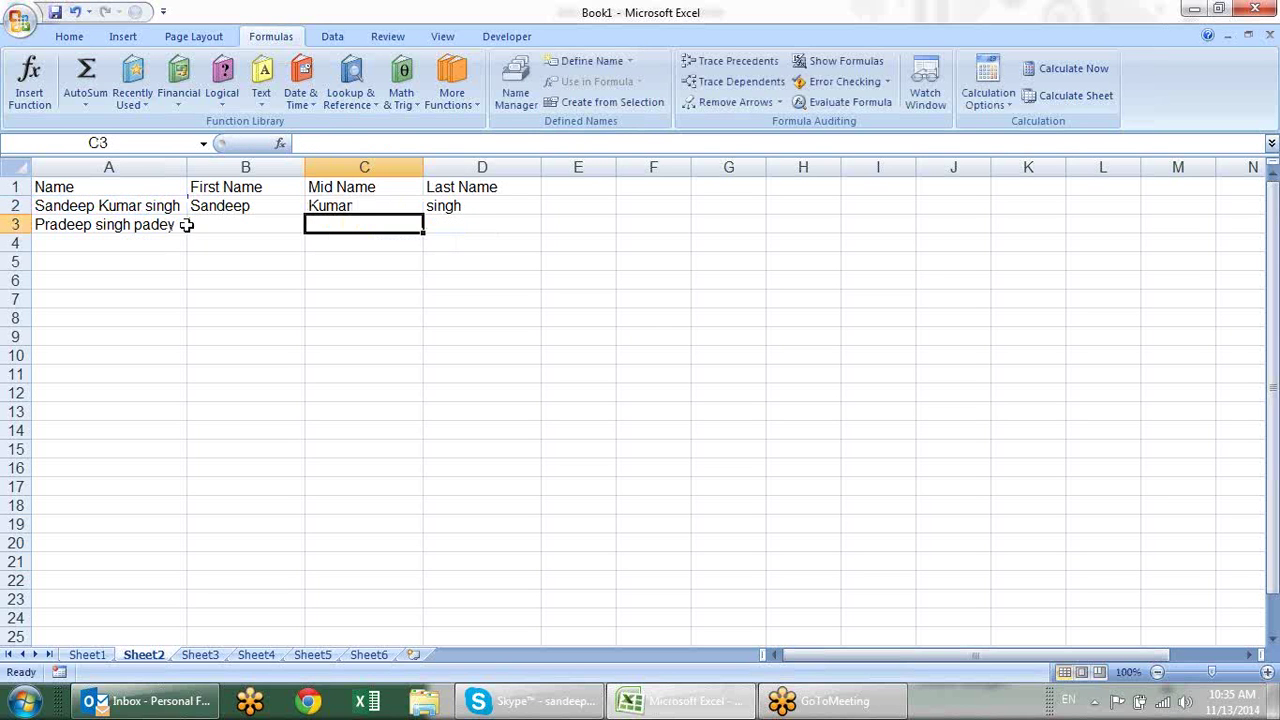
pyautogui.moveTo(218, 203)
pyautogui.mouseDown()
pyautogui.moveTo(470, 206)
pyautogui.moveTo(543, 236)
pyautogui.mouseUp()
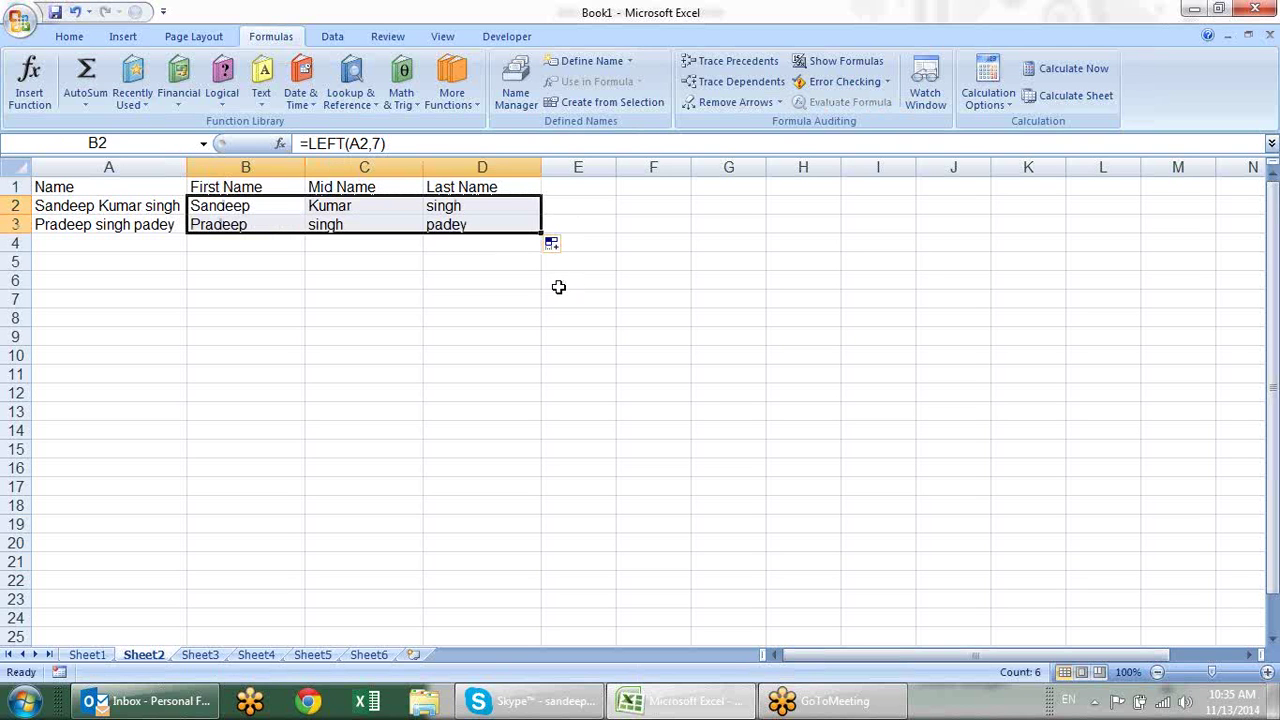
pyautogui.moveTo(273, 292); pyautogui.dragTo(240, 275)
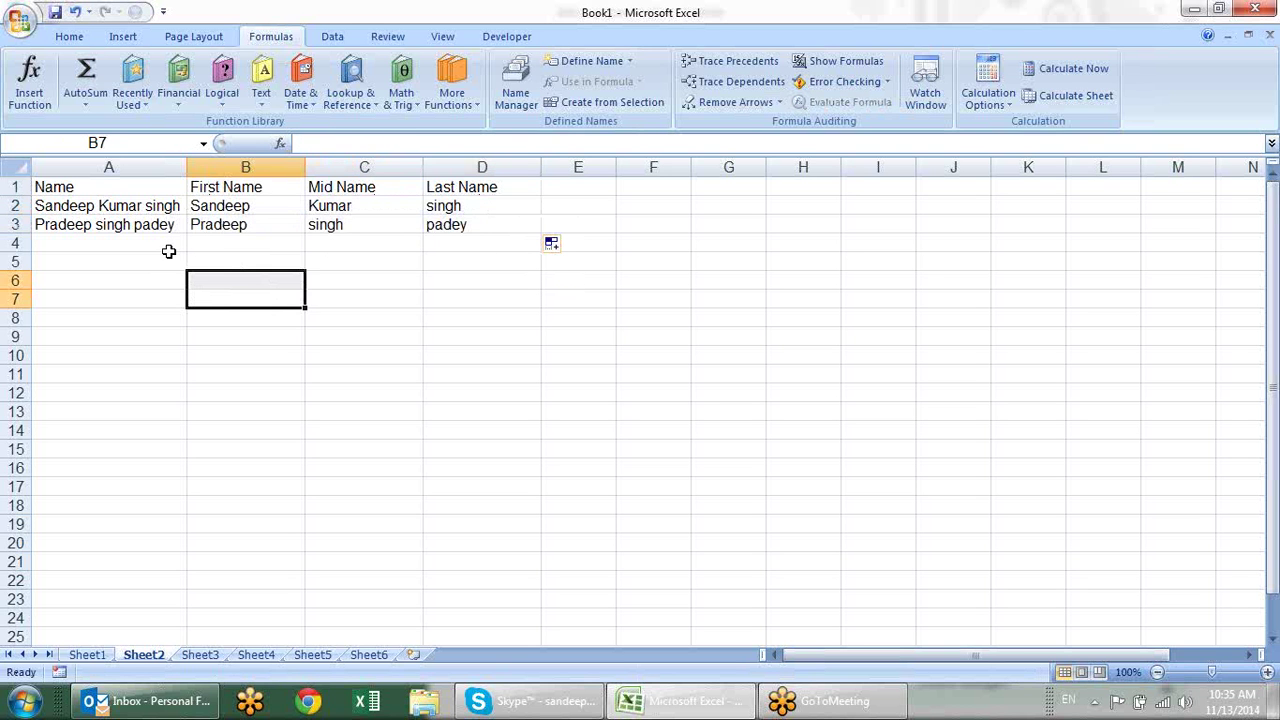
pyautogui.doubleClick(152, 224)
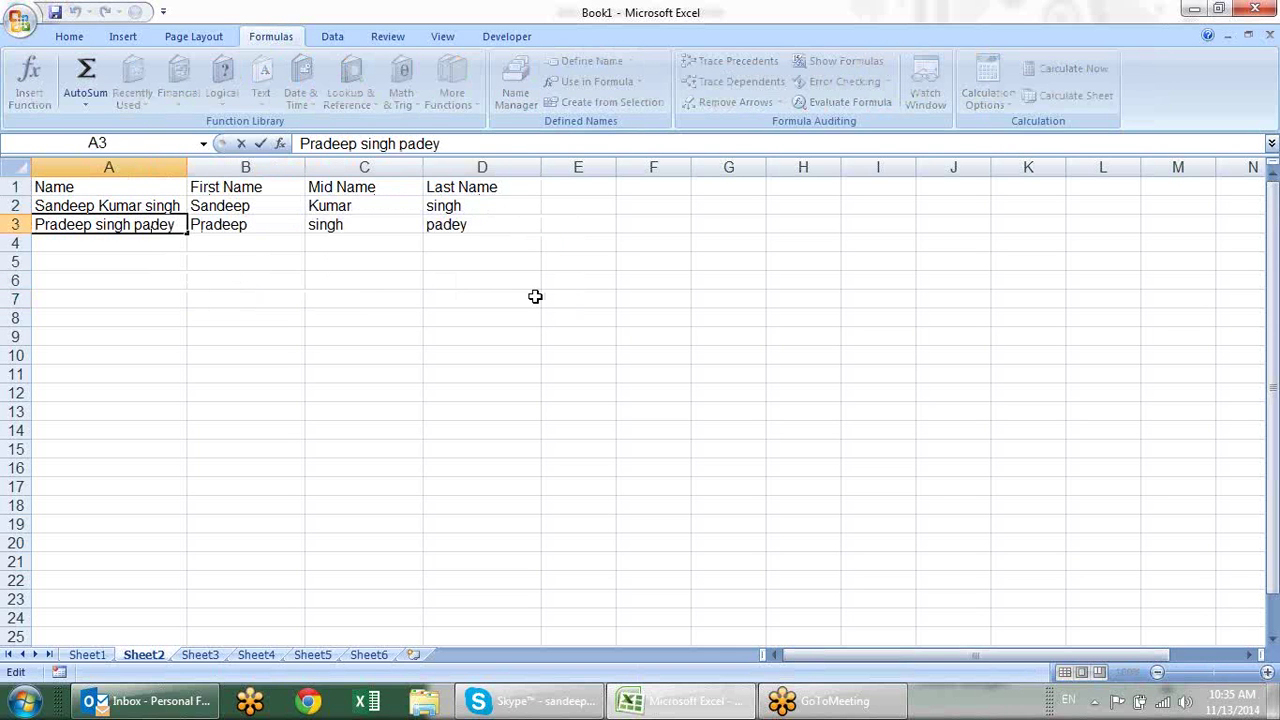
pyautogui.write('n')
pyautogui.press('Return')
# Clear the copied formula results in B3:D3.
pyautogui.click(535, 296)
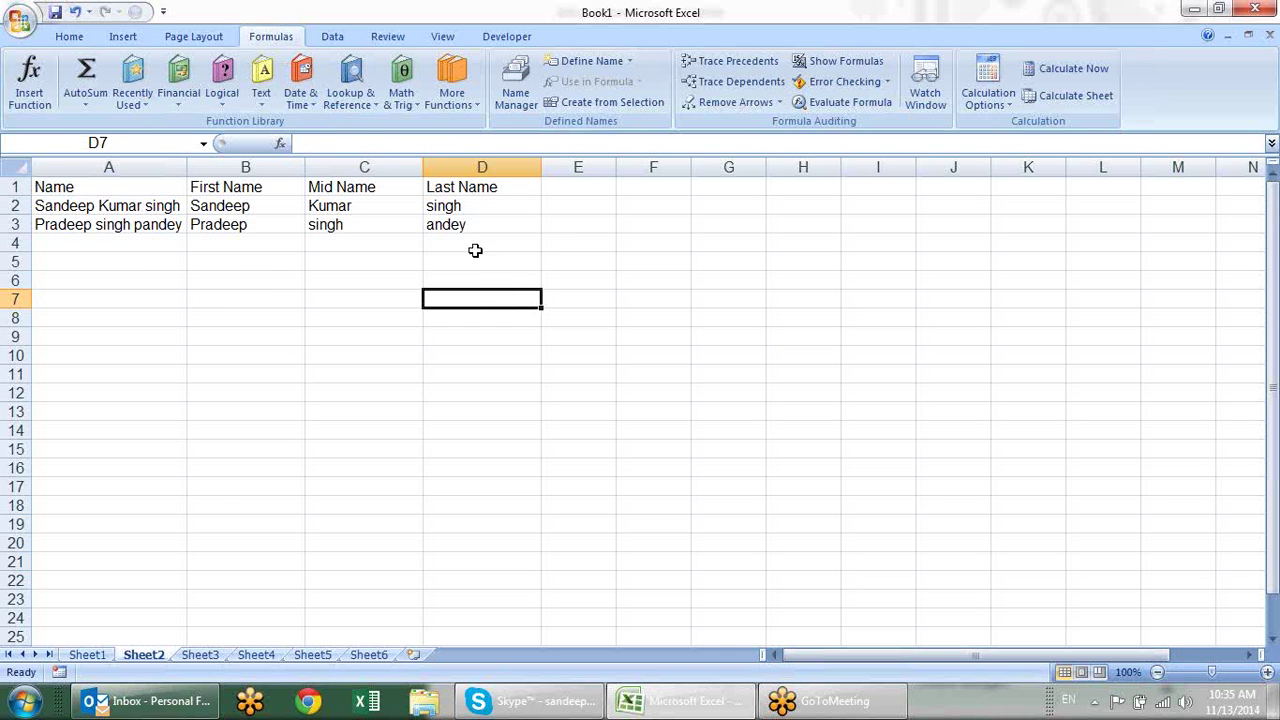
pyautogui.click(479, 229)
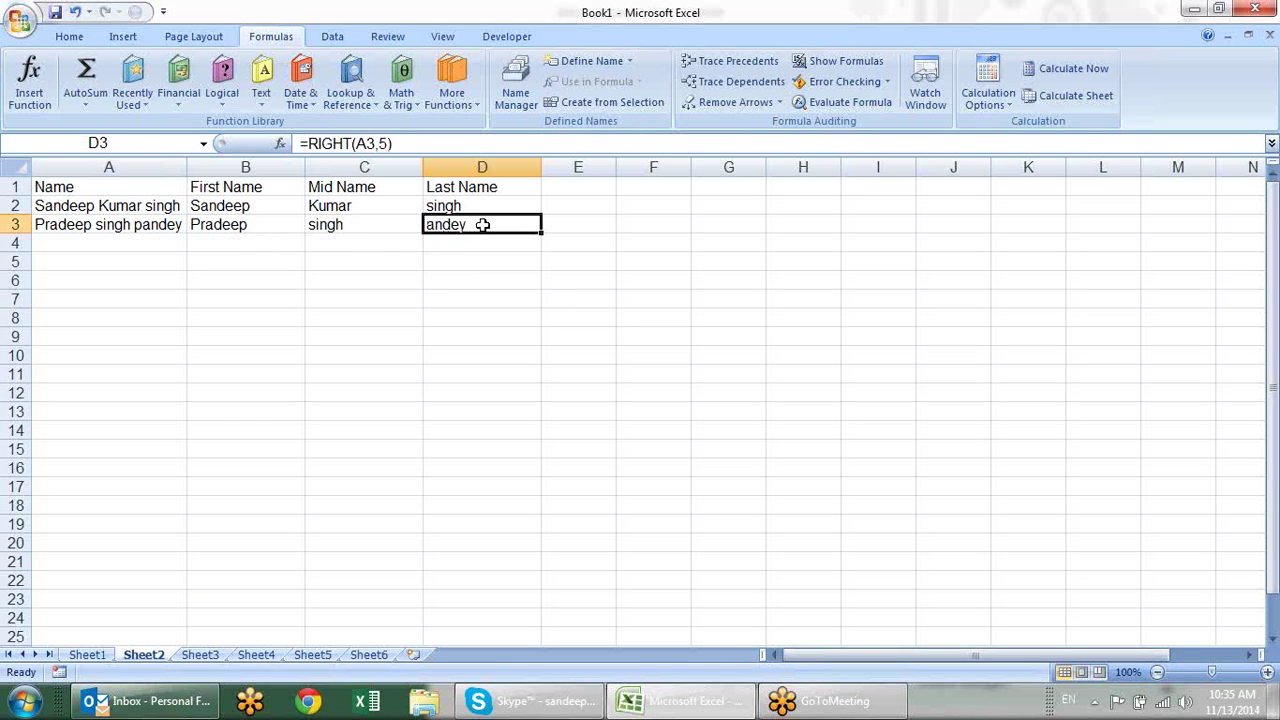
pyautogui.moveTo(285, 218); pyautogui.dragTo(474, 229)
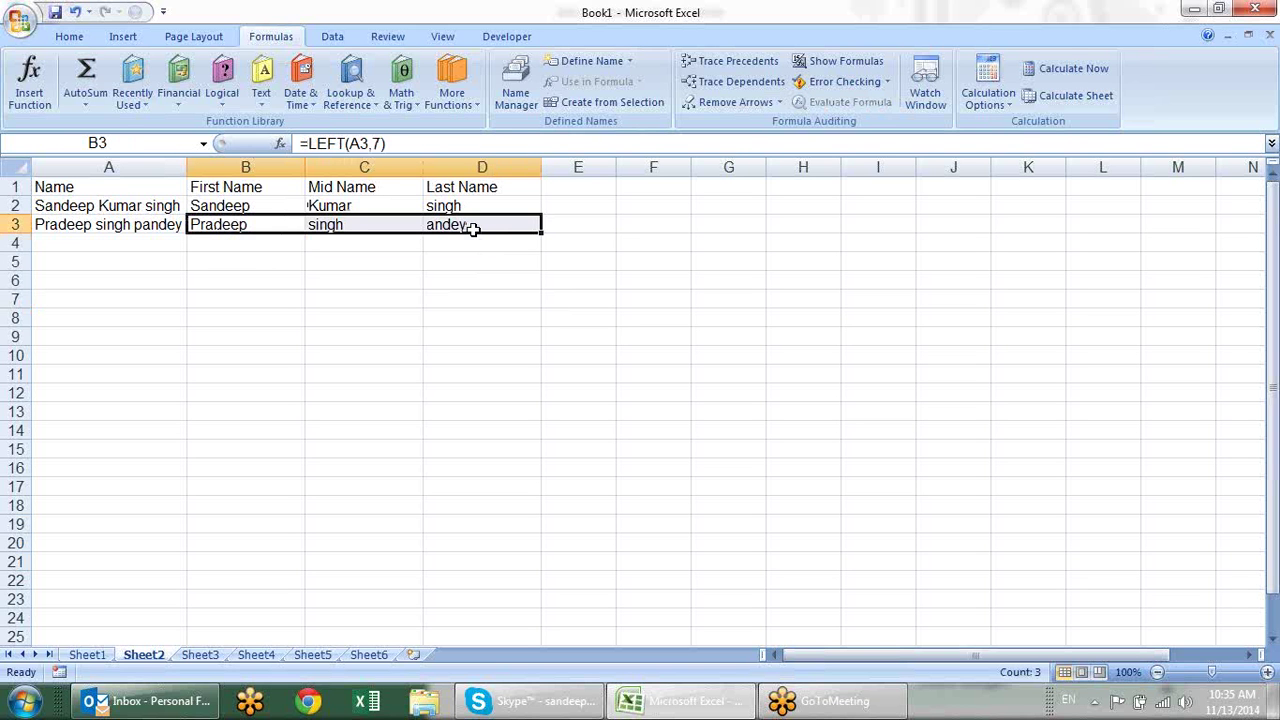
pyautogui.press('Delete')
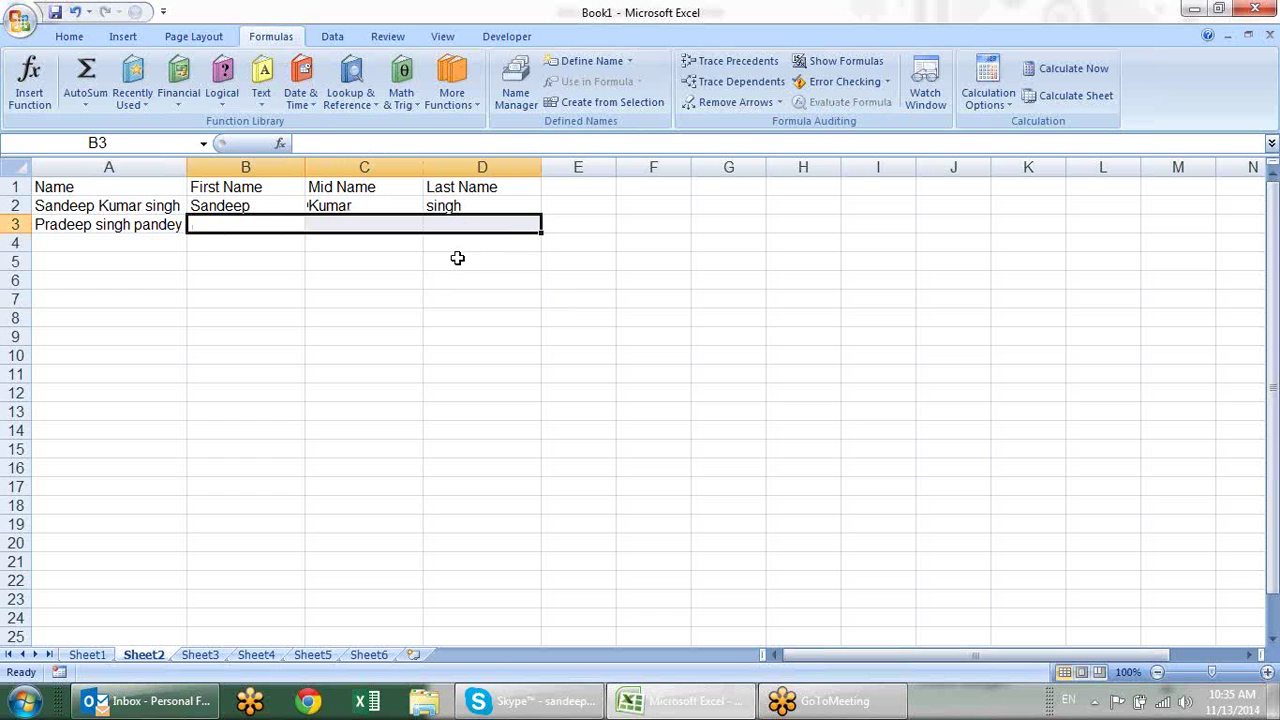
# Enter helper labels First Space, Second Space and Len in F2:H2.
pyautogui.click(364, 282)
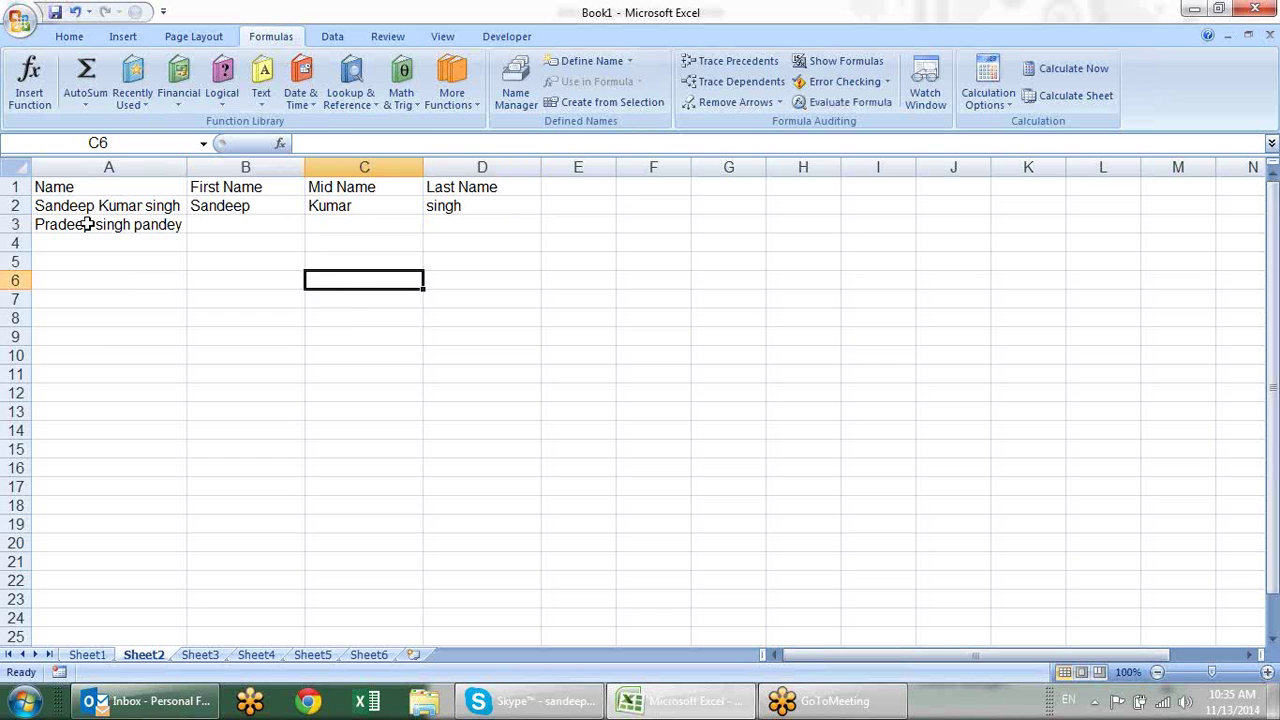
pyautogui.click(88, 224)
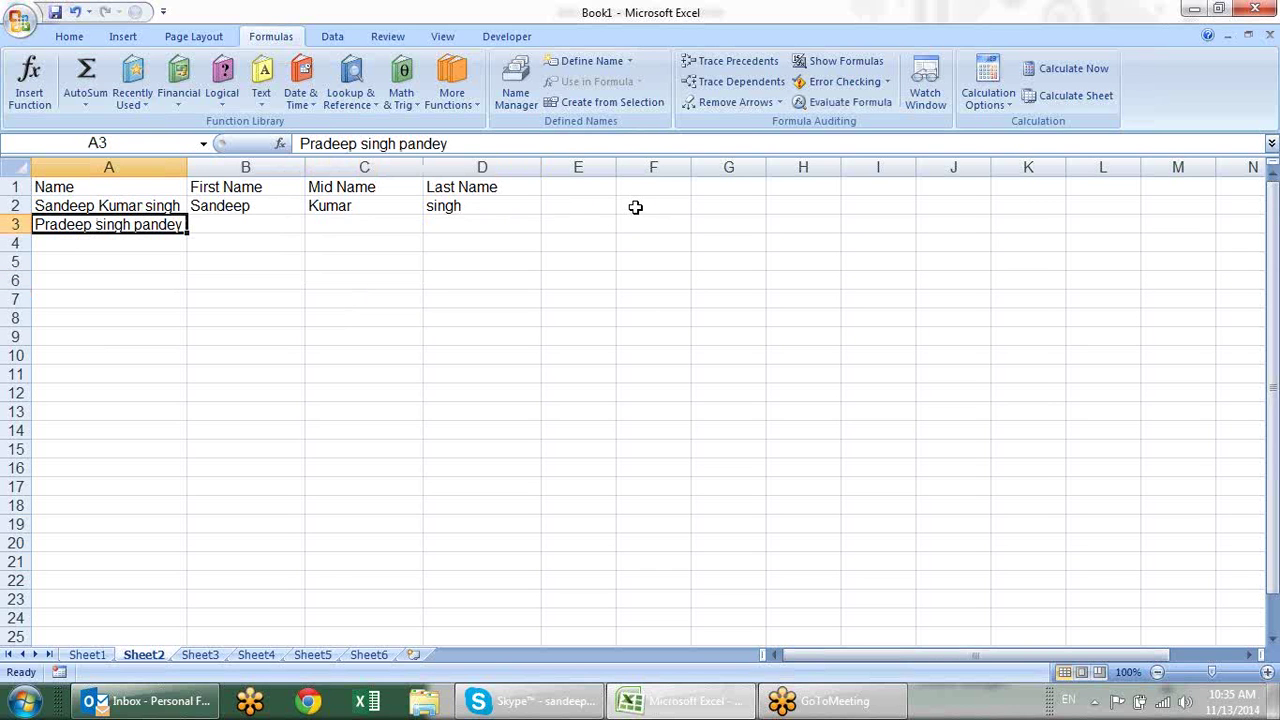
pyautogui.click(635, 207)
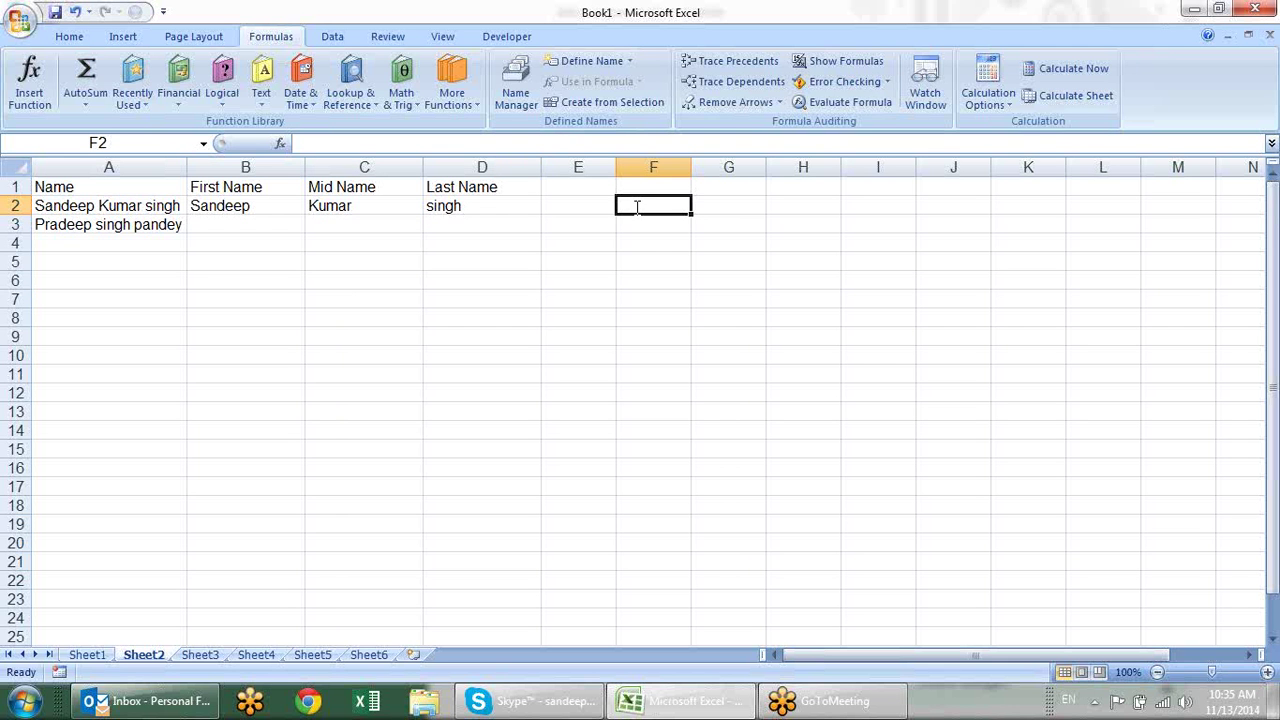
pyautogui.write('First')
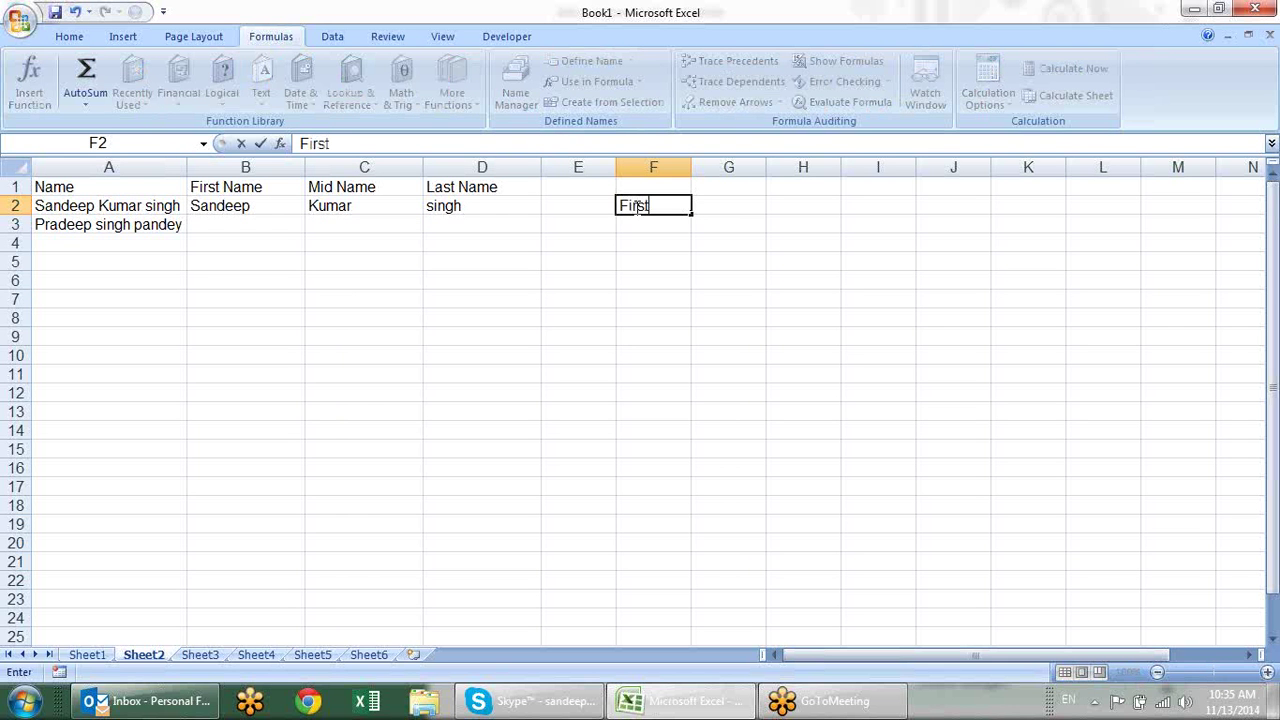
pyautogui.write(' Space')
pyautogui.press('Tab')
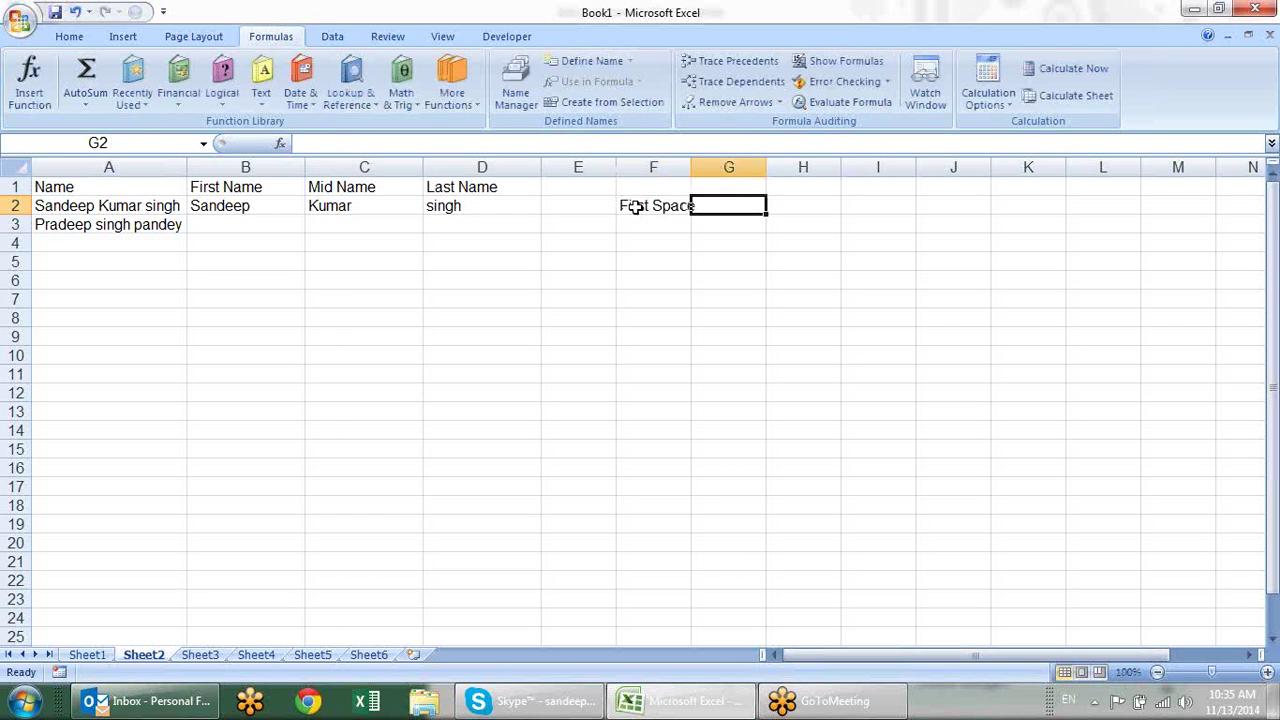
pyautogui.write('Second')
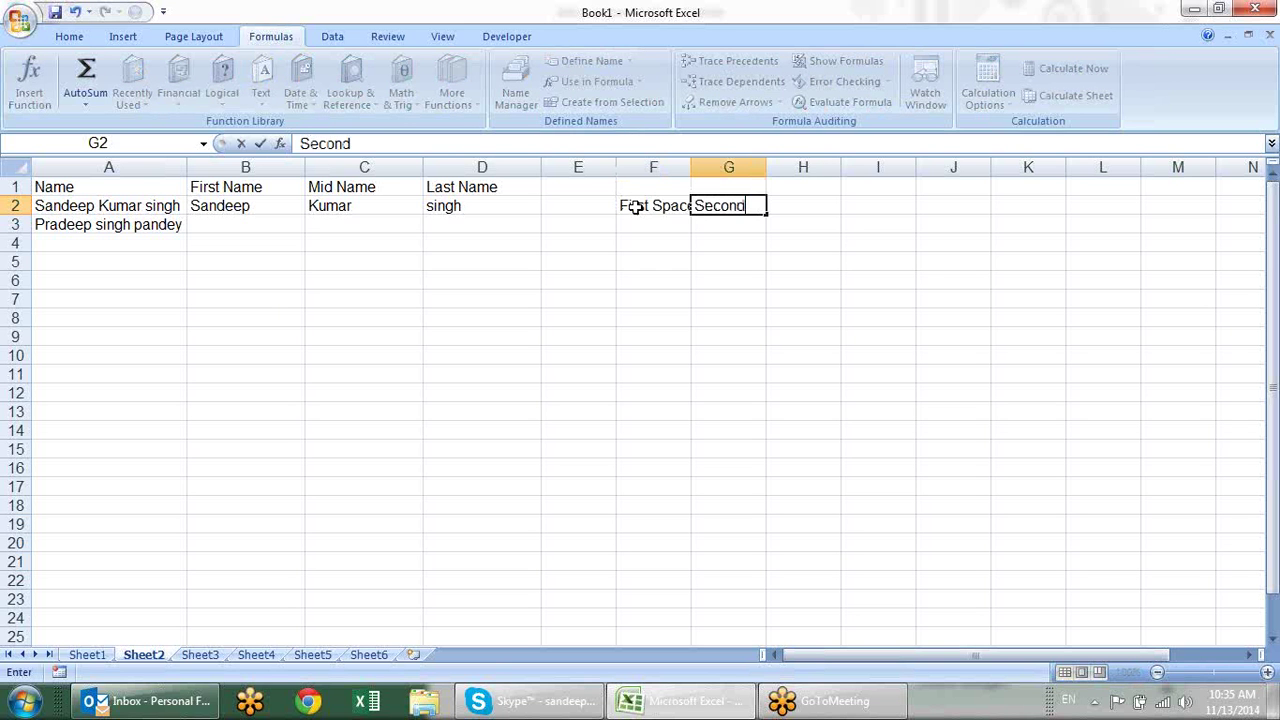
pyautogui.write(' Space')
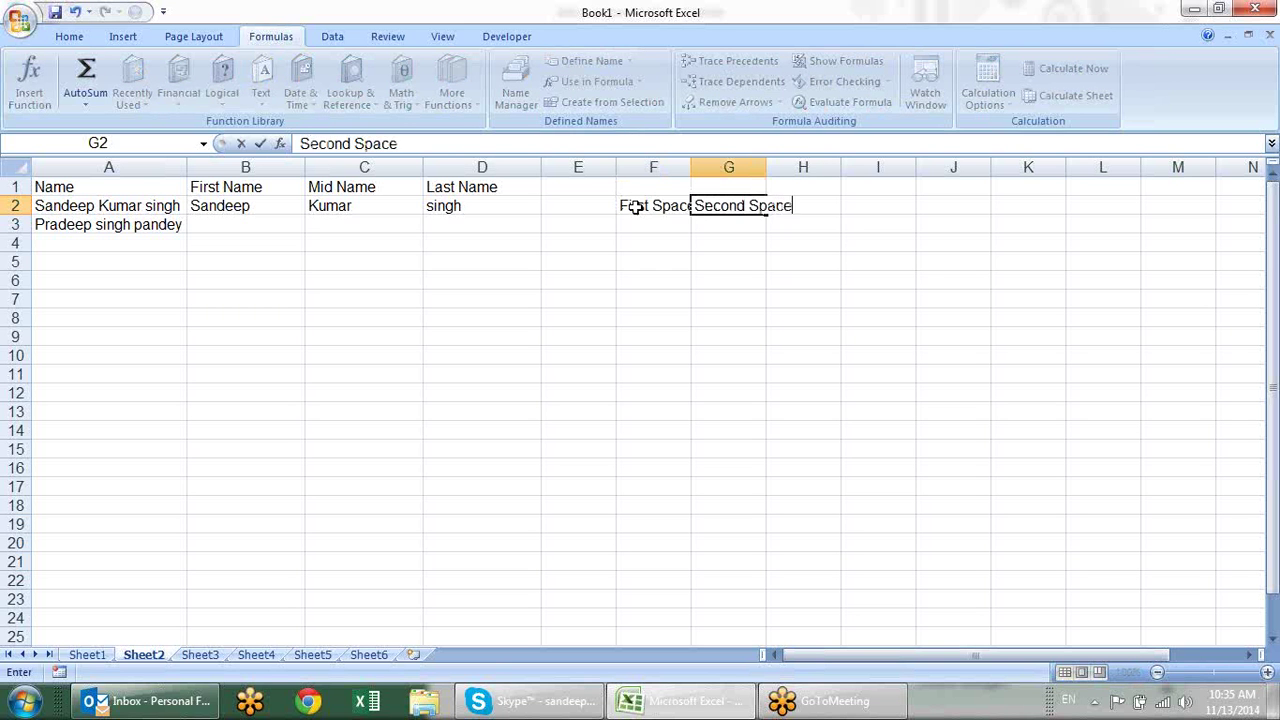
pyautogui.press('Tab')
pyautogui.write('Len')
pyautogui.press('Return')
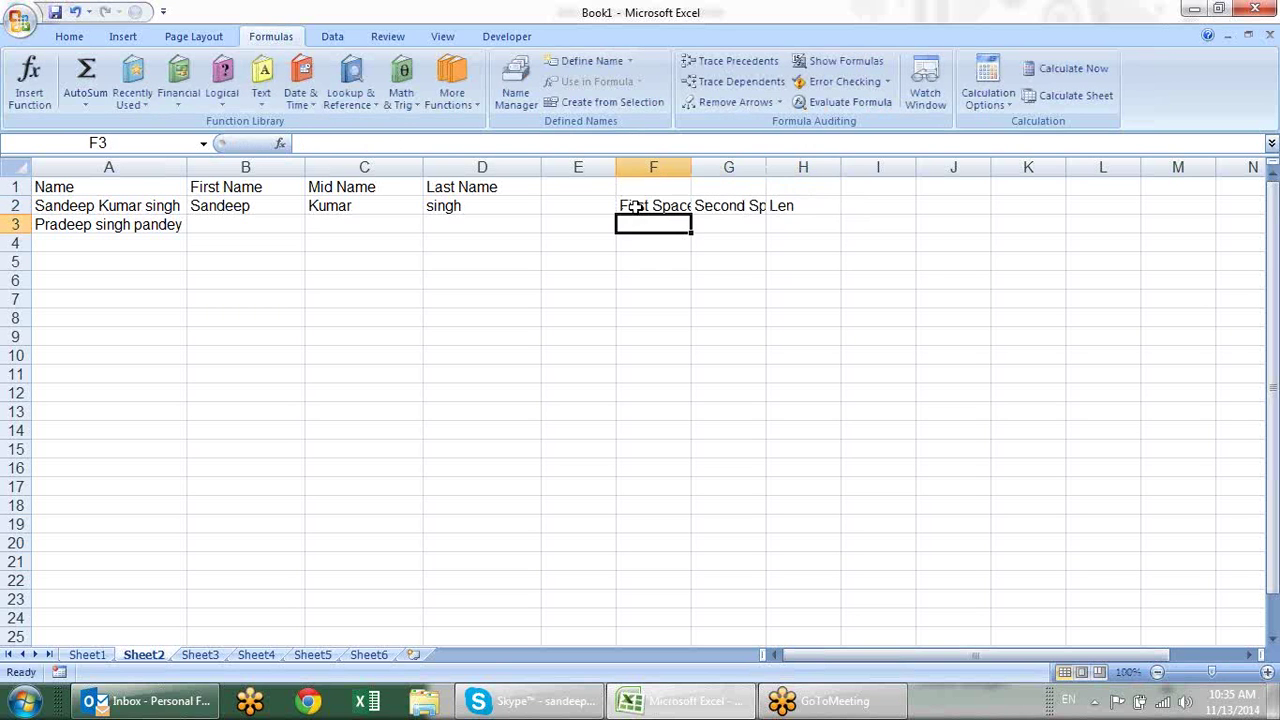
# Autofit columns F:H to their headers.
pyautogui.moveTo(658, 168); pyautogui.dragTo(848, 160)
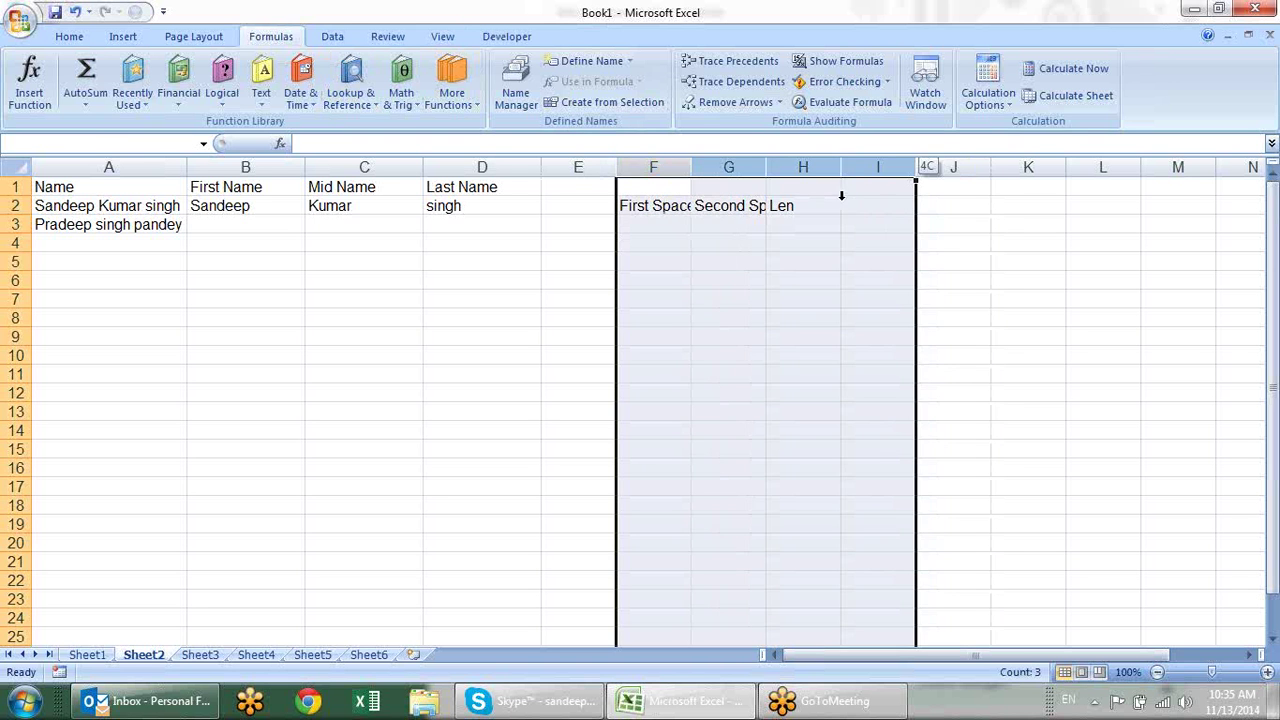
pyautogui.doubleClick(848, 160)
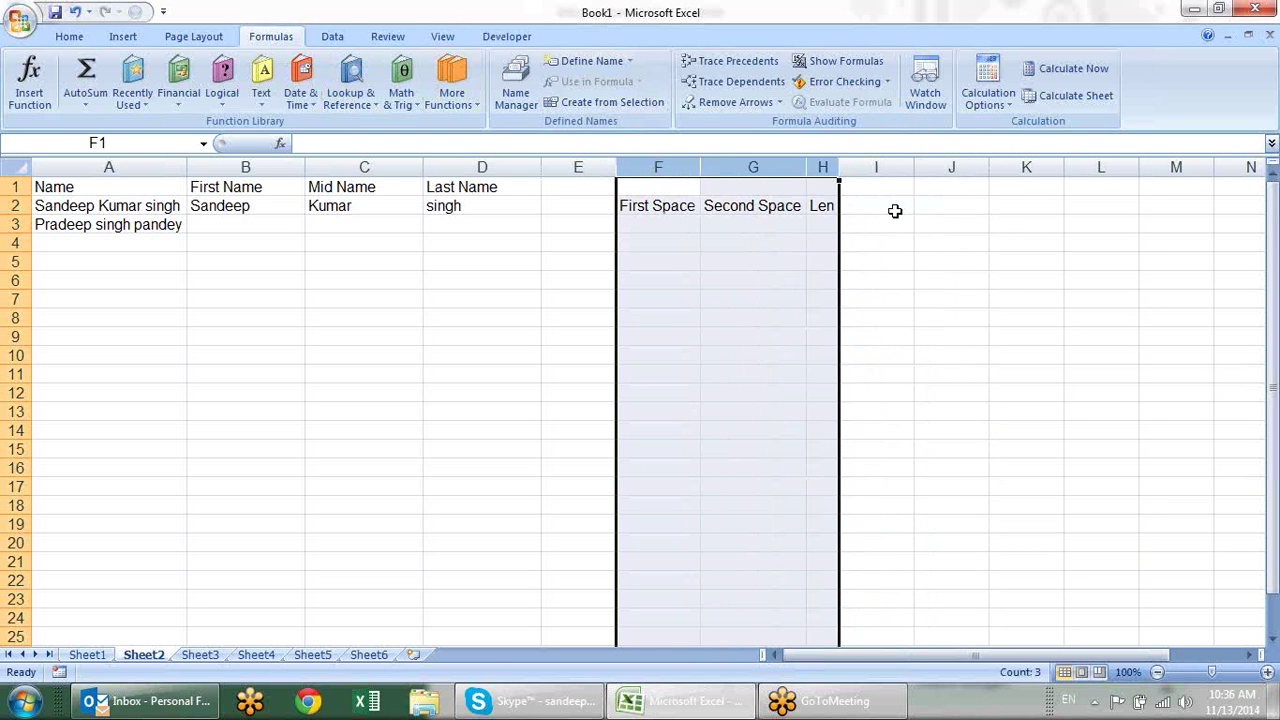
pyautogui.click(673, 210)
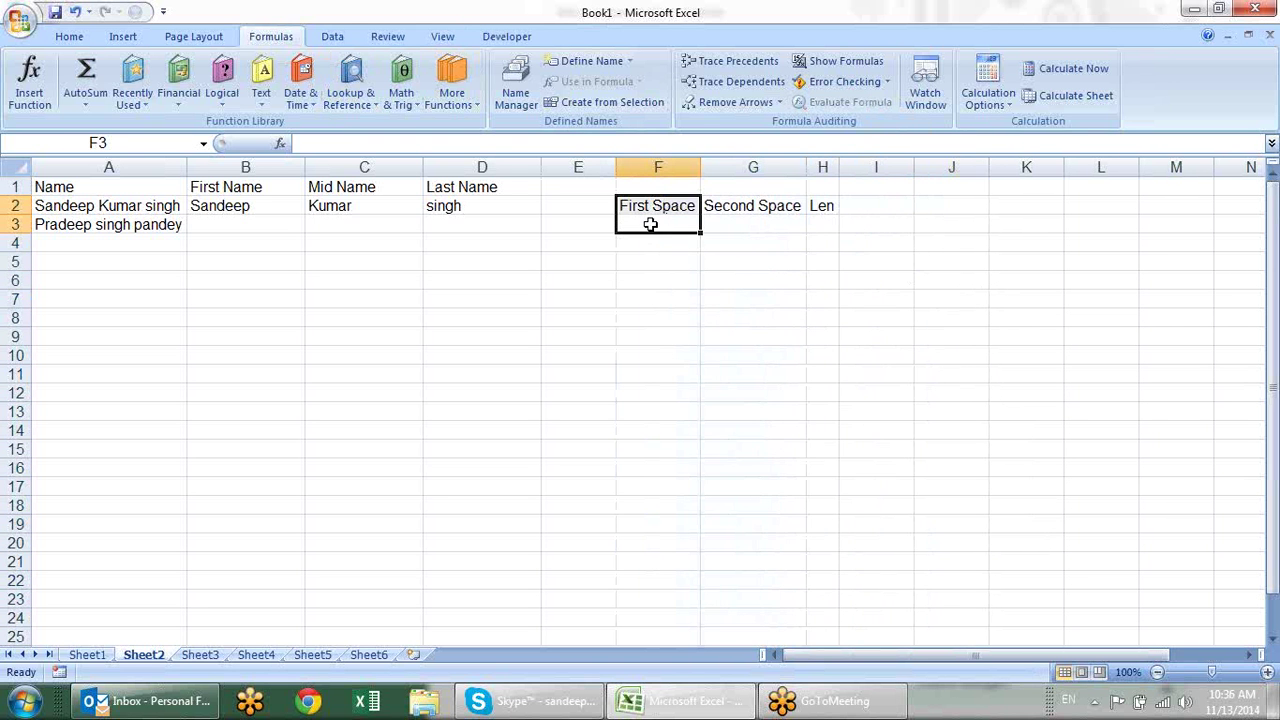
pyautogui.click(650, 222)
# Enter =FIND(" ",A3) in F3 to get the first space position, 8.
pyautogui.write('=')
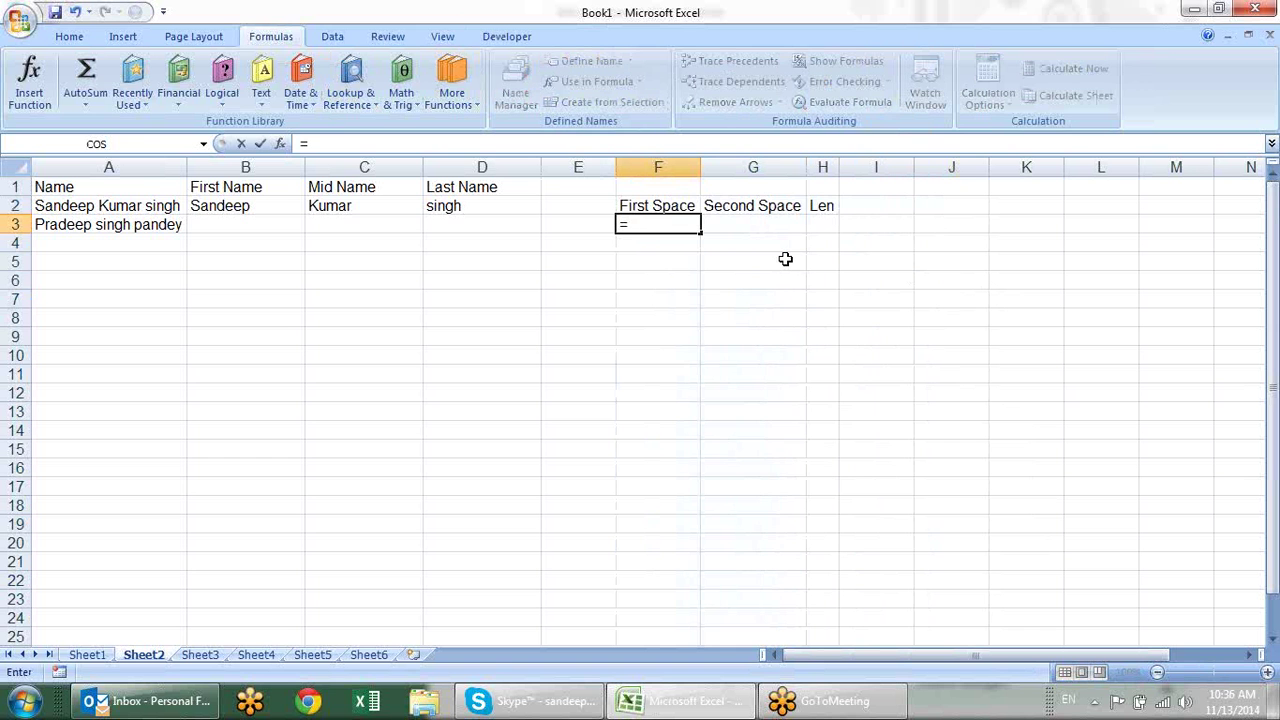
pyautogui.write('f')
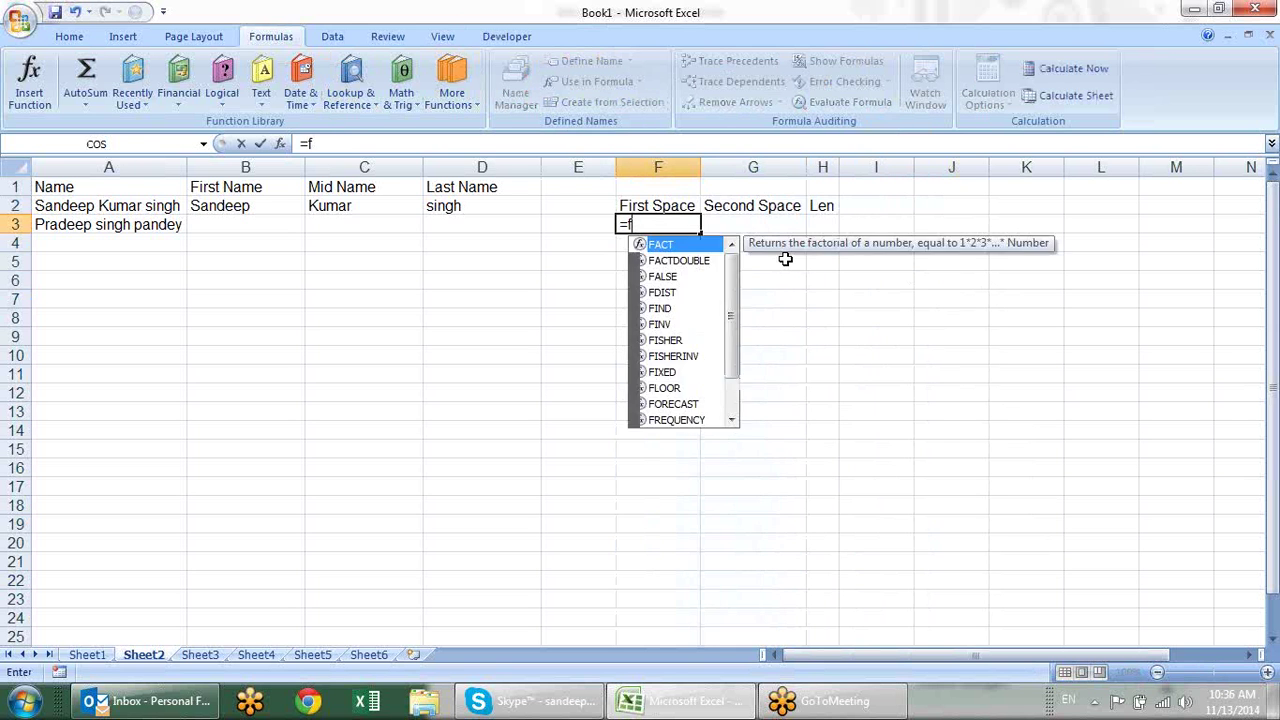
pyautogui.write('in')
pyautogui.press('Tab')
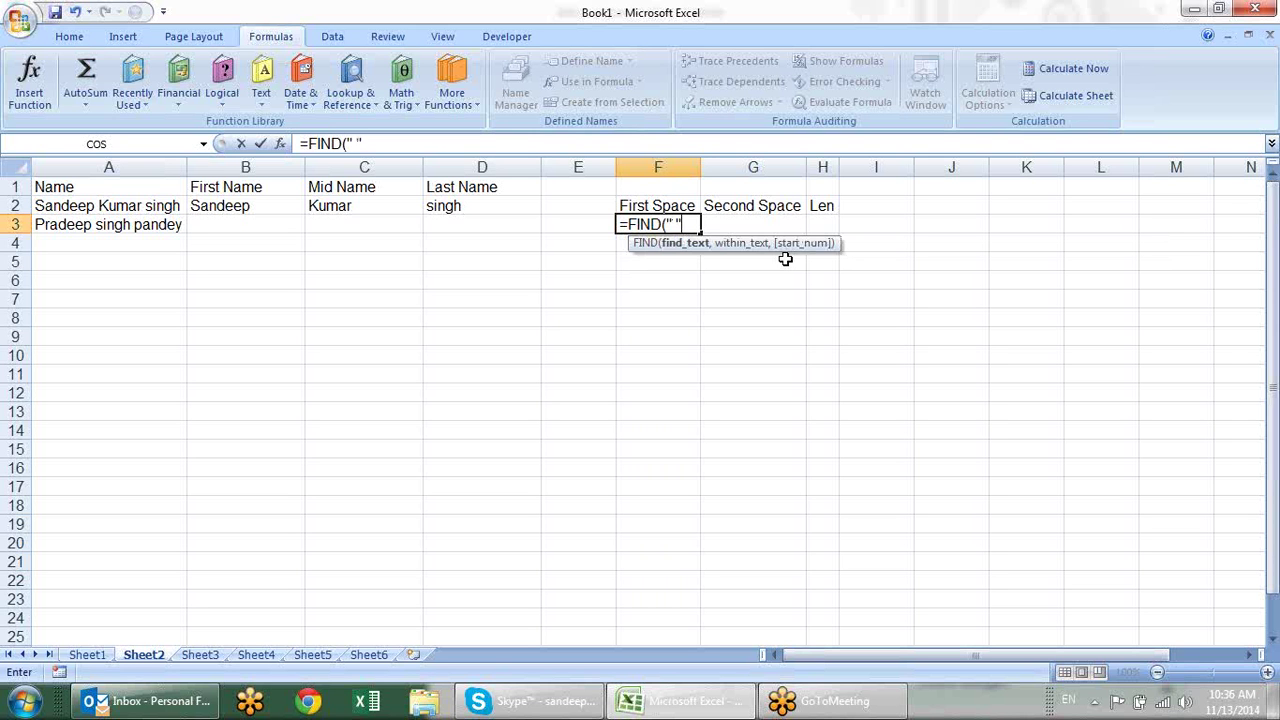
pyautogui.write(',')
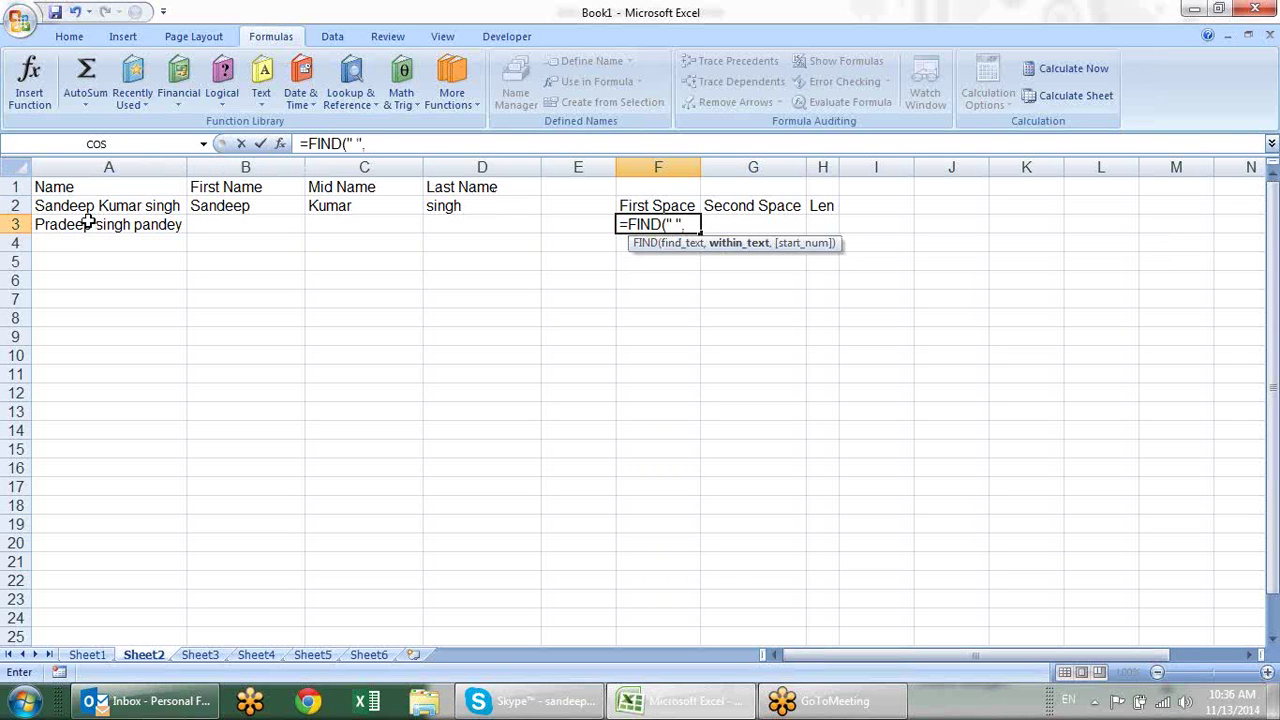
pyautogui.click(88, 224)
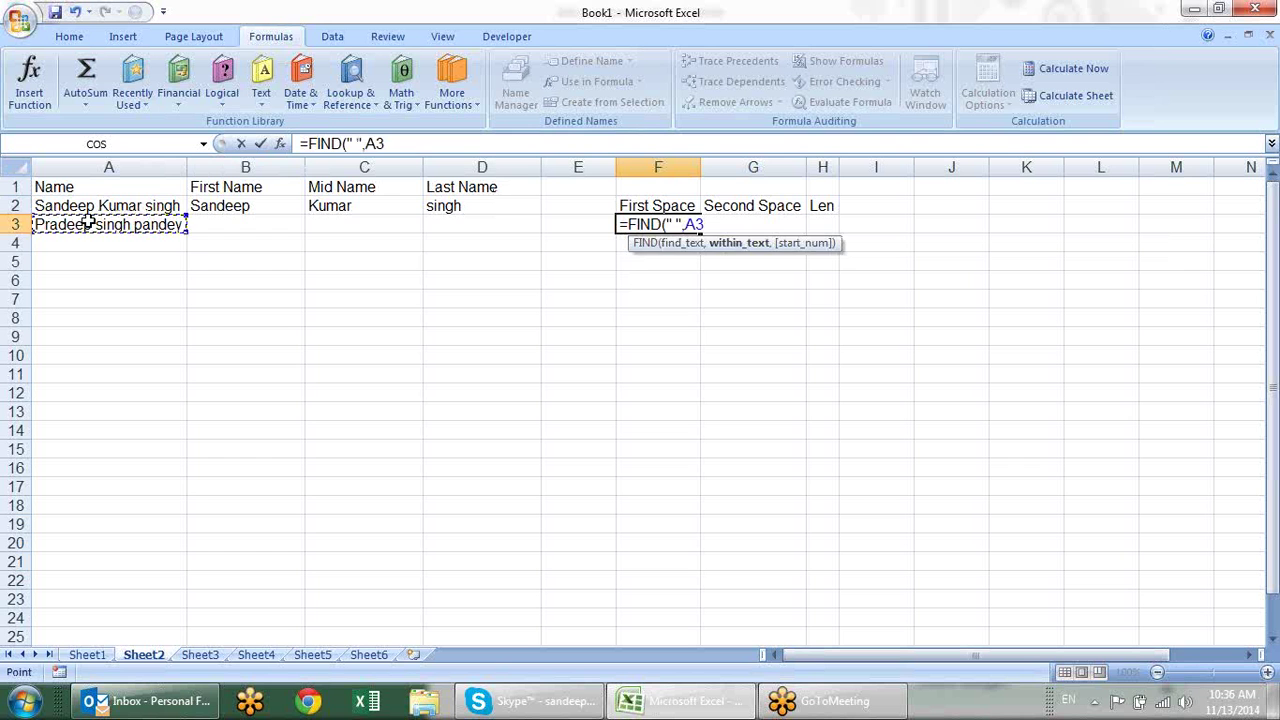
pyautogui.press('Return')
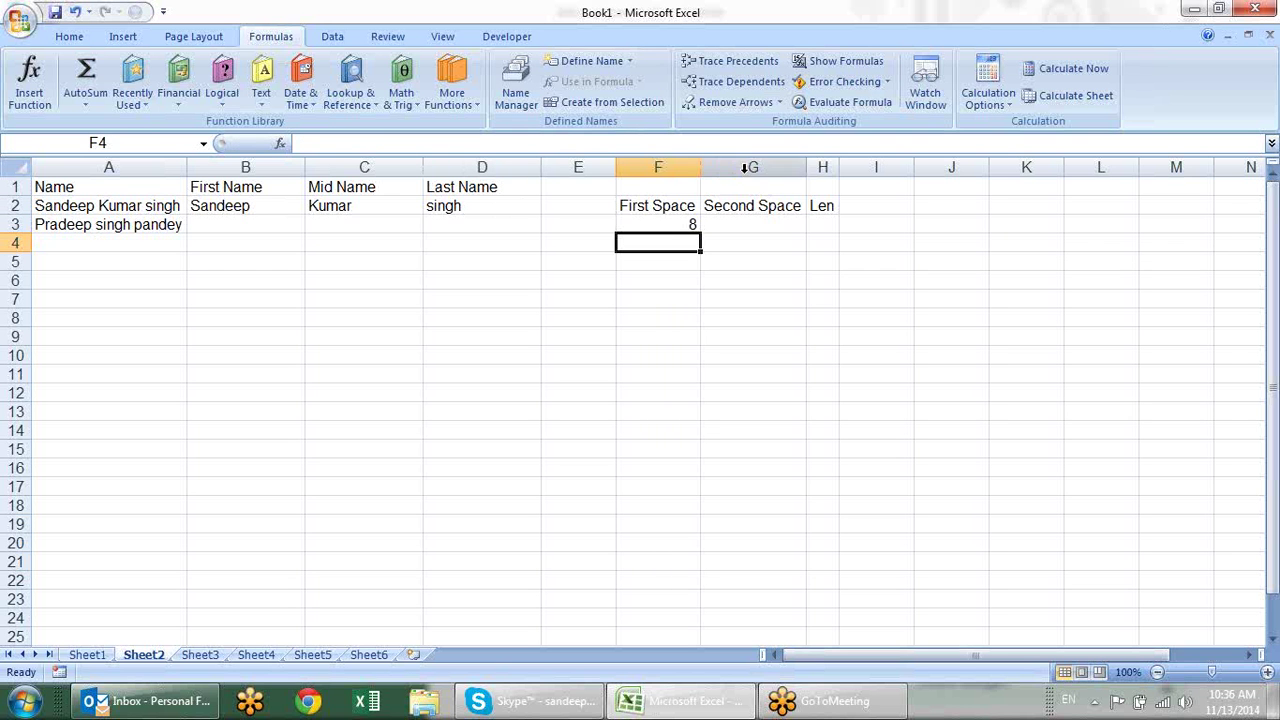
pyautogui.click(696, 221)
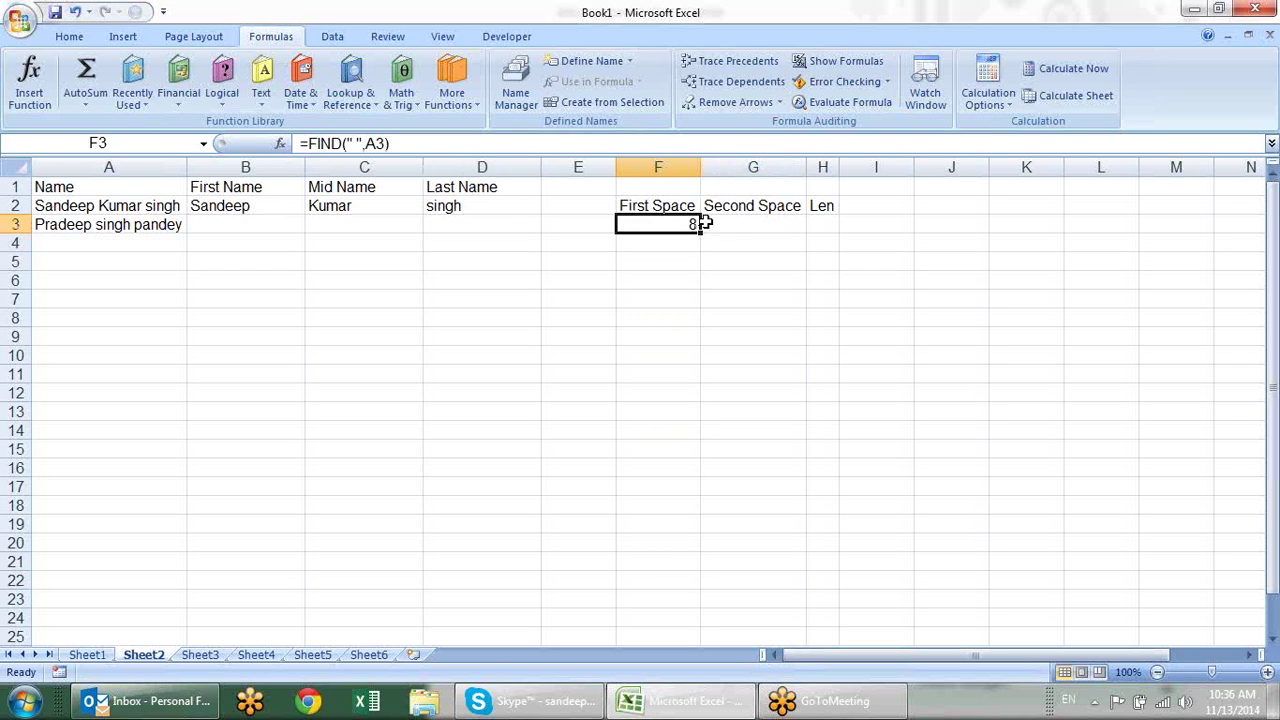
# Enter =FIND(" ",A3,F3+1) in G3 to get the second space at 14, and widen column H.
pyautogui.click(727, 226)
pyautogui.write('=')
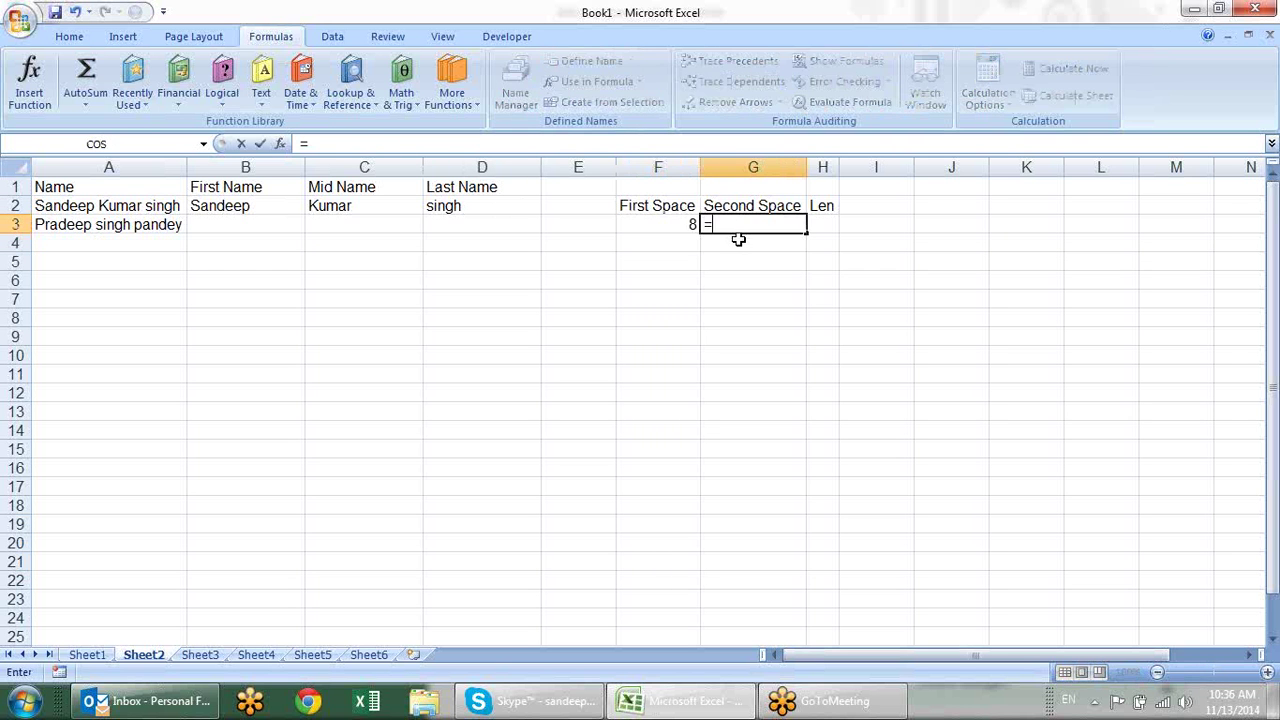
pyautogui.write('find')
pyautogui.press('Tab')
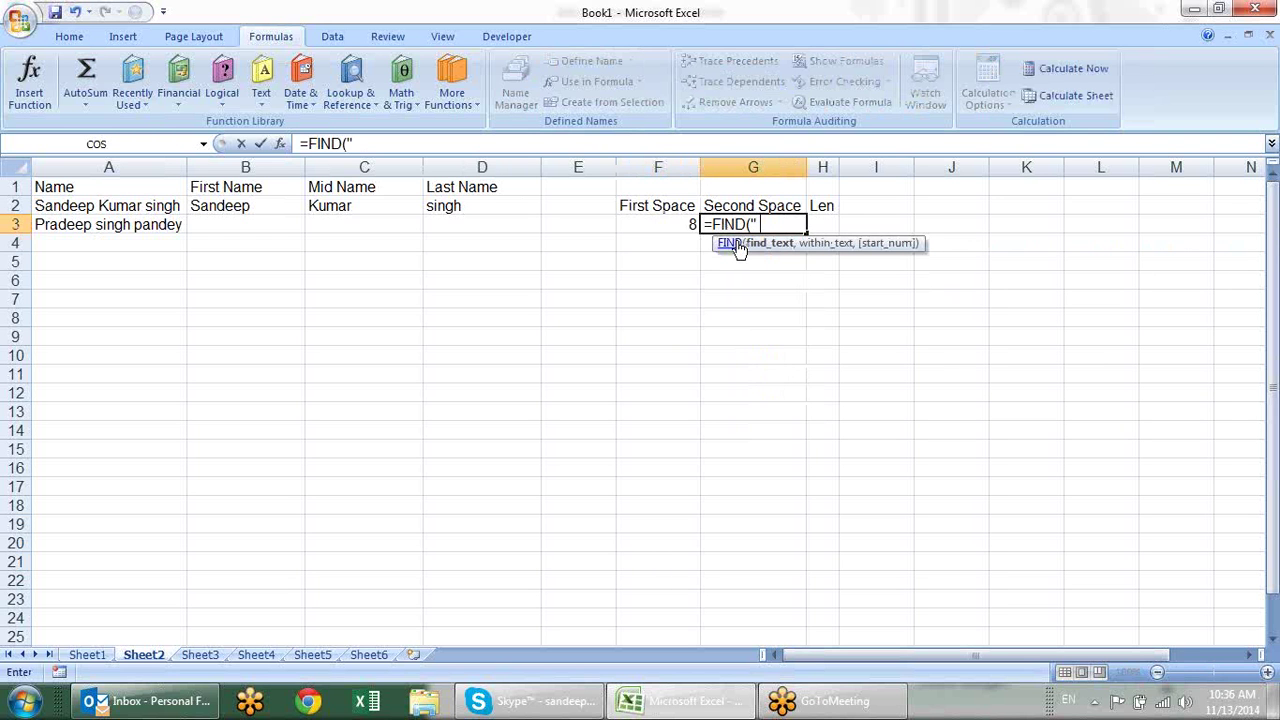
pyautogui.write(',')
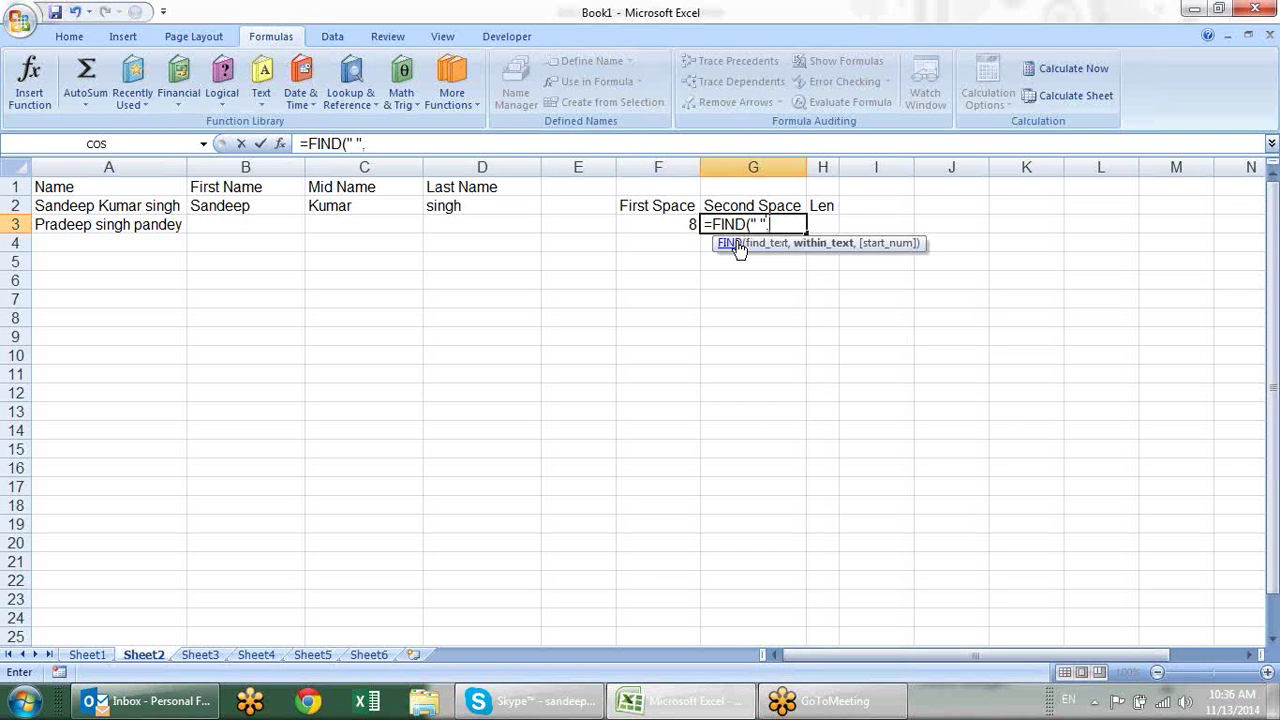
pyautogui.click(122, 220)
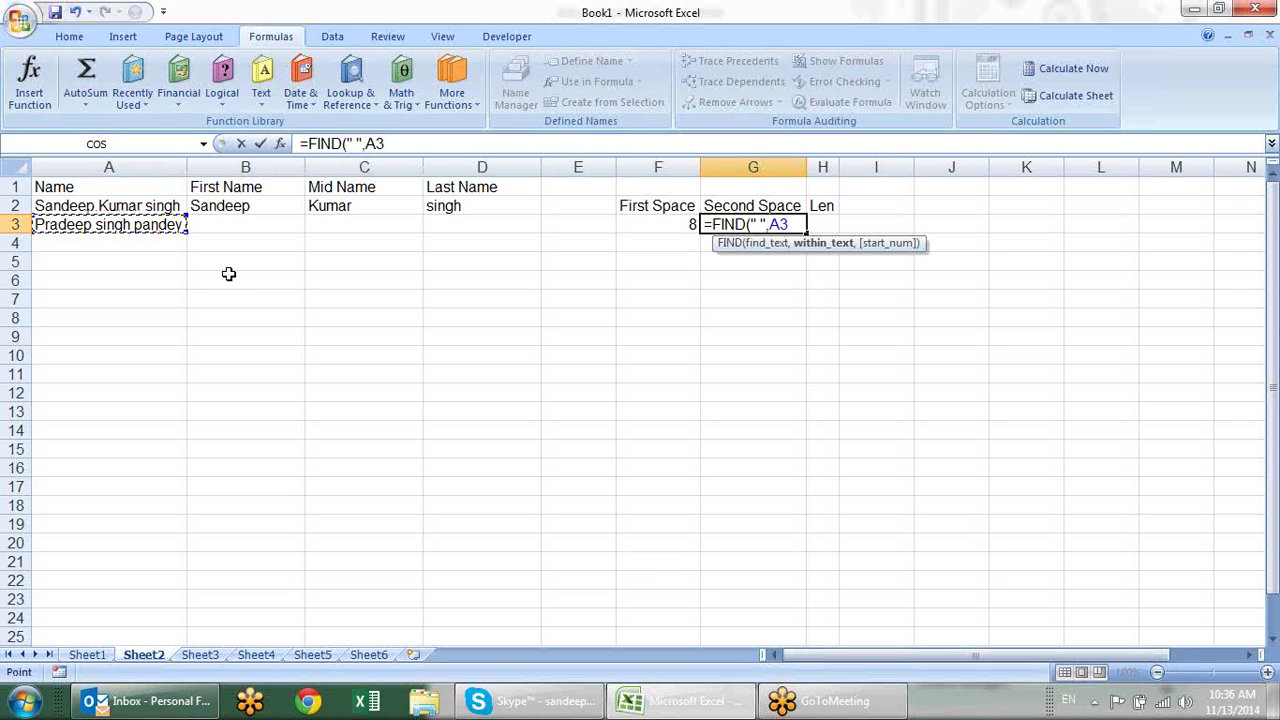
pyautogui.write(',')
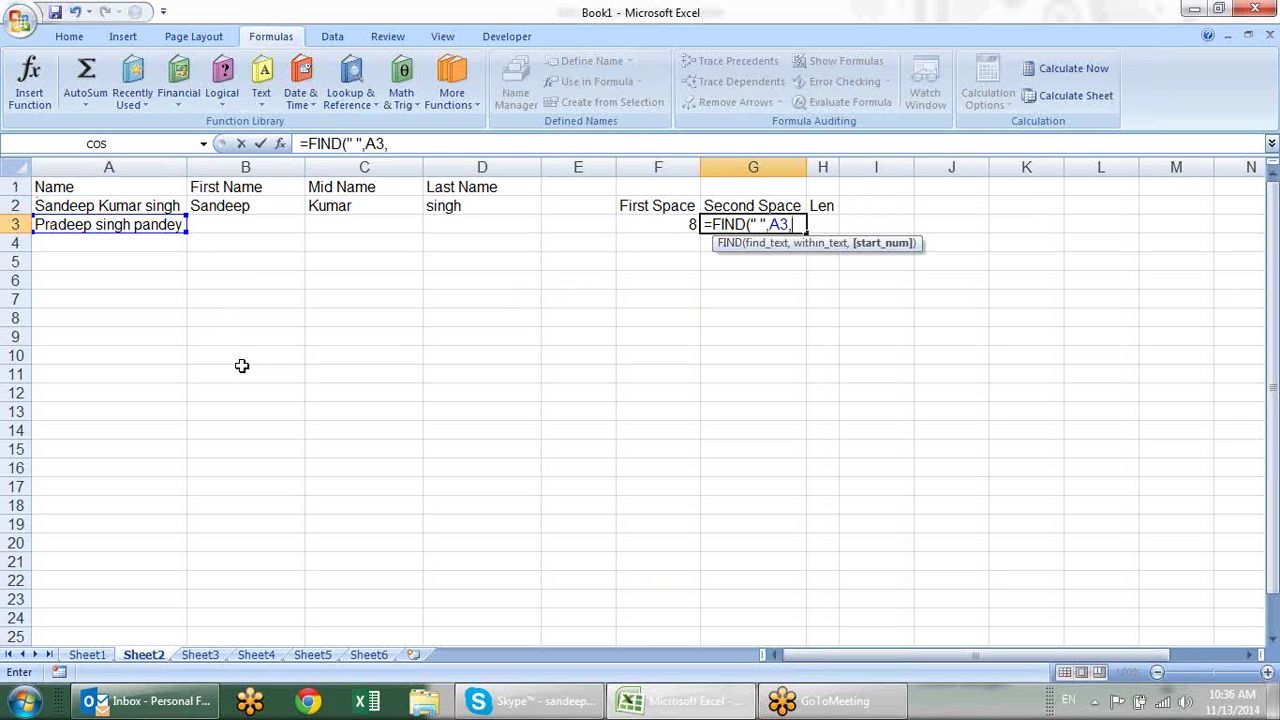
pyautogui.click(686, 224)
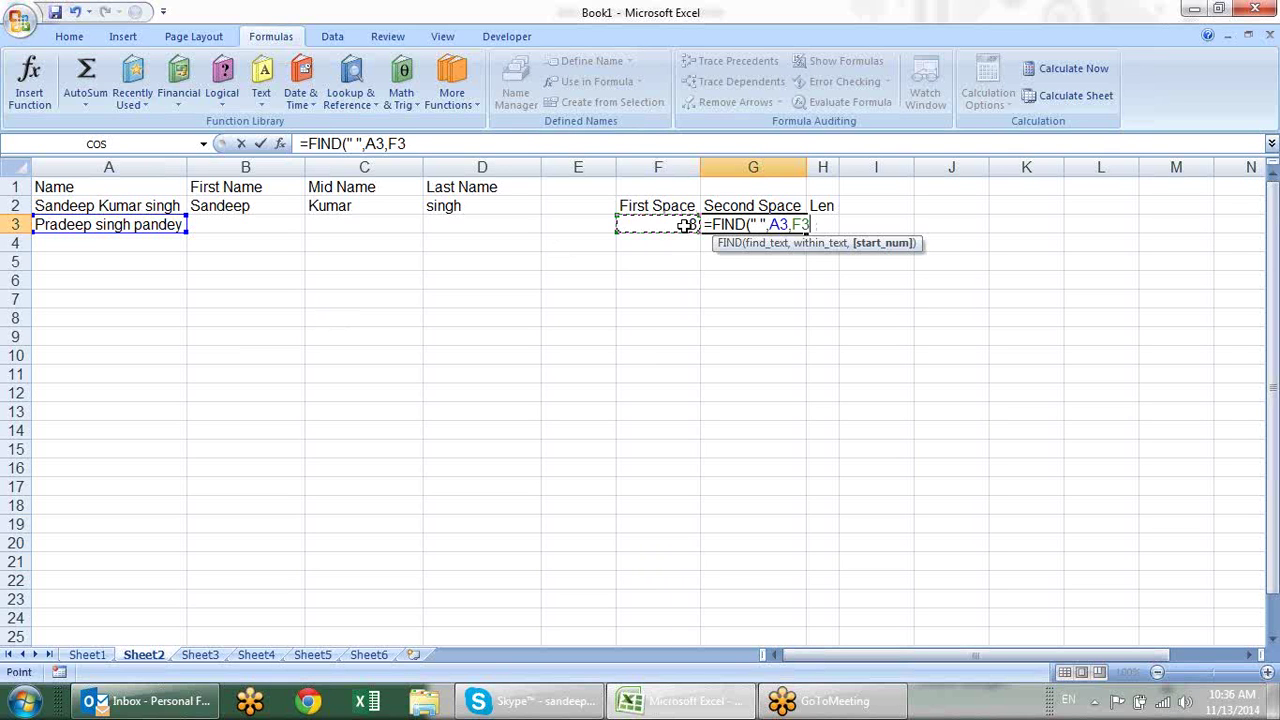
pyautogui.write('+1')
pyautogui.press('Return')
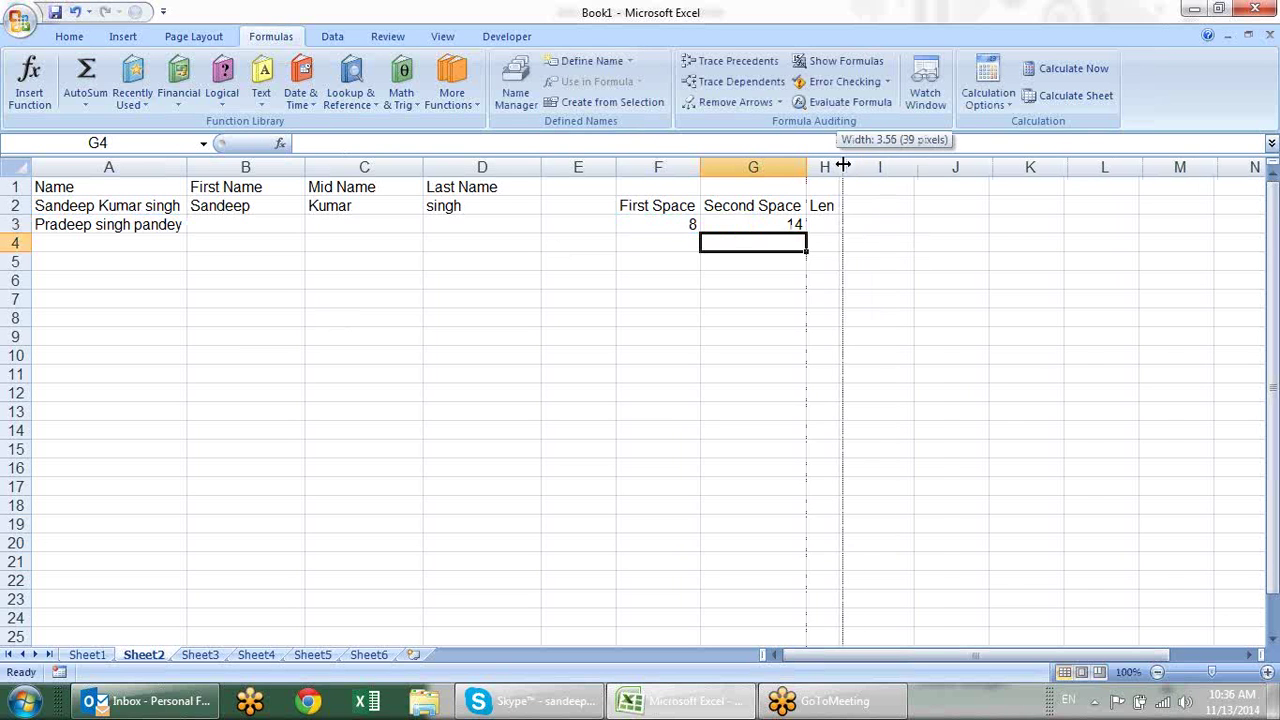
pyautogui.moveTo(839, 167); pyautogui.dragTo(862, 167)
# Enter =LEN(A3) in H3, returning 20 as the name's length.
pyautogui.click(842, 225)
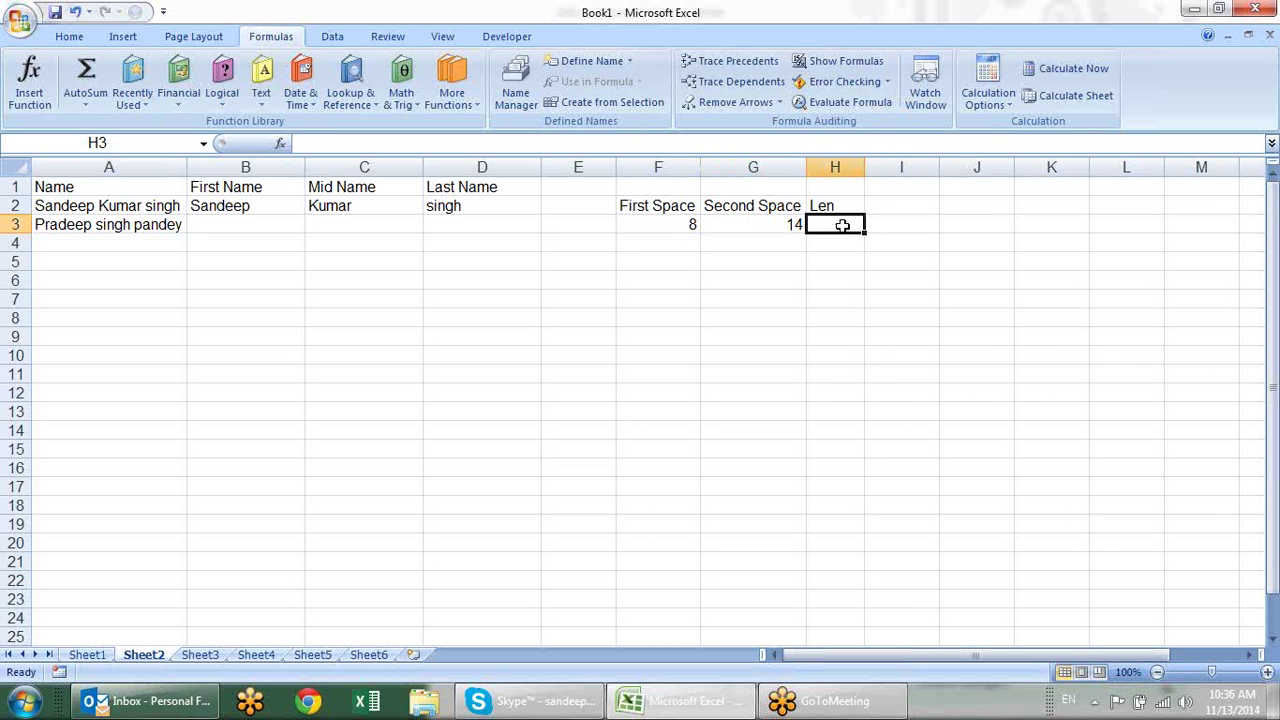
pyautogui.write('=len')
pyautogui.press('Right')
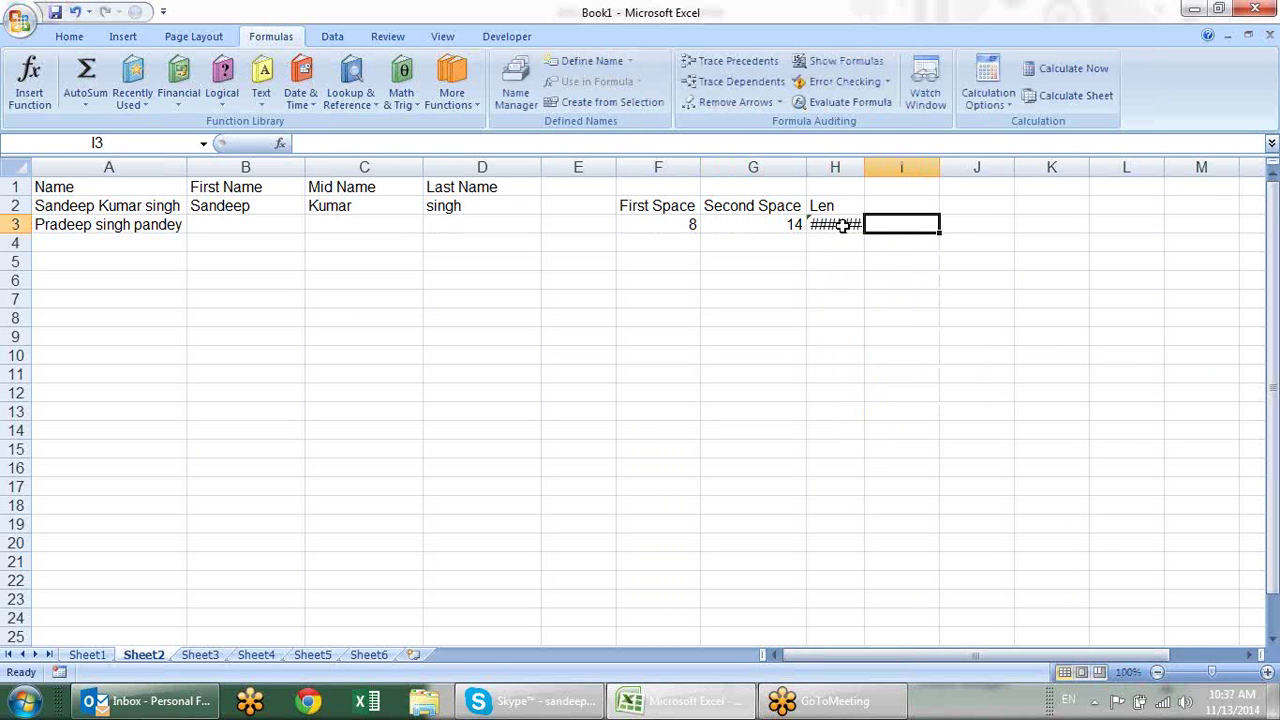
pyautogui.click(843, 225)
pyautogui.write('=')
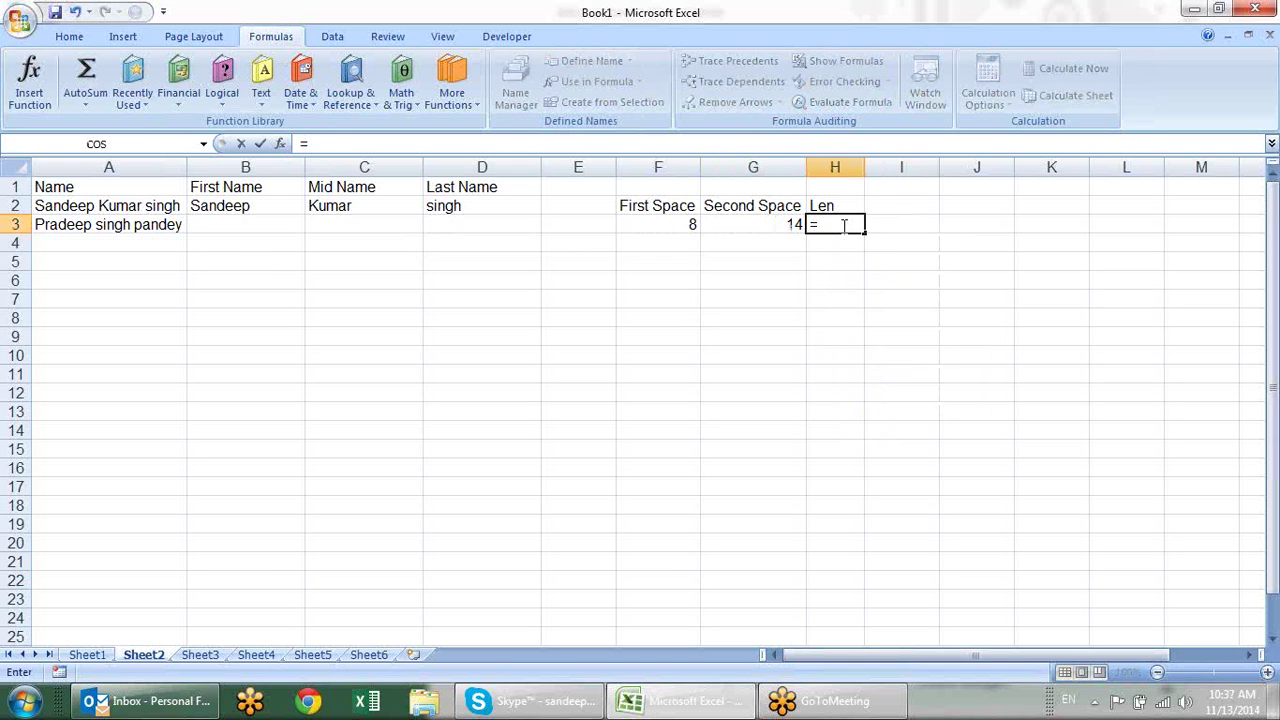
pyautogui.write('len')
pyautogui.press('Tab')
pyautogui.click(160, 225)
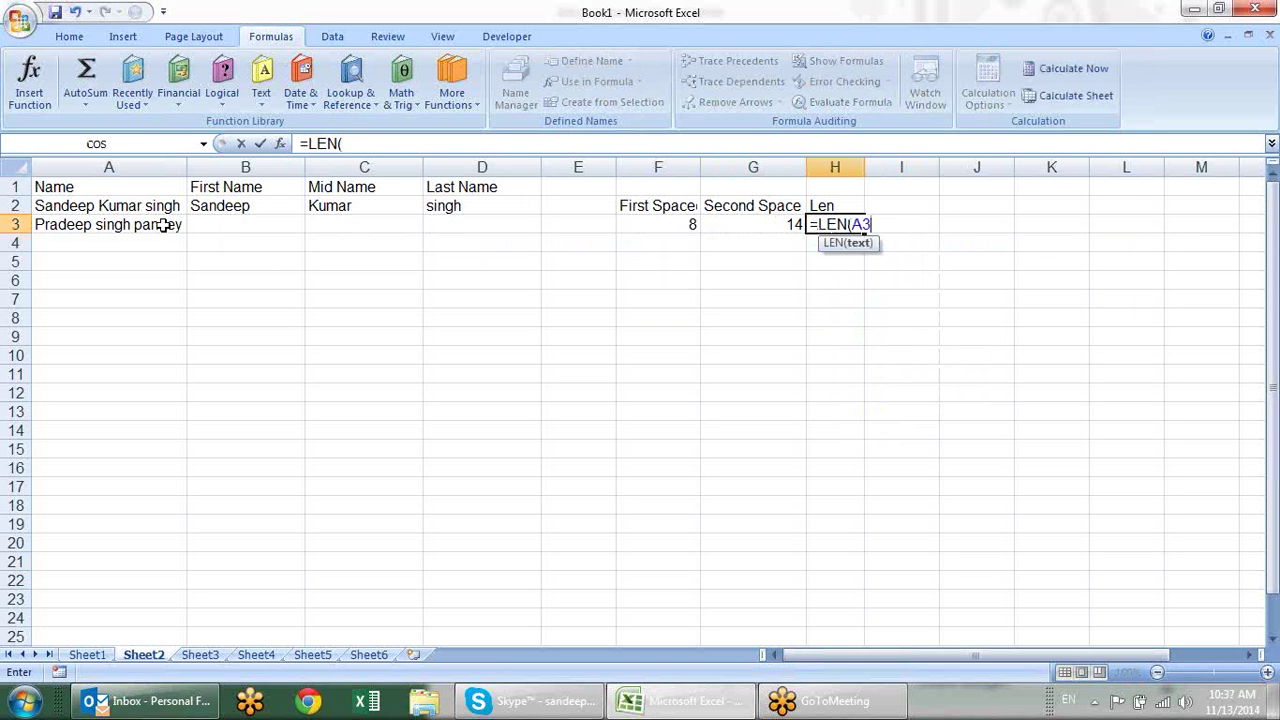
pyautogui.press('Return')
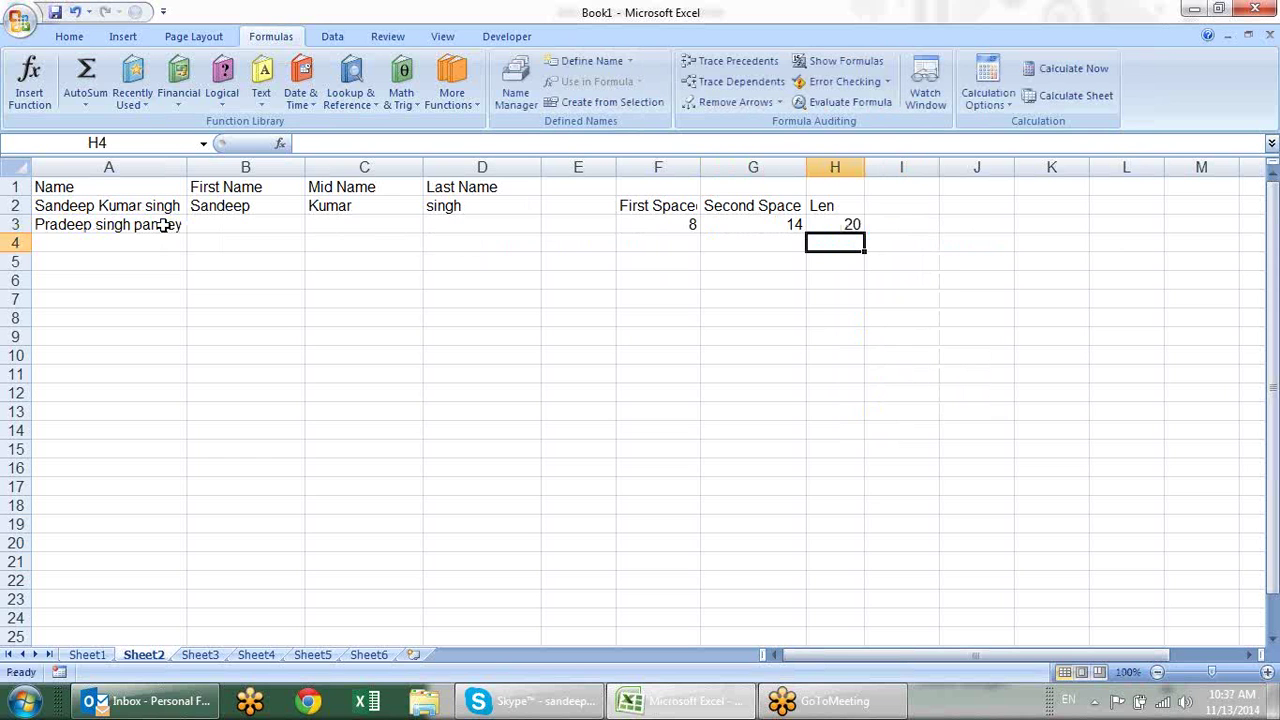
pyautogui.click(819, 226)
# Enter =LEFT(A3,F3) in B3 to extract the first name up to the first space.
pyautogui.click(224, 228)
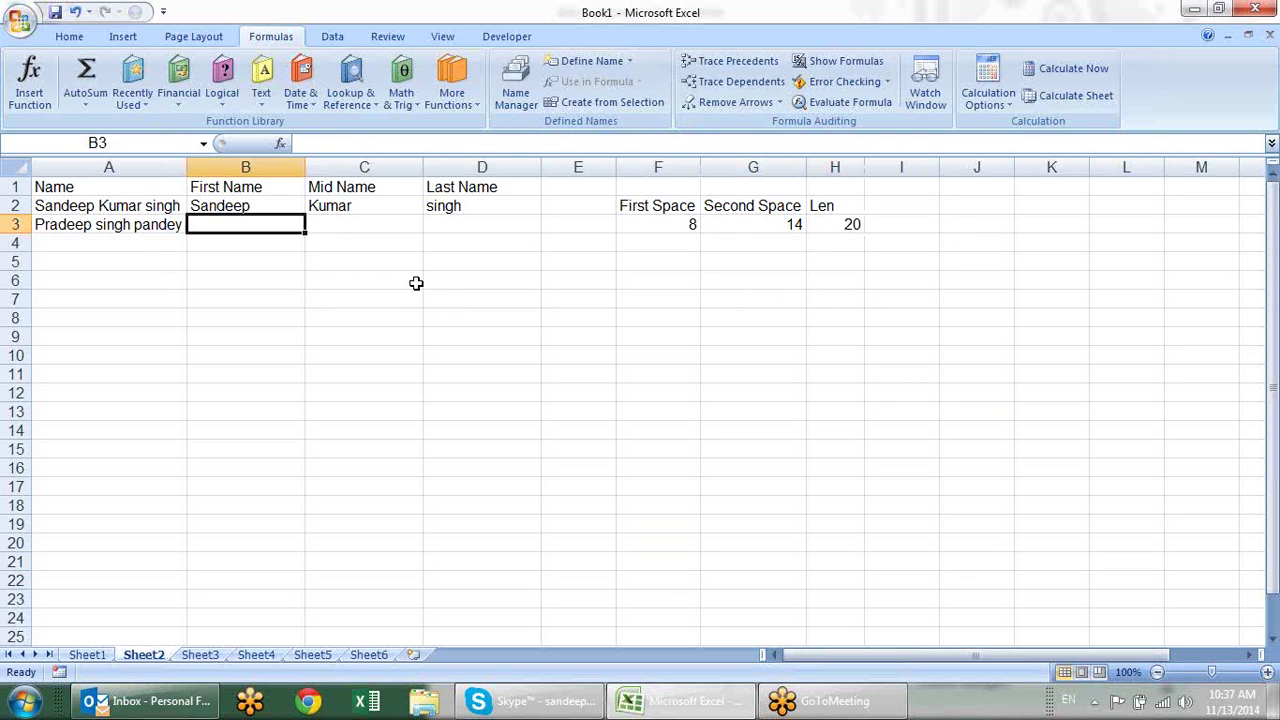
pyautogui.write('=le')
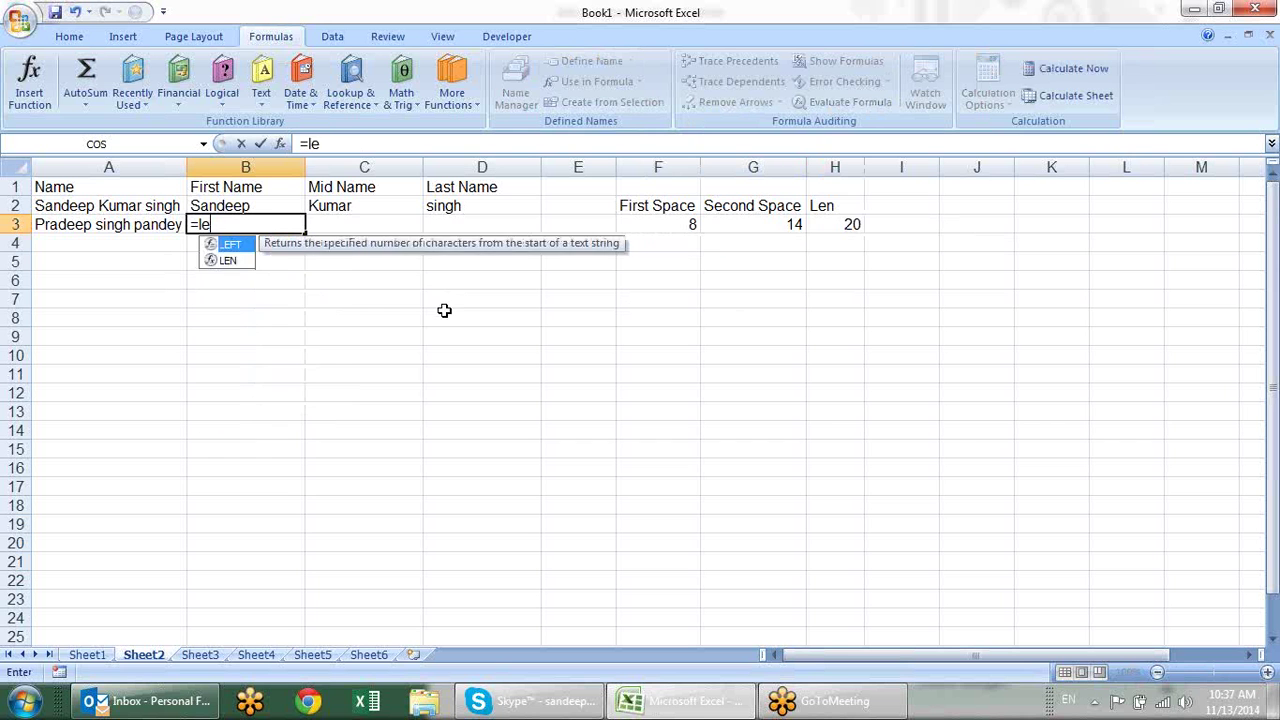
pyautogui.press('Tab')
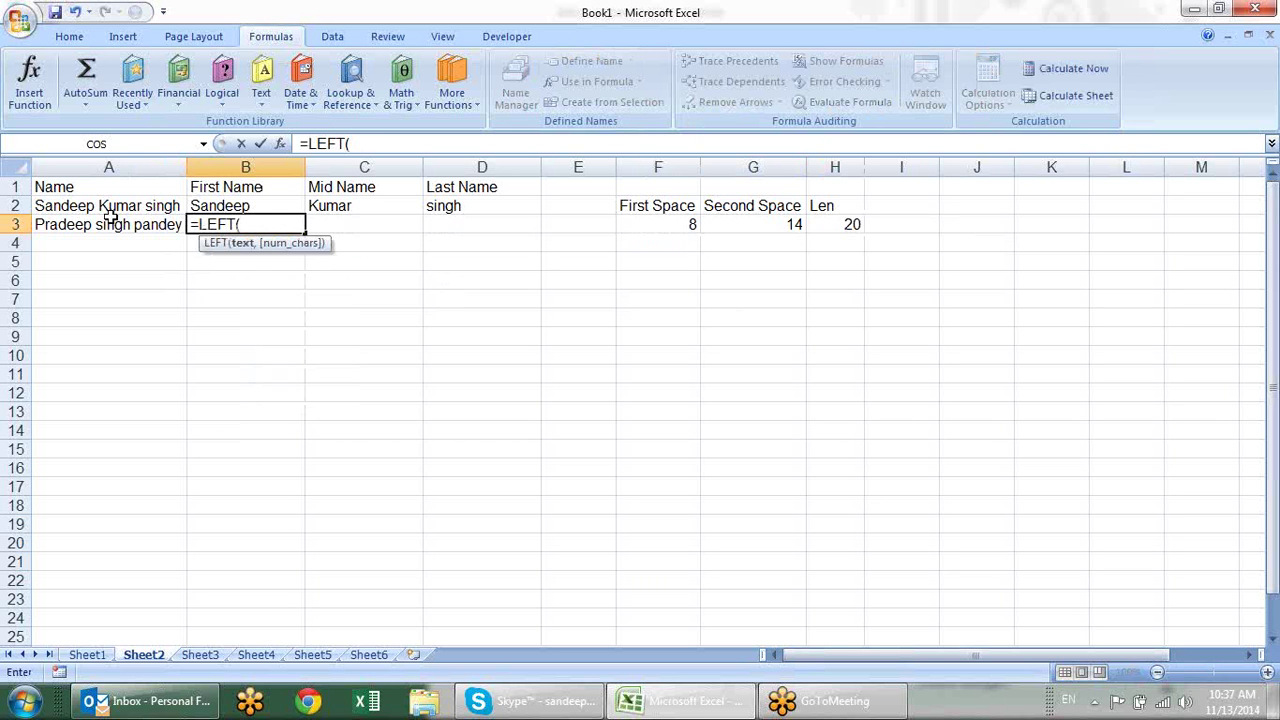
pyautogui.click(128, 225)
pyautogui.write(',')
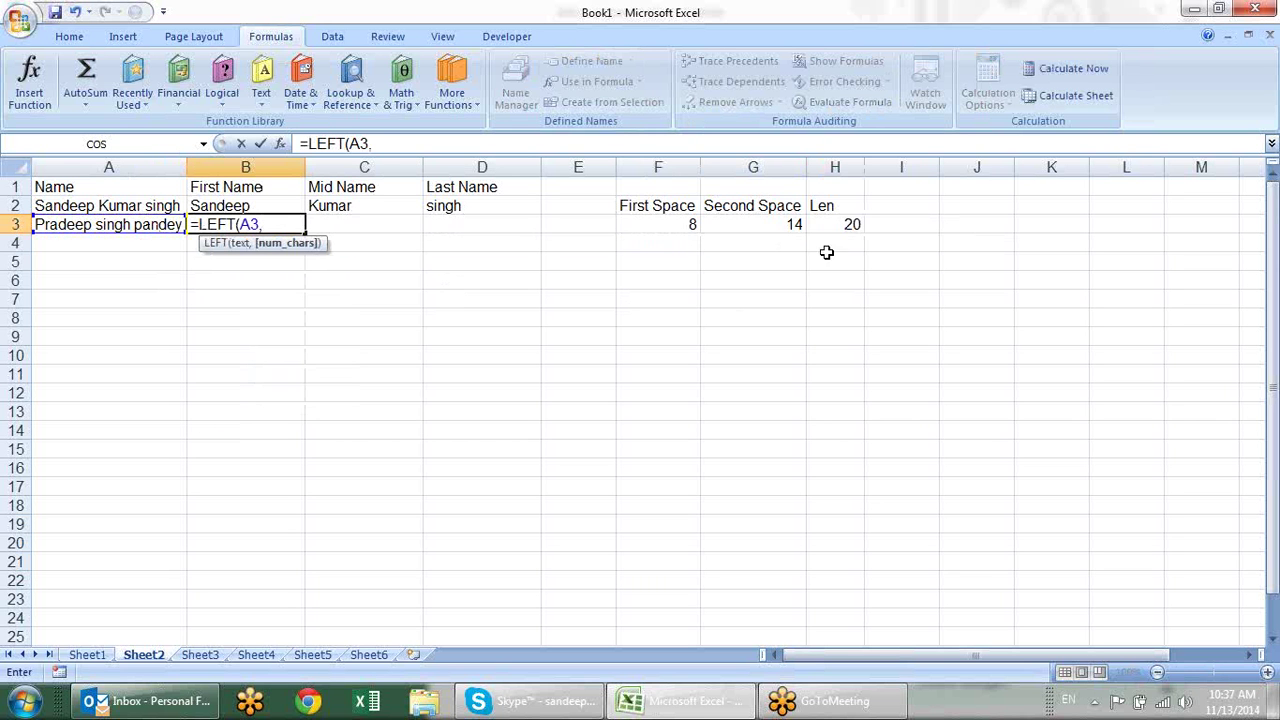
pyautogui.click(689, 223)
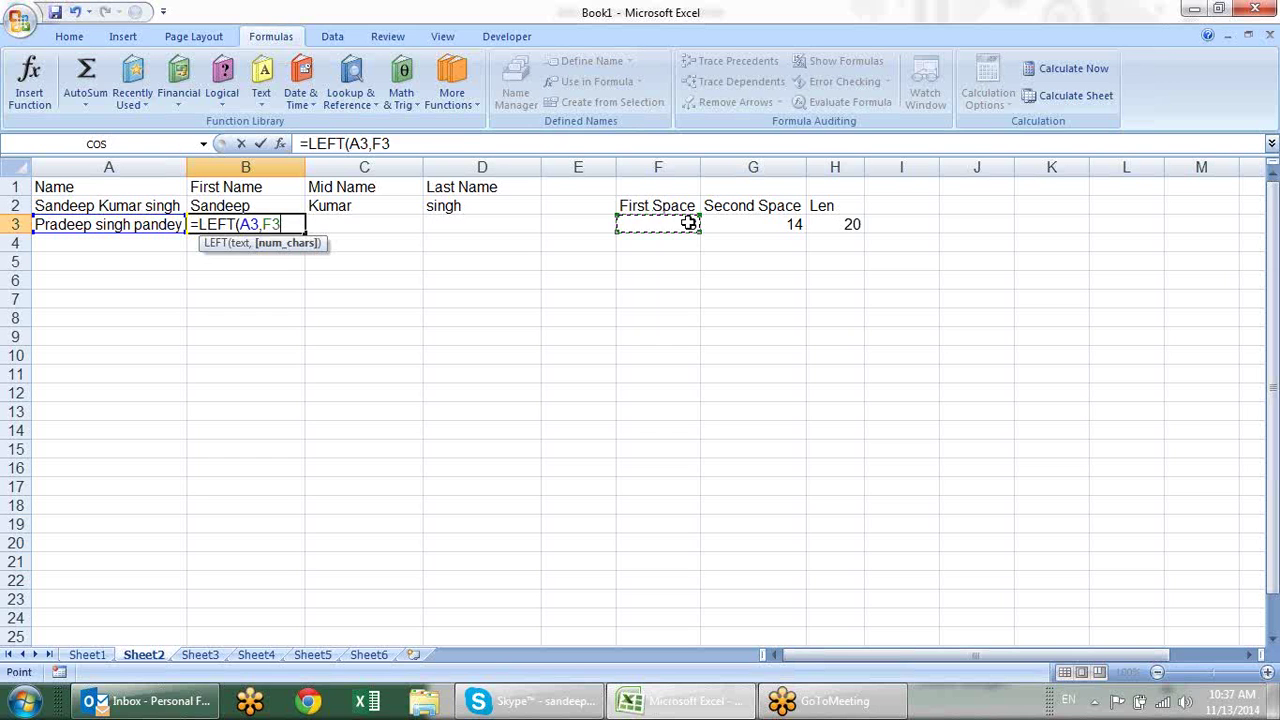
pyautogui.press('Return')
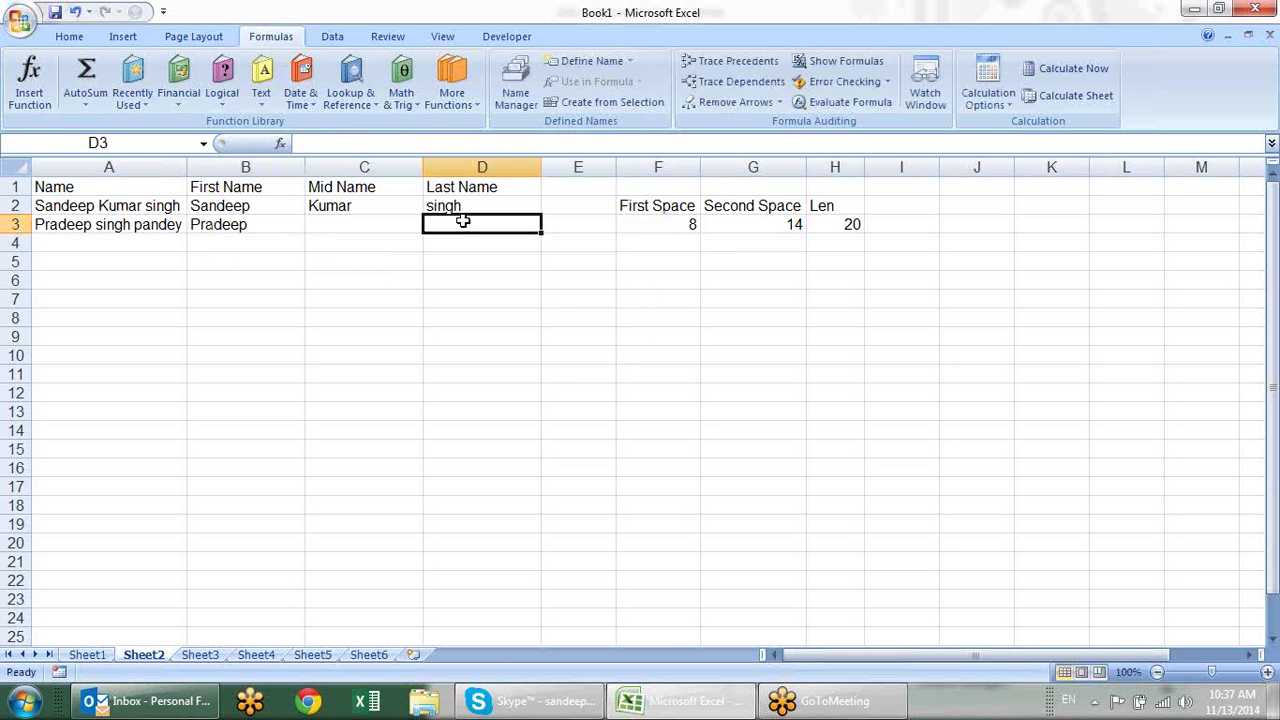
# Enter =RIGHT(A3,H3-G3) in D3 to return the last name.
pyautogui.write('=ri')
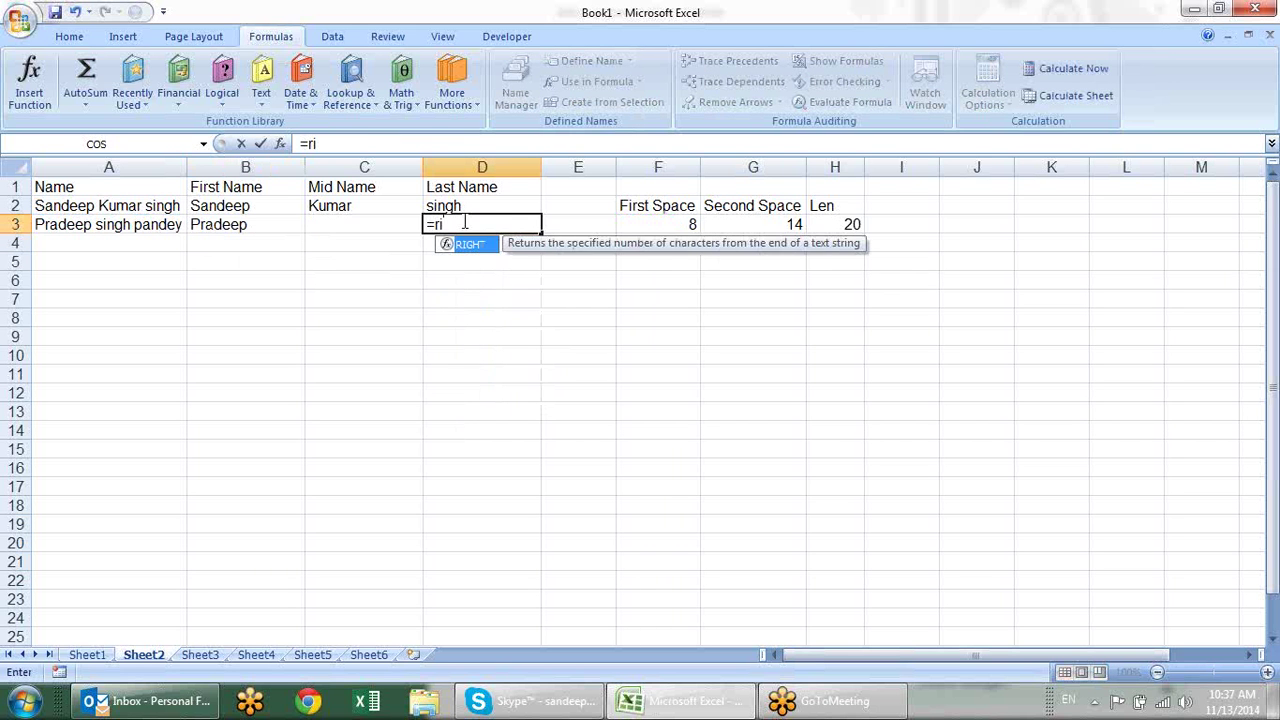
pyautogui.press('Tab')
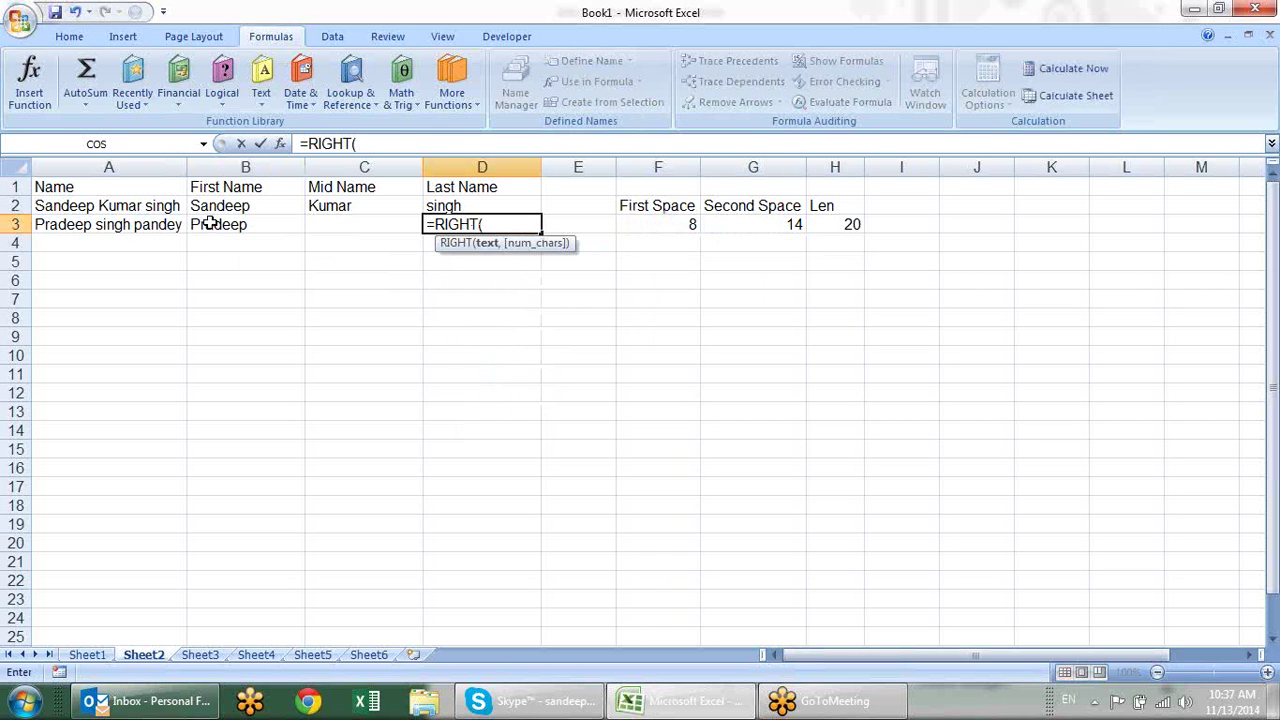
pyautogui.click(121, 225)
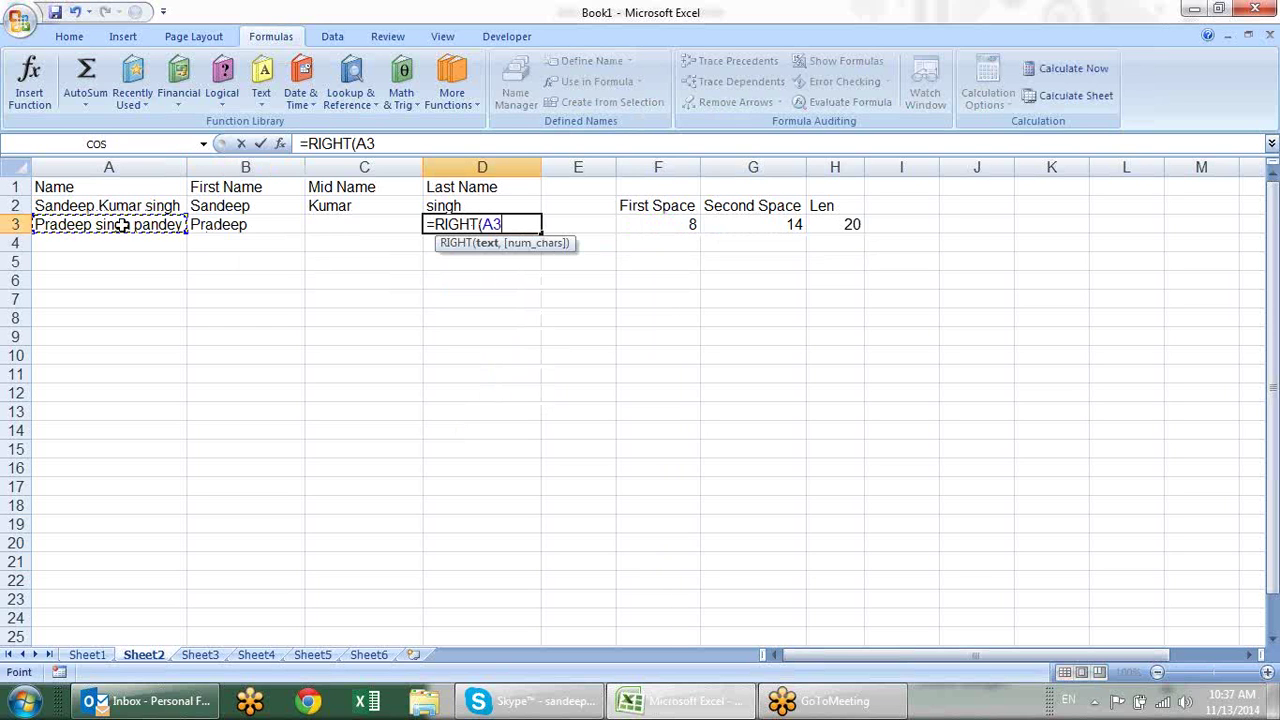
pyautogui.write(',')
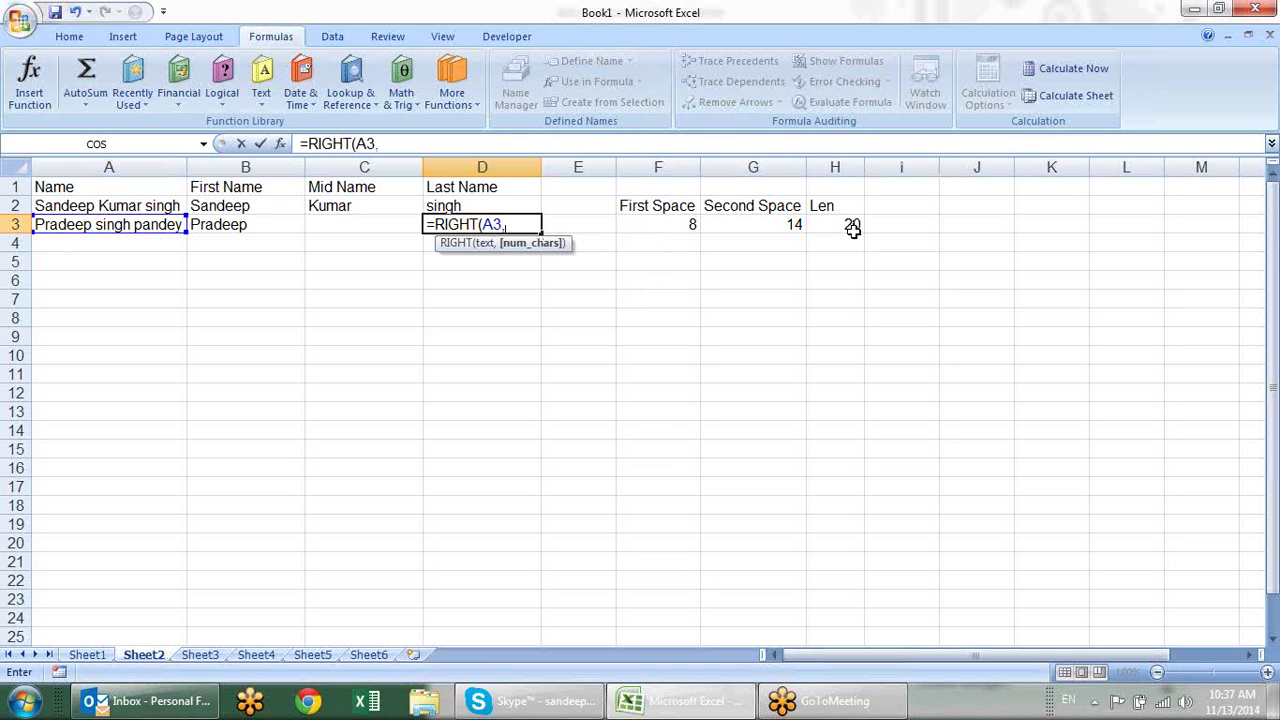
pyautogui.click(844, 224)
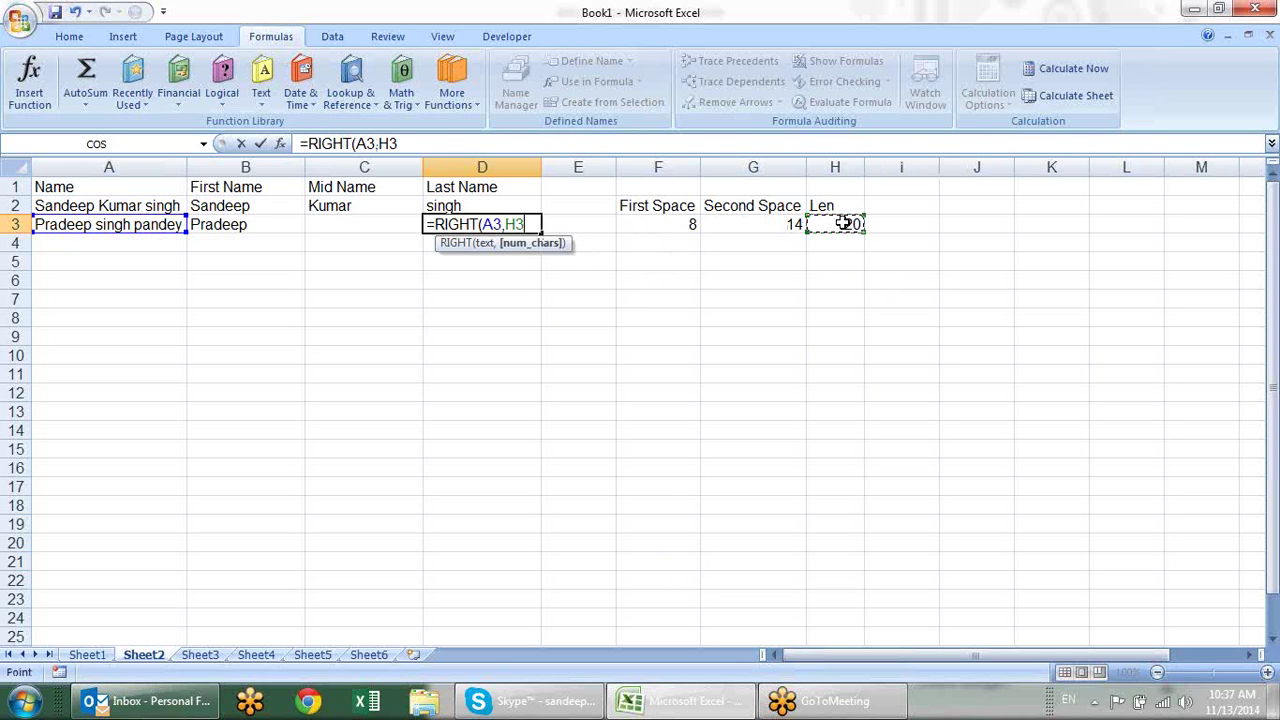
pyautogui.write('-')
pyautogui.click(772, 226)
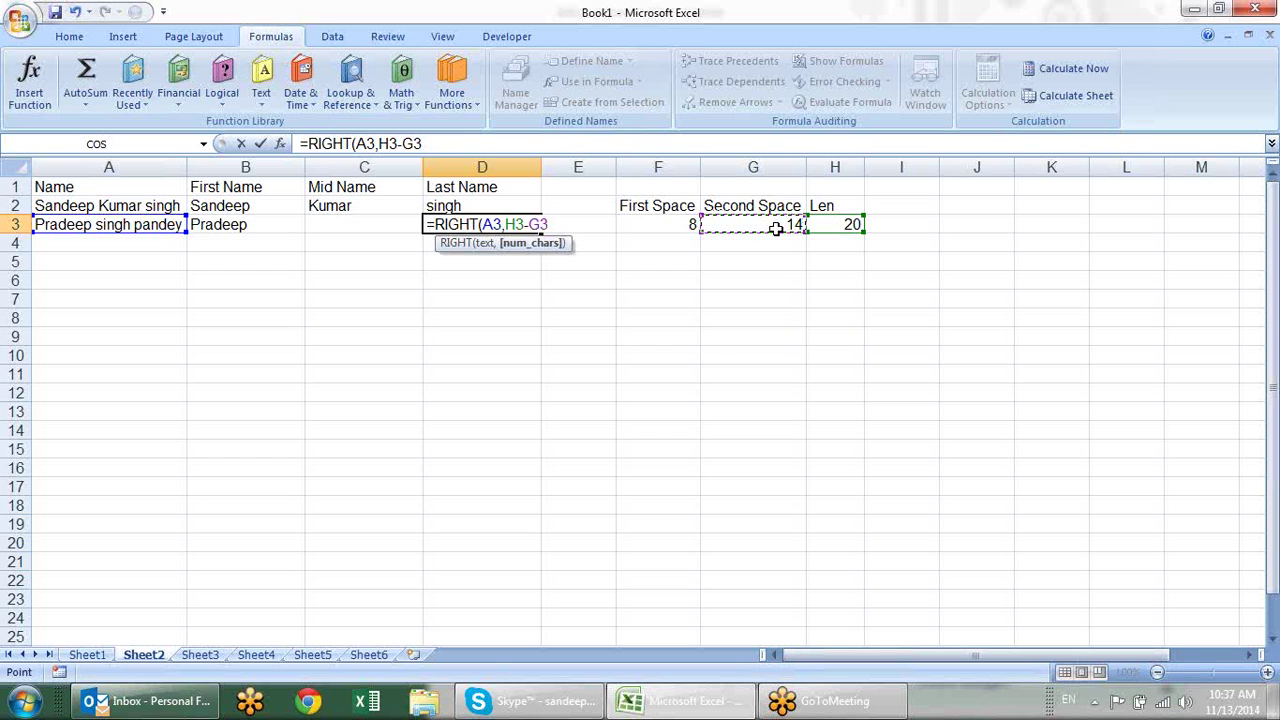
pyautogui.press('Return')
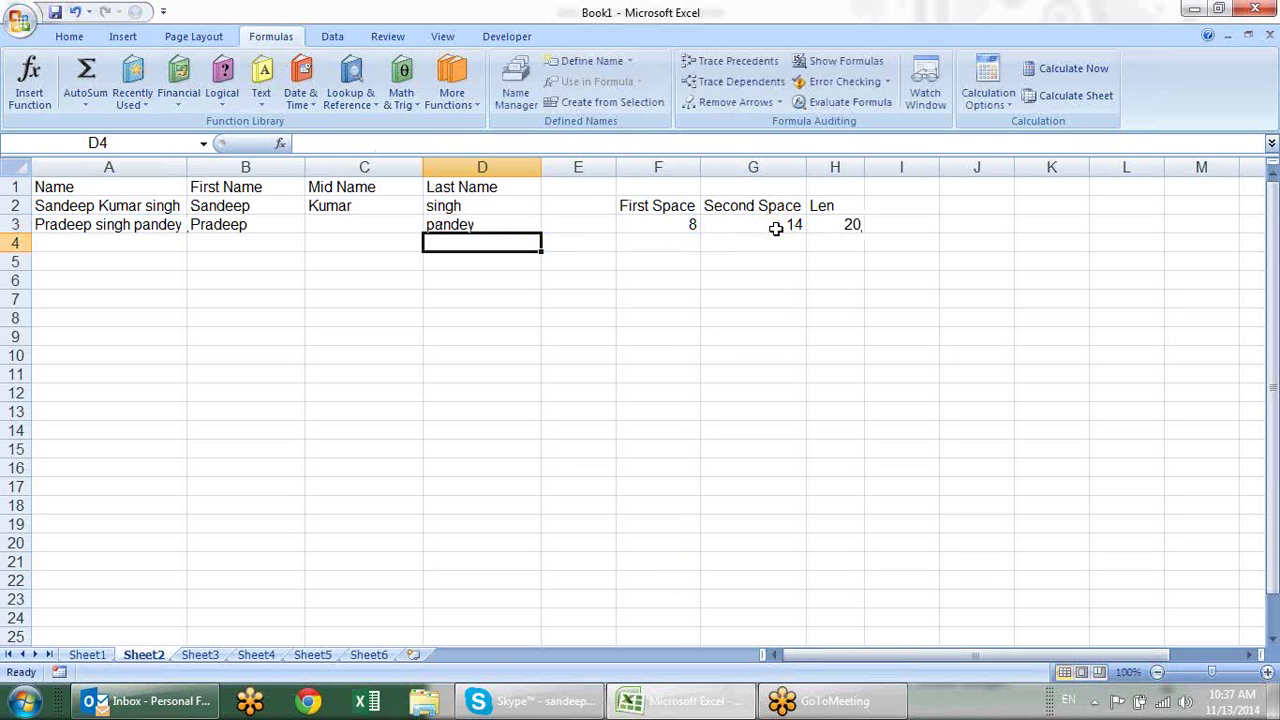
pyautogui.press('Up')
pyautogui.press('Left')
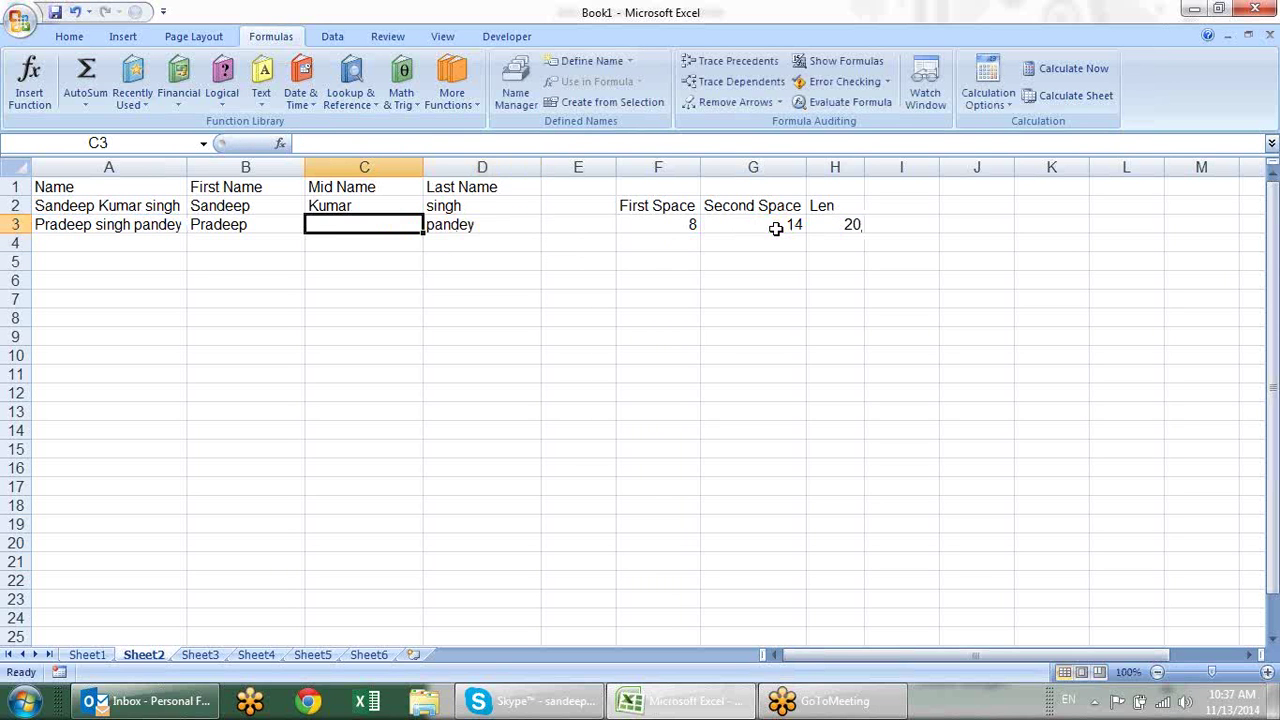
# Enter =MID(A3,F3+1,G3-F3-1) in C3 so it returns the middle word of A3's name.
pyautogui.write('=mid')
pyautogui.press('Tab')
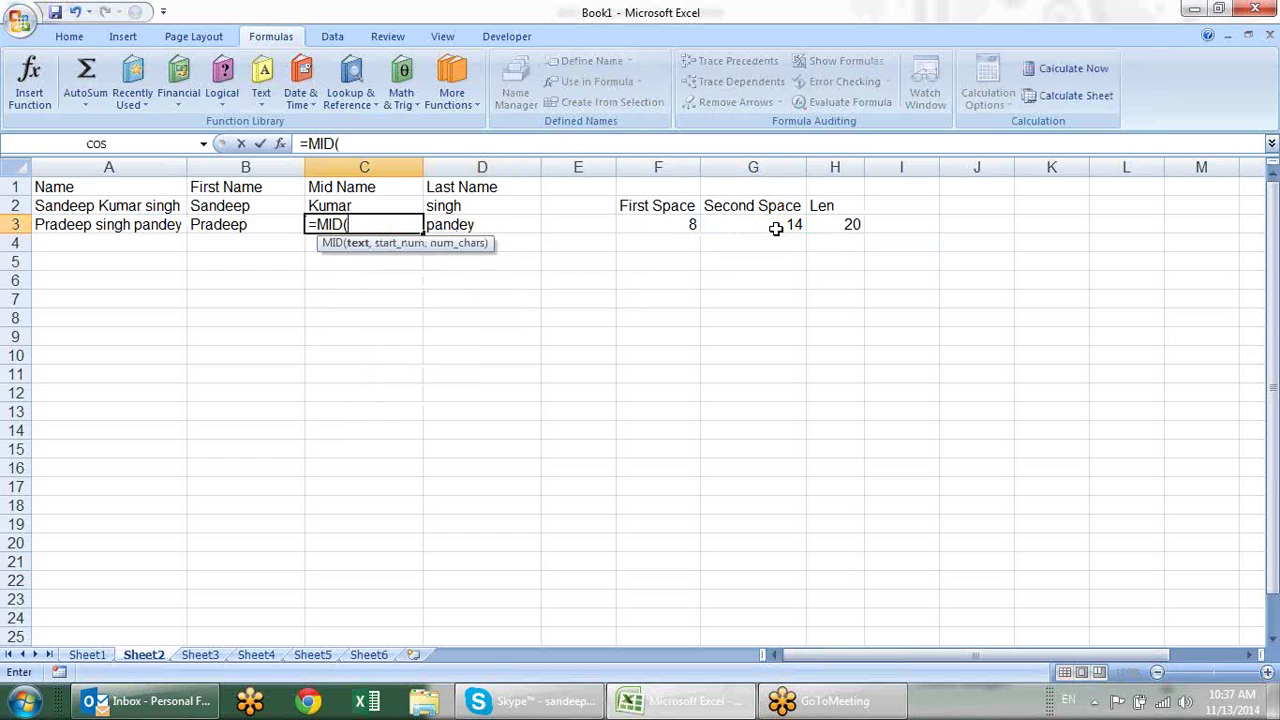
pyautogui.click(66, 219)
pyautogui.write(',')
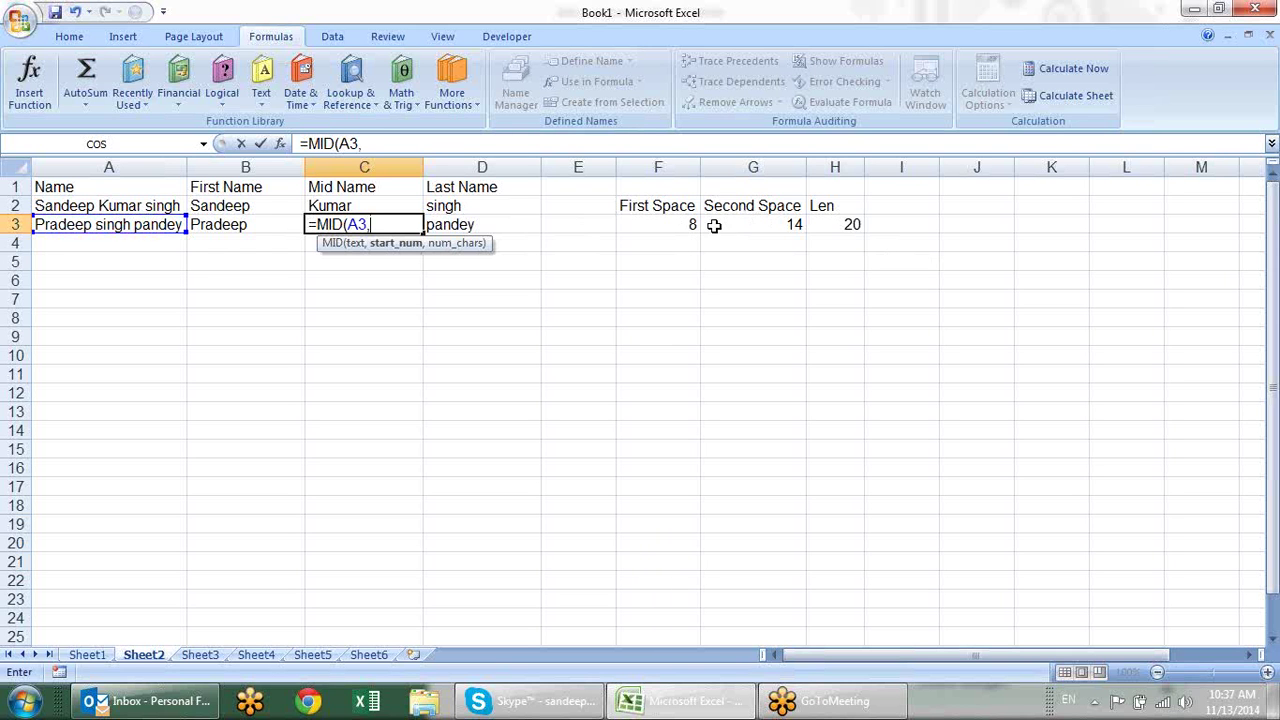
pyautogui.click(694, 228)
pyautogui.write('+')
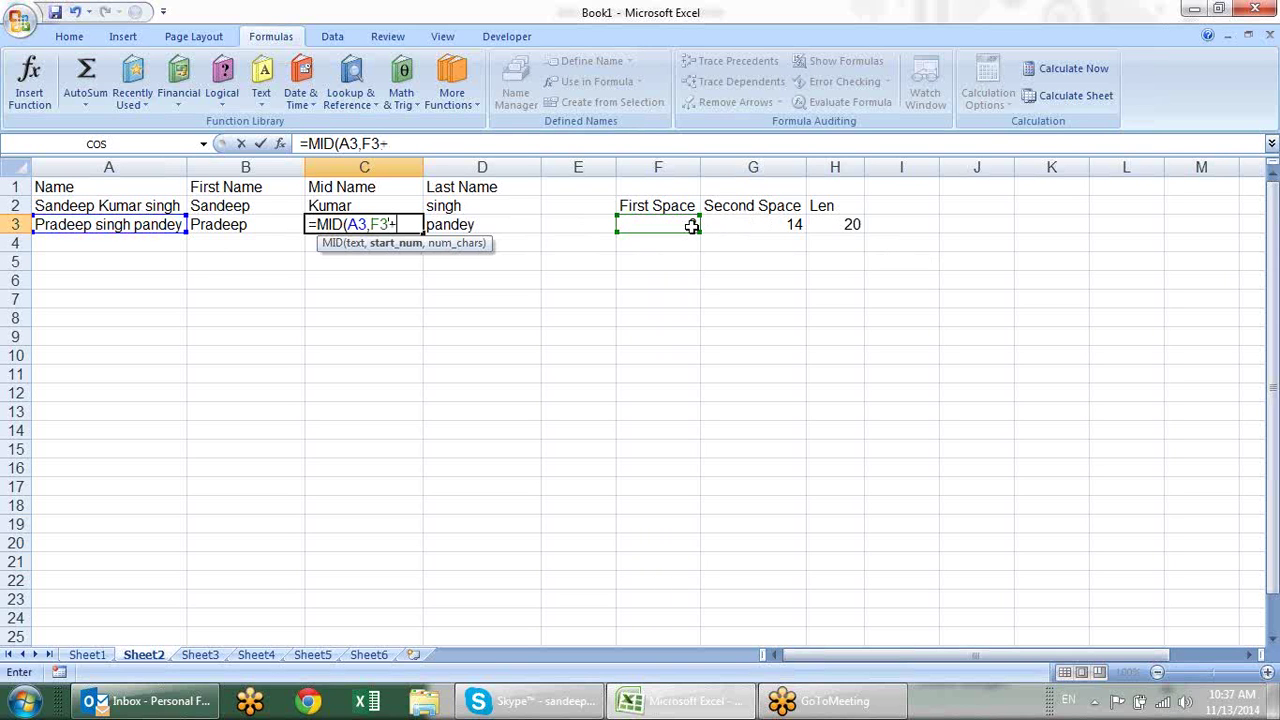
pyautogui.write('1,')
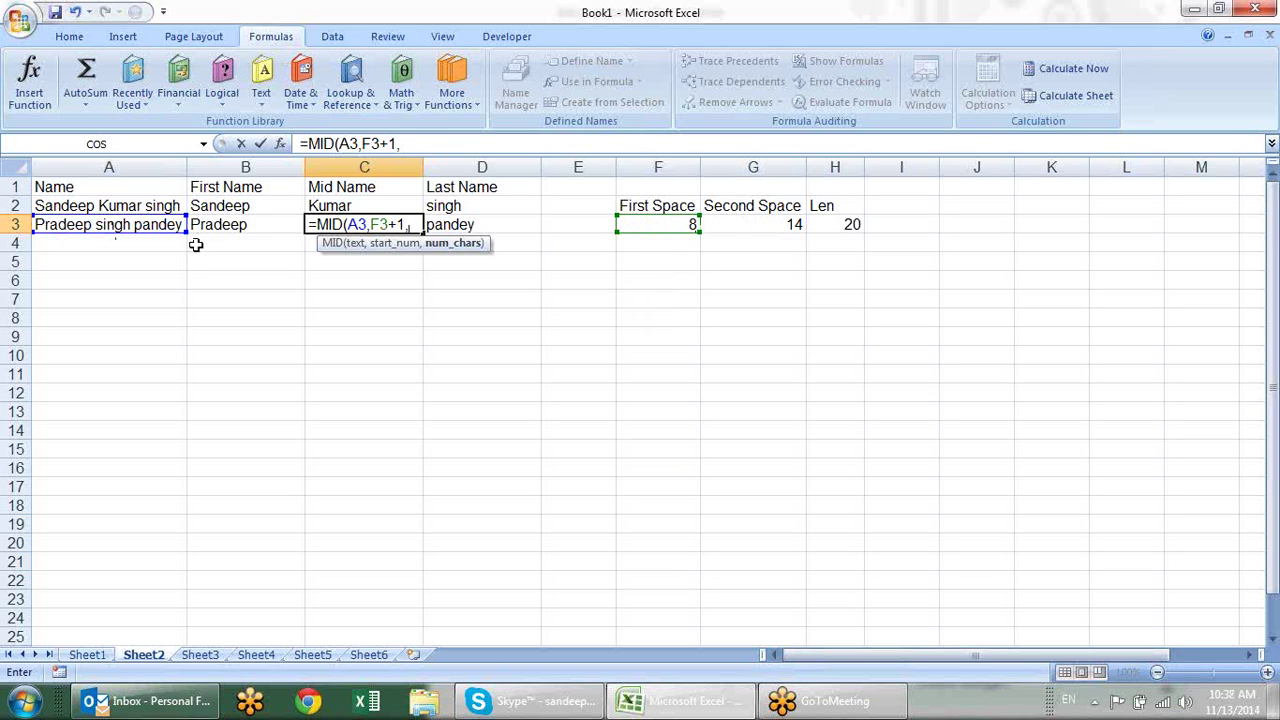
pyautogui.click(747, 224)
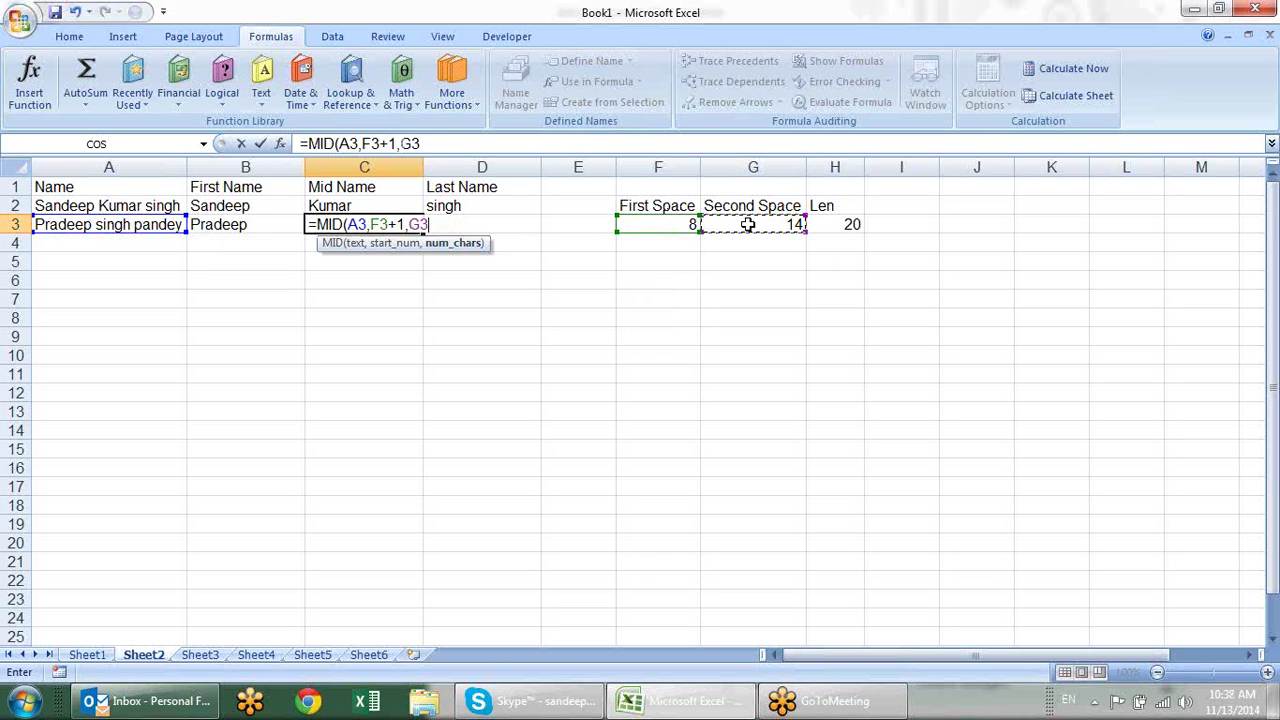
pyautogui.write('-')
pyautogui.click(674, 222)
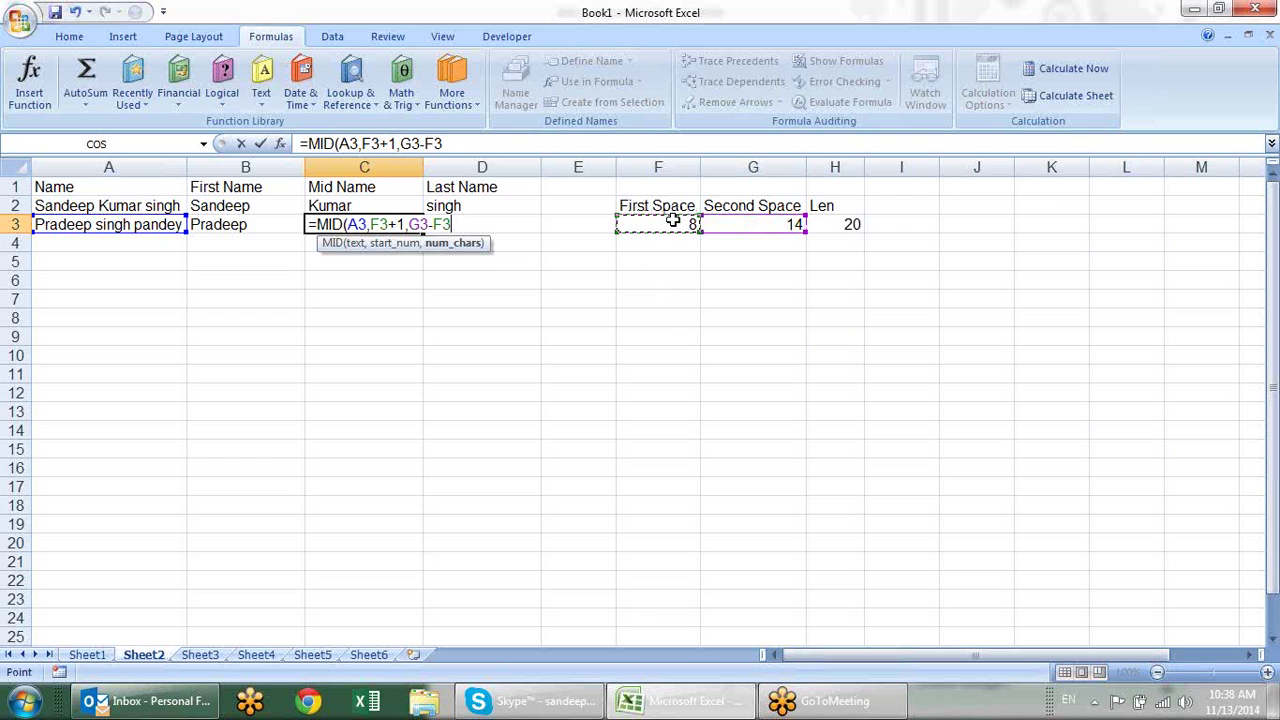
pyautogui.write('-1')
pyautogui.press('Return')
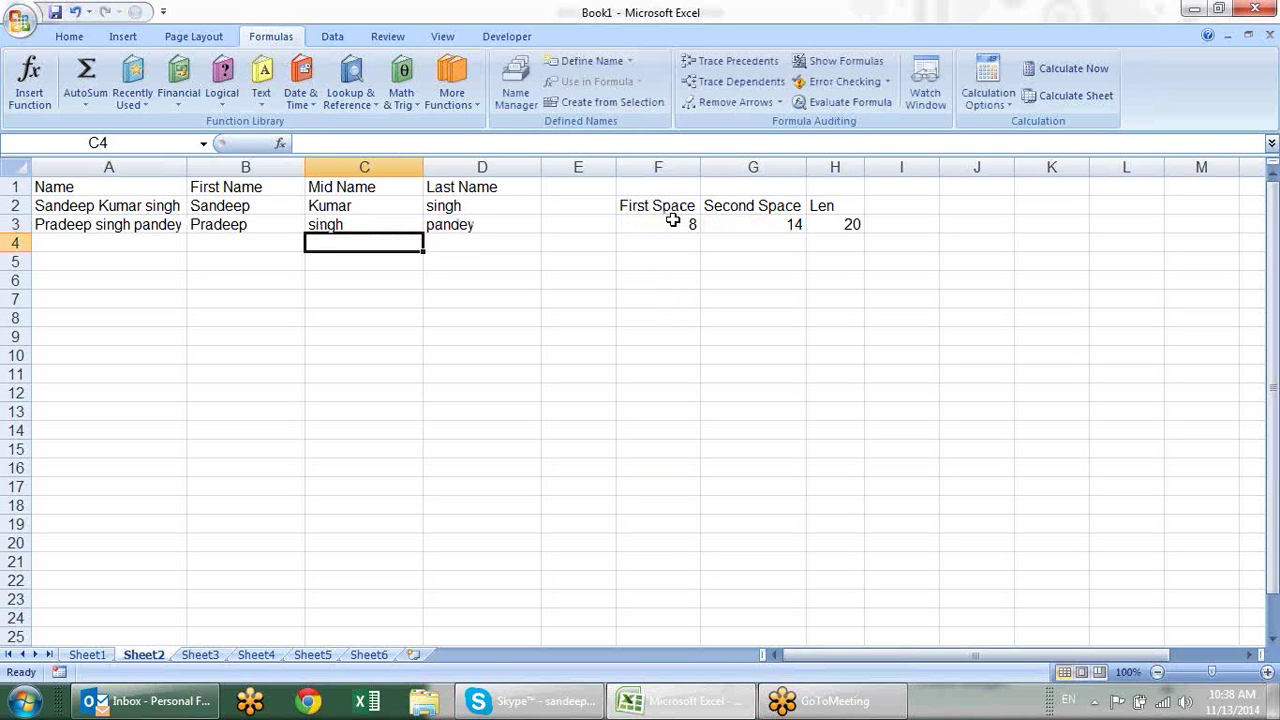
pyautogui.press('Up')
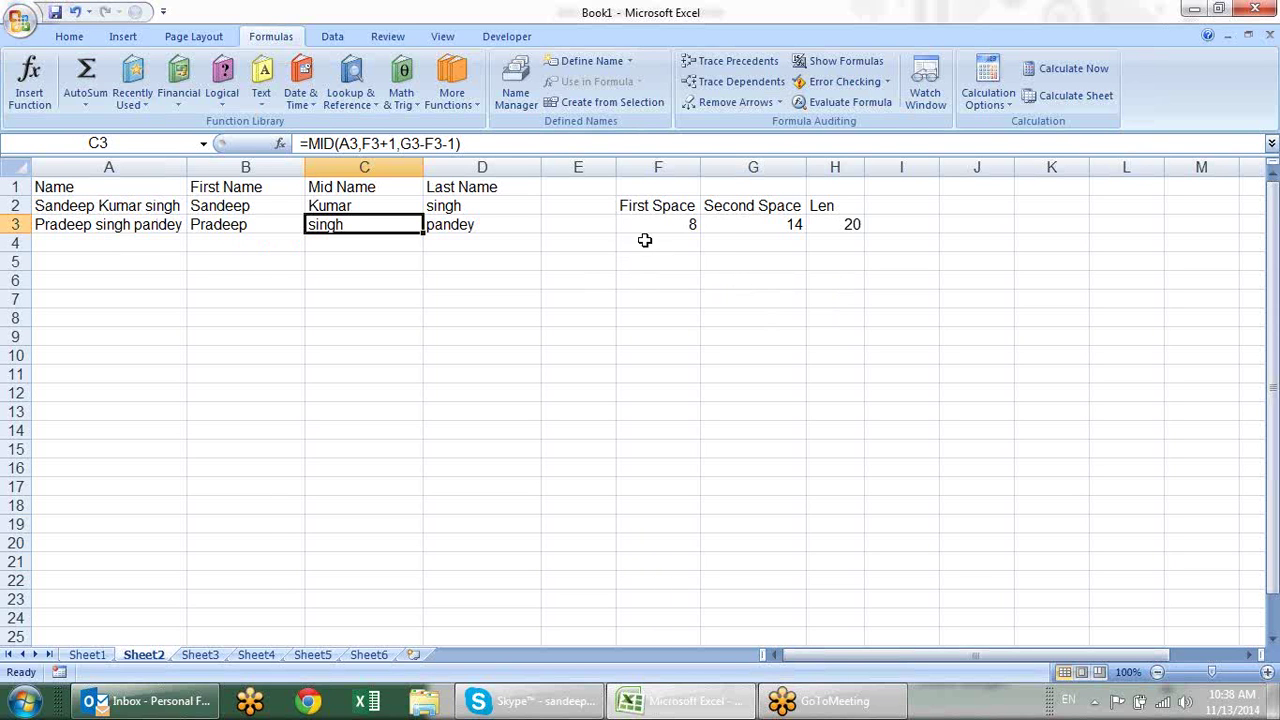
# Fill the F3:H3 space-position and length formulas down to row 9, then pick A4.
pyautogui.moveTo(651, 229)
pyautogui.mouseDown()
pyautogui.moveTo(845, 228)
pyautogui.moveTo(870, 349)
pyautogui.mouseUp()
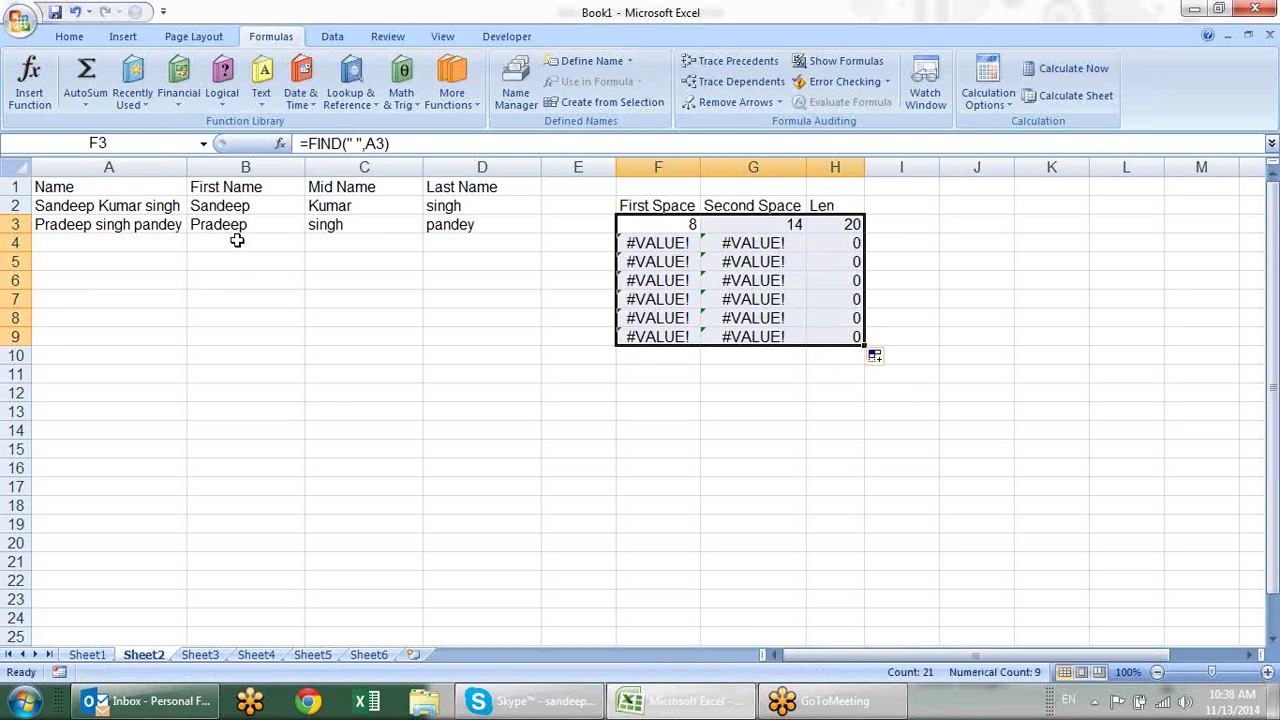
pyautogui.click(123, 240)
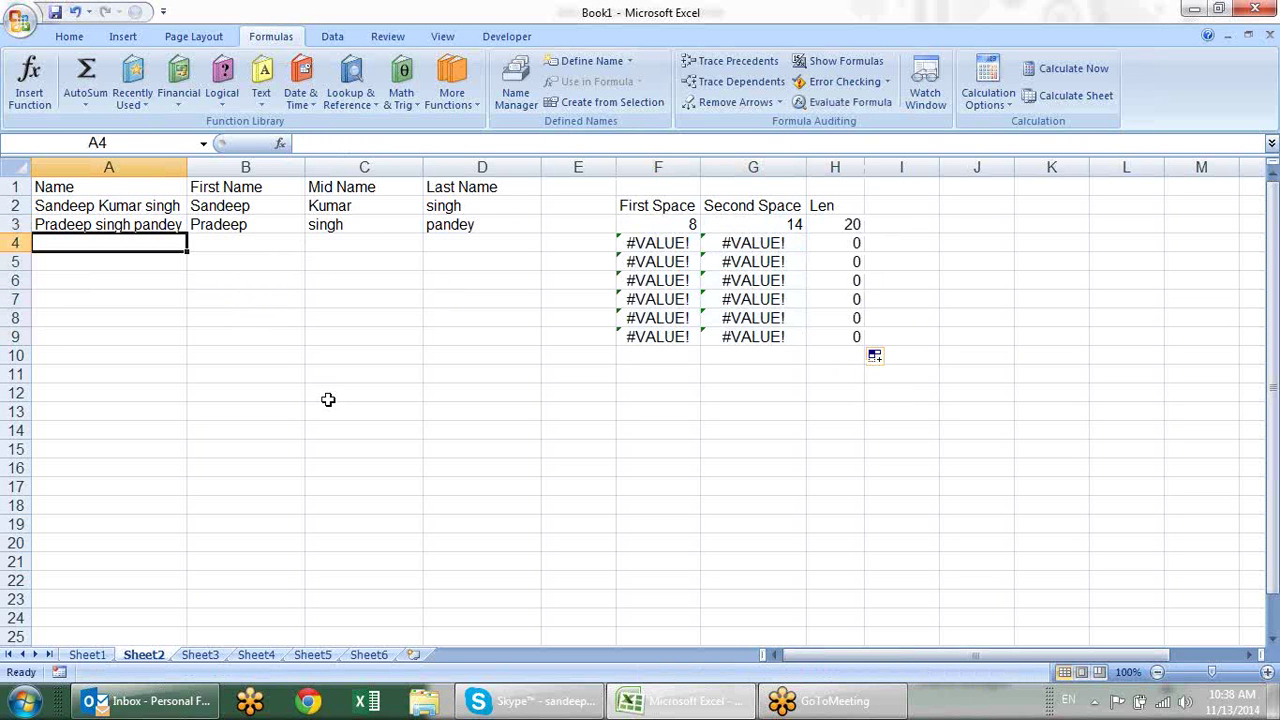
# Enter a three-part full name in A4 and fill the split formulas down into B4:D4.
pyautogui.write('vijay')
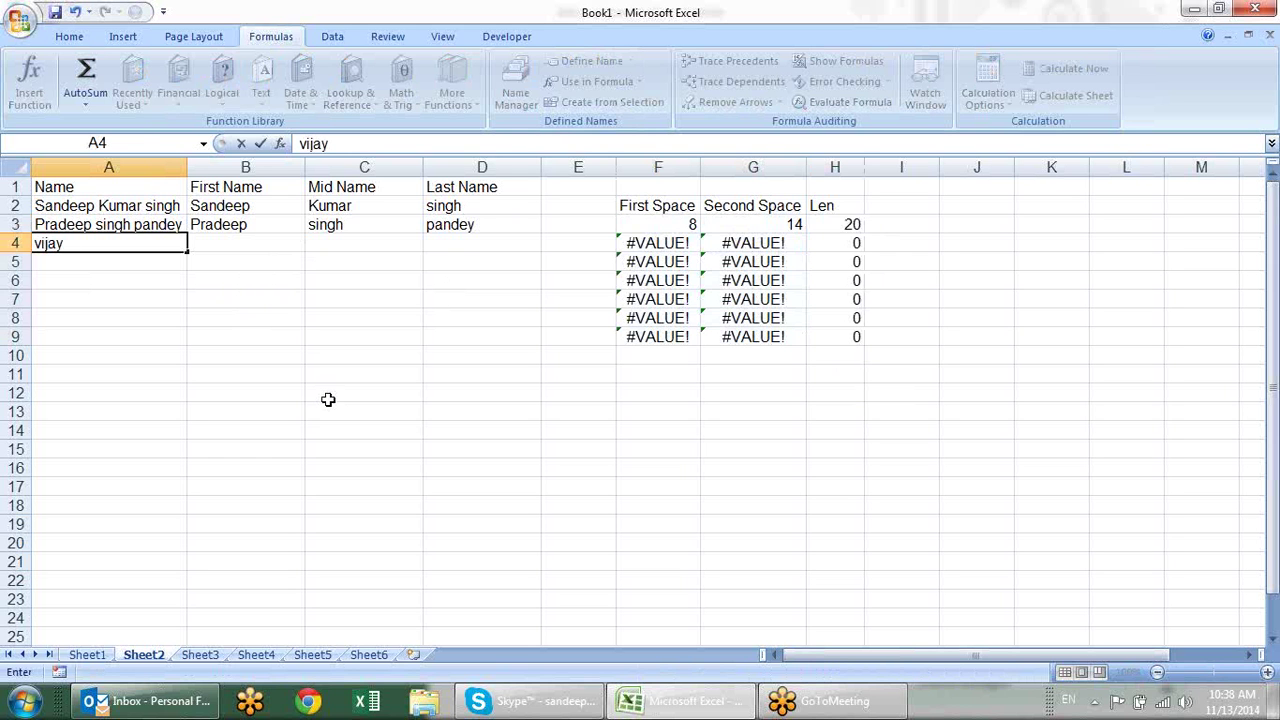
pyautogui.write(' pr')
pyautogui.write('kr')
pyautogui.write('cha')
pyautogui.write('uhan')
pyautogui.press('Return')
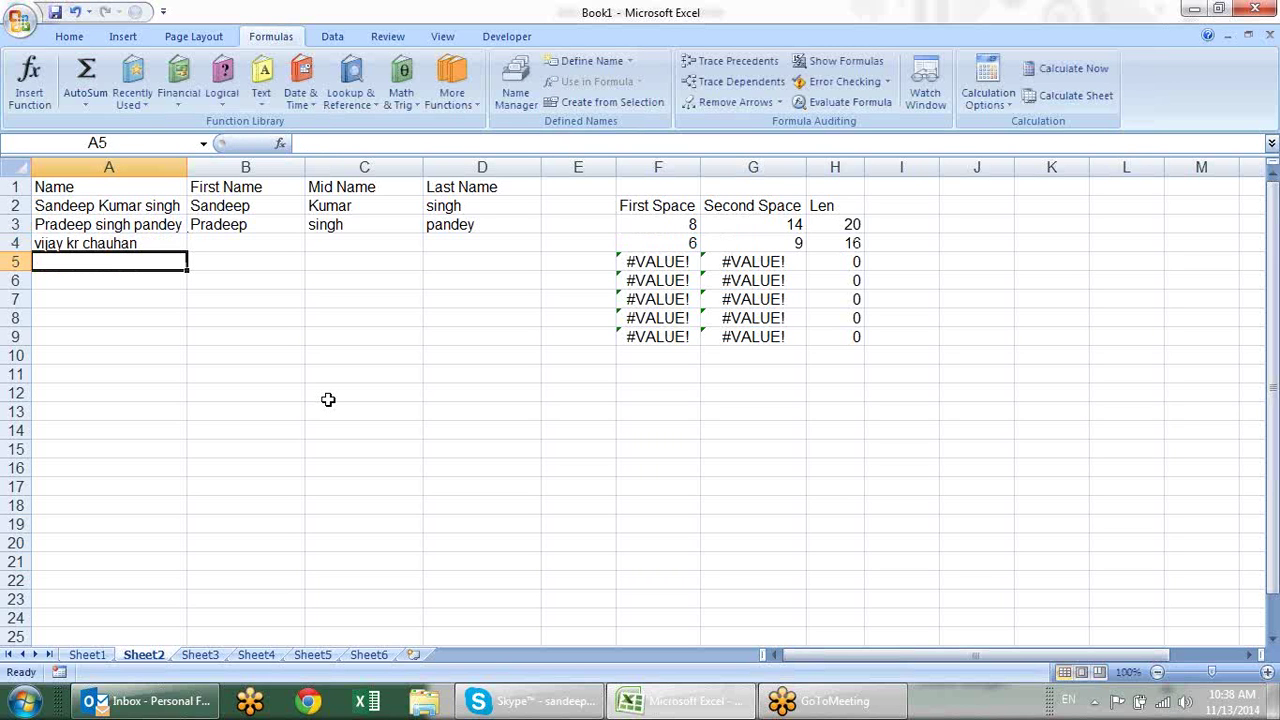
pyautogui.press('Up')
pyautogui.press('Right')
pyautogui.hotkey('shift', 'Right')
pyautogui.hotkey('shift', 'Right')
pyautogui.hotkey('ctrl', 'd')
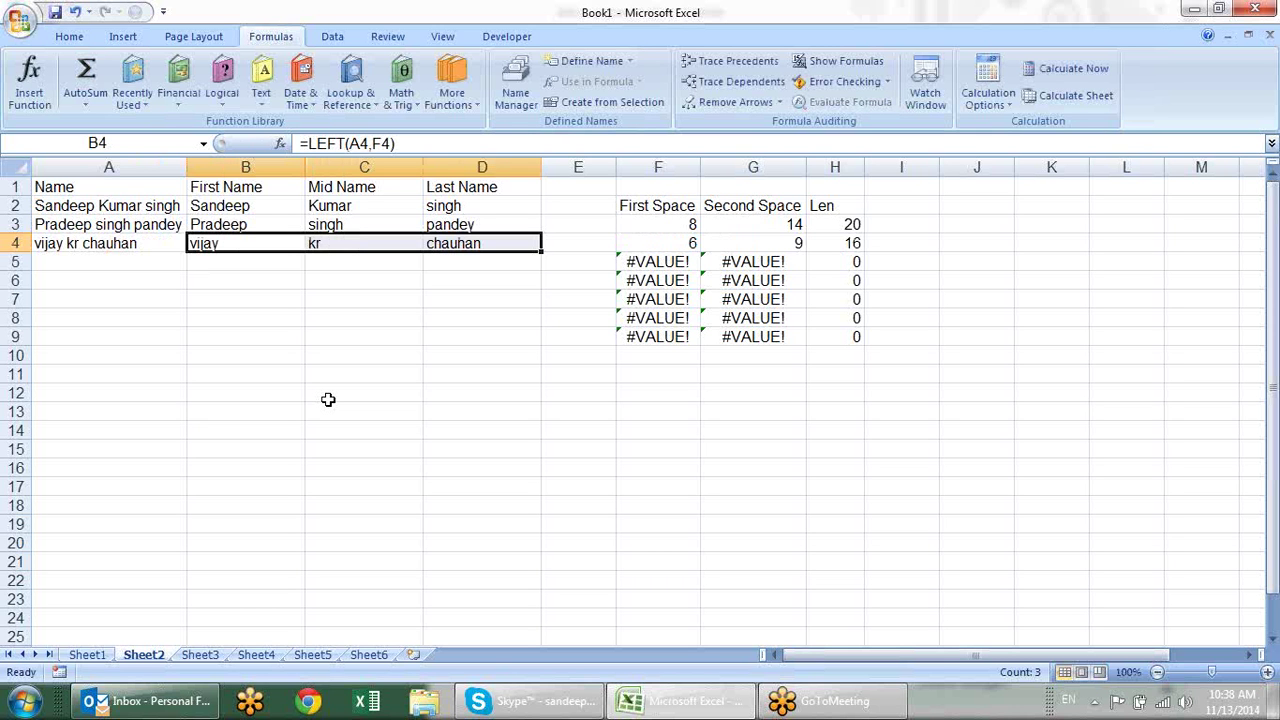
pyautogui.press('Down')
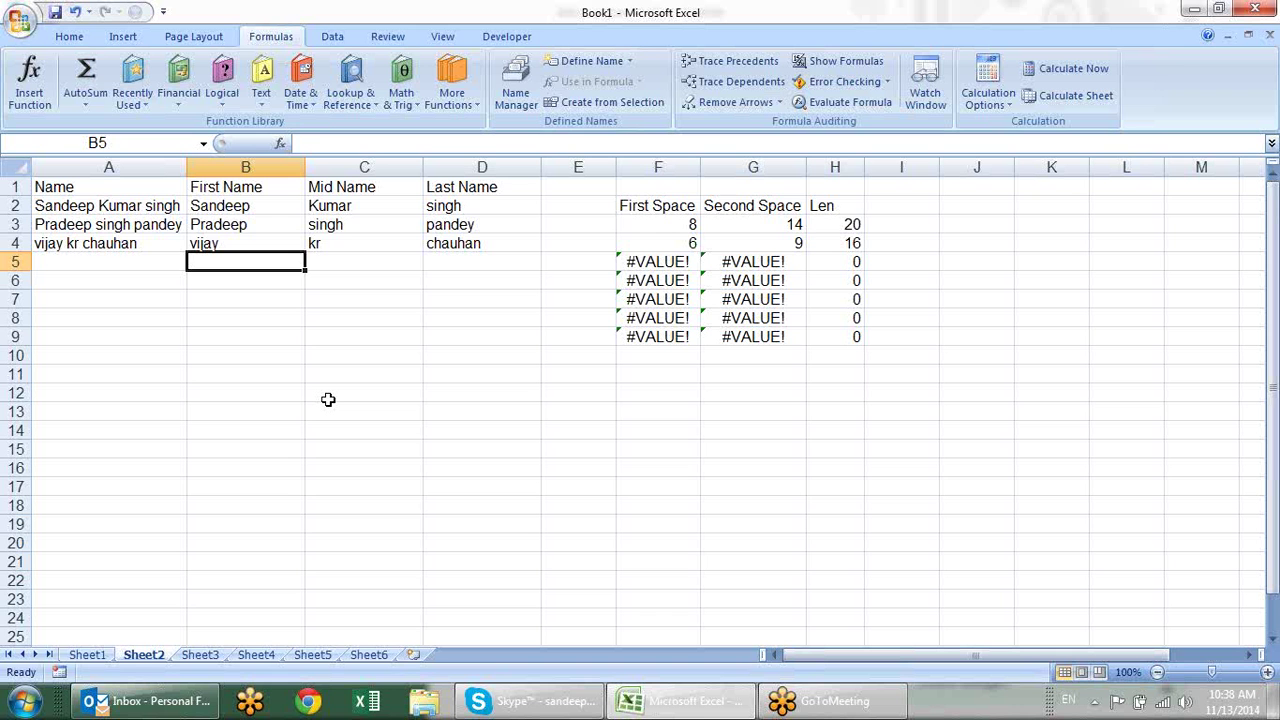
pyautogui.press('Up')
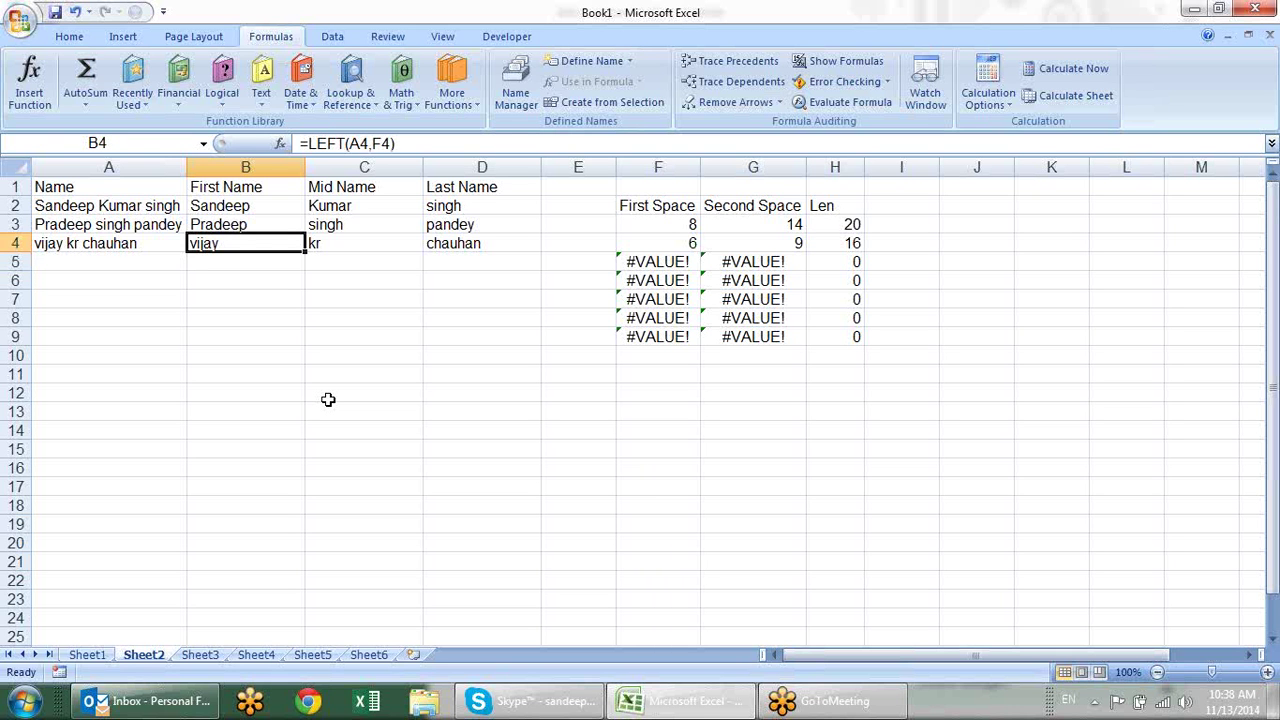
pyautogui.press('F2')
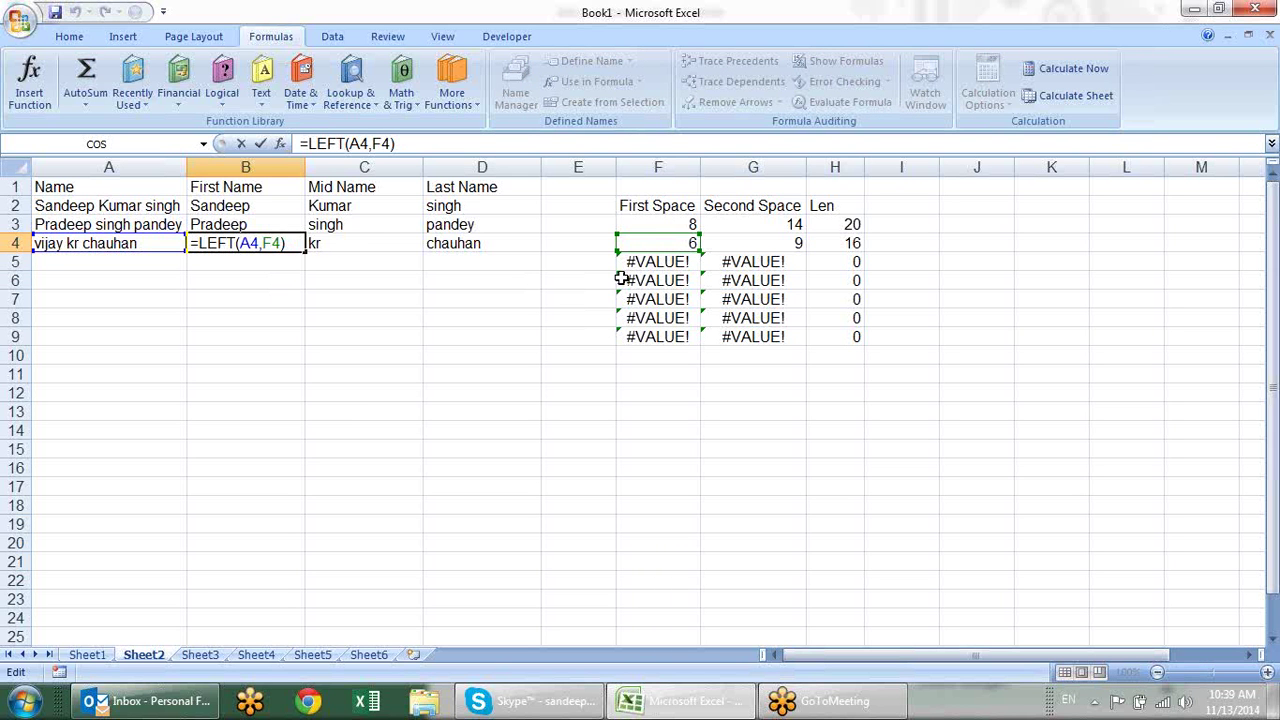
# Review B4's formula and copy the FIND(" ",A4) expression from F4.
pyautogui.press('Escape')
pyautogui.press('F2')
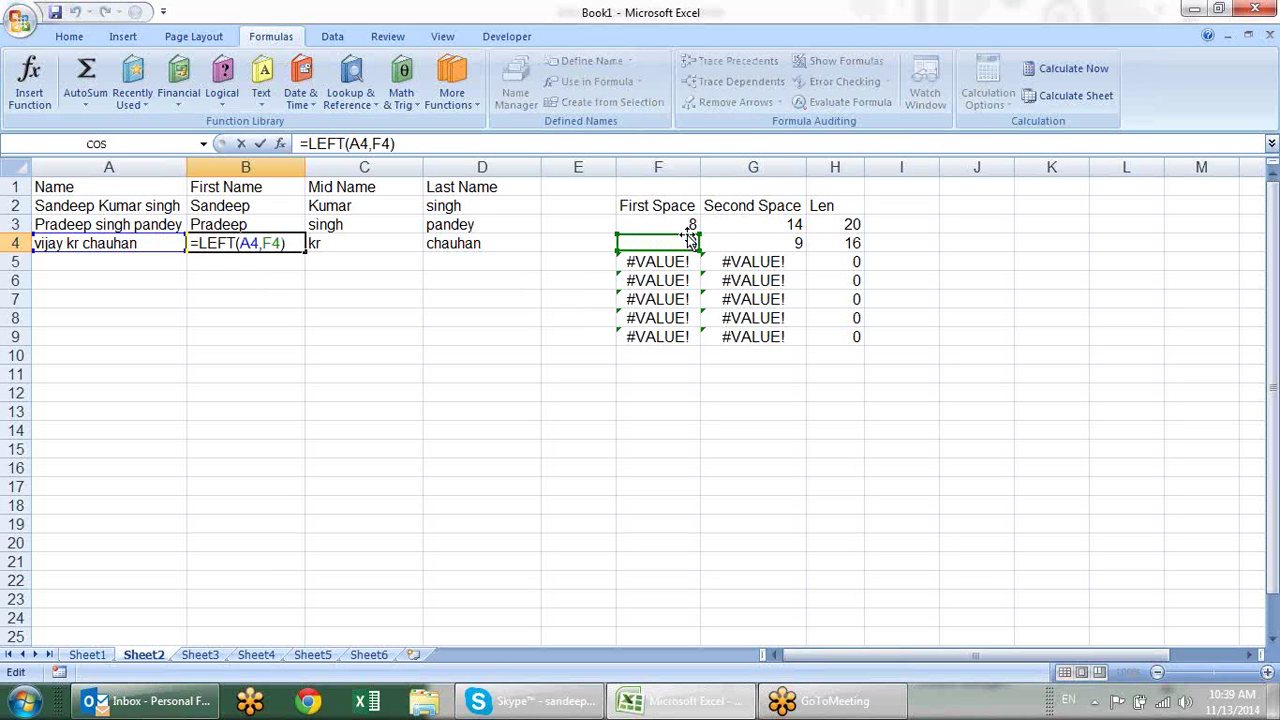
pyautogui.press('Escape')
pyautogui.click(689, 248)
pyautogui.press('F2')
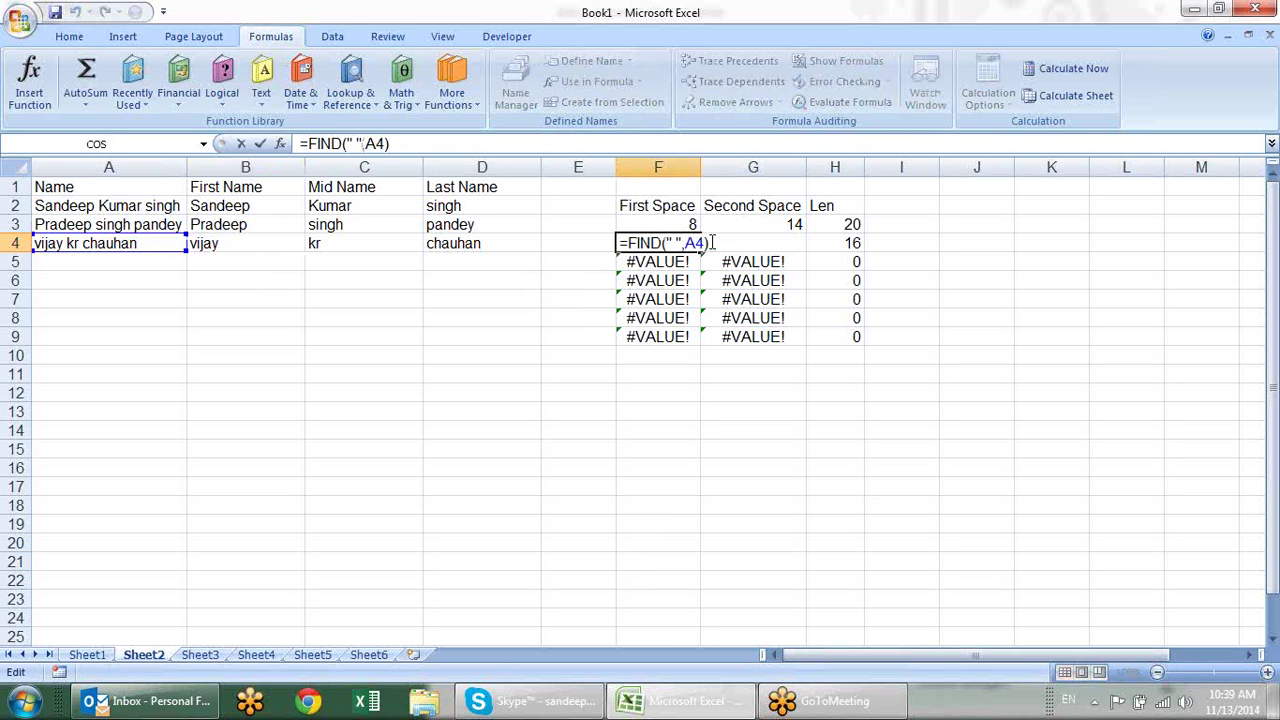
pyautogui.moveTo(710, 243); pyautogui.dragTo(630, 245)
pyautogui.hotkey('ctrl', 'c')
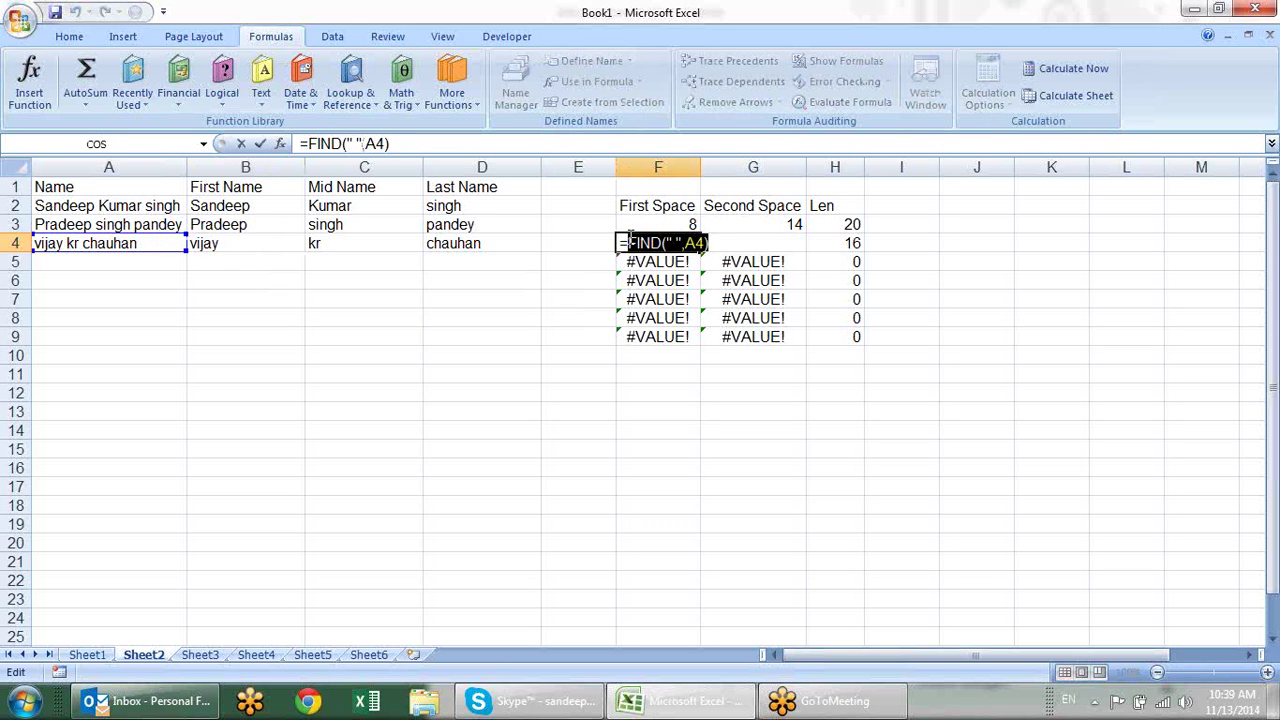
pyautogui.press('Escape')
# Try substituting the copied FIND expression for F4 in B4's LEFT formula, then cancel.
pyautogui.click(271, 240)
pyautogui.press('F2')
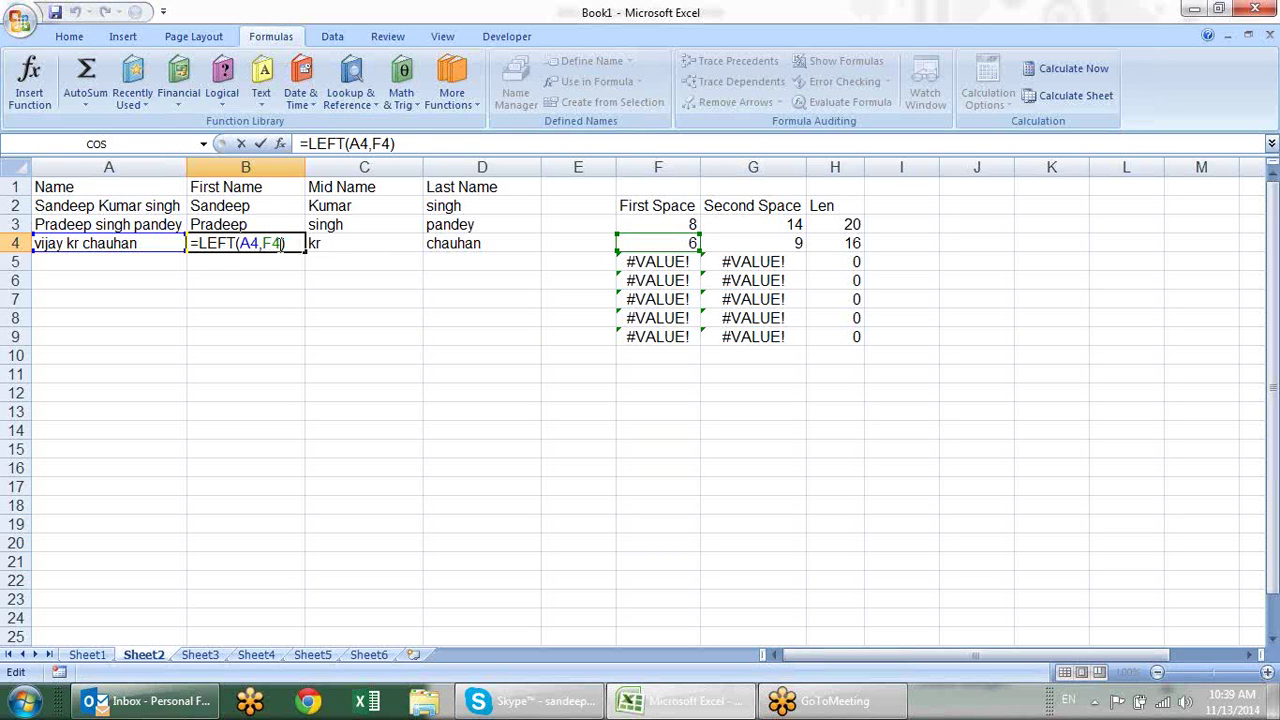
pyautogui.doubleClick(280, 243)
pyautogui.hotkey('ctrl', 'v')
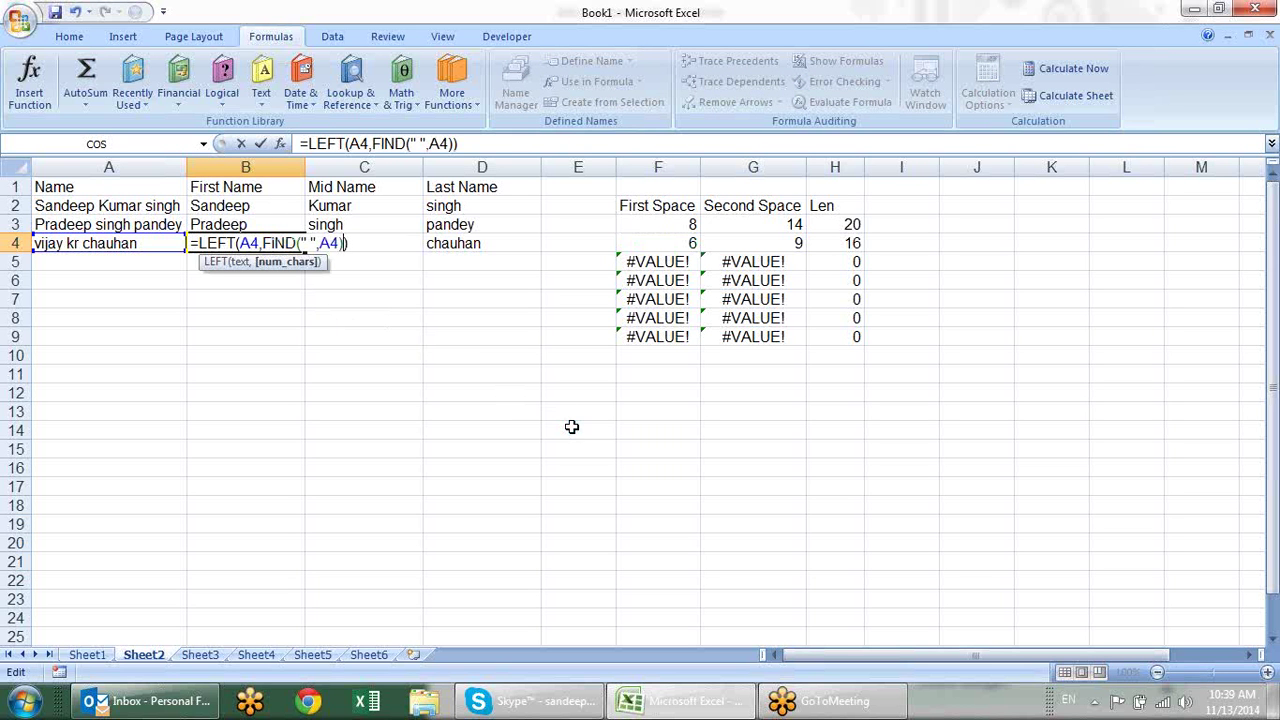
pyautogui.press('Escape')
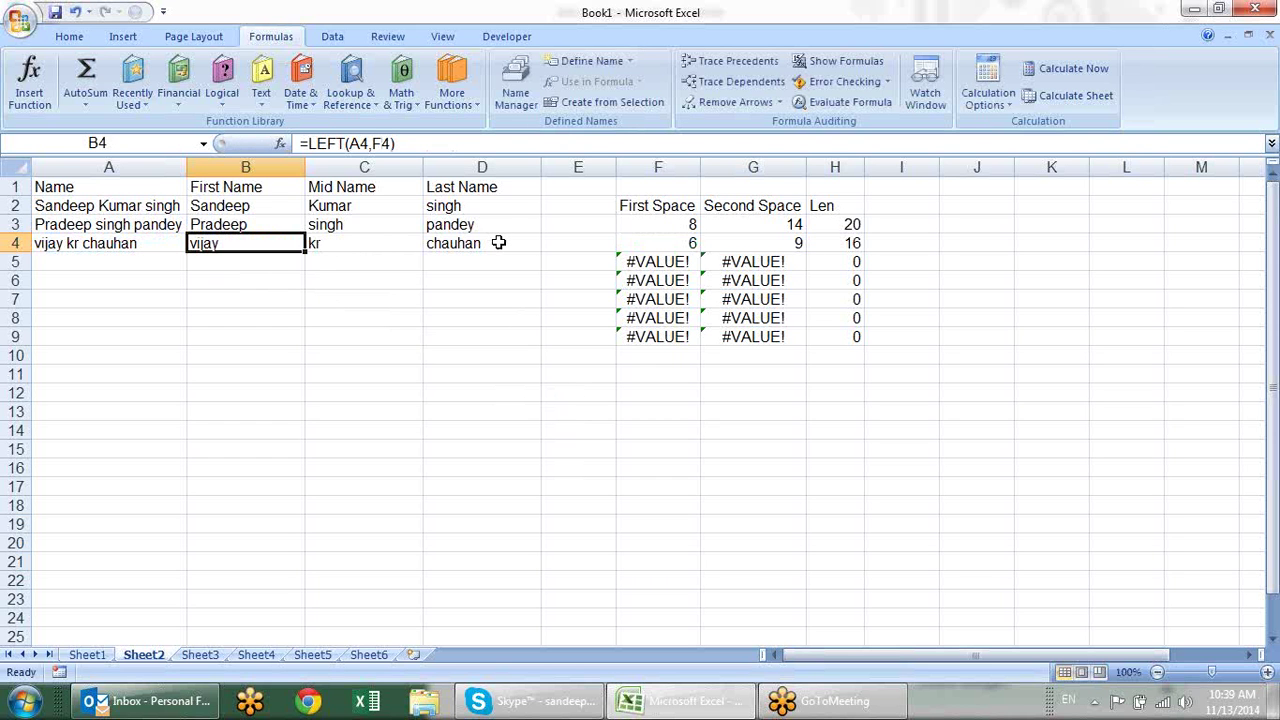
# Confirm G4 holds =FIND(" ",A4,F4+1) returning 9, then select row 4's results.
pyautogui.moveTo(498, 243); pyautogui.dragTo(266, 246)
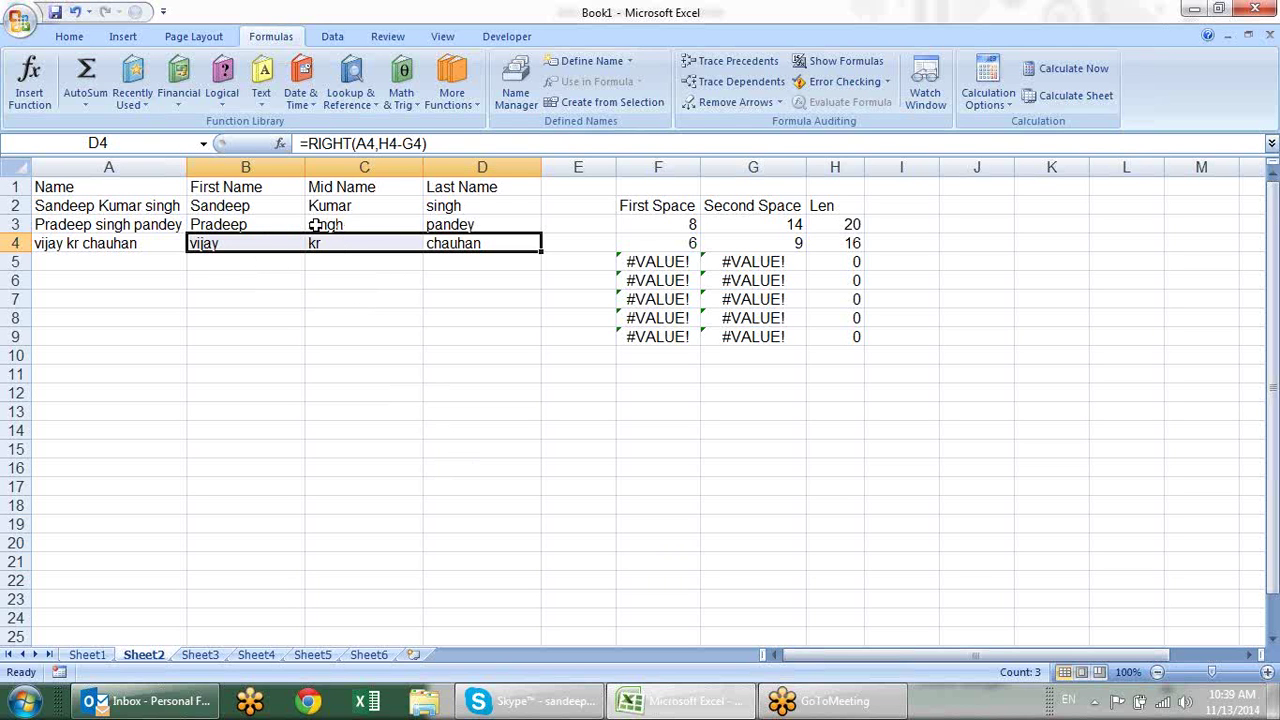
pyautogui.hotkey('ctrl', 'f')
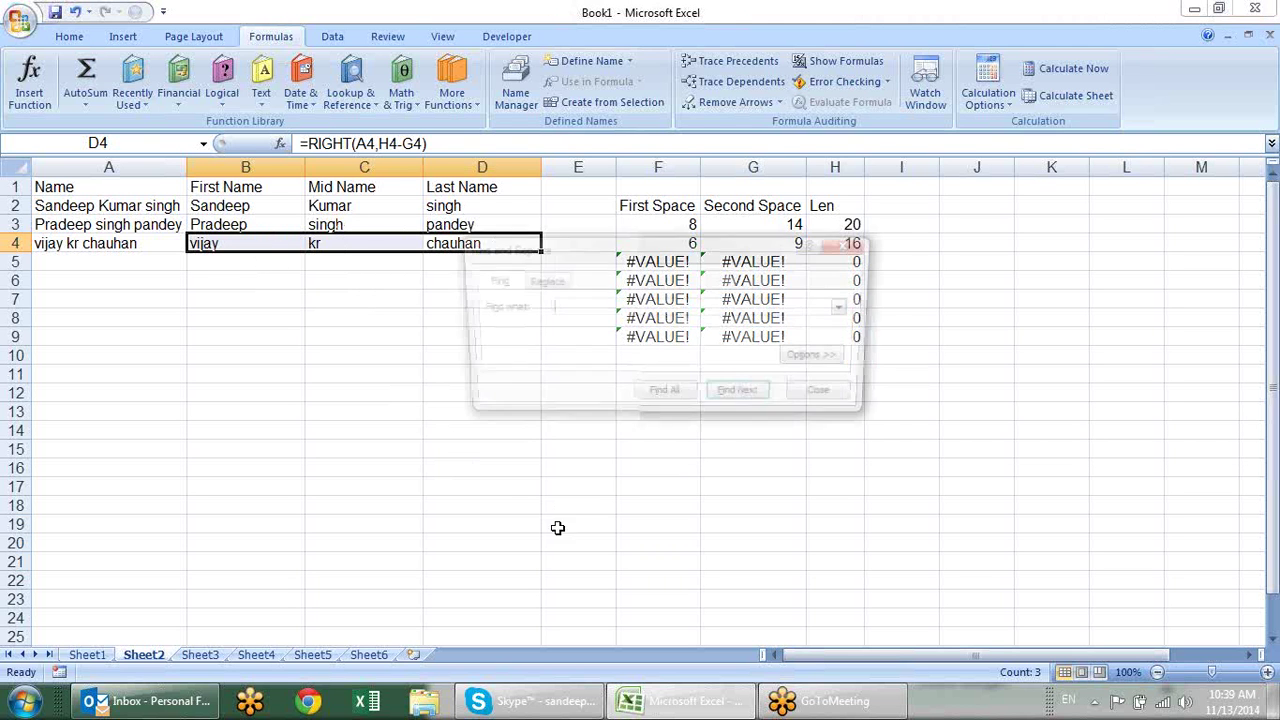
pyautogui.press('Escape')
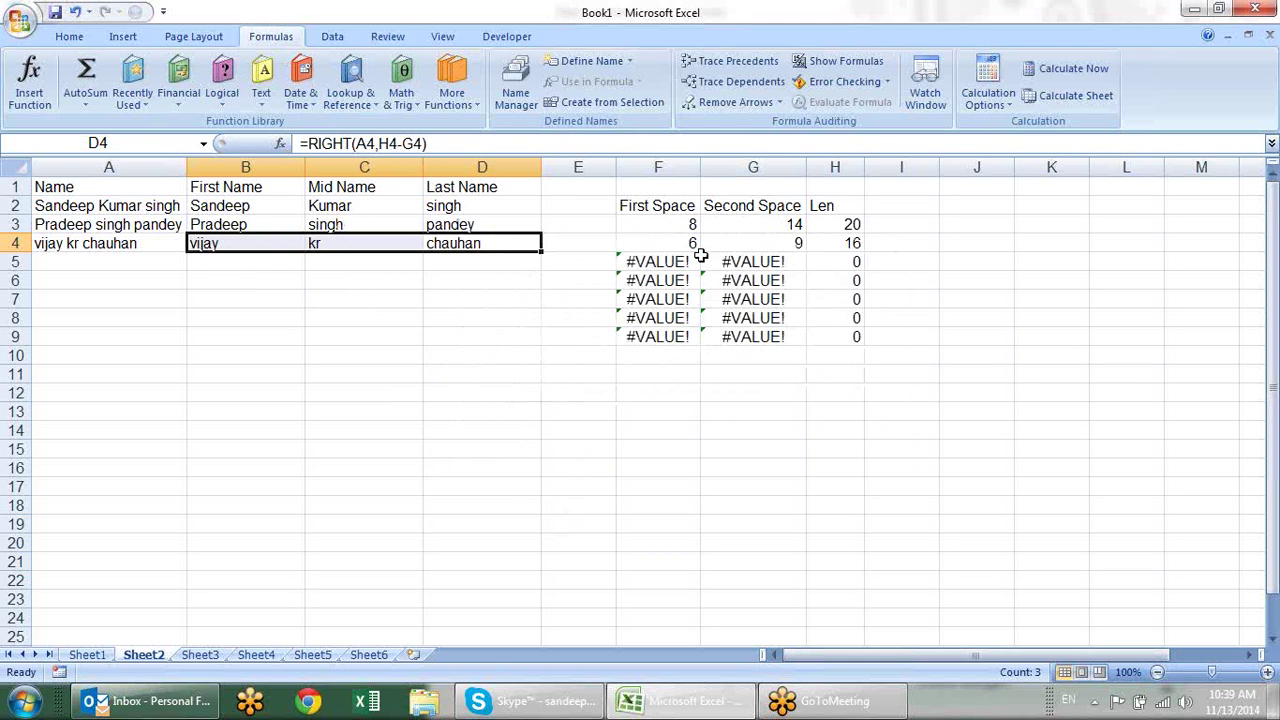
pyautogui.click(726, 250)
pyautogui.doubleClick(728, 250)
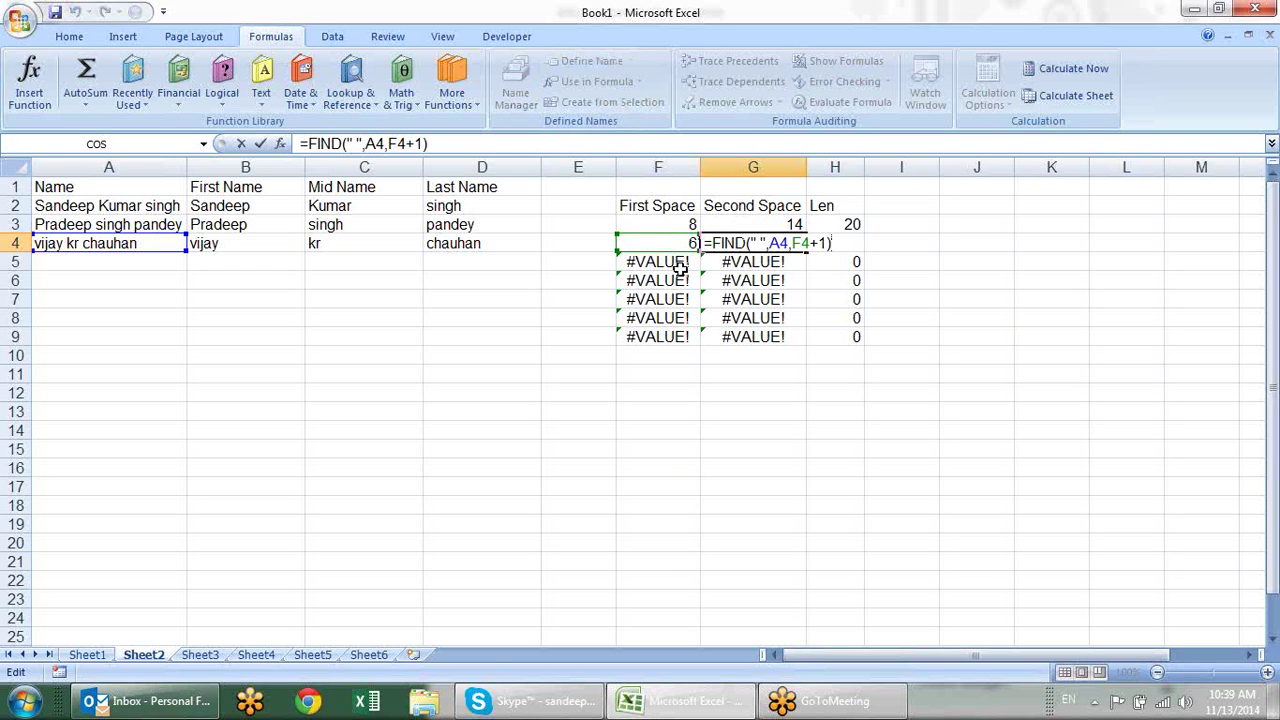
pyautogui.hotkey('ctrl', 'Return')
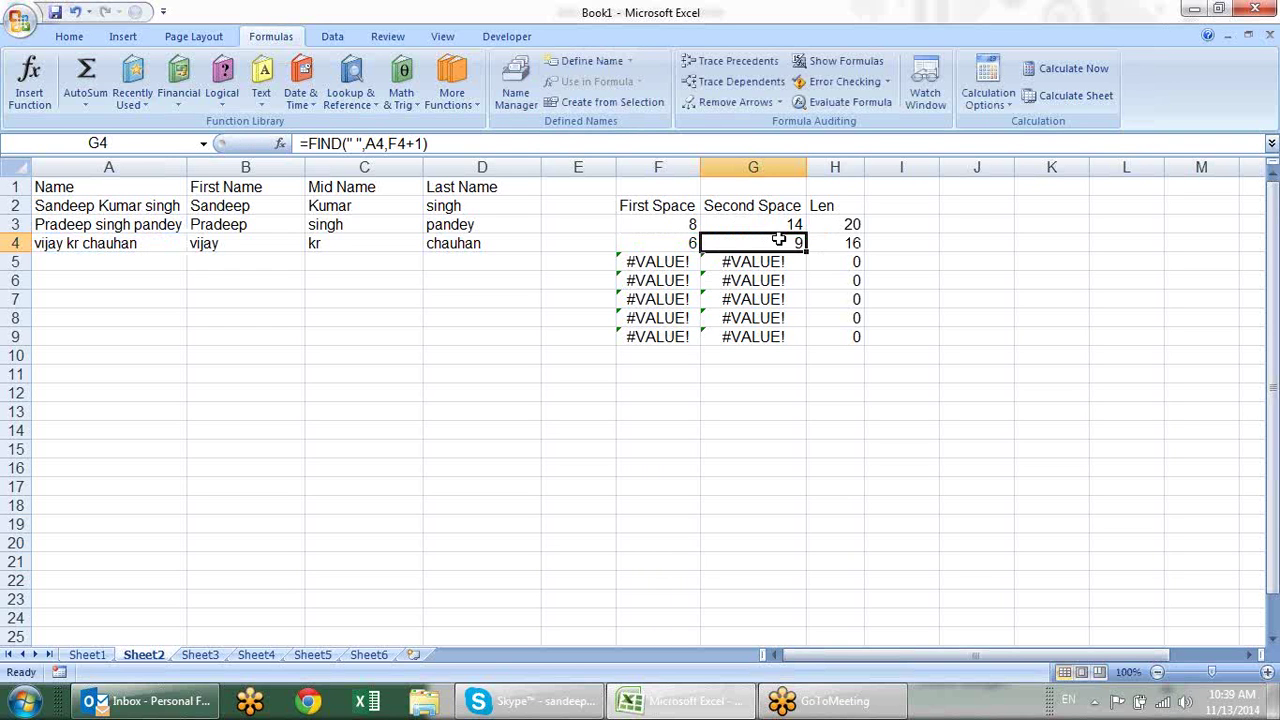
pyautogui.moveTo(778, 245)
pyautogui.mouseDown()
pyautogui.moveTo(369, 228)
pyautogui.moveTo(243, 245)
pyautogui.mouseUp()
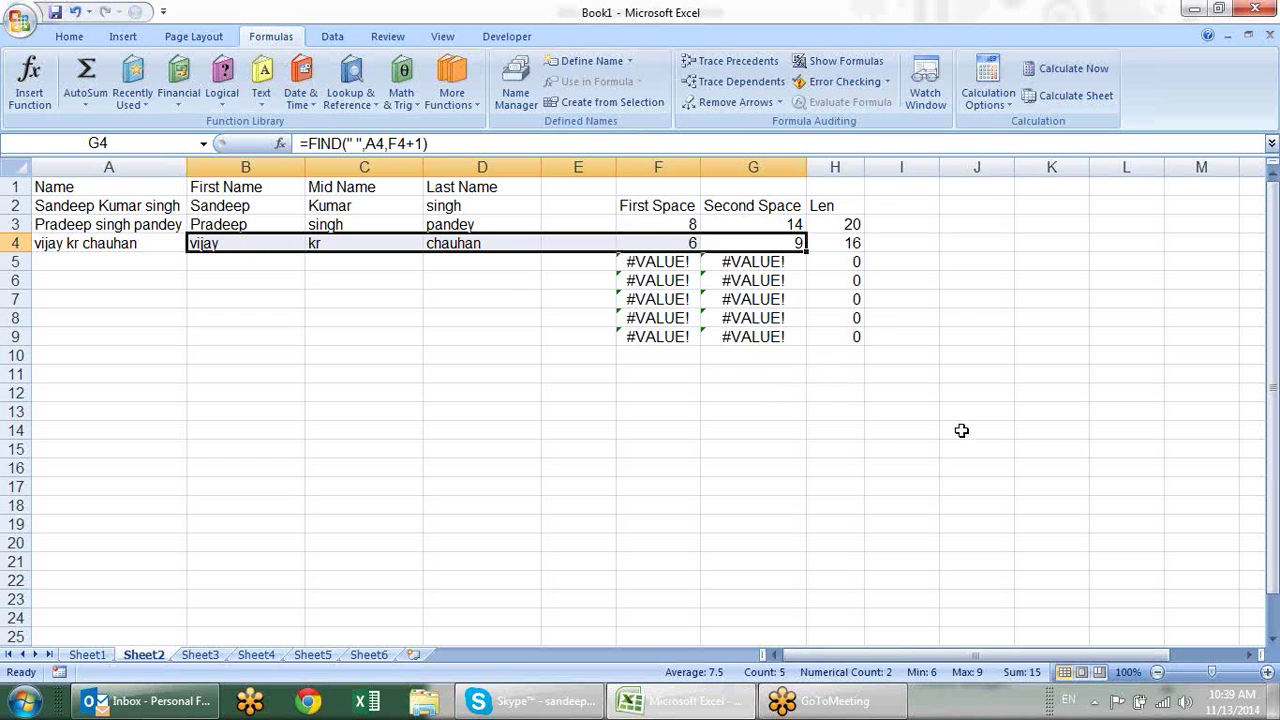
# Replace all F4 references in the selected row 4 formulas with FIND(" ",A4), making 4 replacements.
pyautogui.hotkey('ctrl', 'f')
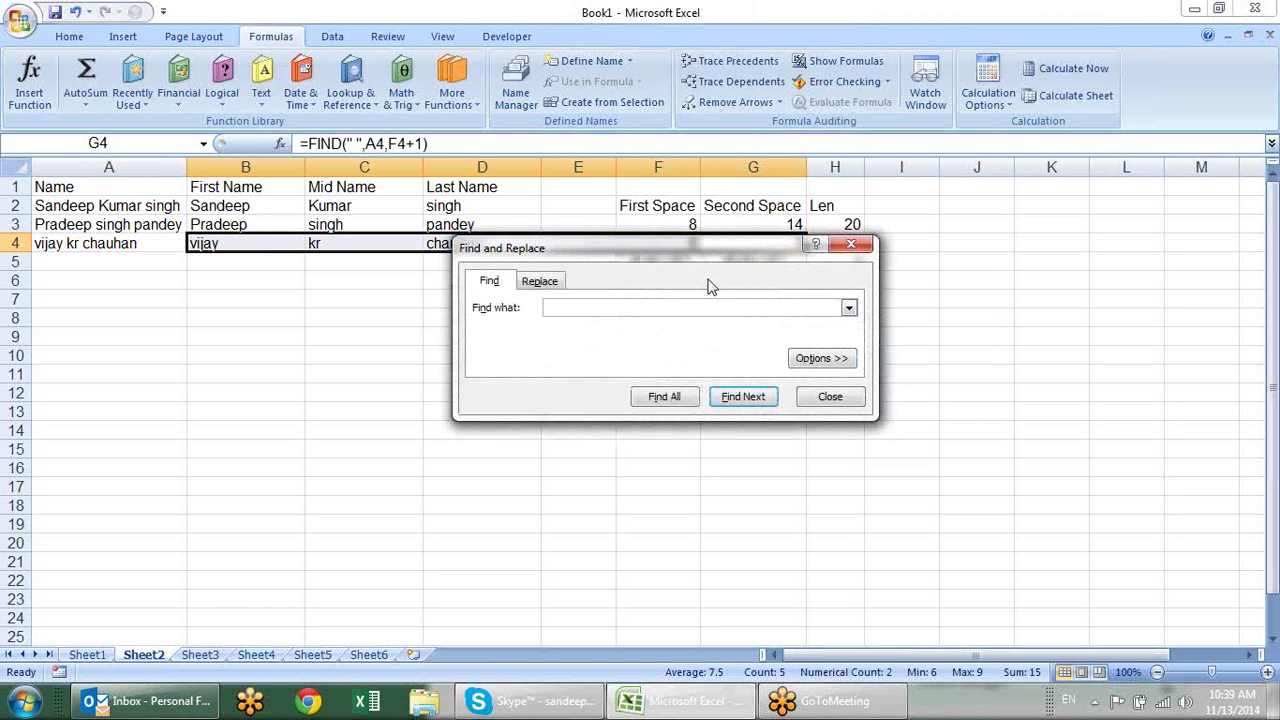
pyautogui.moveTo(710, 255); pyautogui.dragTo(688, 336)
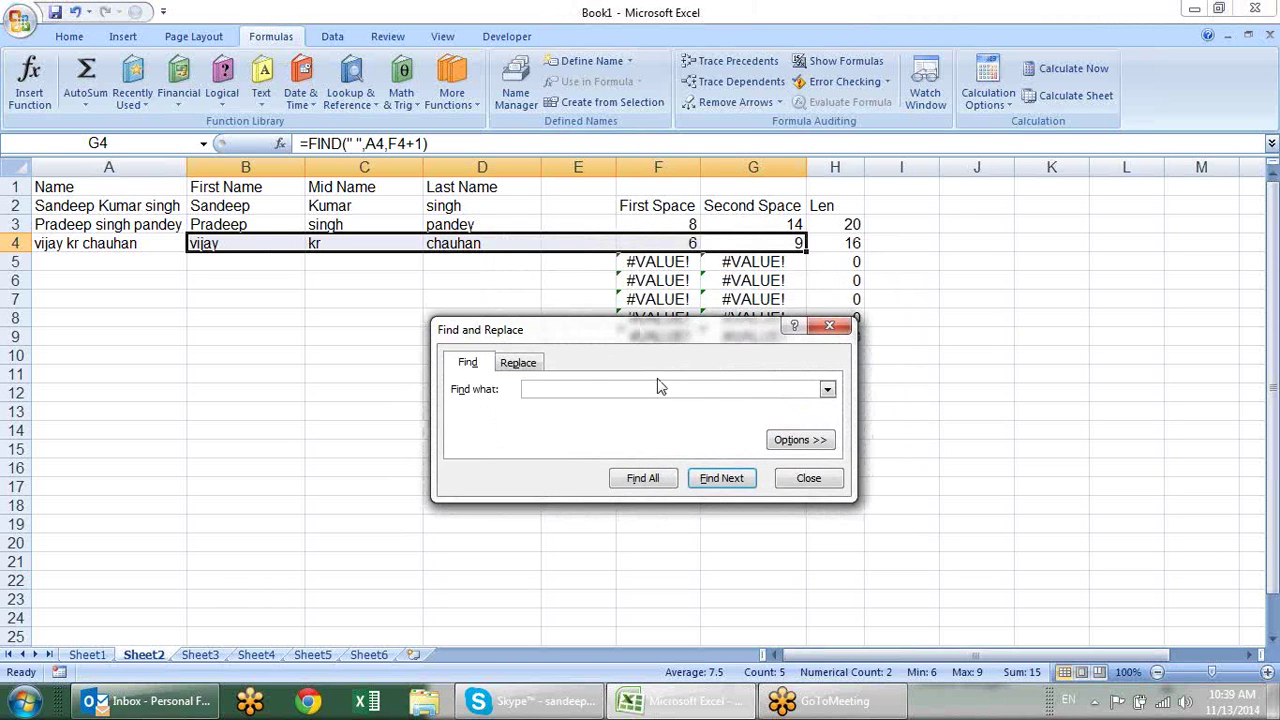
pyautogui.click(519, 362)
pyautogui.write('F4')
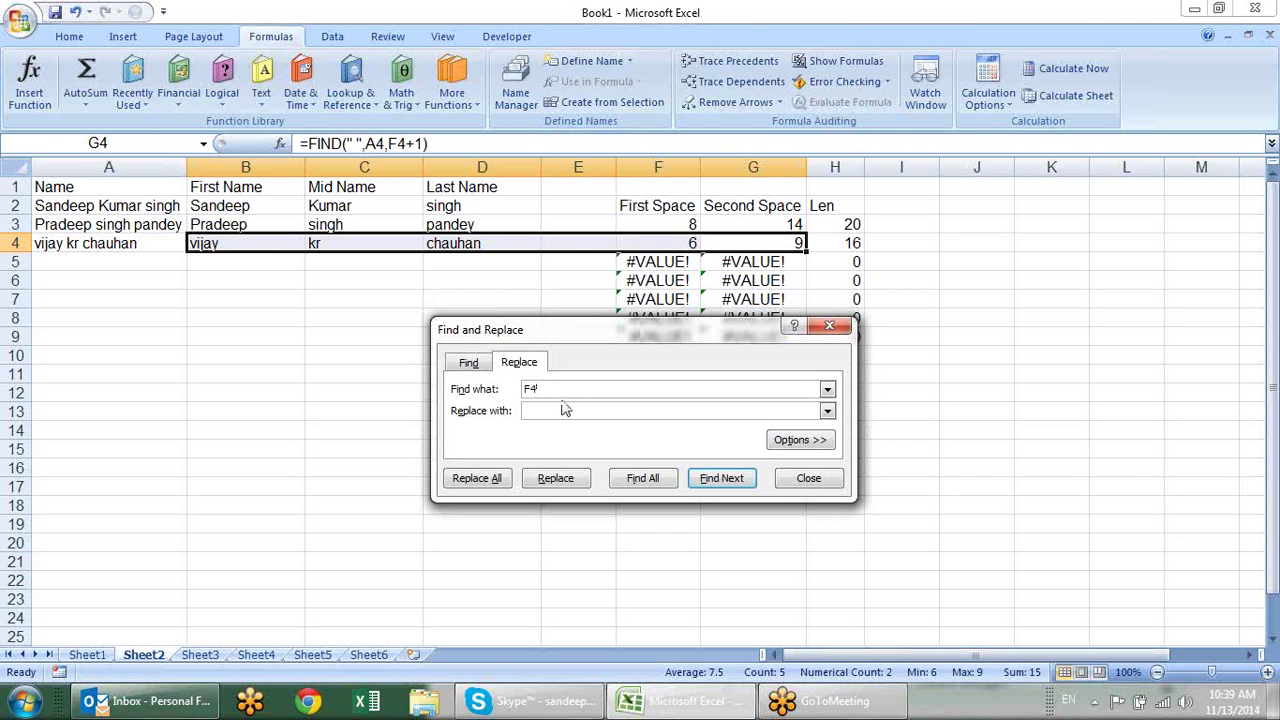
pyautogui.click(563, 411)
pyautogui.write('FIND(" ",A4)')
pyautogui.click(478, 478)
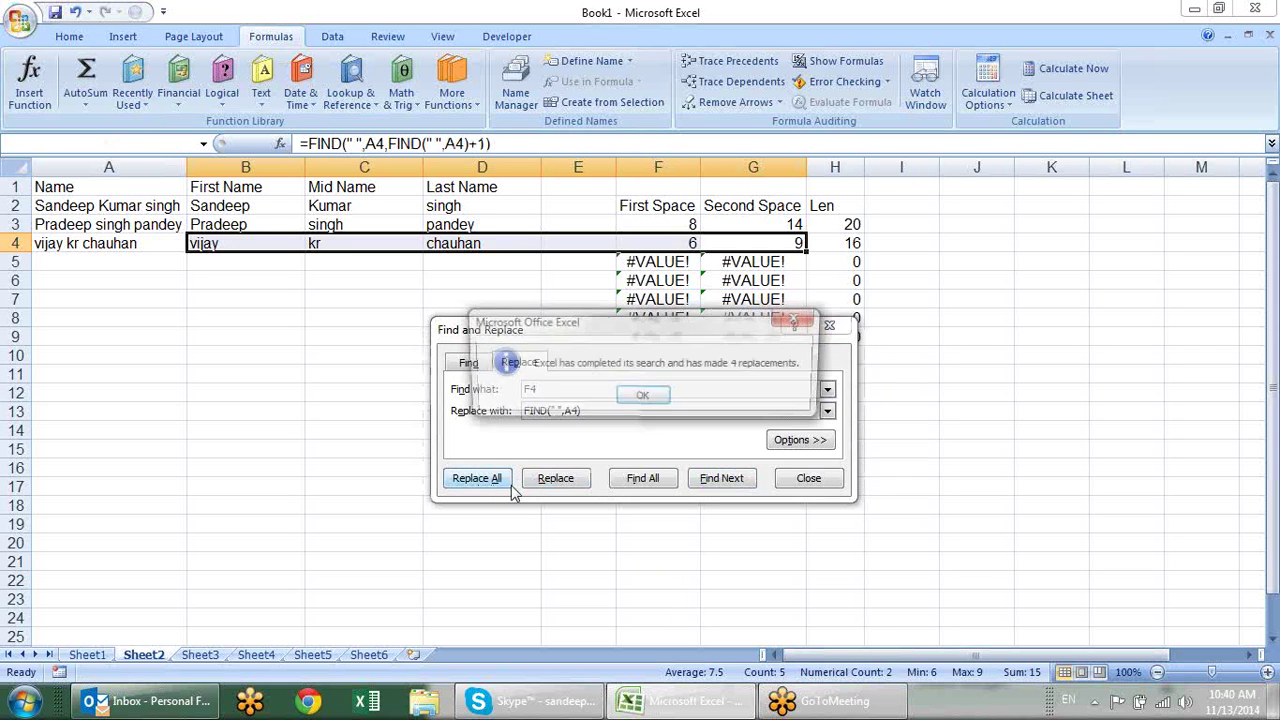
pyautogui.click(642, 397)
pyautogui.click(806, 479)
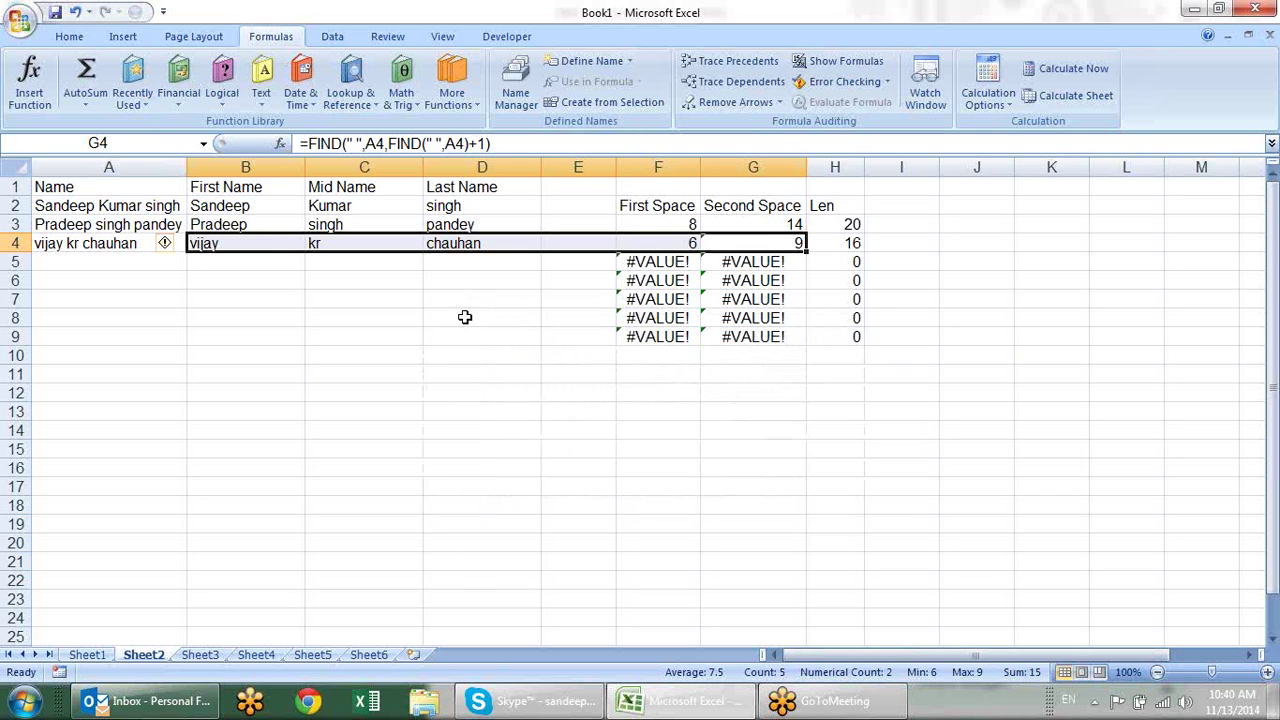
# Review the LEFT, MID and RIGHT formulas in B4, C4 and D4.
pyautogui.click(263, 243)
pyautogui.doubleClick(263, 243)
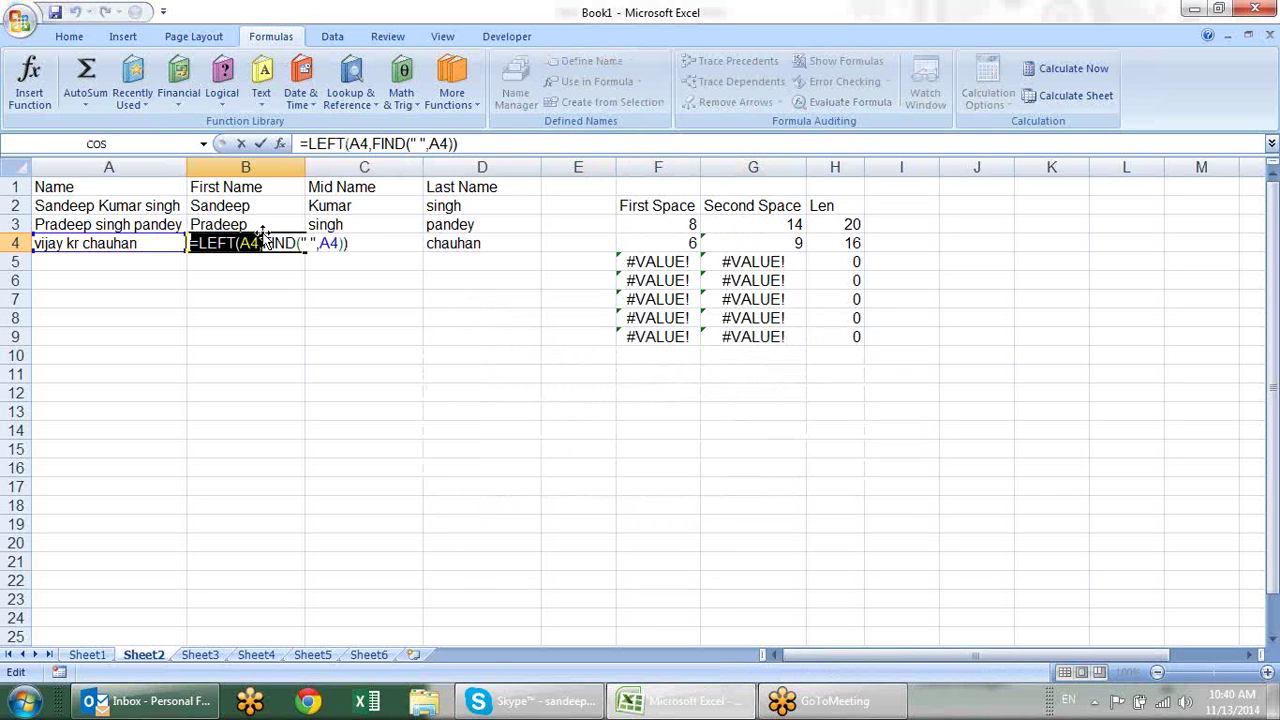
pyautogui.click(382, 245)
pyautogui.doubleClick(382, 245)
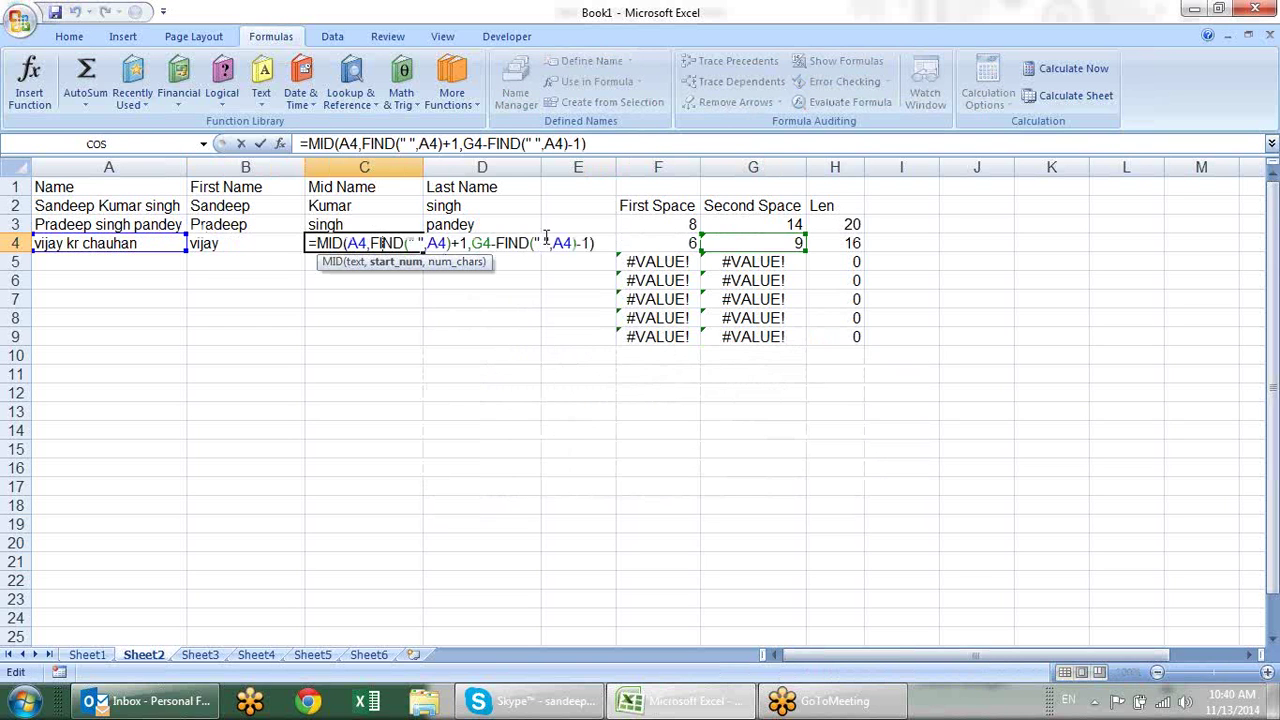
pyautogui.press('Escape')
pyautogui.doubleClick(497, 243)
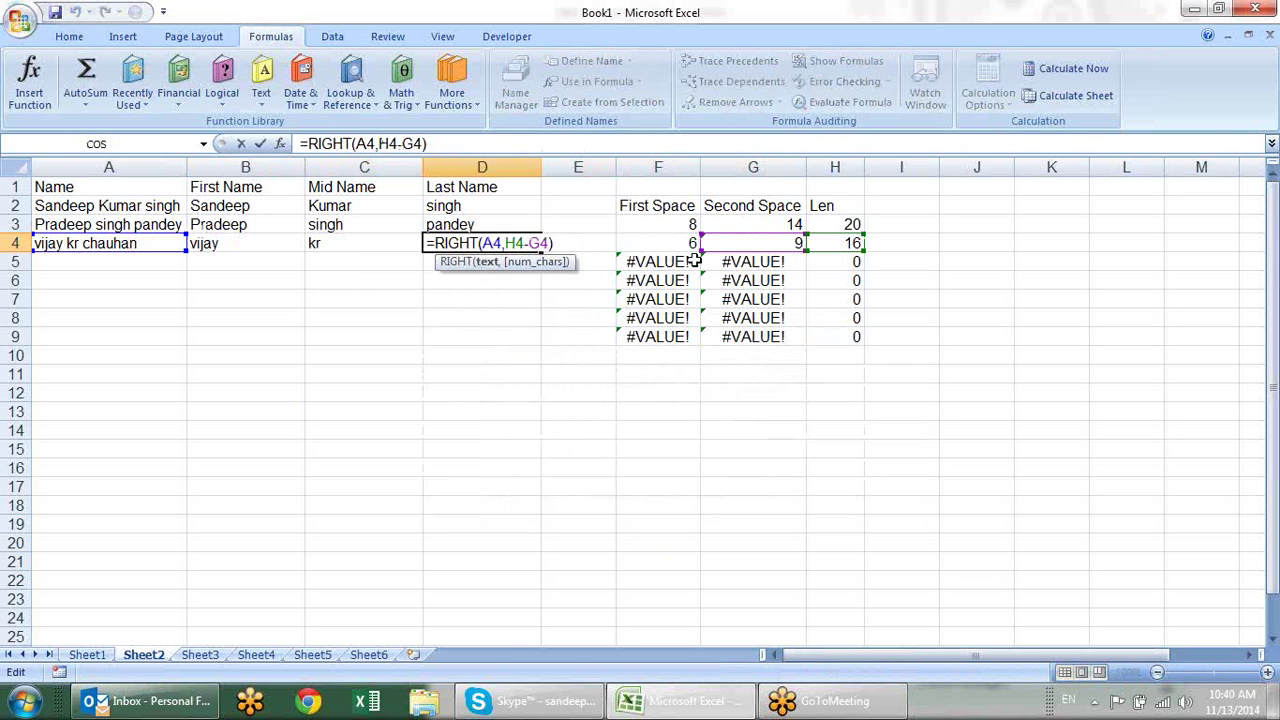
pyautogui.press('Escape')
# Copy G4's nested FIND formula text and open Find and Replace on B4:D4.
pyautogui.click(722, 243)
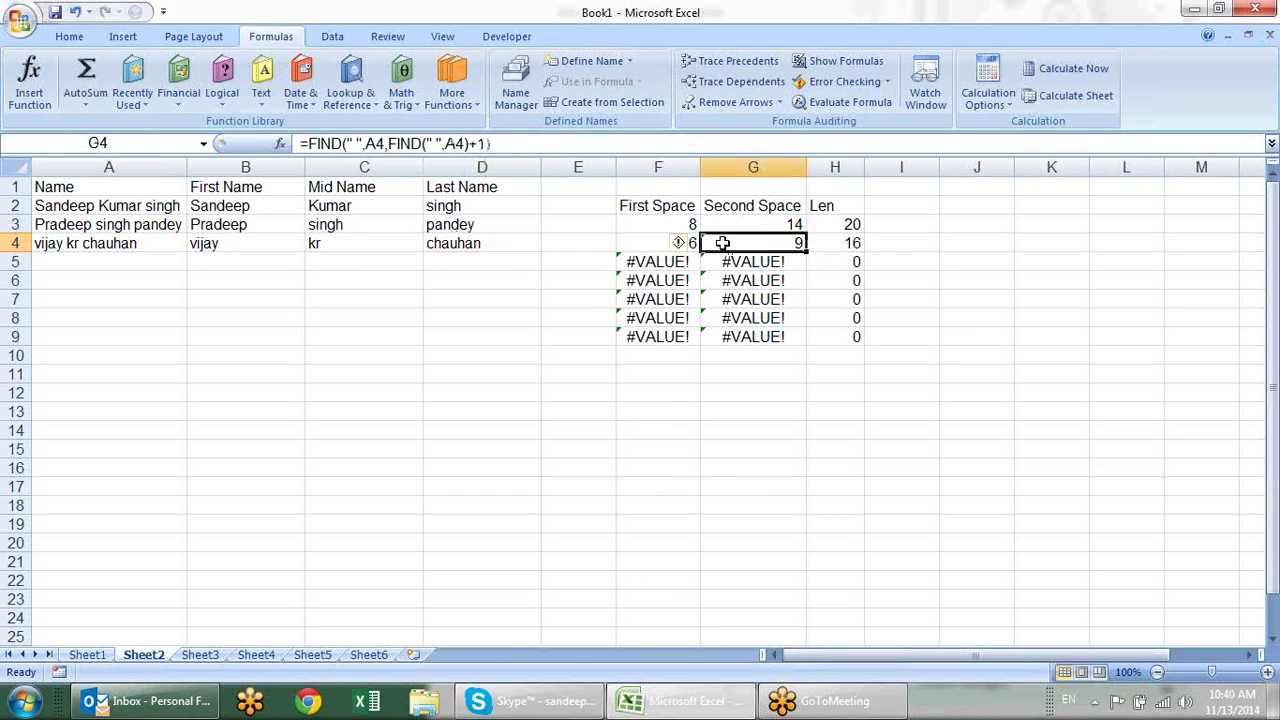
pyautogui.doubleClick(722, 243)
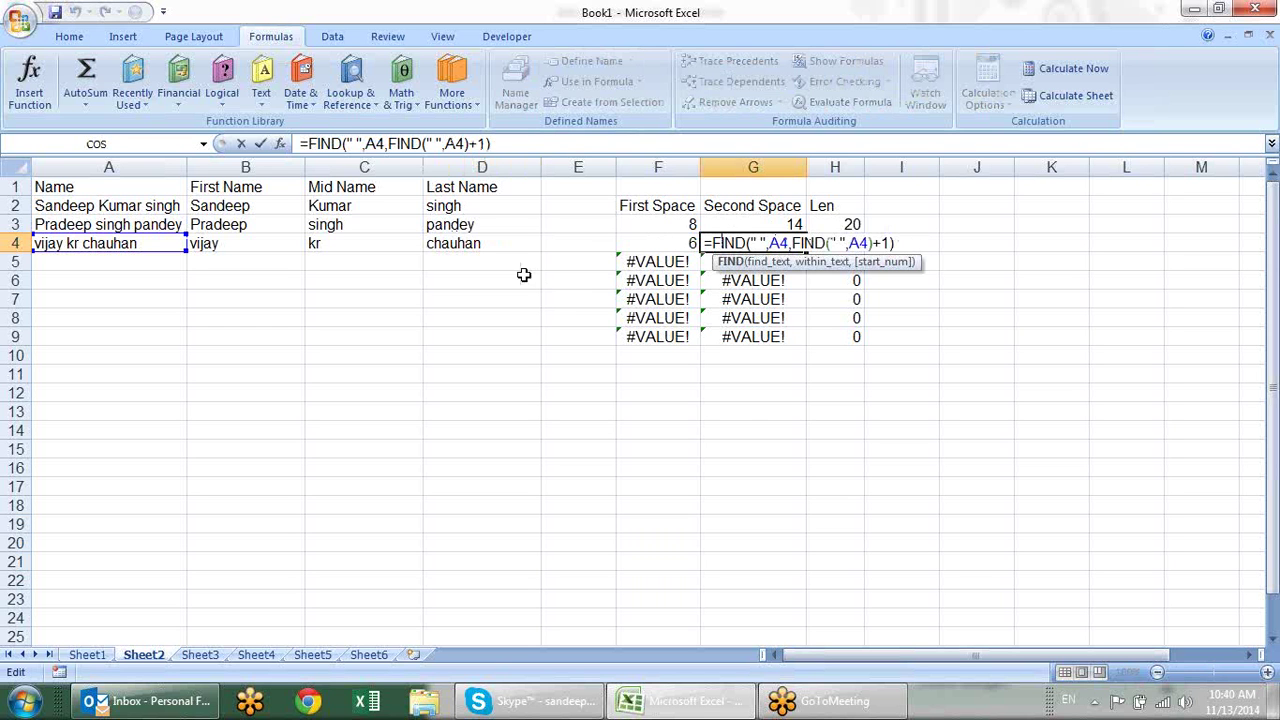
pyautogui.hotkey('ctrl', 'Return')
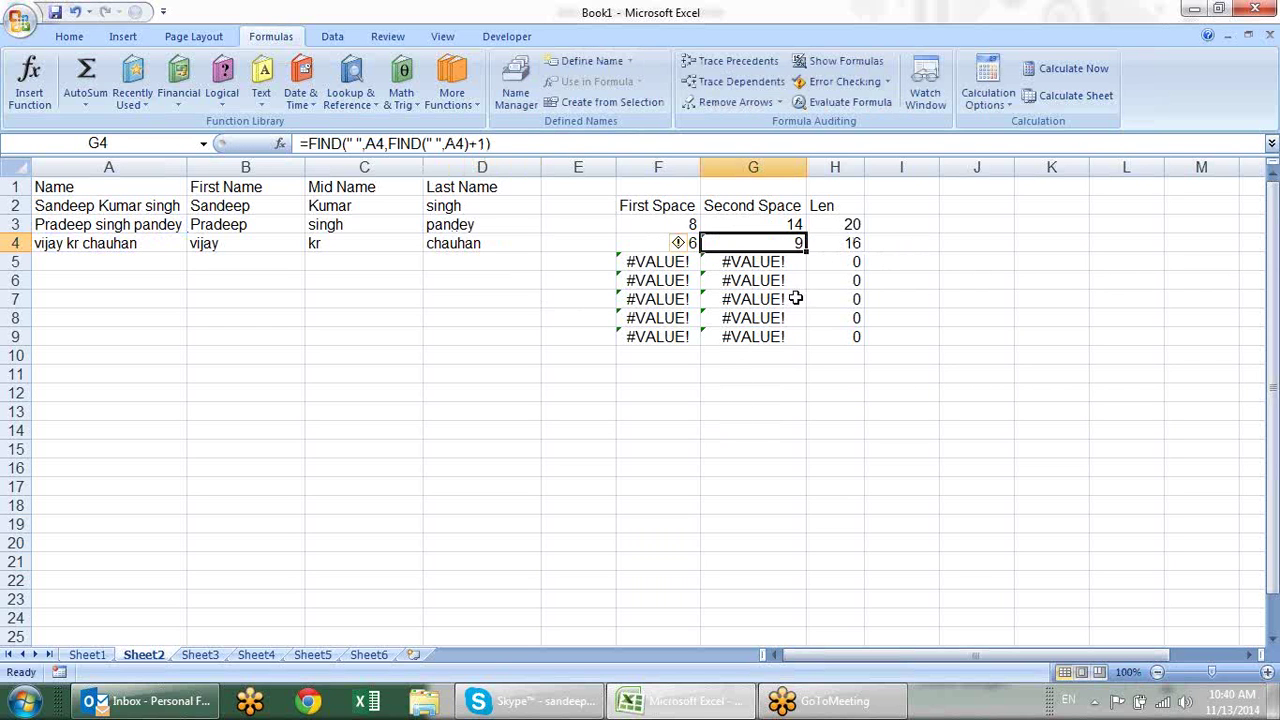
pyautogui.press('F2')
pyautogui.moveTo(916, 243); pyautogui.dragTo(714, 243)
pyautogui.hotkey('ctrl', 'c')
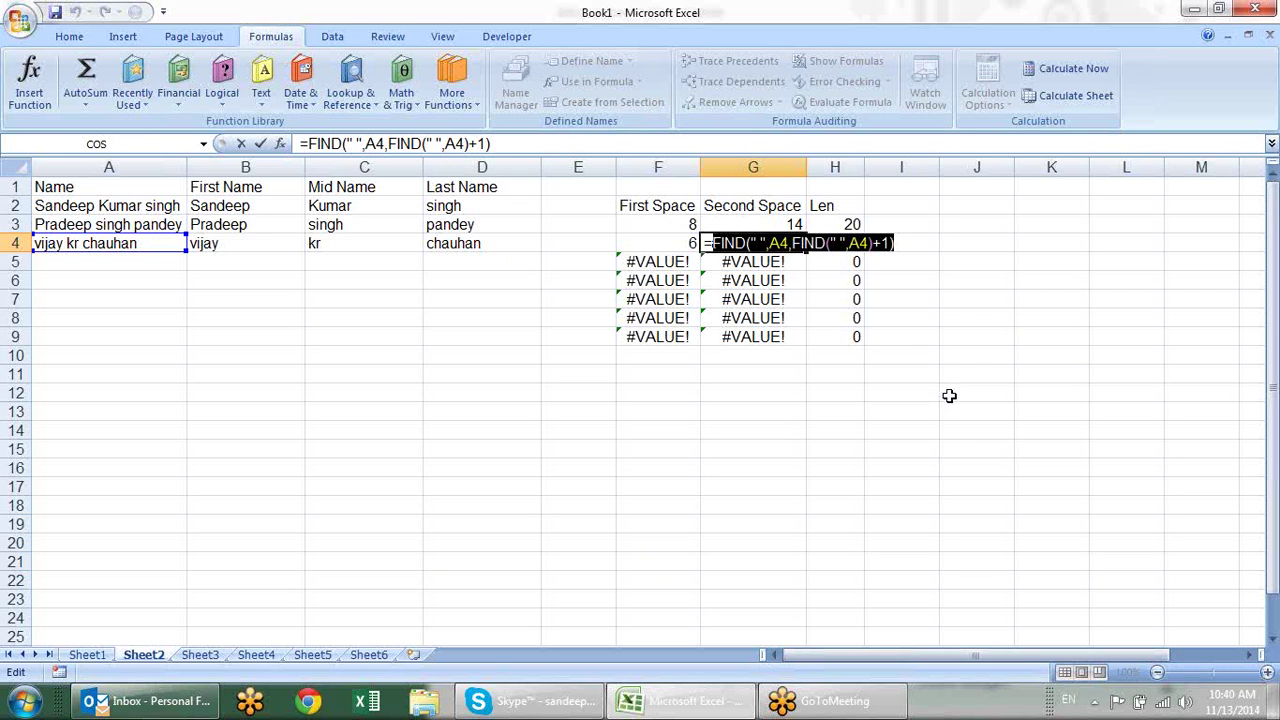
pyautogui.press('Escape')
pyautogui.moveTo(278, 242); pyautogui.dragTo(467, 232)
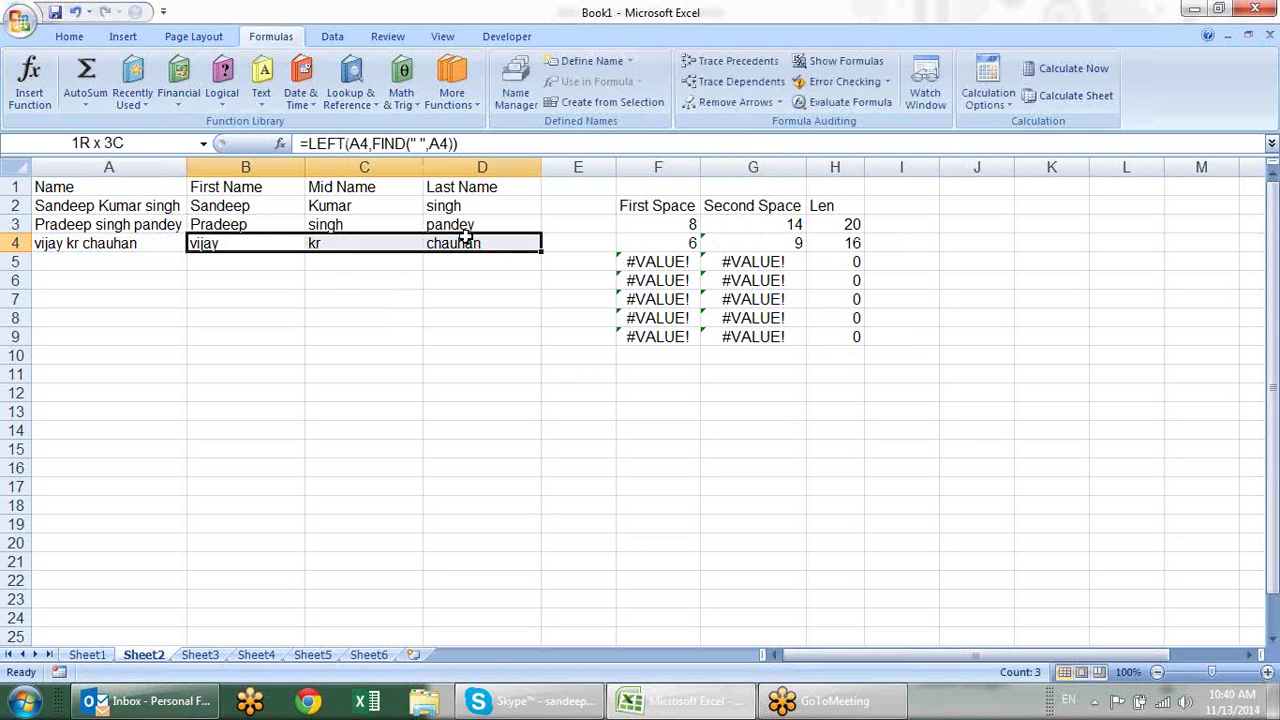
pyautogui.hotkey('ctrl', 'f')
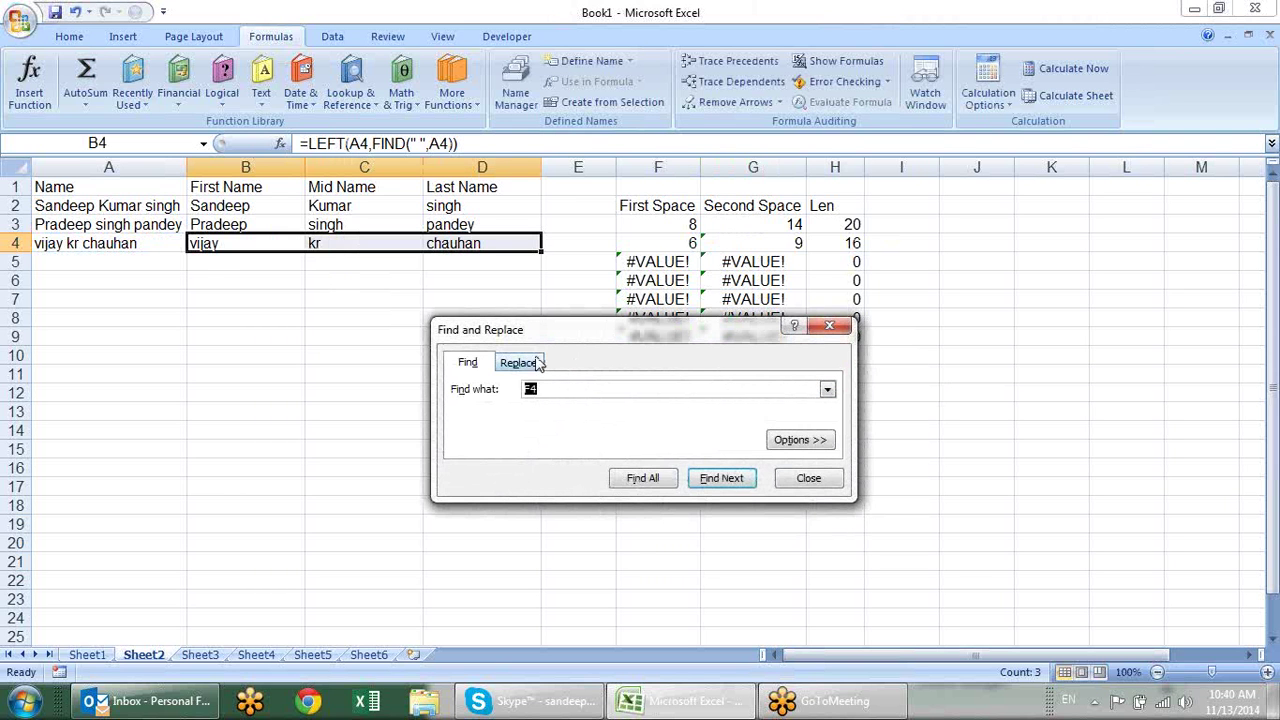
# Replace all G4 references in B4:D4 with FIND(" ",A4,FIND(" ",A4)+1).
pyautogui.hotkey('ctrl', 'h')
pyautogui.doubleClick(532, 388)
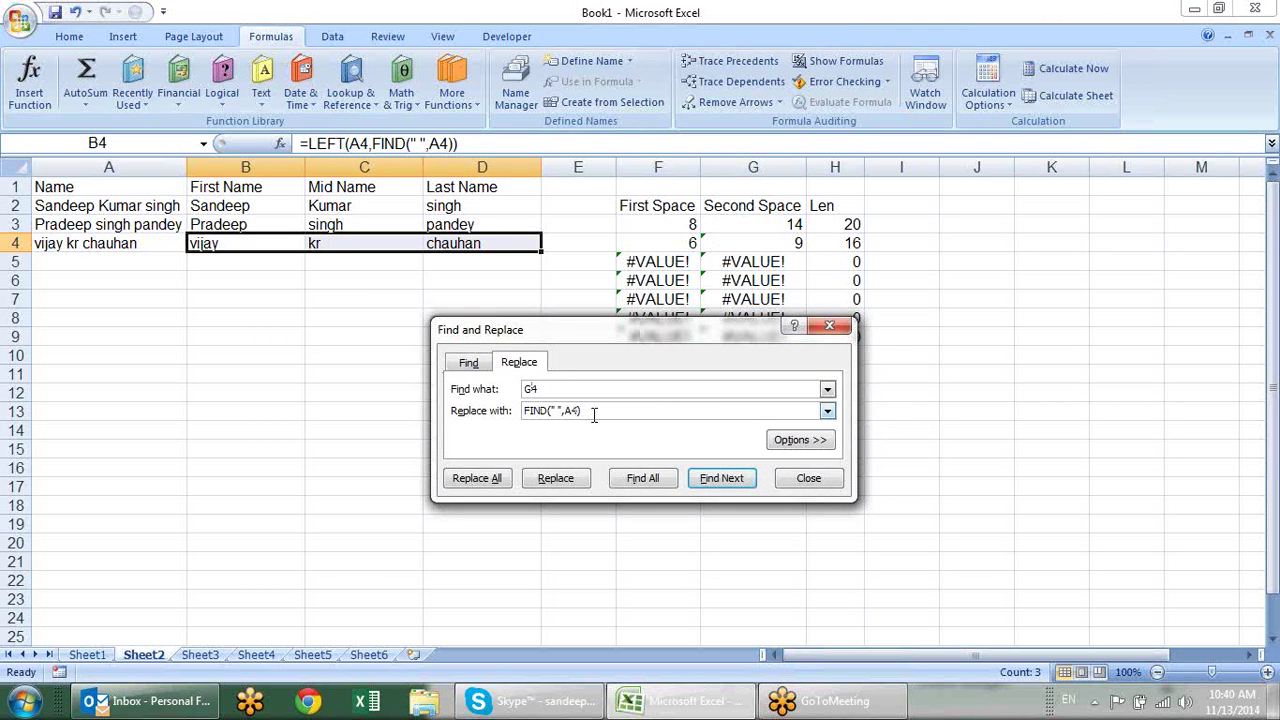
pyautogui.moveTo(594, 415); pyautogui.dragTo(452, 405)
pyautogui.hotkey('ctrl', 'v')
pyautogui.click(490, 484)
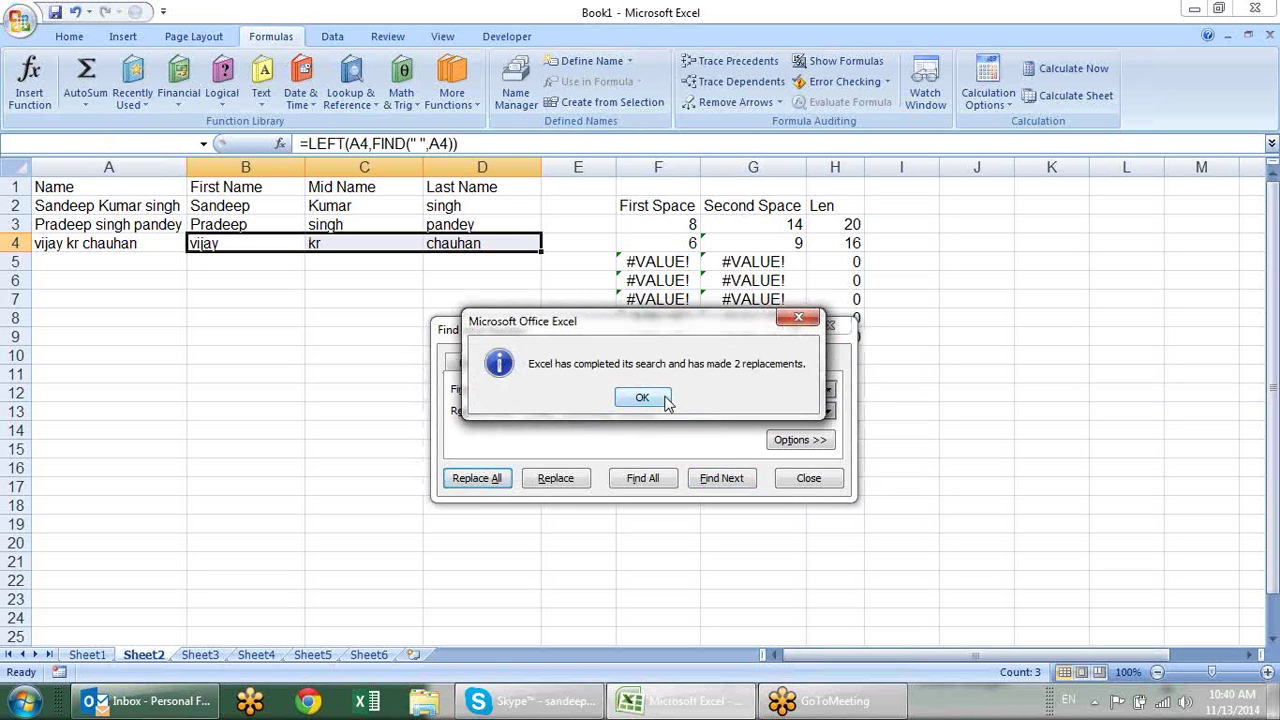
pyautogui.click(642, 397)
pyautogui.click(808, 478)
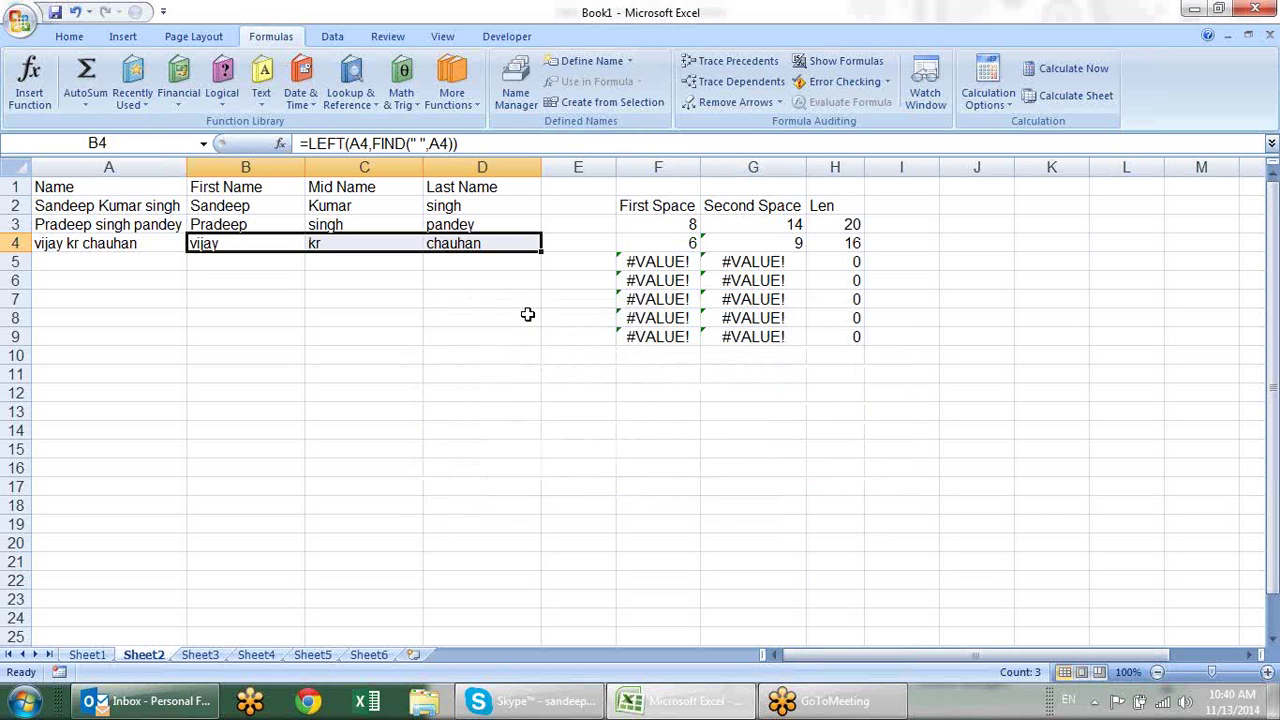
# Copy the LEN(A4) text from H4's formula and reselect B4:D4.
pyautogui.click(835, 243)
pyautogui.moveTo(366, 143); pyautogui.dragTo(343, 143)
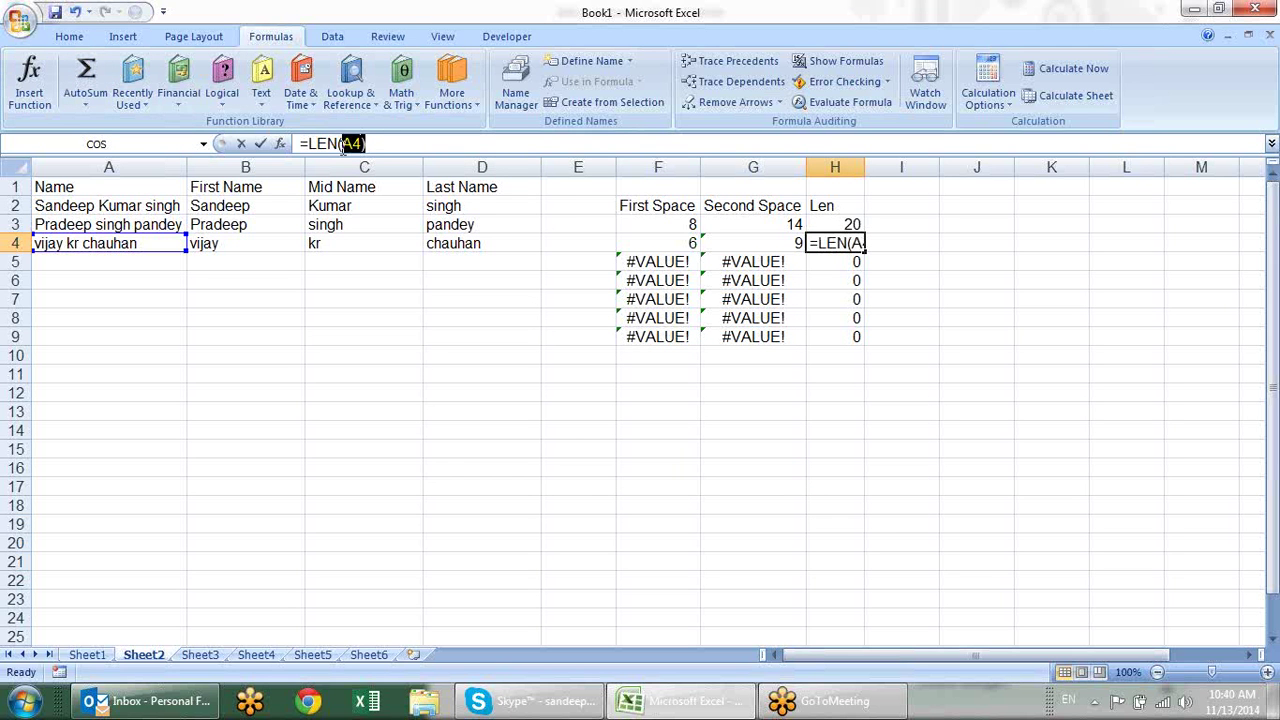
pyautogui.press('Escape')
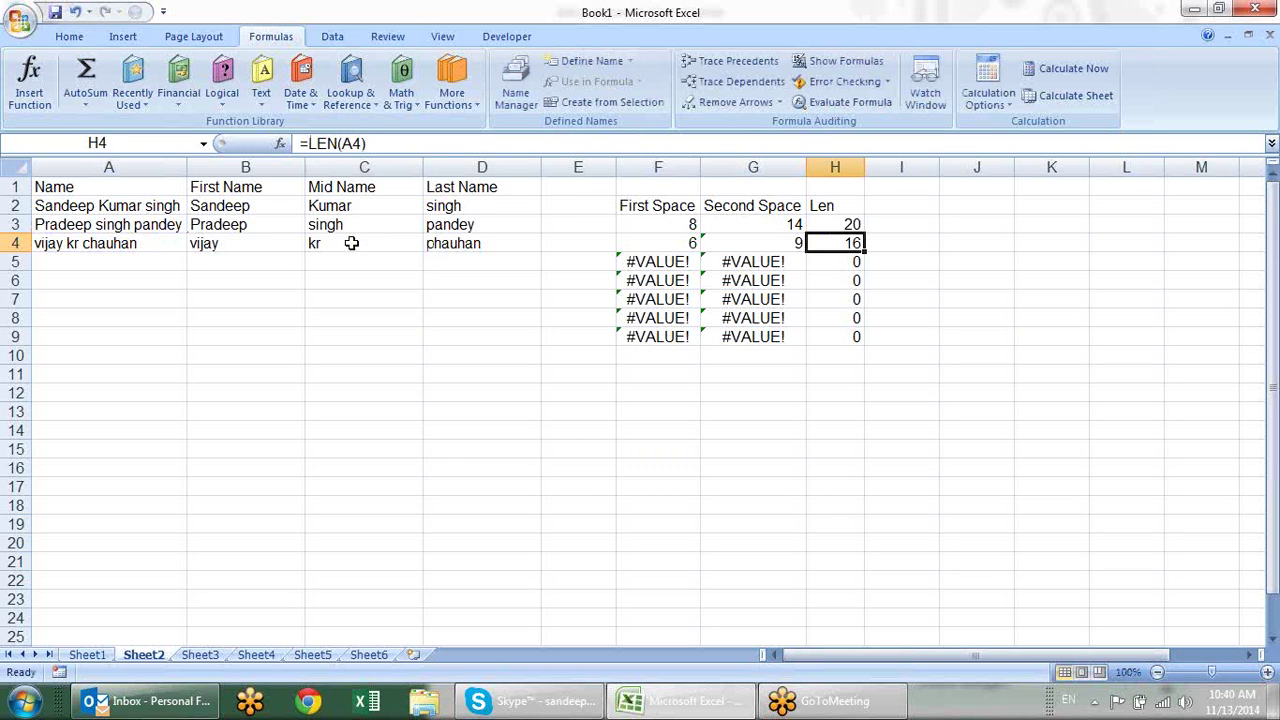
pyautogui.moveTo(274, 246); pyautogui.dragTo(450, 258)
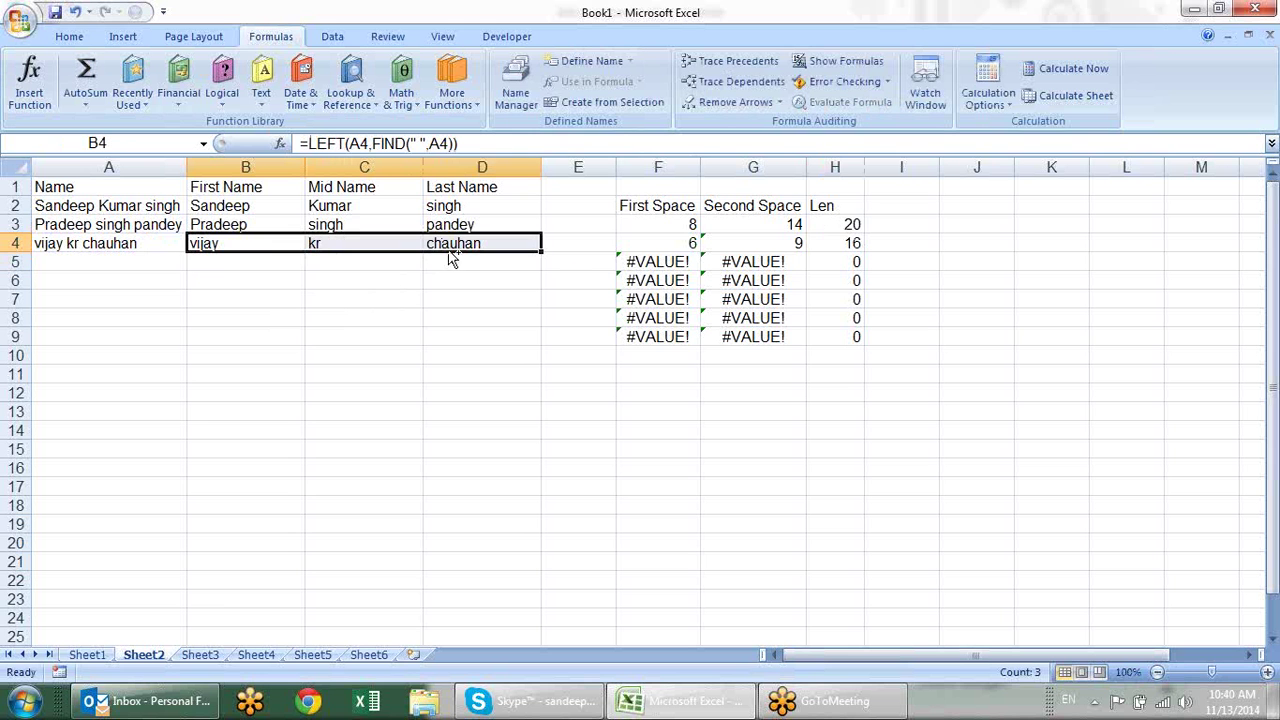
# Replace all H4 references in B4:D4 with LEN(A4).
pyautogui.hotkey('ctrl', 'f')
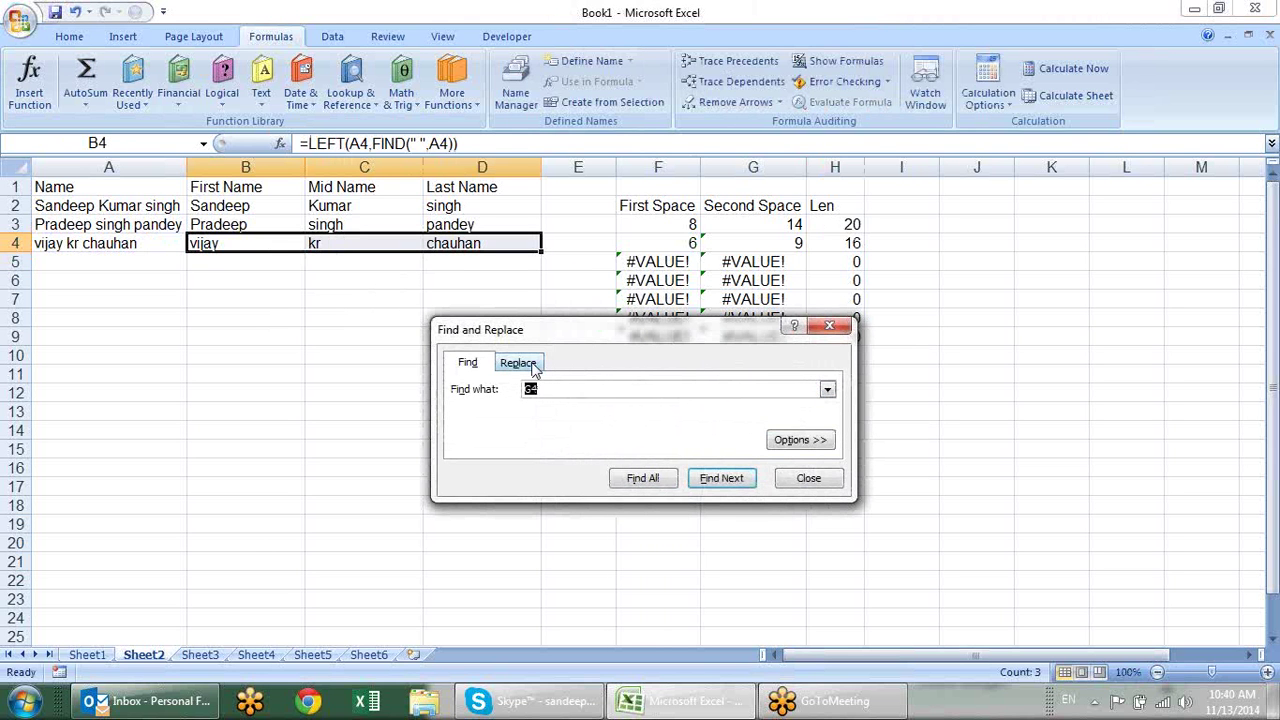
pyautogui.click(533, 365)
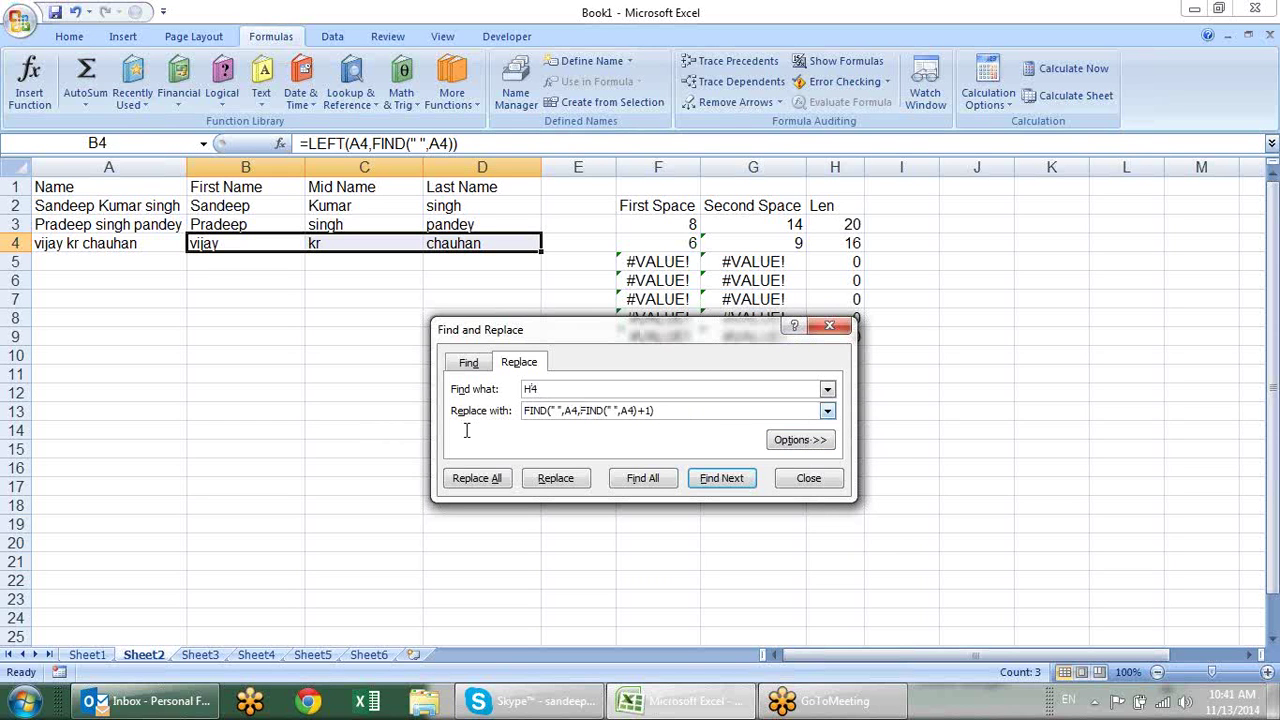
pyautogui.keyDown('shift'); pyautogui.click(537, 418); pyautogui.keyUp('shift')
pyautogui.moveTo(705, 408); pyautogui.dragTo(520, 412)
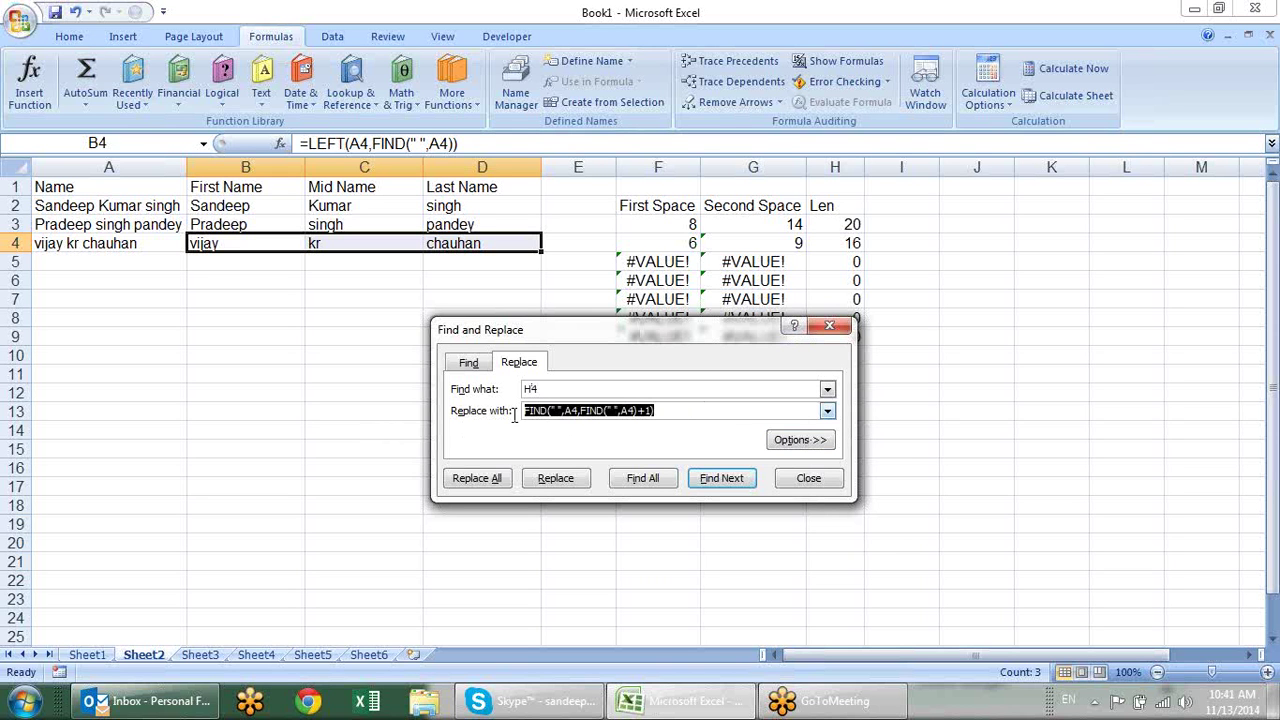
pyautogui.write('LEN(A4)')
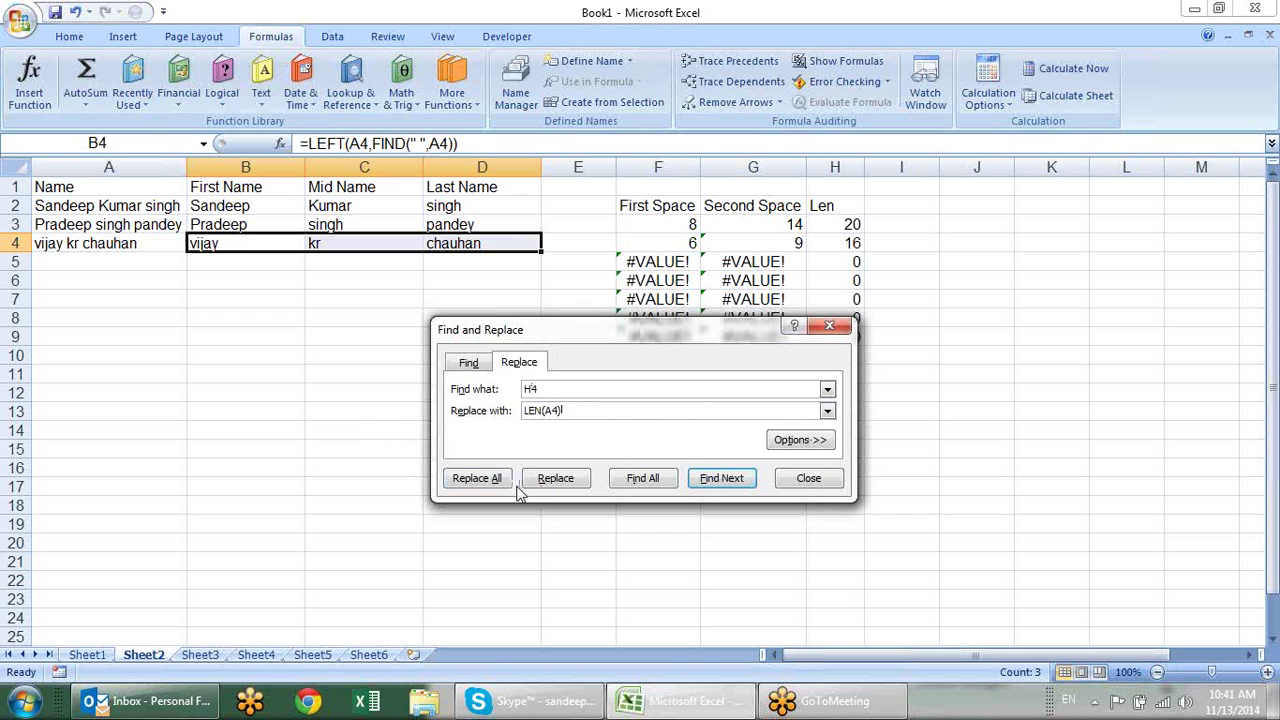
pyautogui.click(498, 481)
pyautogui.click(657, 405)
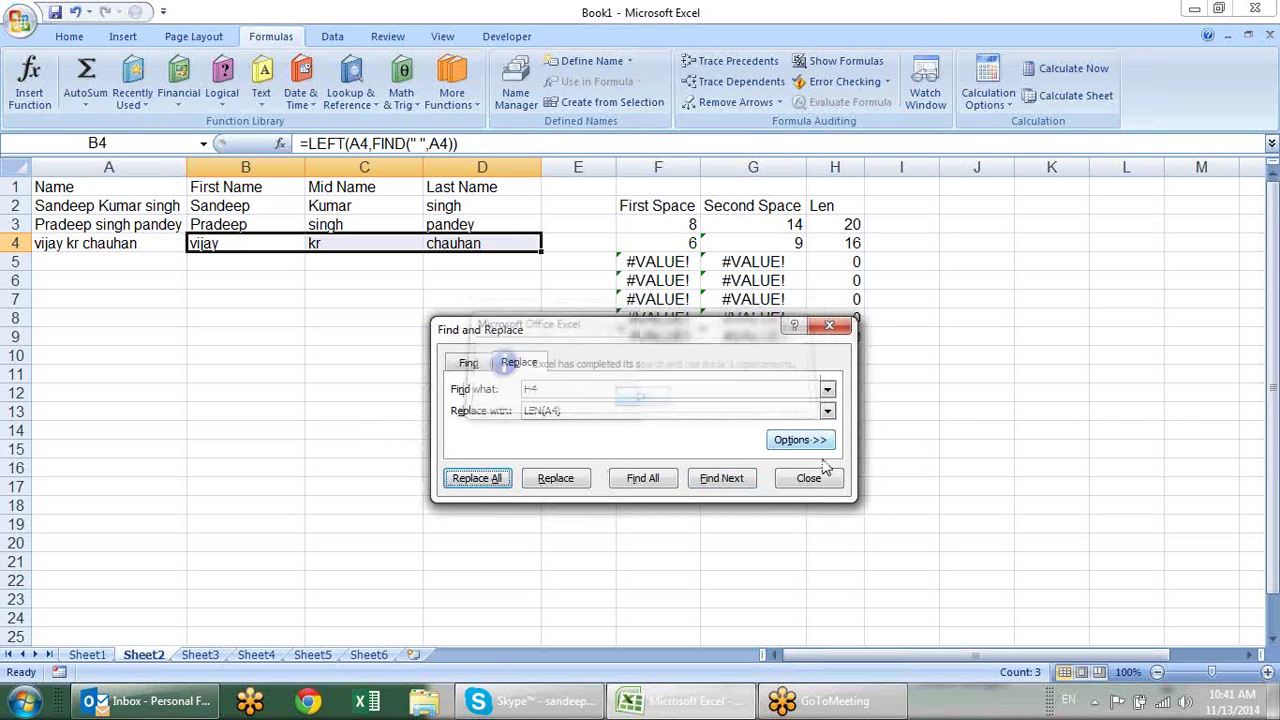
pyautogui.click(808, 478)
pyautogui.click(452, 358)
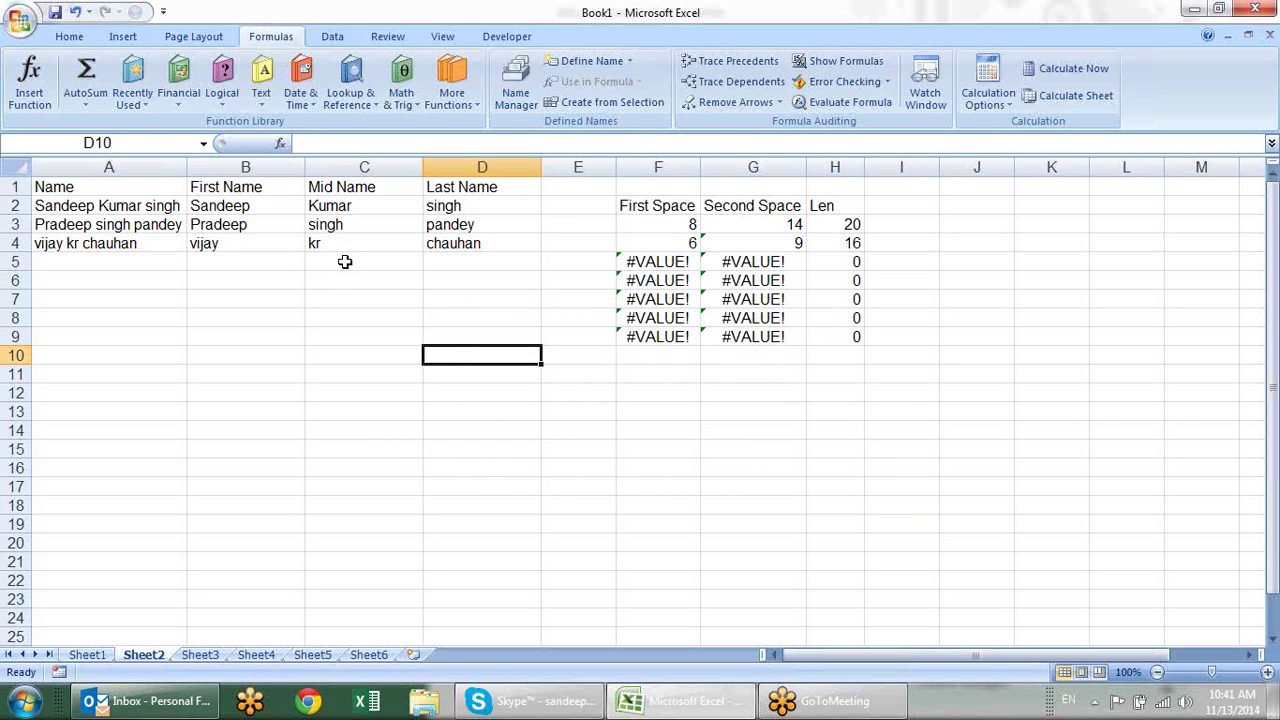
pyautogui.doubleClick(276, 242)
pyautogui.click(404, 242)
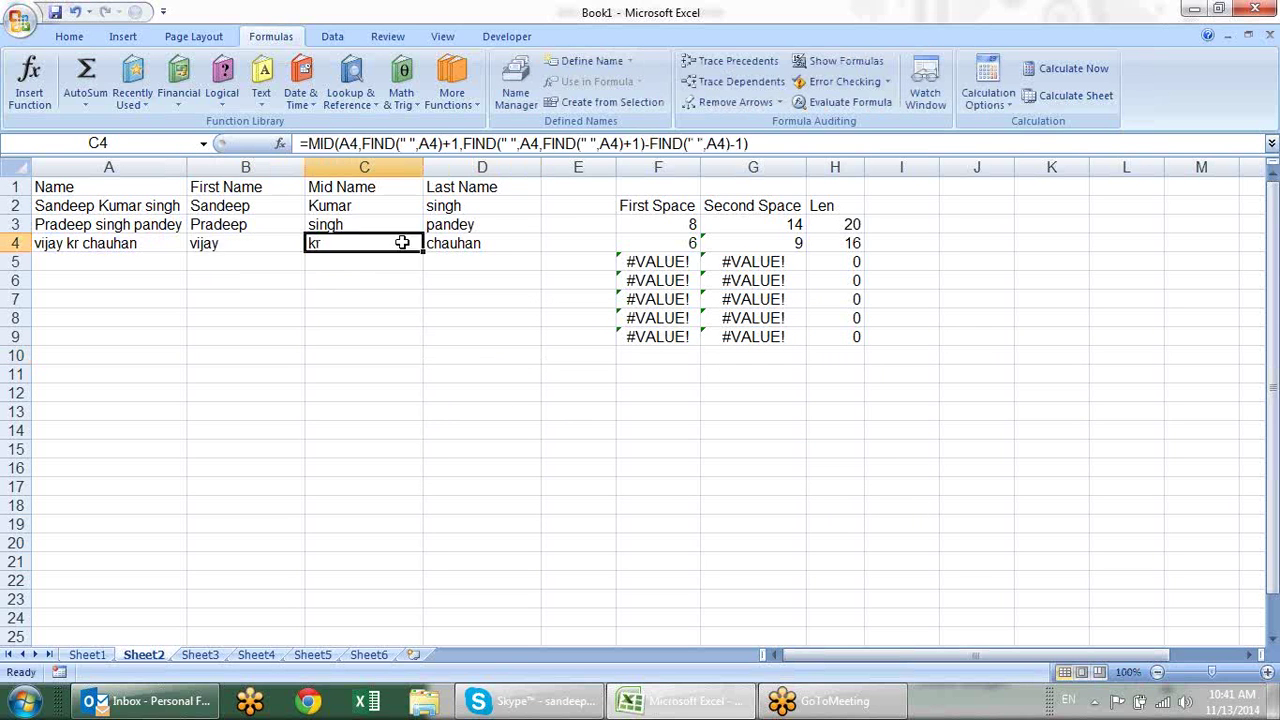
pyautogui.doubleClick(404, 242)
pyautogui.press('Escape')
pyautogui.doubleClick(484, 244)
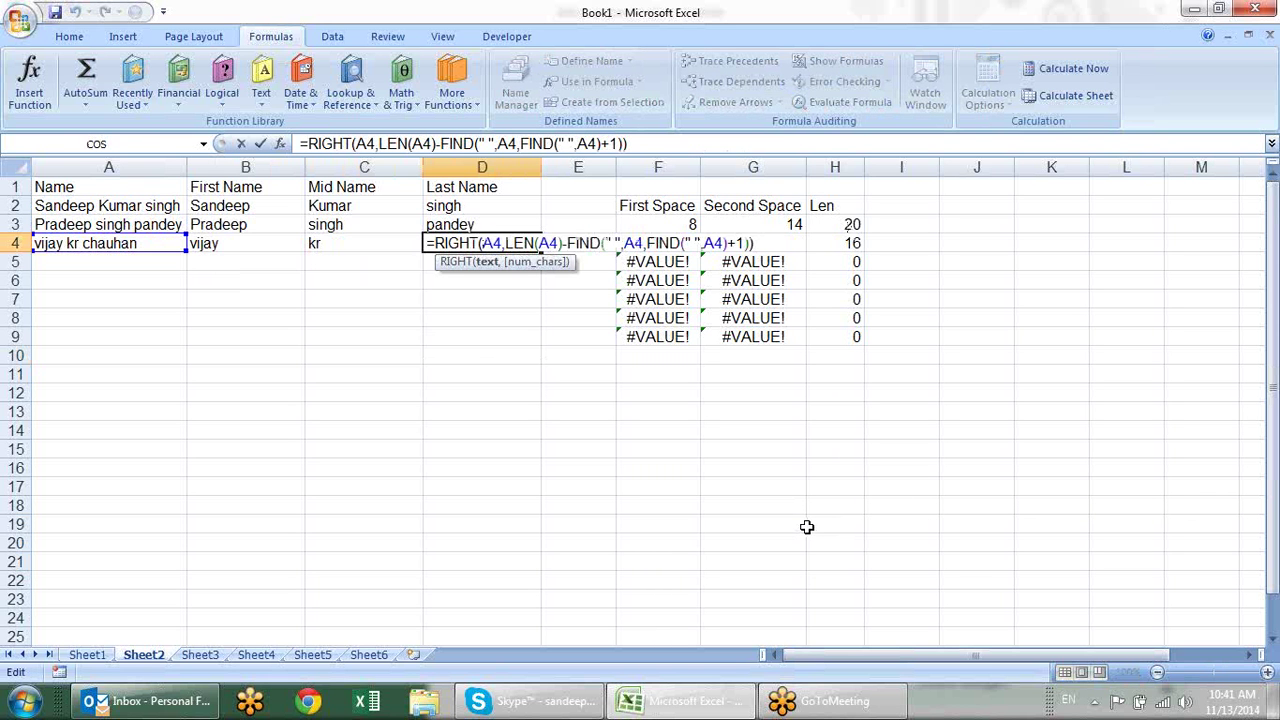
pyautogui.hotkey('ctrl', 'Return')
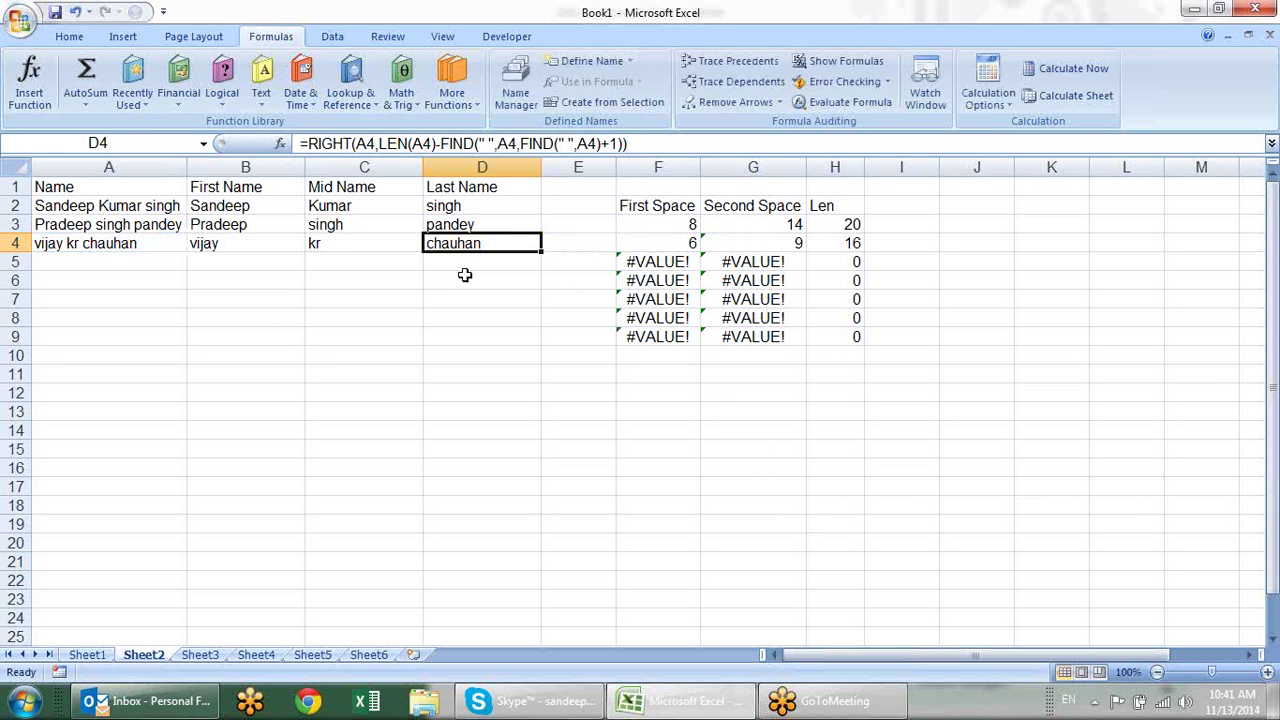
pyautogui.press('F2')
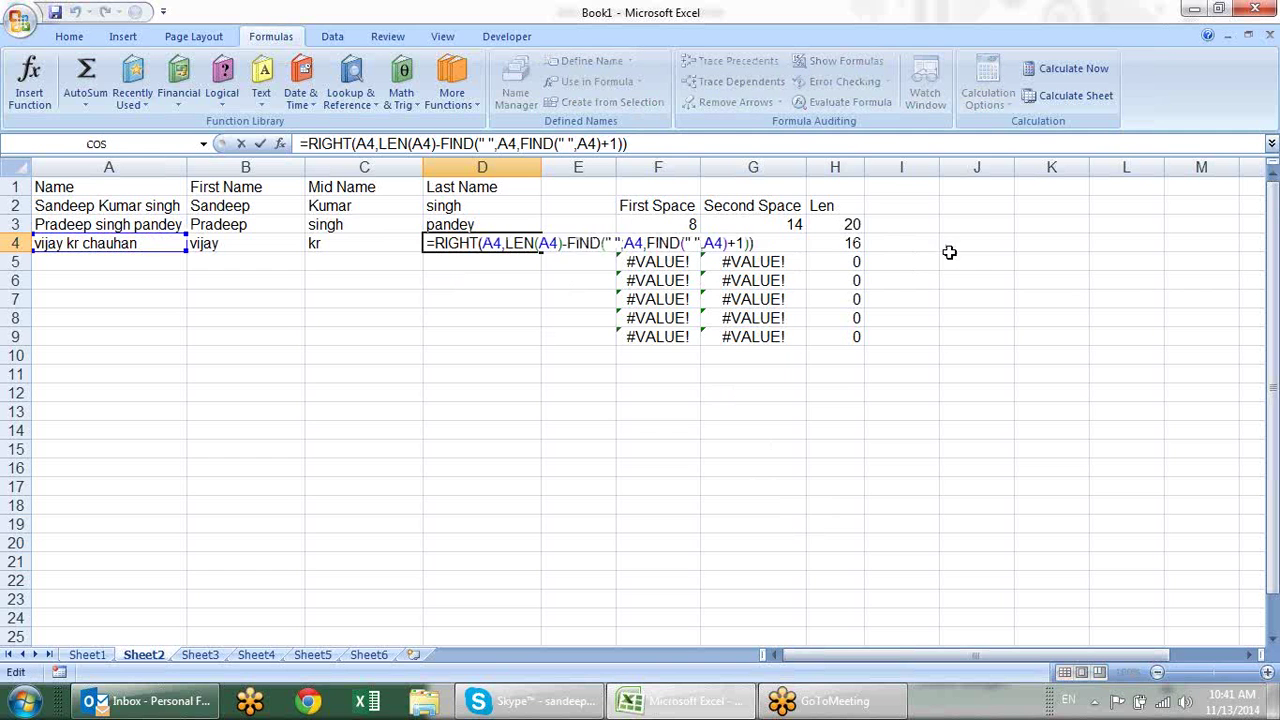
pyautogui.press('Escape')
pyautogui.click(379, 243)
pyautogui.press('F2')
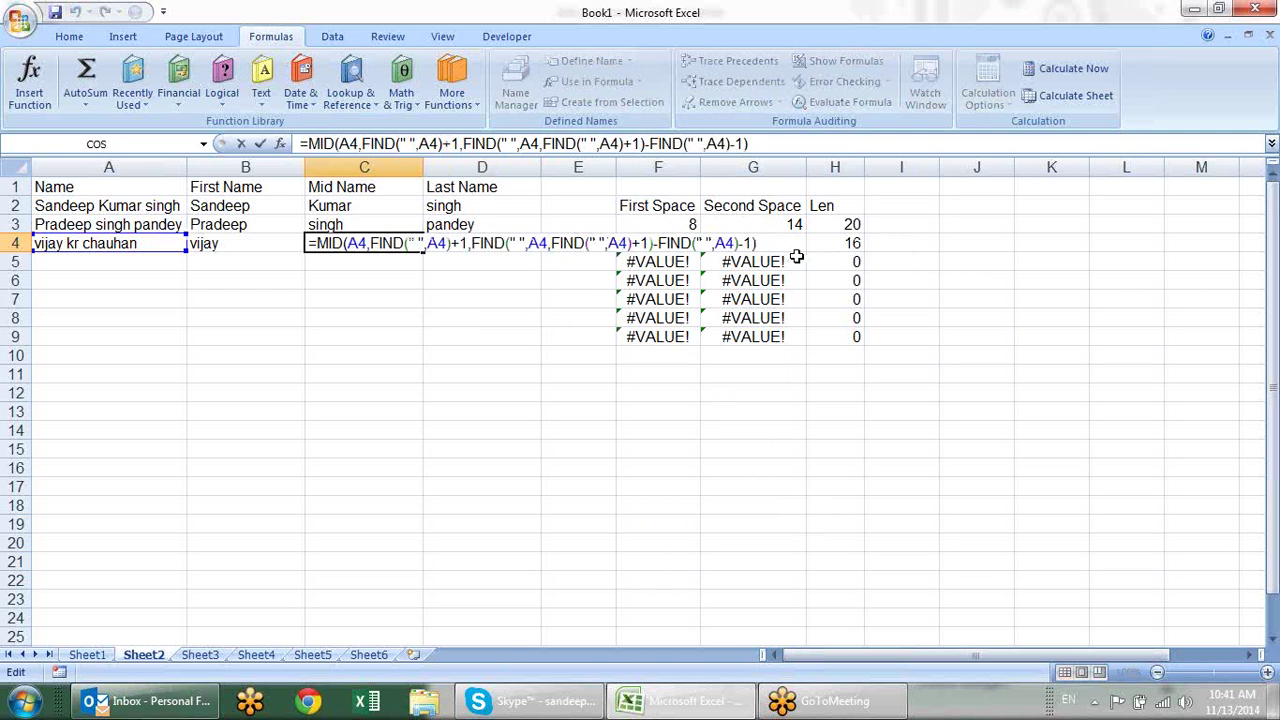
pyautogui.press('Escape')
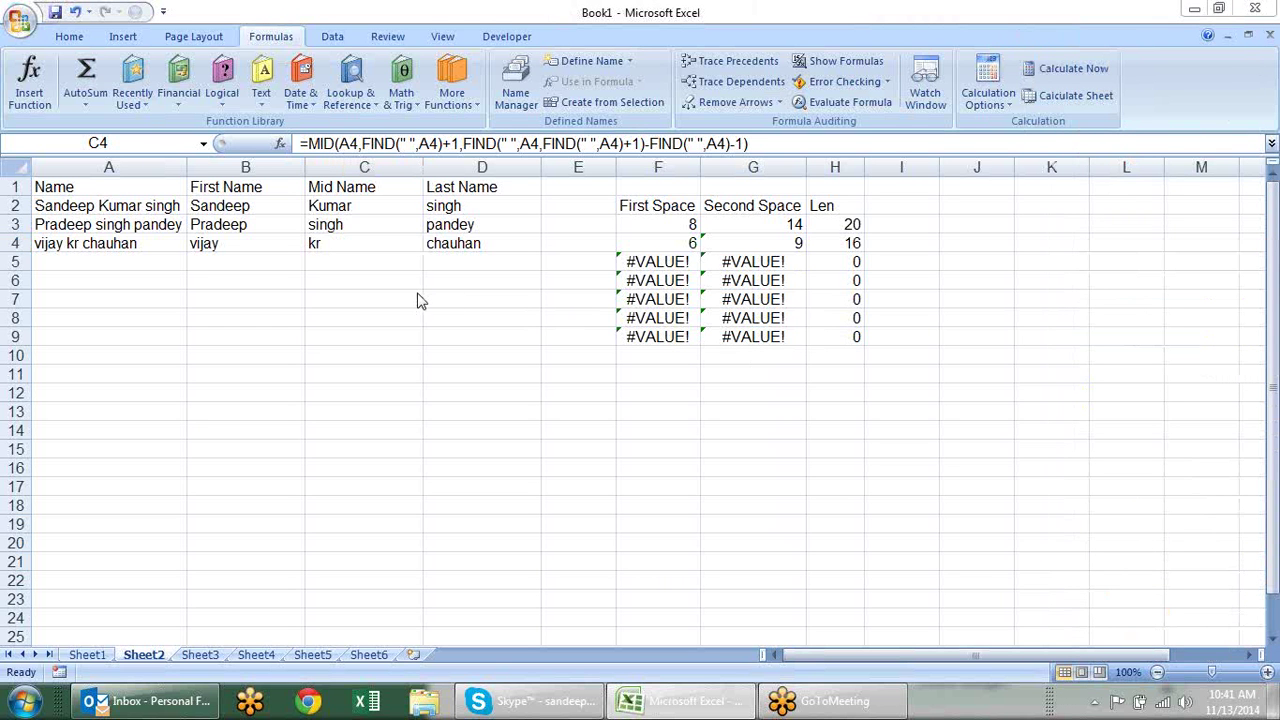
pyautogui.click(452, 245)
pyautogui.click(394, 248)
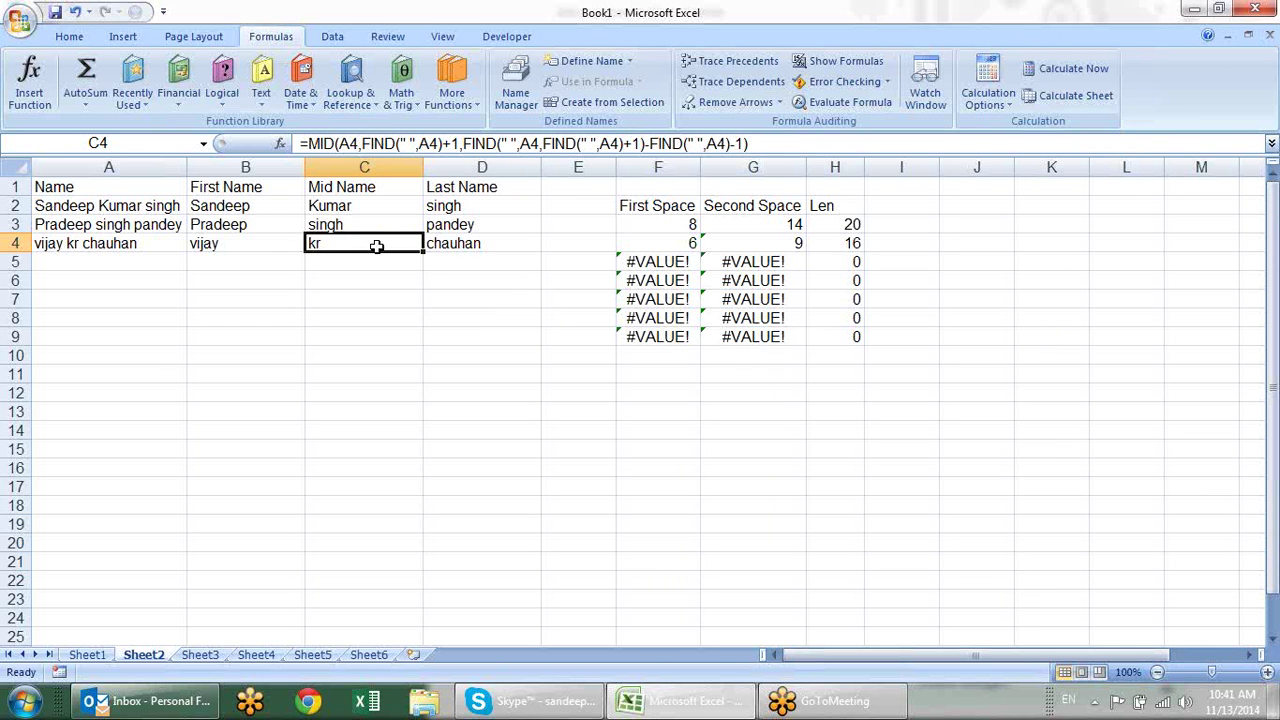
pyautogui.click(264, 248)
pyautogui.click(331, 238)
pyautogui.click(486, 241)
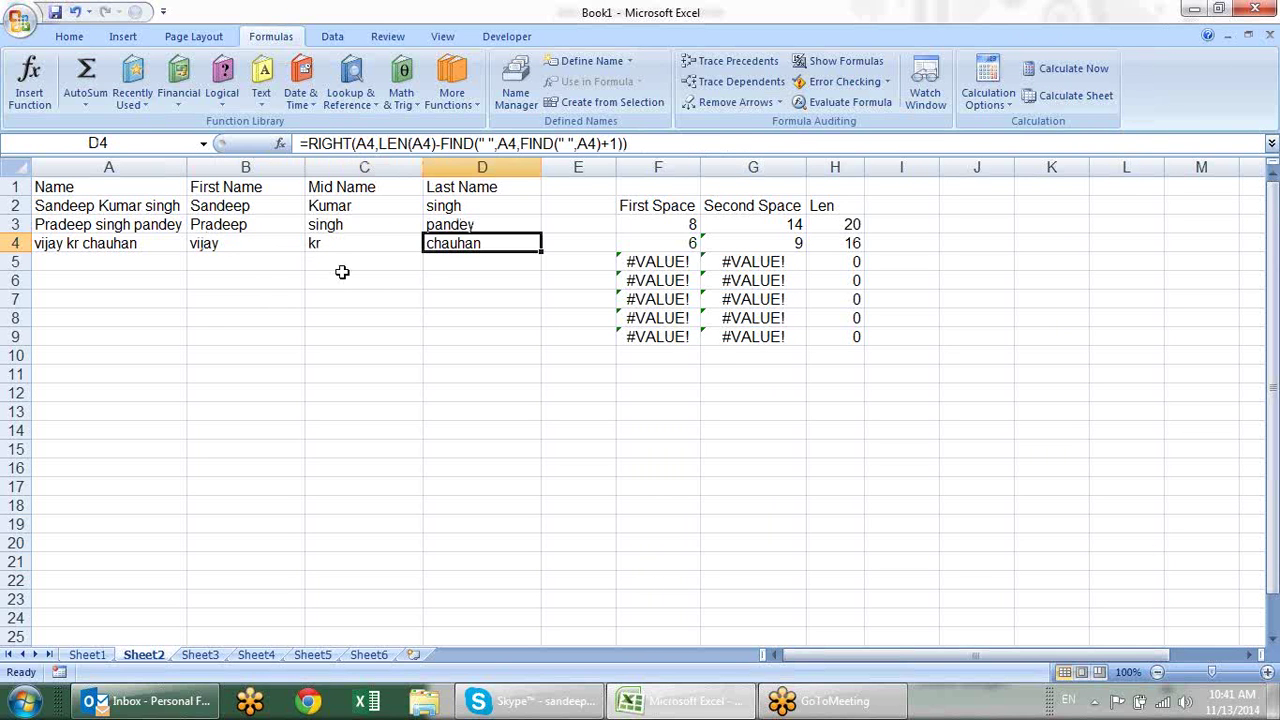
pyautogui.click(154, 260)
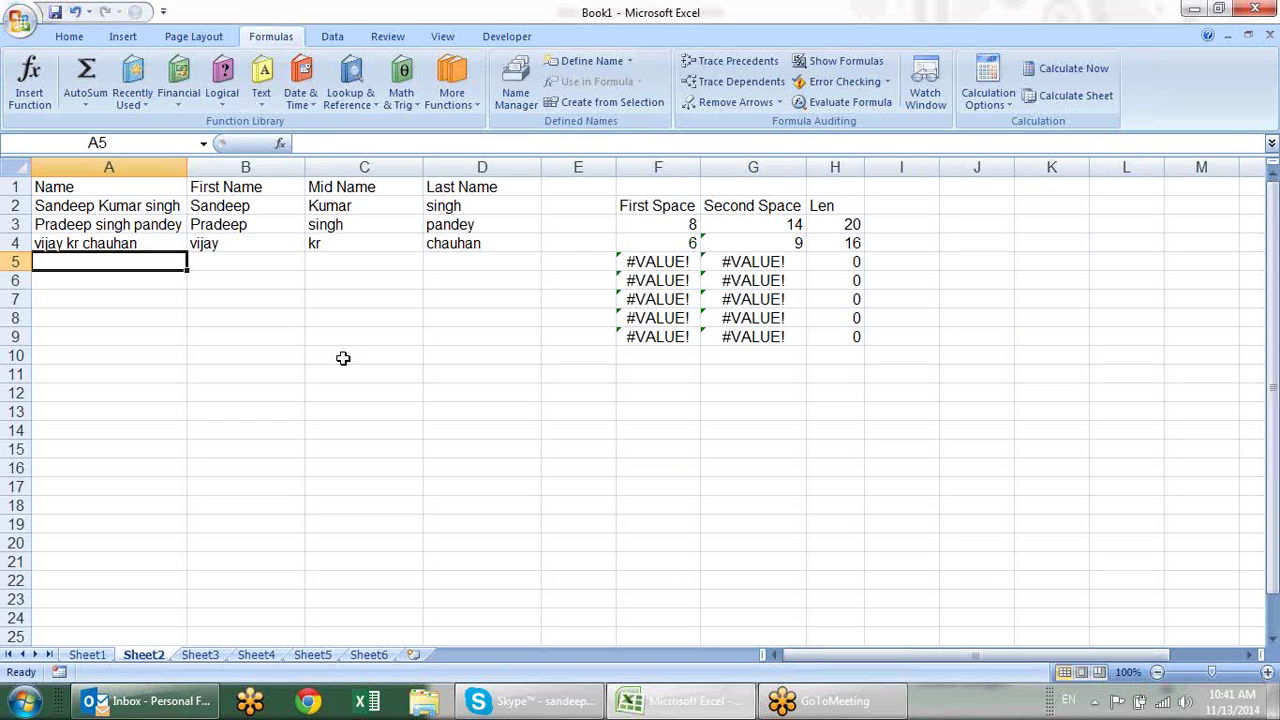
# Enter a two-word name in A5 and fill row 4's split formulas into B5:D5.
pyautogui.write('rizu')
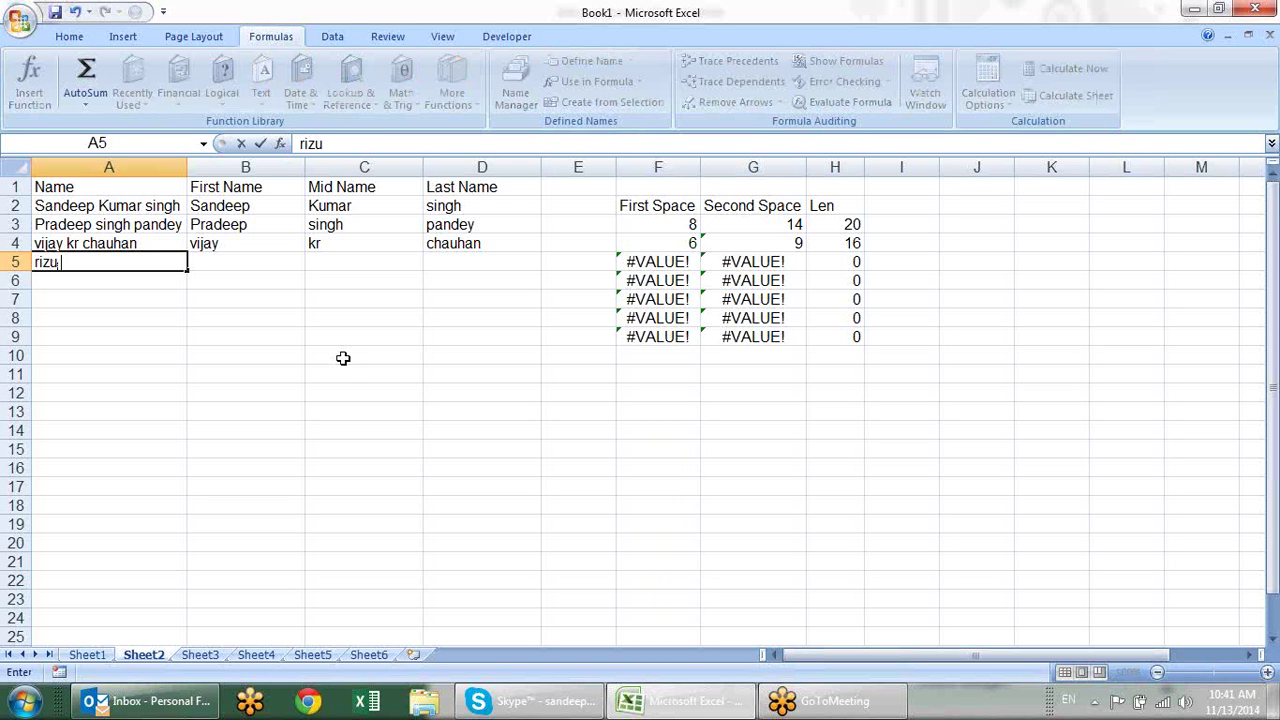
pyautogui.write(' yadav')
pyautogui.press('Return')
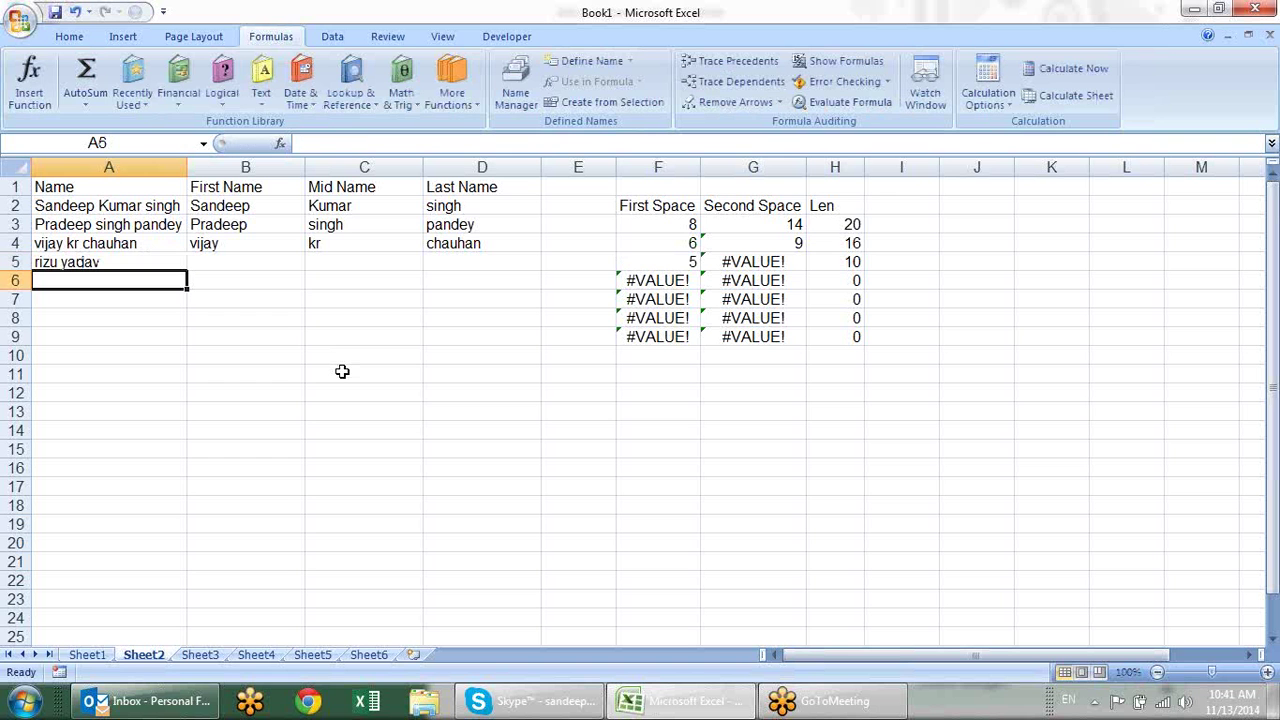
pyautogui.click(293, 266)
pyautogui.moveTo(293, 266); pyautogui.dragTo(471, 262)
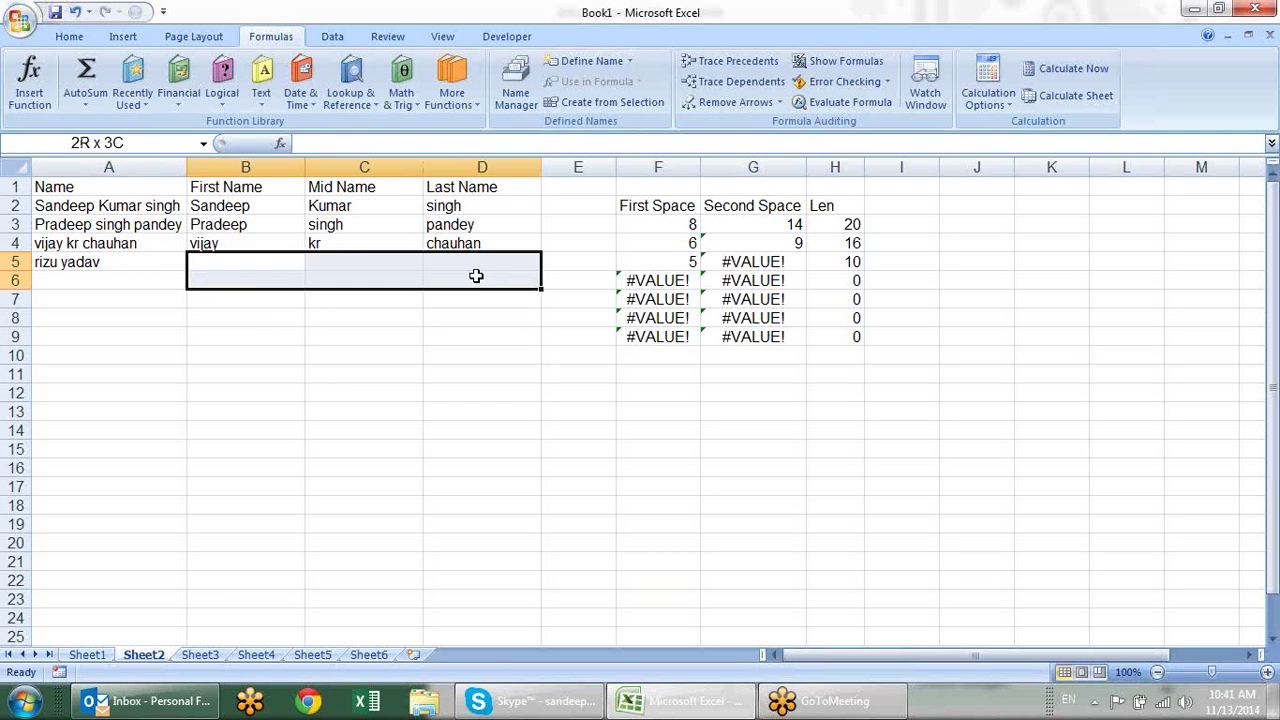
pyautogui.hotkey('ctrl', 'd')
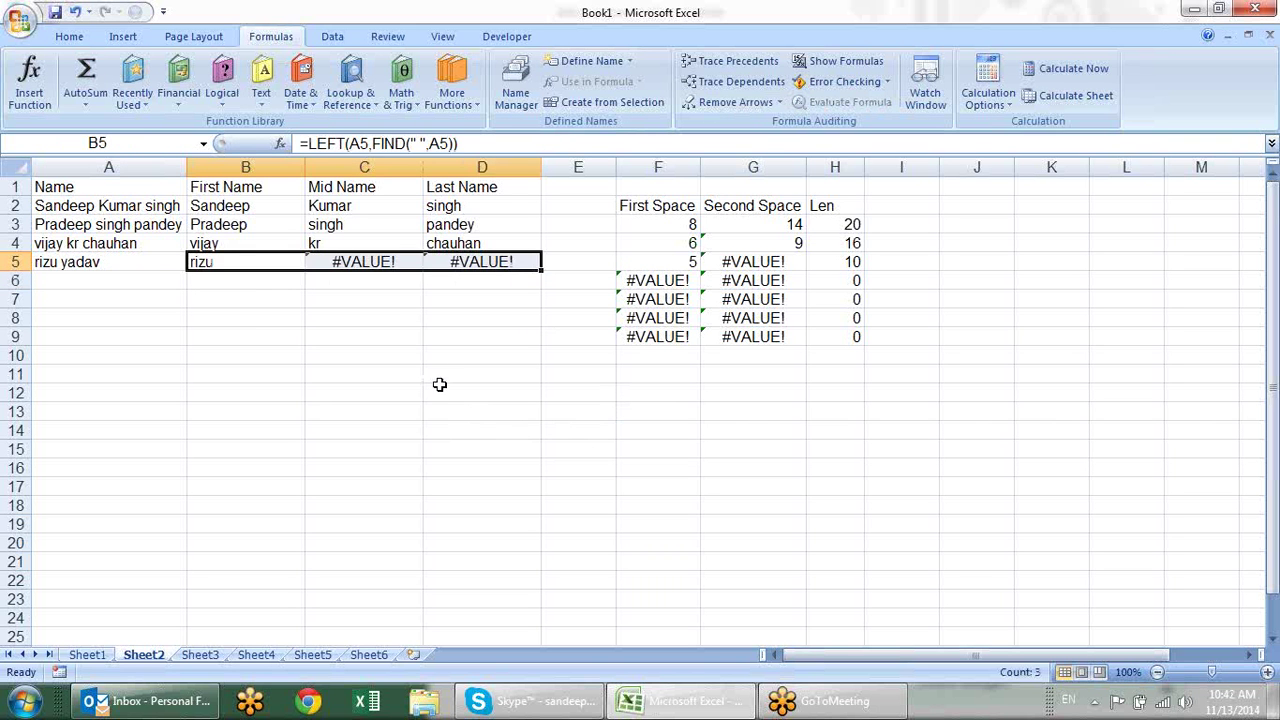
pyautogui.click(437, 372)
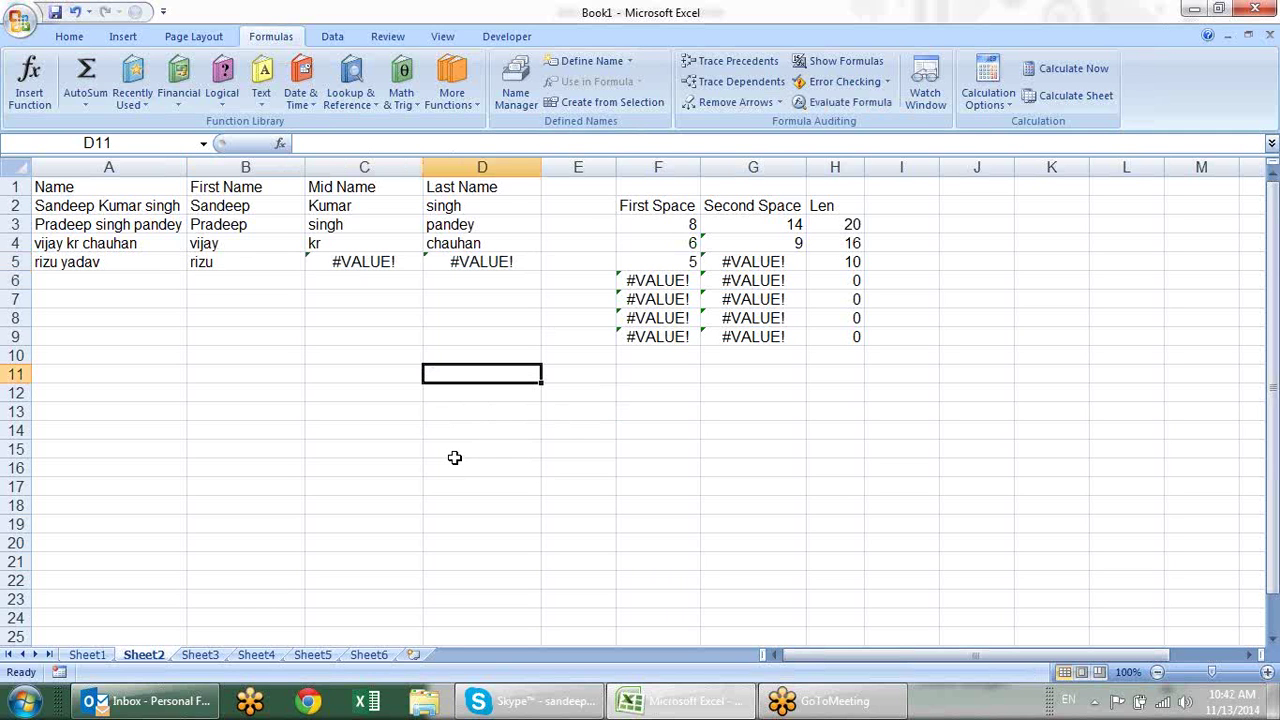
# Inspect row 5: B5 extracts the first name while C5 and D5 return #VALUE!
pyautogui.click(55, 264)
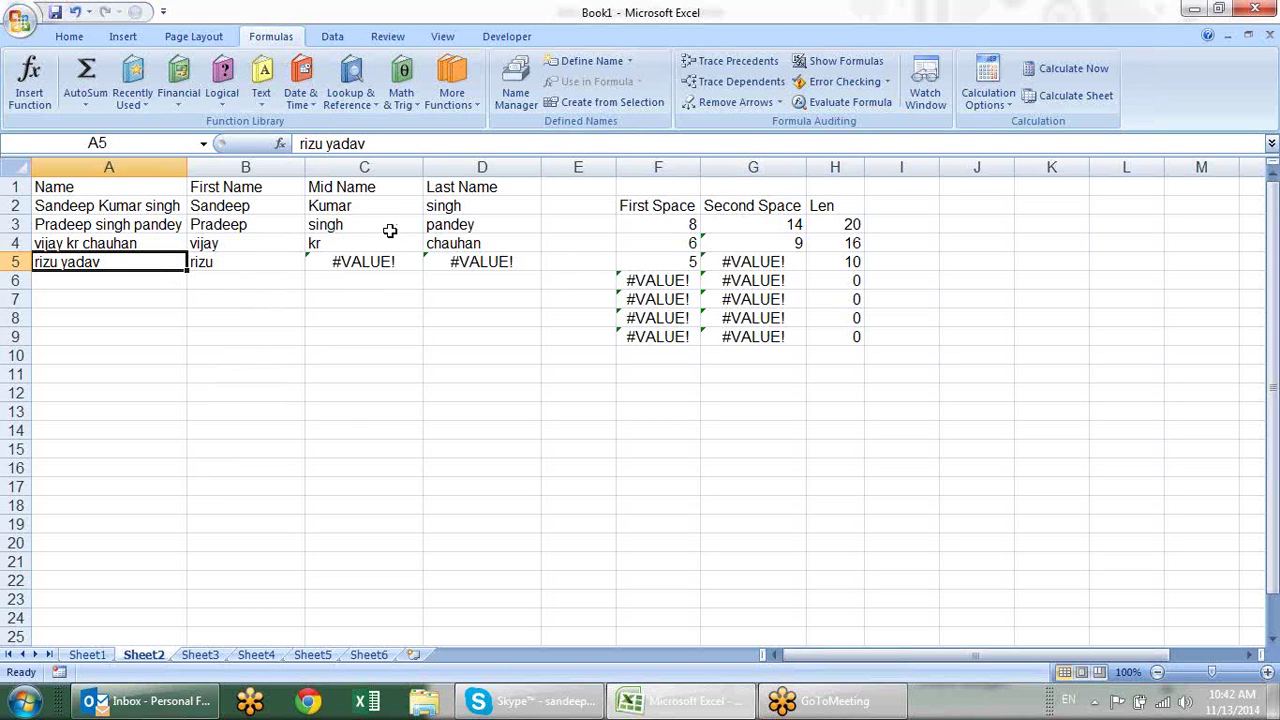
pyautogui.click(273, 276)
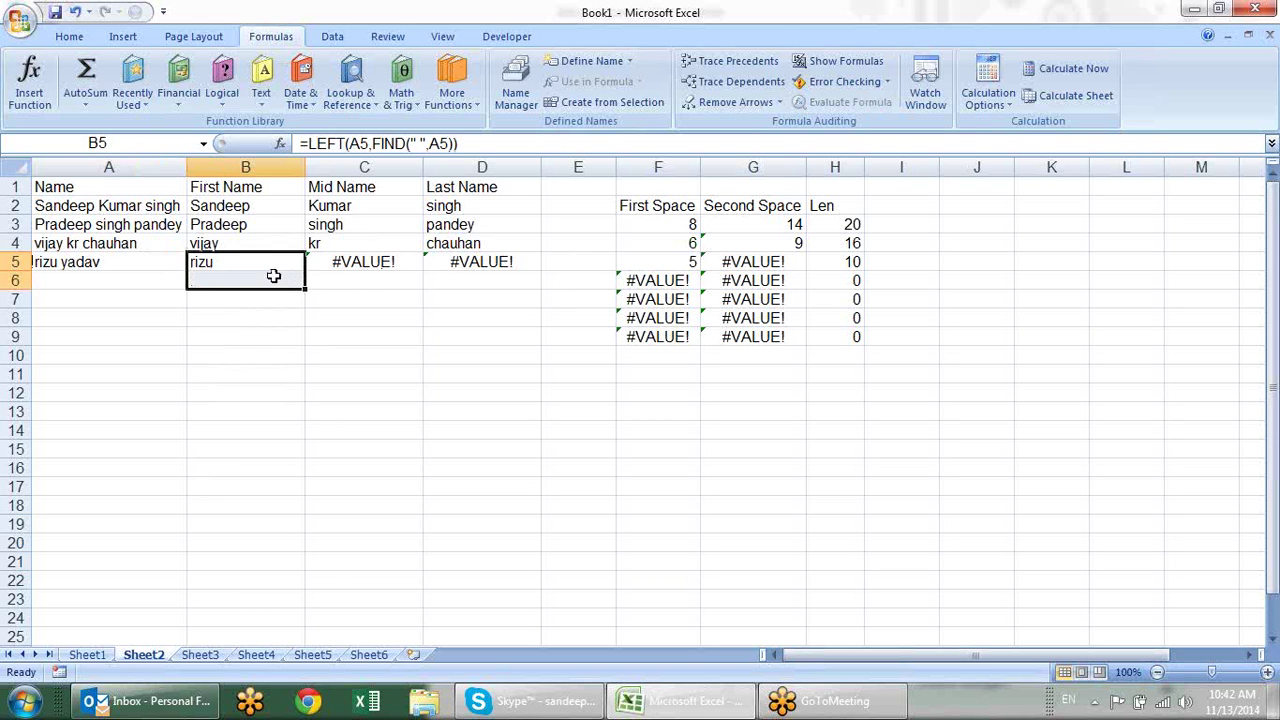
pyautogui.click(365, 264)
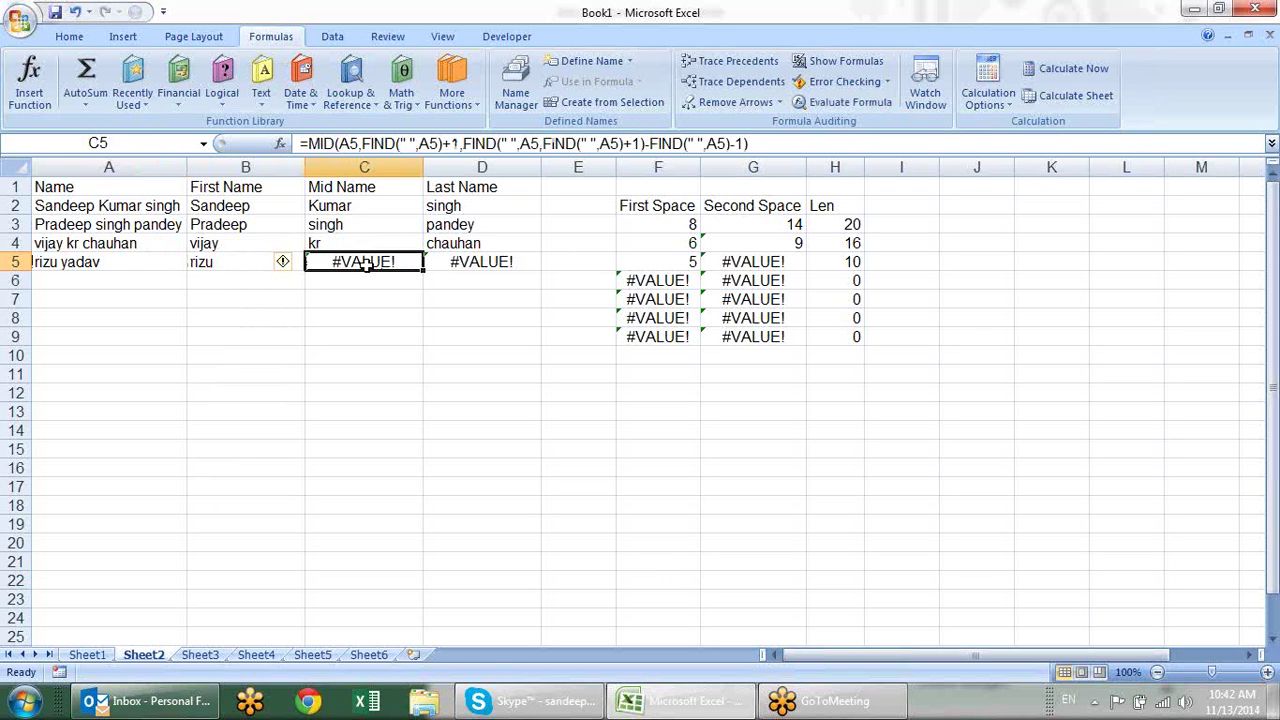
pyautogui.click(462, 262)
pyautogui.click(290, 262)
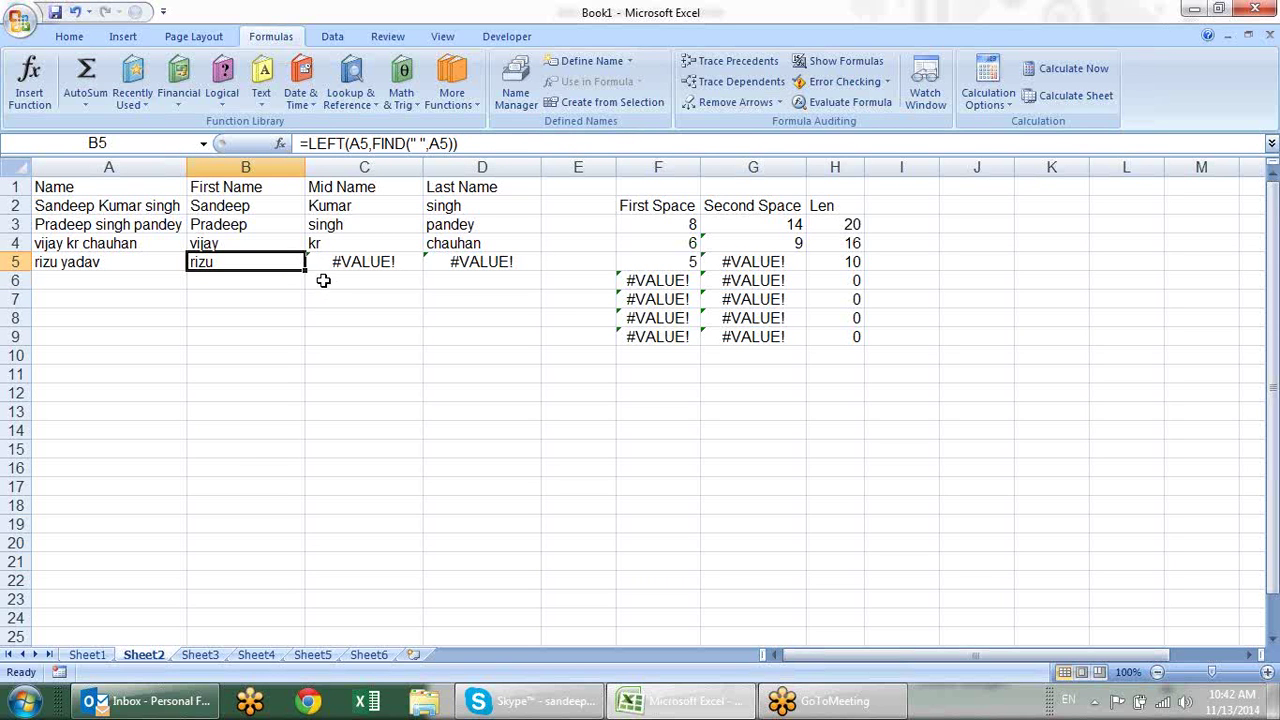
pyautogui.click(331, 265)
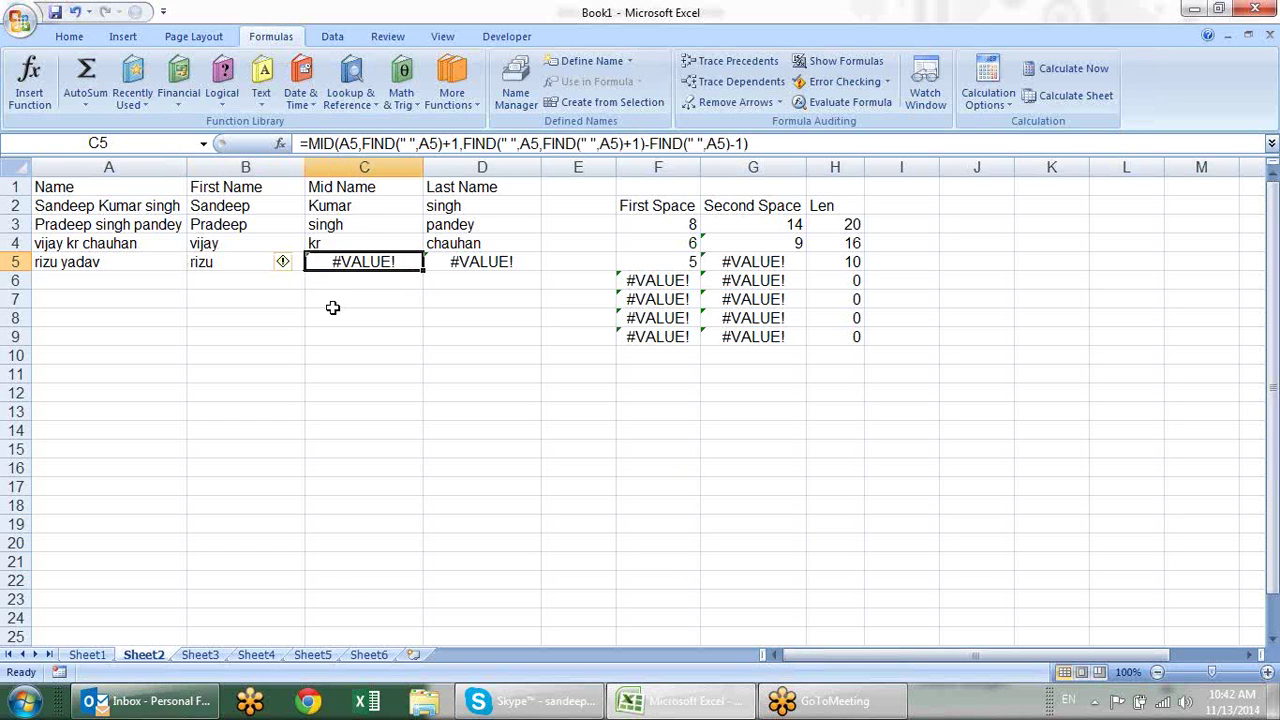
pyautogui.click(334, 185)
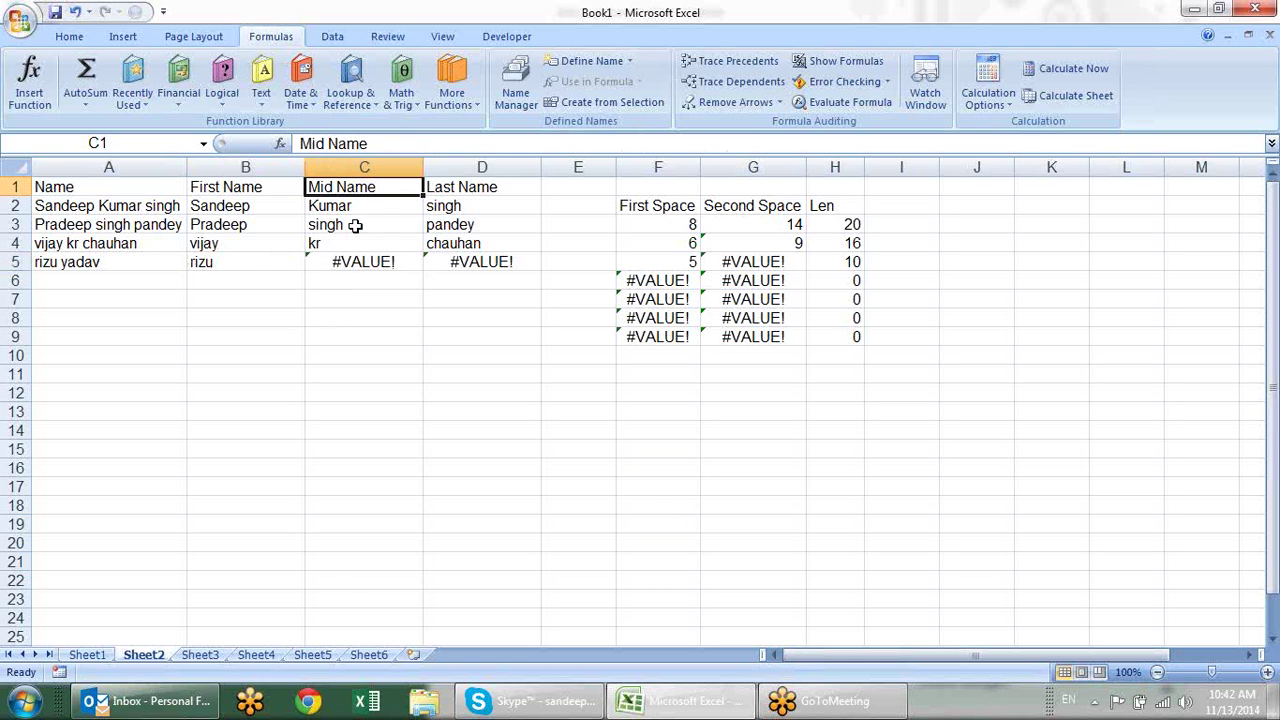
pyautogui.click(372, 260)
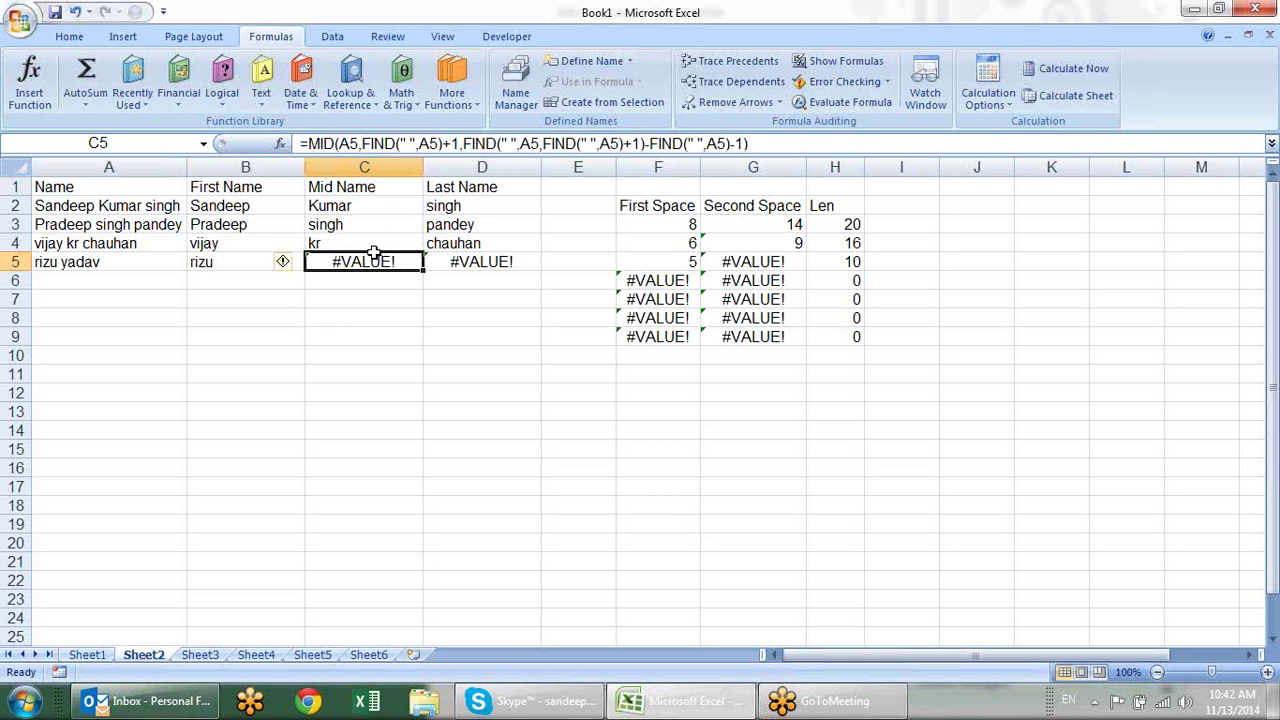
# Wrap C5's middle-name formula in IFERROR so it shows blank instead of #VALUE!
pyautogui.click(310, 145)
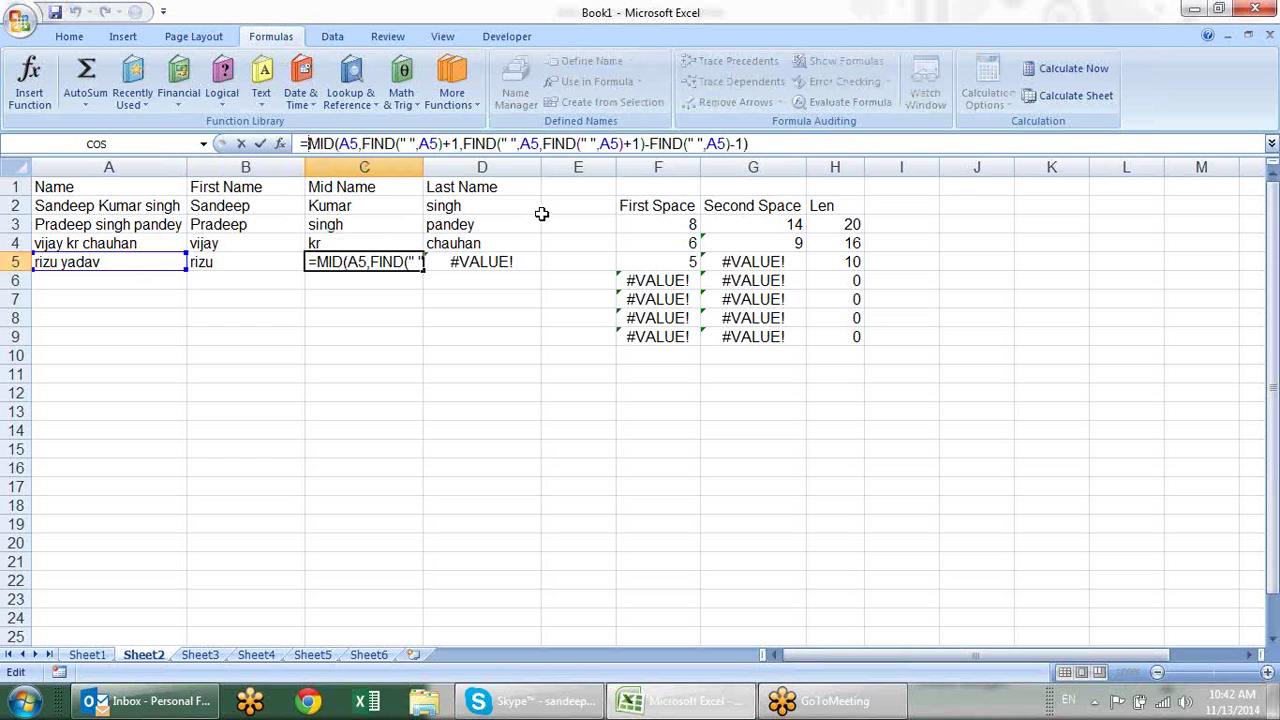
pyautogui.write('if')
pyautogui.press('Down')
pyautogui.press('Tab')
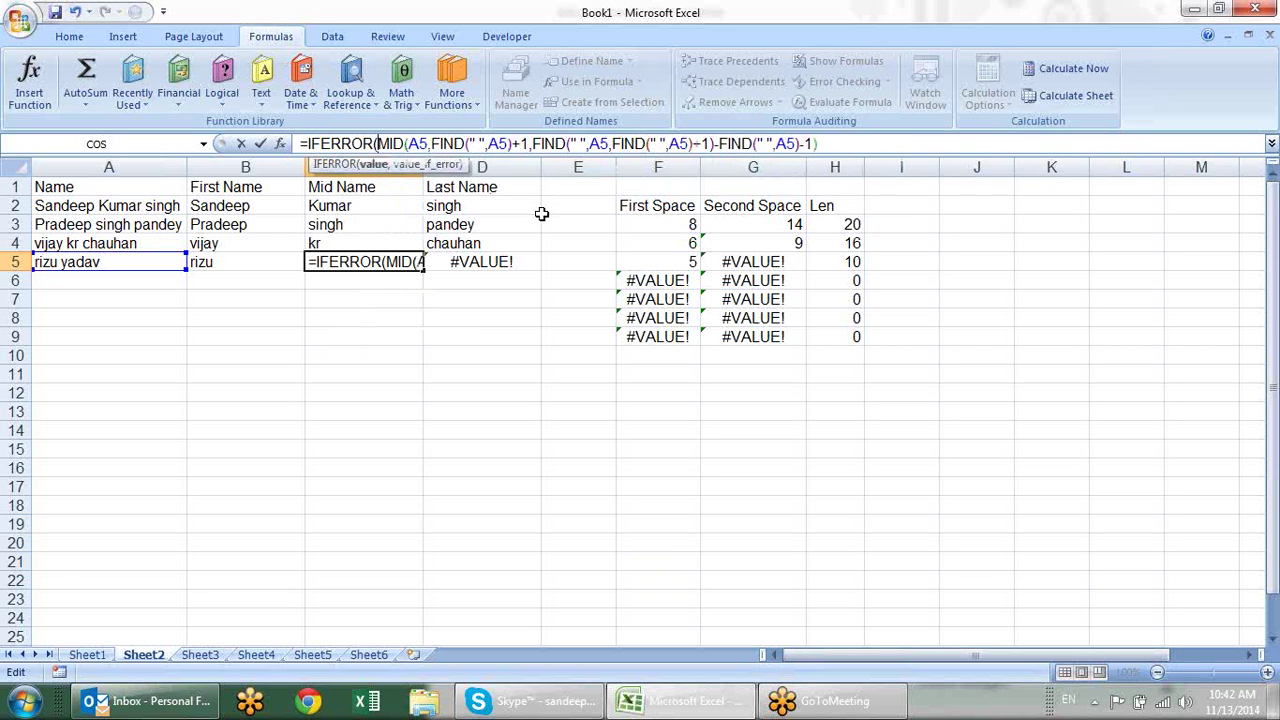
pyautogui.click(856, 147)
pyautogui.write(',')
pyautogui.press('Return')
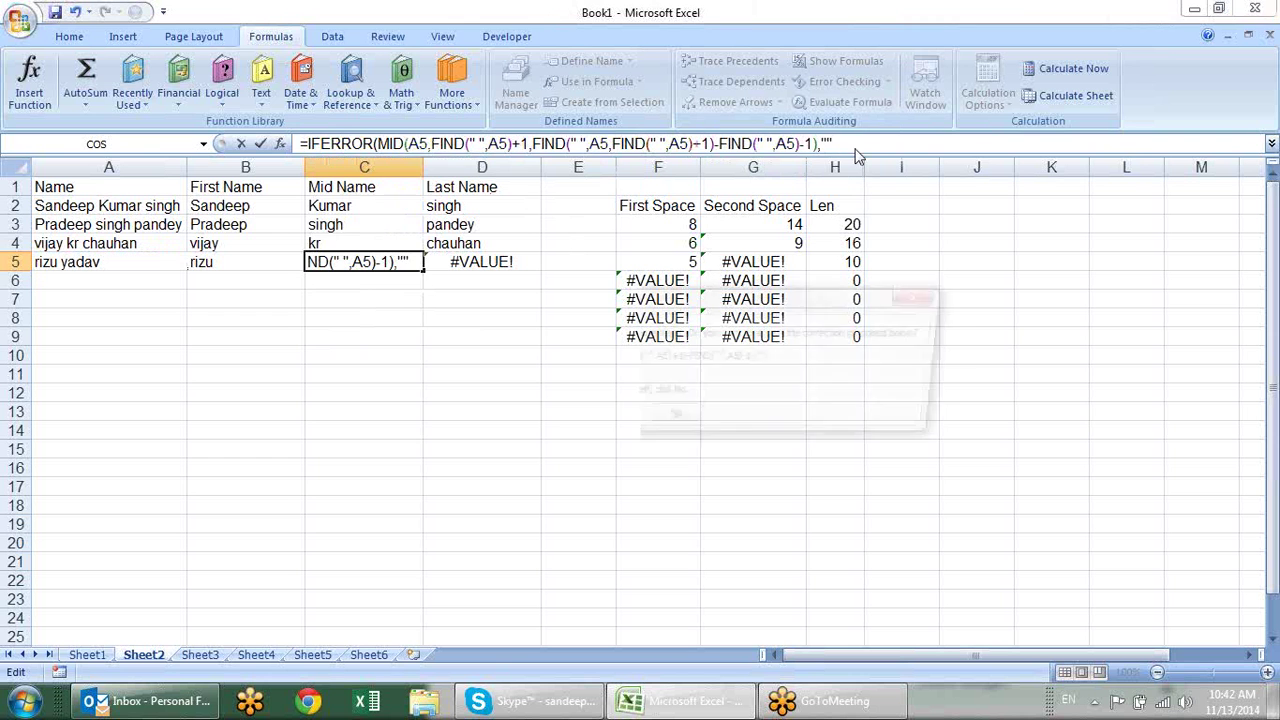
pyautogui.press('Return')
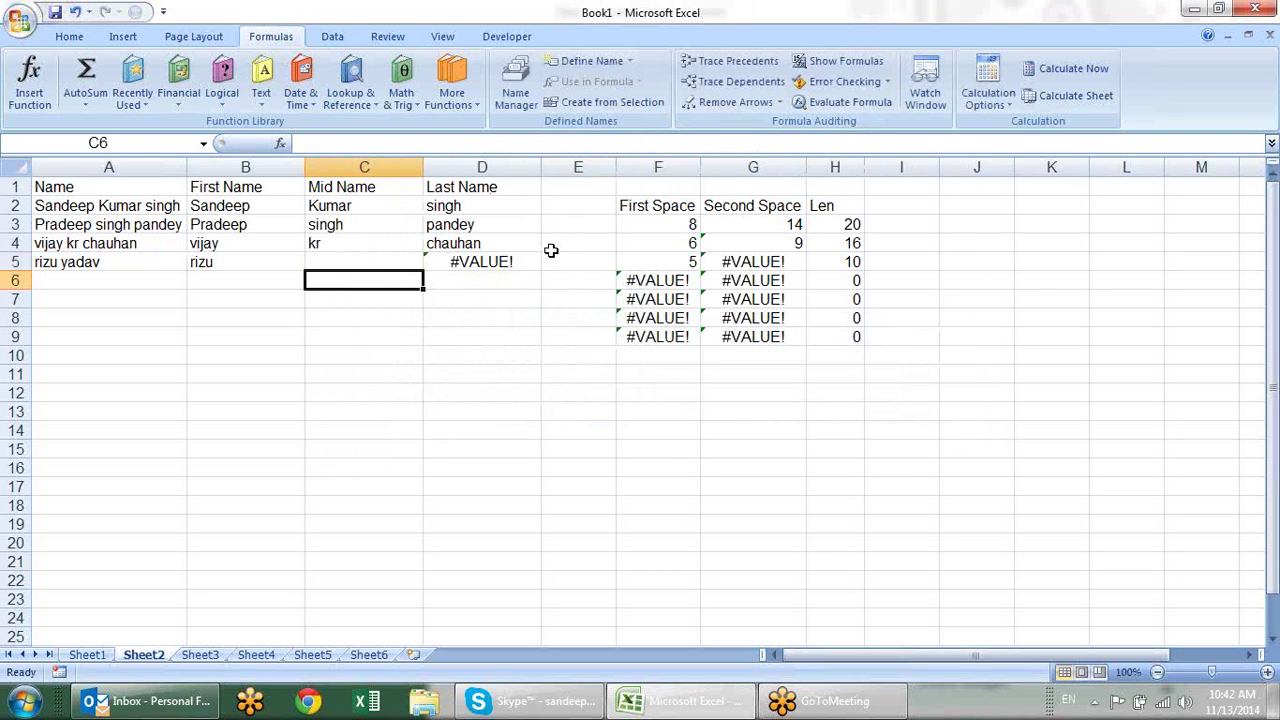
# Start wrapping D5's RIGHT last-name formula in IFERROR.
pyautogui.click(531, 259)
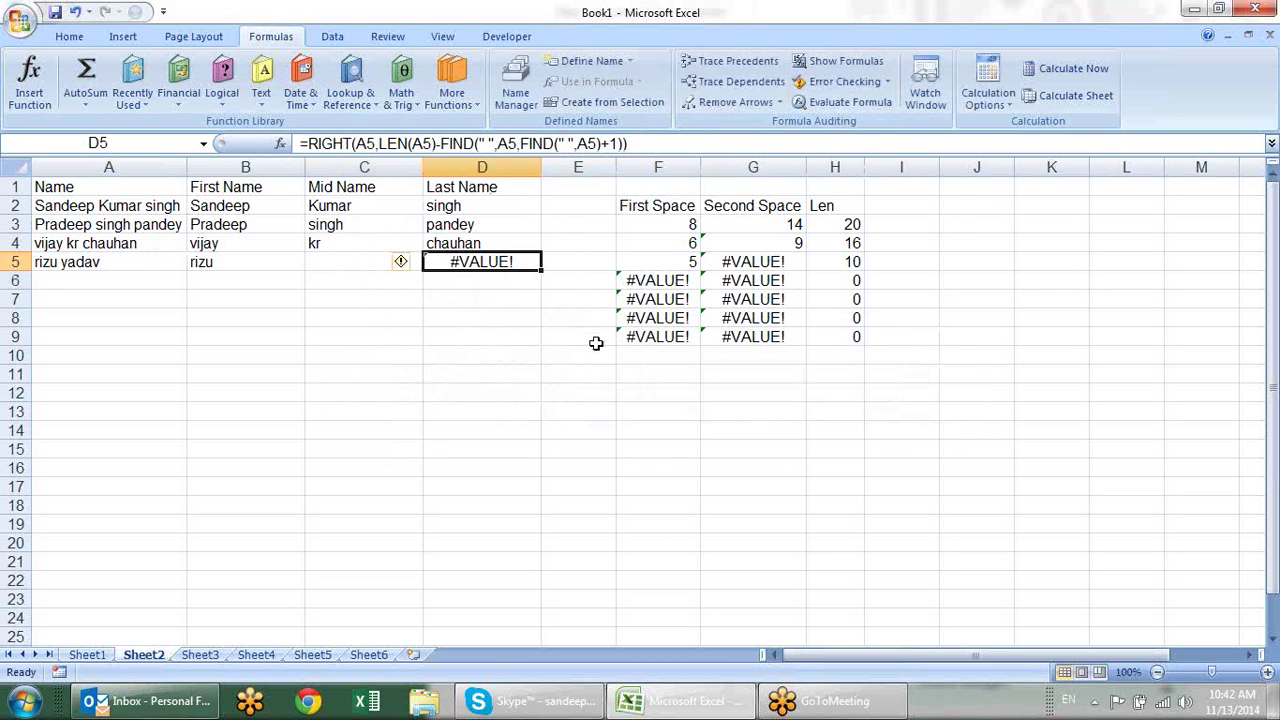
pyautogui.press('F2')
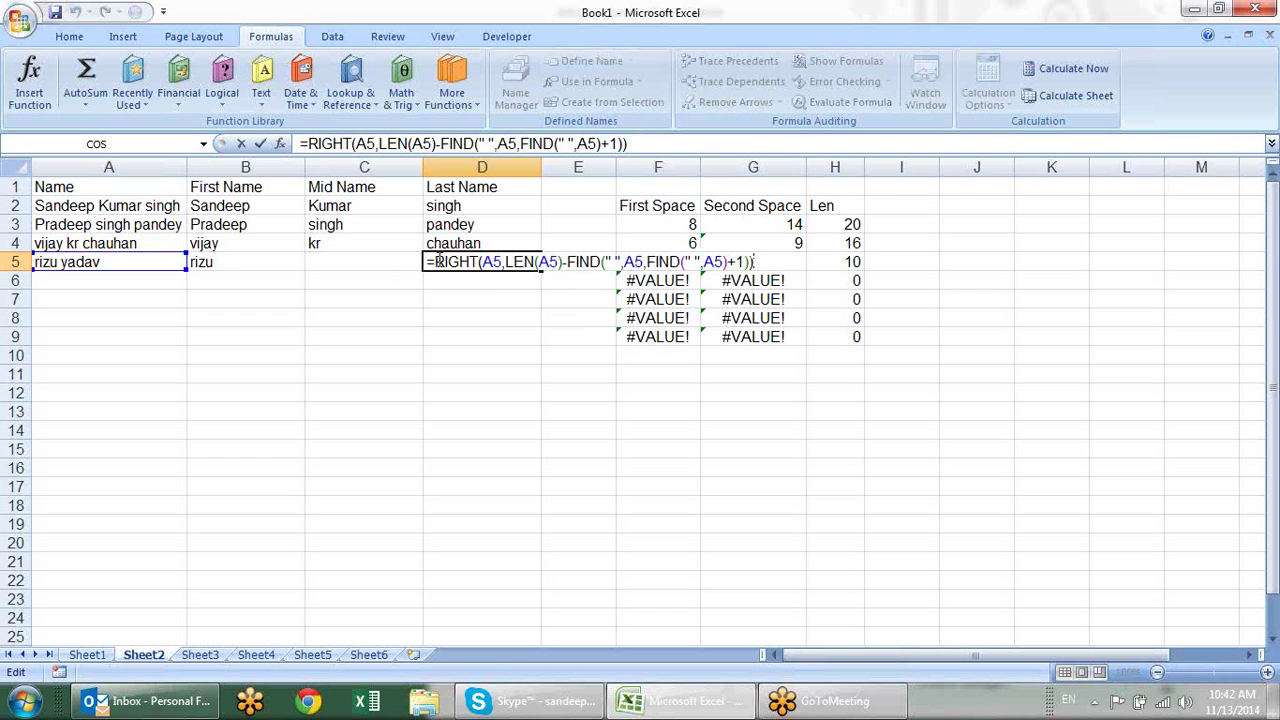
pyautogui.click(441, 262)
pyautogui.write('if')
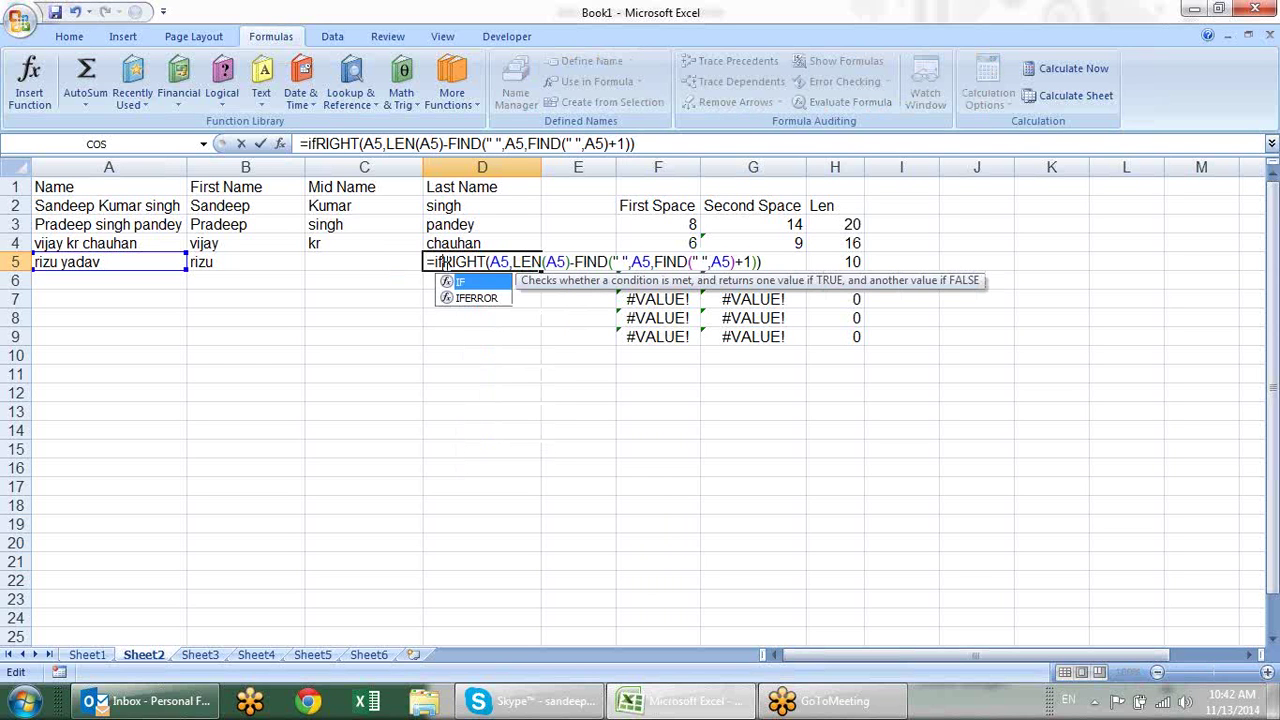
pyautogui.press('Down')
pyautogui.press('Tab')
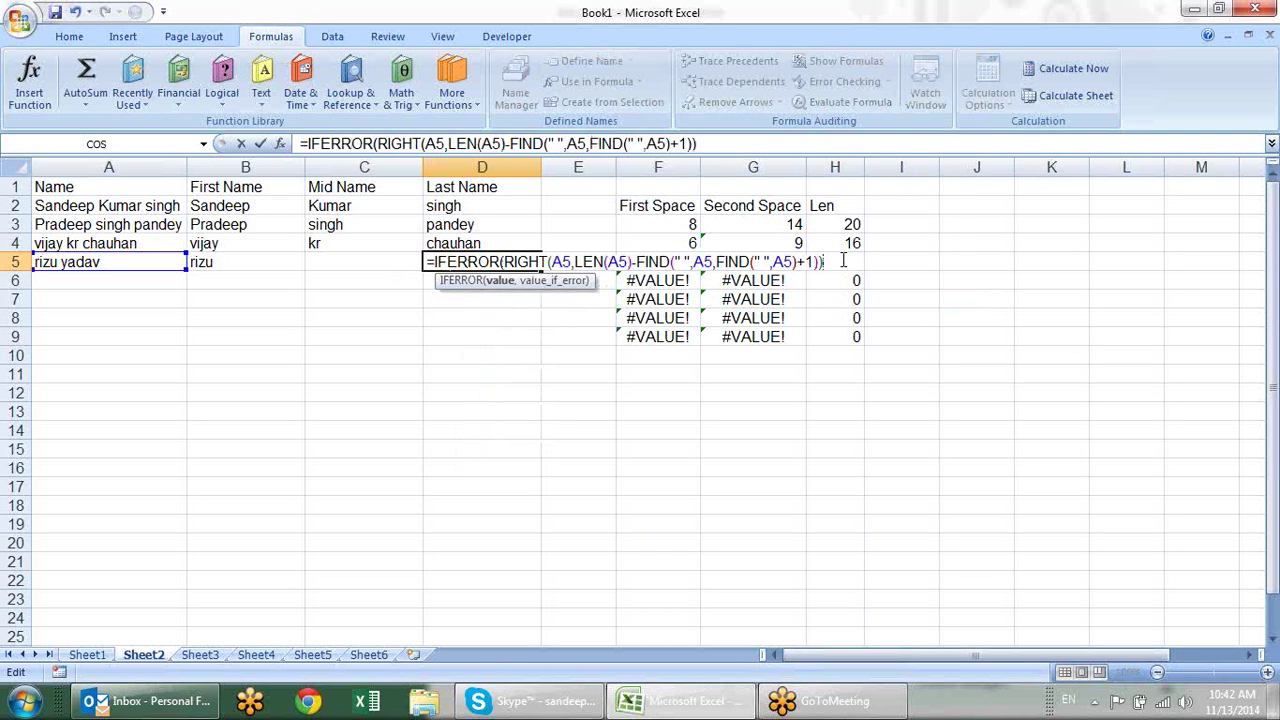
pyautogui.write(',')
# Add the fallback RIGHT(A5,LEN(A5)-FIND(" ",A5)) so D5 shows the last name.
pyautogui.write('RIGHT(')
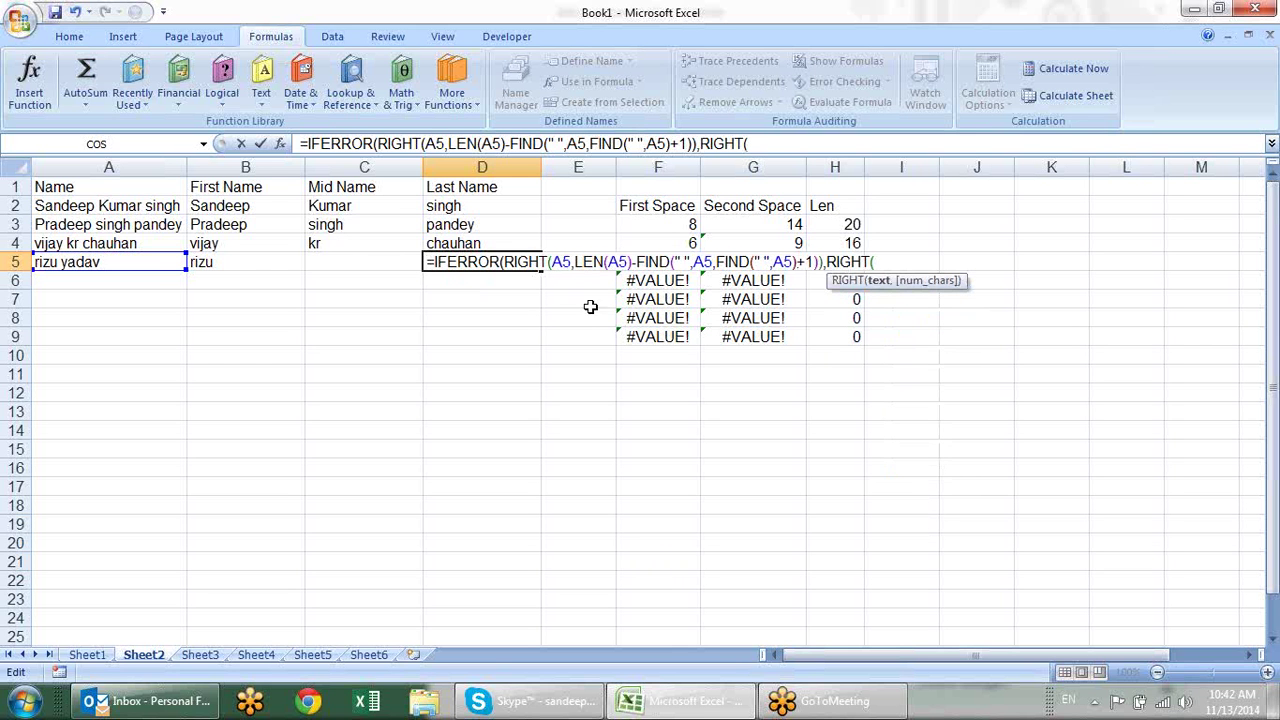
pyautogui.click(129, 260)
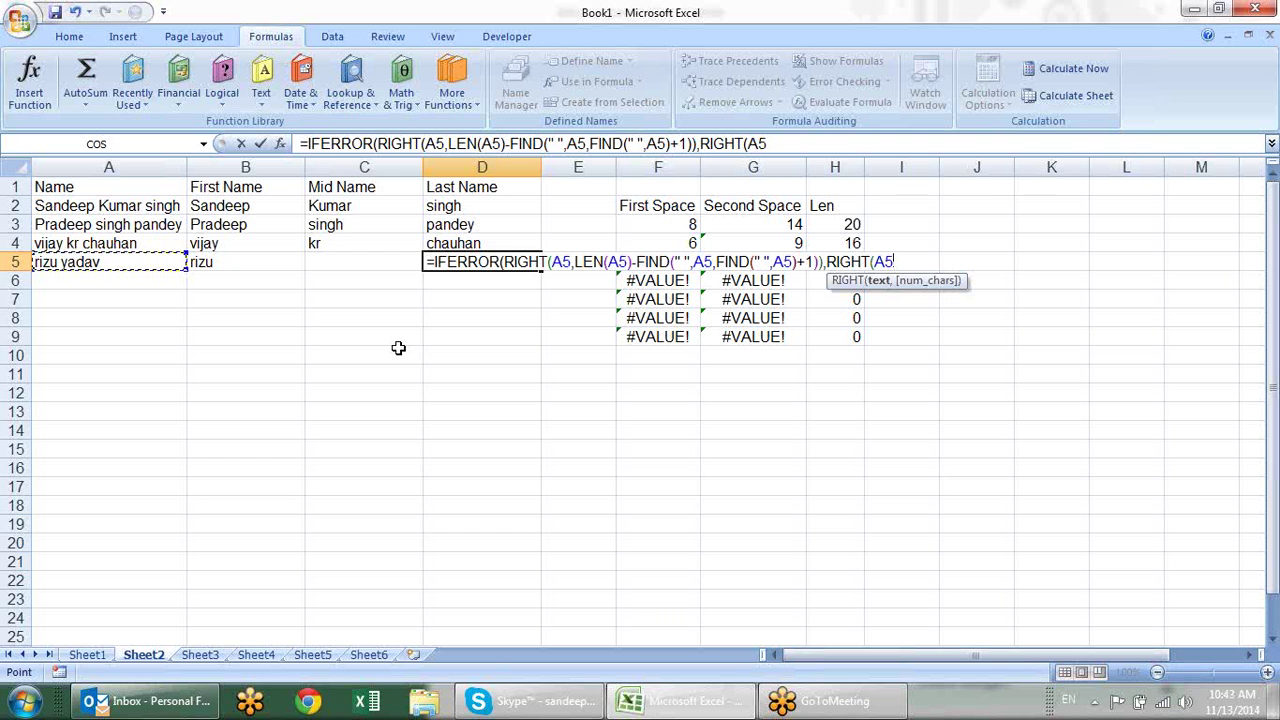
pyautogui.write(',')
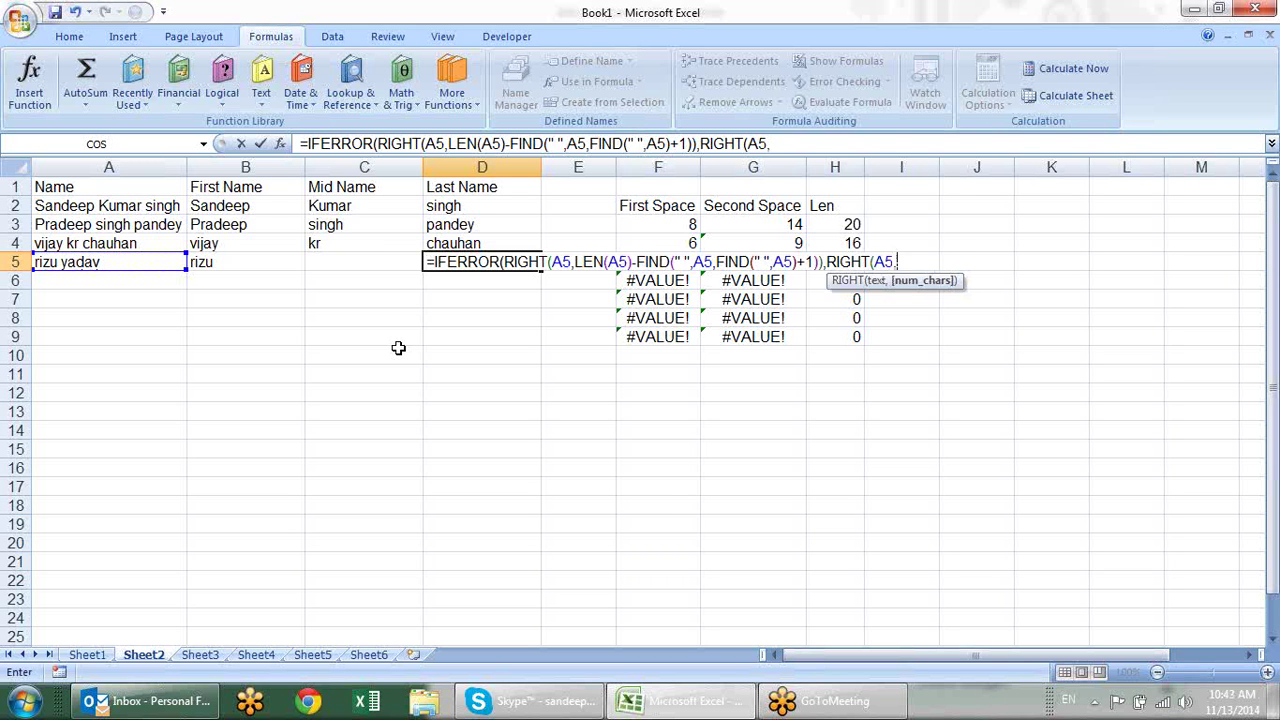
pyautogui.write('len')
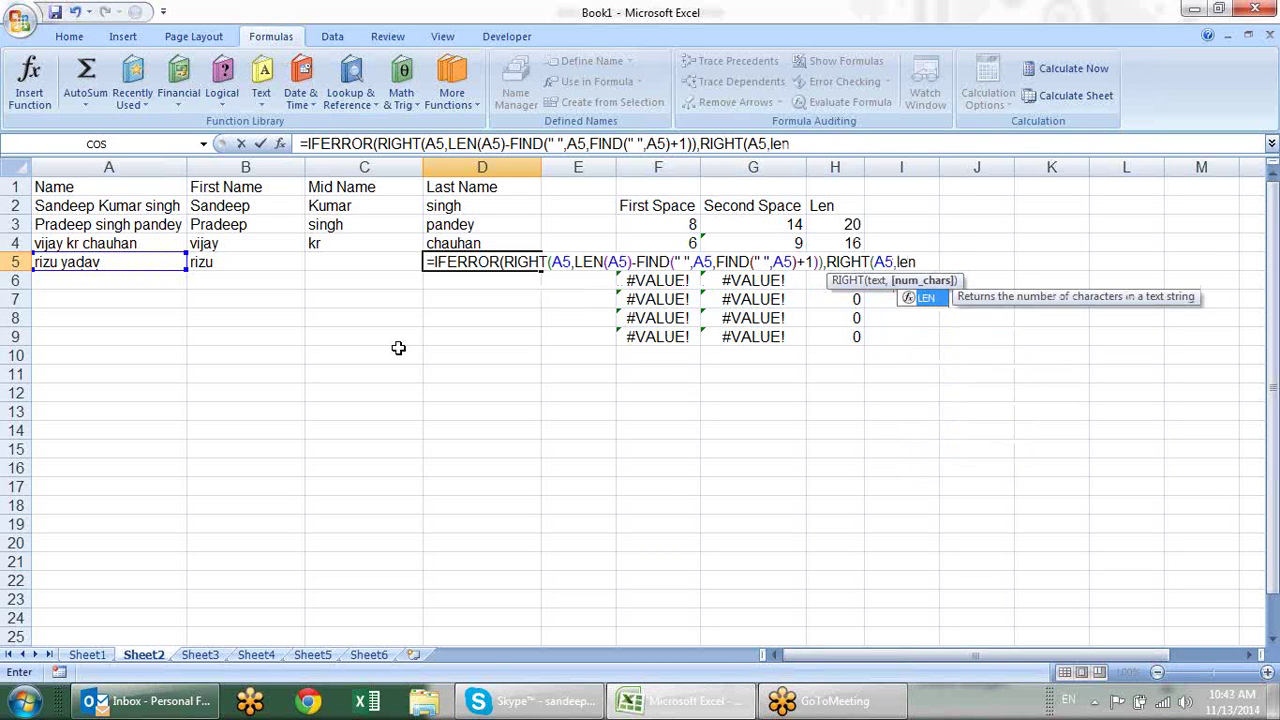
pyautogui.press('Tab')
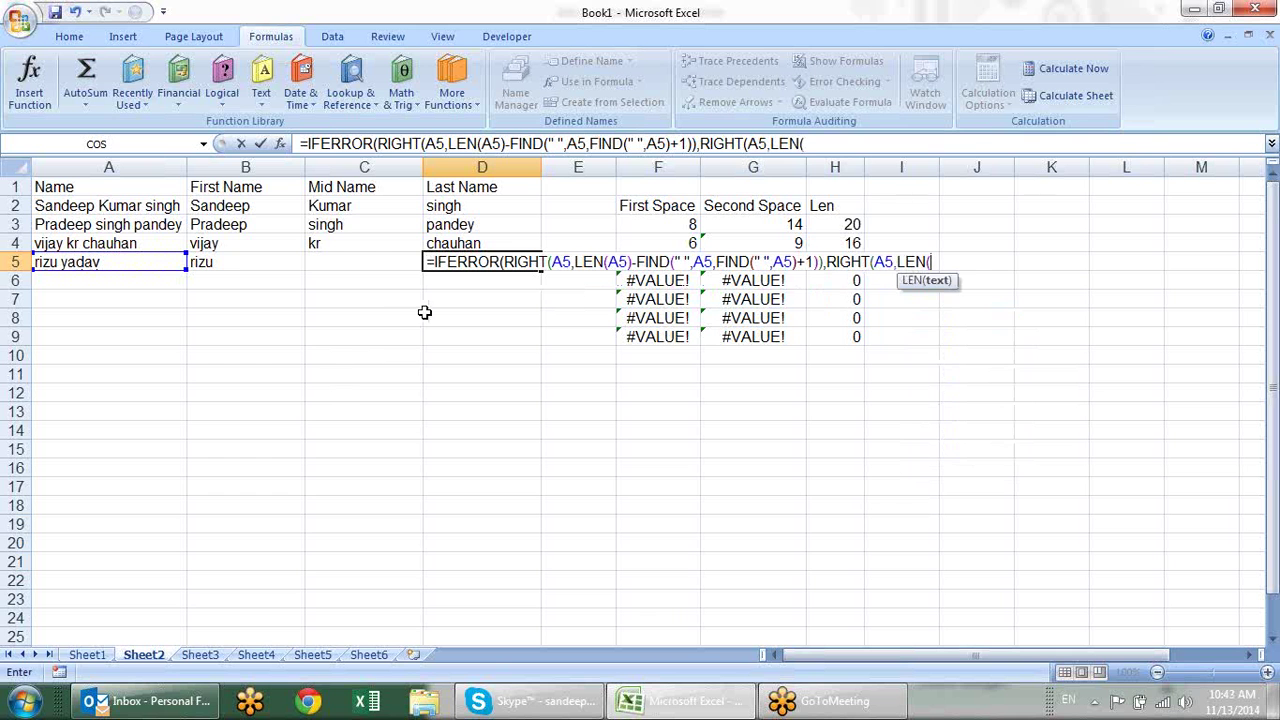
pyautogui.click(111, 261)
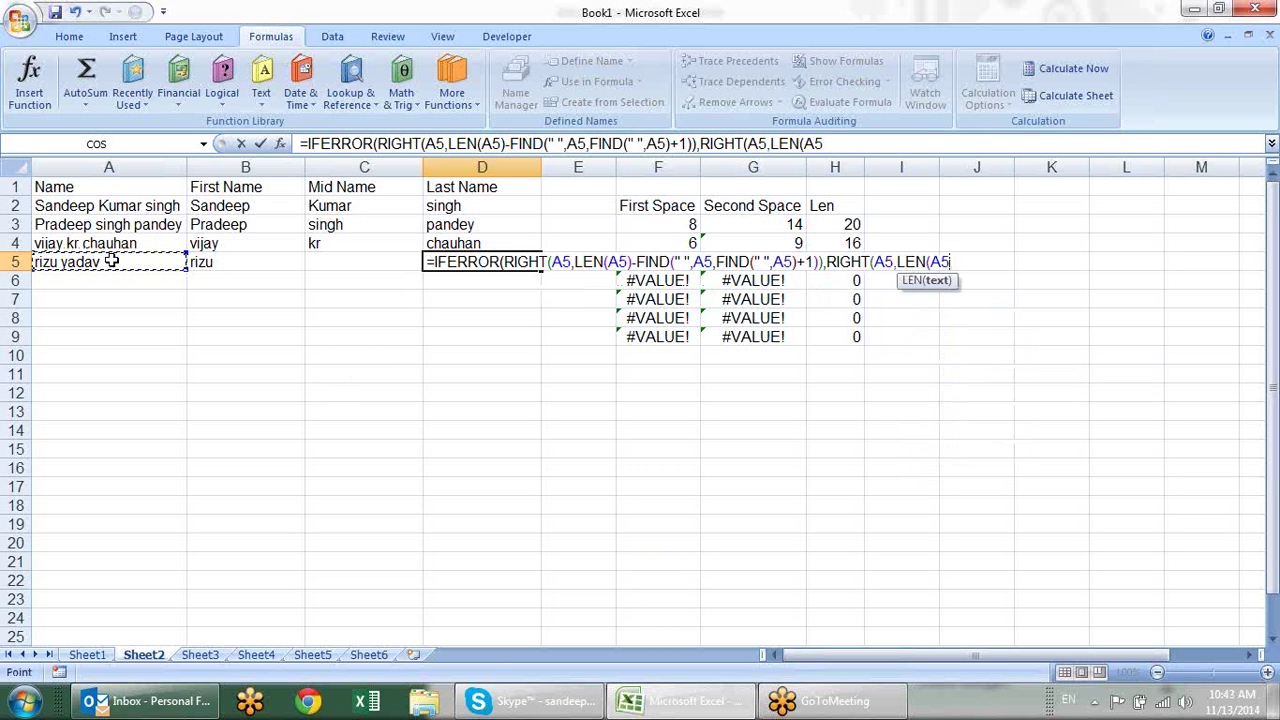
pyautogui.write(')-')
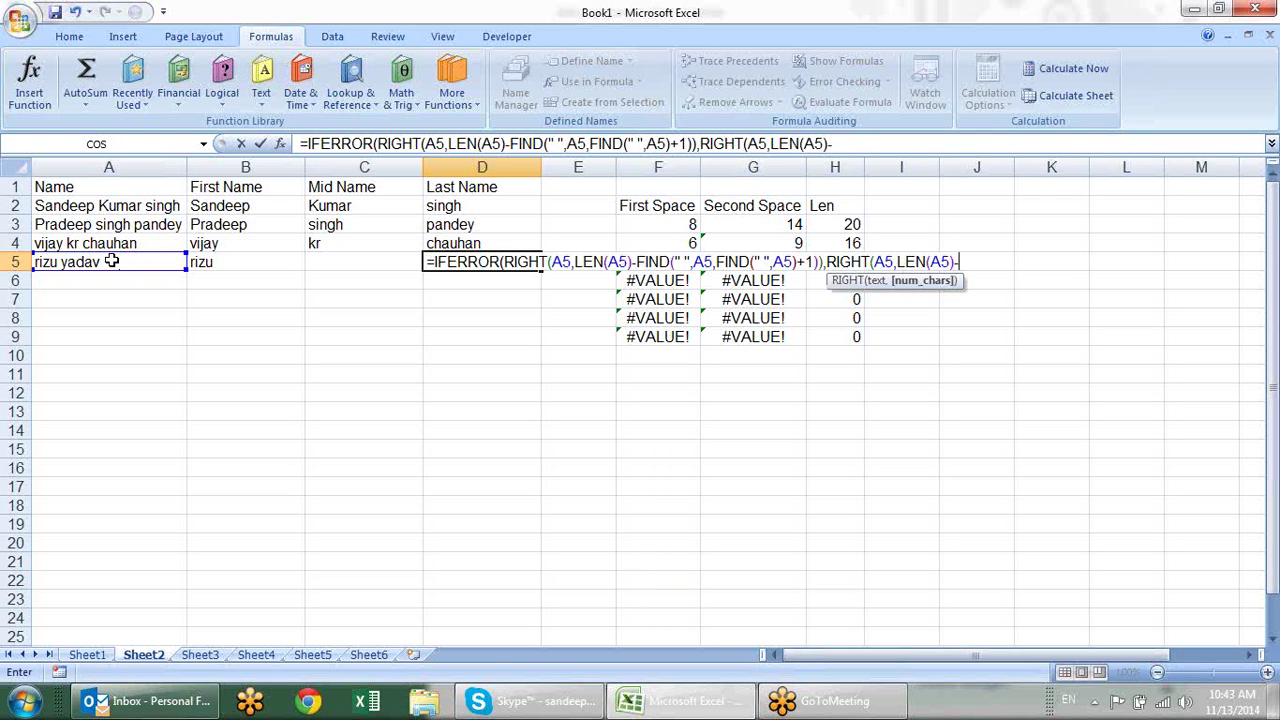
pyautogui.write('find')
pyautogui.press('Tab')
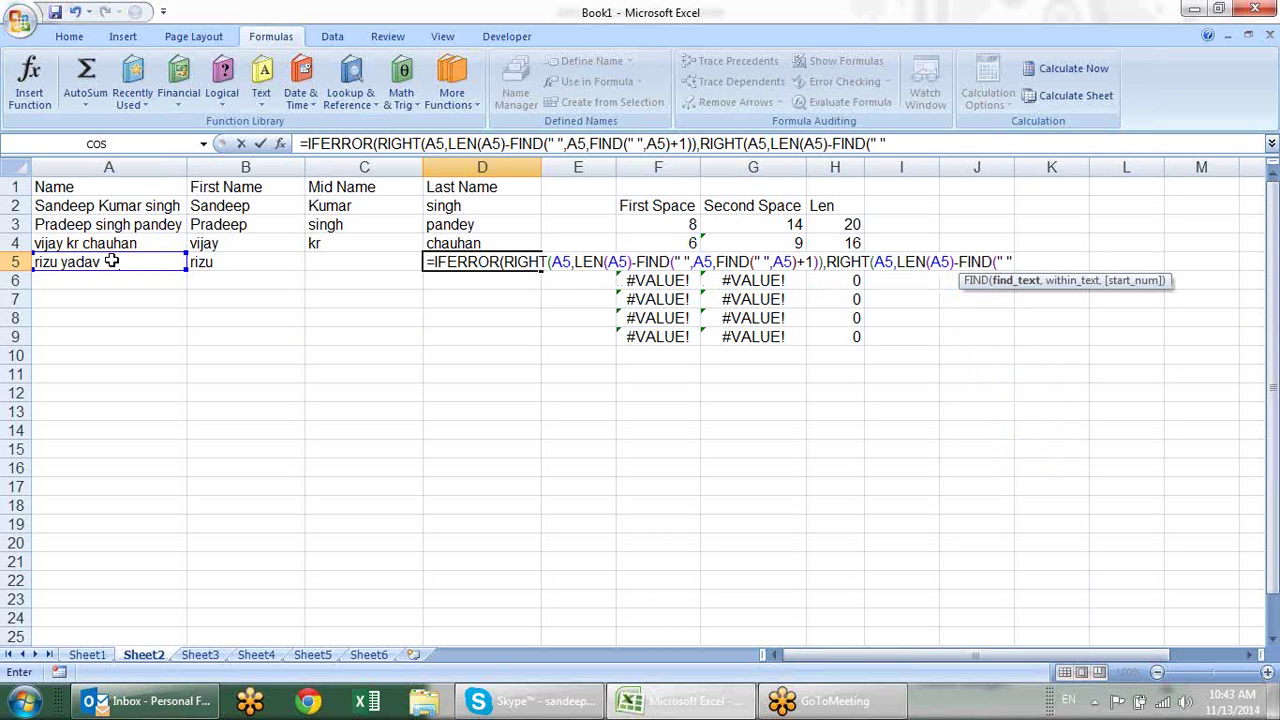
pyautogui.write(',')
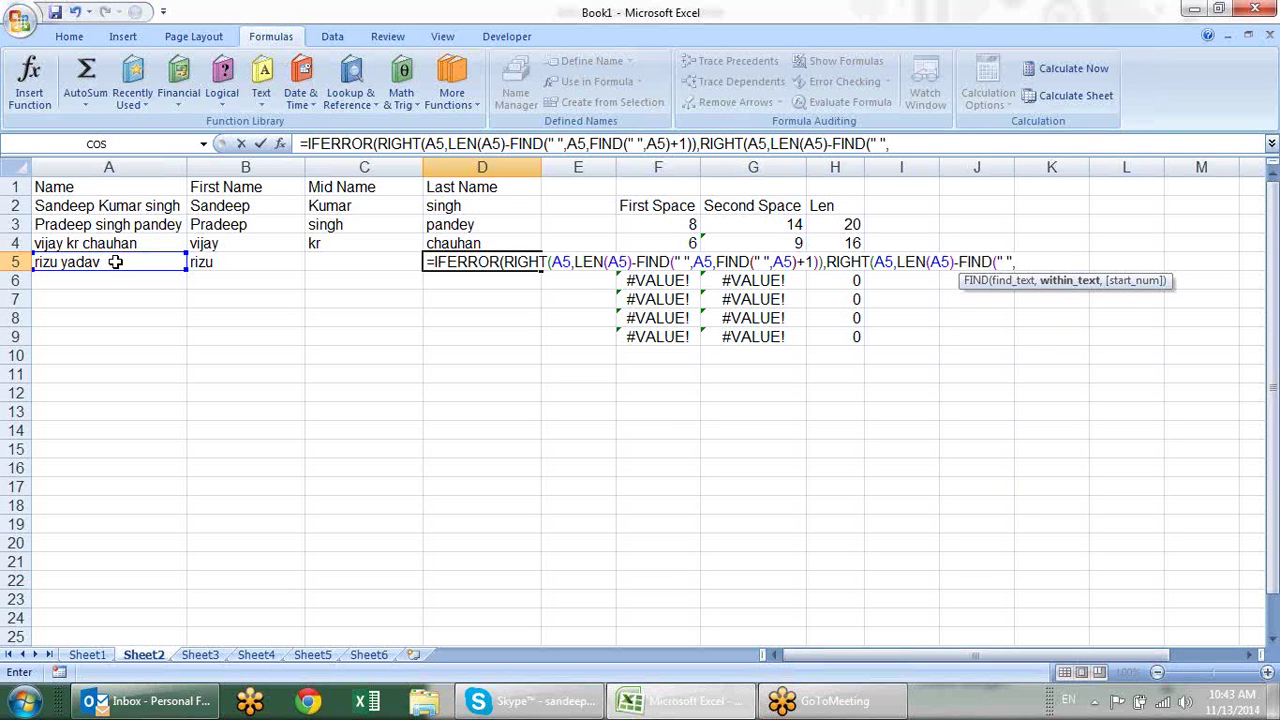
pyautogui.click(115, 261)
pyautogui.write(')')
pyautogui.press('Return')
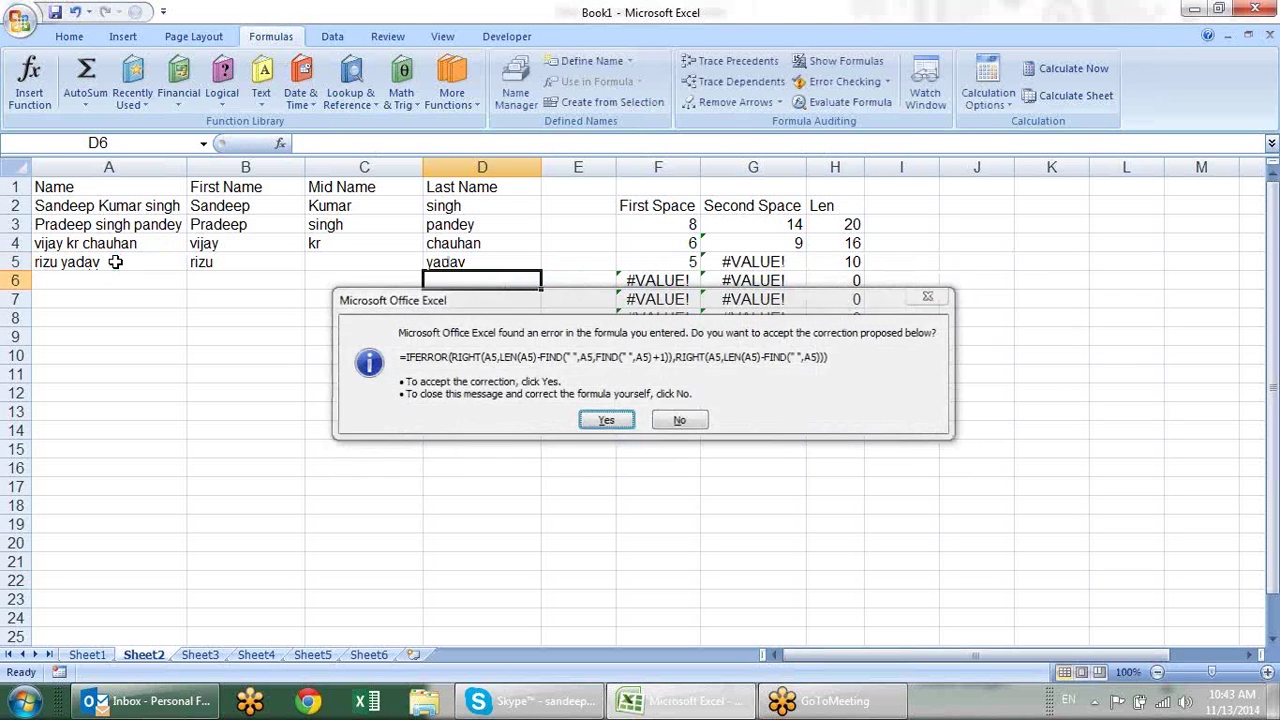
pyautogui.press('Return')
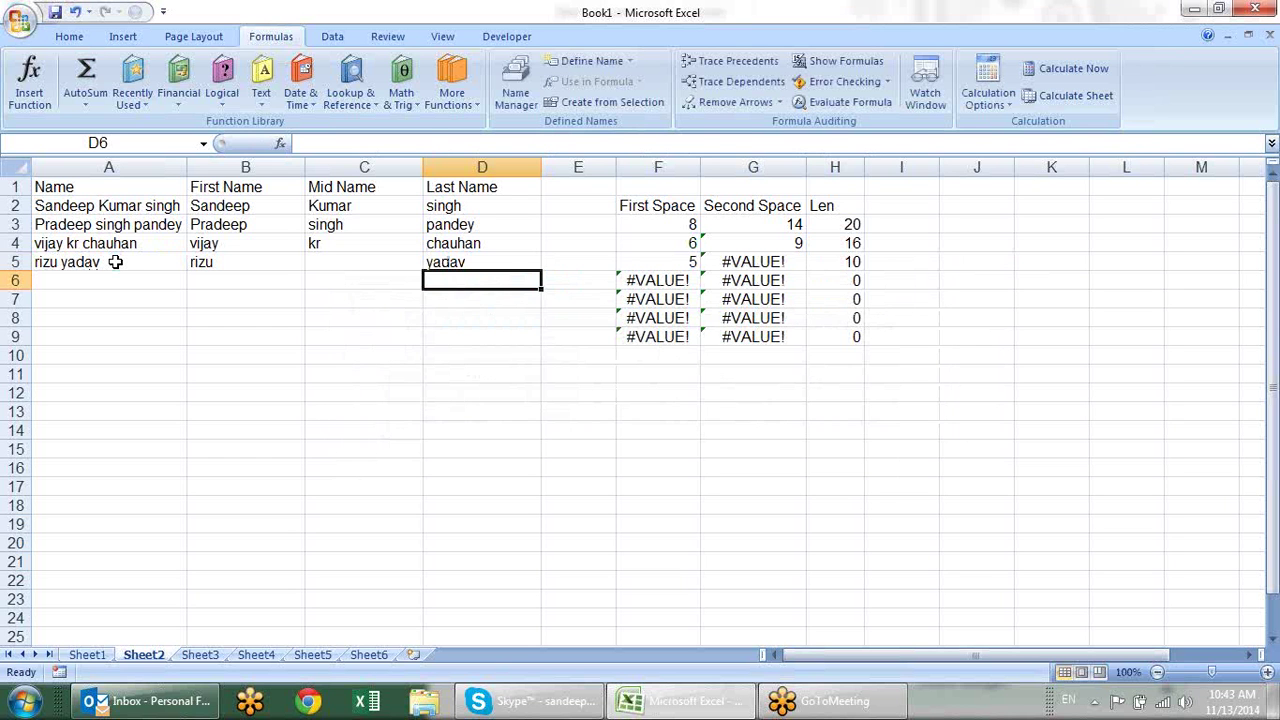
pyautogui.press('Up')
pyautogui.press('Down')
pyautogui.press('Down')
# Enter the single name vishal in A6.
pyautogui.press('Up')
pyautogui.press('Up')
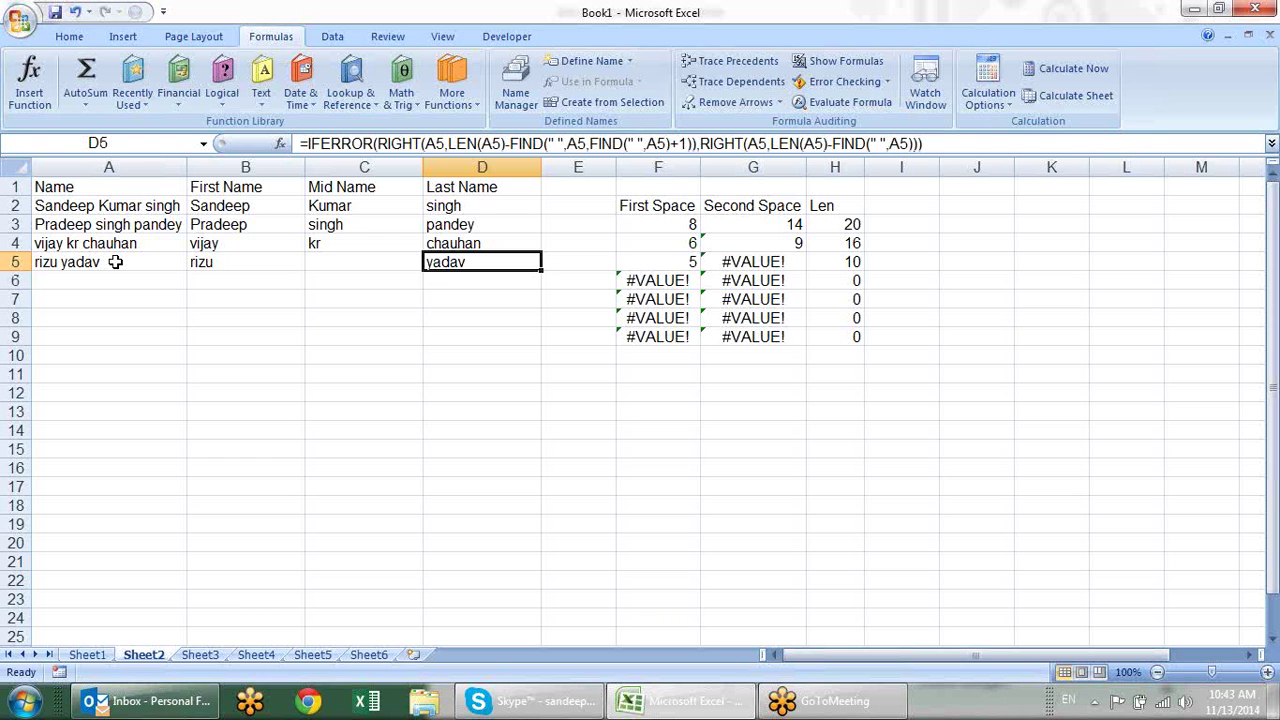
pyautogui.press('Down')
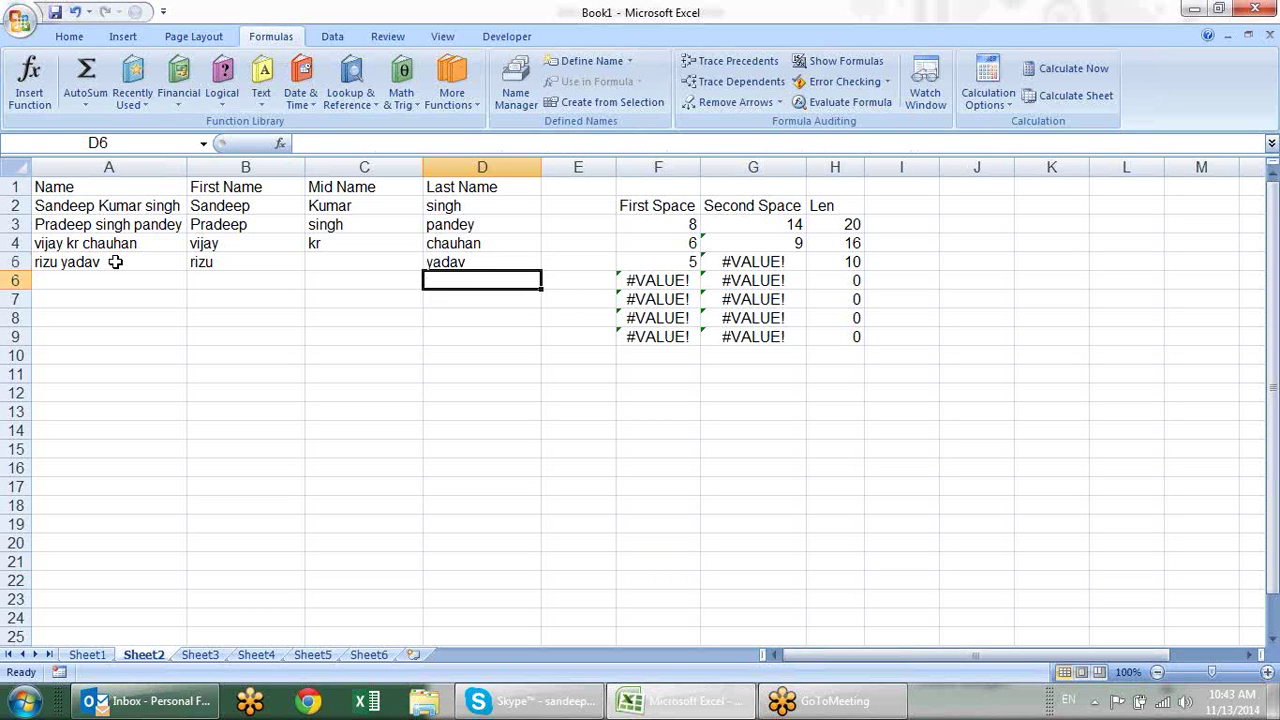
pyautogui.press('Left')
pyautogui.press('Left')
pyautogui.press('Left')
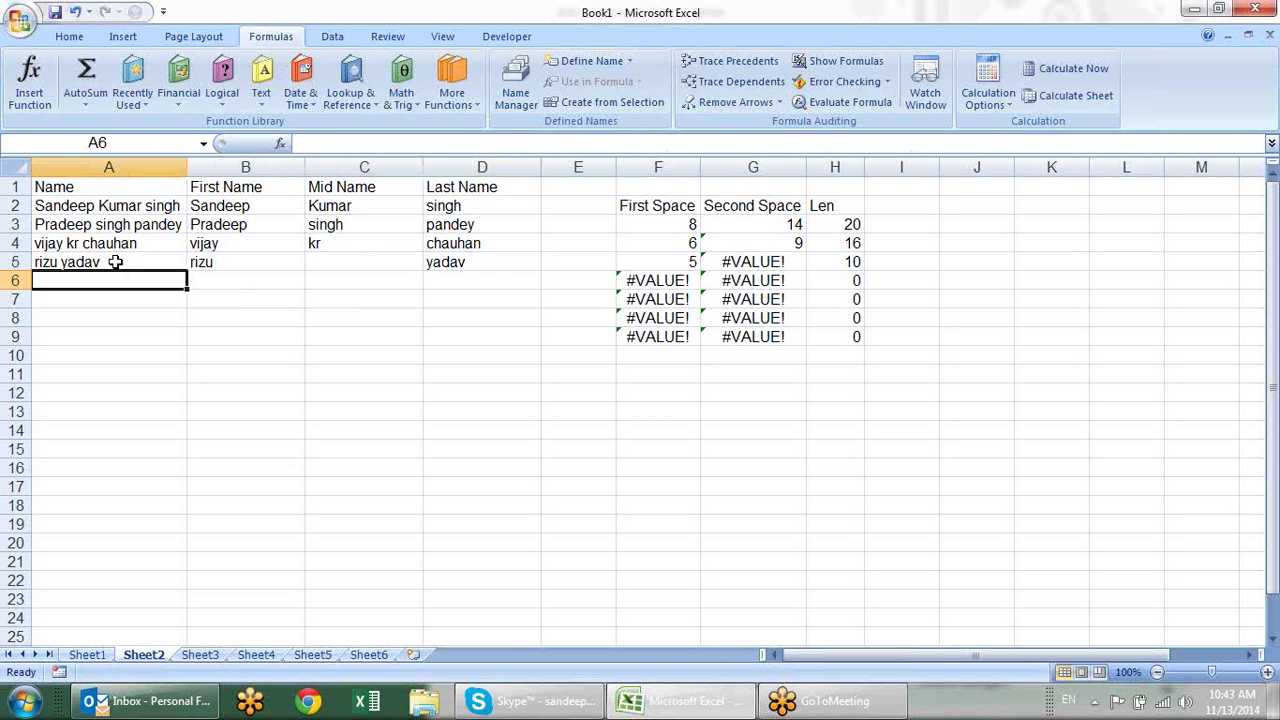
pyautogui.write('sand')
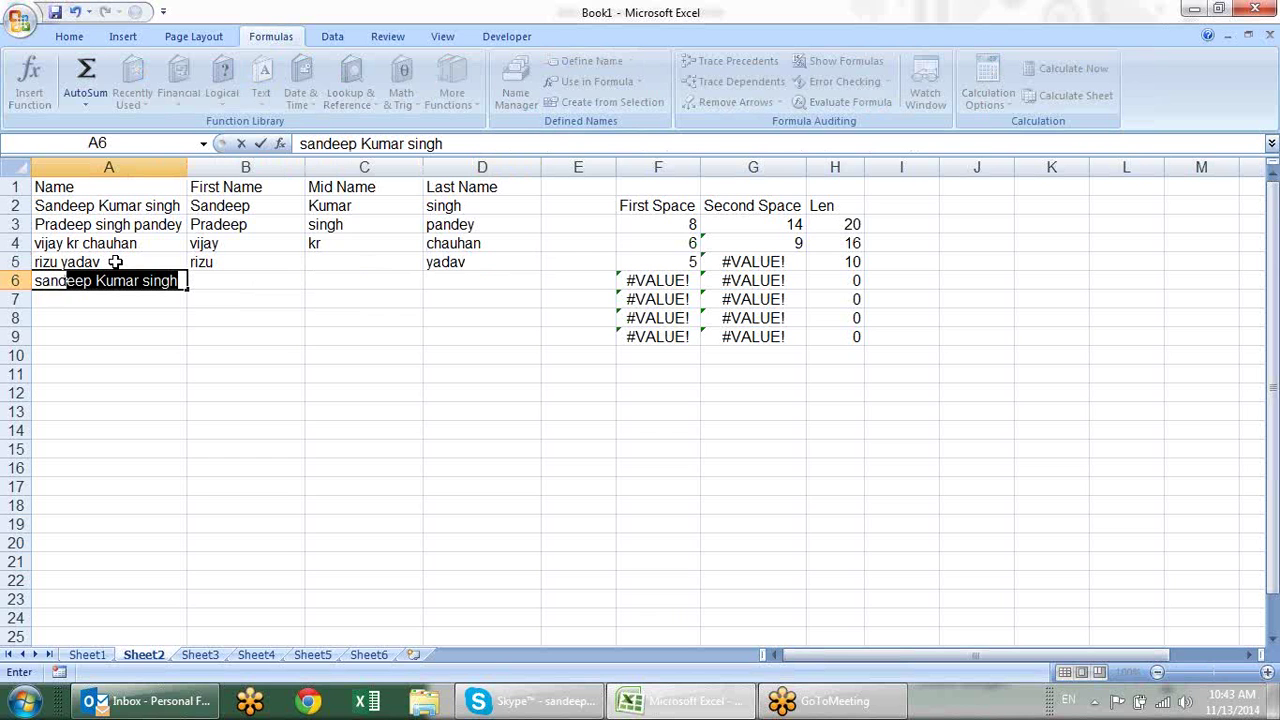
pyautogui.write('ee')
pyautogui.press('BackSpace')
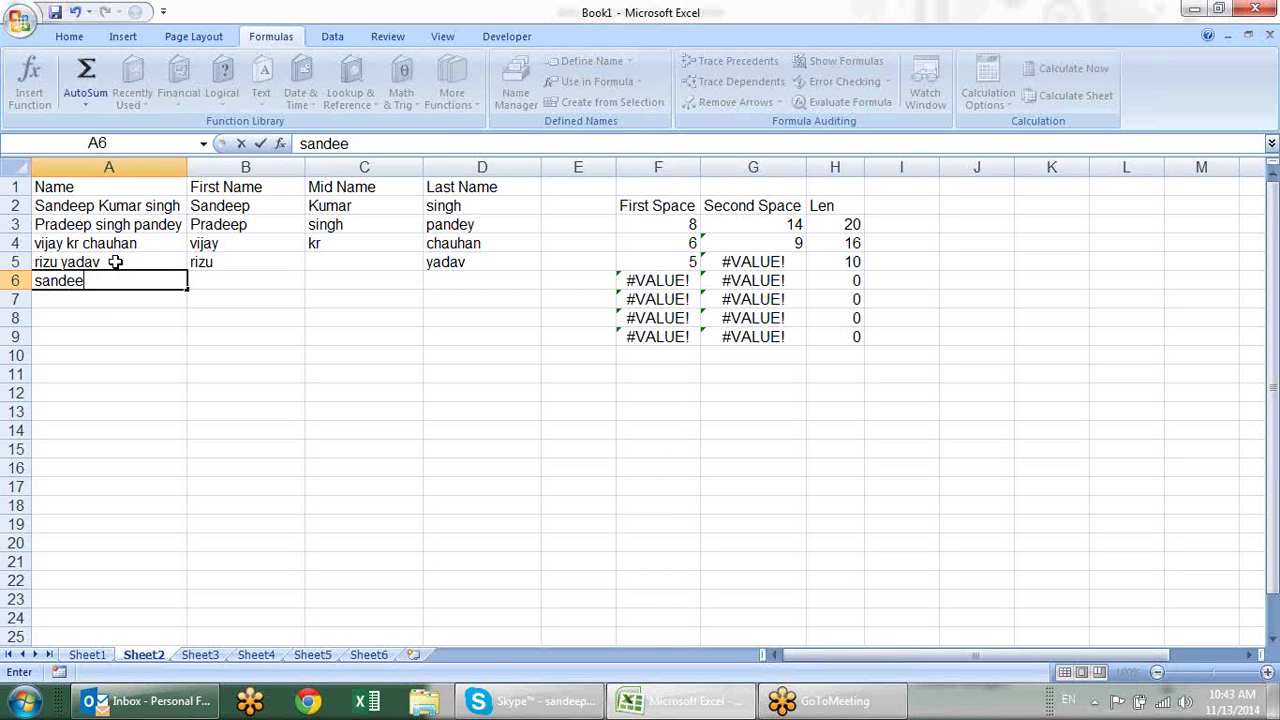
pyautogui.press('BackSpace')
pyautogui.press('BackSpace')
pyautogui.press('BackSpace')
pyautogui.press('BackSpace')
pyautogui.press('BackSpace')
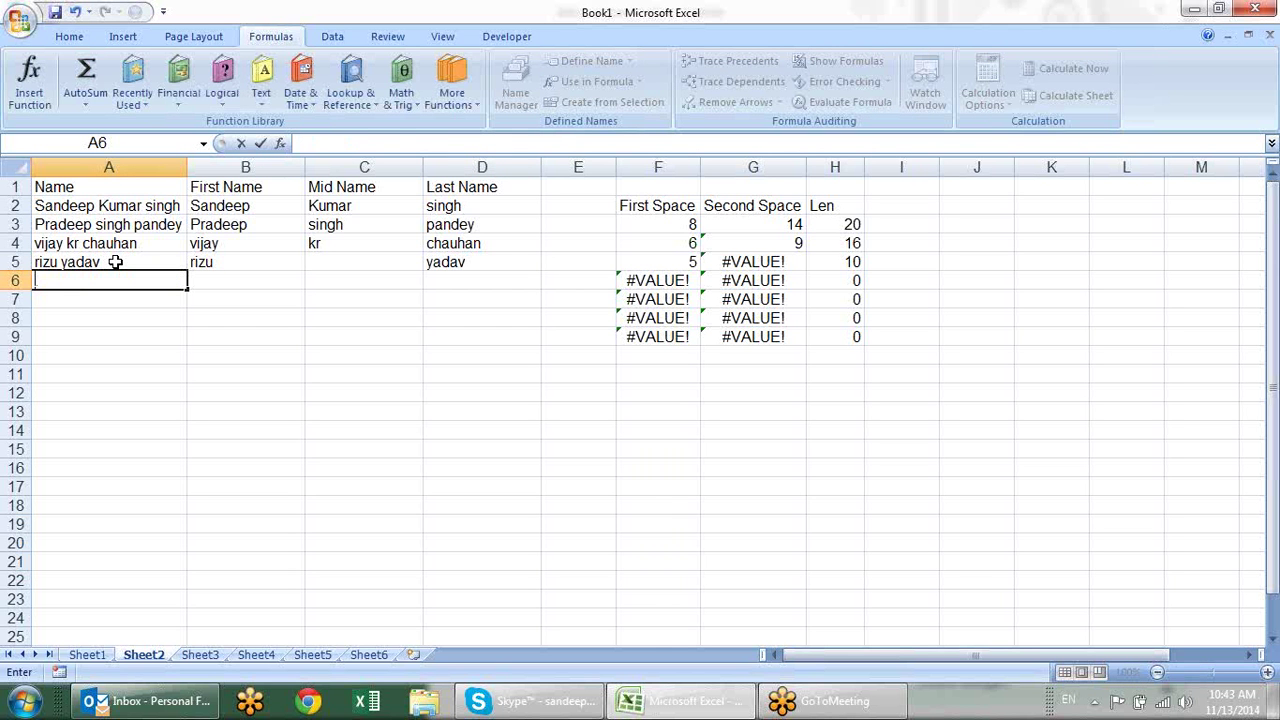
pyautogui.write('vishal')
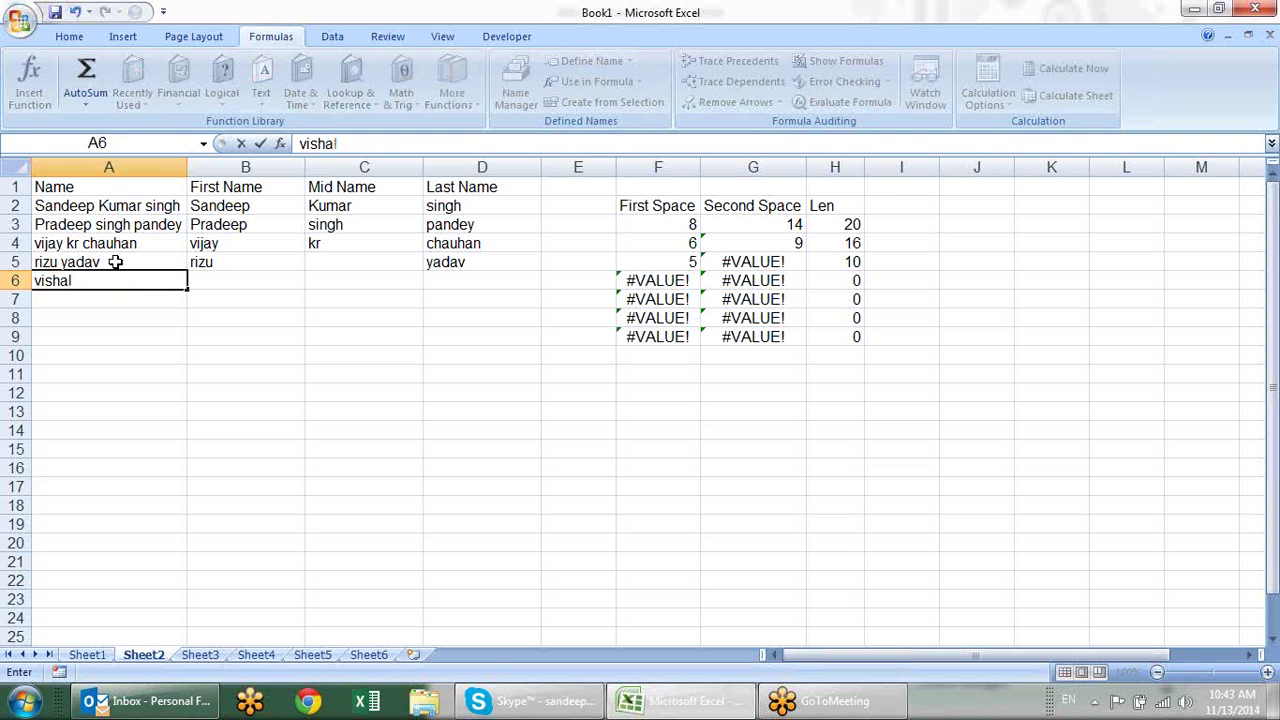
pyautogui.press('Return')
# Fill row 5's name-splitting formulas into B6:D6, giving #VALUE! in B6 and D6.
pyautogui.press('Up')
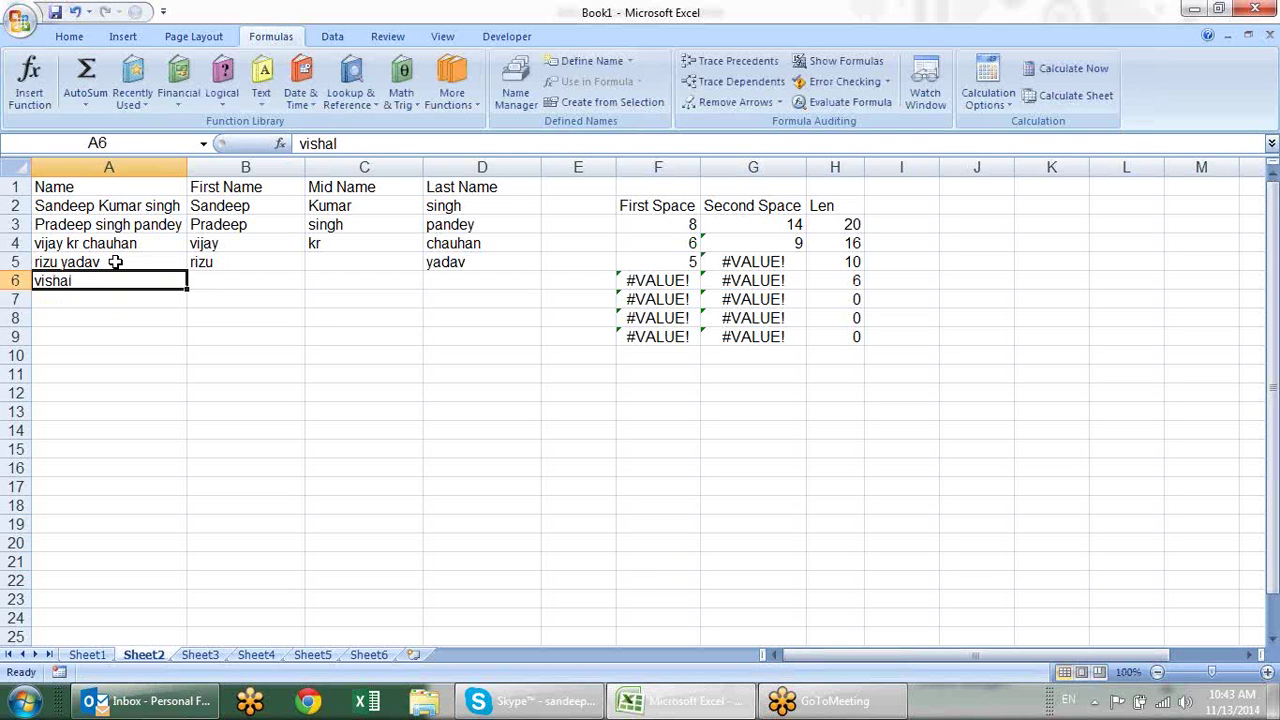
pyautogui.press('Right')
pyautogui.hotkey('shift', 'Right')
pyautogui.hotkey('shift', 'Right')
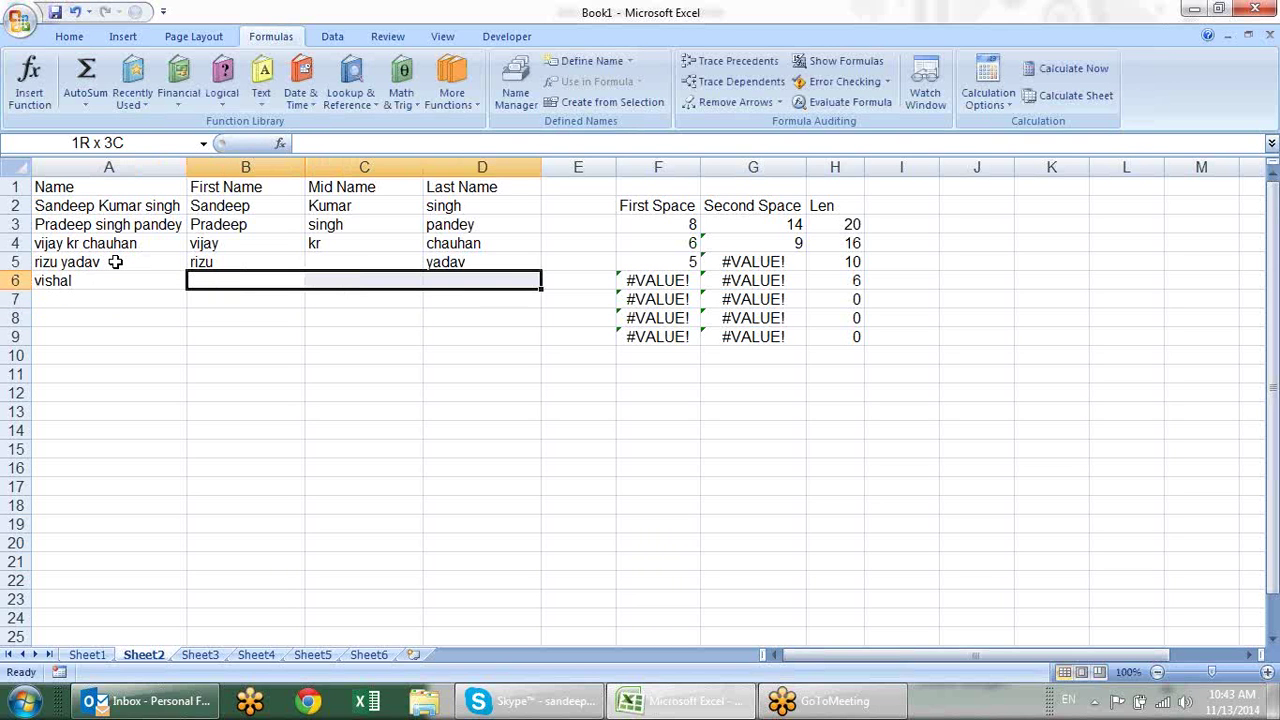
pyautogui.hotkey('ctrl', 'v')
pyautogui.press('Down')
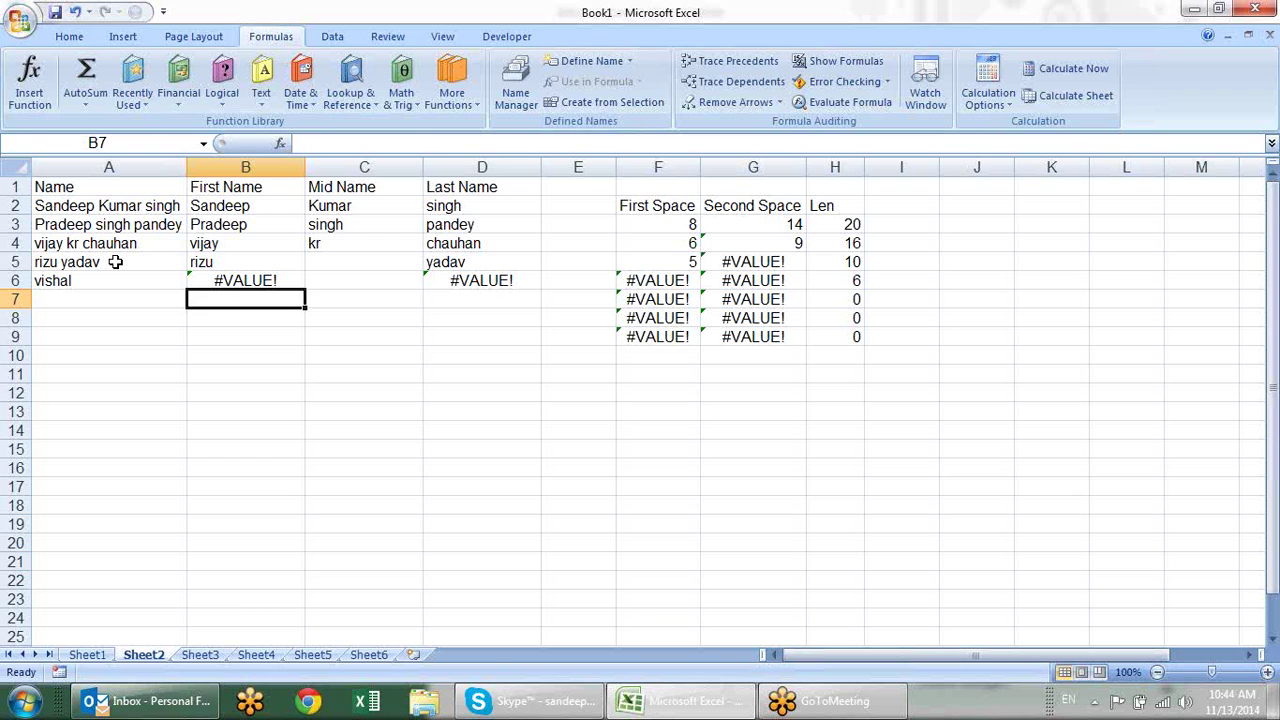
pyautogui.press('Up')
# Wrap B6's first-name formula in IFERROR with A6 as the fallback, so it shows vishal.
pyautogui.press('Left')
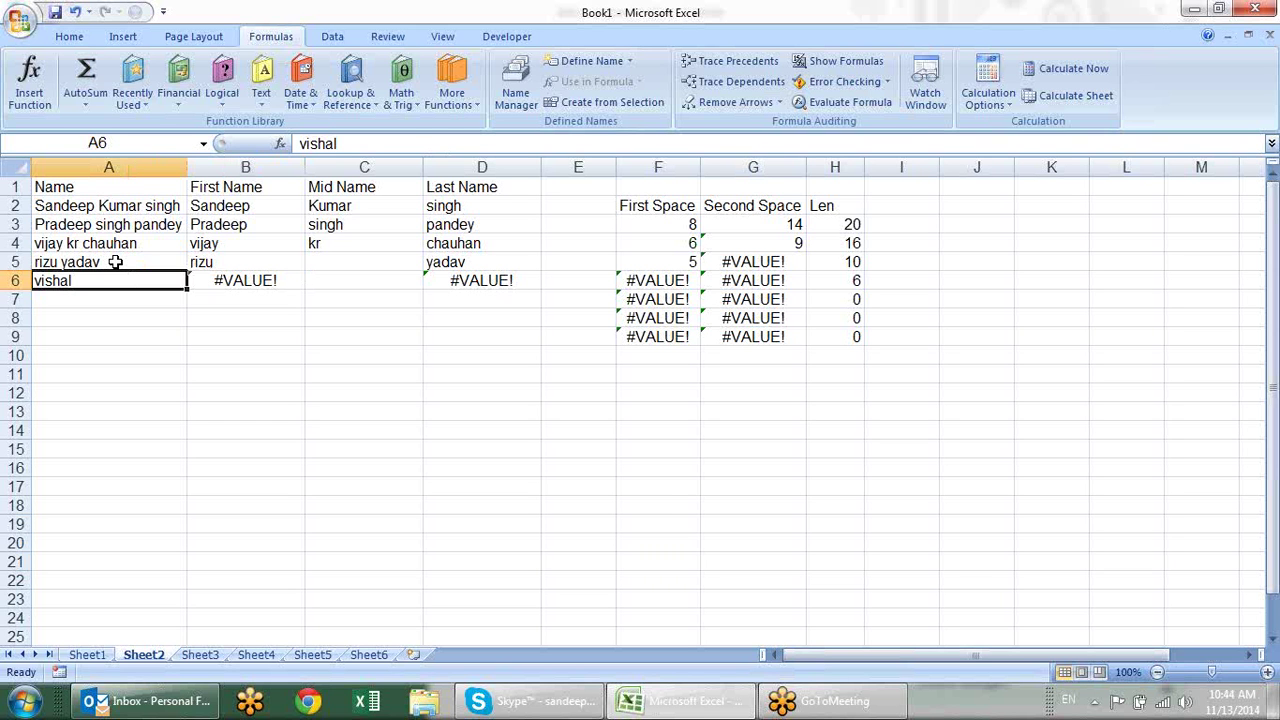
pyautogui.press('Right')
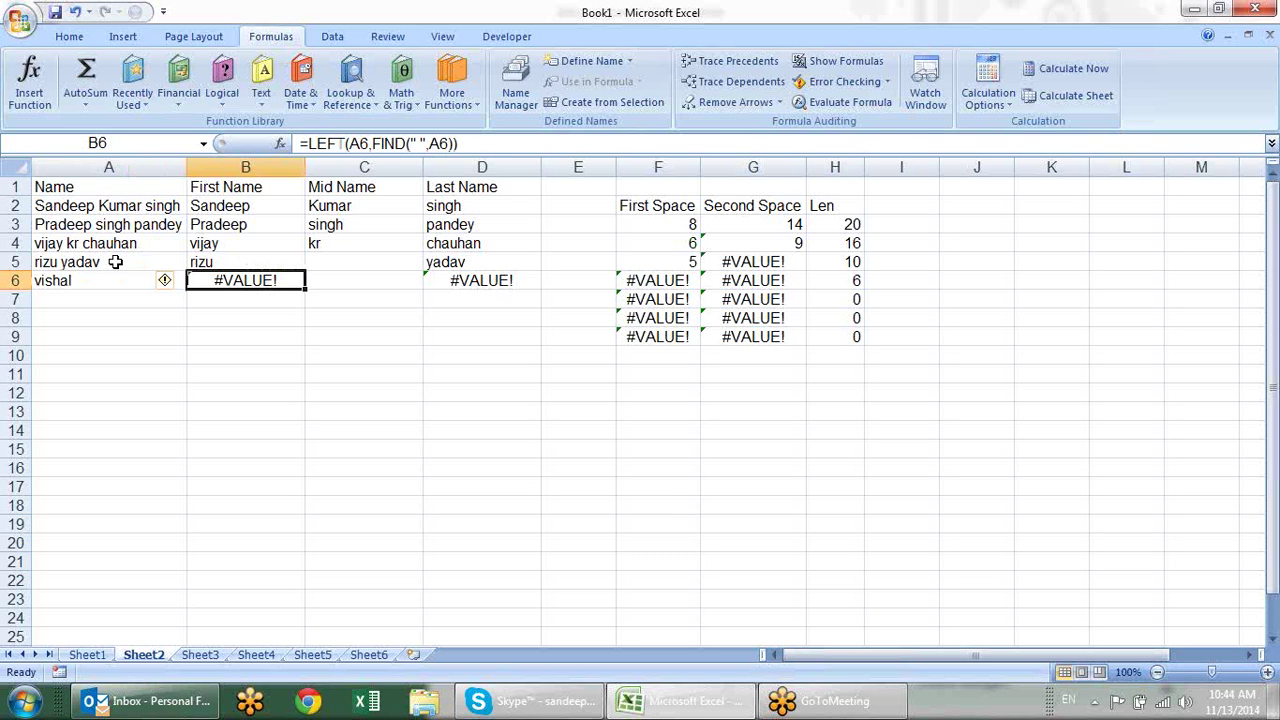
pyautogui.press('Right')
pyautogui.press('Right')
pyautogui.press('Left')
pyautogui.press('Left')
pyautogui.click(308, 143)
pyautogui.write('if')
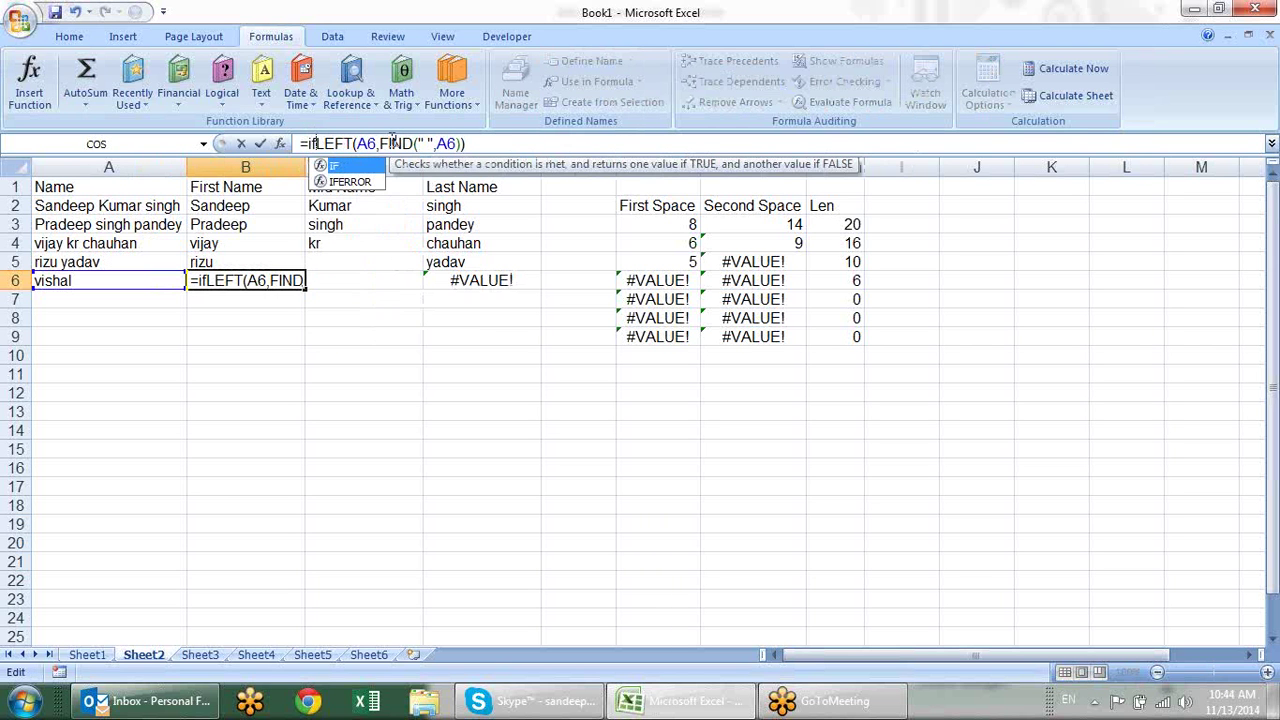
pyautogui.press('Down')
pyautogui.press('Tab')
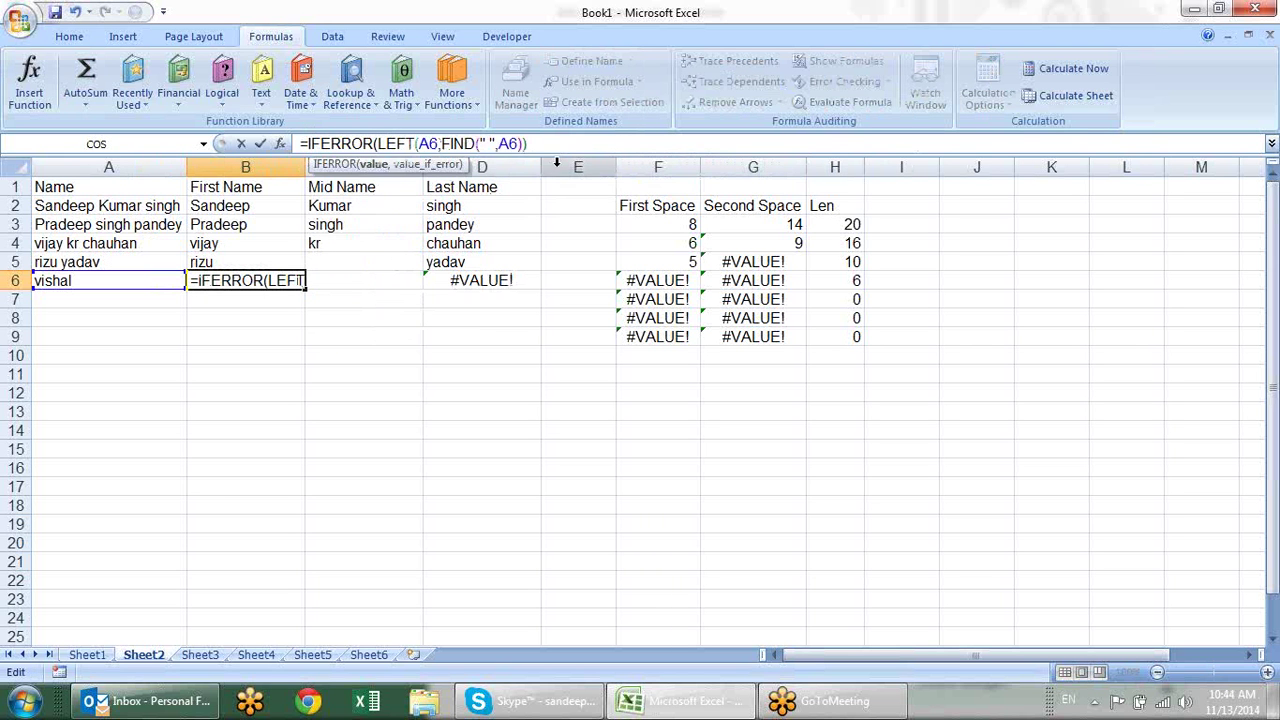
pyautogui.write(',')
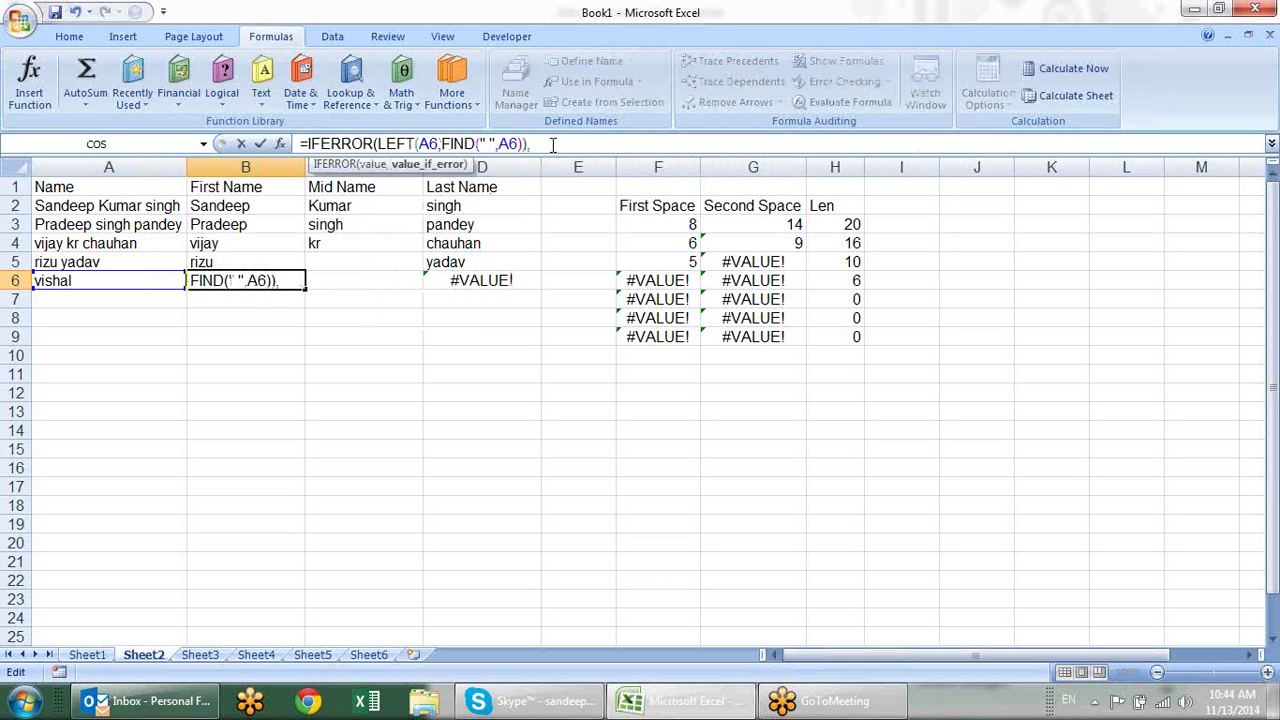
pyautogui.write('"")')
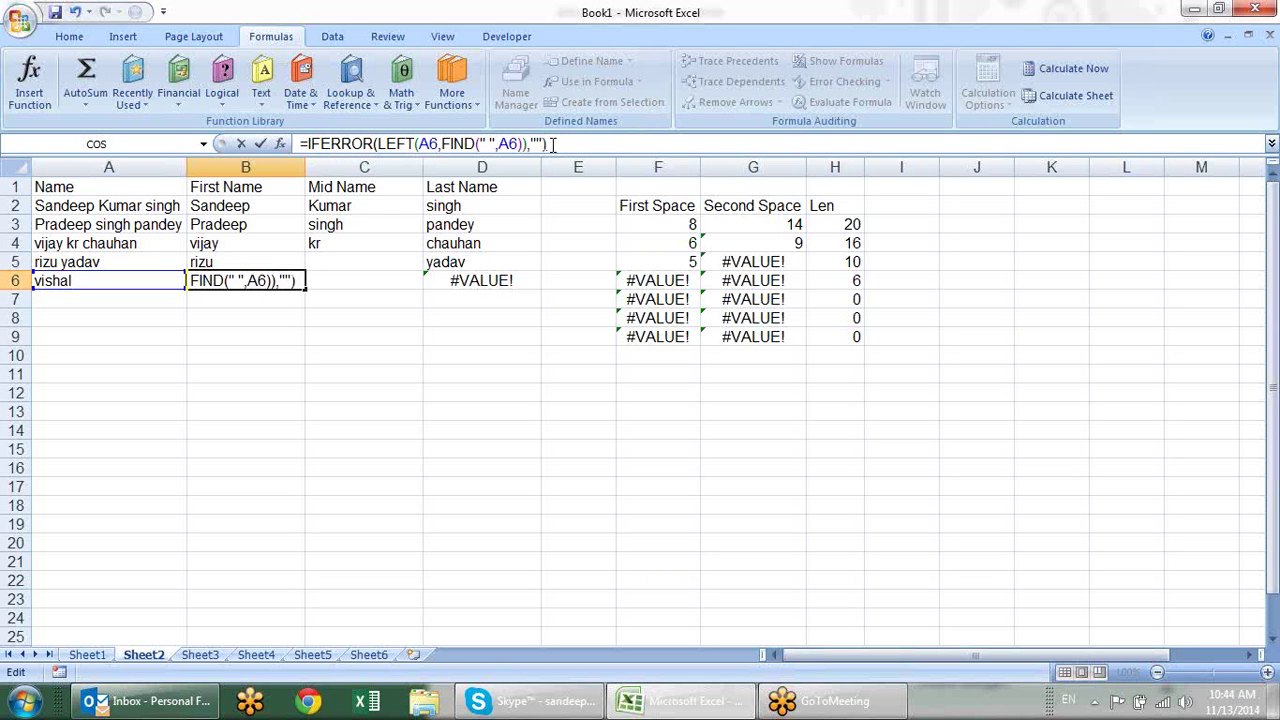
pyautogui.press('BackSpace')
pyautogui.press('BackSpace')
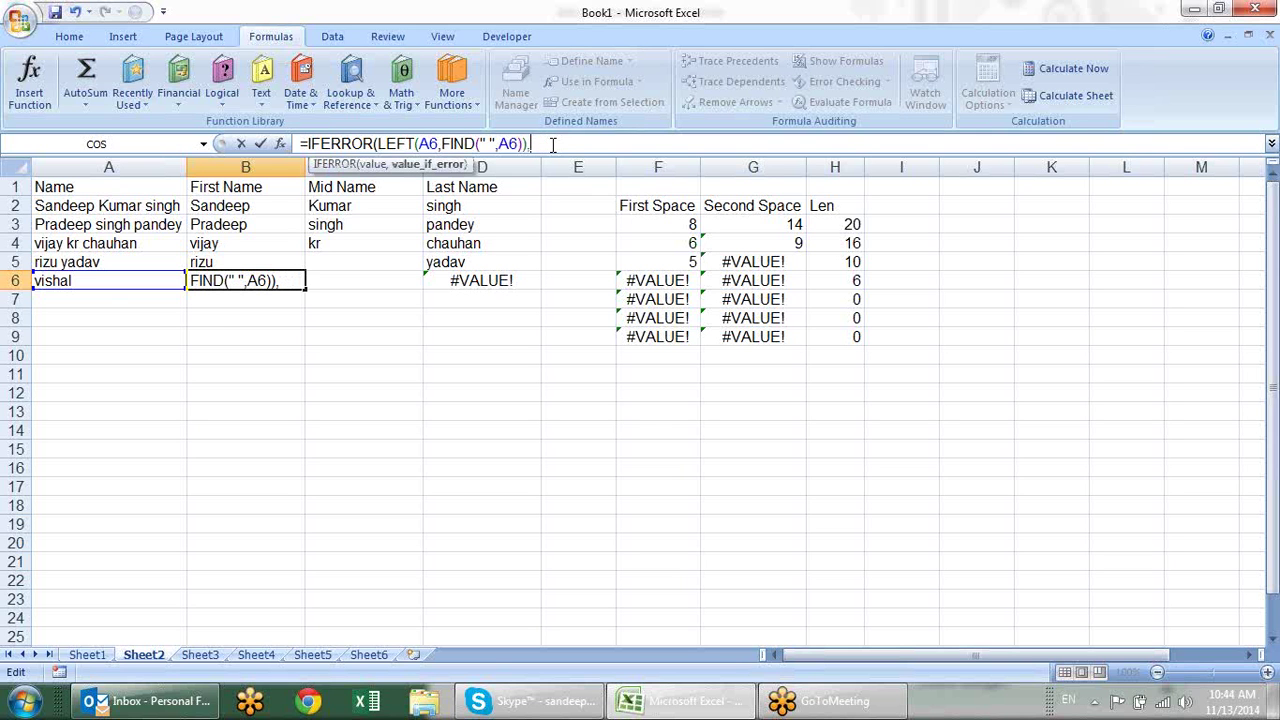
pyautogui.press('BackSpace')
pyautogui.click(107, 282)
pyautogui.write(')')
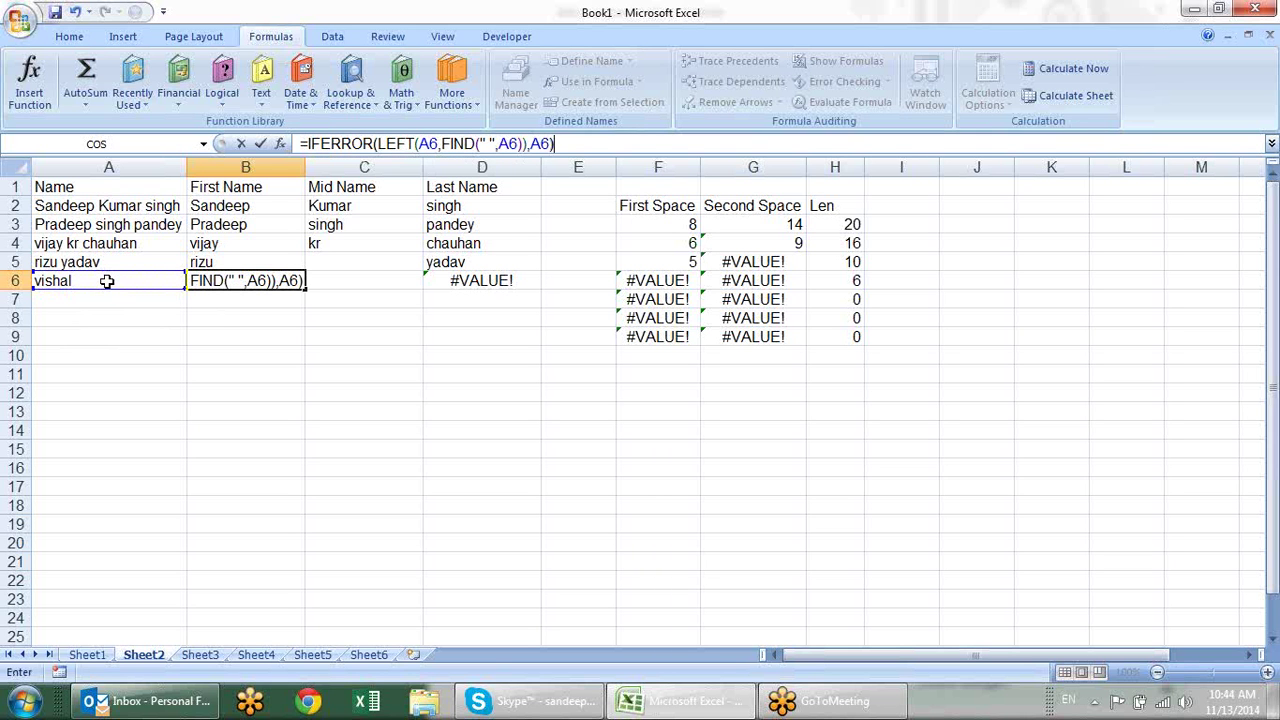
pyautogui.press('Return')
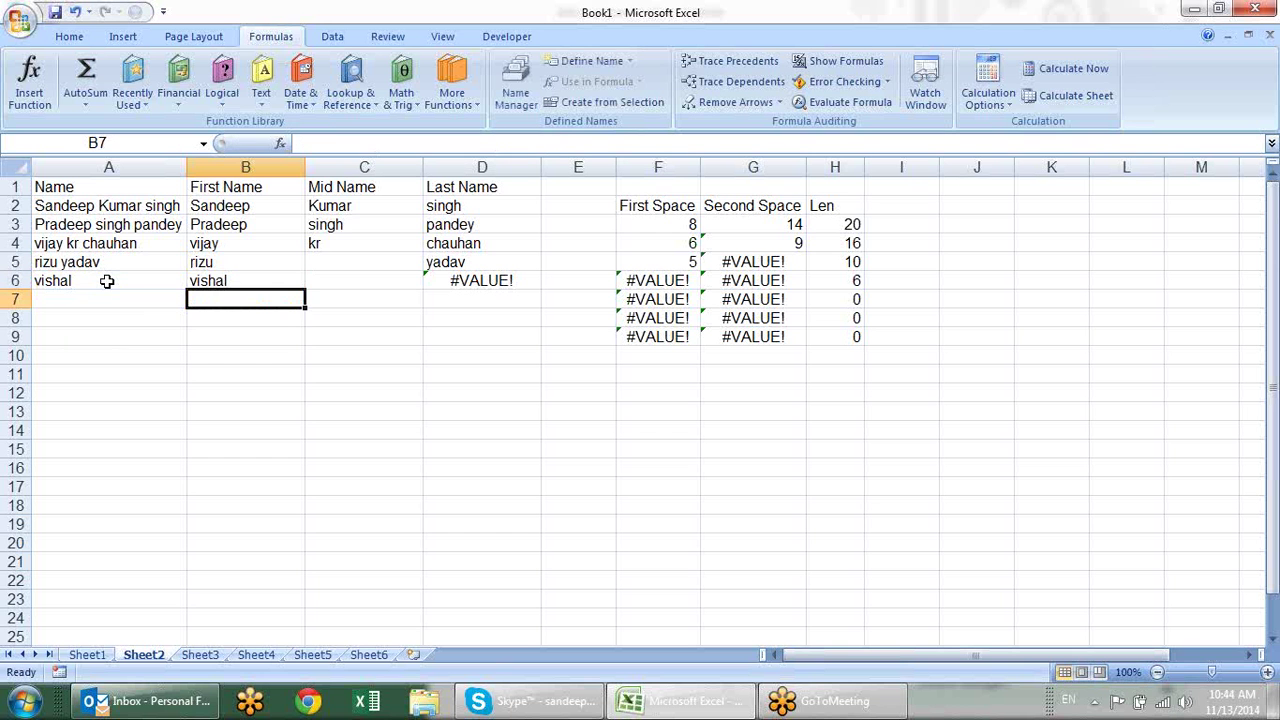
pyautogui.click(285, 284)
# Wrap D6's last-name formula in IFERROR with an empty-text fallback so it shows blank.
pyautogui.click(458, 290)
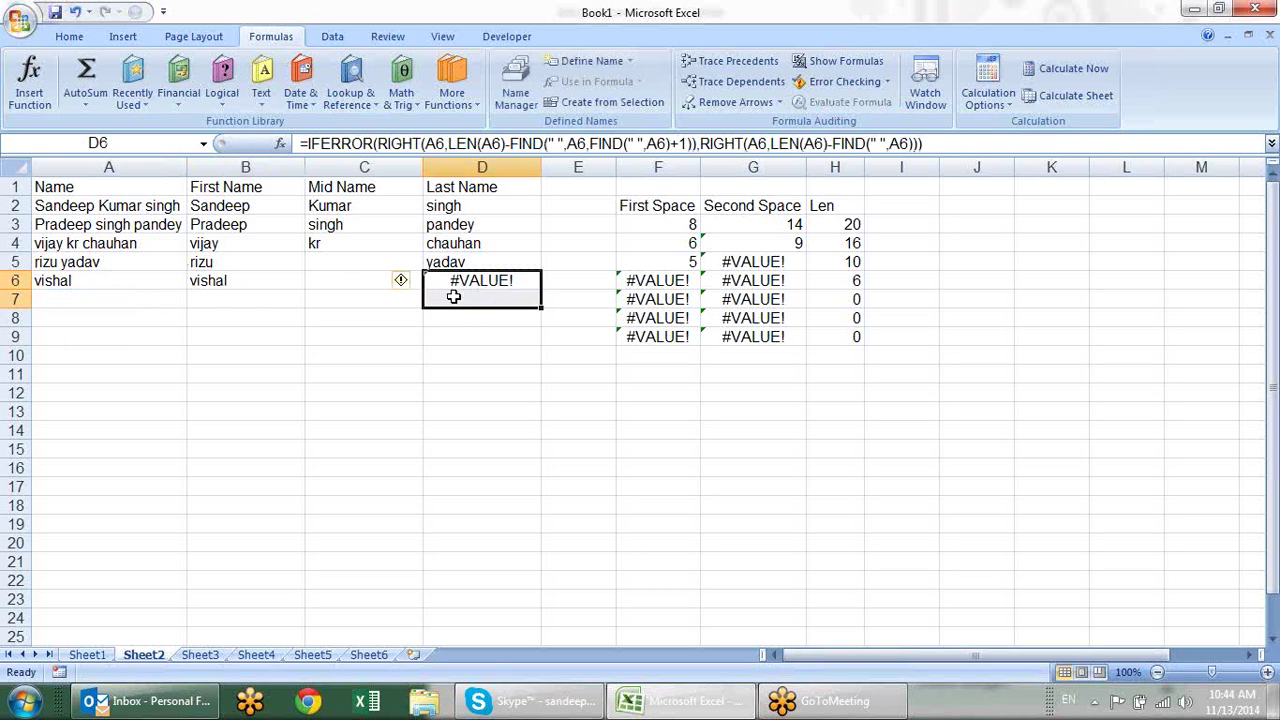
pyautogui.click(481, 281)
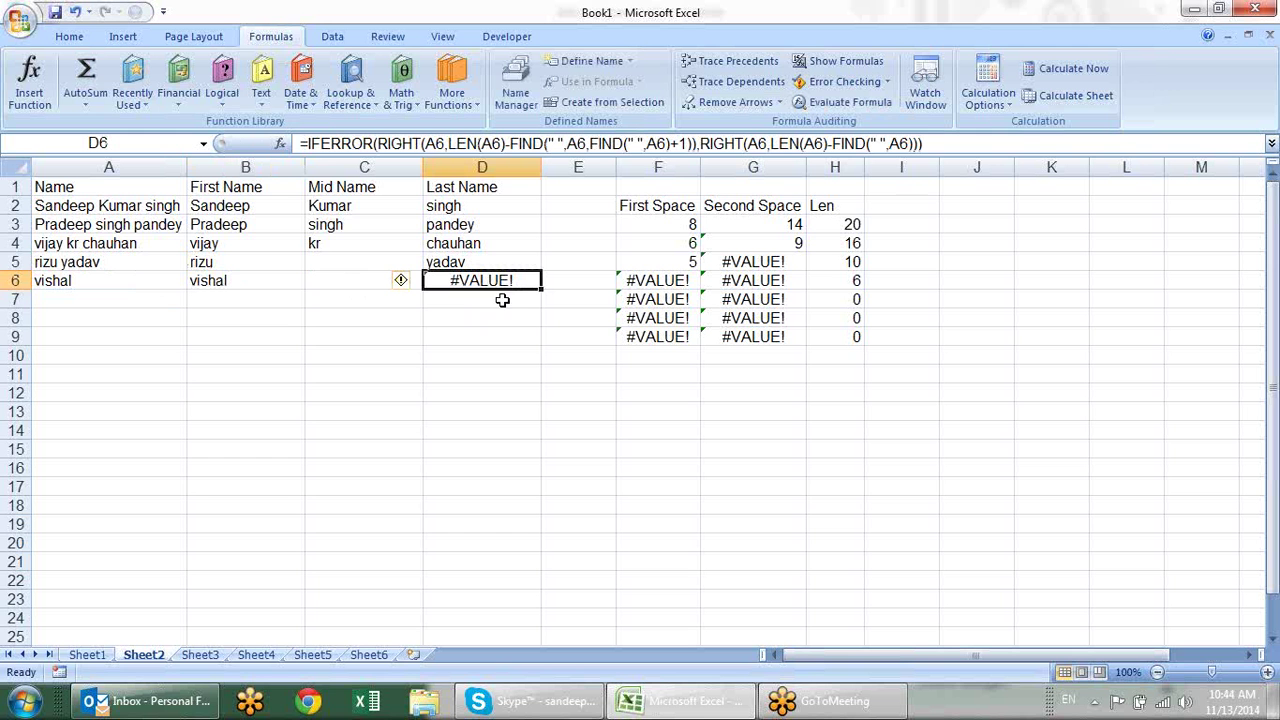
pyautogui.click(308, 143)
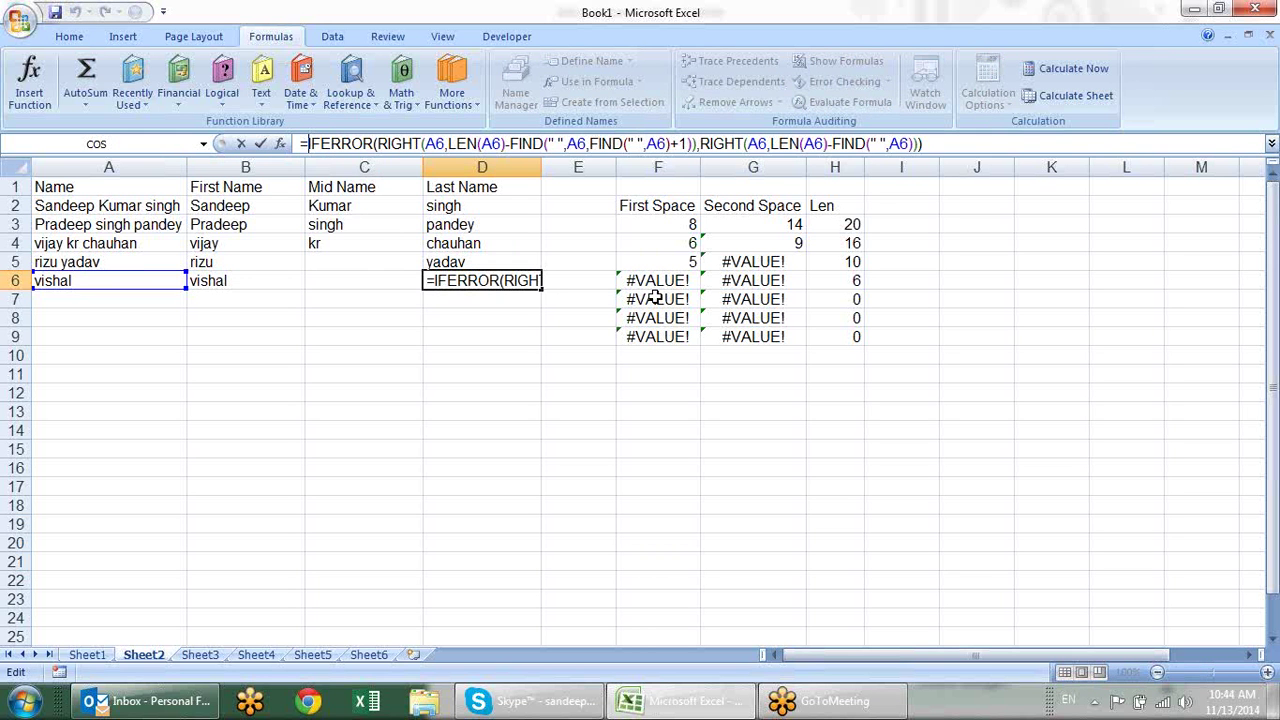
pyautogui.write('if')
pyautogui.press('Down')
pyautogui.press('Tab')
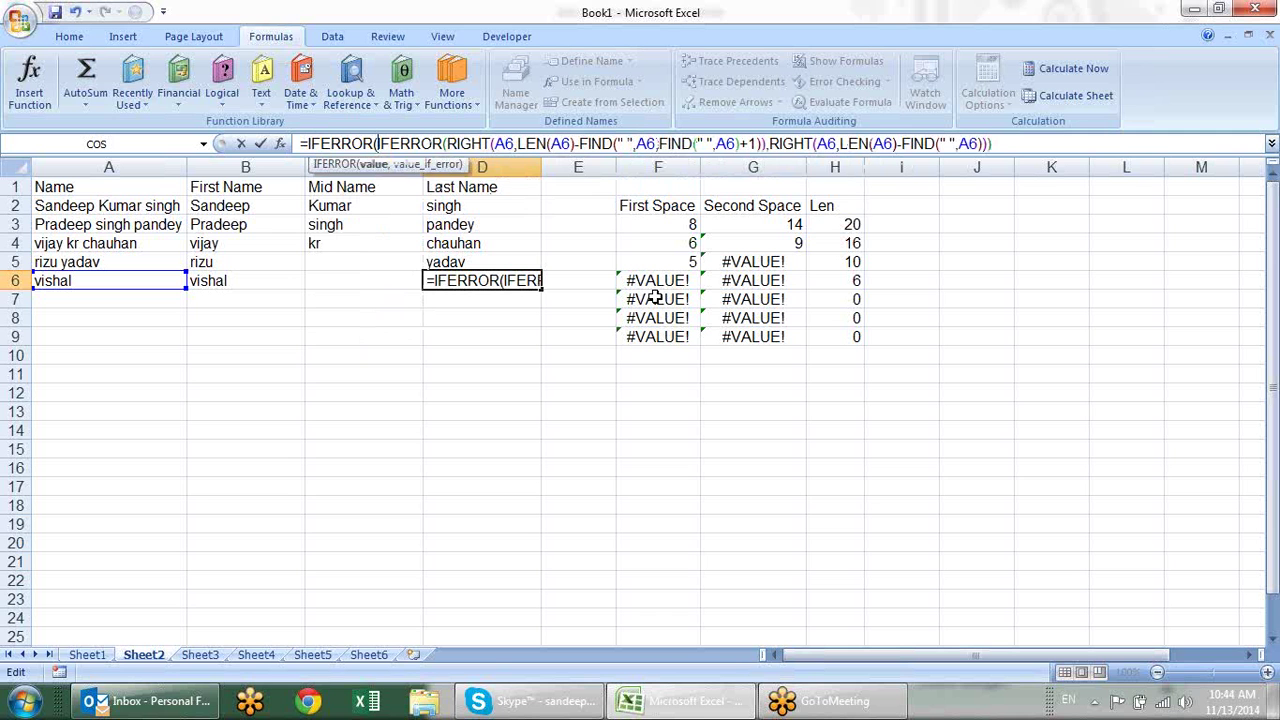
pyautogui.click(1004, 144)
pyautogui.write(',""')
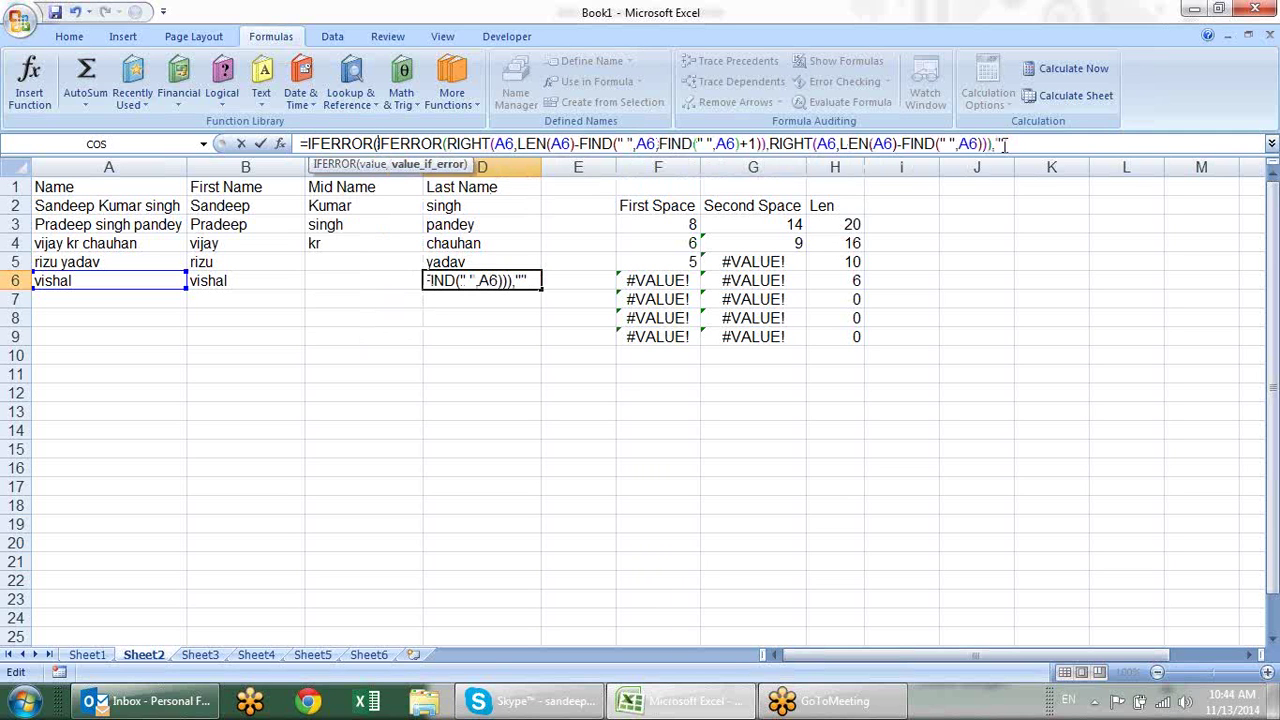
pyautogui.press('Return')
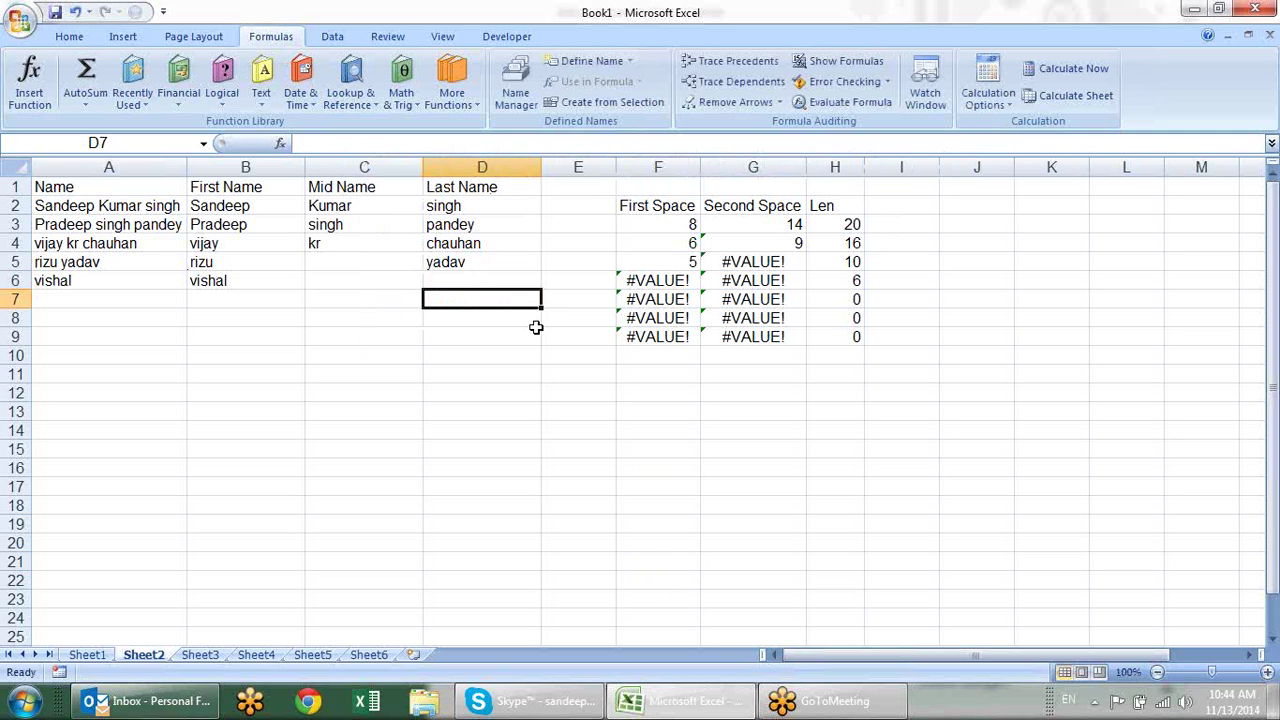
# Fill the B6:D6 split formulas down to row 16 and check the filled First Name cells.
pyautogui.moveTo(212, 279)
pyautogui.mouseDown()
pyautogui.moveTo(470, 281)
pyautogui.moveTo(512, 391)
pyautogui.moveTo(510, 468)
pyautogui.mouseUp()
pyautogui.click(605, 455)
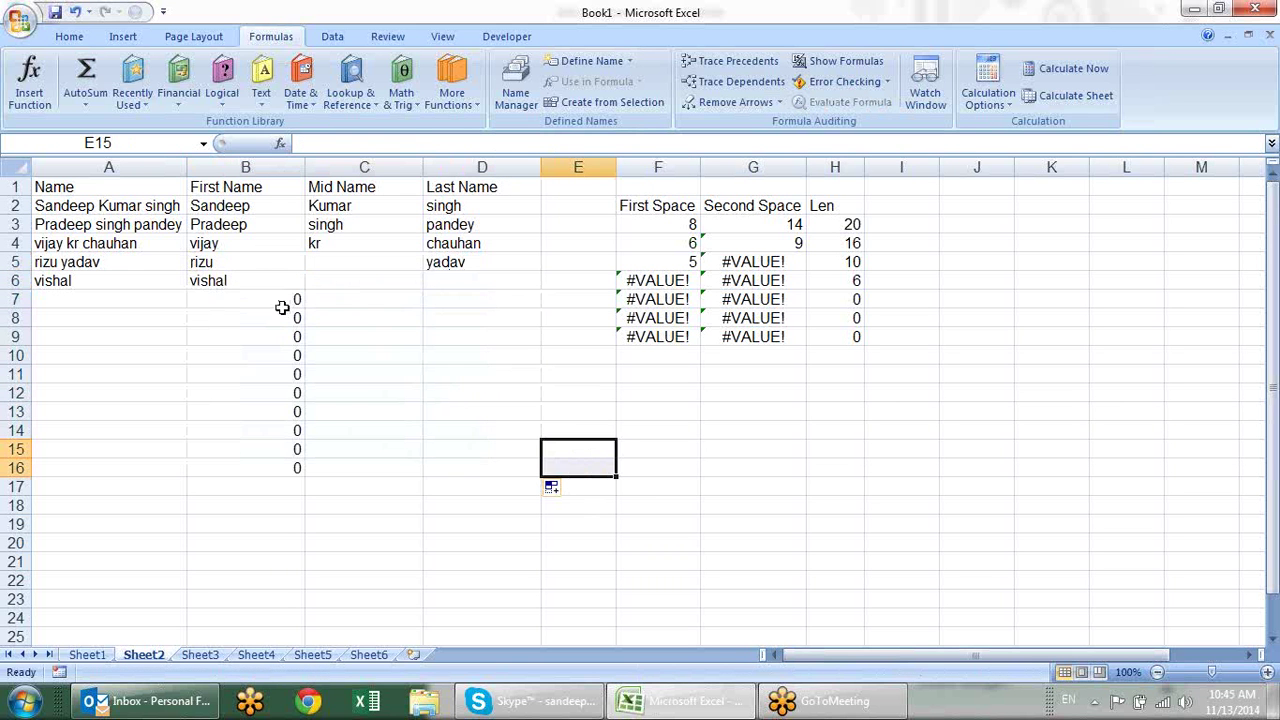
pyautogui.click(388, 316)
pyautogui.click(288, 299)
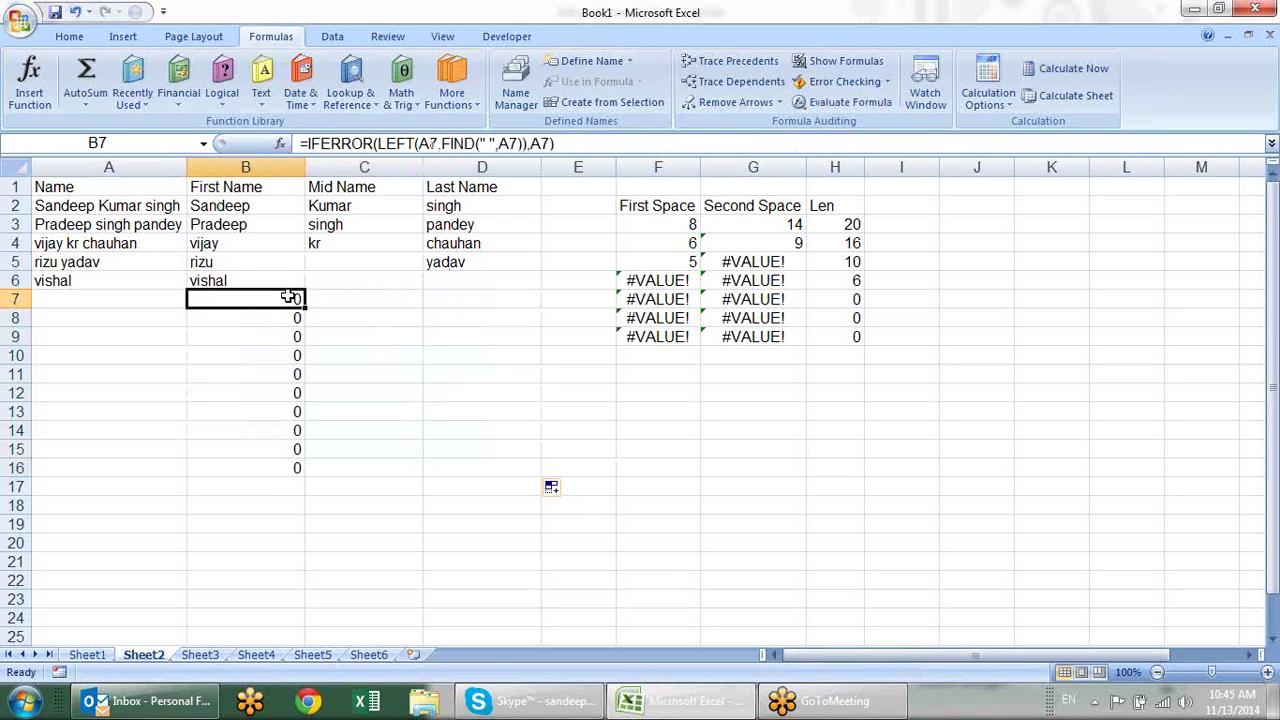
pyautogui.click(274, 317)
pyautogui.click(271, 372)
pyautogui.click(275, 442)
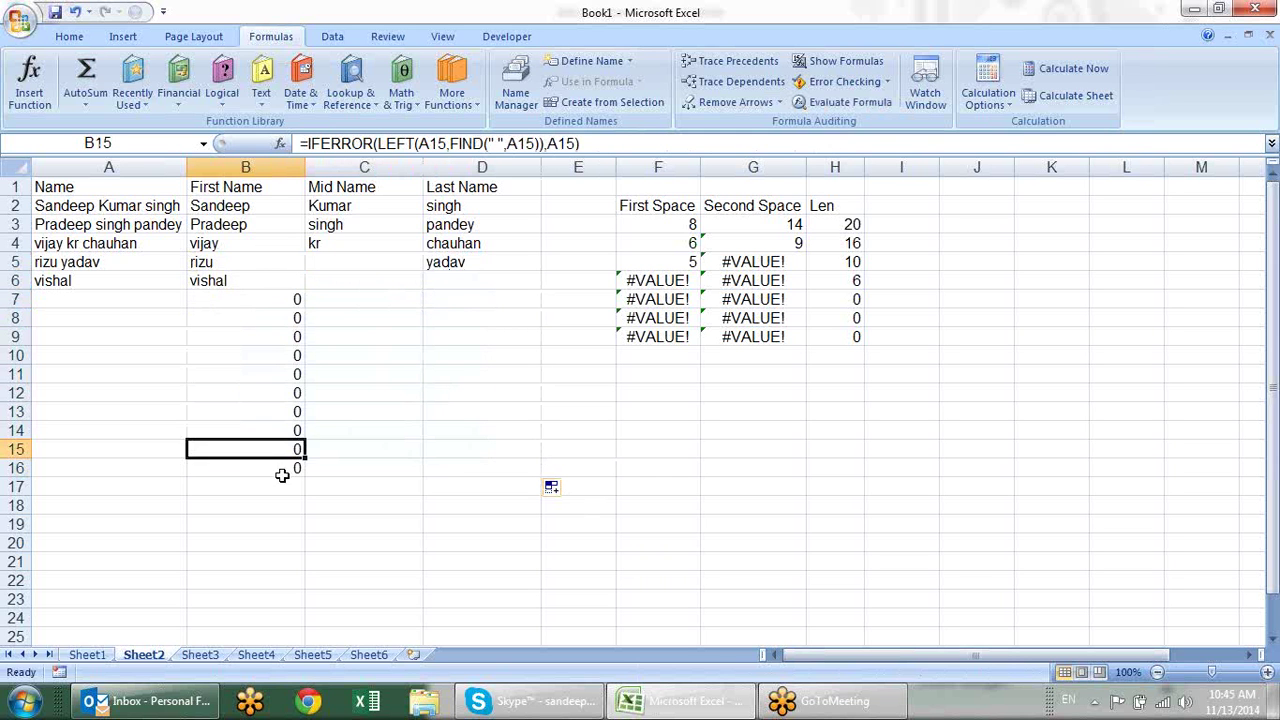
pyautogui.click(283, 468)
# Rewrite B7 as IF(IFERROR(LEFT(...),A7)=0,"",IFERROR(...)) so empty names show blank.
pyautogui.click(288, 299)
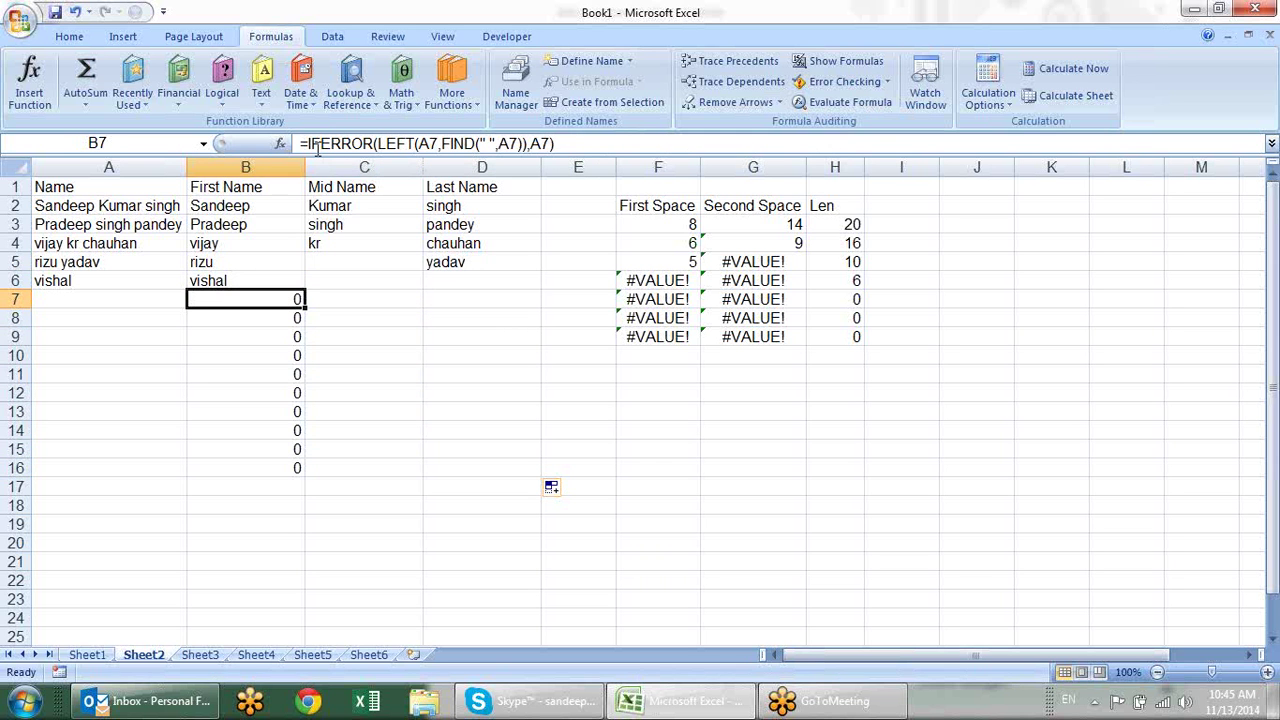
pyautogui.moveTo(309, 143); pyautogui.dragTo(600, 145)
pyautogui.hotkey('ctrl', 'c')
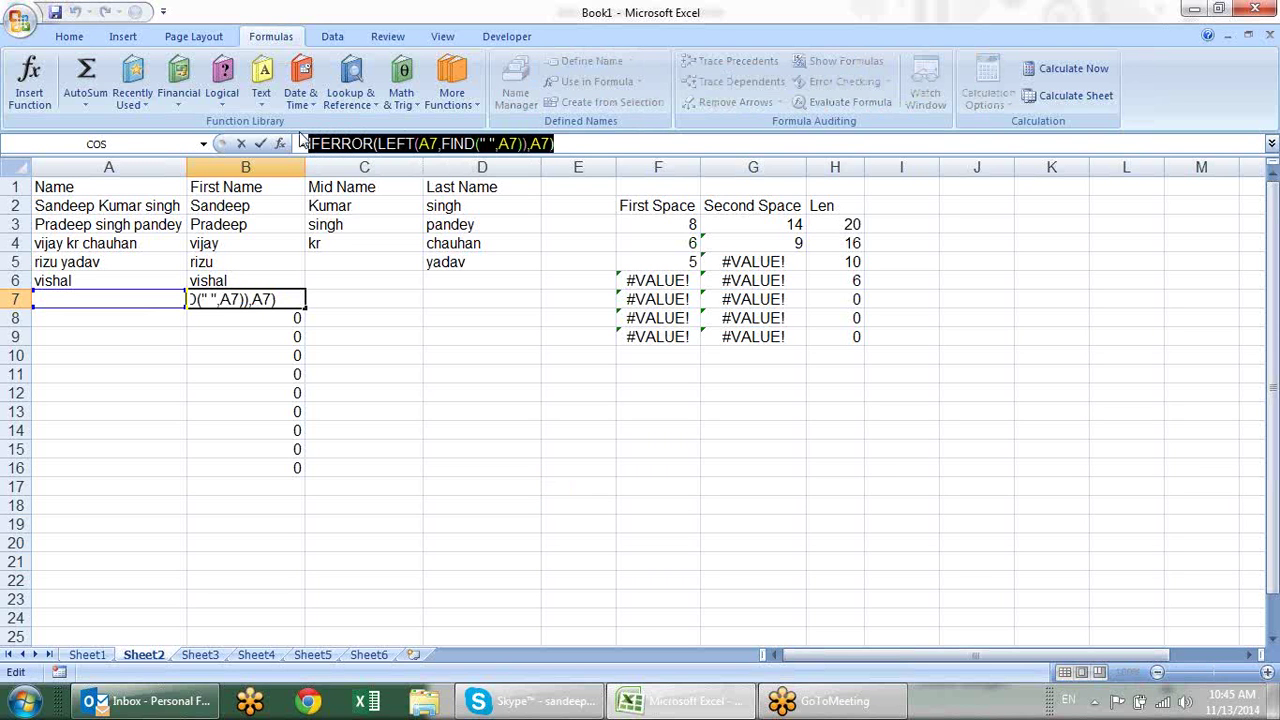
pyautogui.click(307, 143)
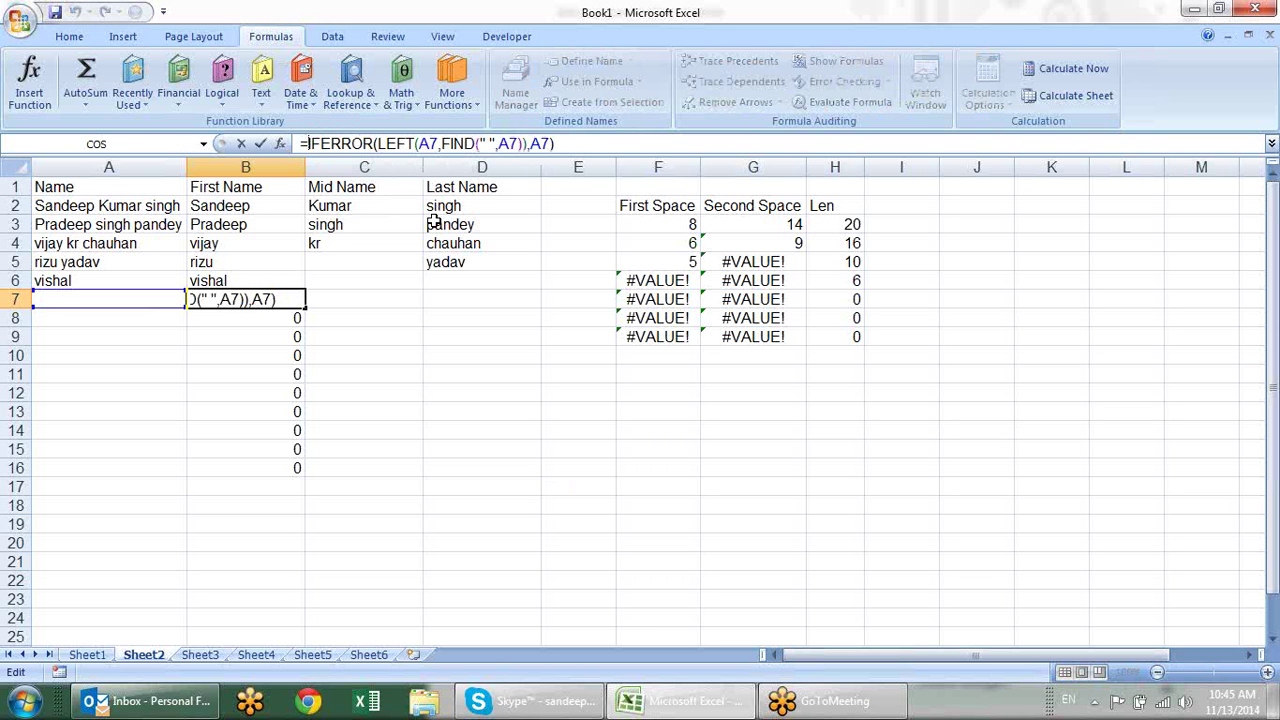
pyautogui.write('IF(')
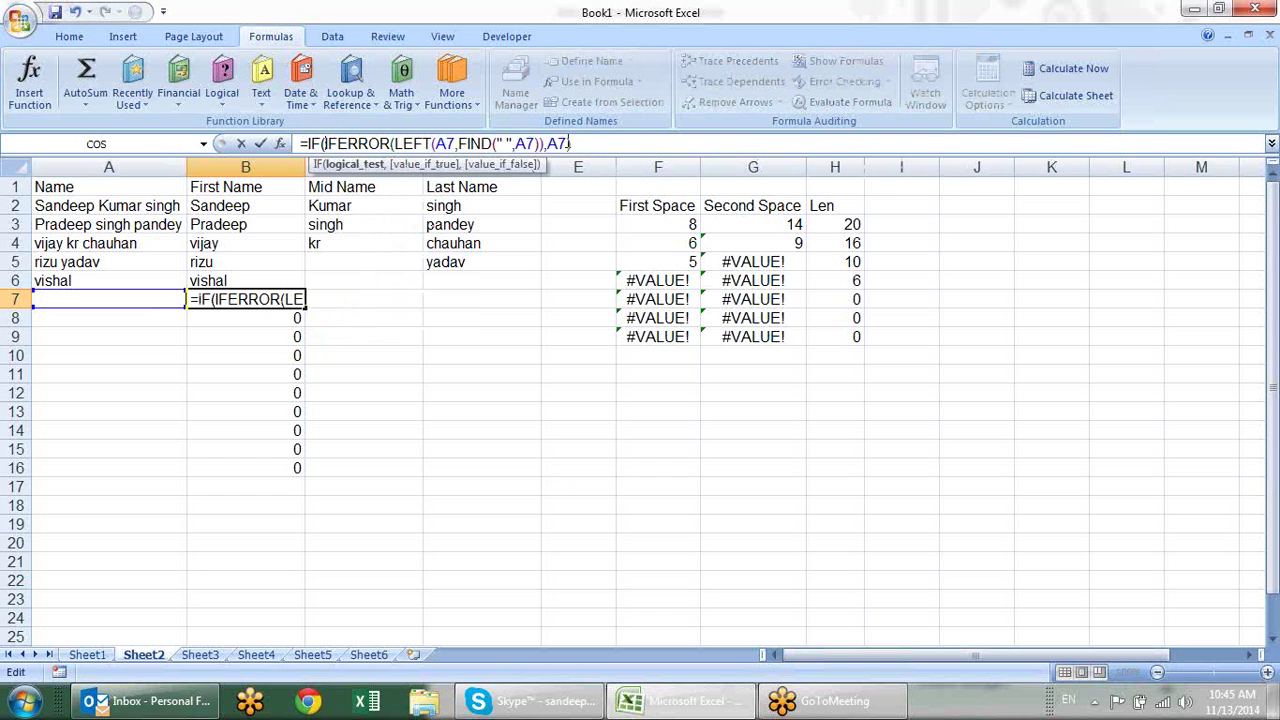
pyautogui.click(588, 143)
pyautogui.write('=0')
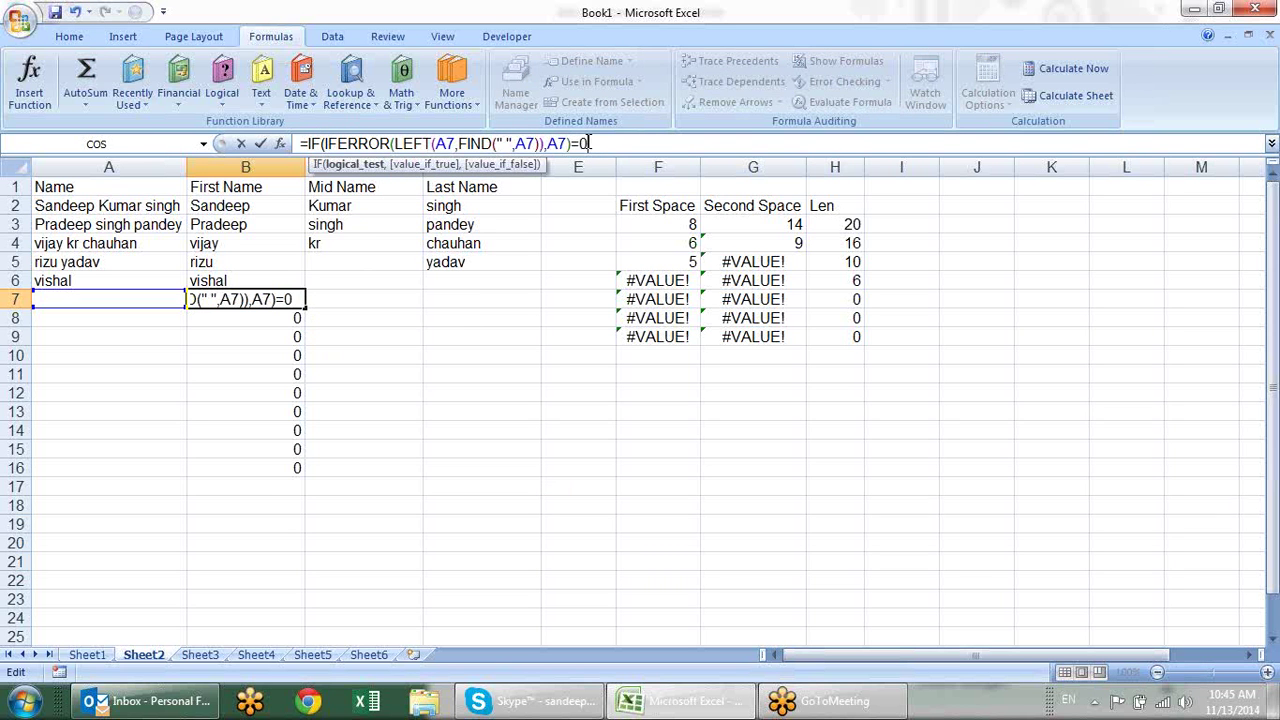
pyautogui.write(',"",')
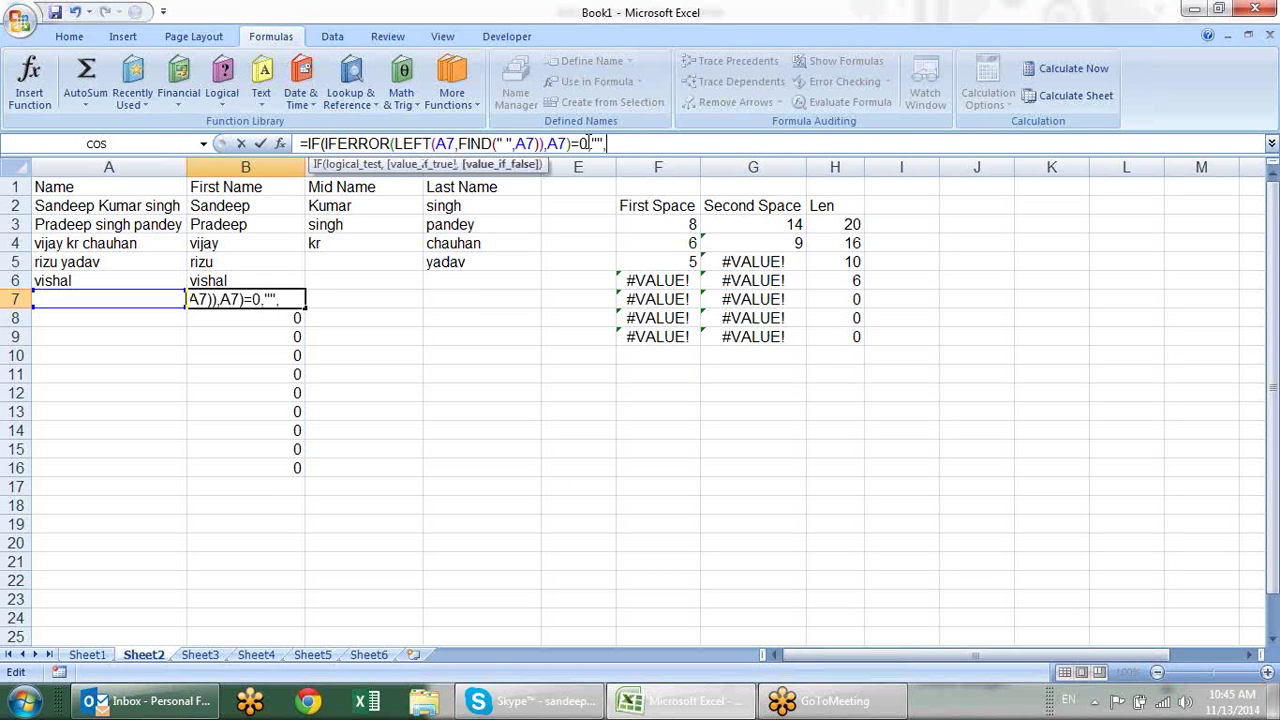
pyautogui.hotkey('ctrl', 'v')
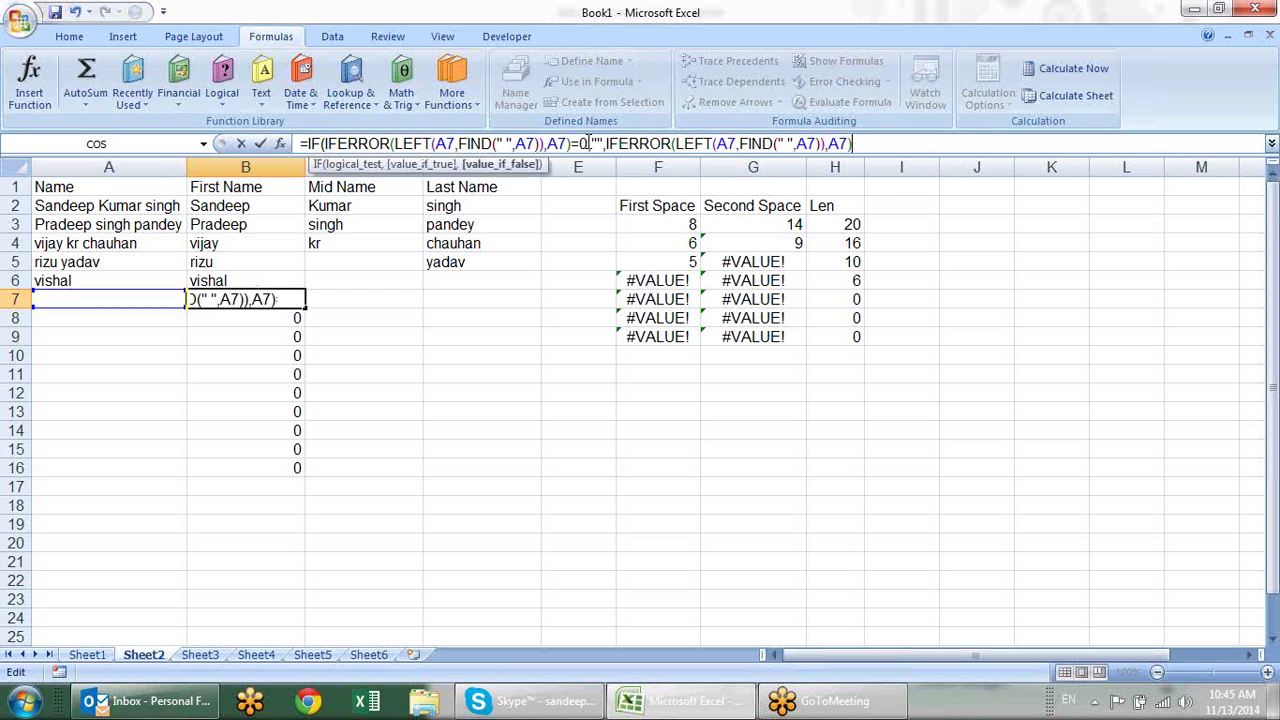
pyautogui.write(')')
pyautogui.press('Return')
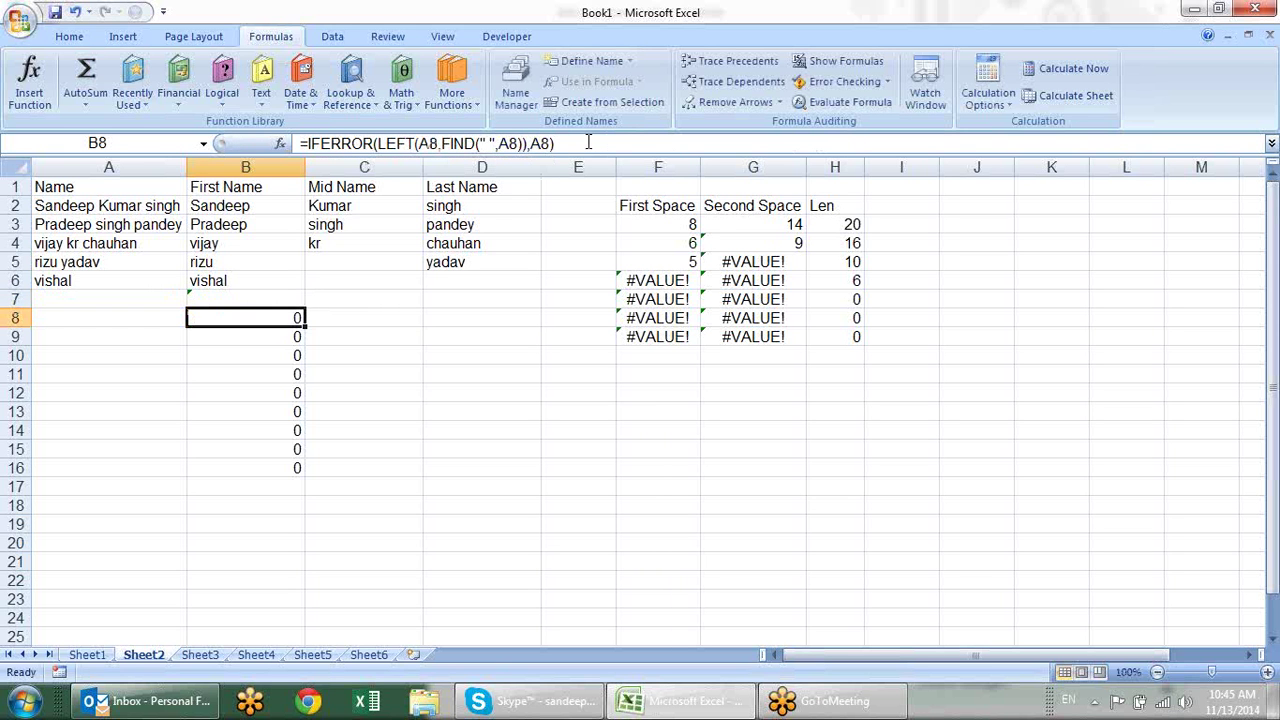
# Fill B7's new IF formula down the First Name column to B16.
pyautogui.click(294, 302)
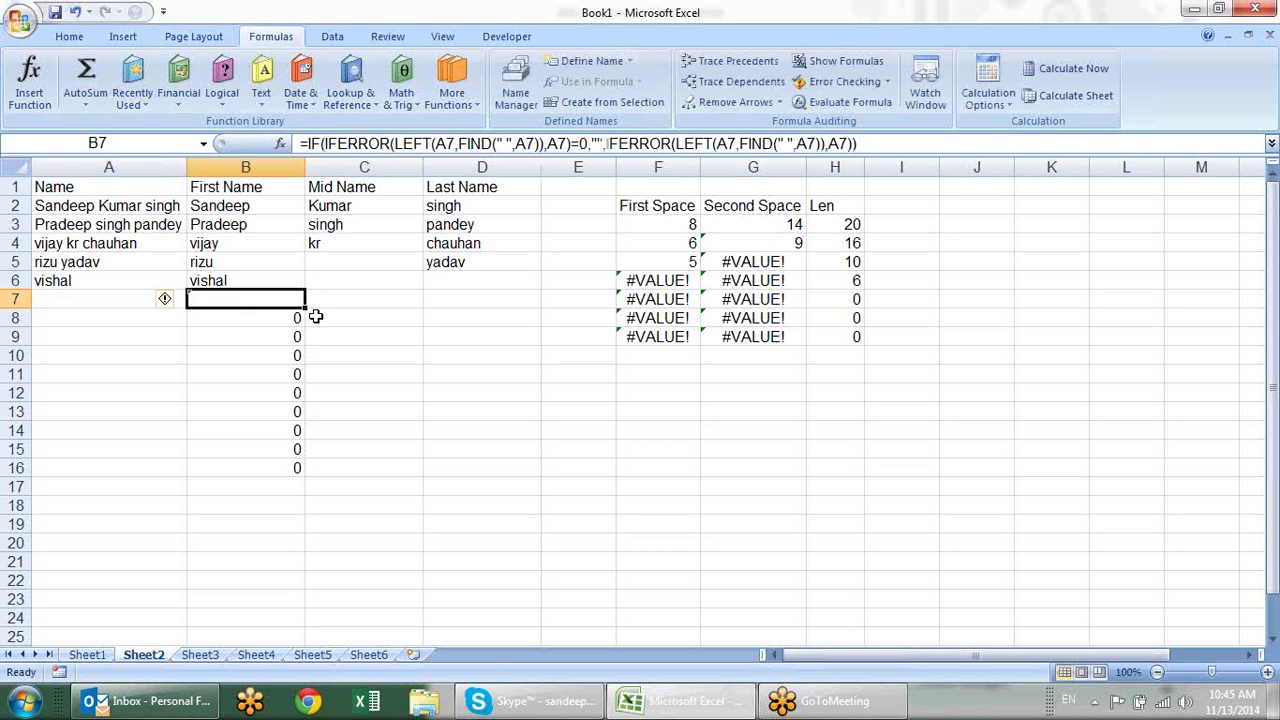
pyautogui.doubleClick(302, 310)
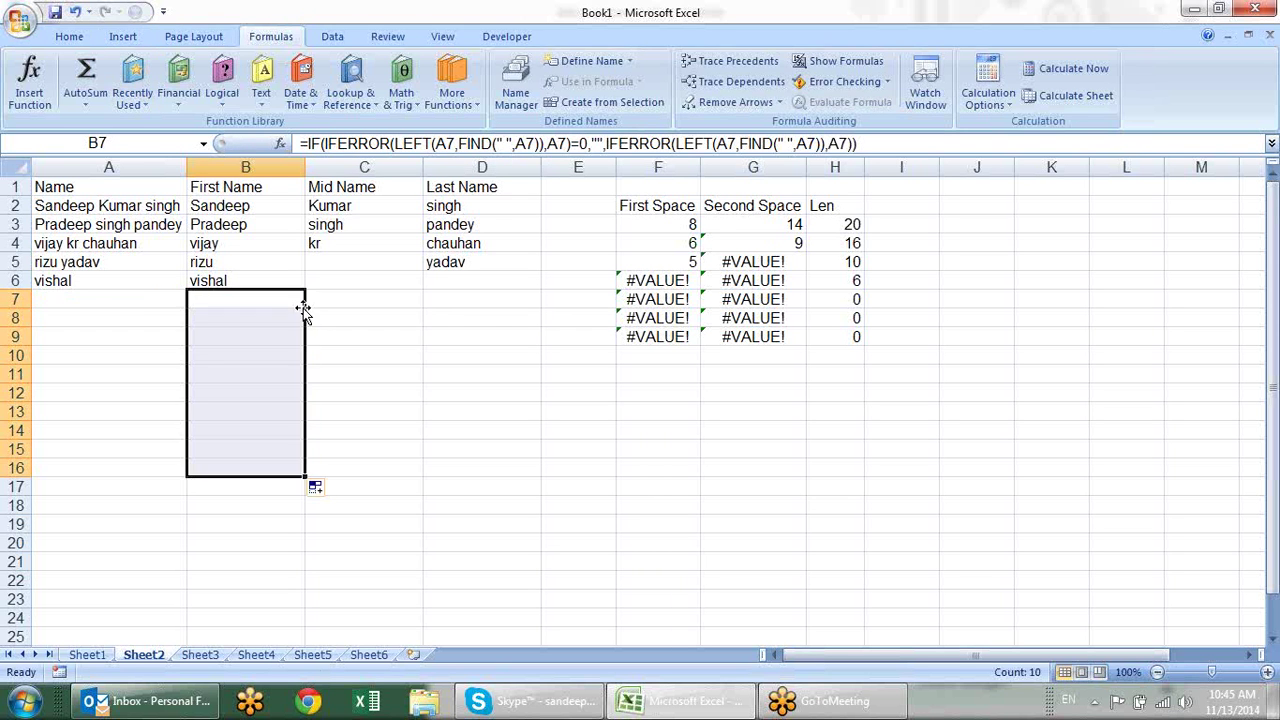
pyautogui.click(472, 304)
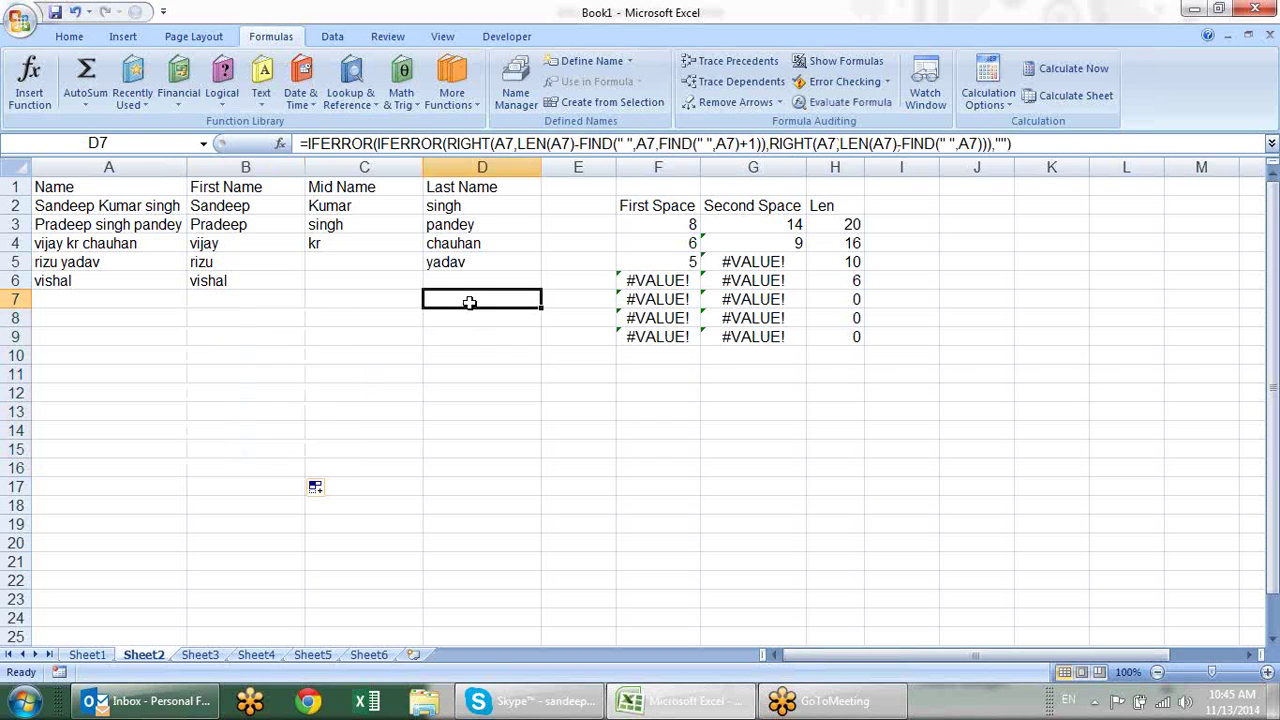
pyautogui.click(150, 297)
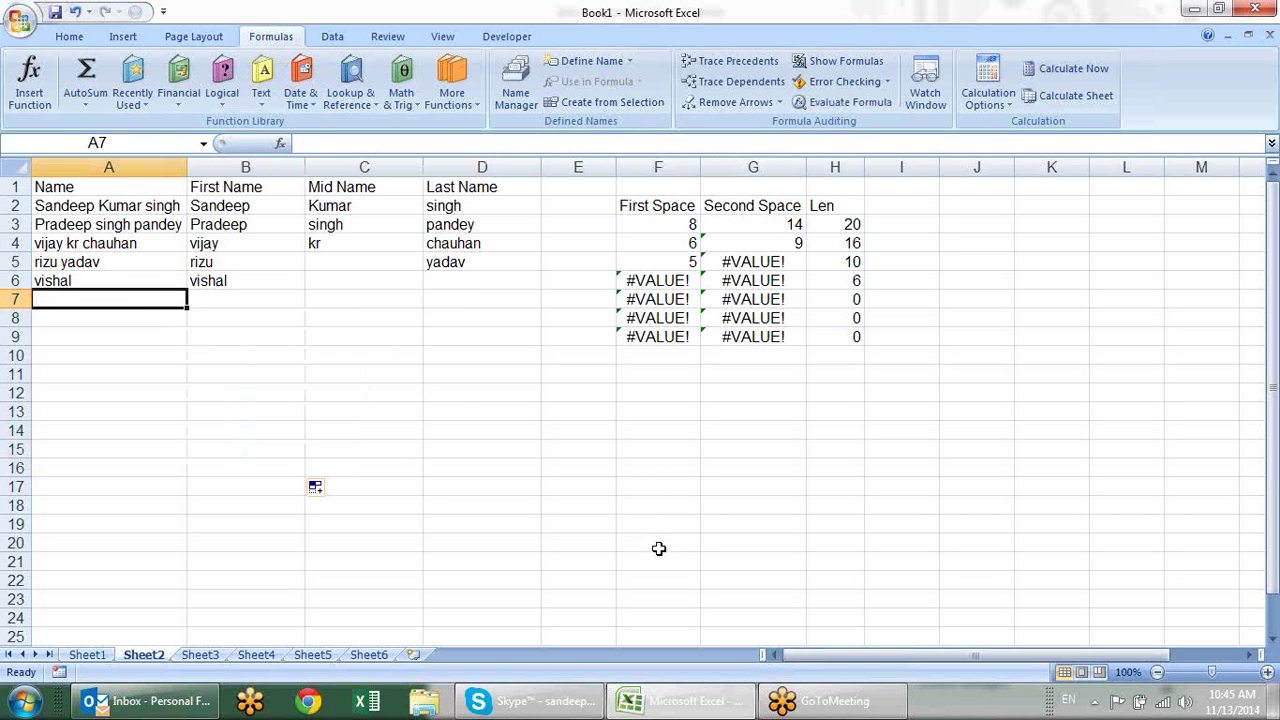
pyautogui.write('s k si')
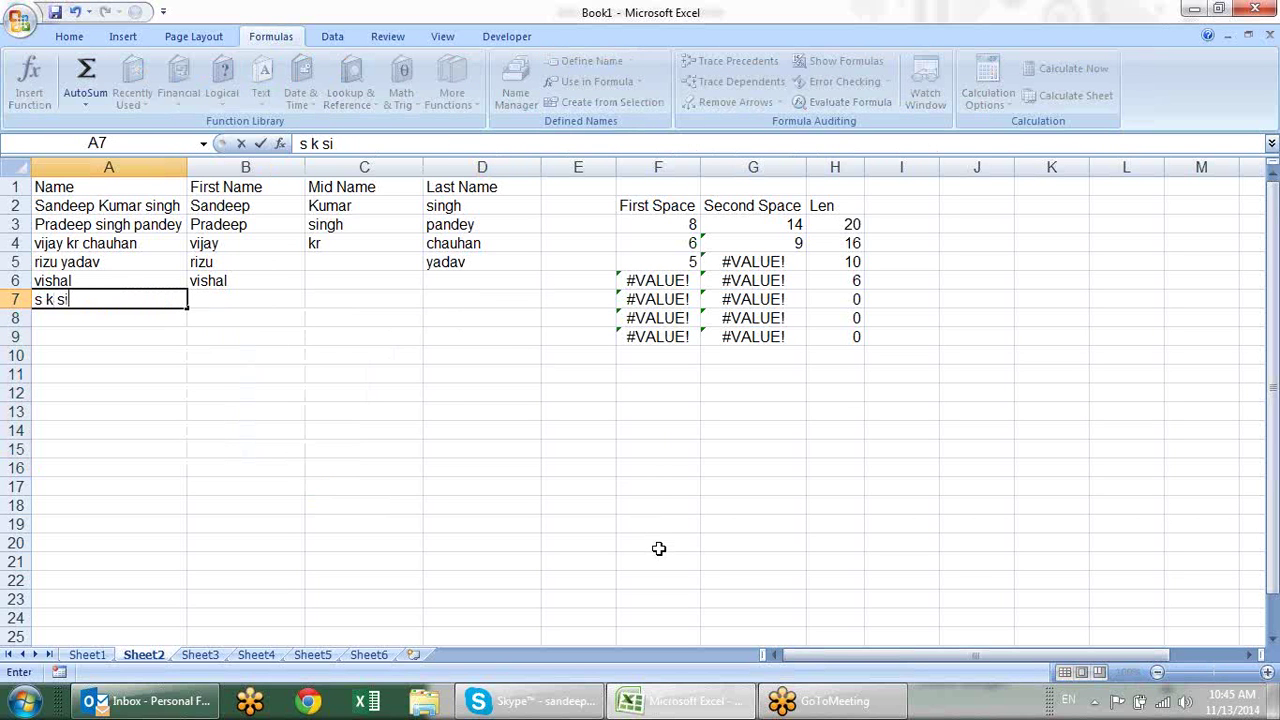
pyautogui.write('ngh')
pyautogui.press('Return')
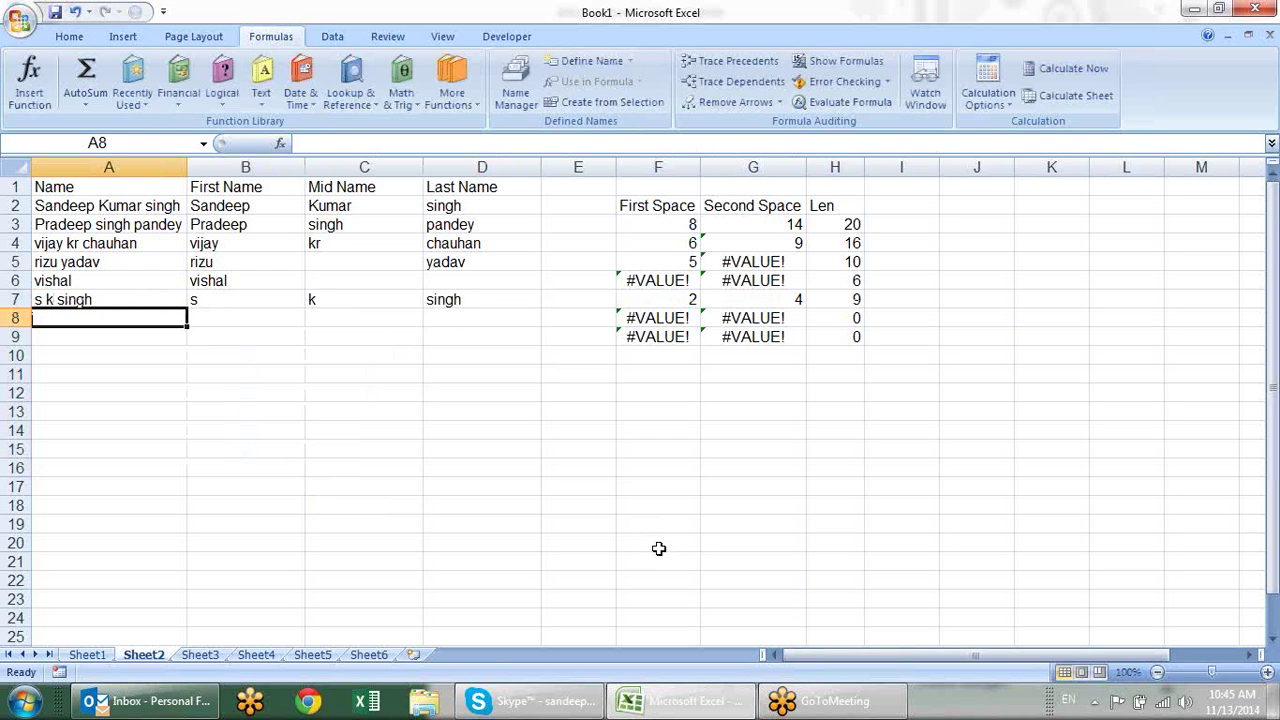
pyautogui.press('Up')
pyautogui.write('v')
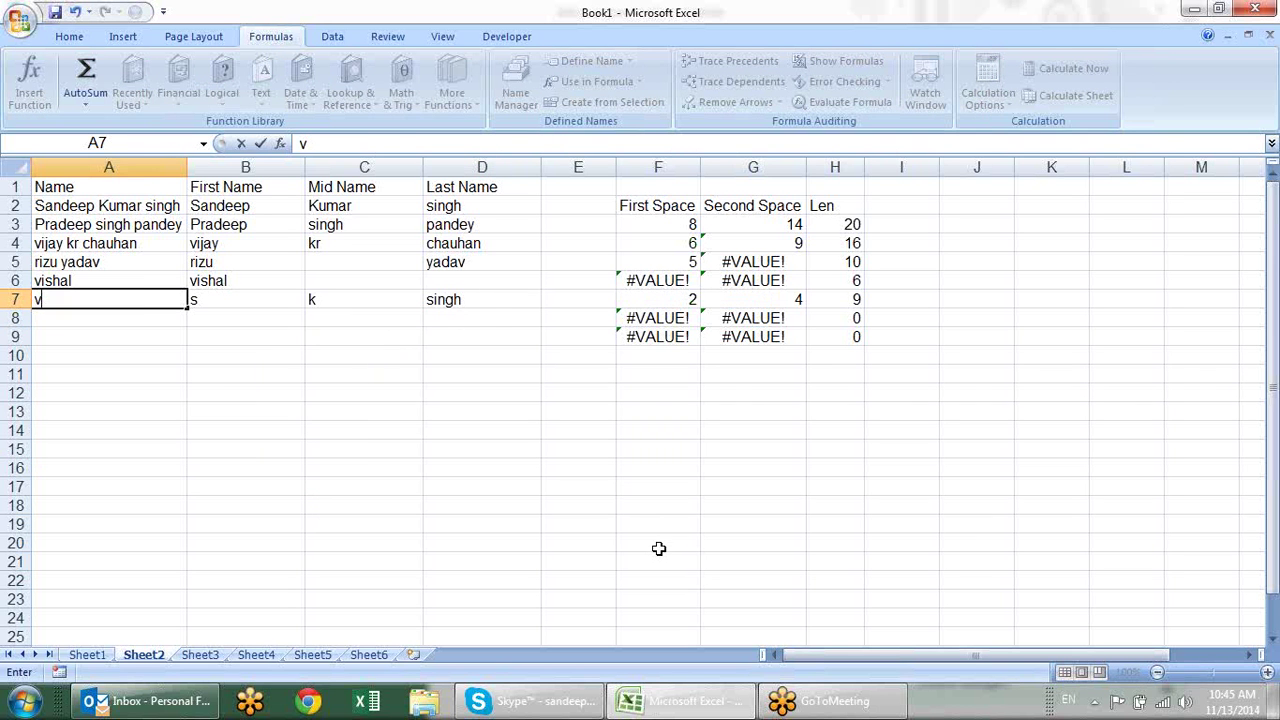
pyautogui.write('ijay')
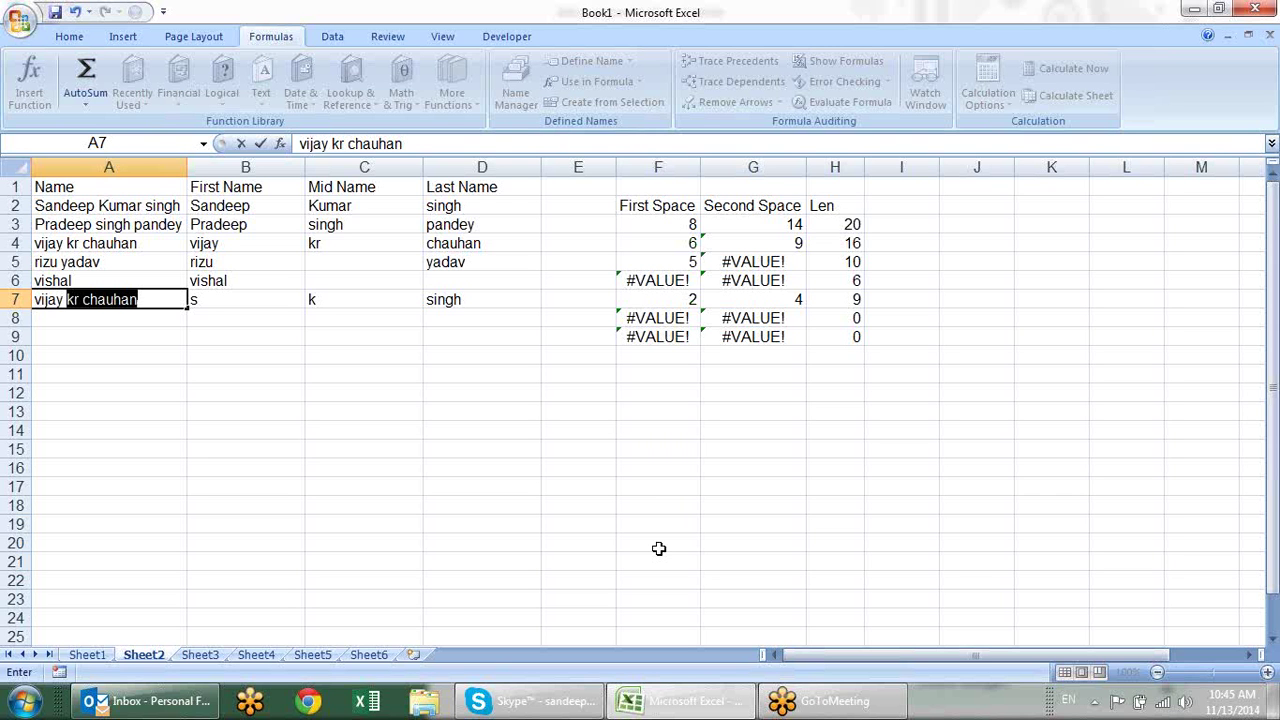
pyautogui.write(' krishan')
pyautogui.press('Return')
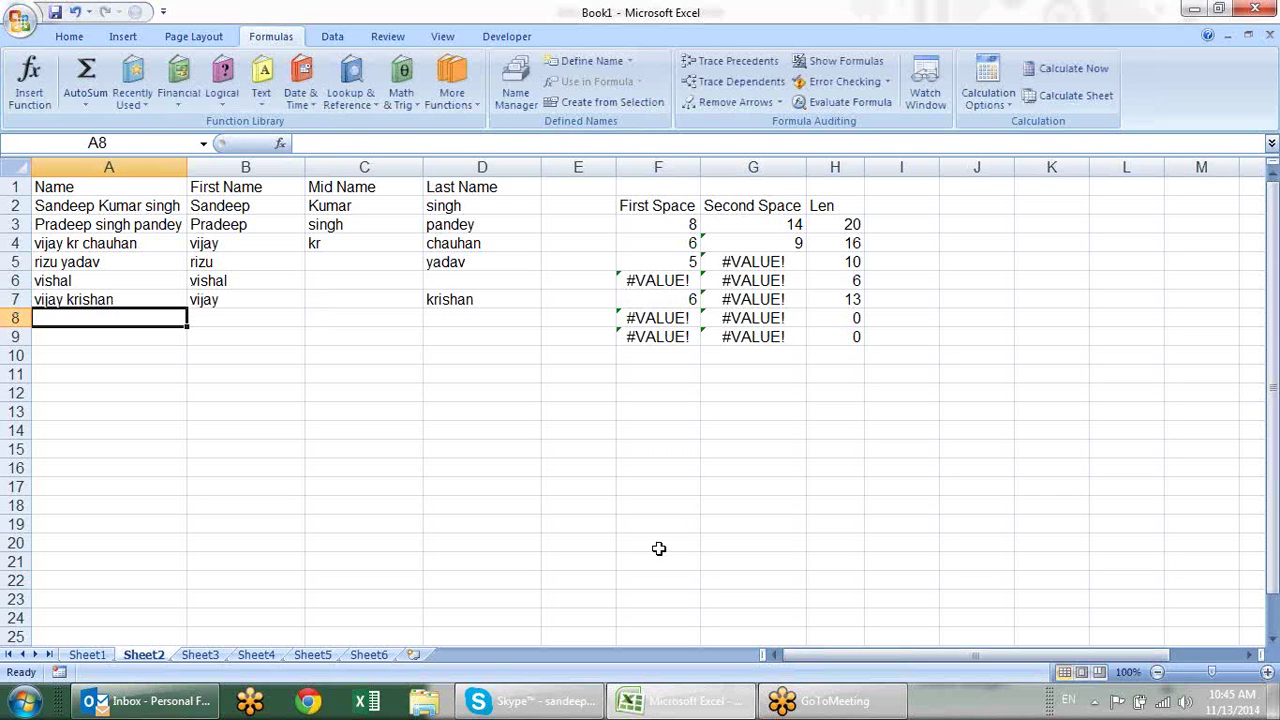
pyautogui.press('Up')
pyautogui.write('vi')
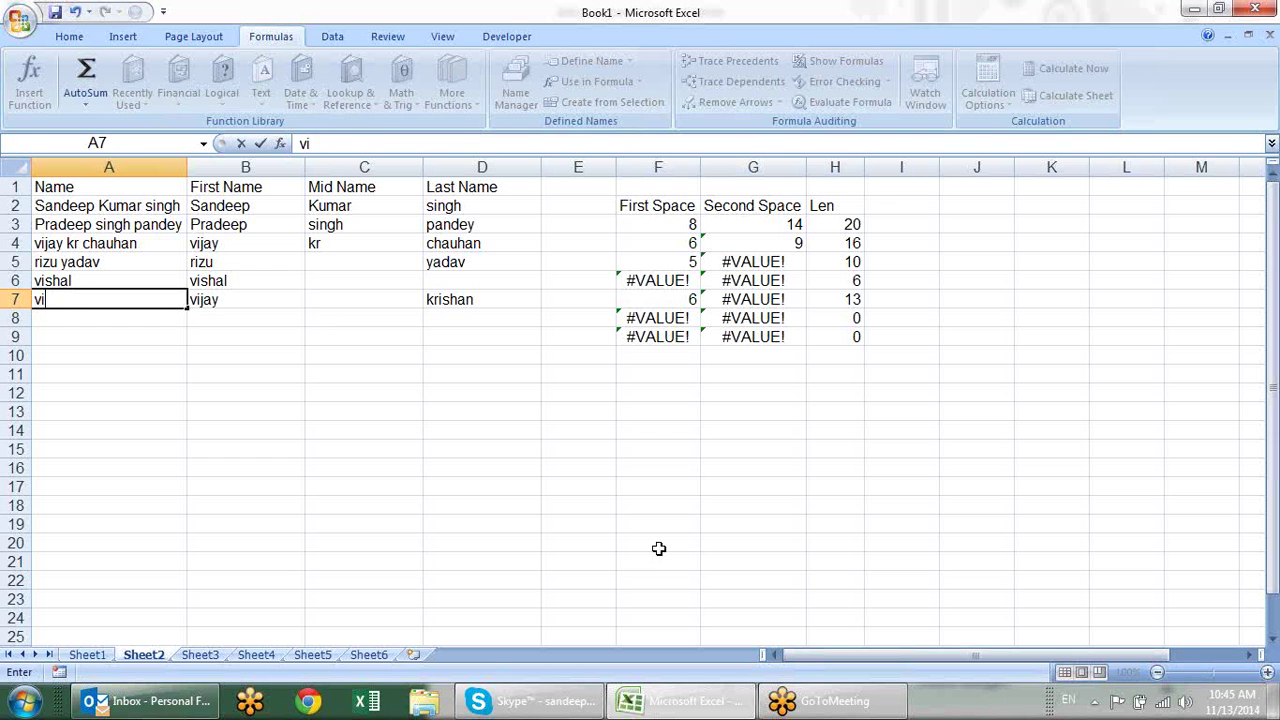
pyautogui.write('kas')
pyautogui.press('Return')
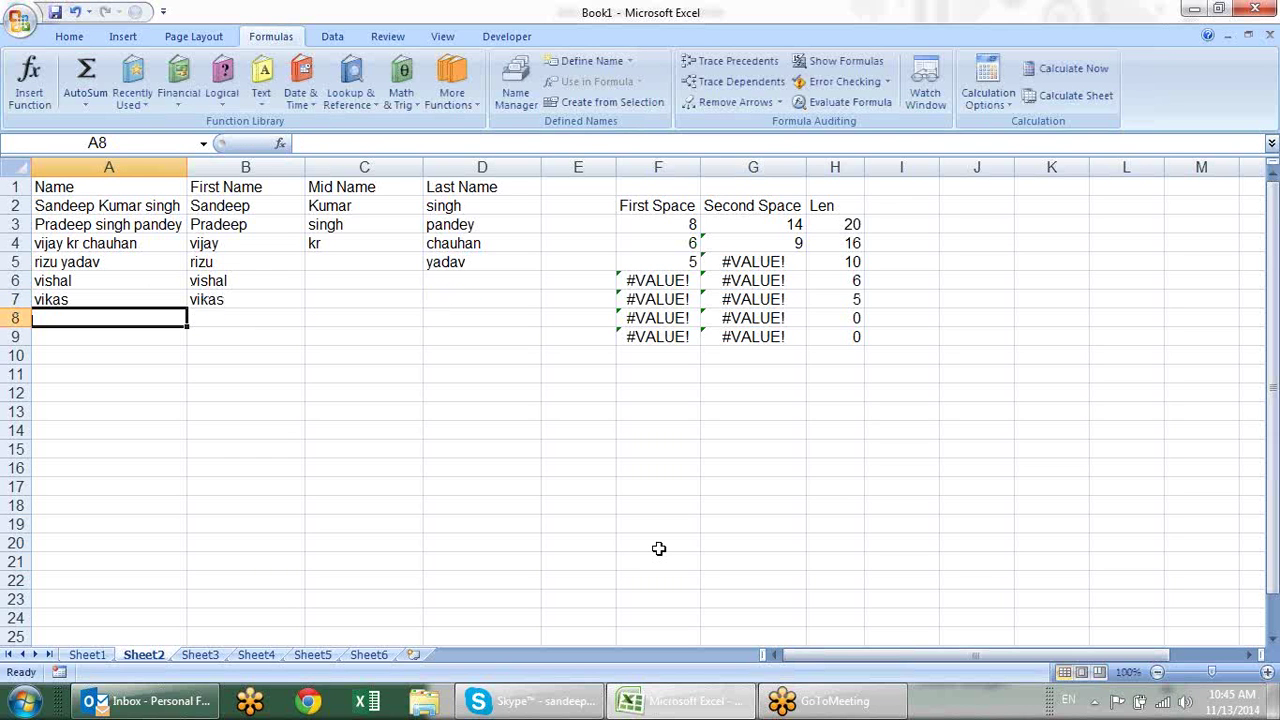
pyautogui.press('Up')
pyautogui.press('Delete')
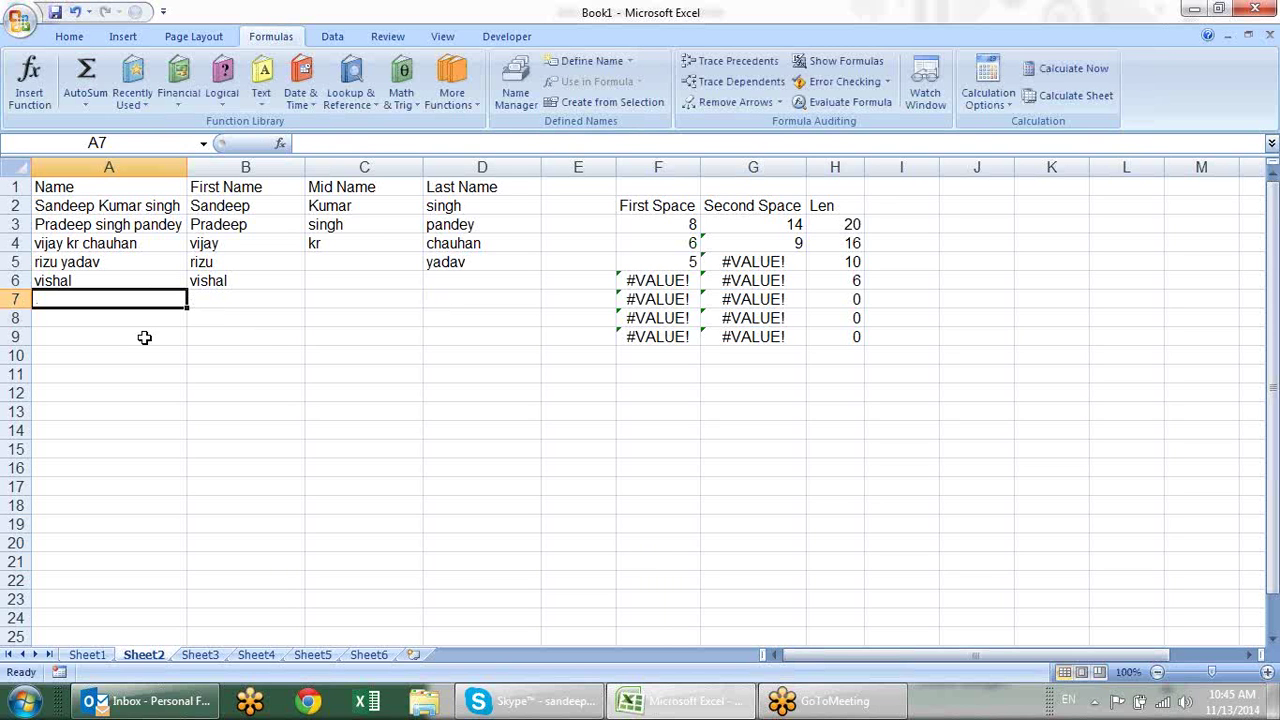
pyautogui.click(225, 300)
pyautogui.click(265, 336)
pyautogui.click(415, 337)
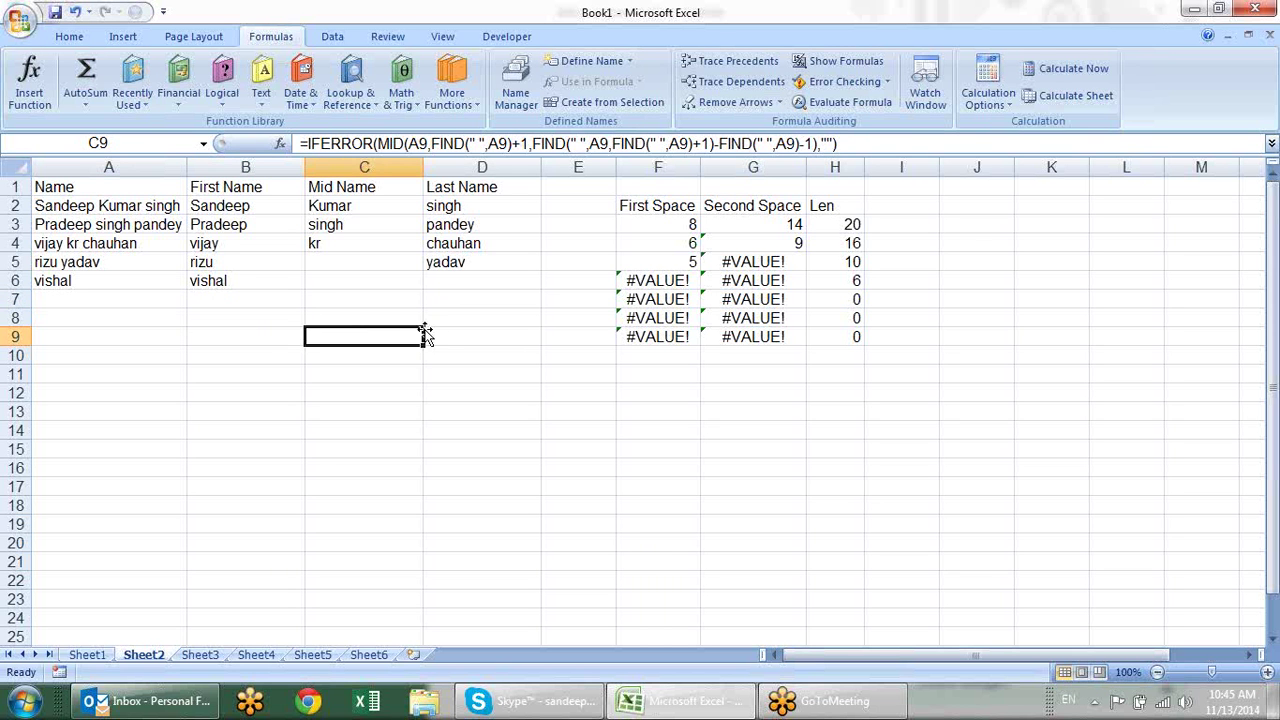
pyautogui.click(454, 321)
pyautogui.click(365, 352)
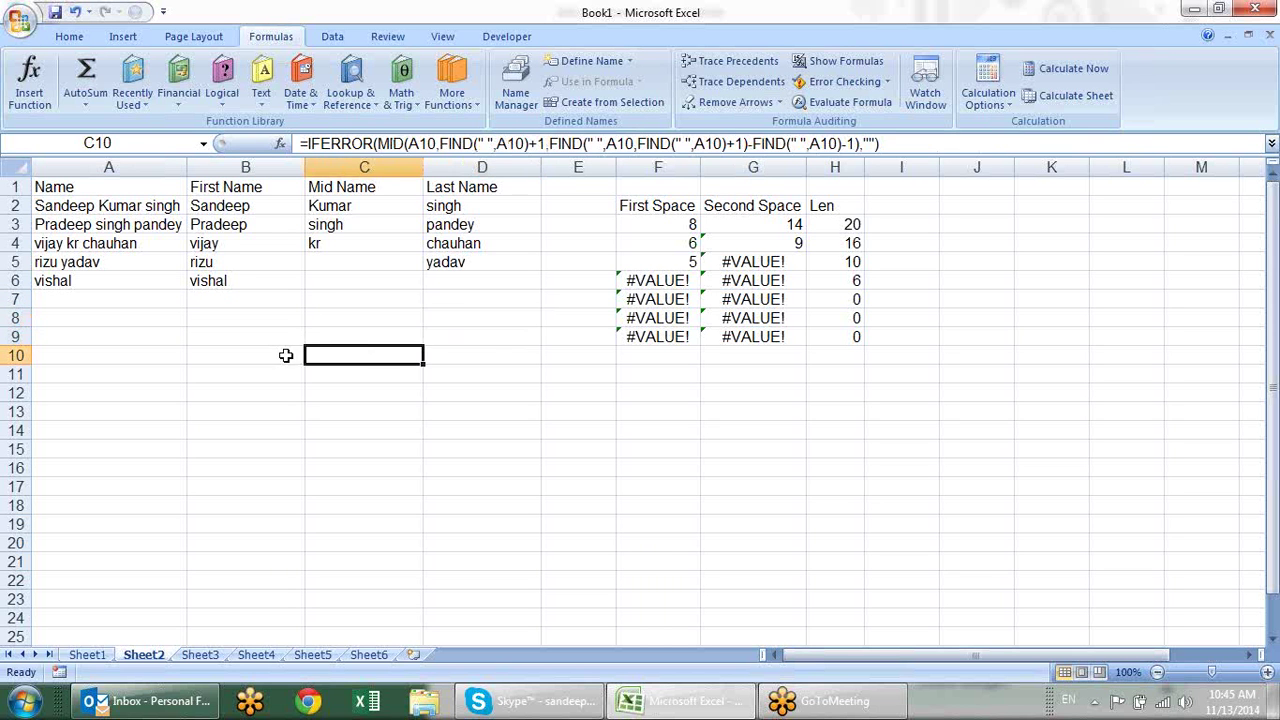
pyautogui.click(284, 355)
pyautogui.click(359, 354)
pyautogui.click(477, 354)
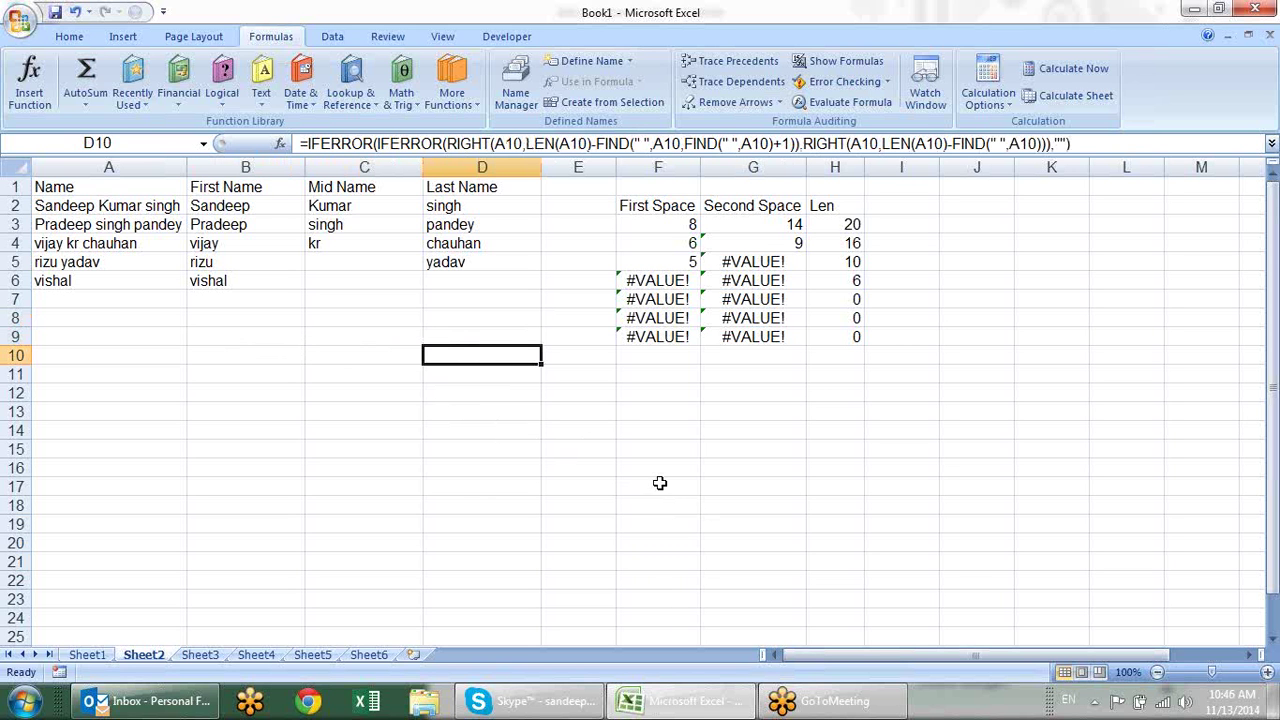
pyautogui.click(690, 389)
pyautogui.click(665, 225)
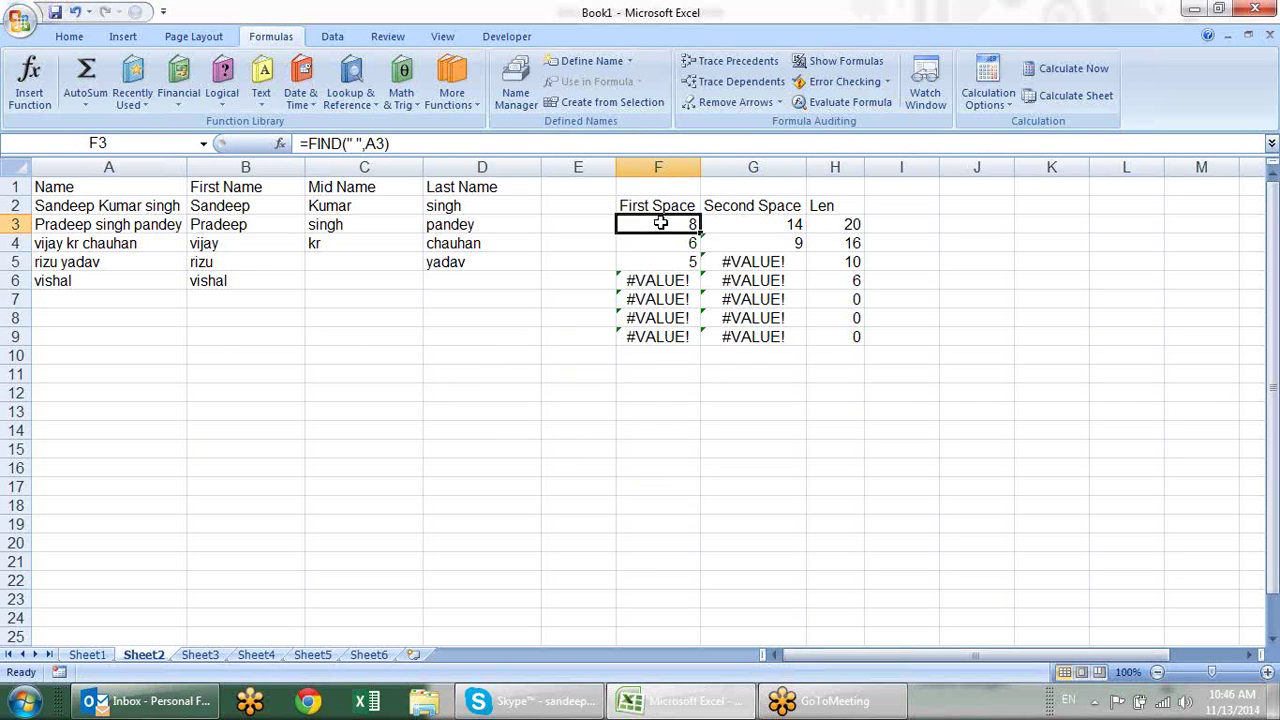
pyautogui.doubleClick(665, 225)
pyautogui.press('Escape')
pyautogui.click(666, 398)
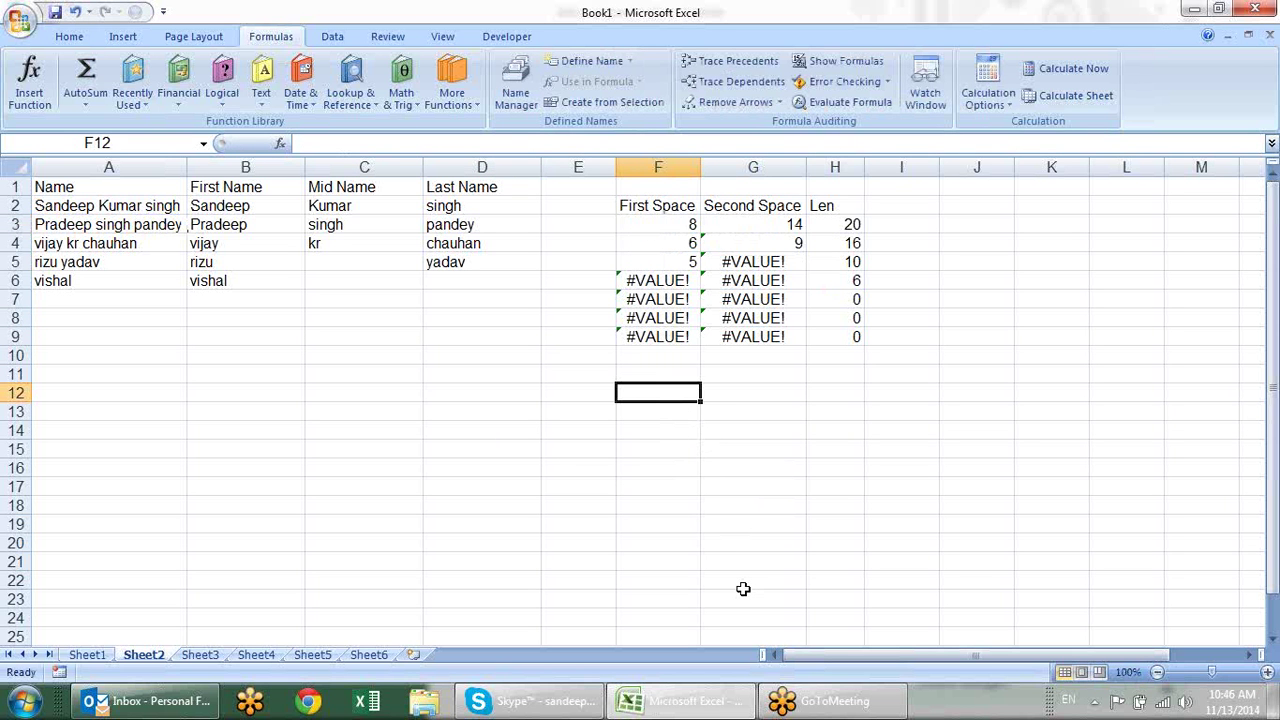
# Type sandeep in F12 and enter =FIND("a",F12) in G12.
pyautogui.write('sandeep')
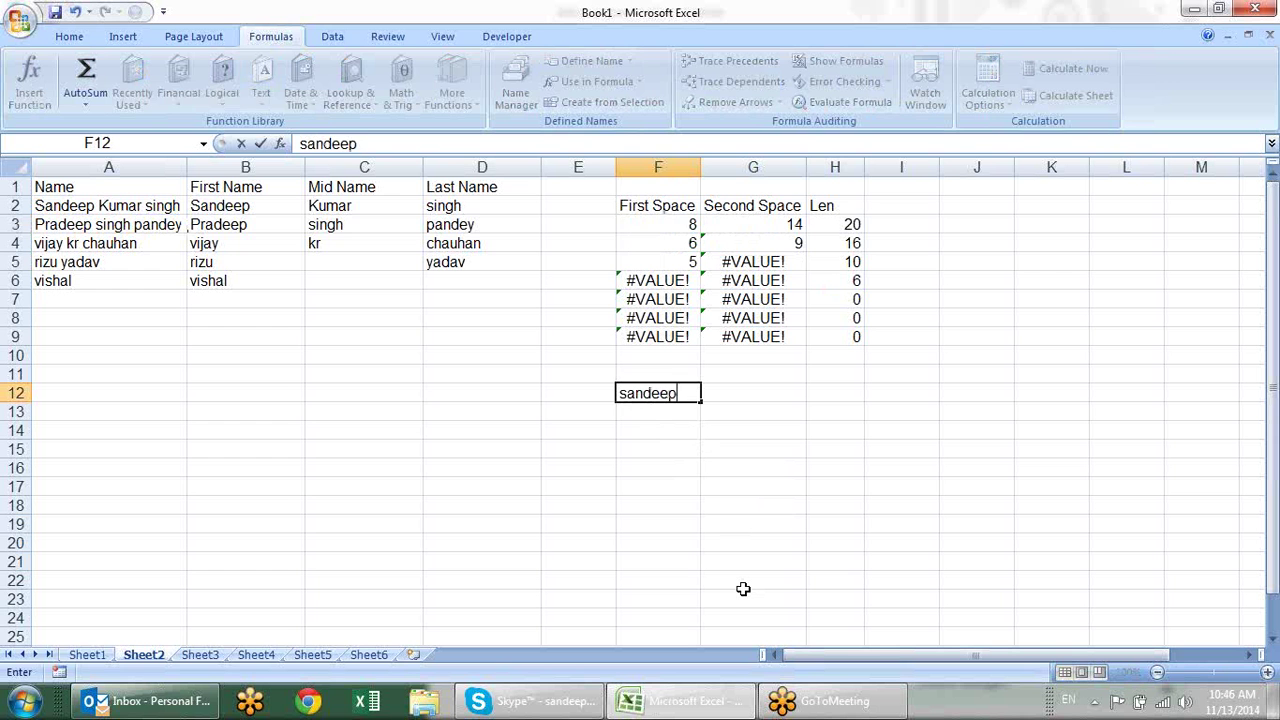
pyautogui.press('Tab')
pyautogui.write('find')
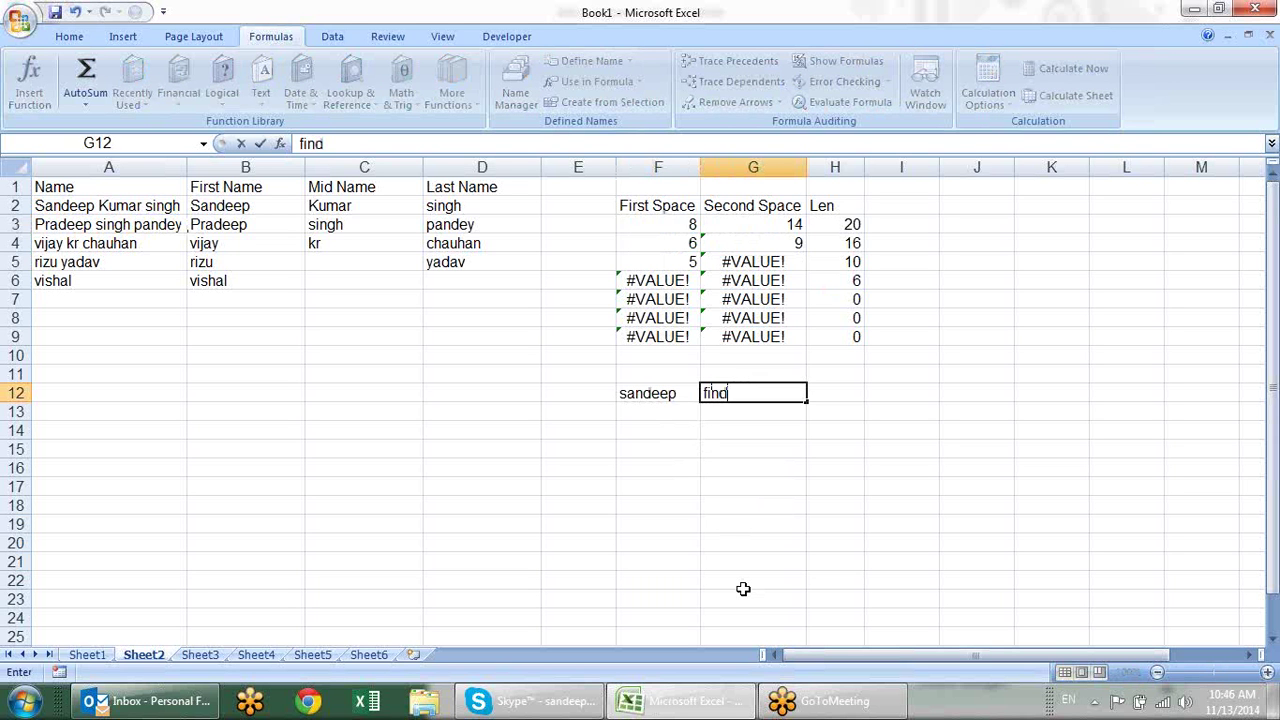
pyautogui.press('BackSpace')
pyautogui.press('BackSpace')
pyautogui.press('BackSpace')
pyautogui.press('BackSpace')
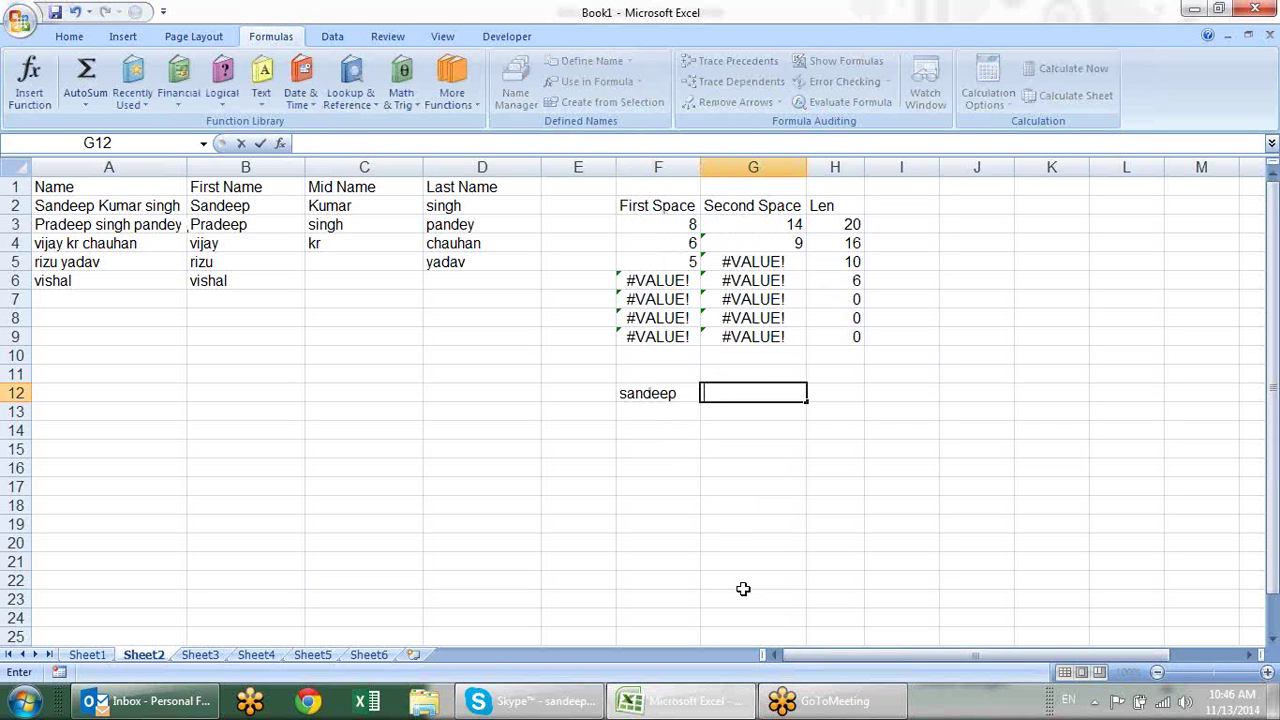
pyautogui.write('=find')
pyautogui.press('Tab')
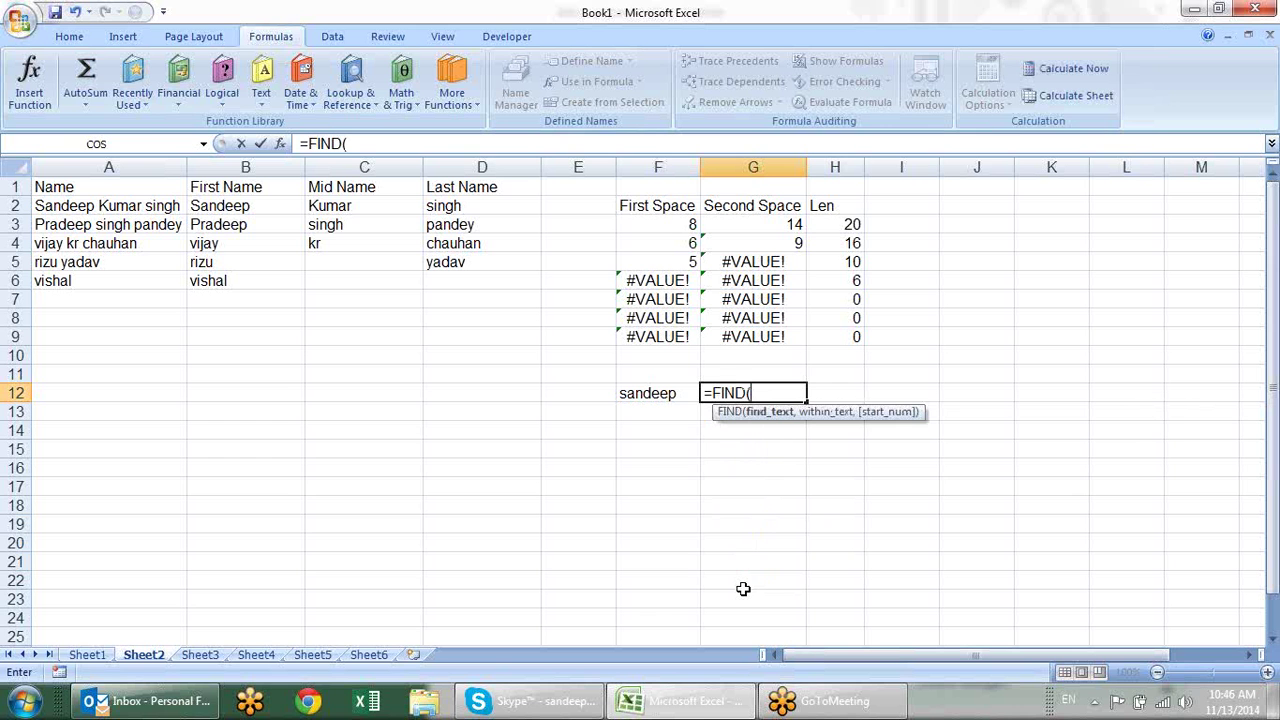
pyautogui.write('"a"')
pyautogui.write(',')
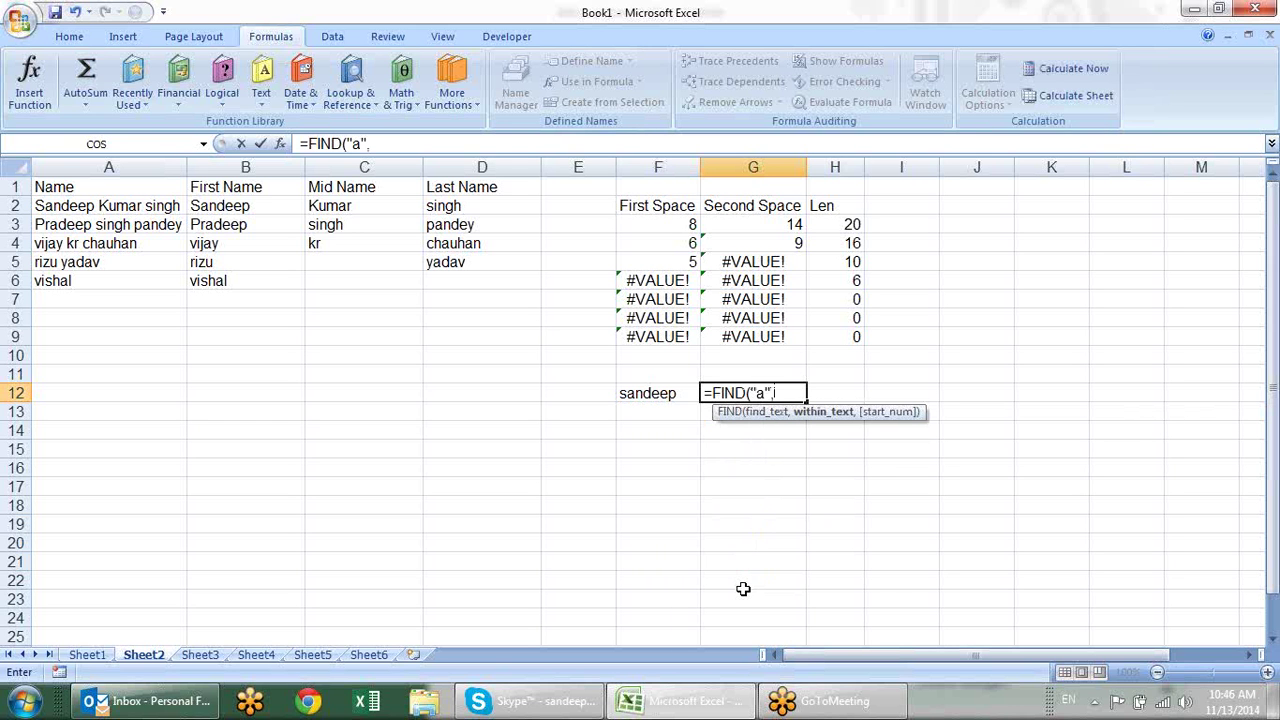
pyautogui.click(686, 395)
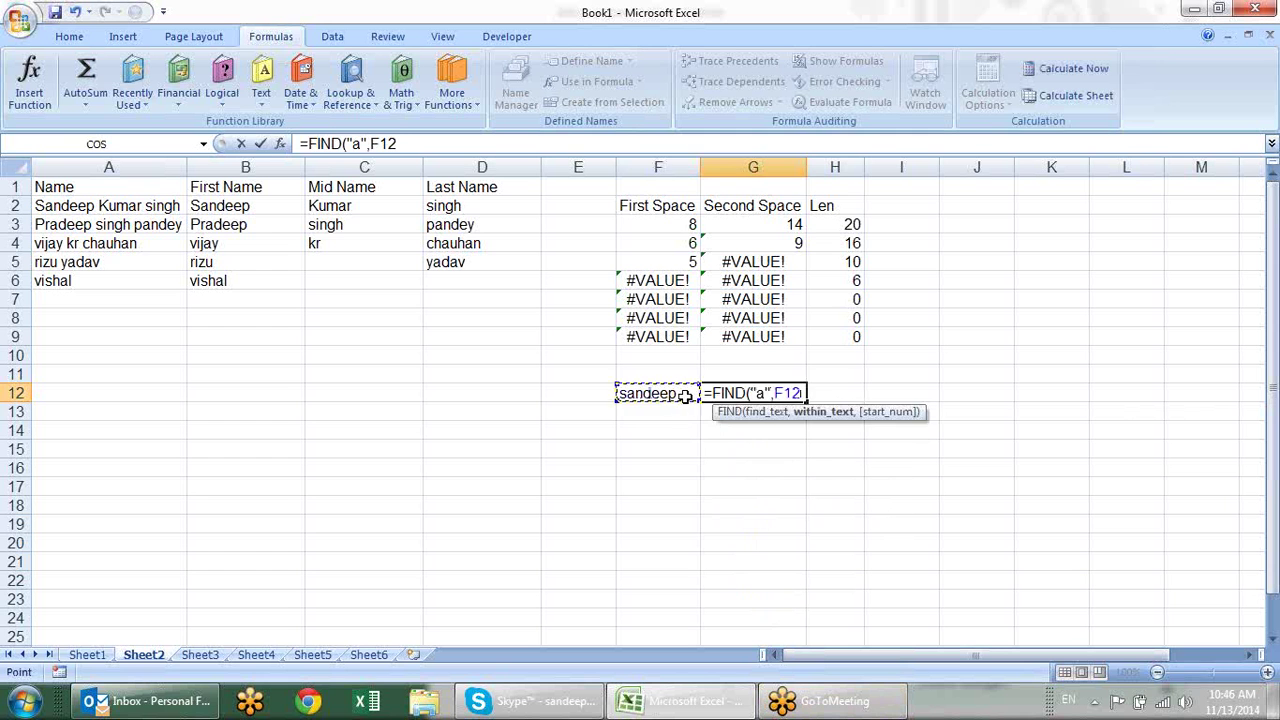
pyautogui.press('Return')
# Change G12 to =FIND("A",F12), which returns #VALUE!
pyautogui.click(786, 392)
pyautogui.doubleClick(746, 392)
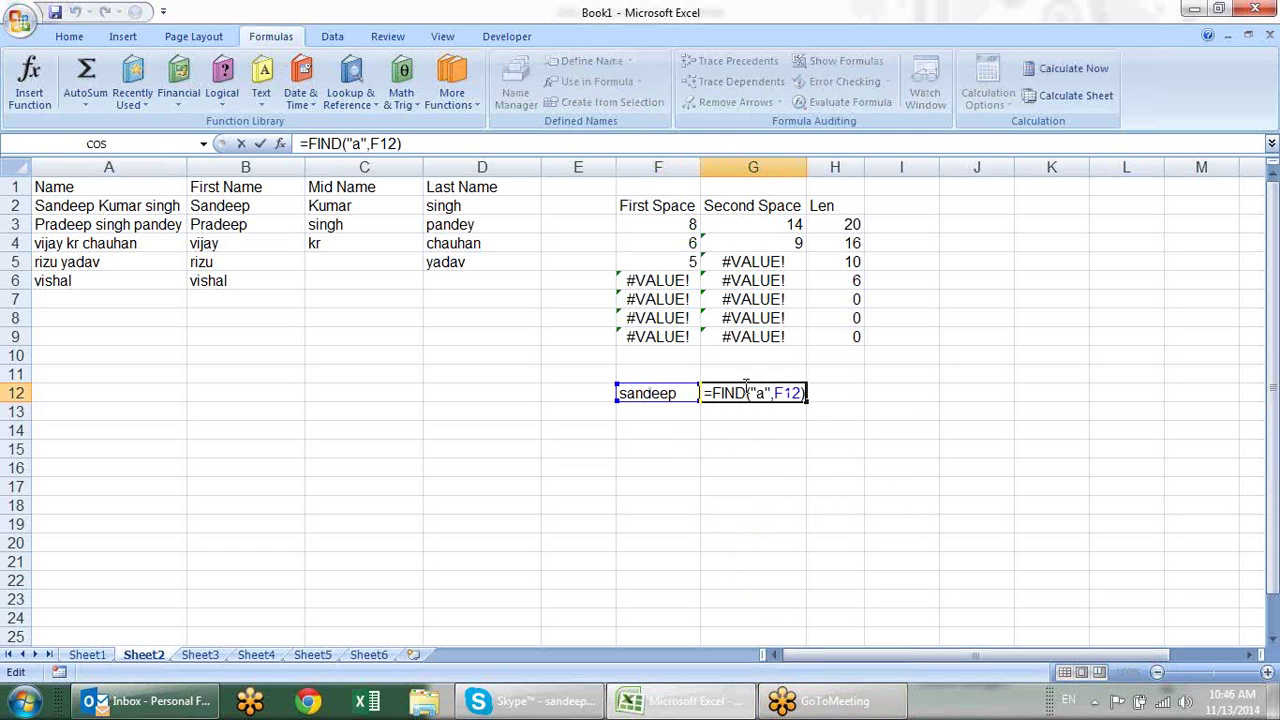
pyautogui.click(765, 392)
pyautogui.press('BackSpace')
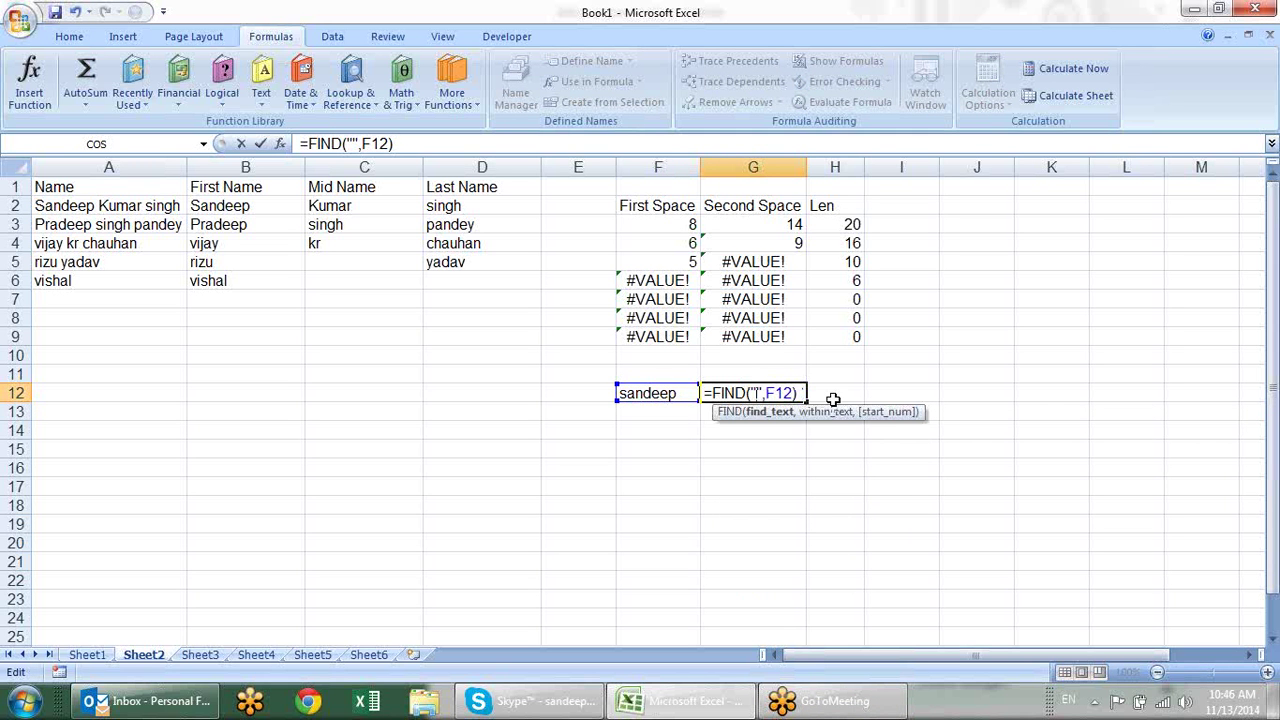
pyautogui.write('A')
pyautogui.press('Return')
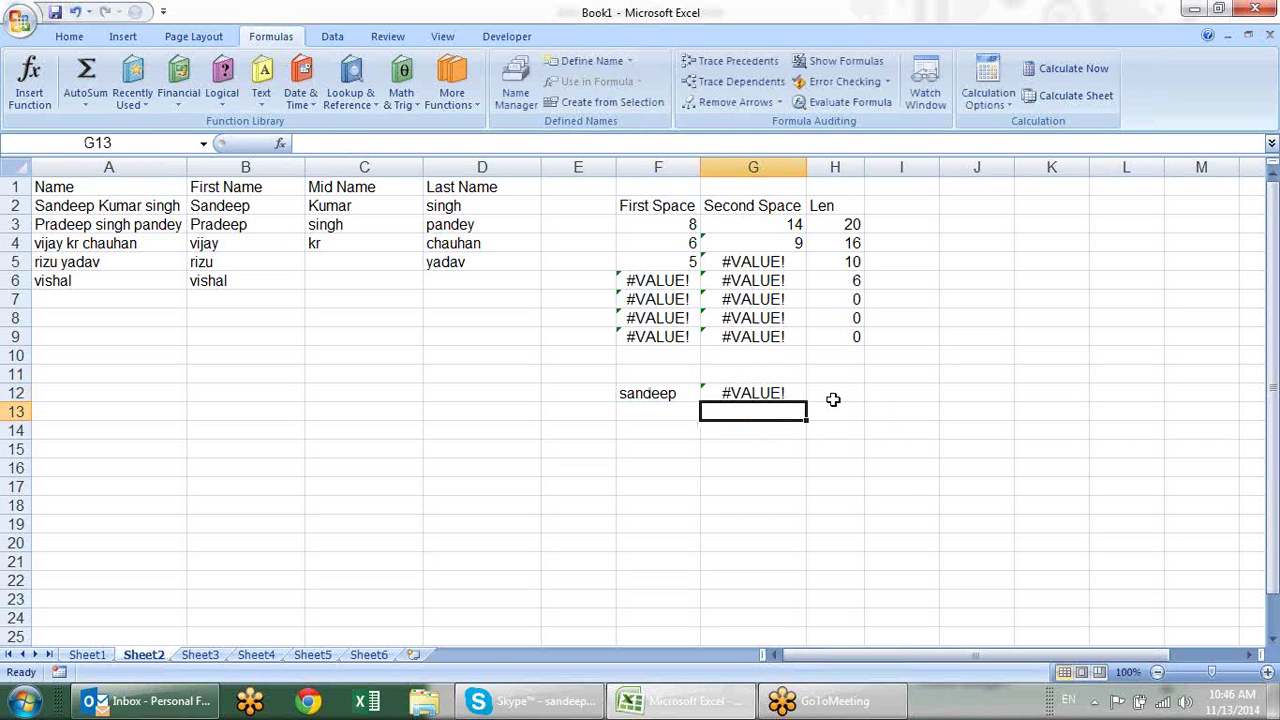
pyautogui.press('Up')
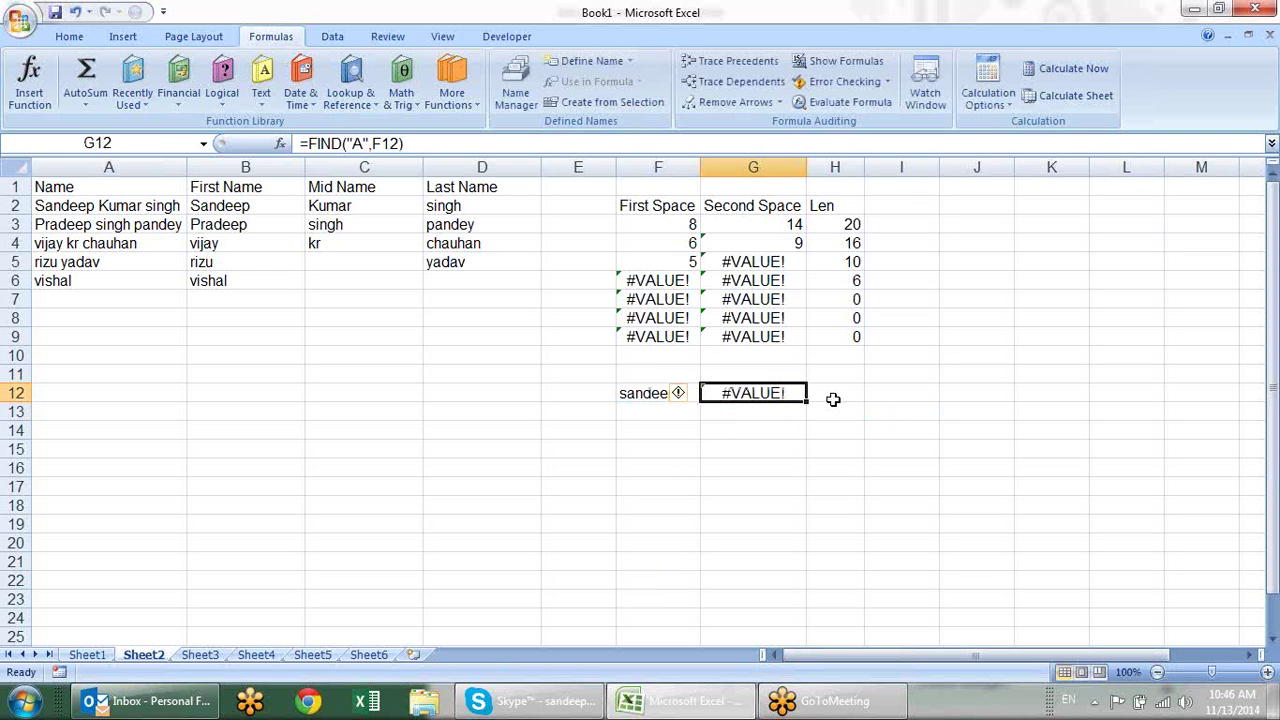
pyautogui.press('F2')
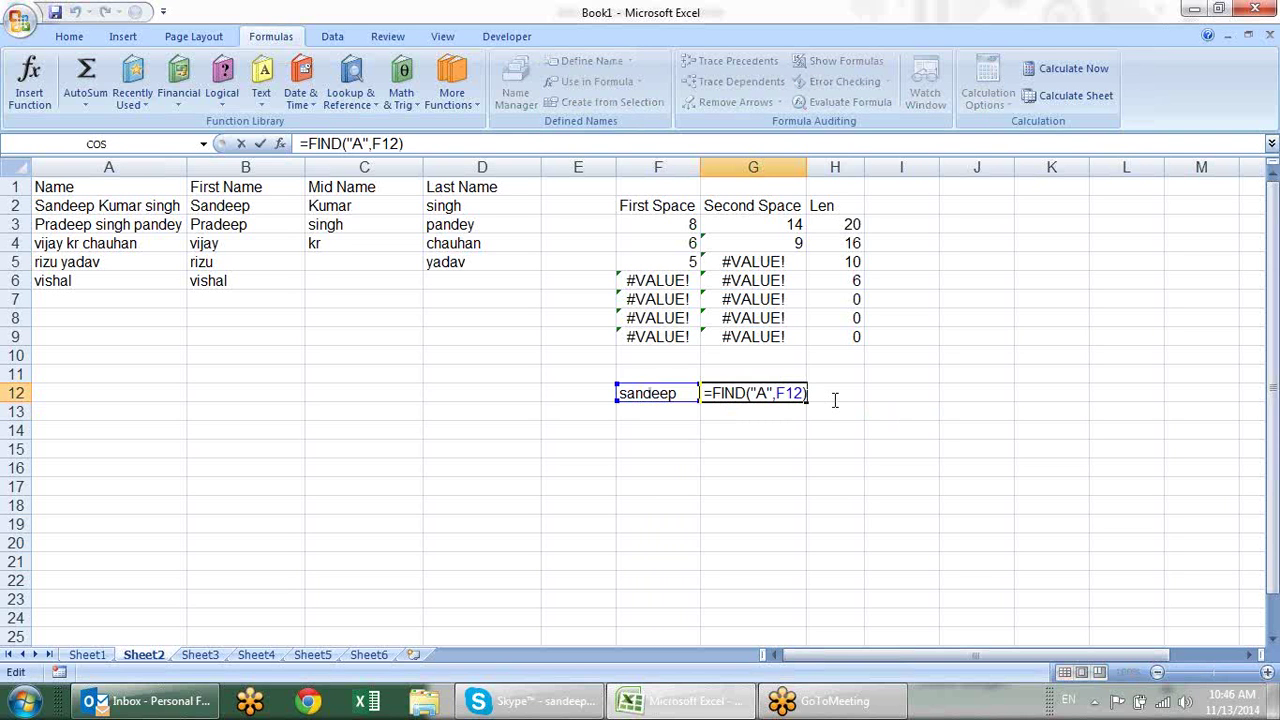
pyautogui.press('Escape')
# Start a new formula in H12 beside the FIND result.
pyautogui.press('Up')
pyautogui.press('Right')
pyautogui.press('Down')
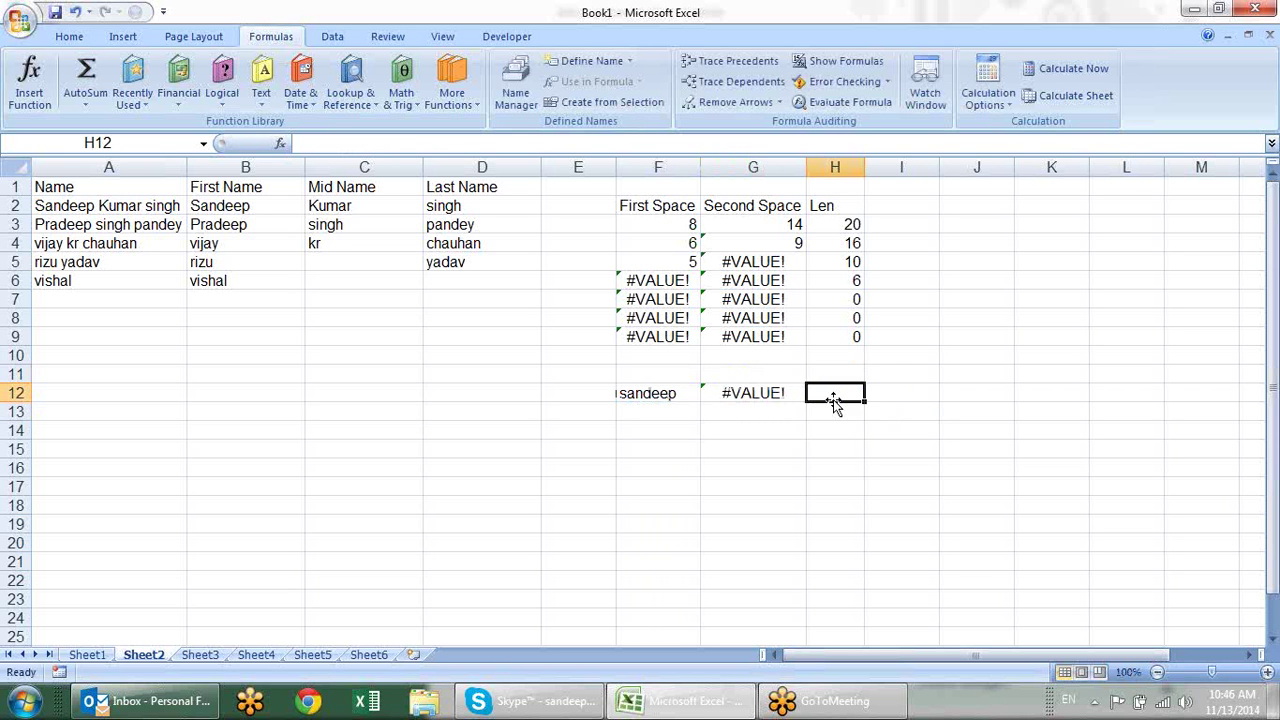
pyautogui.write('=')
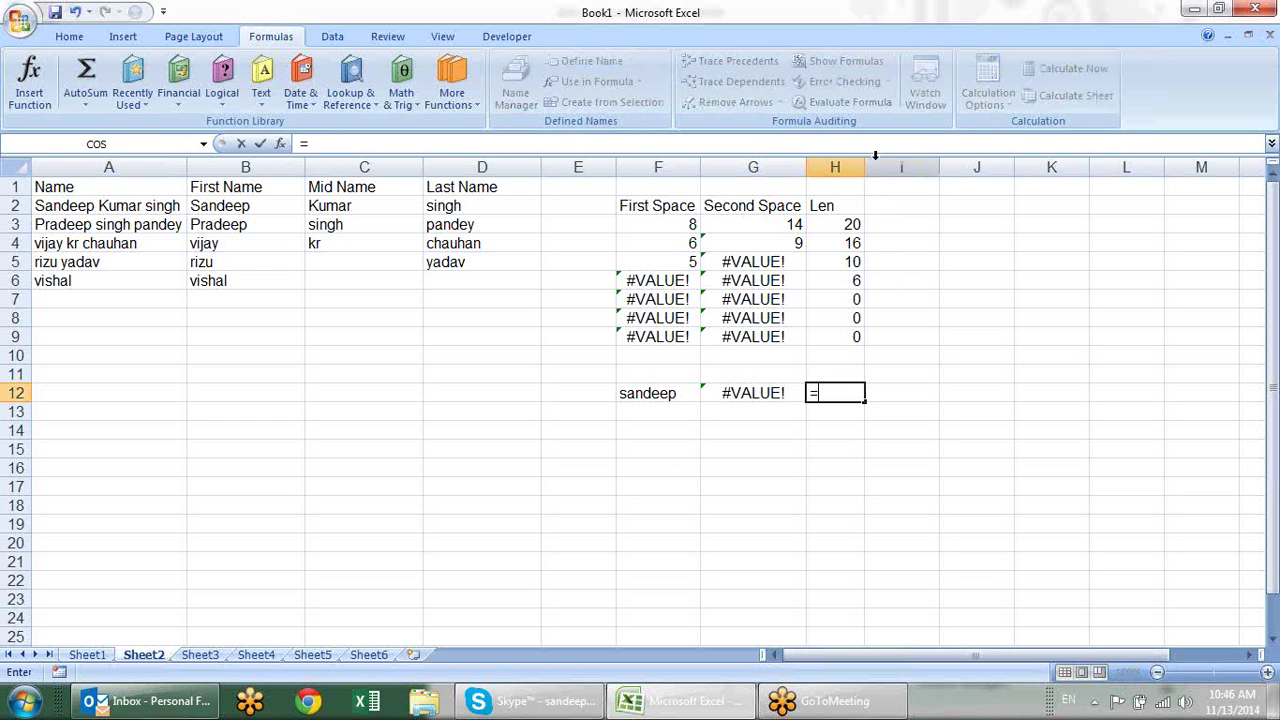
# Widen column H and recheck G12's FIND formula.
pyautogui.press('Escape')
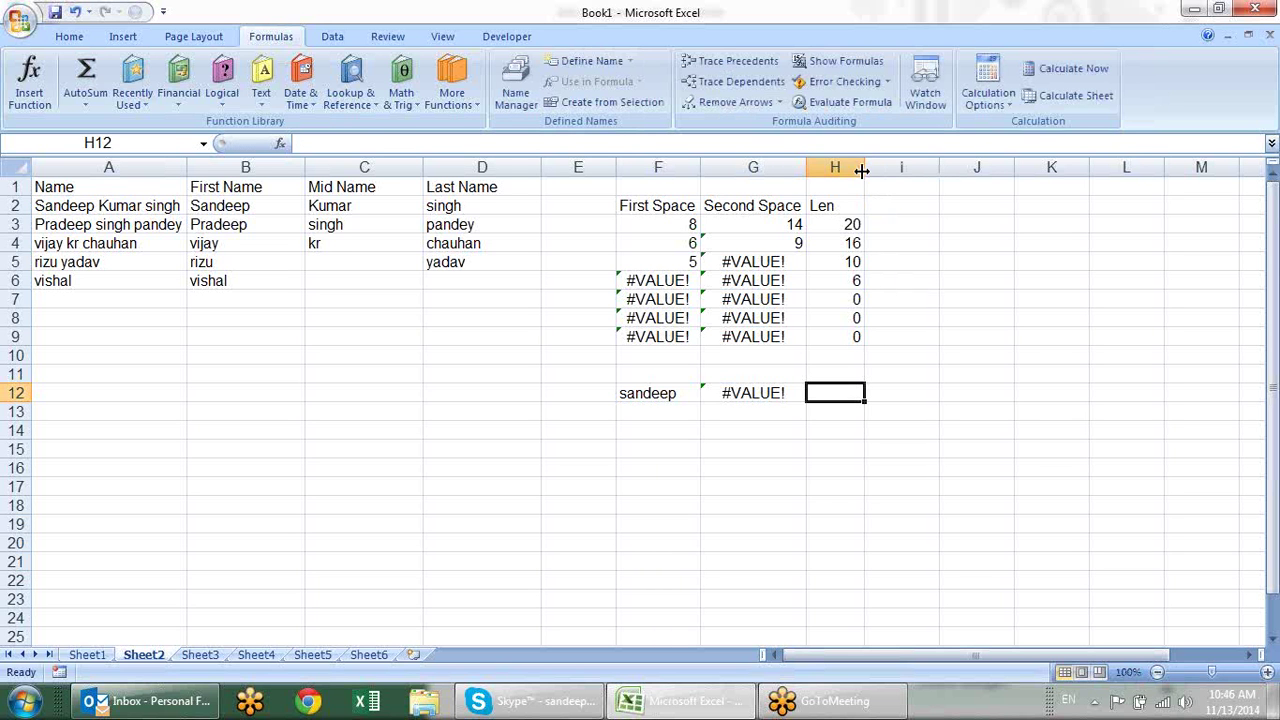
pyautogui.moveTo(865, 167); pyautogui.dragTo(931, 170)
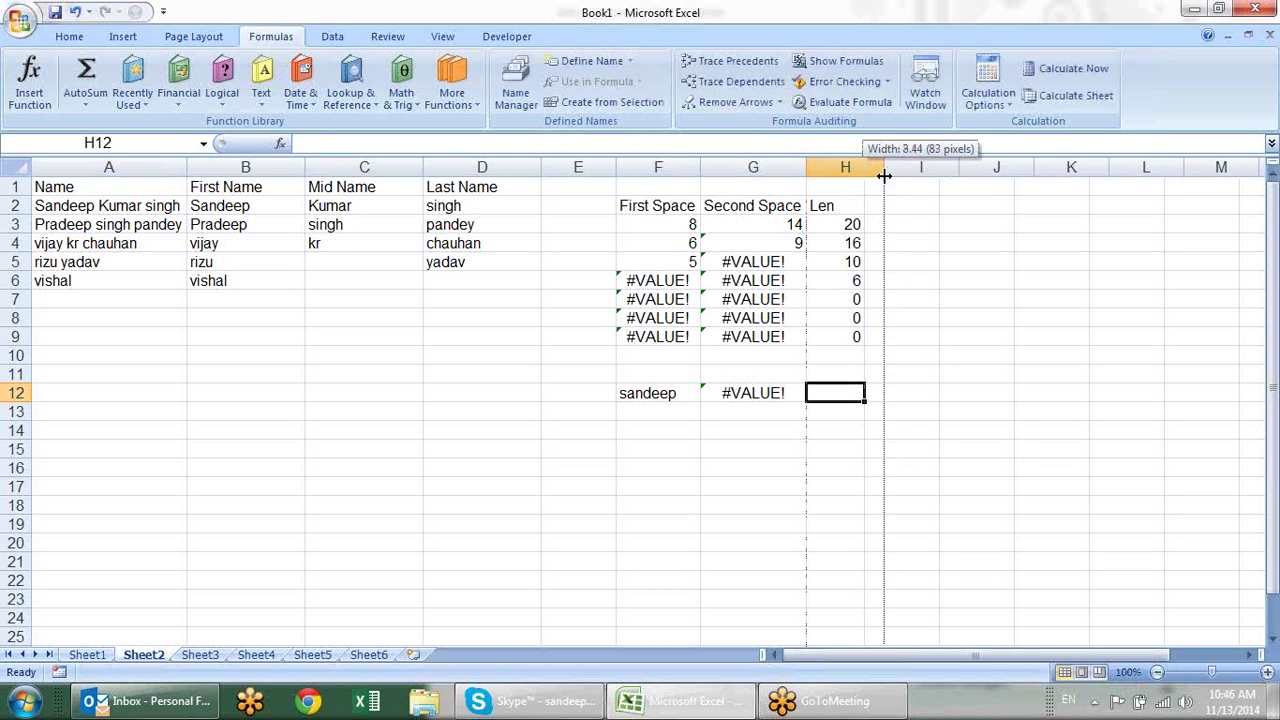
pyautogui.click(756, 392)
pyautogui.doubleClick(754, 395)
pyautogui.press('Escape')
# Enter =SEARCH("A",F12) in H12.
pyautogui.click(857, 392)
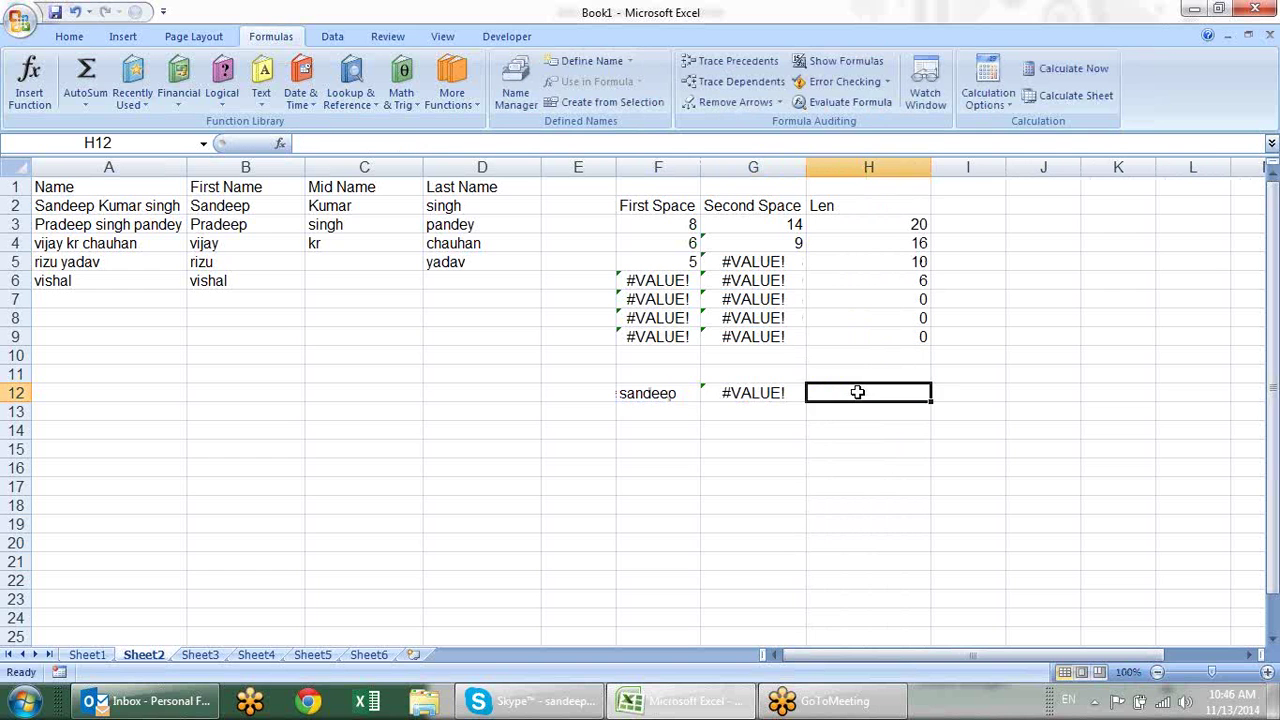
pyautogui.write('=se')
pyautogui.press('Tab')
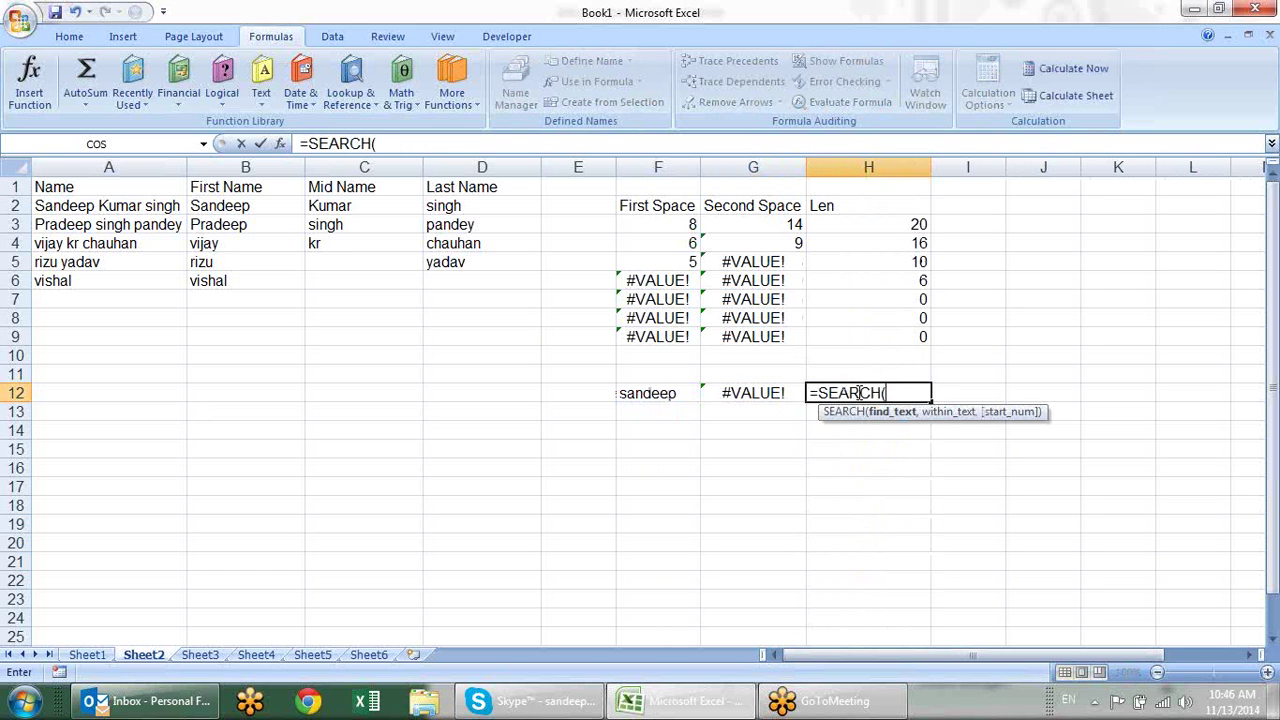
pyautogui.write('"')
pyautogui.write('A",')
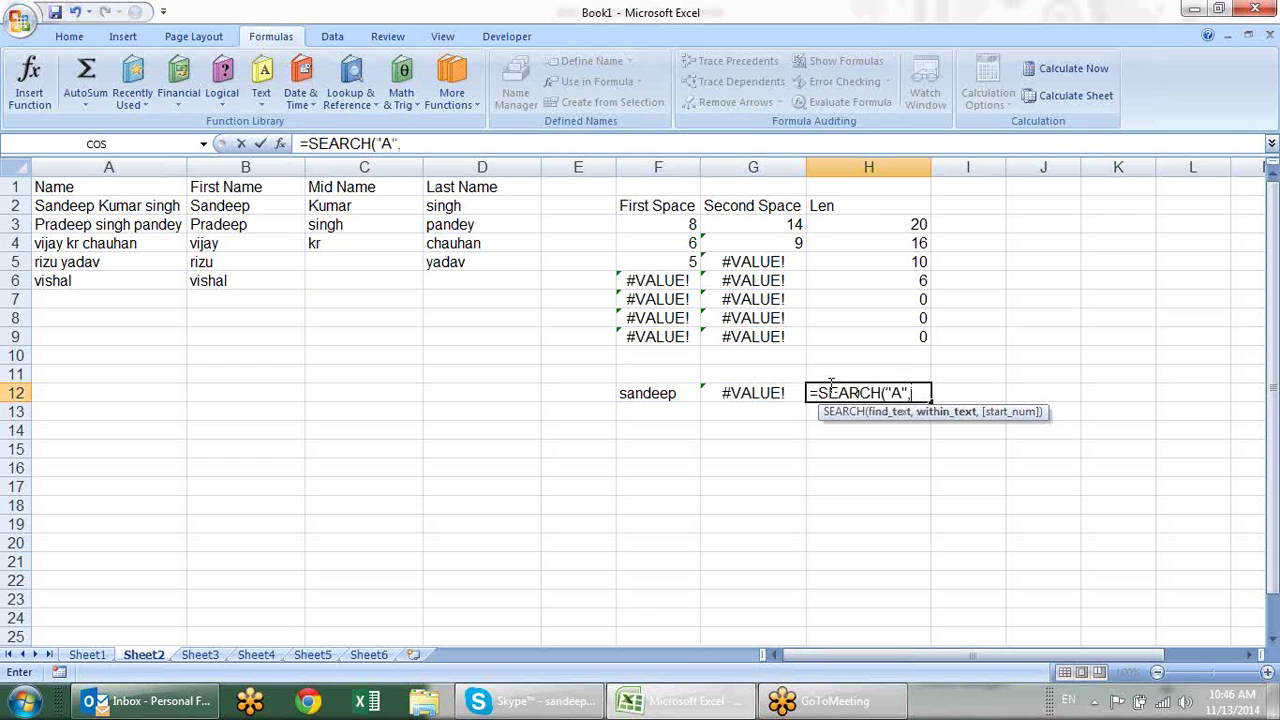
pyautogui.click(679, 390)
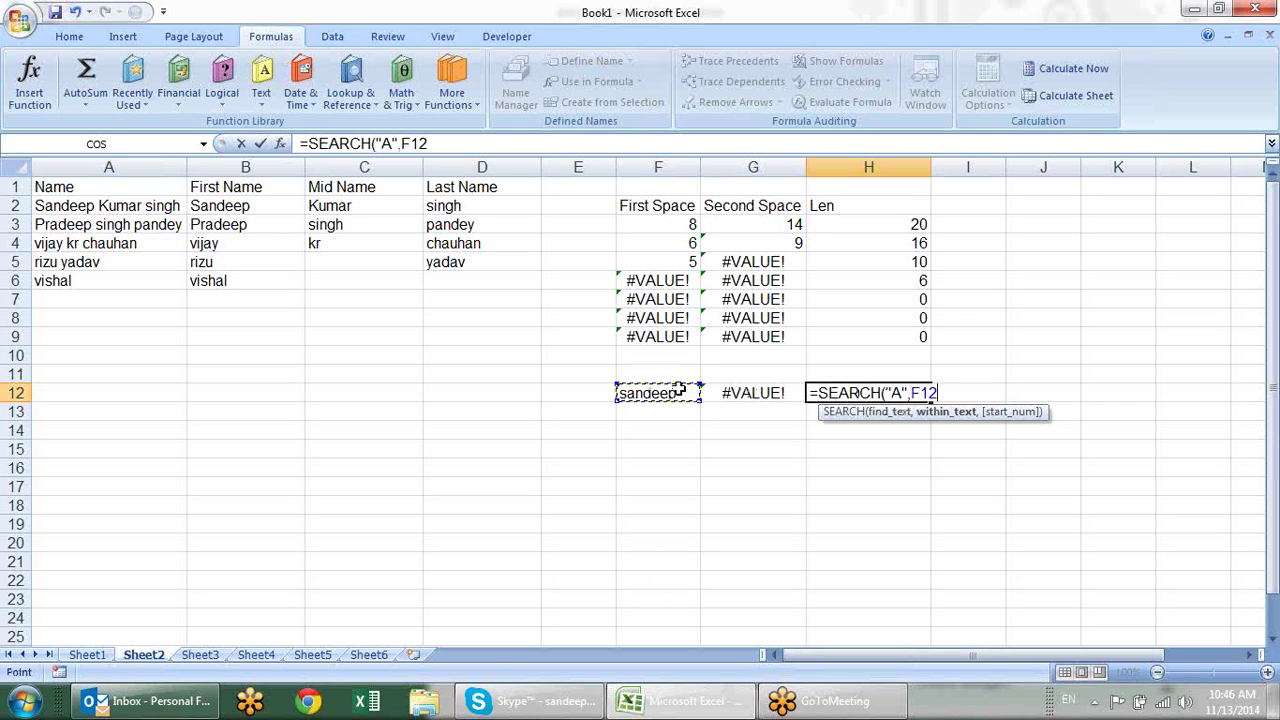
pyautogui.press('Return')
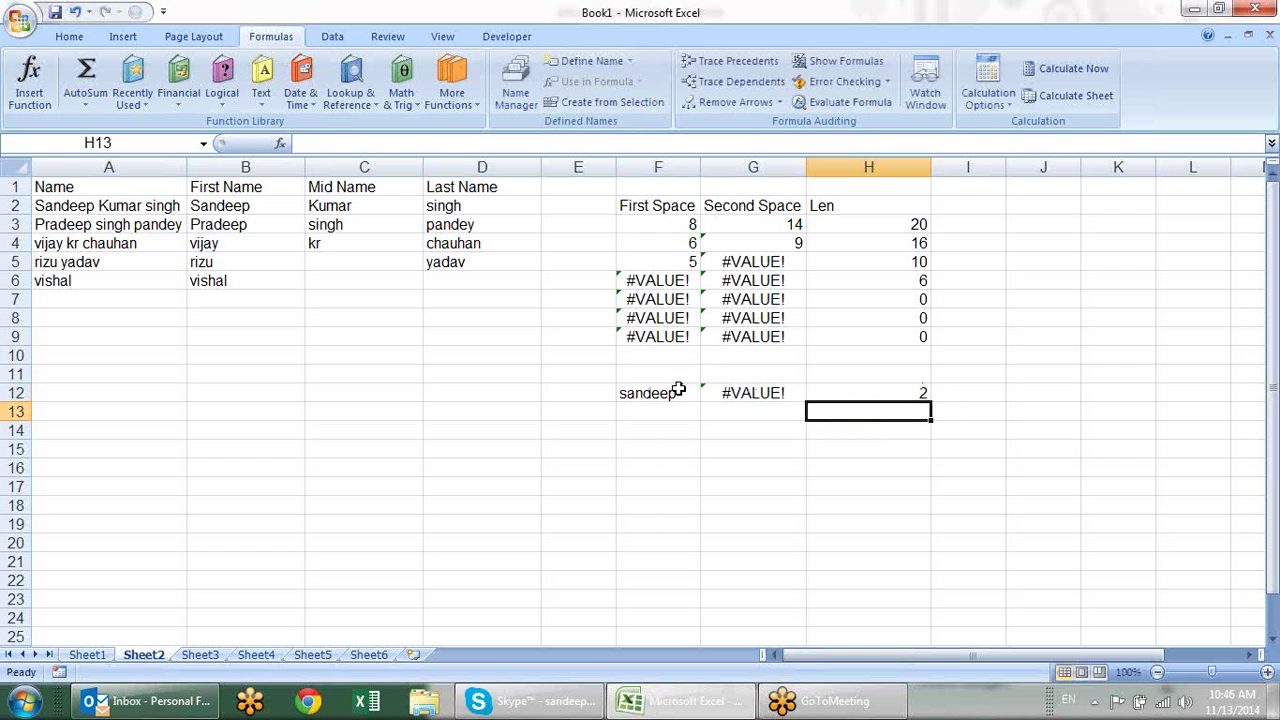
# Change H12 to =SEARCH("a",F12), returning 2, then open Save As for the workbook.
pyautogui.press('Up')
pyautogui.press('F2')
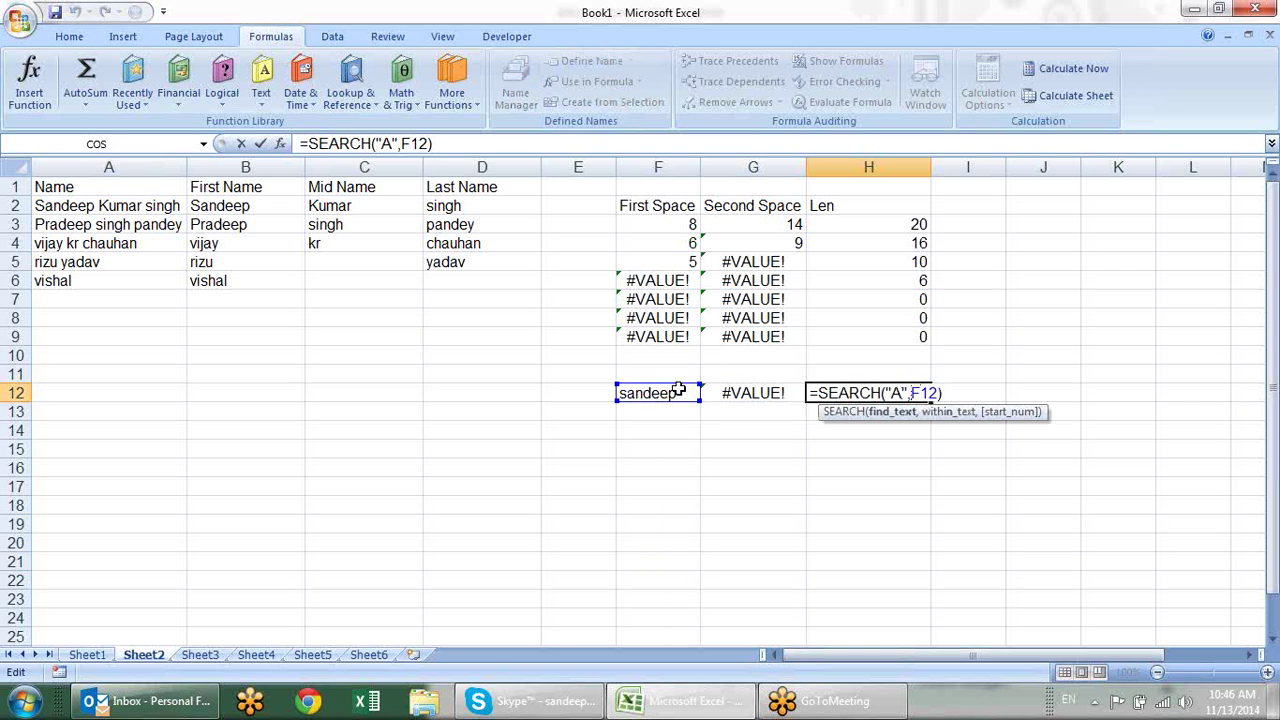
pyautogui.press('Left')
pyautogui.press('Left')
pyautogui.press('BackSpace')
pyautogui.write('a')
pyautogui.press('Return')
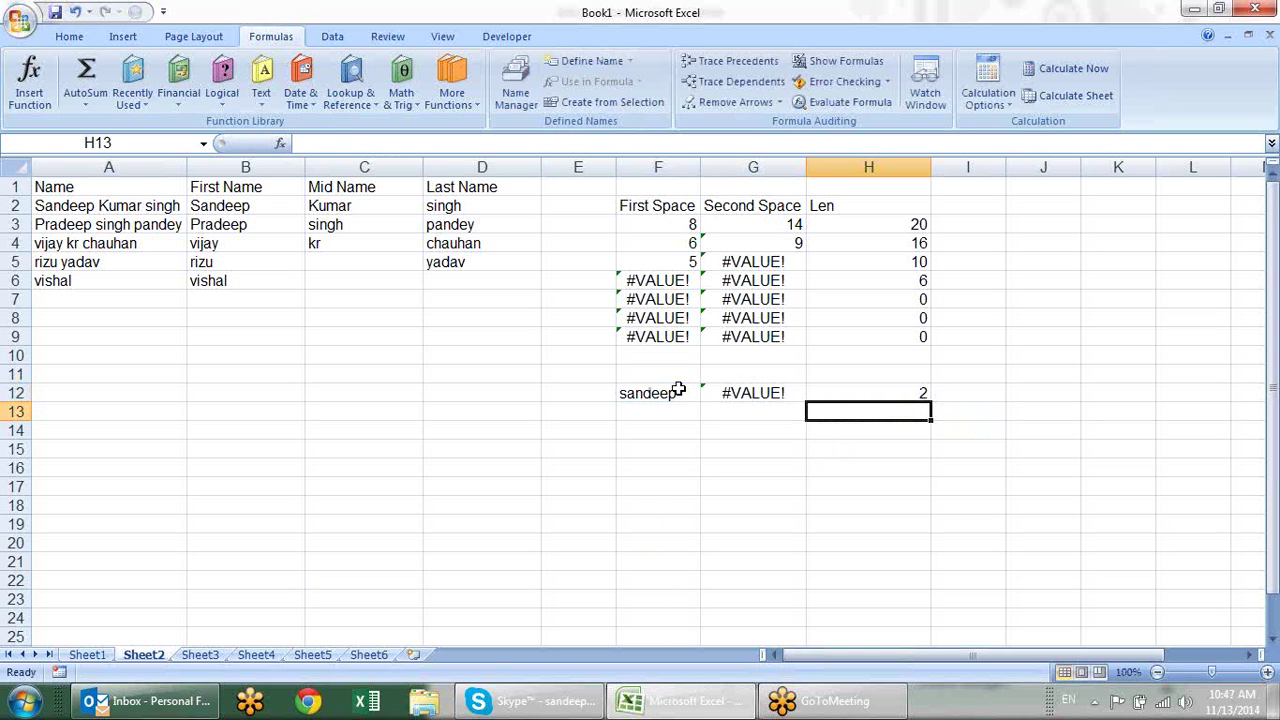
pyautogui.press('Up')
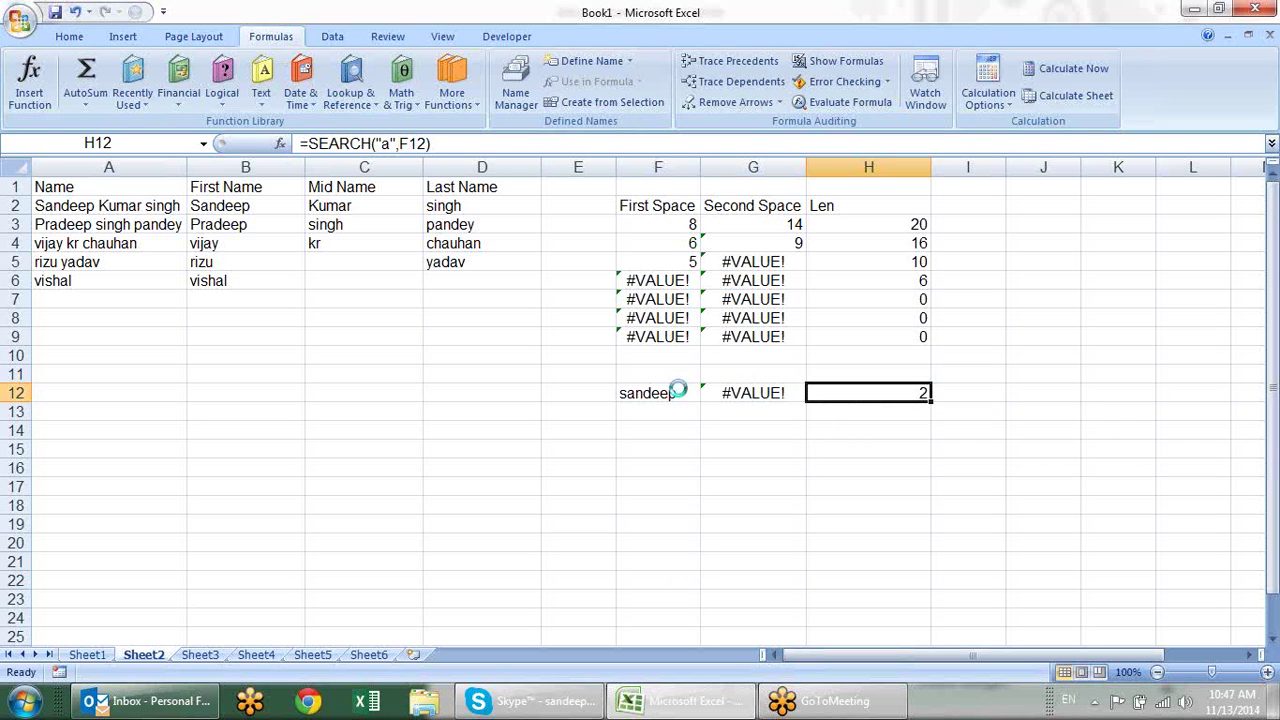
pyautogui.hotkey('ctrl', 's')
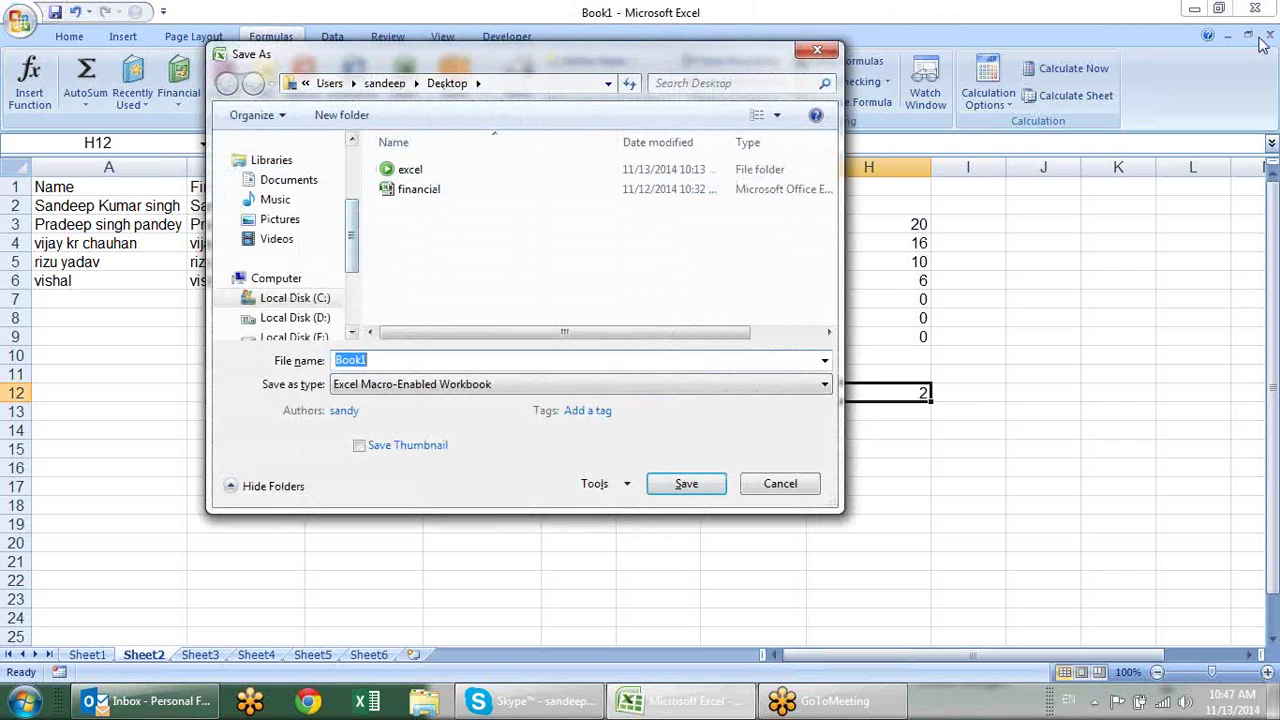